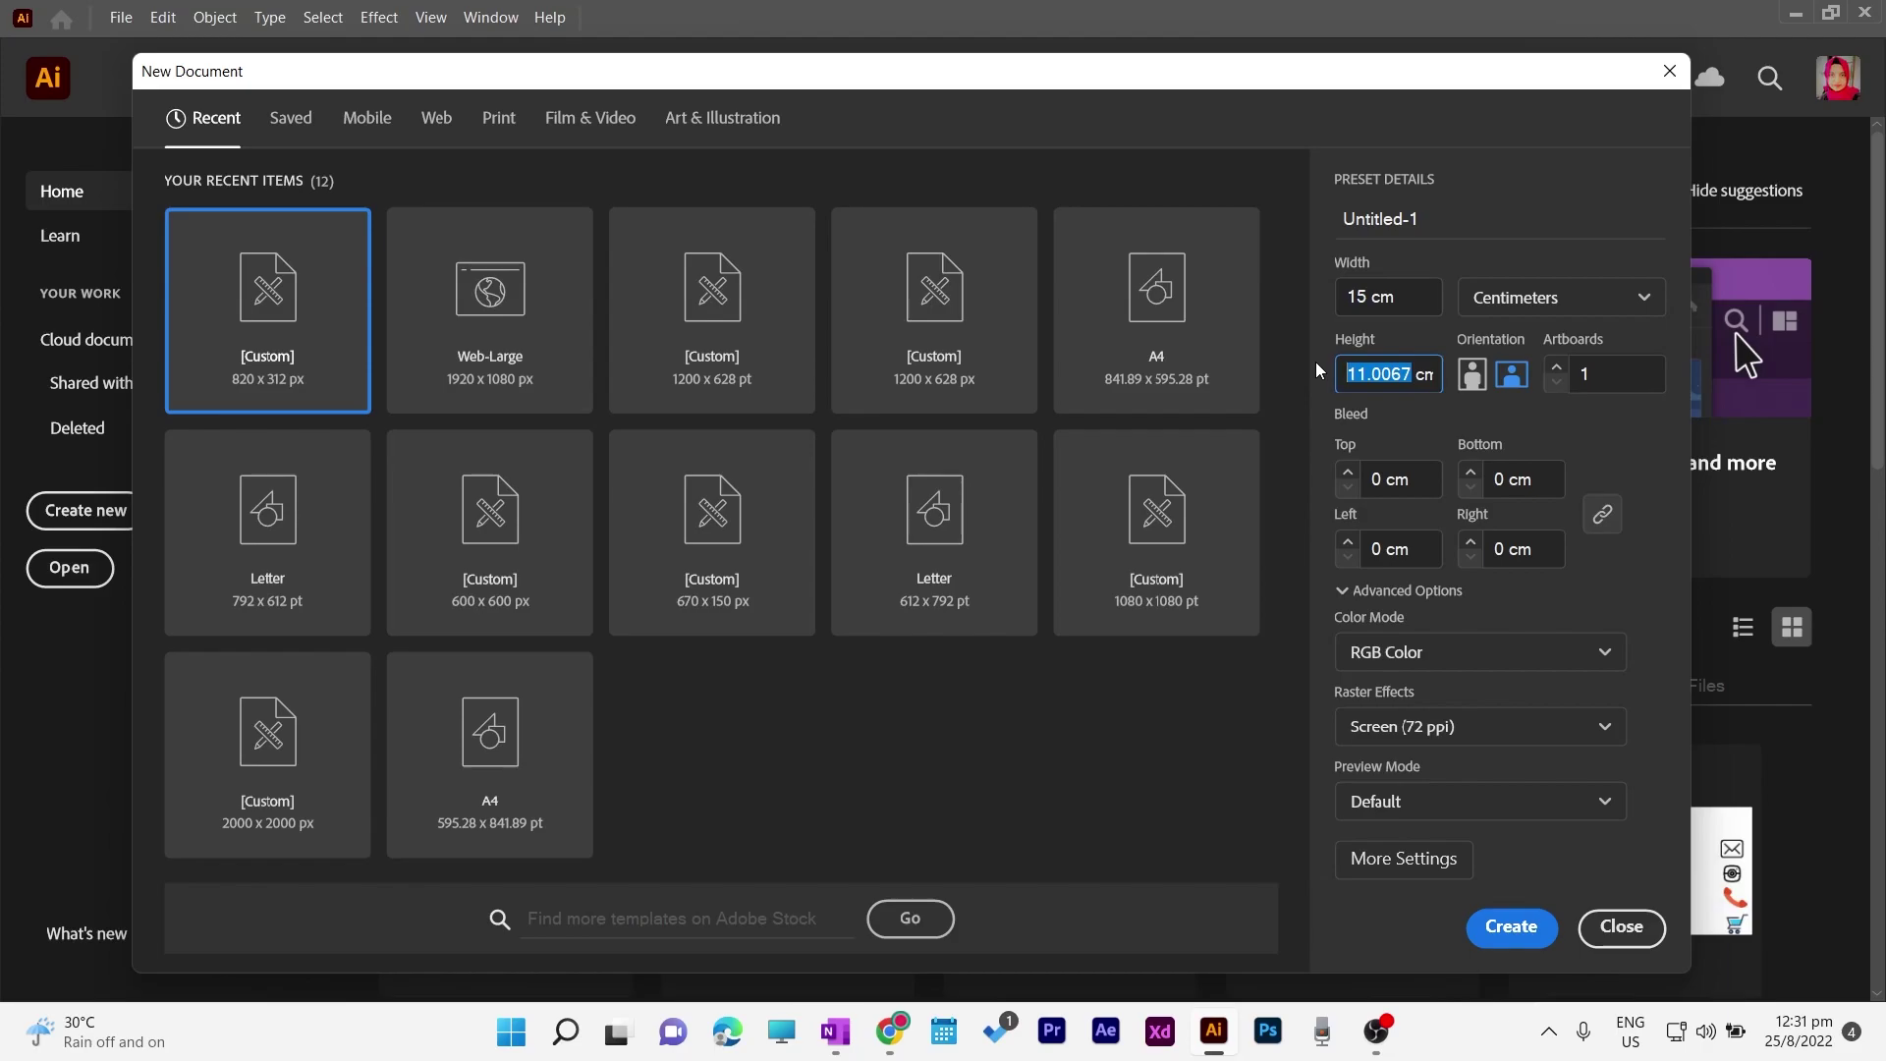
Step: Create a 15 × 21 cm portrait document in centimetres using CMYK color mode
click(1474, 374)
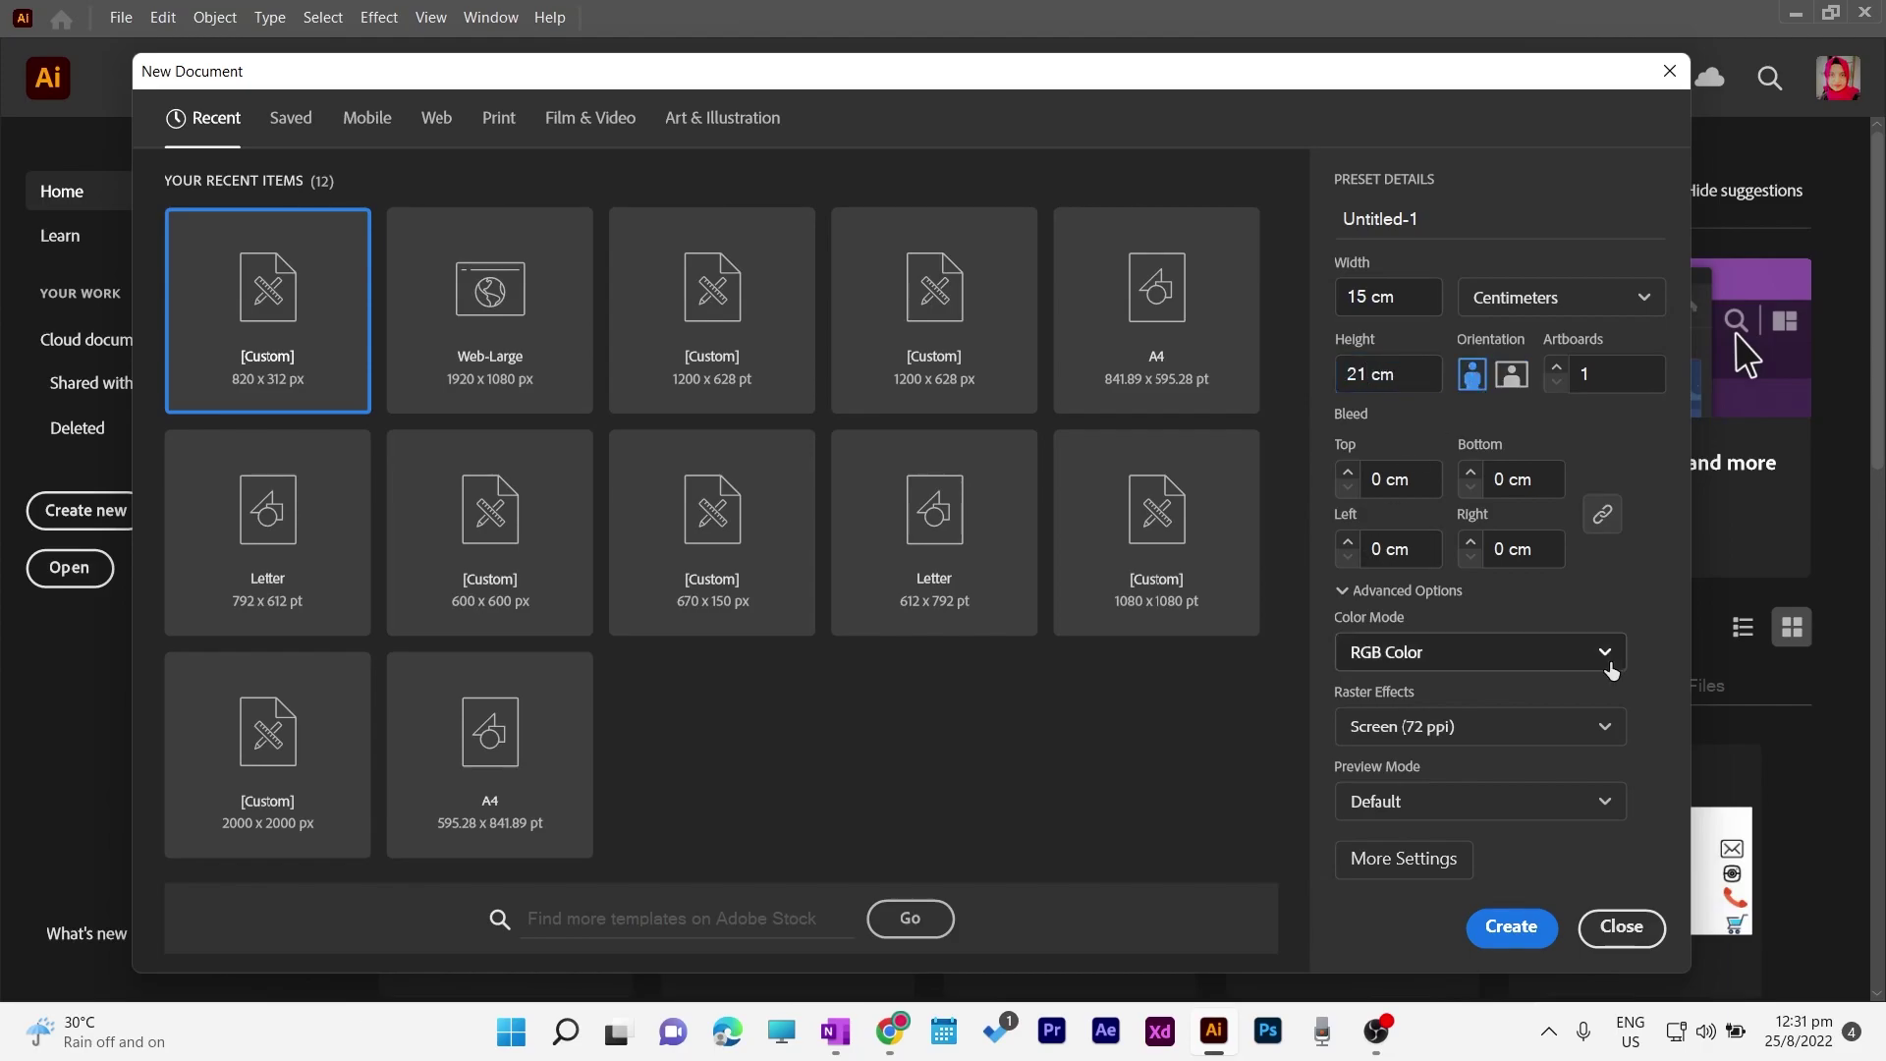
click(1596, 653)
click(1453, 736)
click(1496, 933)
Step: Draw a closed shape with the Pen tool over the artboard's upper part, with a curved lower edge and extending above the artboard
click(430, 18)
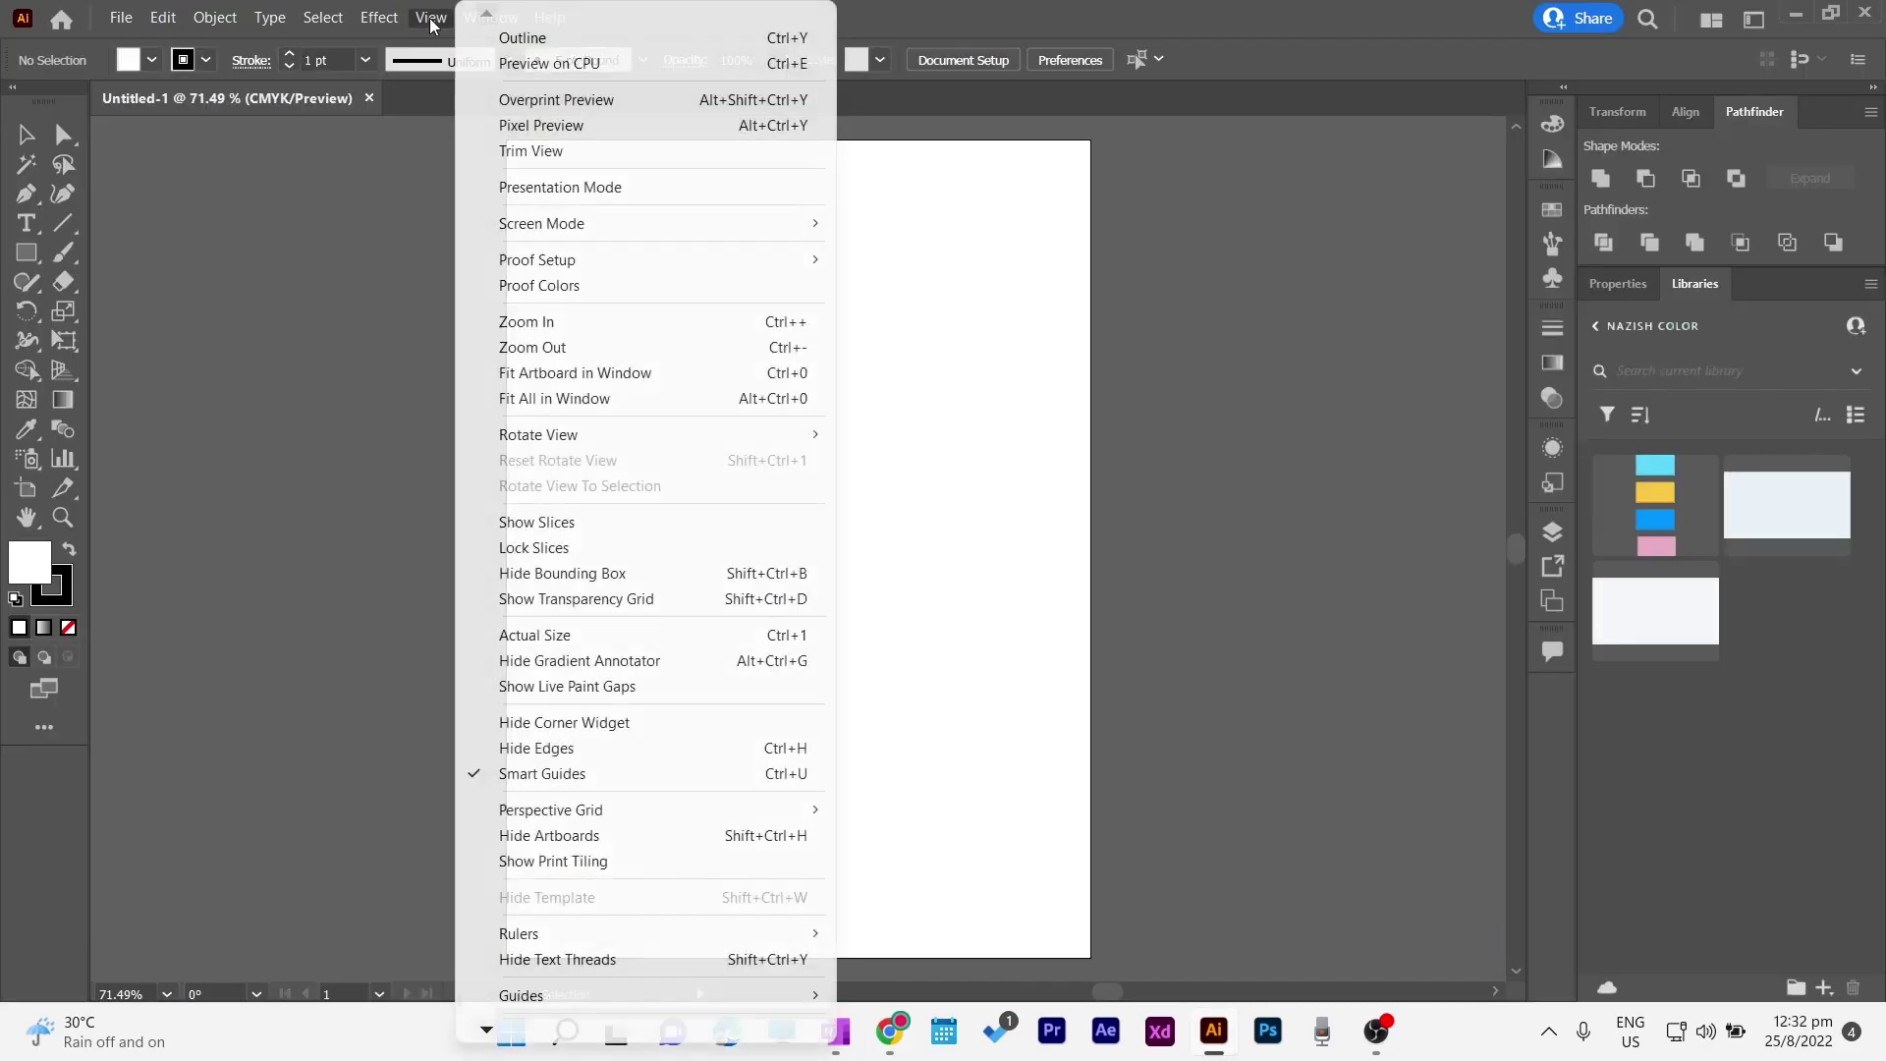
click(599, 372)
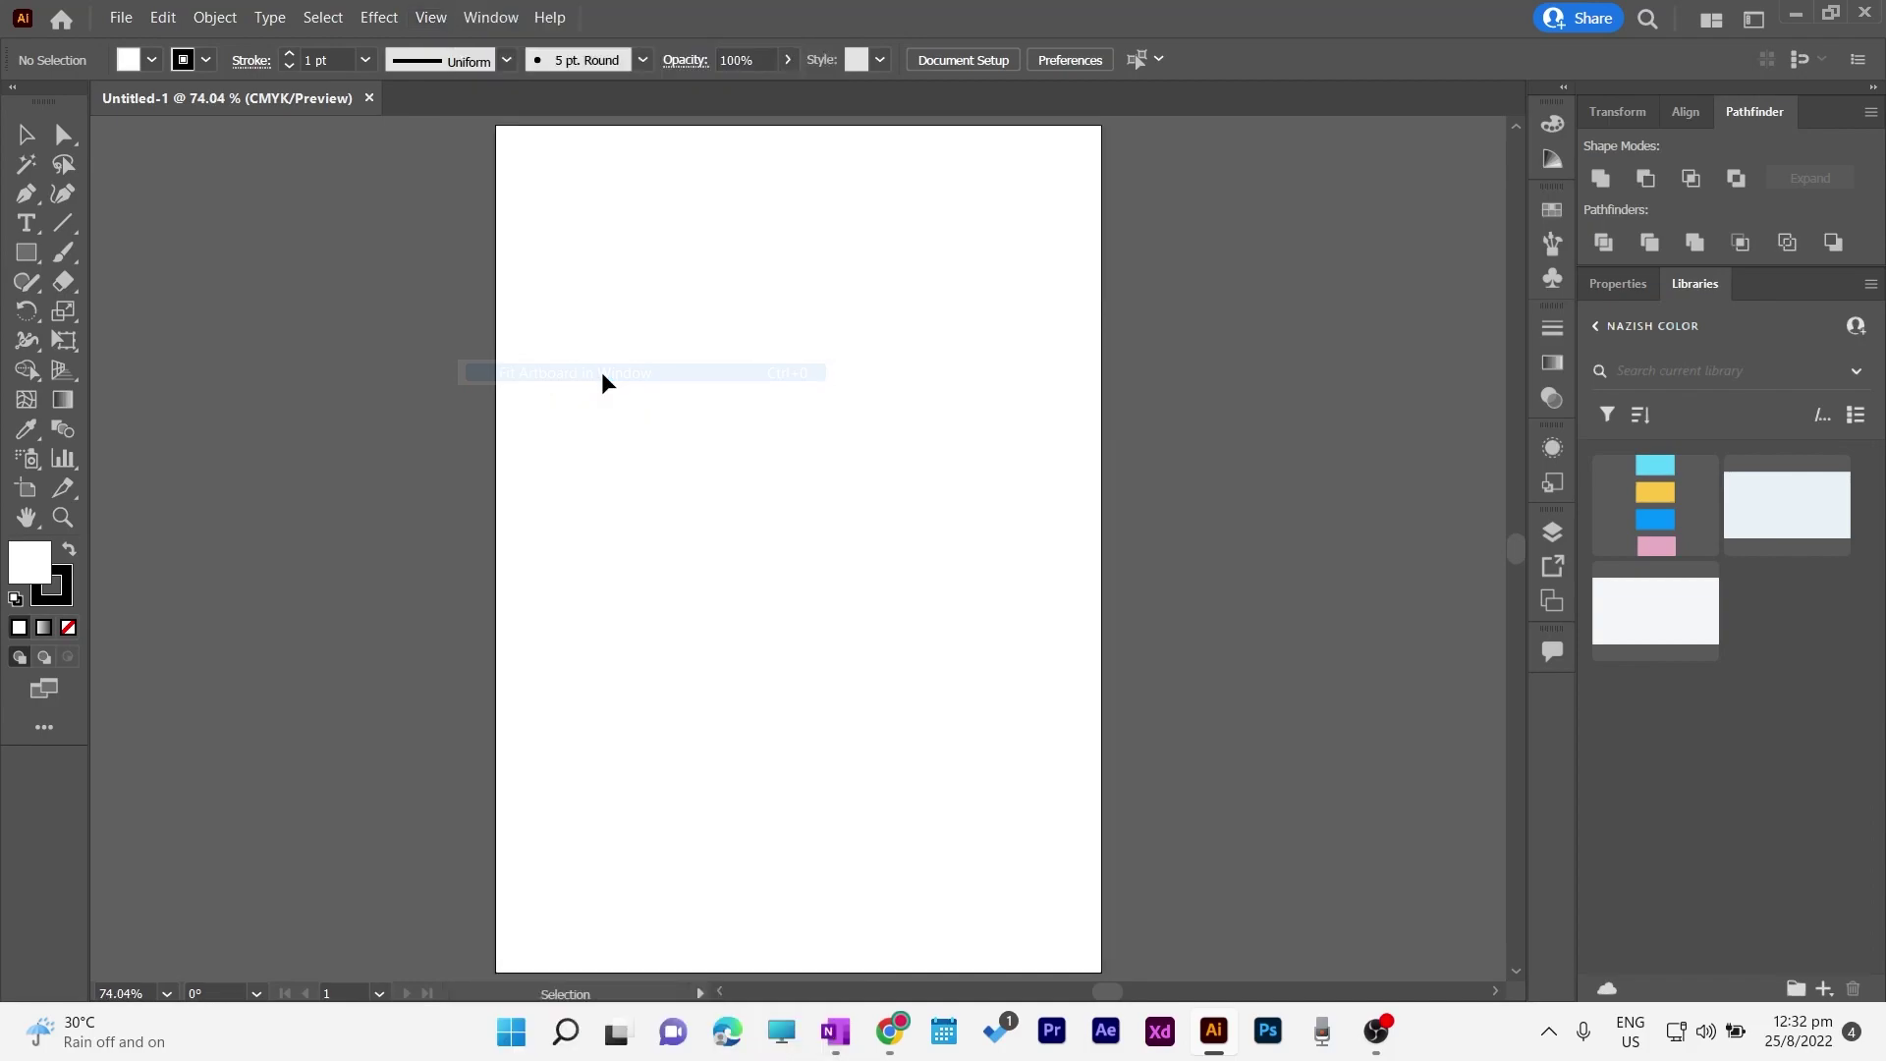
key(ctrl+minus)
key(ctrl+minus)
key(p)
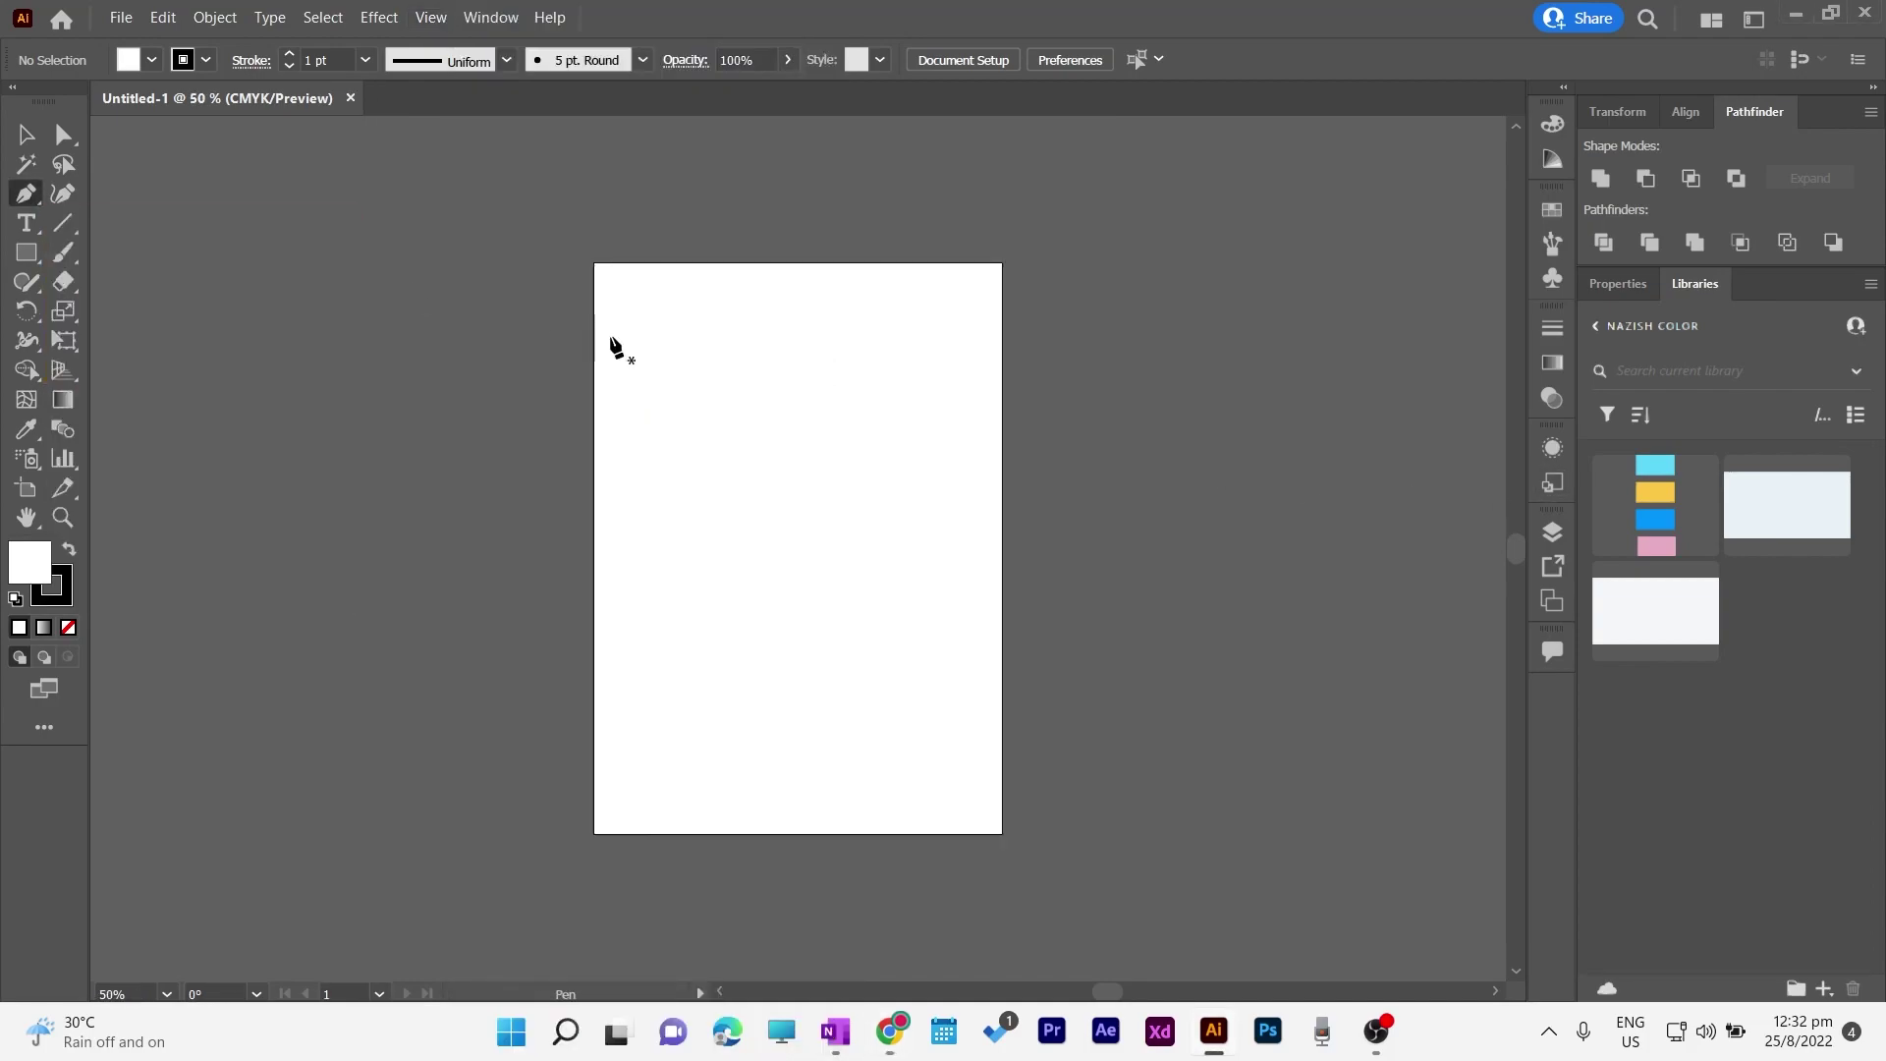
click(592, 448)
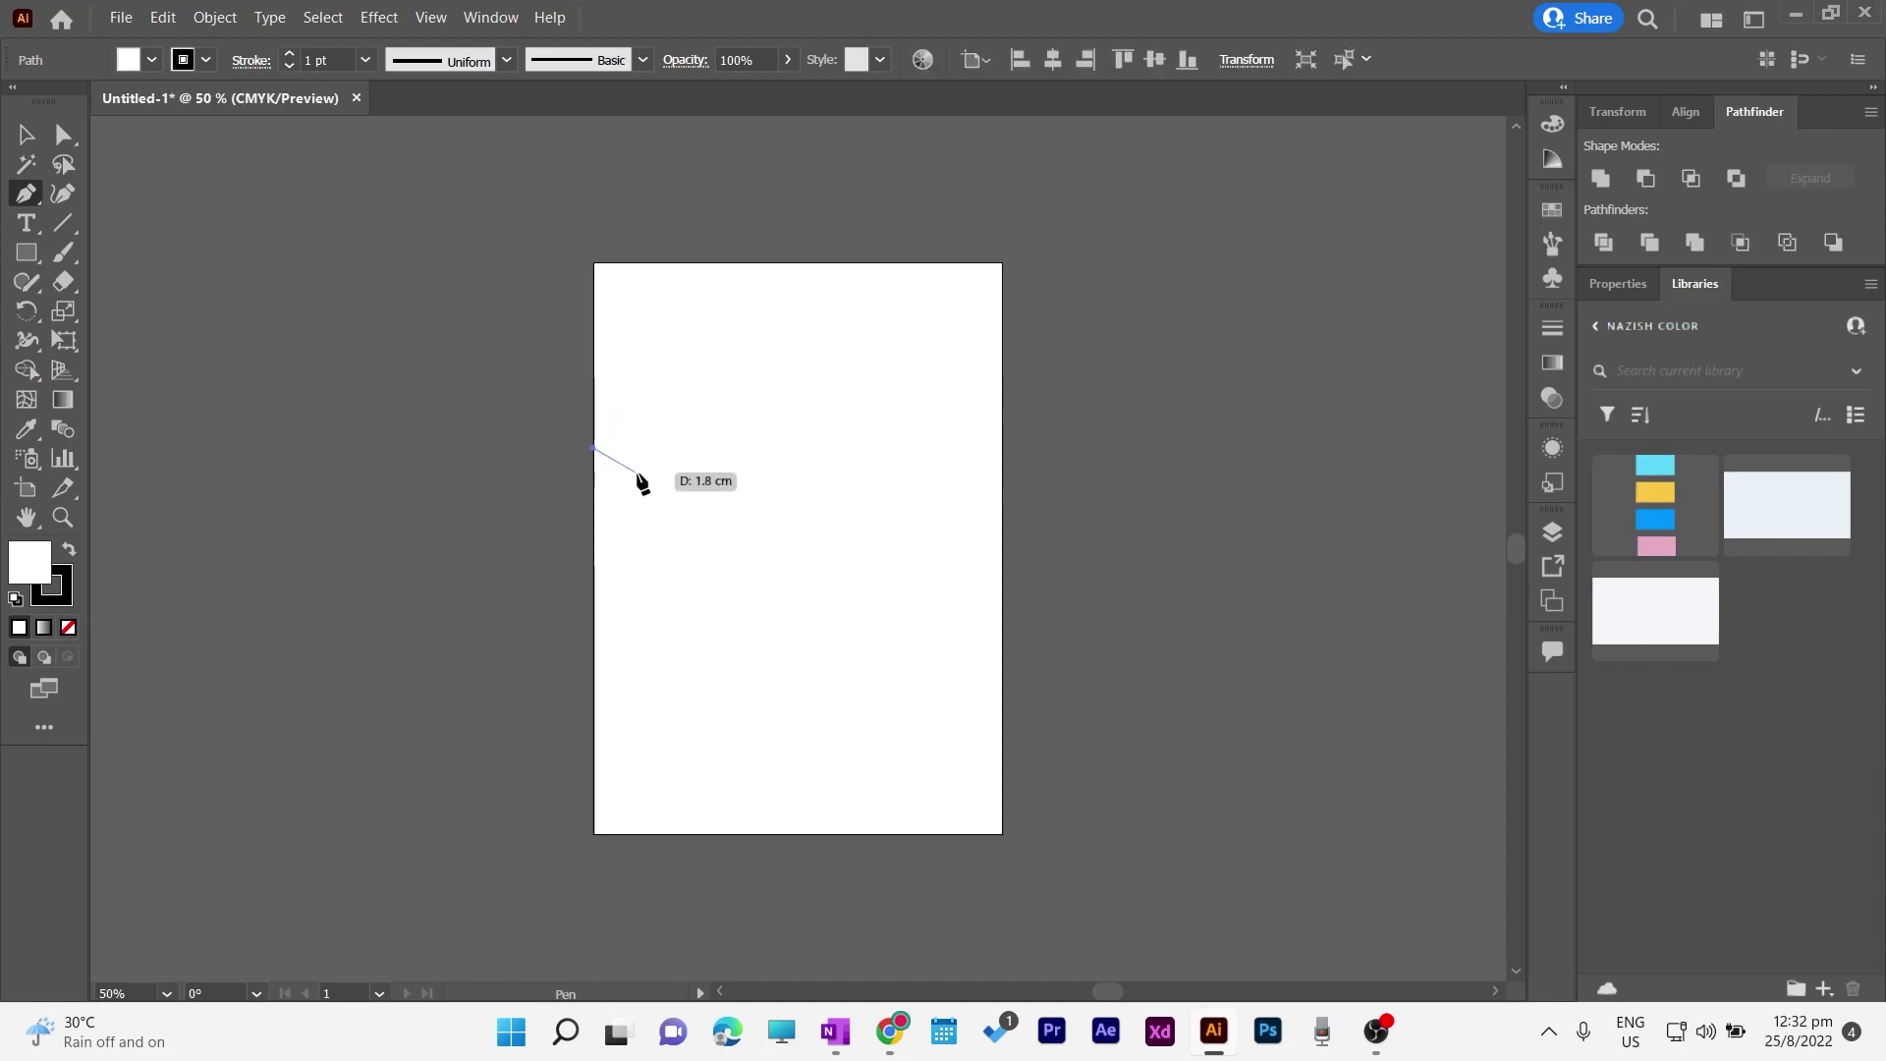
drag(1002, 440, 1125, 339)
drag(1001, 441, 873, 537)
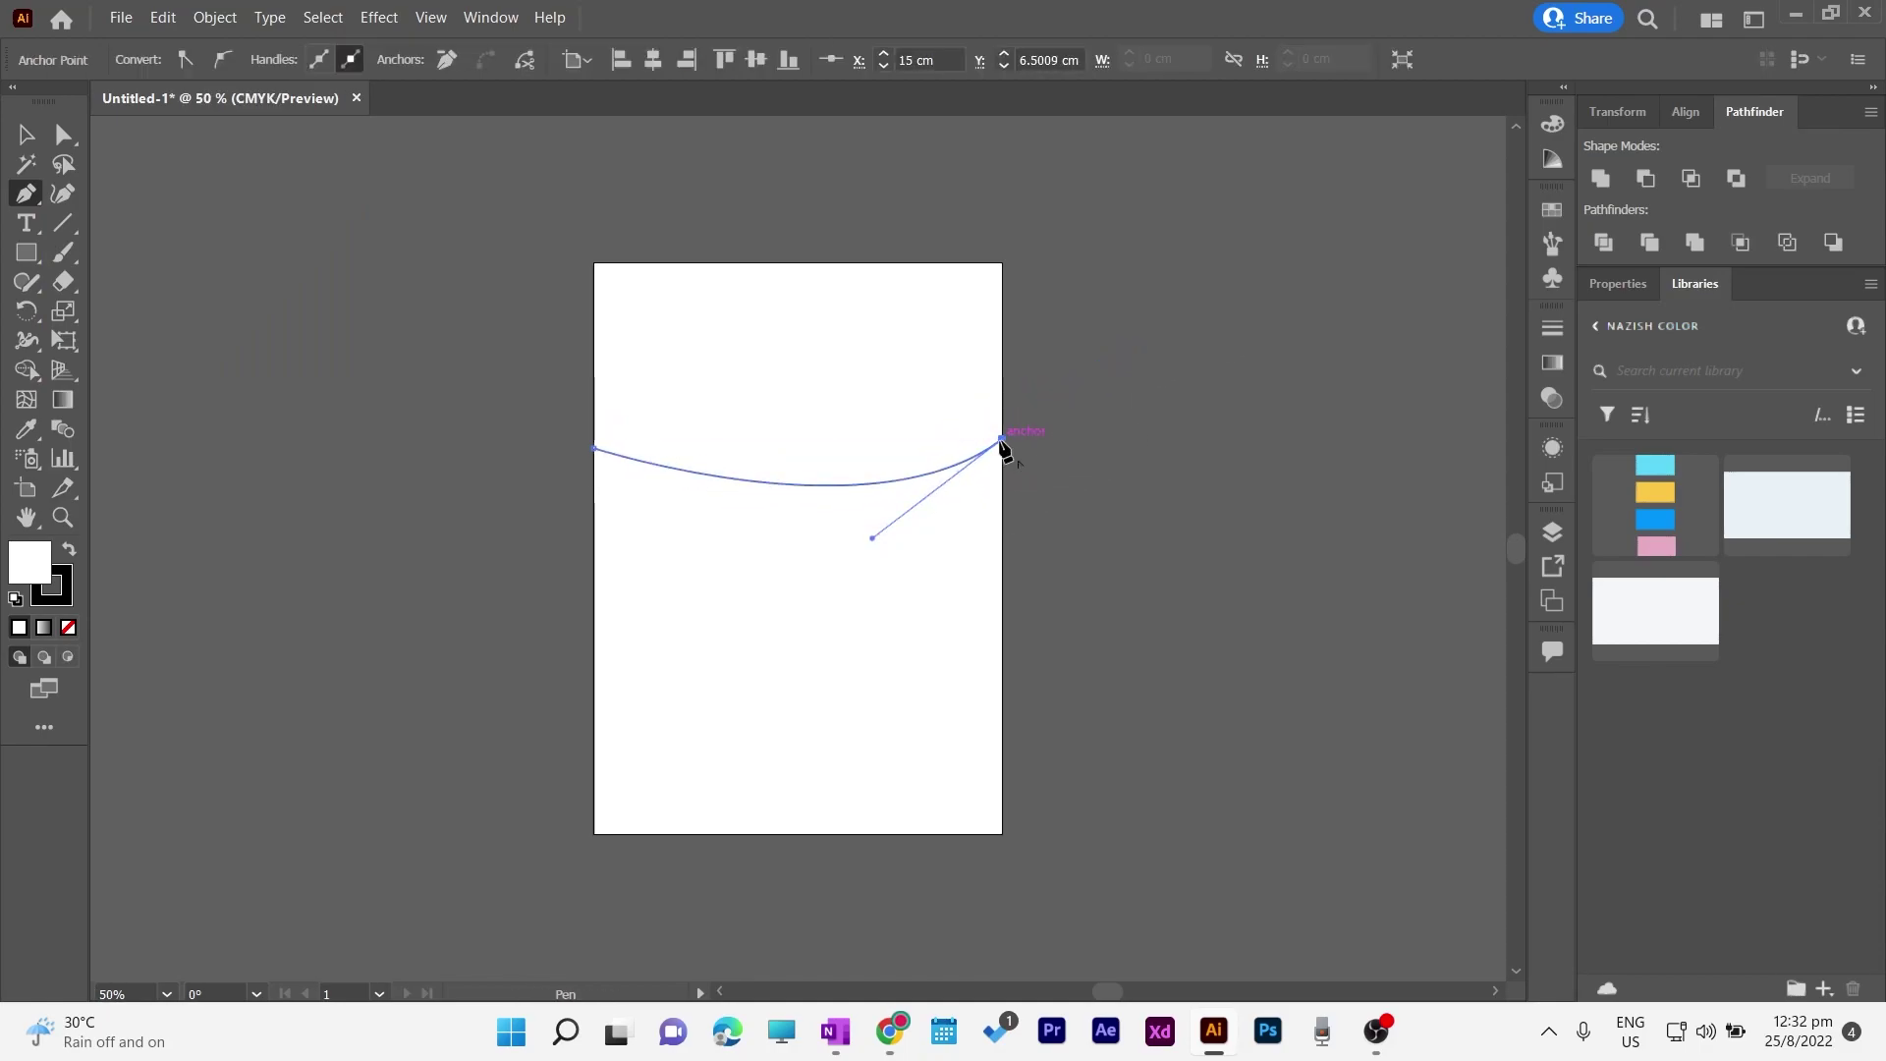
click(1002, 239)
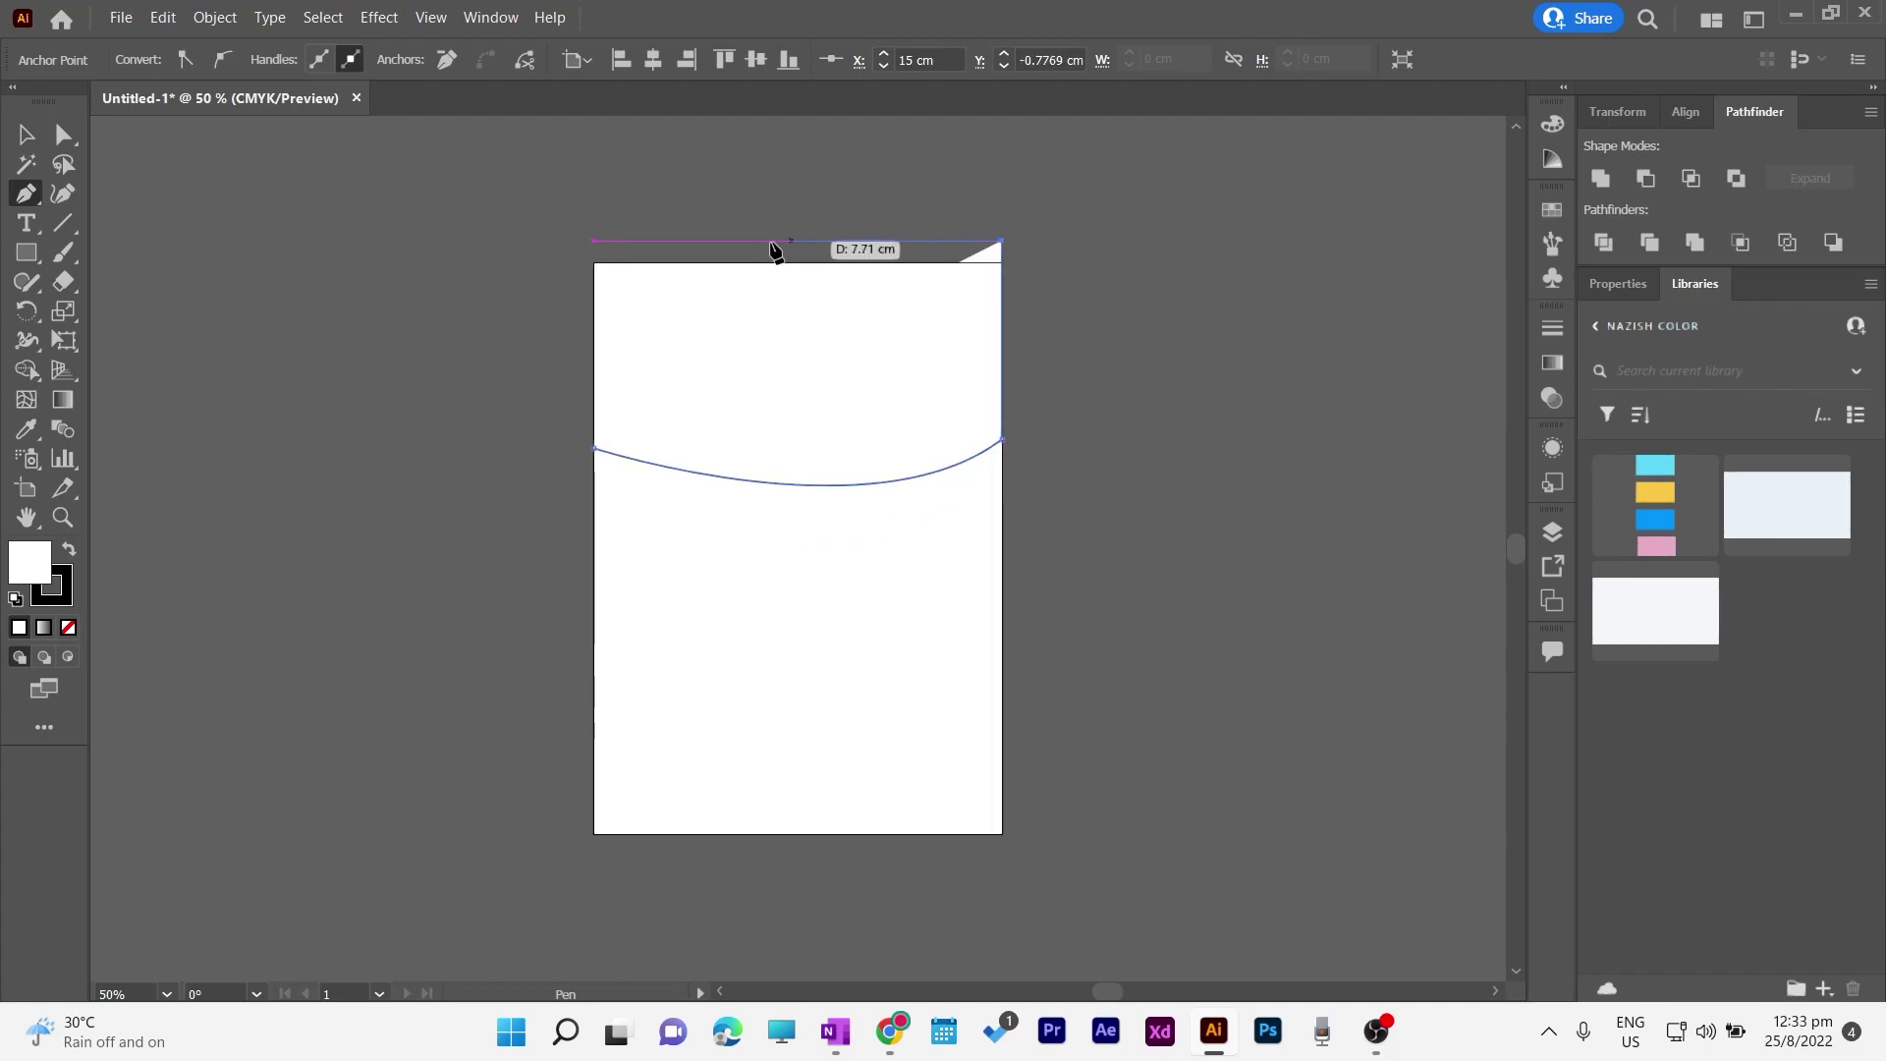
click(594, 240)
click(597, 447)
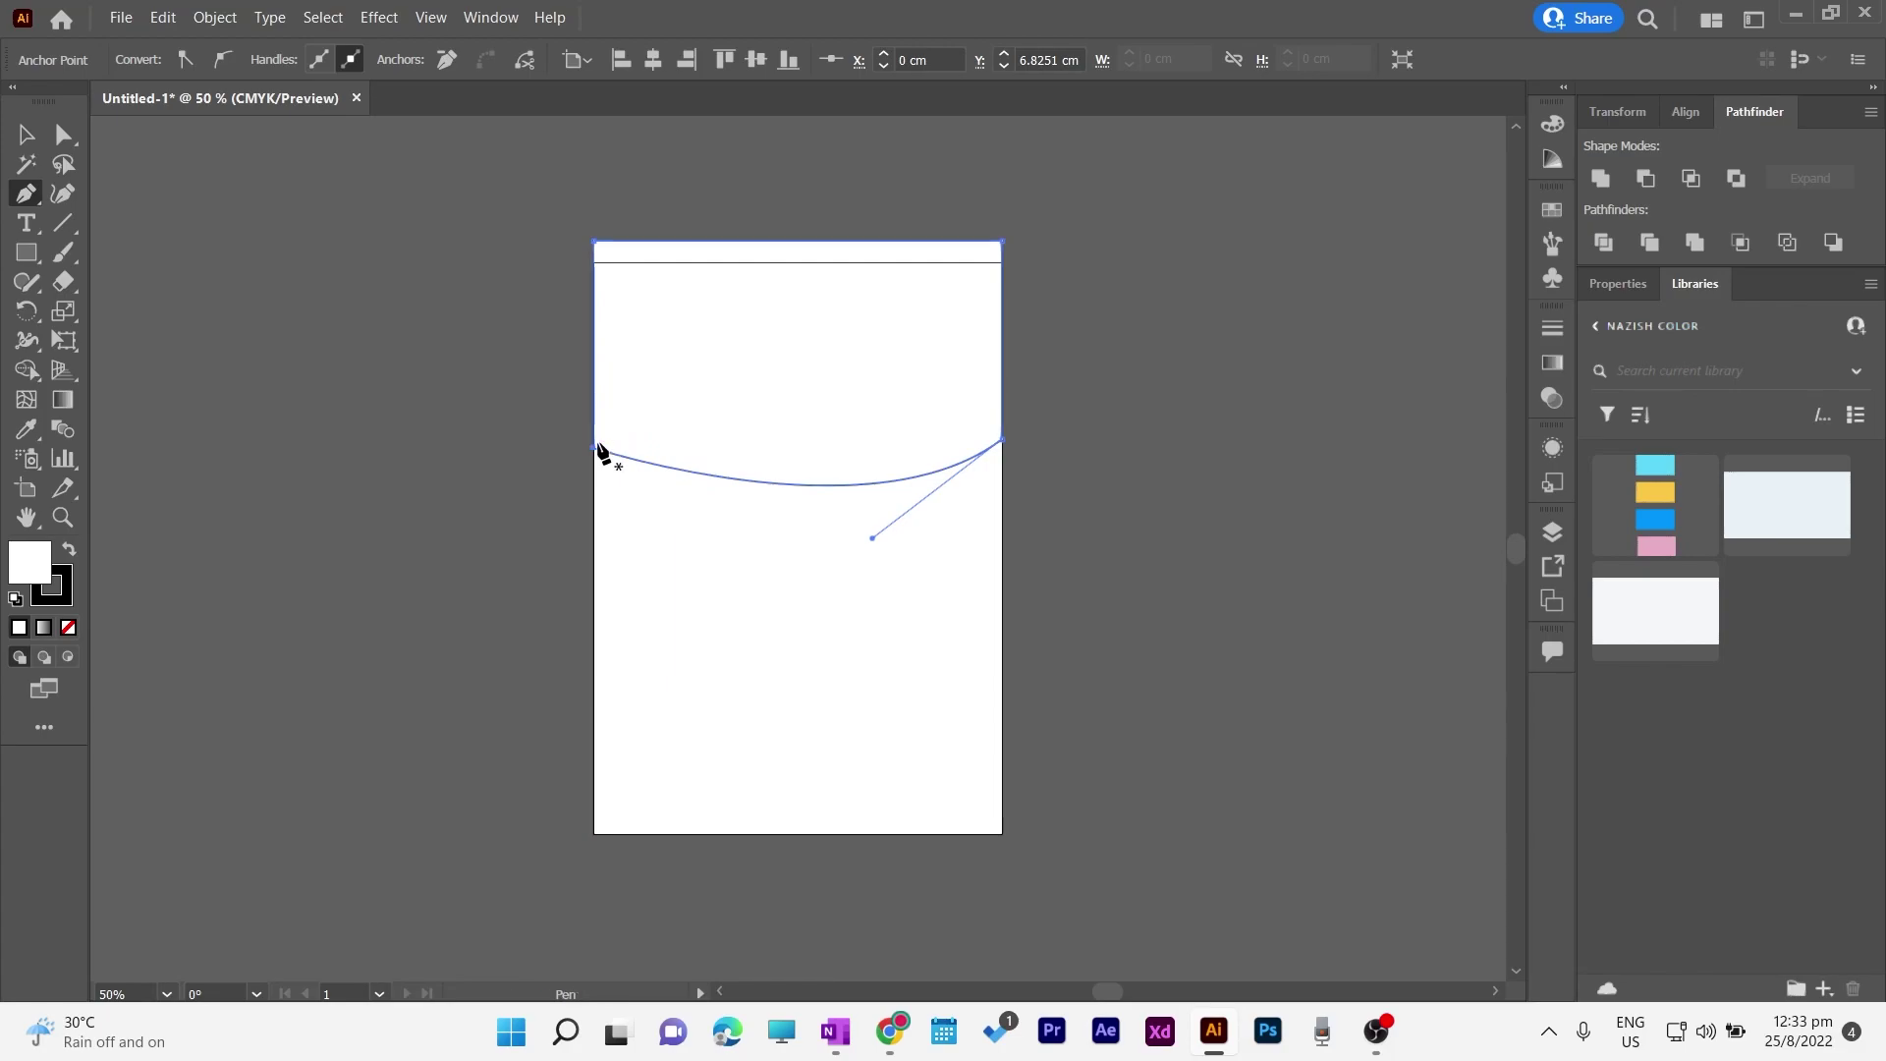
key(v)
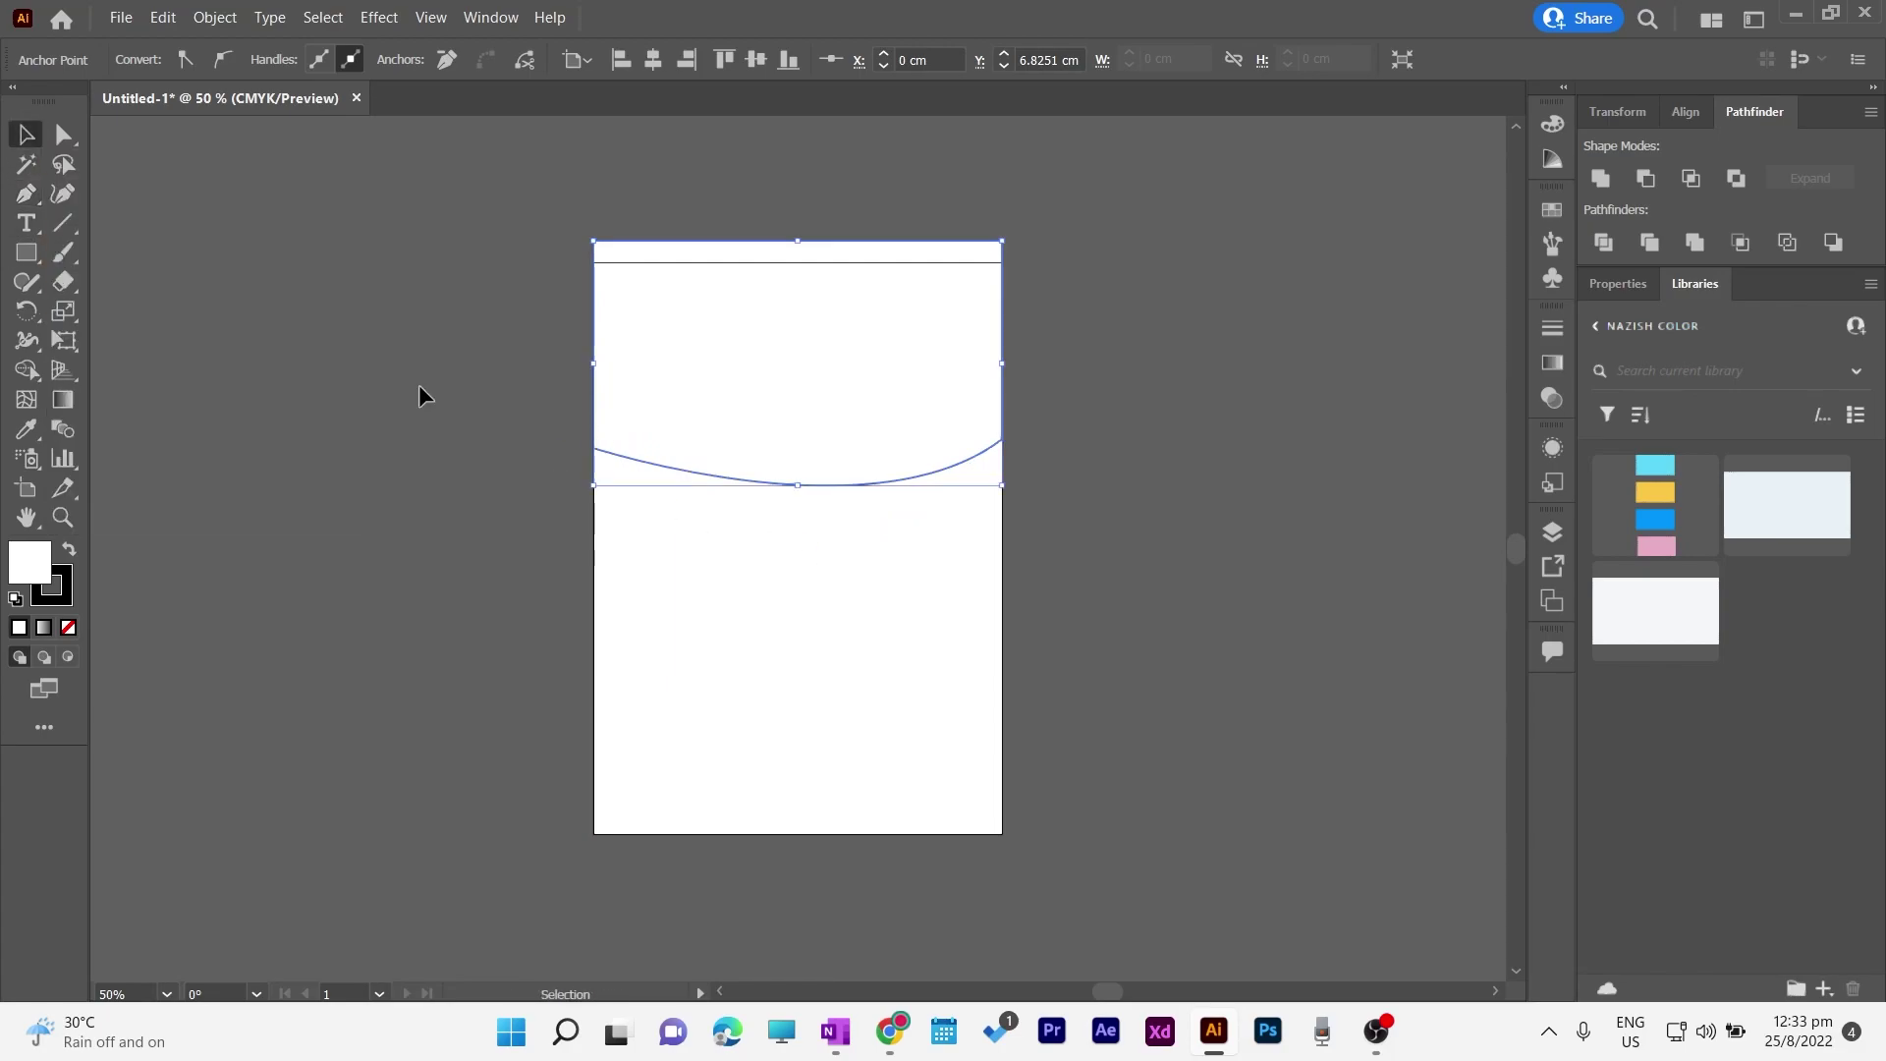
Step: Deepen the shape's lower curve into an even arc and shift the shape slightly upward
click(62, 135)
drag(872, 537, 797, 615)
click(25, 135)
drag(837, 428, 839, 420)
Step: Remove the stroke from the curved shape
click(67, 592)
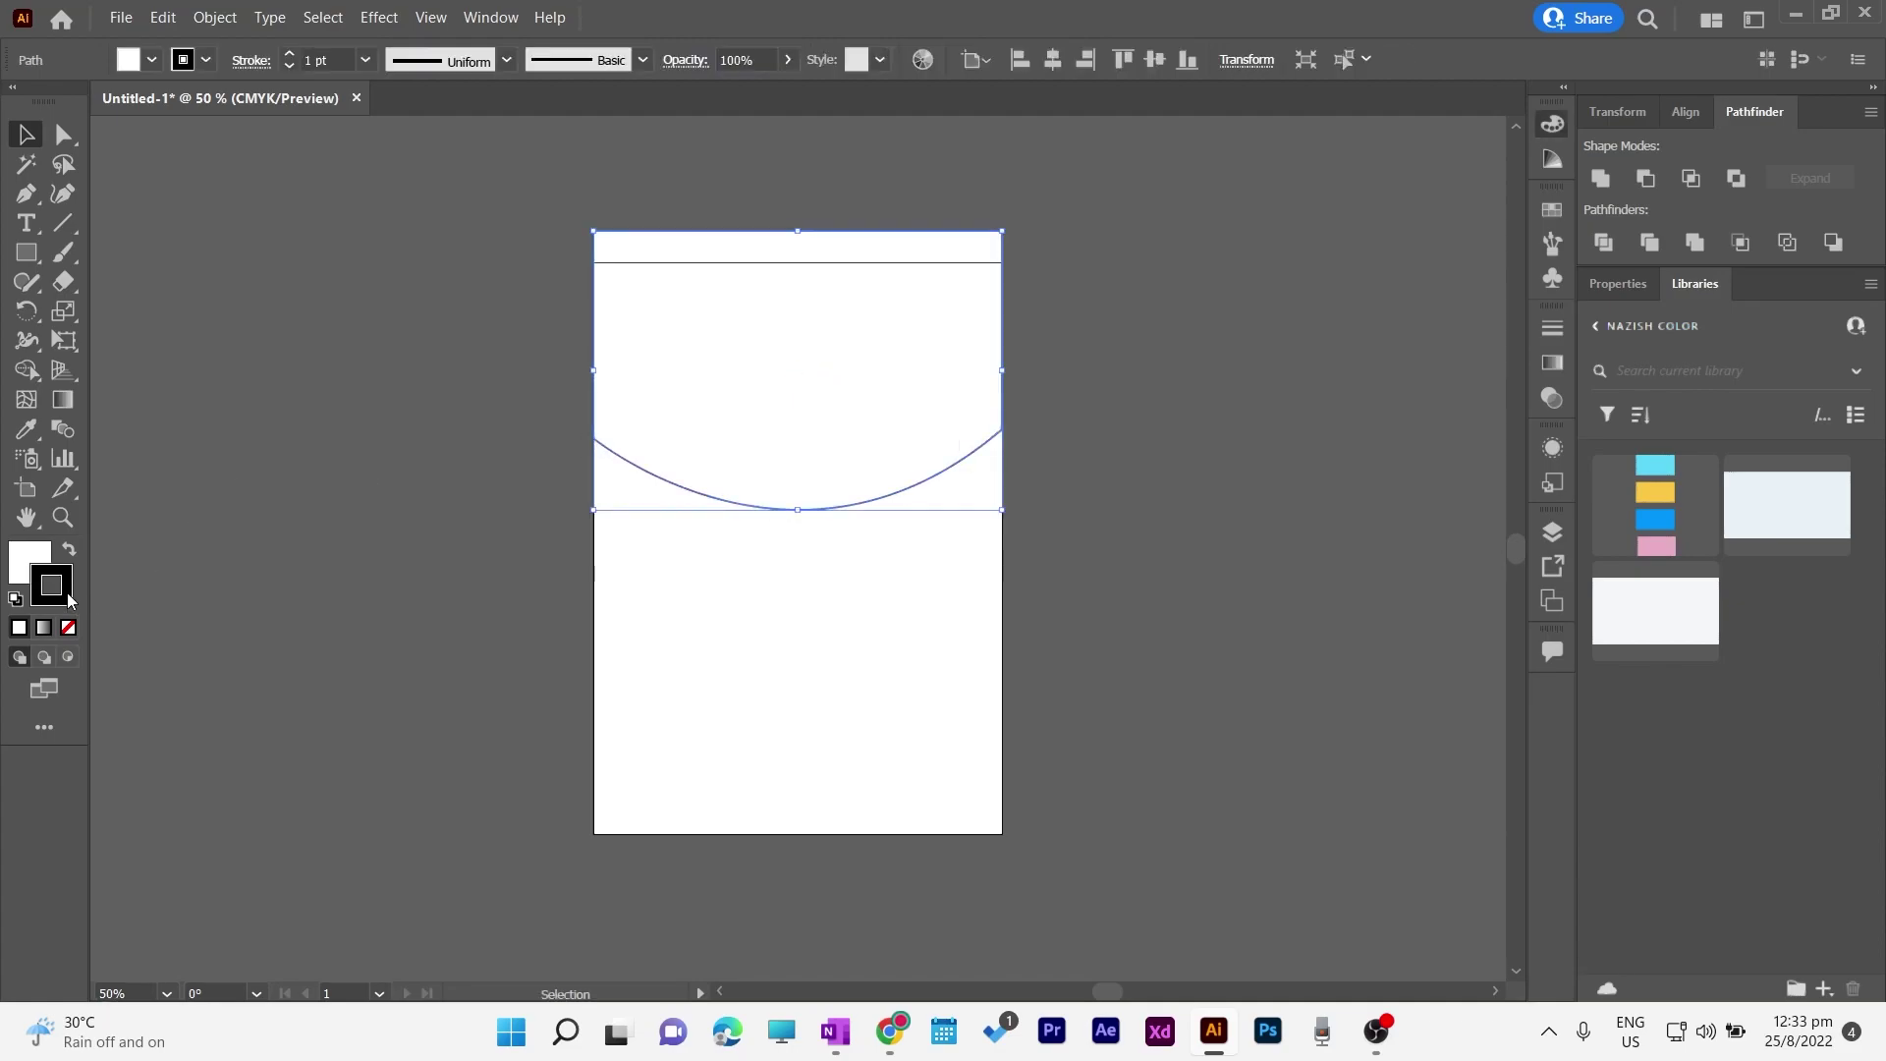
click(68, 627)
click(189, 481)
click(674, 481)
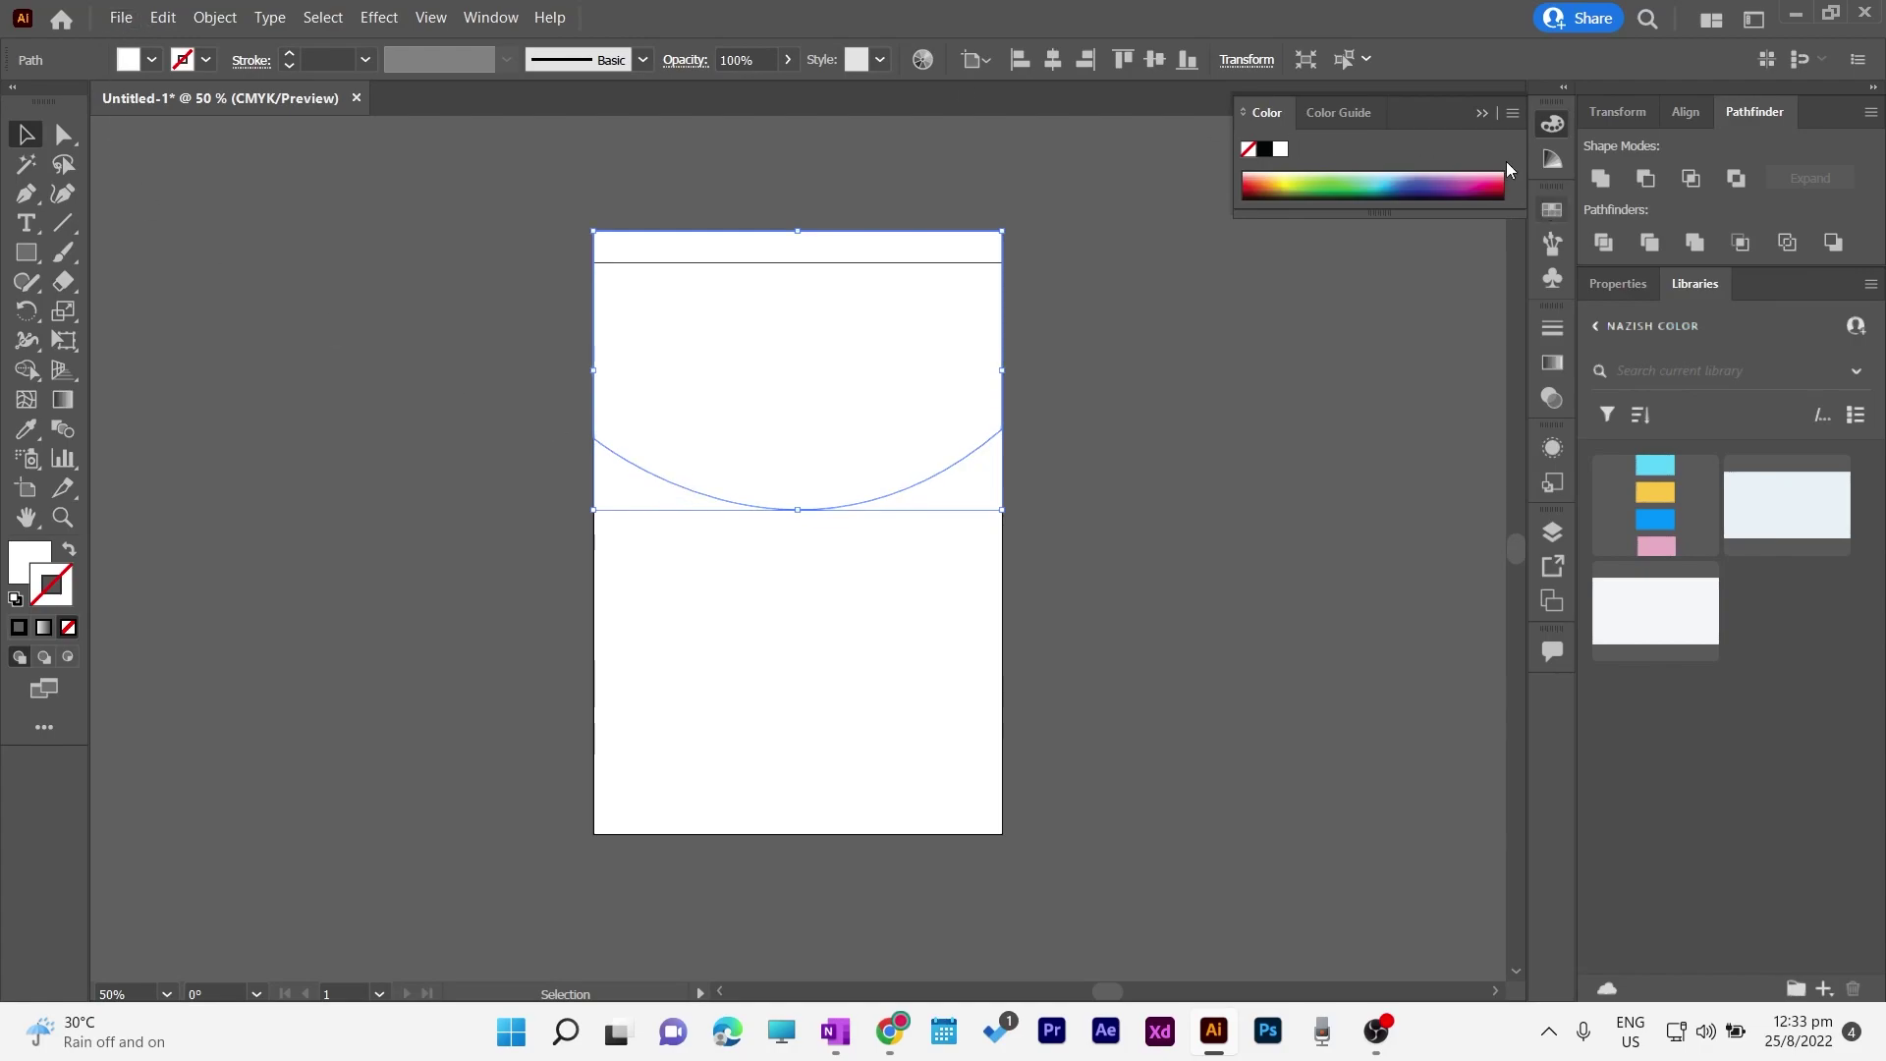
Step: Place the burger-and-fries photo over the upper part of the artboard, slightly wider than the artboard
click(121, 16)
click(167, 443)
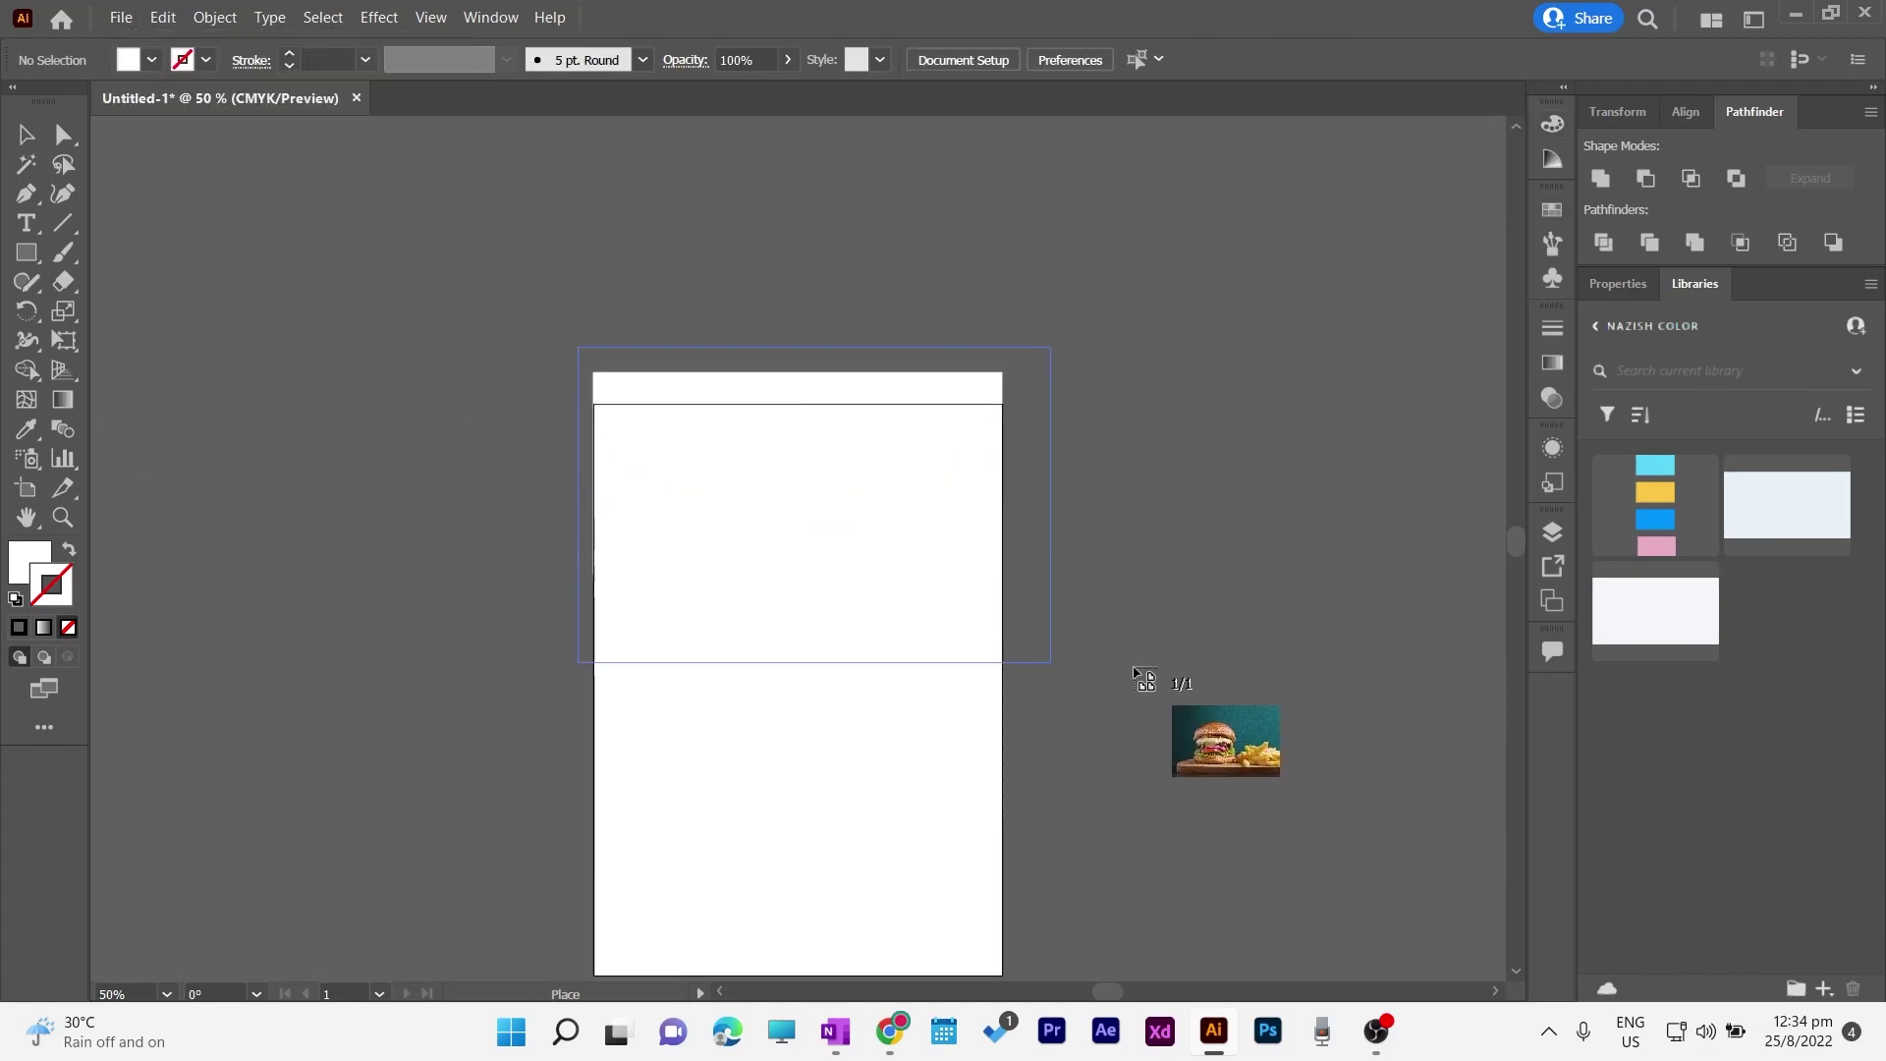
drag(1137, 672, 1066, 676)
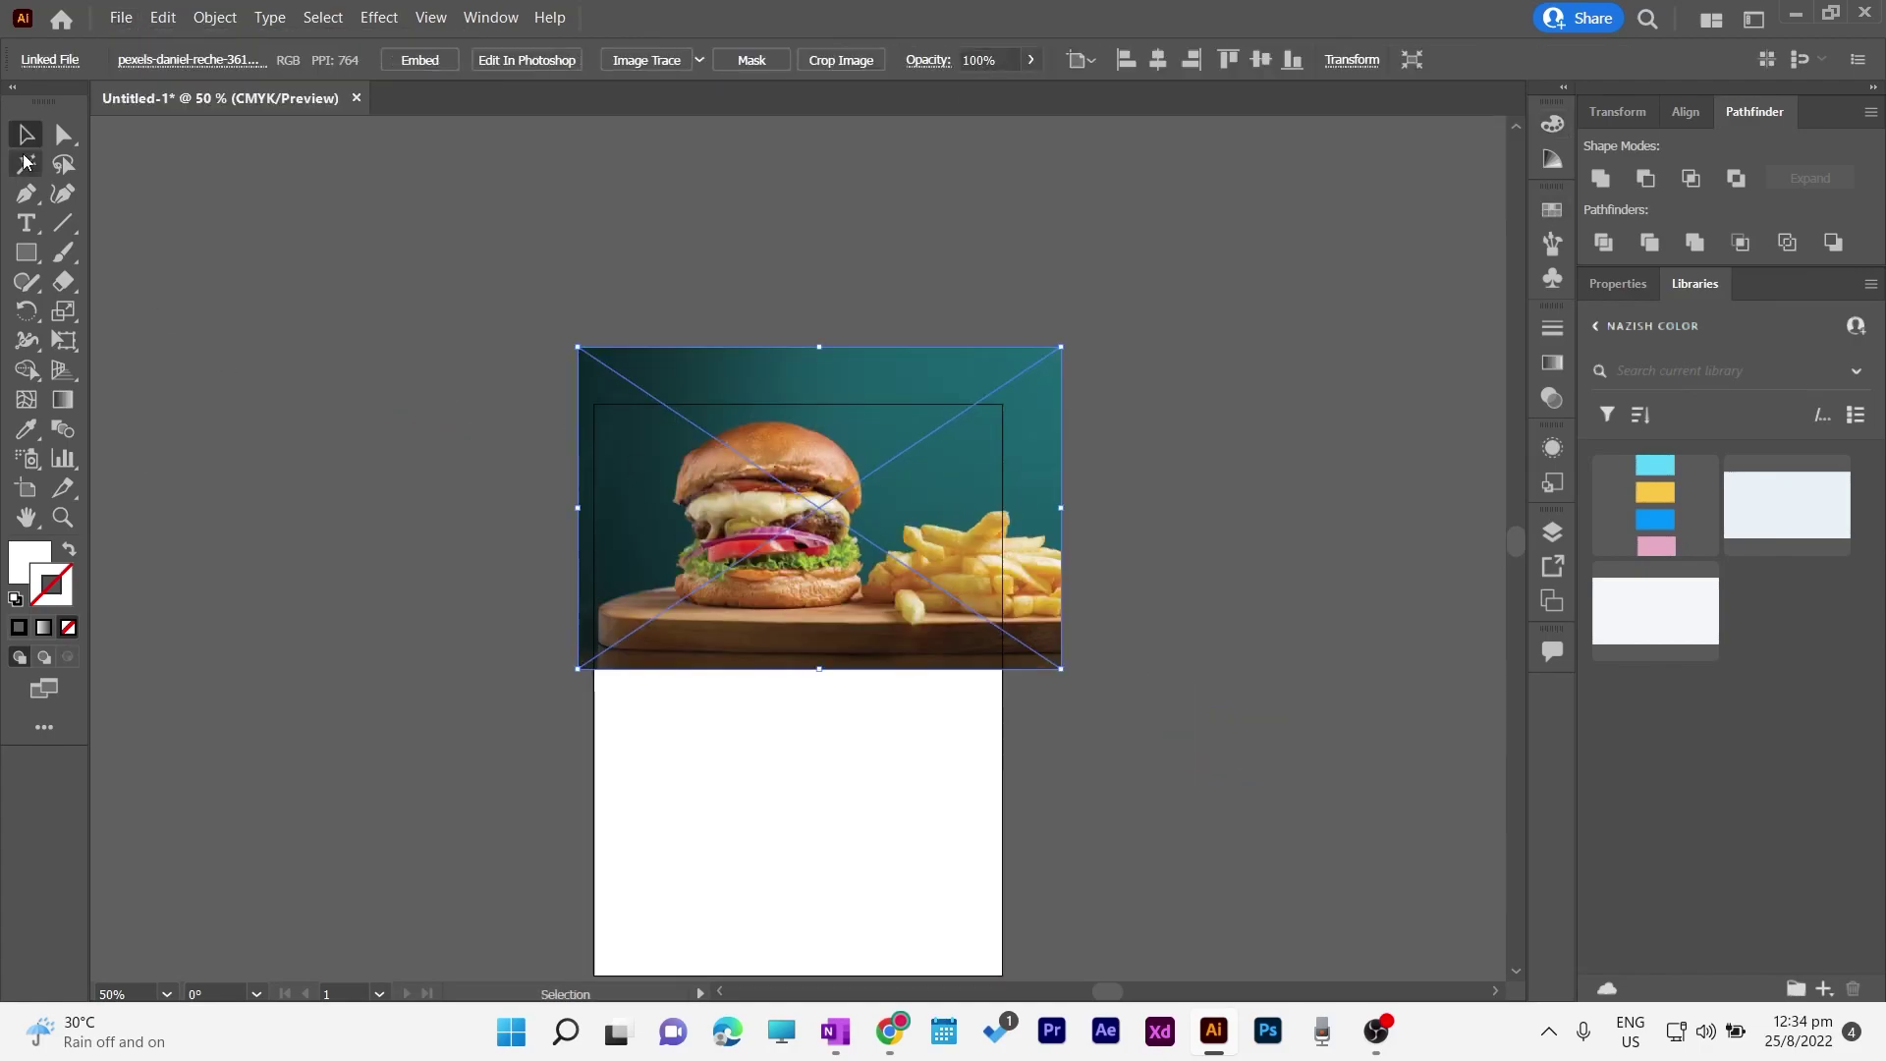
Step: Enlarge the burger photo and move it down to uncover the curved shape
mouse_move(872, 575)
mouse_down()
mouse_move(838, 617)
mouse_move(863, 585)
mouse_up()
drag(569, 678, 435, 768)
drag(780, 522, 780, 797)
Step: Bring the curved shape in front of the burger photo
click(789, 501)
right_click(791, 506)
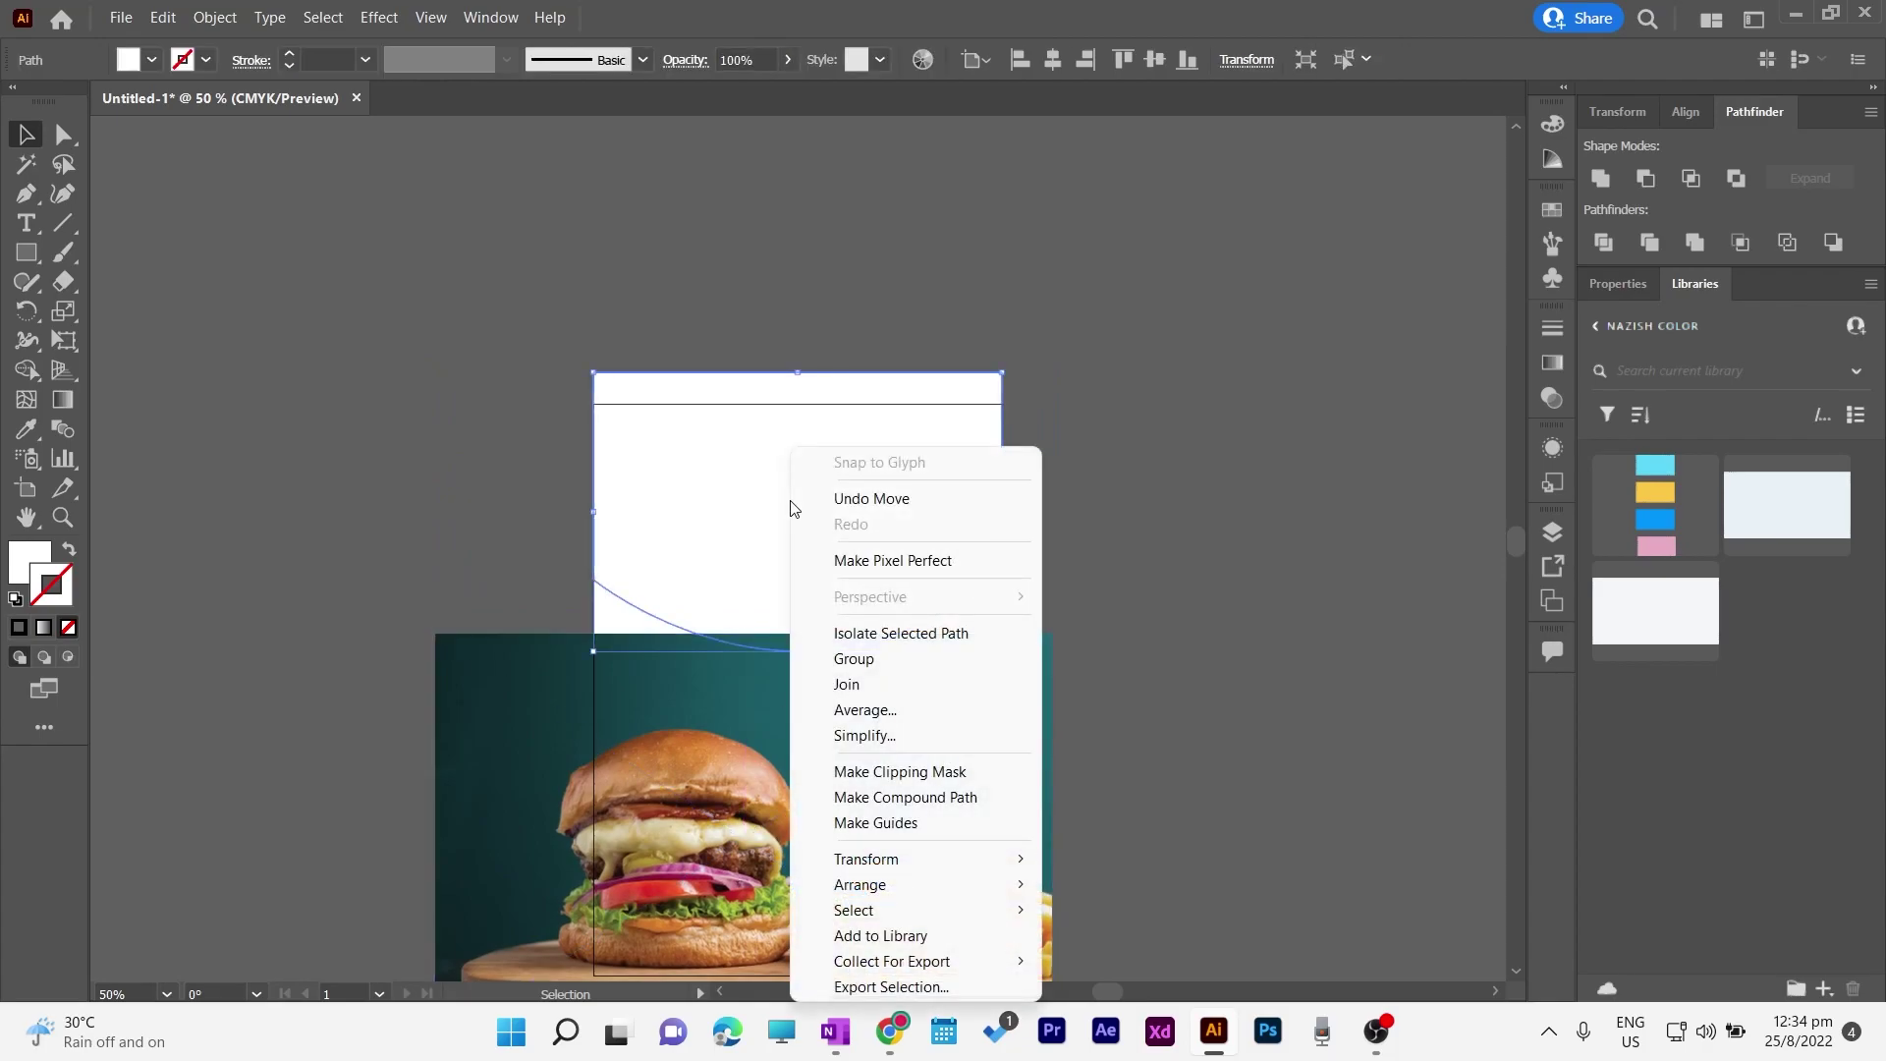
click(12, 553)
right_click(771, 555)
mouse_move(885, 885)
click(1098, 887)
Step: Move the burger photo behind the curved shape and scale it down to about the shape's width
drag(912, 866, 1100, 544)
drag(1130, 683, 1031, 611)
drag(513, 279, 570, 336)
drag(775, 485, 798, 505)
click(859, 472)
drag(856, 354, 853, 384)
Step: Make a clipping mask from the curved shape and the burger photo
shift+click(790, 648)
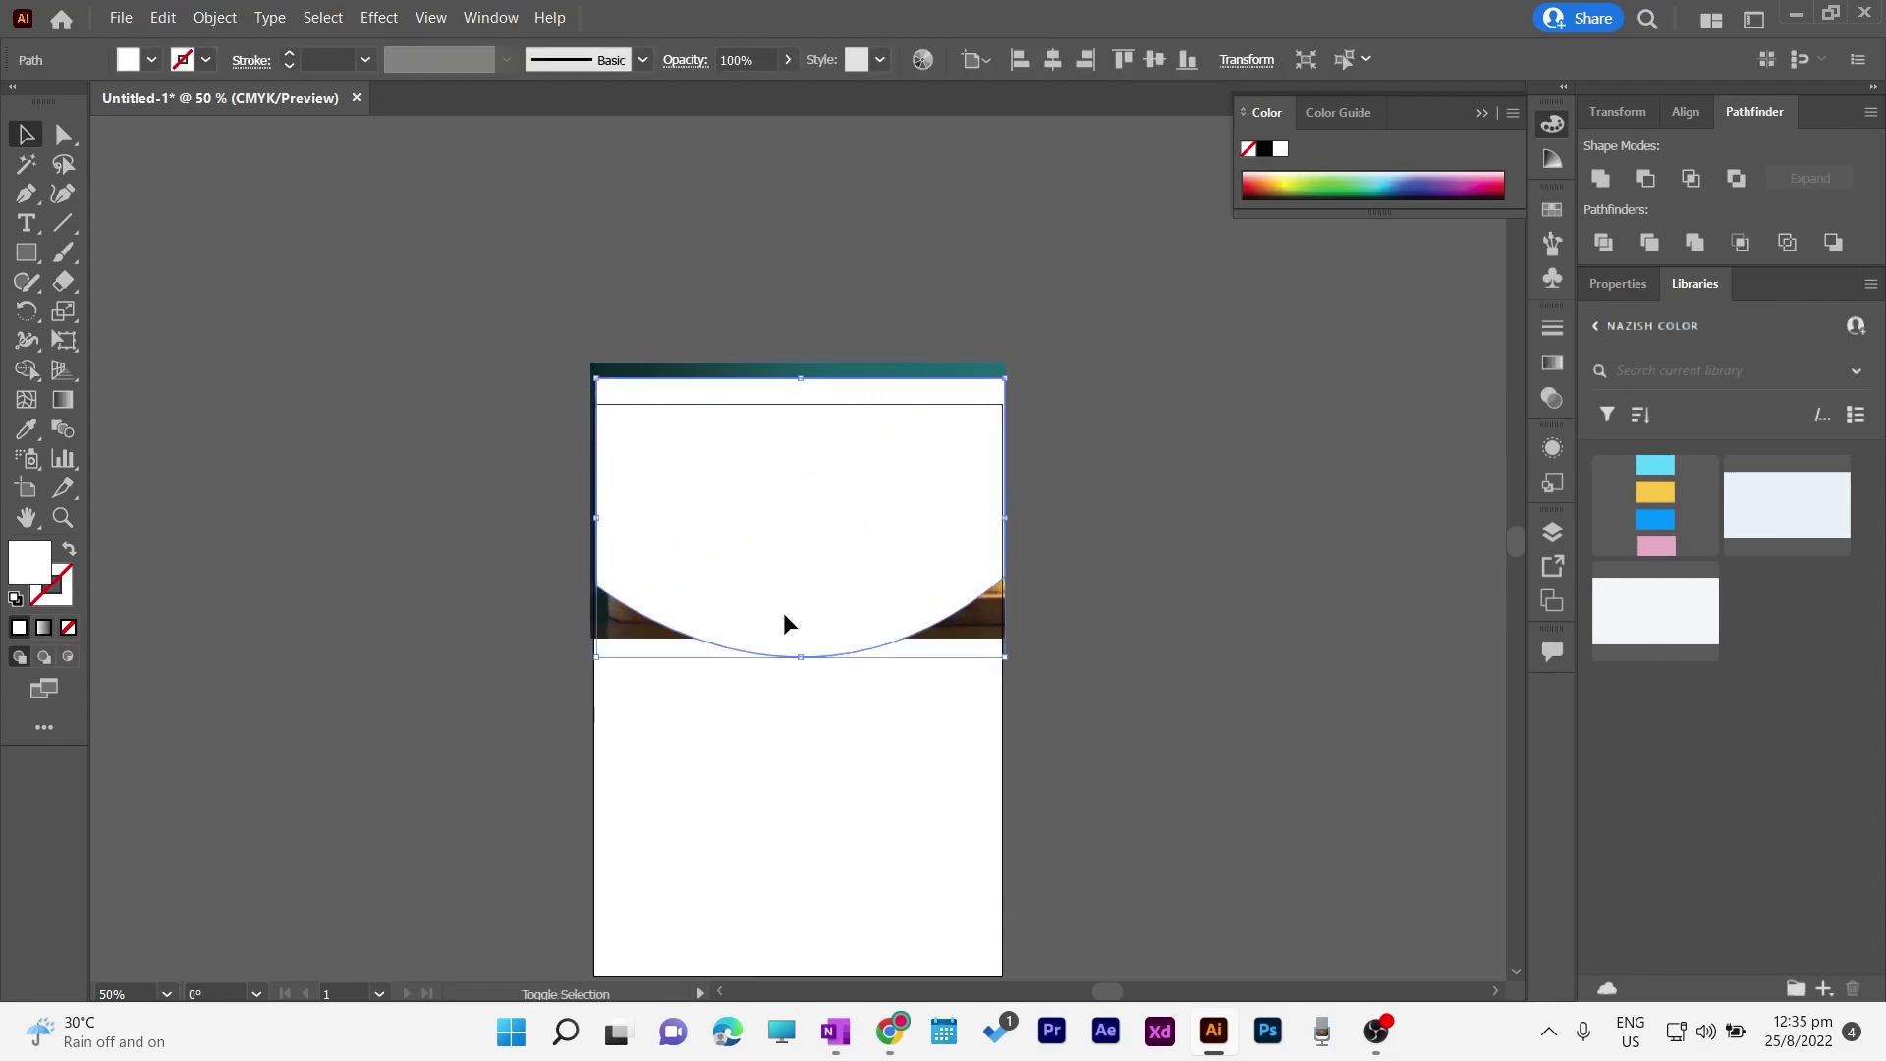
right_click(724, 533)
click(786, 725)
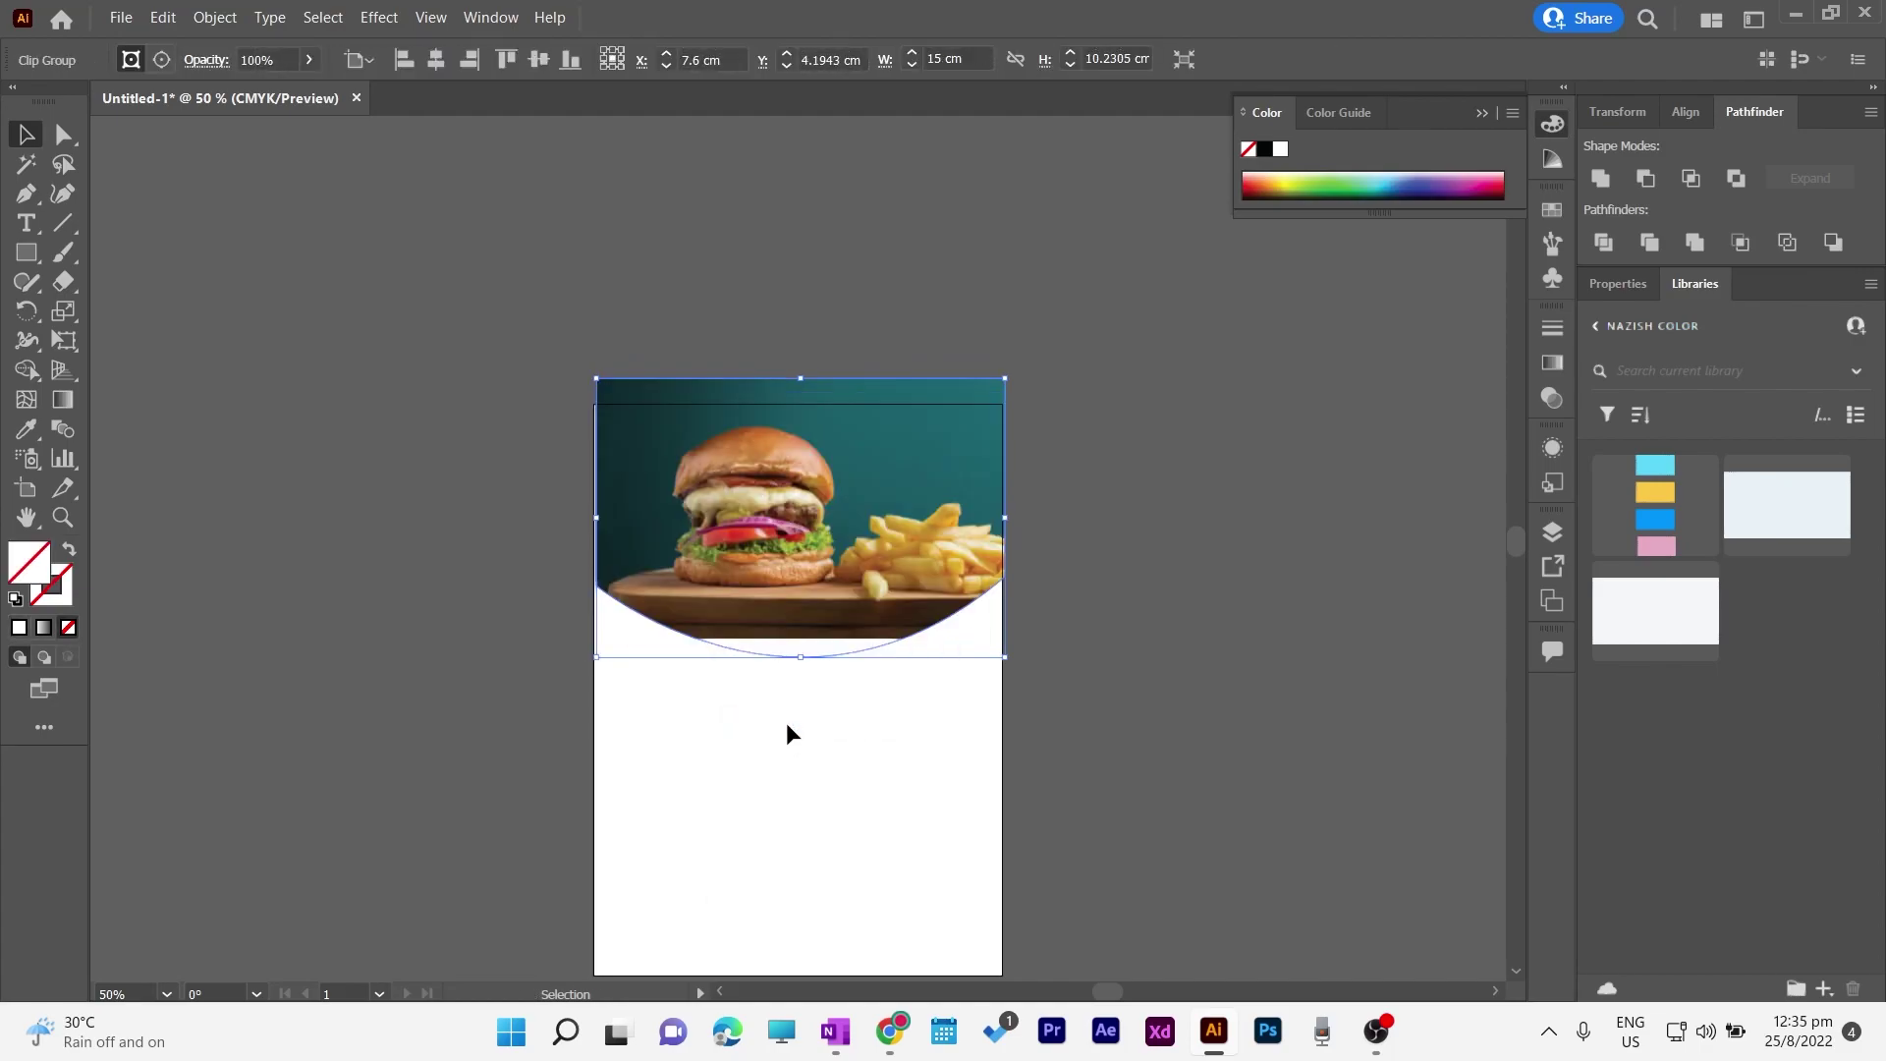
click(1207, 644)
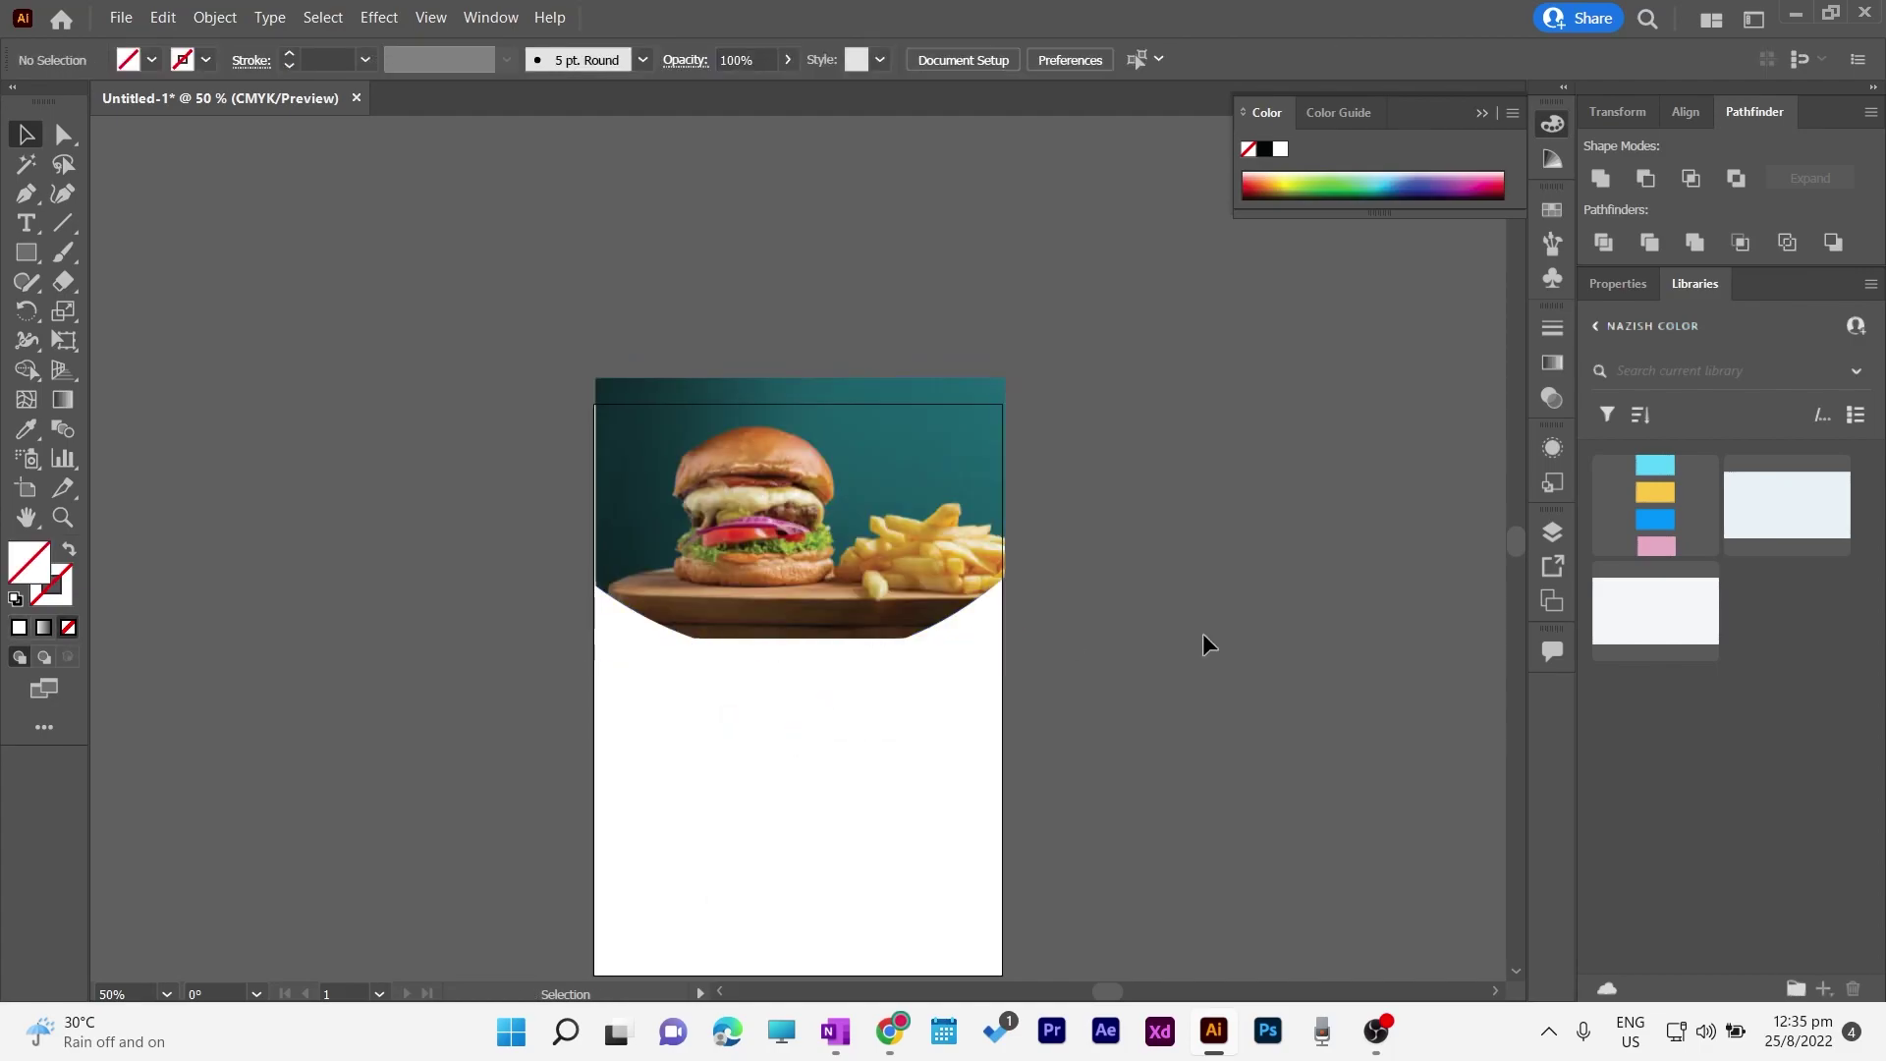
Step: Expand the clip group in Layer 1 and move the masked photo down to fit the artboard's upper part
click(815, 584)
click(1554, 533)
click(1308, 558)
click(1337, 584)
click(1411, 639)
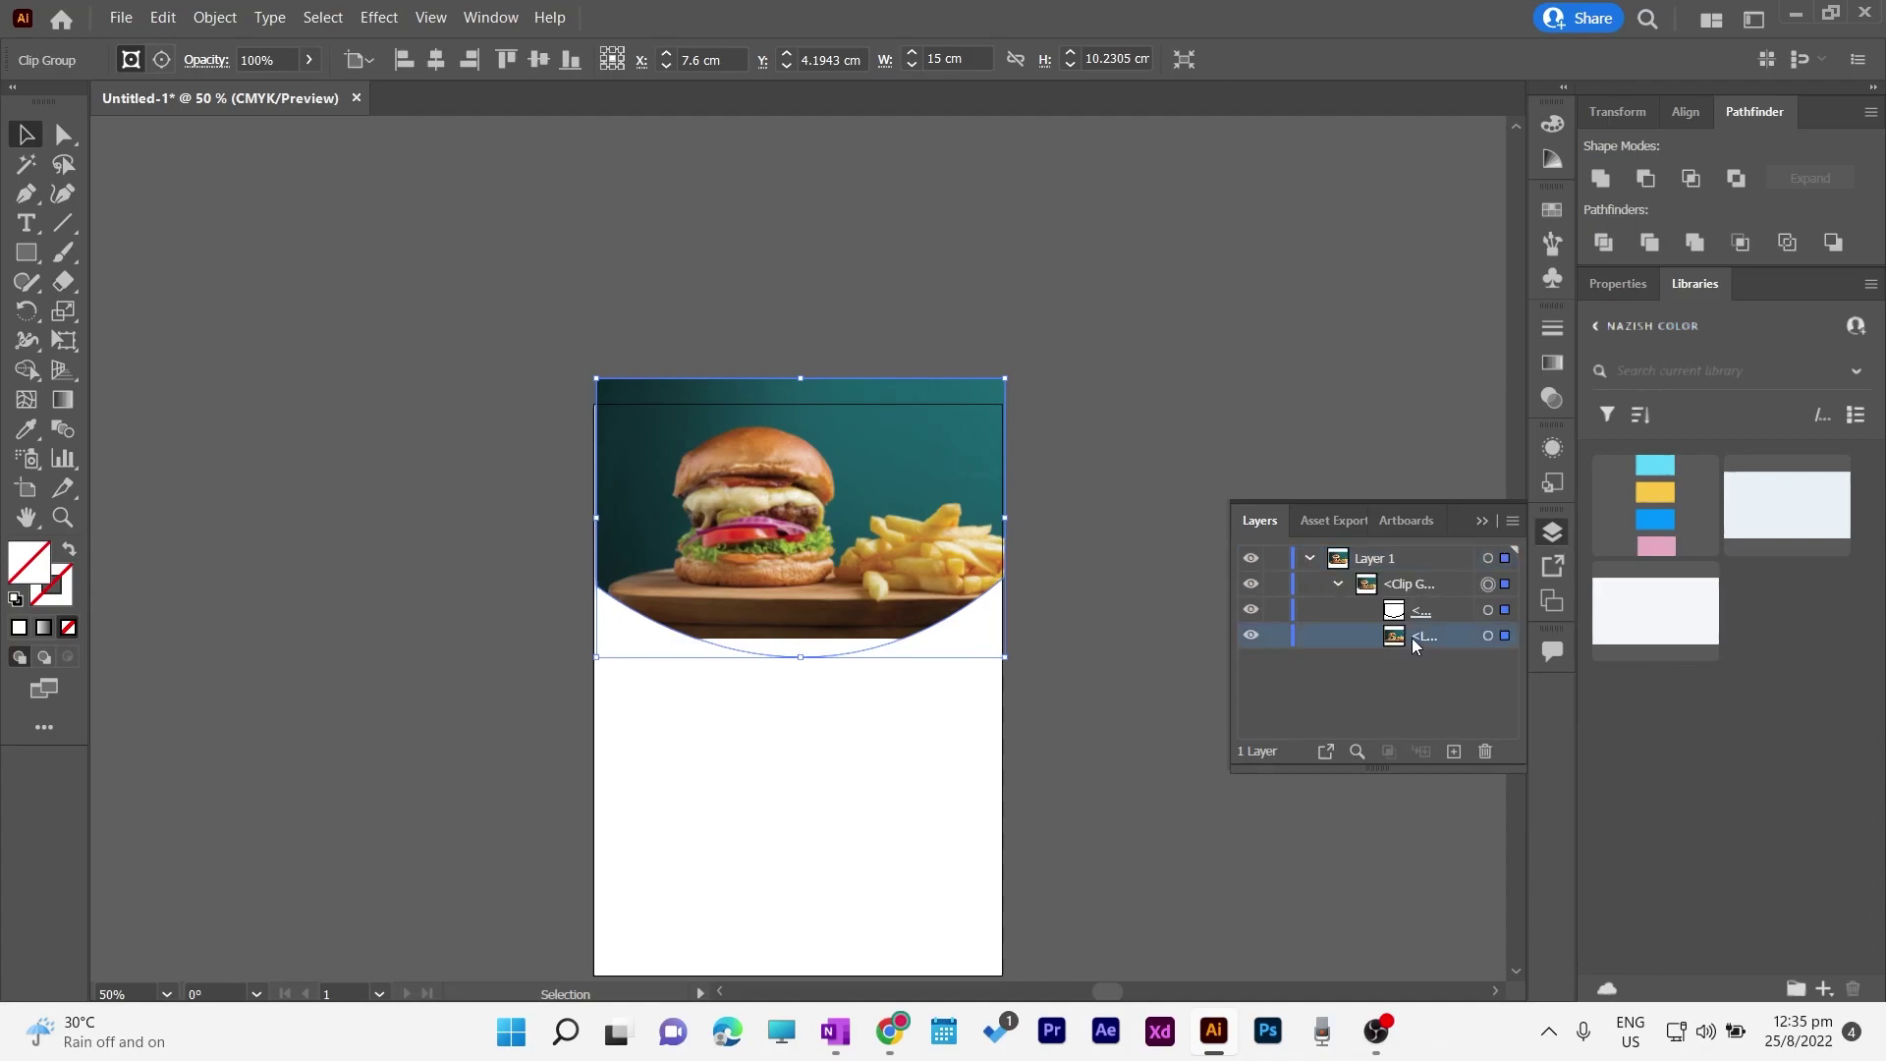
drag(723, 548, 780, 560)
Step: Isolate the clip group and enlarge the linked burger photo until it fills the curved mask
click(1506, 640)
double_click(791, 566)
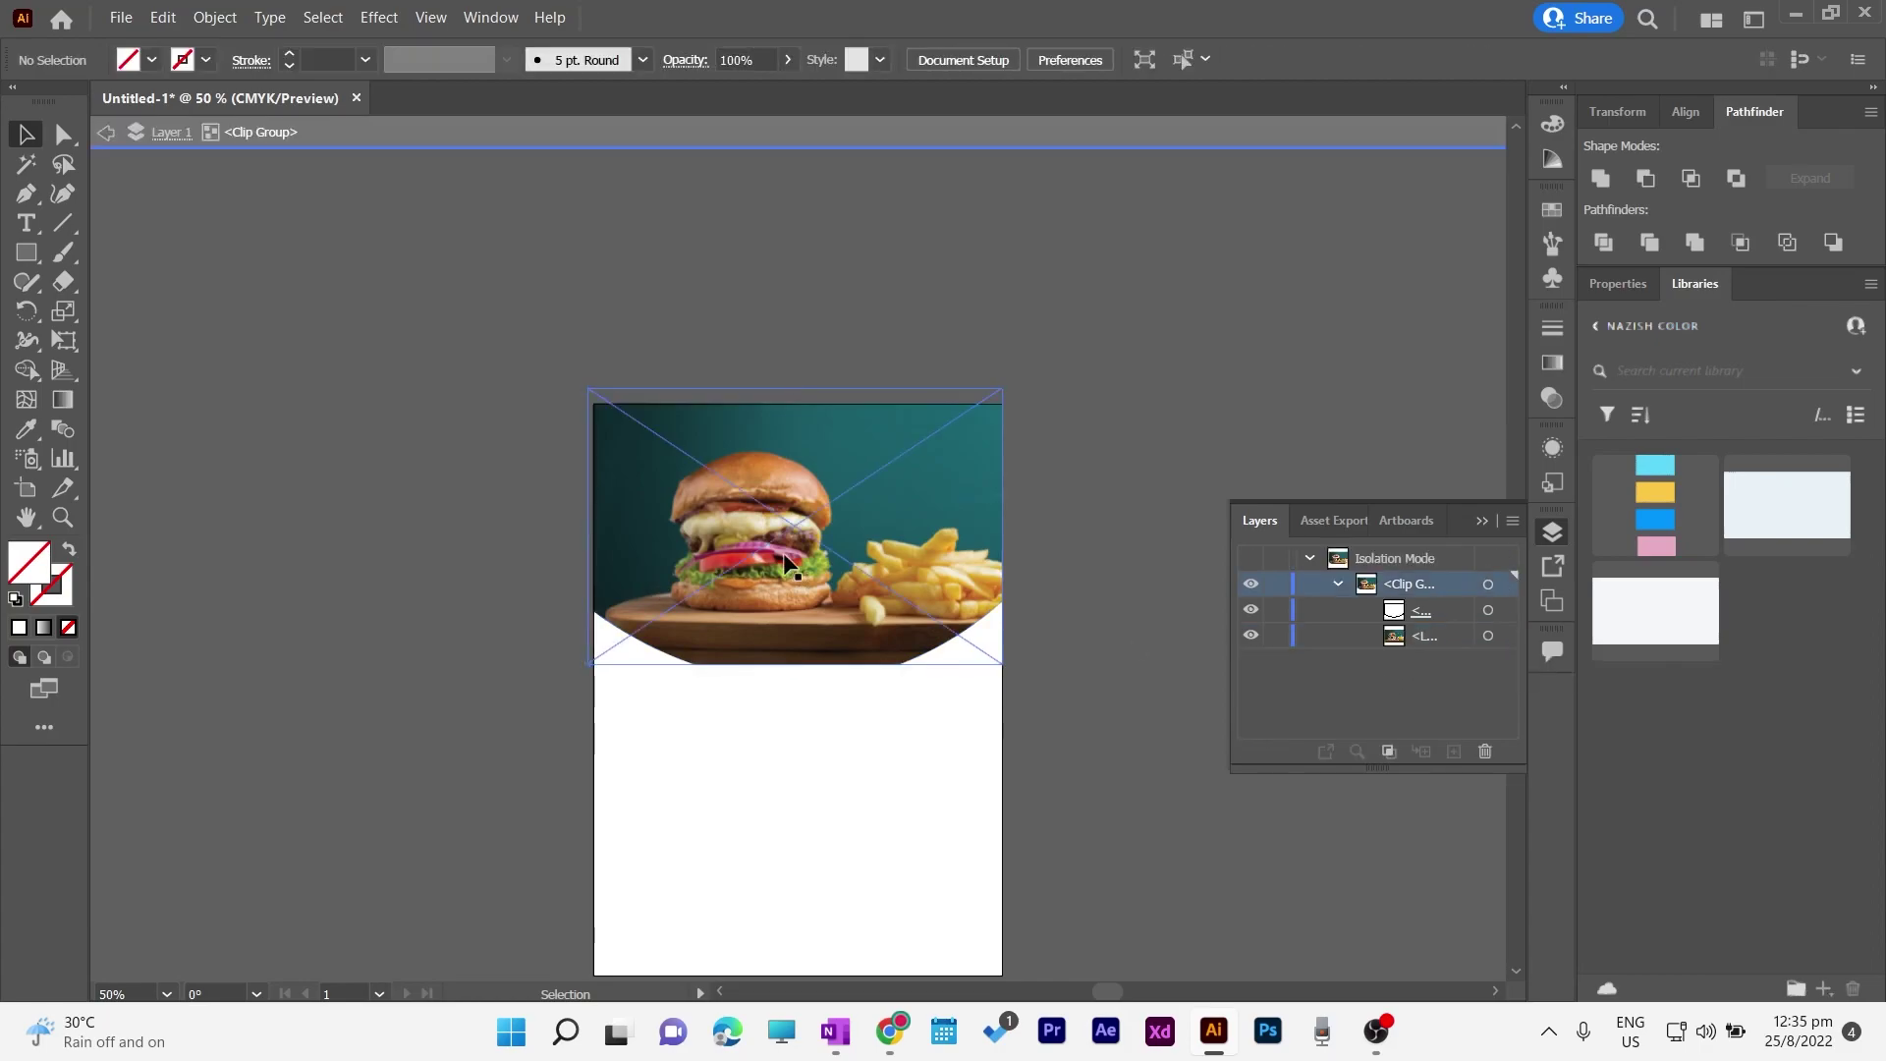
drag(797, 664, 799, 724)
drag(822, 604, 861, 599)
drag(834, 725, 830, 802)
drag(835, 591, 821, 545)
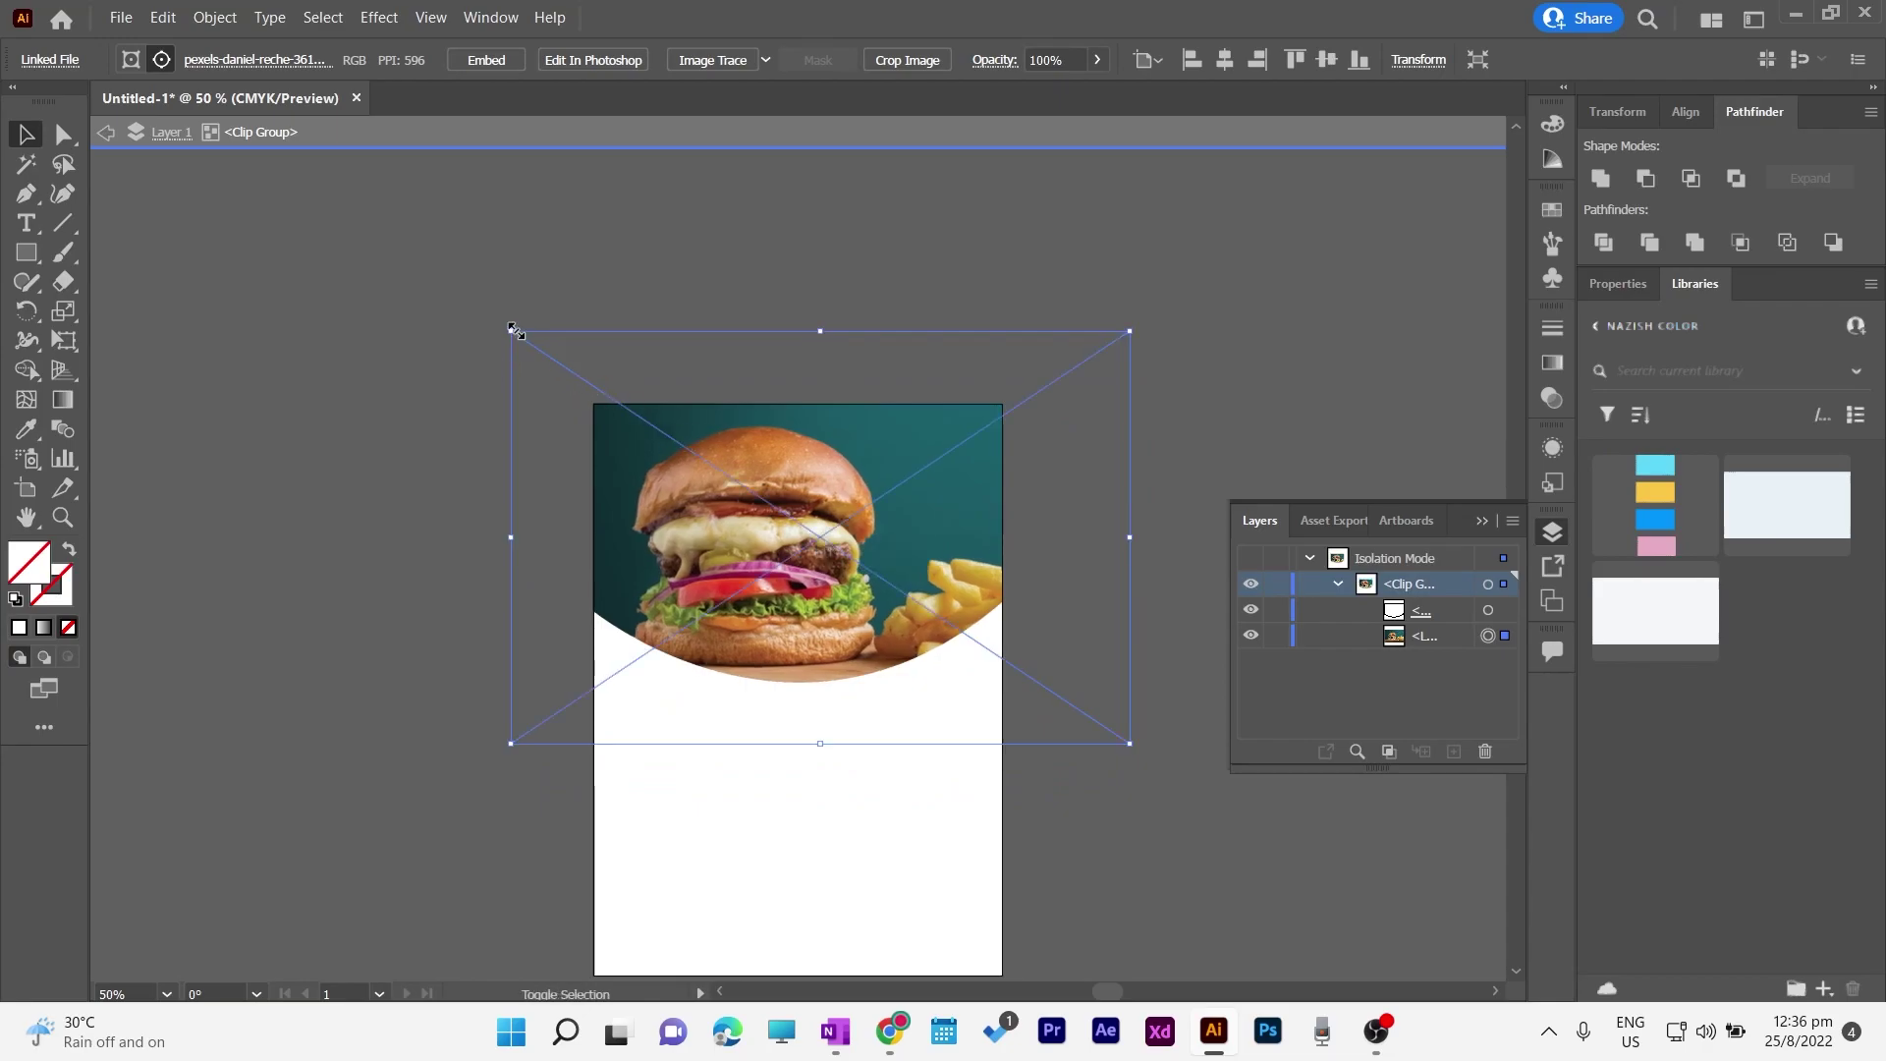
Step: Scale the burger photo down inside the mask and reposition it so the burger and some fries stay in view
drag(516, 331, 571, 368)
mouse_move(780, 574)
mouse_down()
mouse_move(745, 576)
mouse_move(765, 576)
mouse_up()
drag(576, 370, 582, 407)
drag(869, 654, 822, 633)
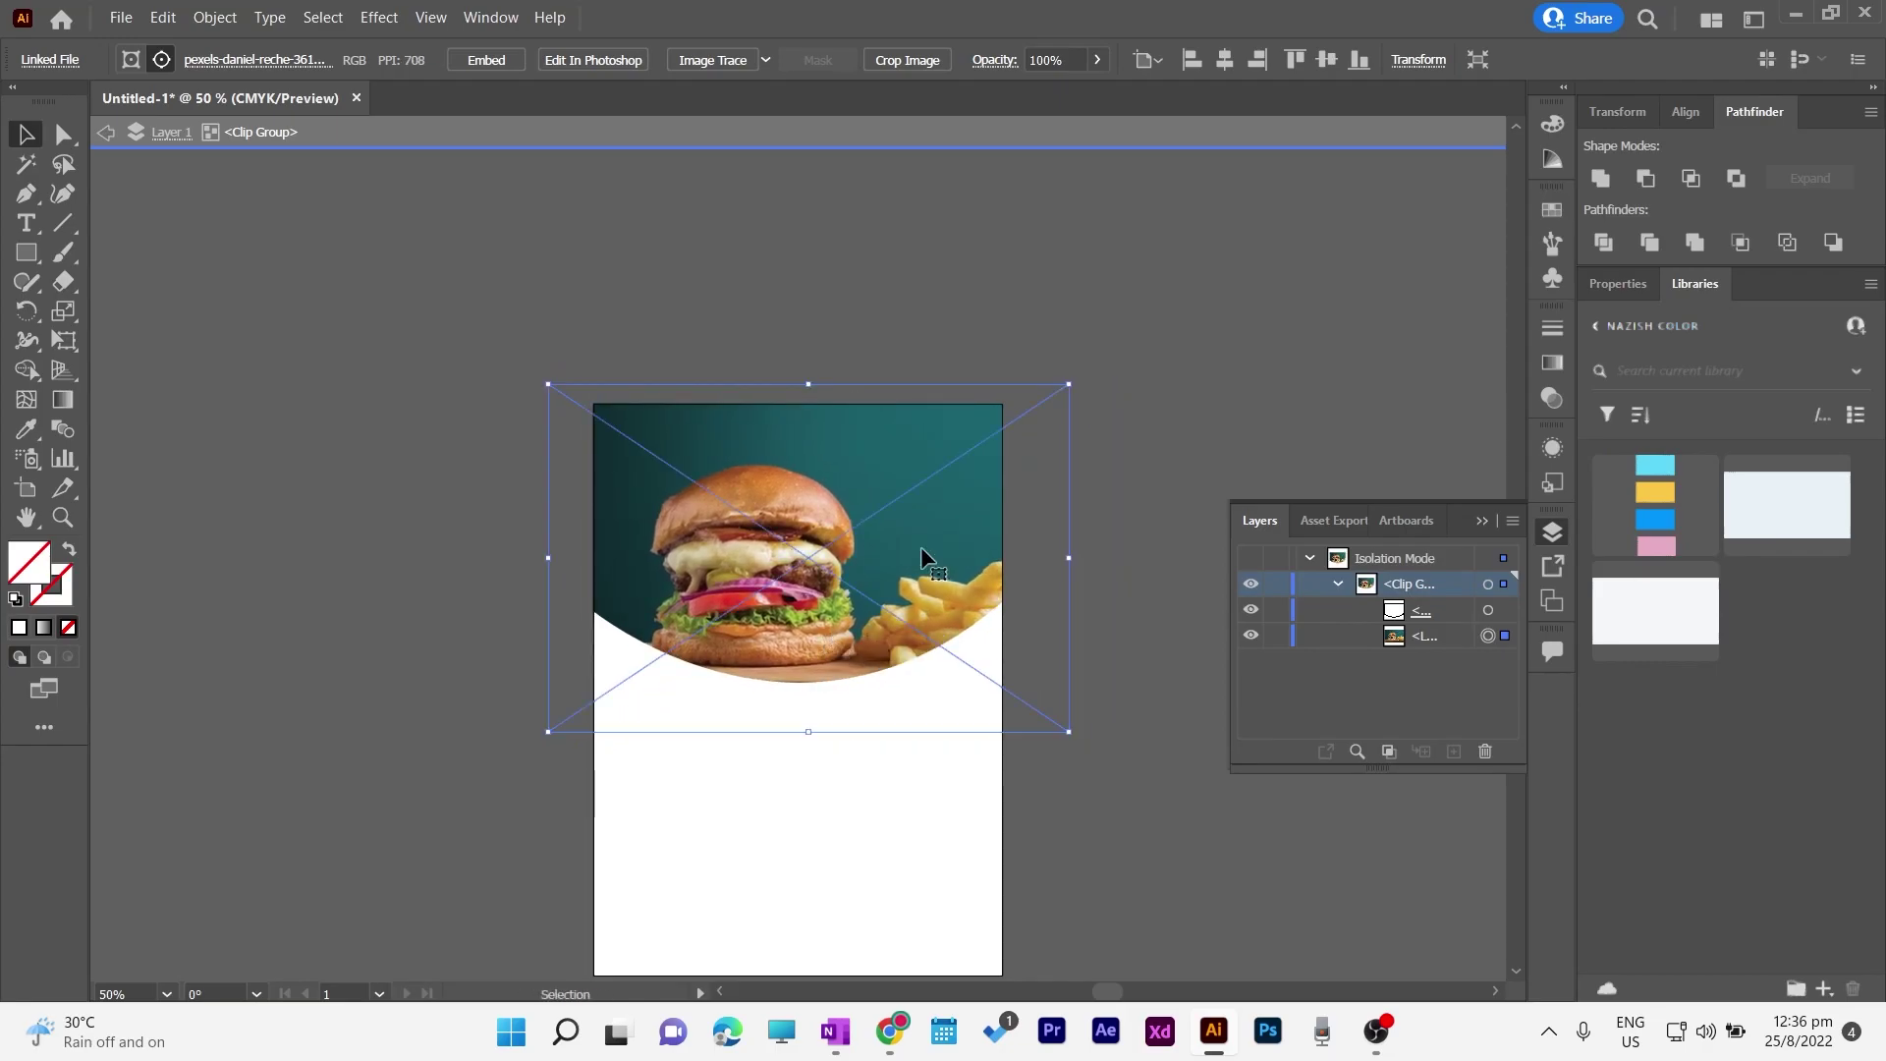
click(1102, 478)
drag(830, 562, 848, 562)
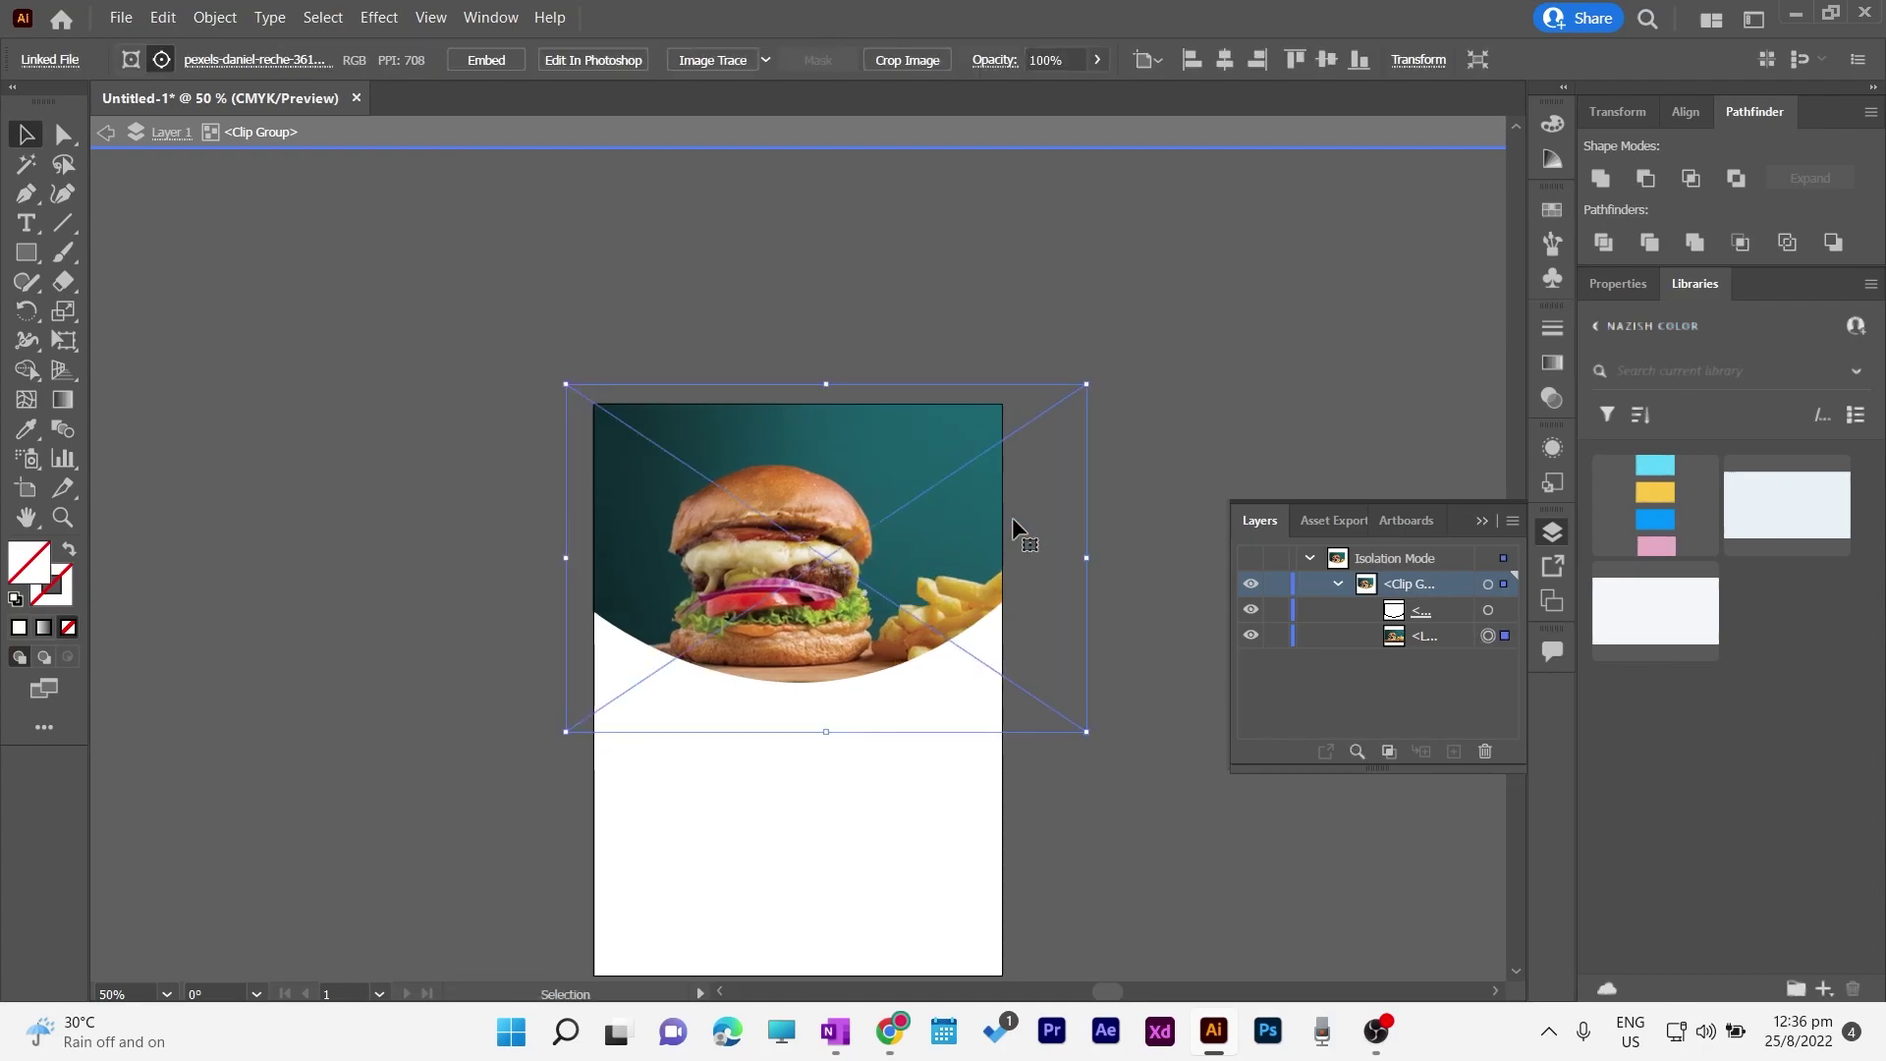
click(1139, 477)
Step: Exit isolation mode, collapse Layer 1 and put away the layer list
scroll(1138, 477, down, 1)
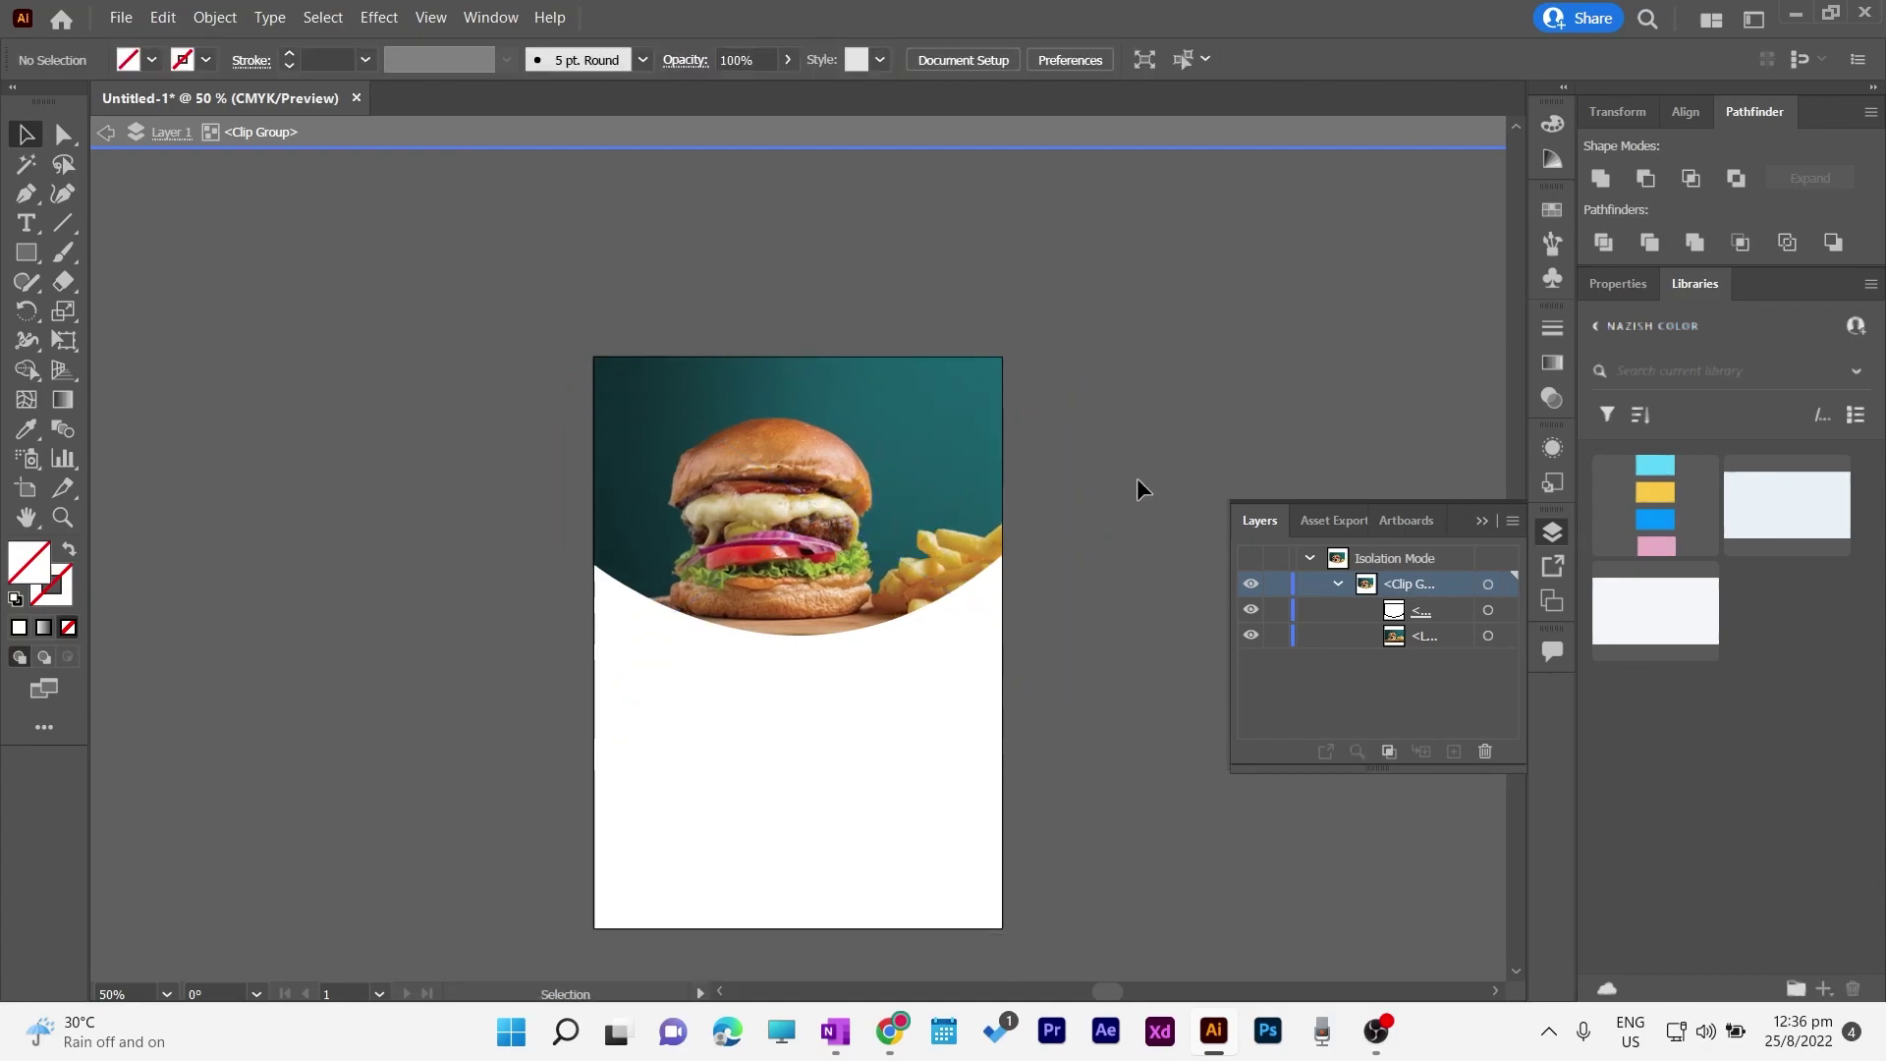
click(106, 134)
click(1310, 558)
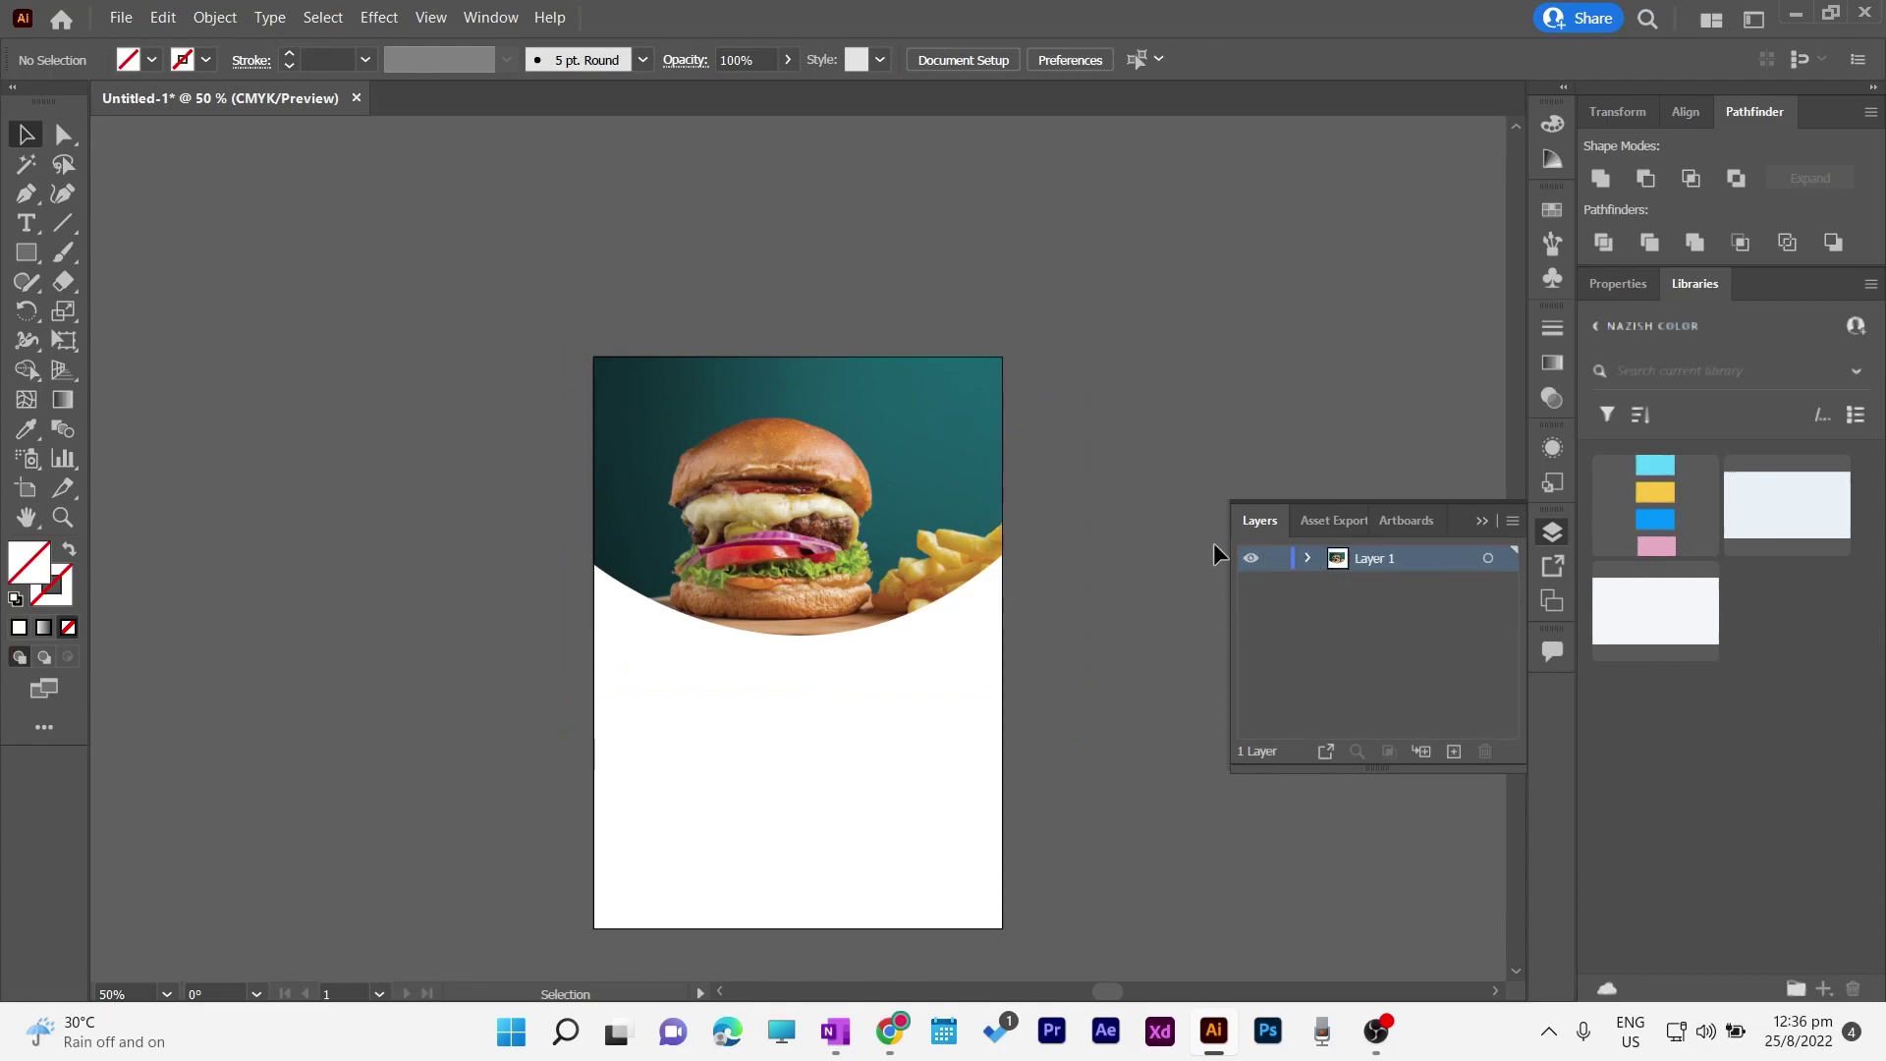
click(1484, 522)
click(864, 499)
click(1120, 520)
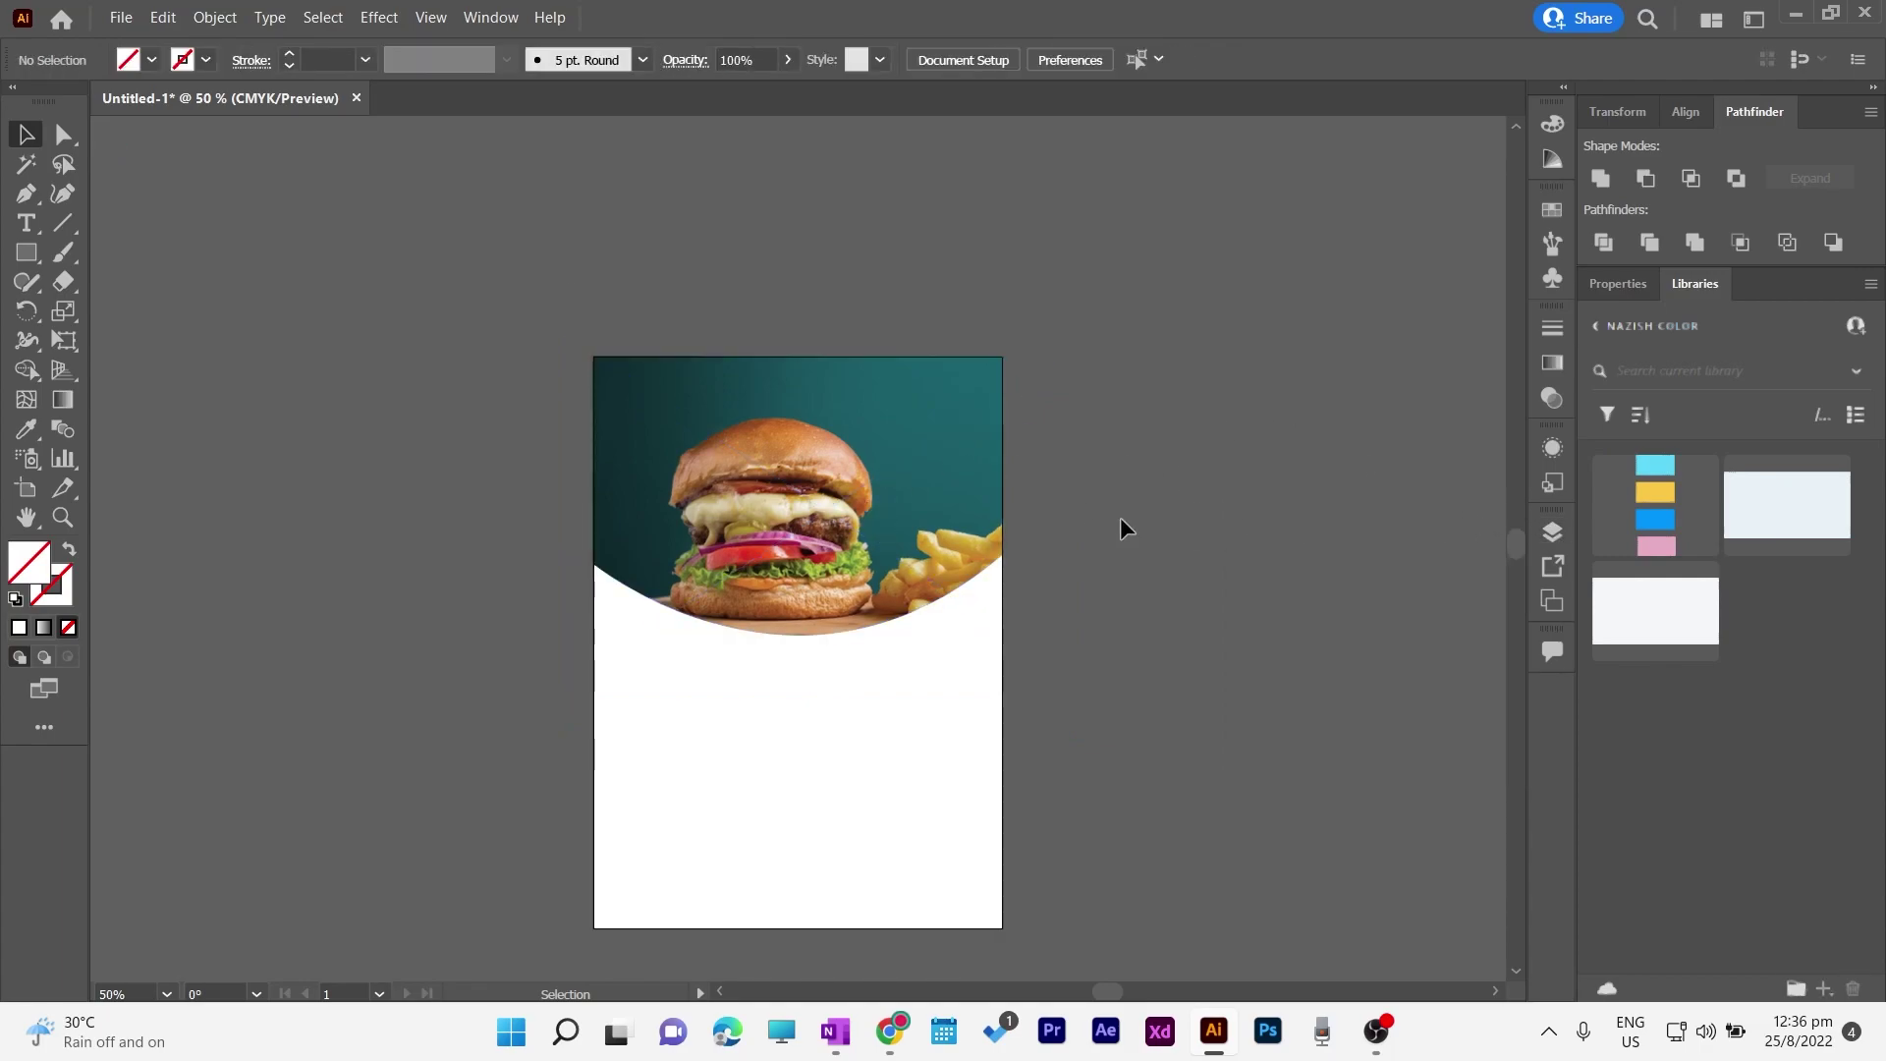
Step: Preview the flyer in Presentation Mode and return to the normal view
click(44, 688)
click(139, 678)
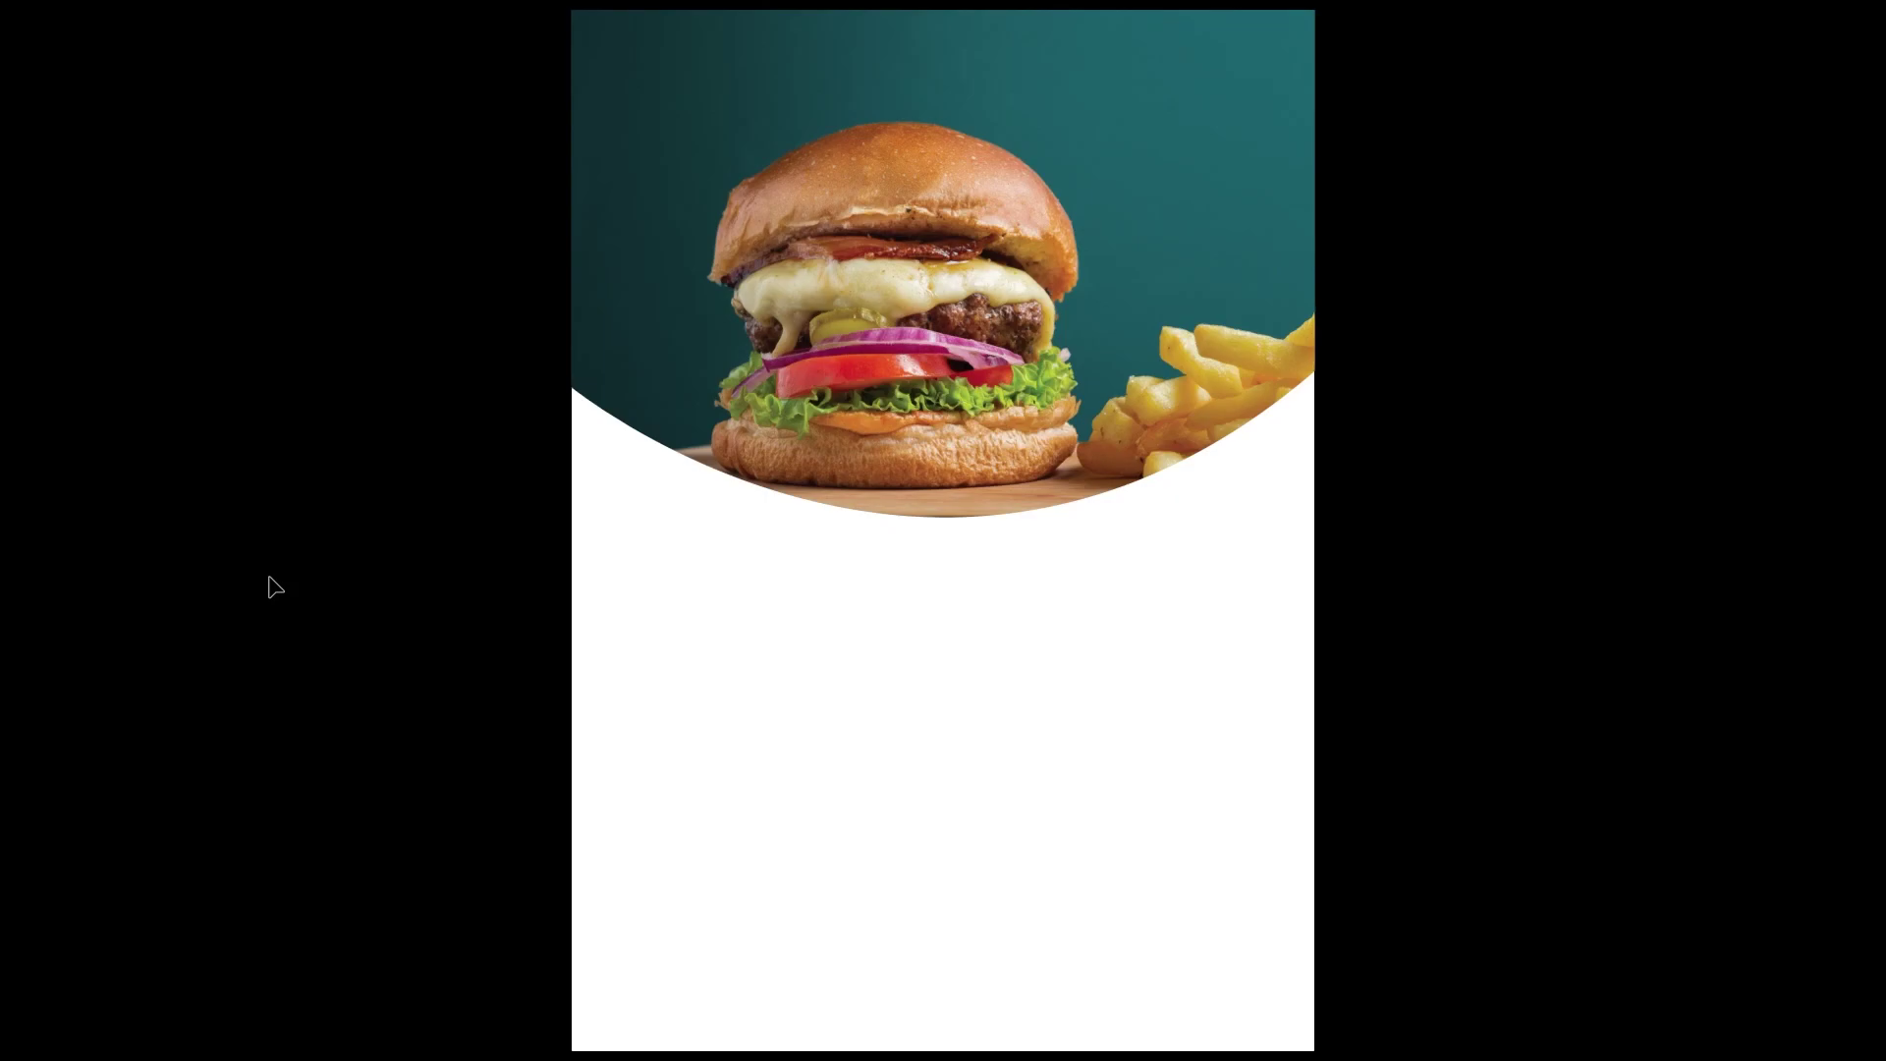
key(Escape)
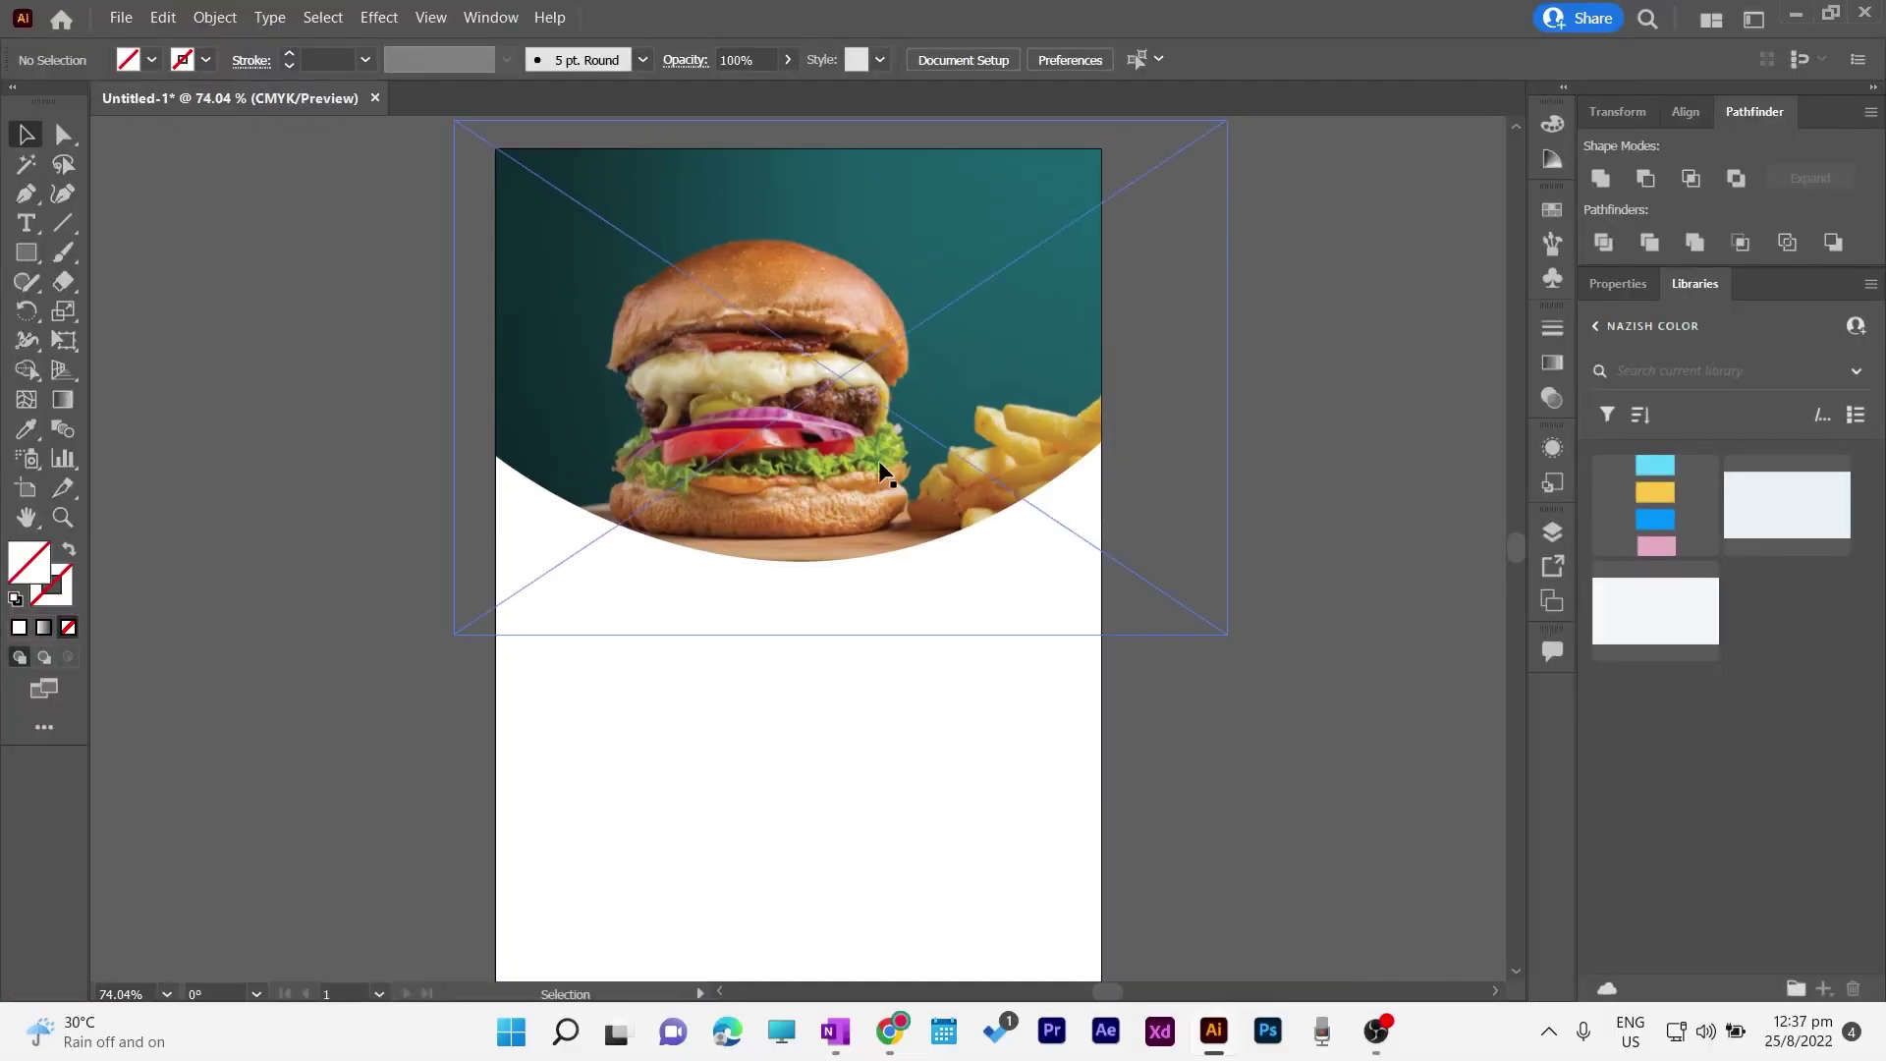
Step: Isolate the clip group again, enlarge the burger photo and recentre the burger within the curved mask
double_click(851, 456)
mouse_move(851, 456)
mouse_down()
mouse_move(884, 417)
mouse_move(868, 393)
mouse_move(867, 504)
mouse_move(855, 471)
mouse_up()
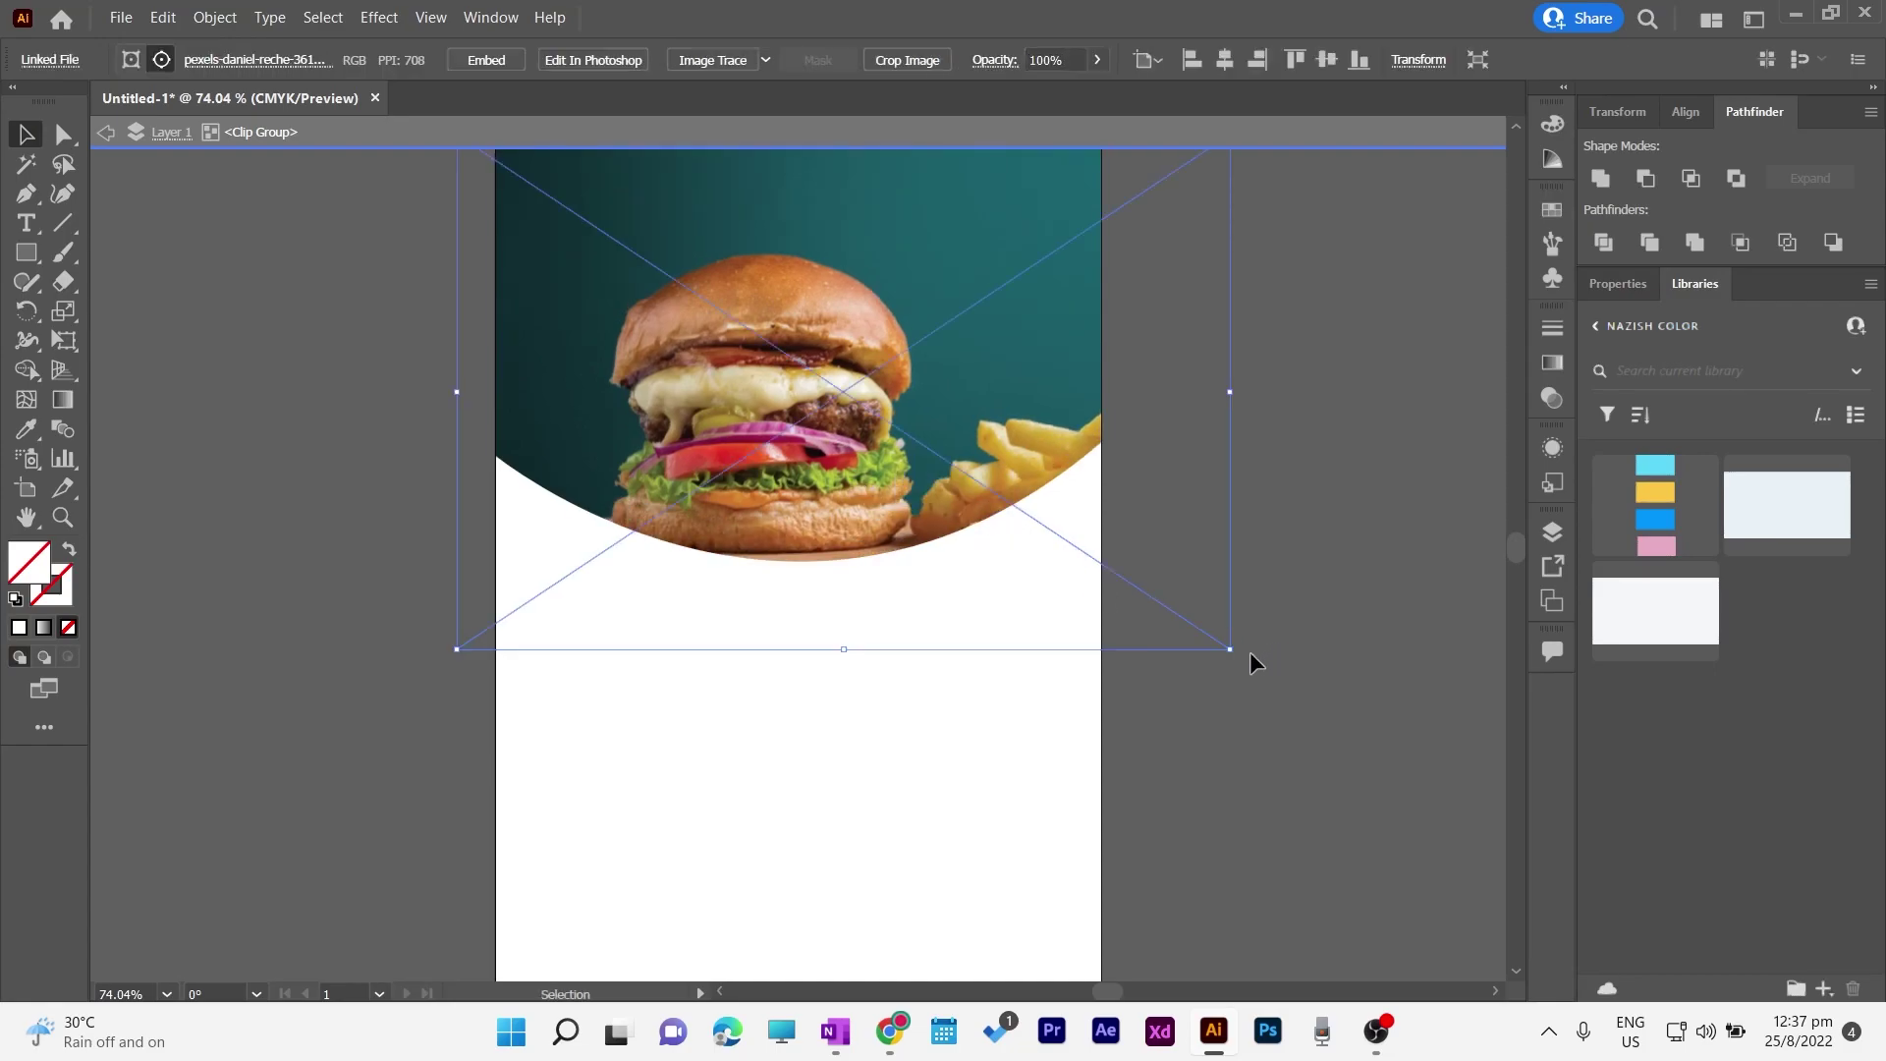
drag(1228, 647, 1356, 737)
drag(822, 473, 782, 398)
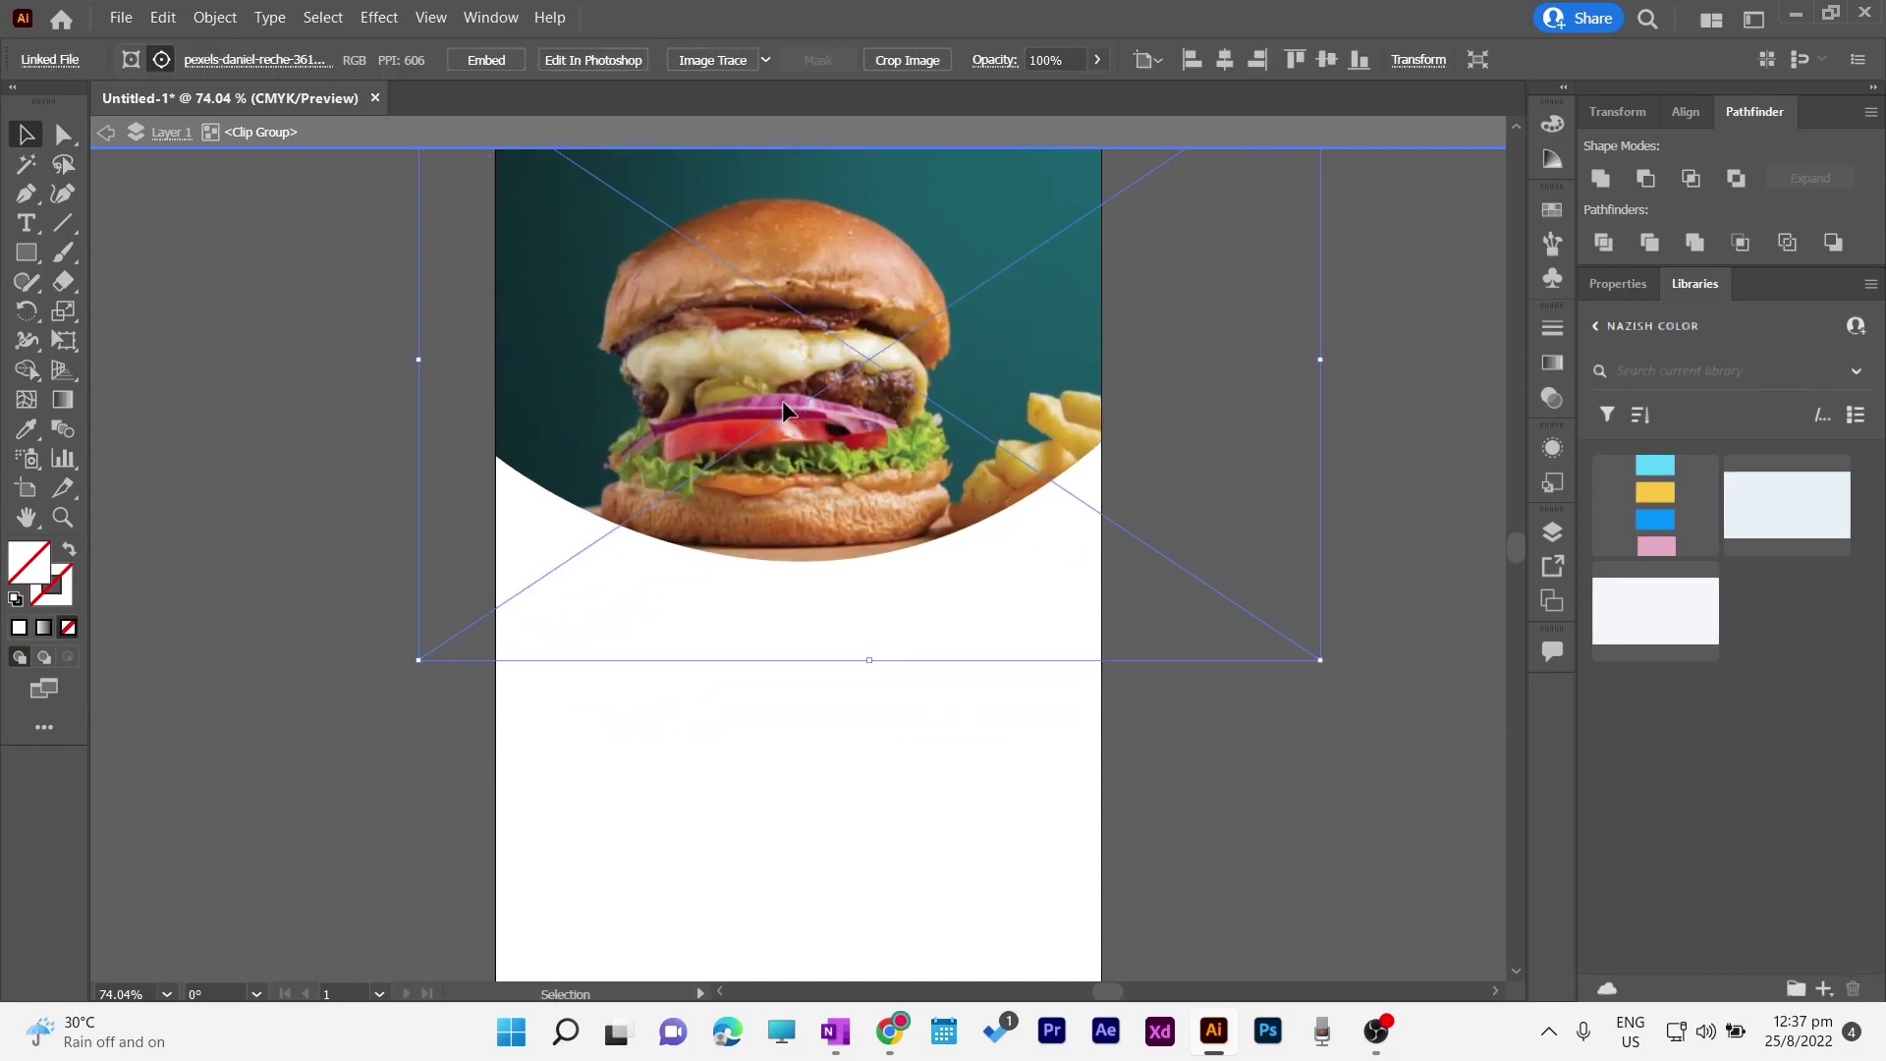
drag(1329, 661, 1347, 674)
drag(811, 483, 760, 468)
click(1375, 440)
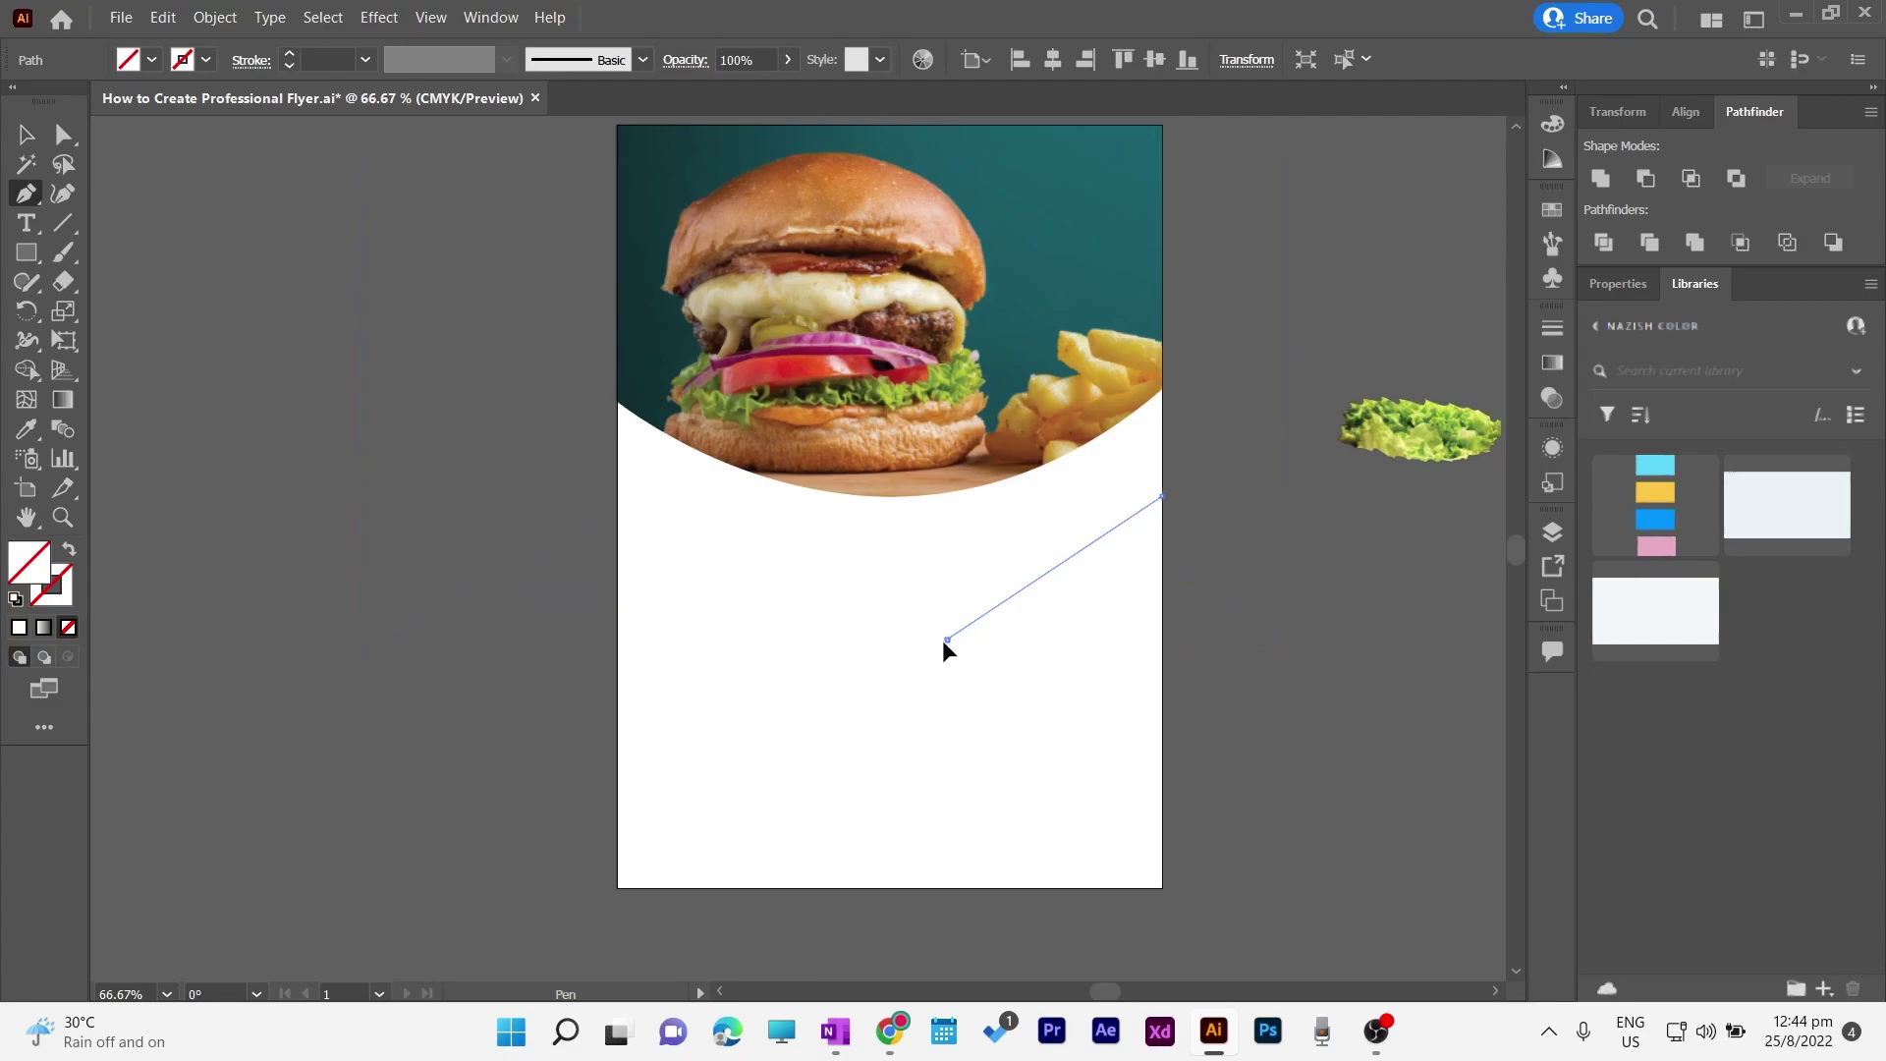
Step: Draw the closed wavy shape with the Pen tool, curving to the flyer's left edge at about Y 16.8 cm and extending below the artboard
drag(945, 639, 760, 627)
click(946, 640)
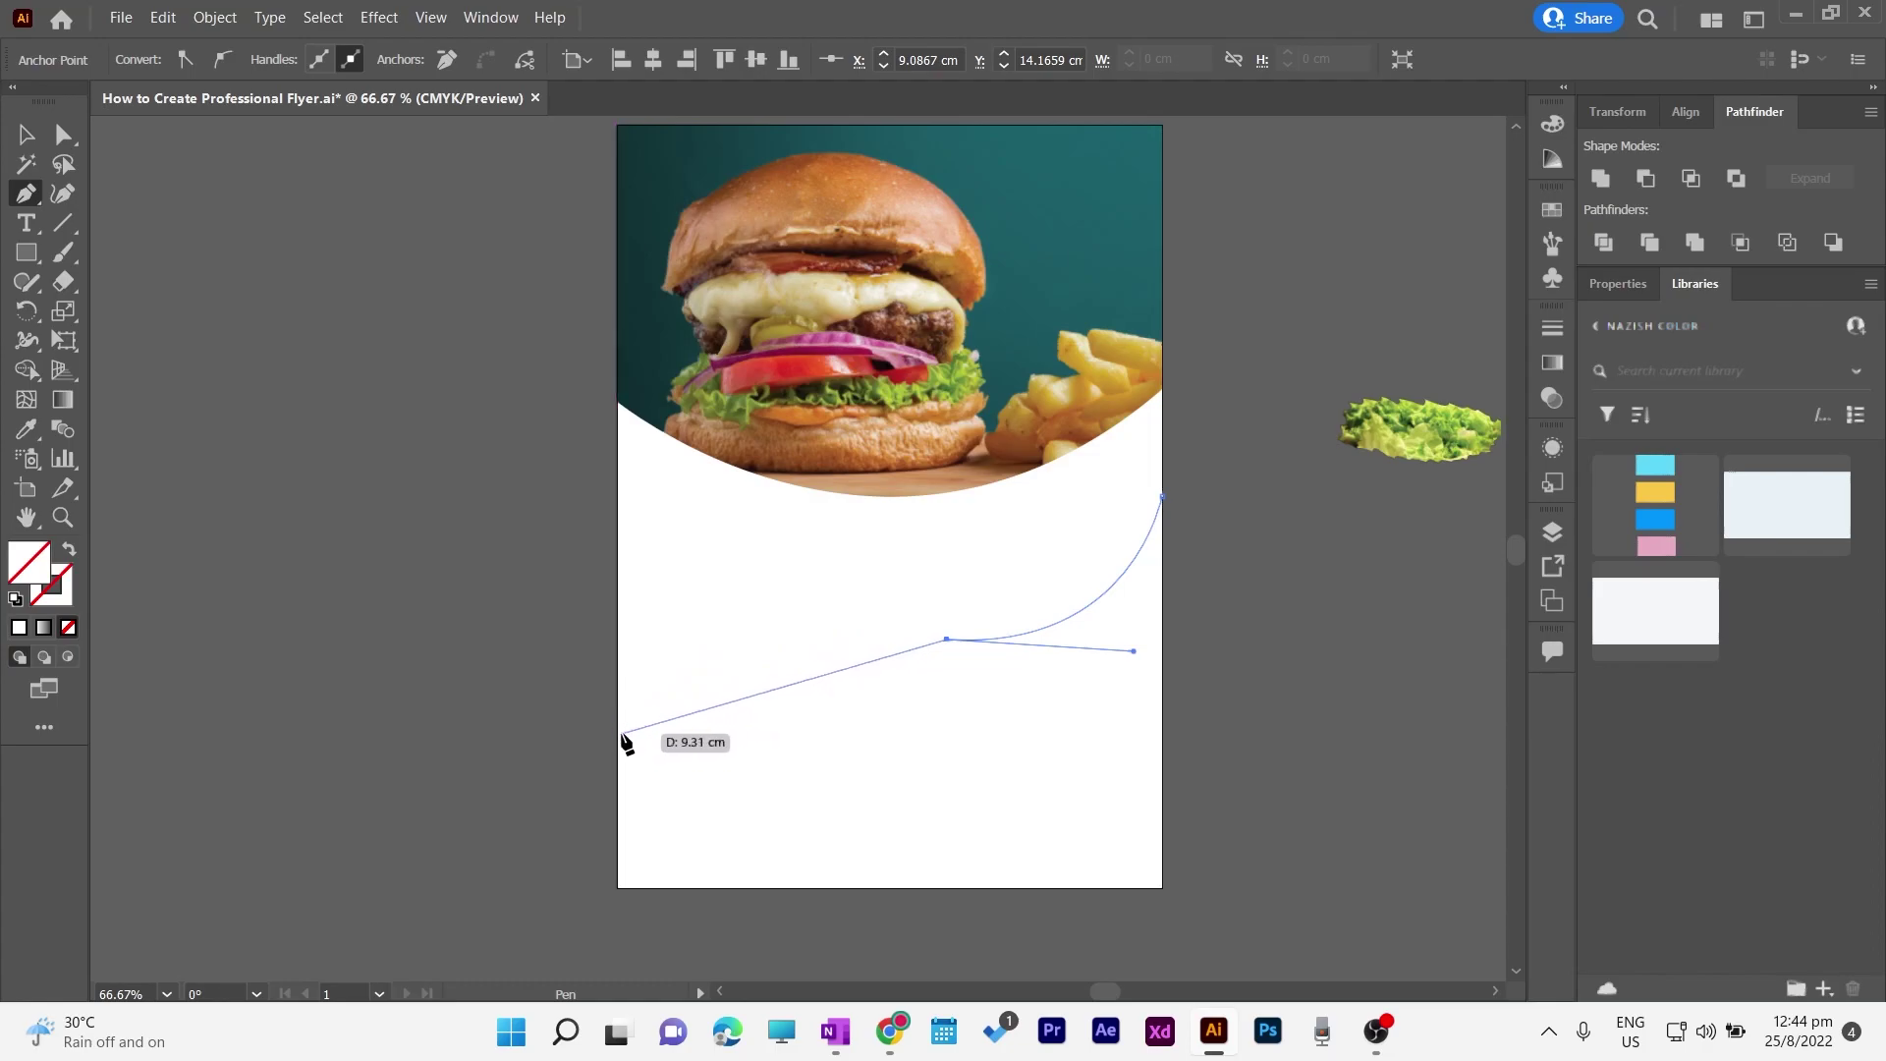
drag(620, 734, 540, 910)
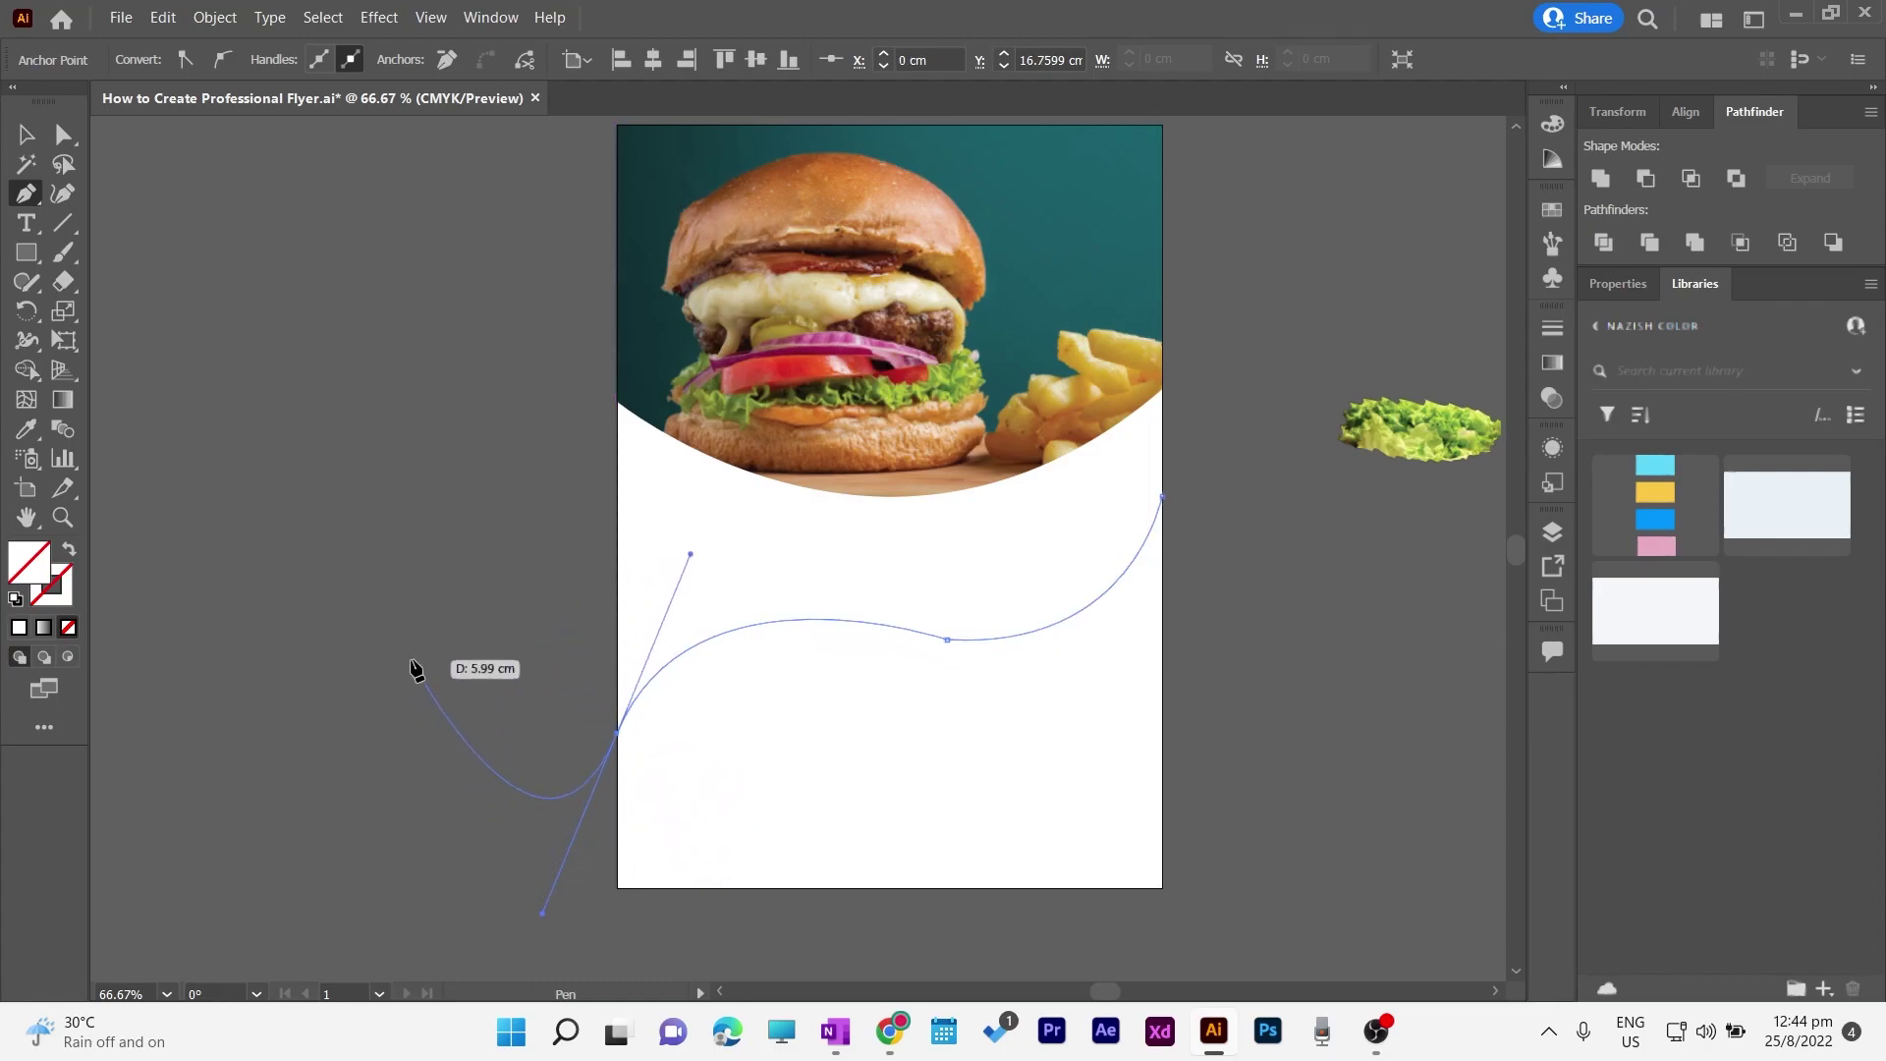
click(619, 734)
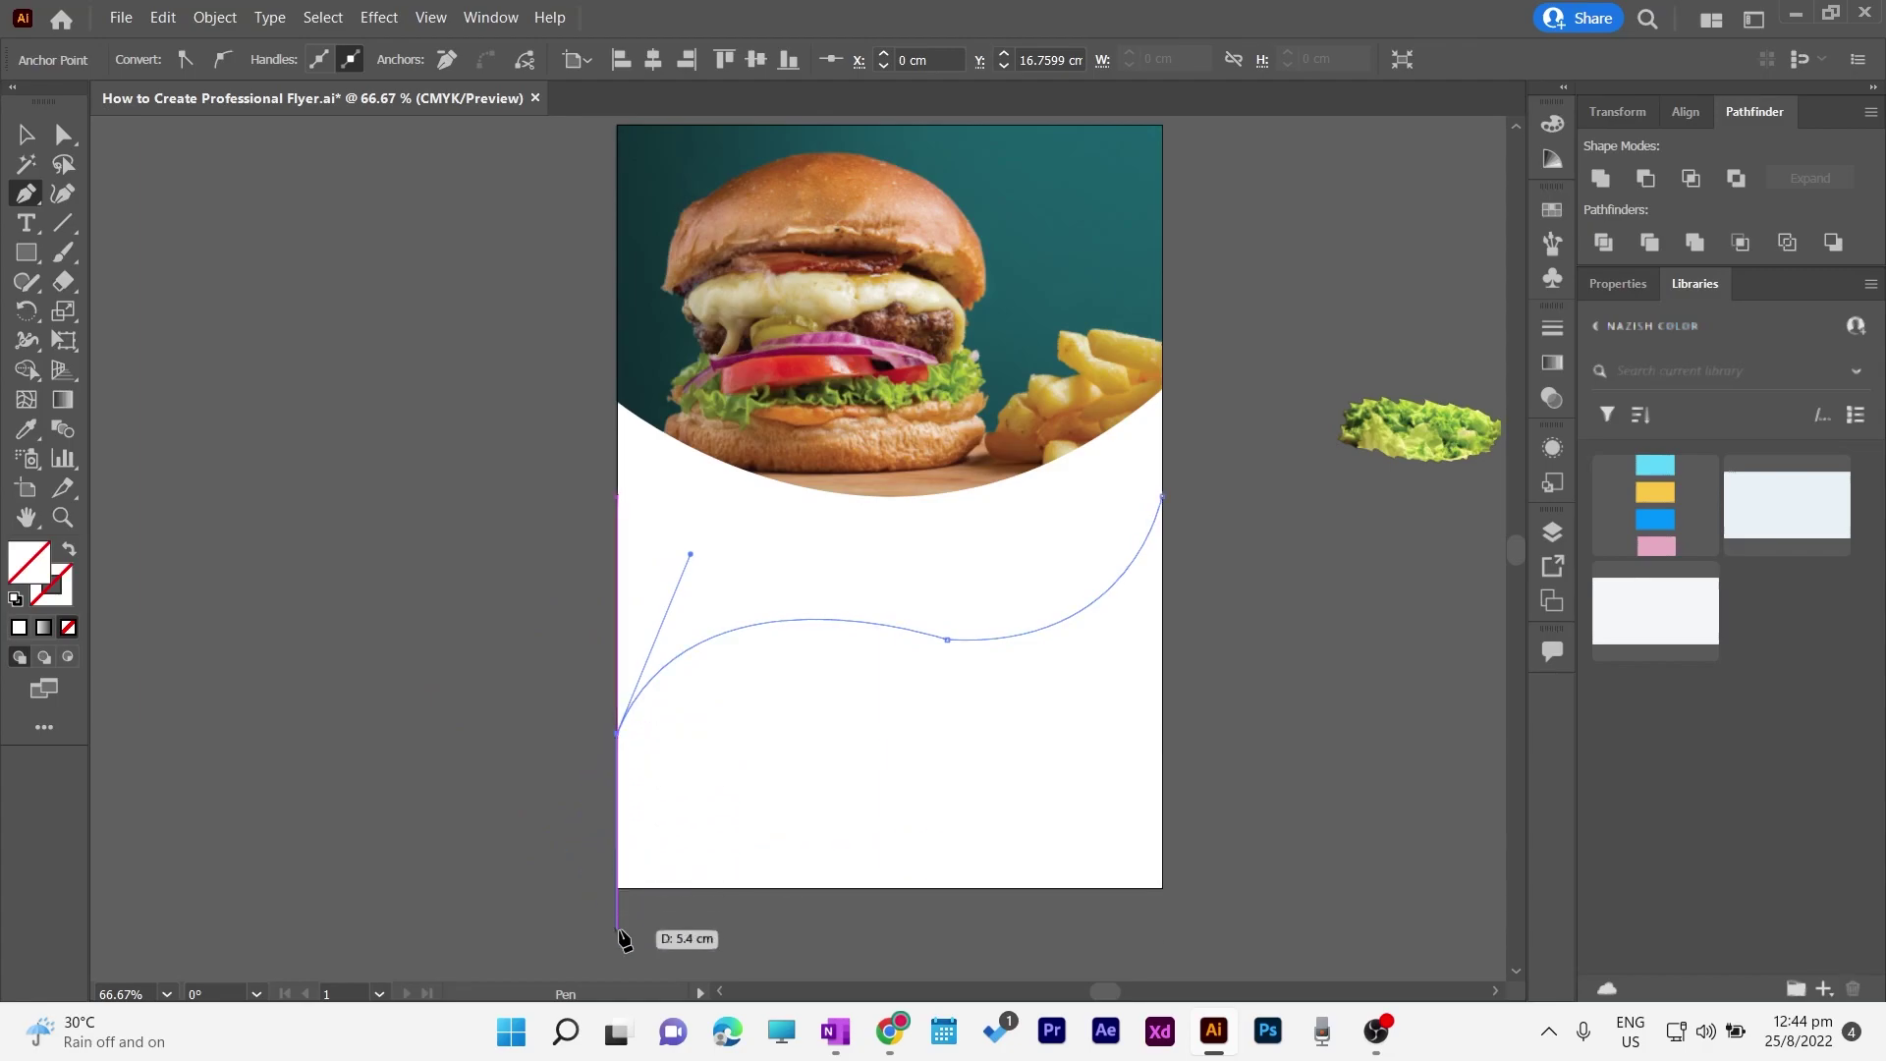
click(618, 928)
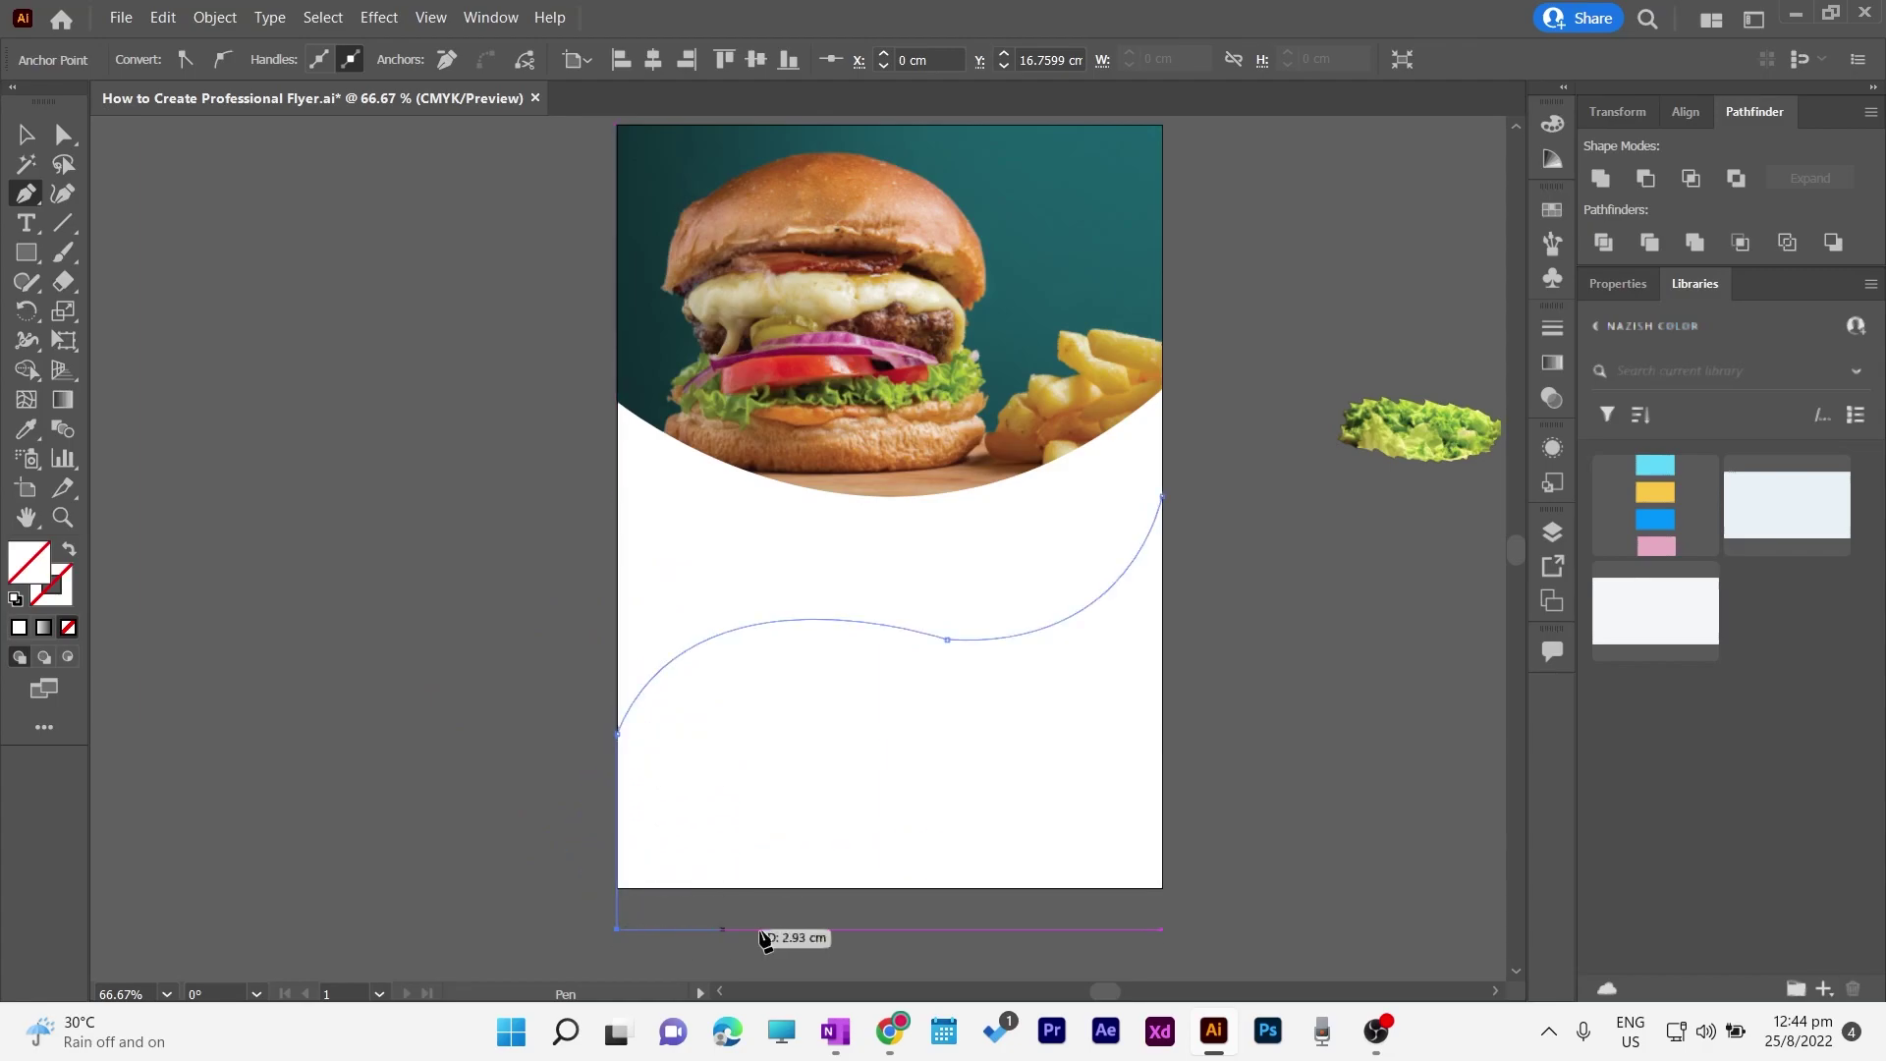
click(1167, 921)
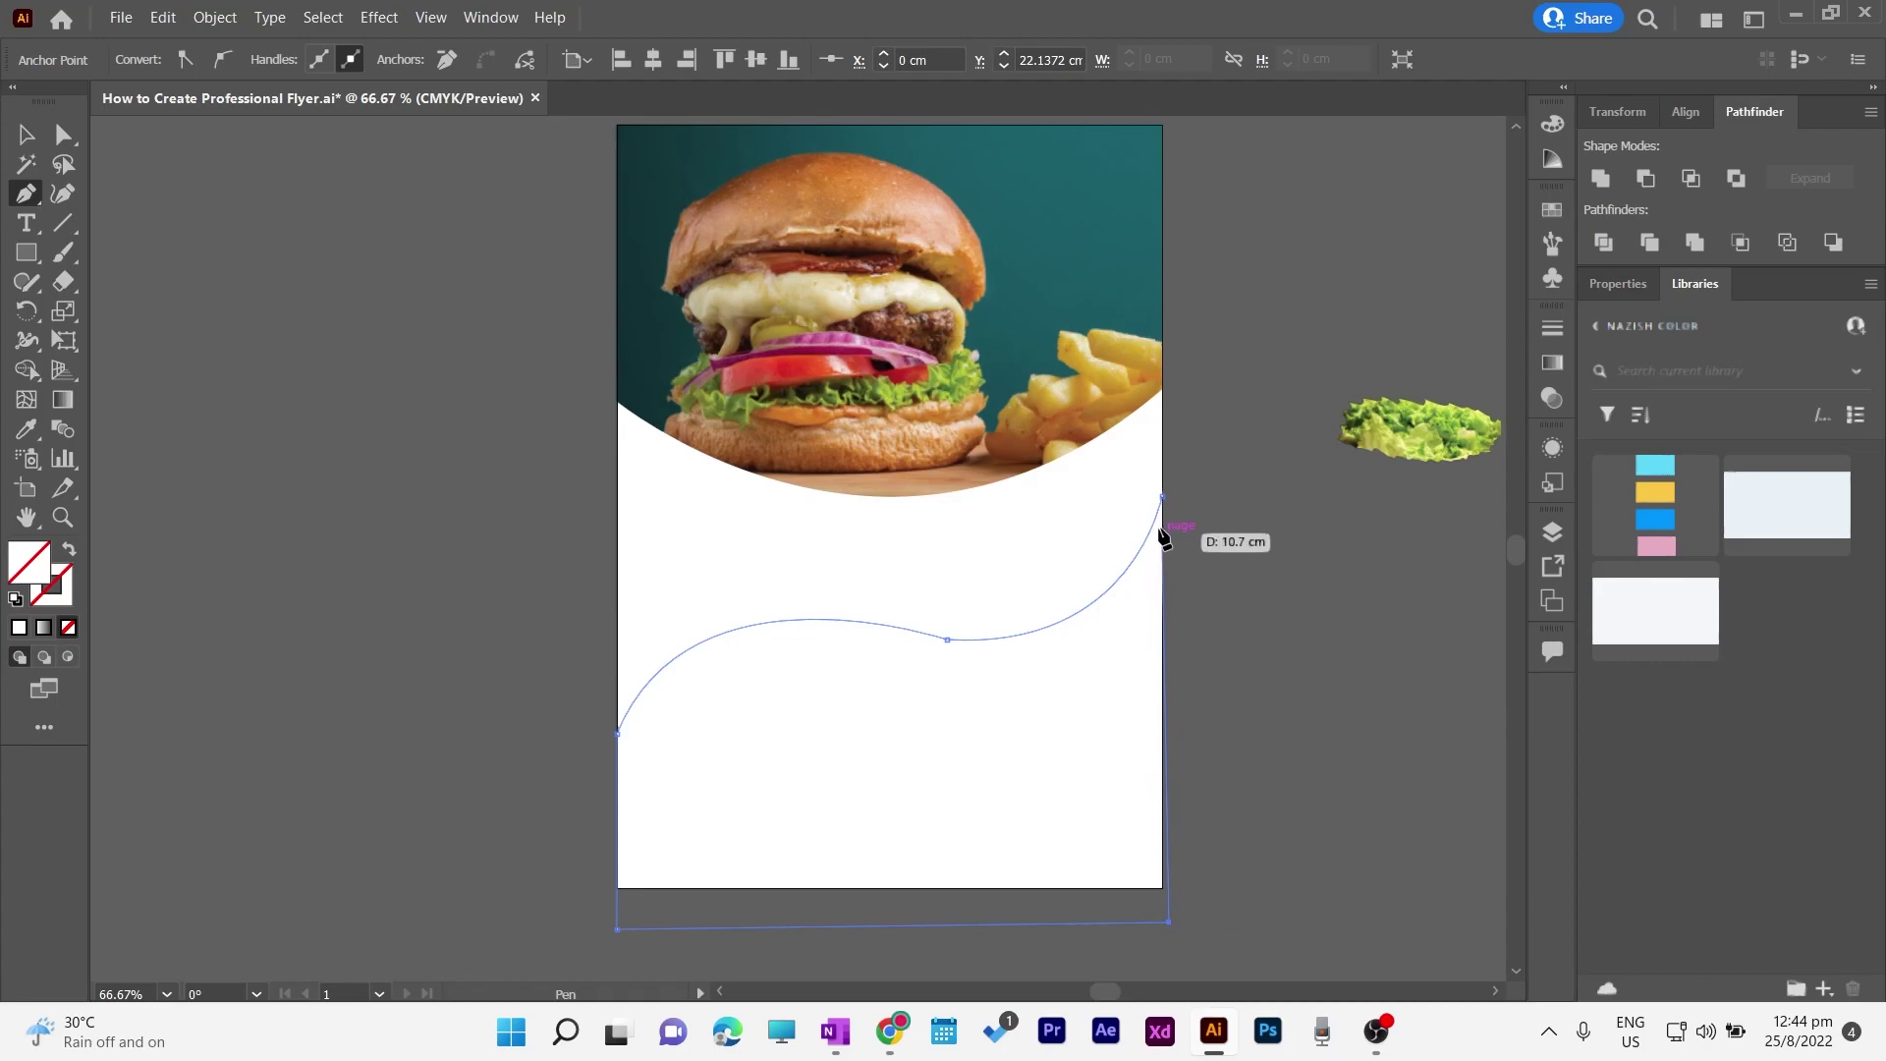
click(1164, 498)
click(27, 135)
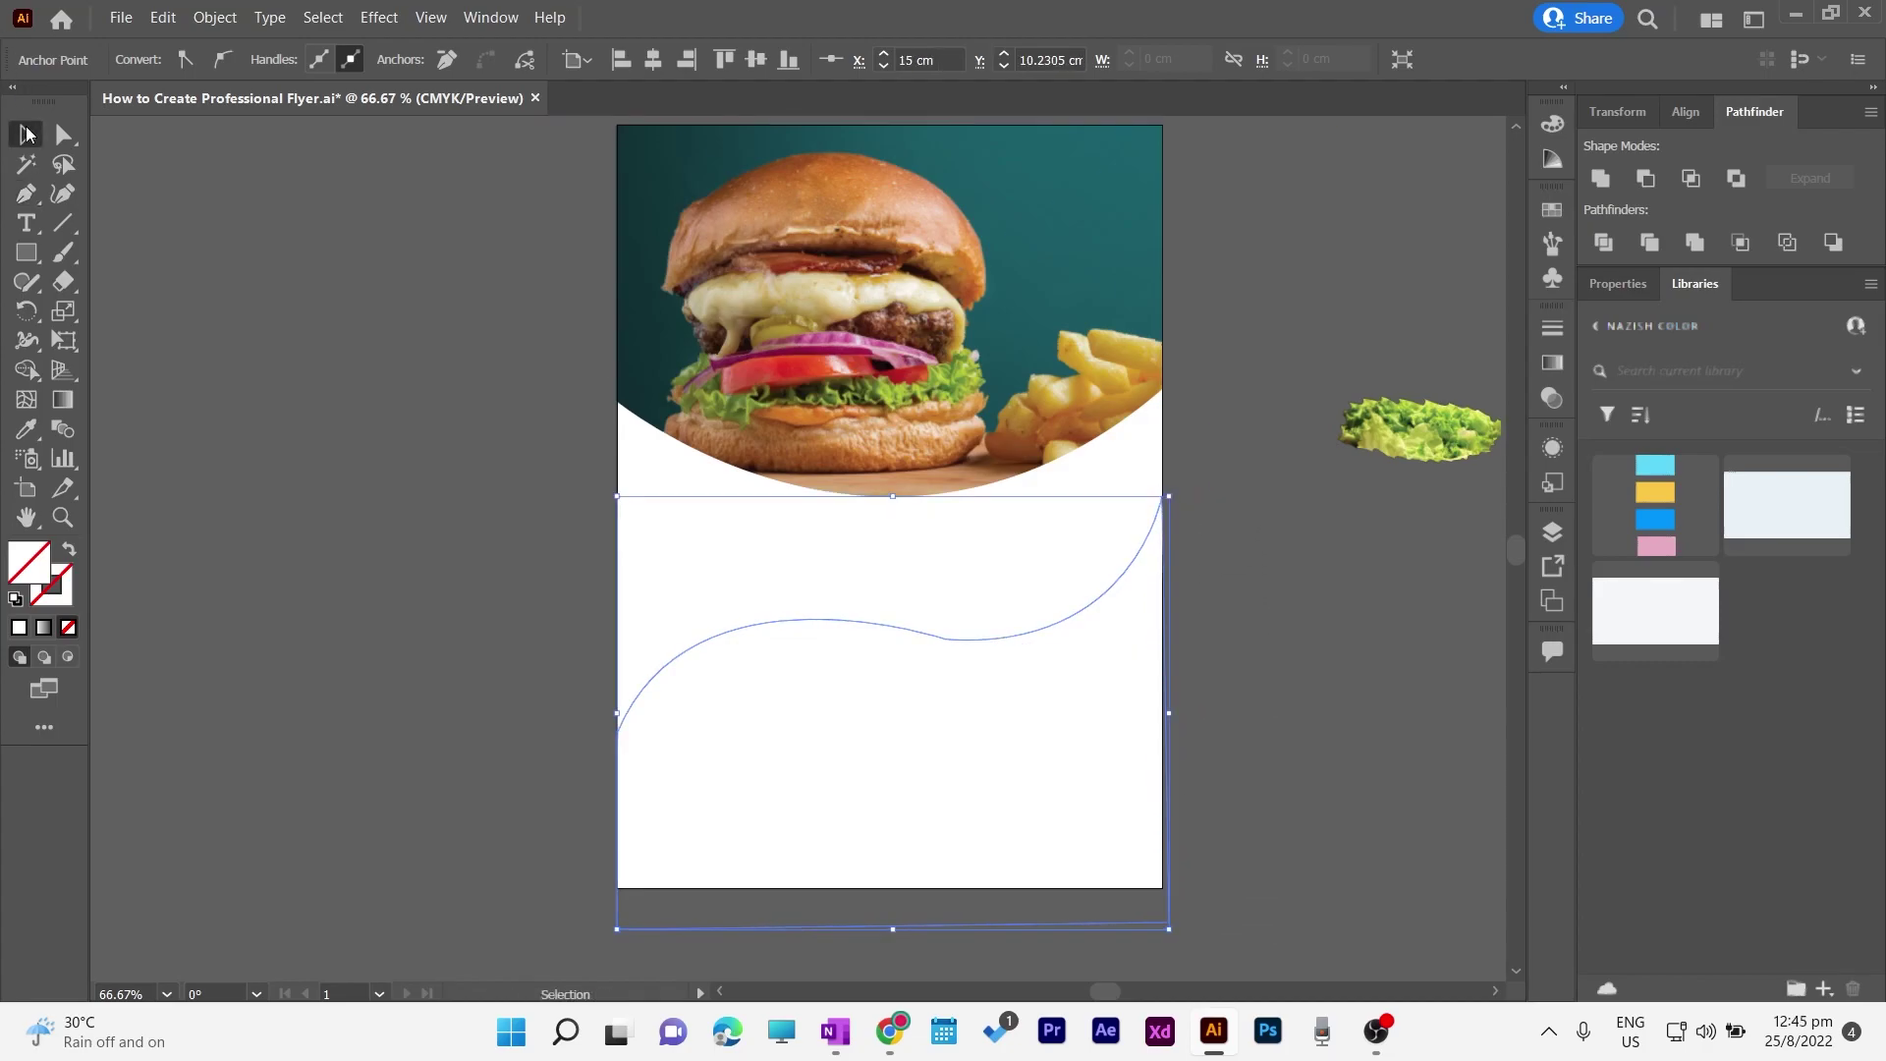
Step: Try a white fill without a stroke on the wave shape, followed by teal tones sampled from the photo's background
click(15, 600)
click(67, 600)
click(68, 626)
click(21, 564)
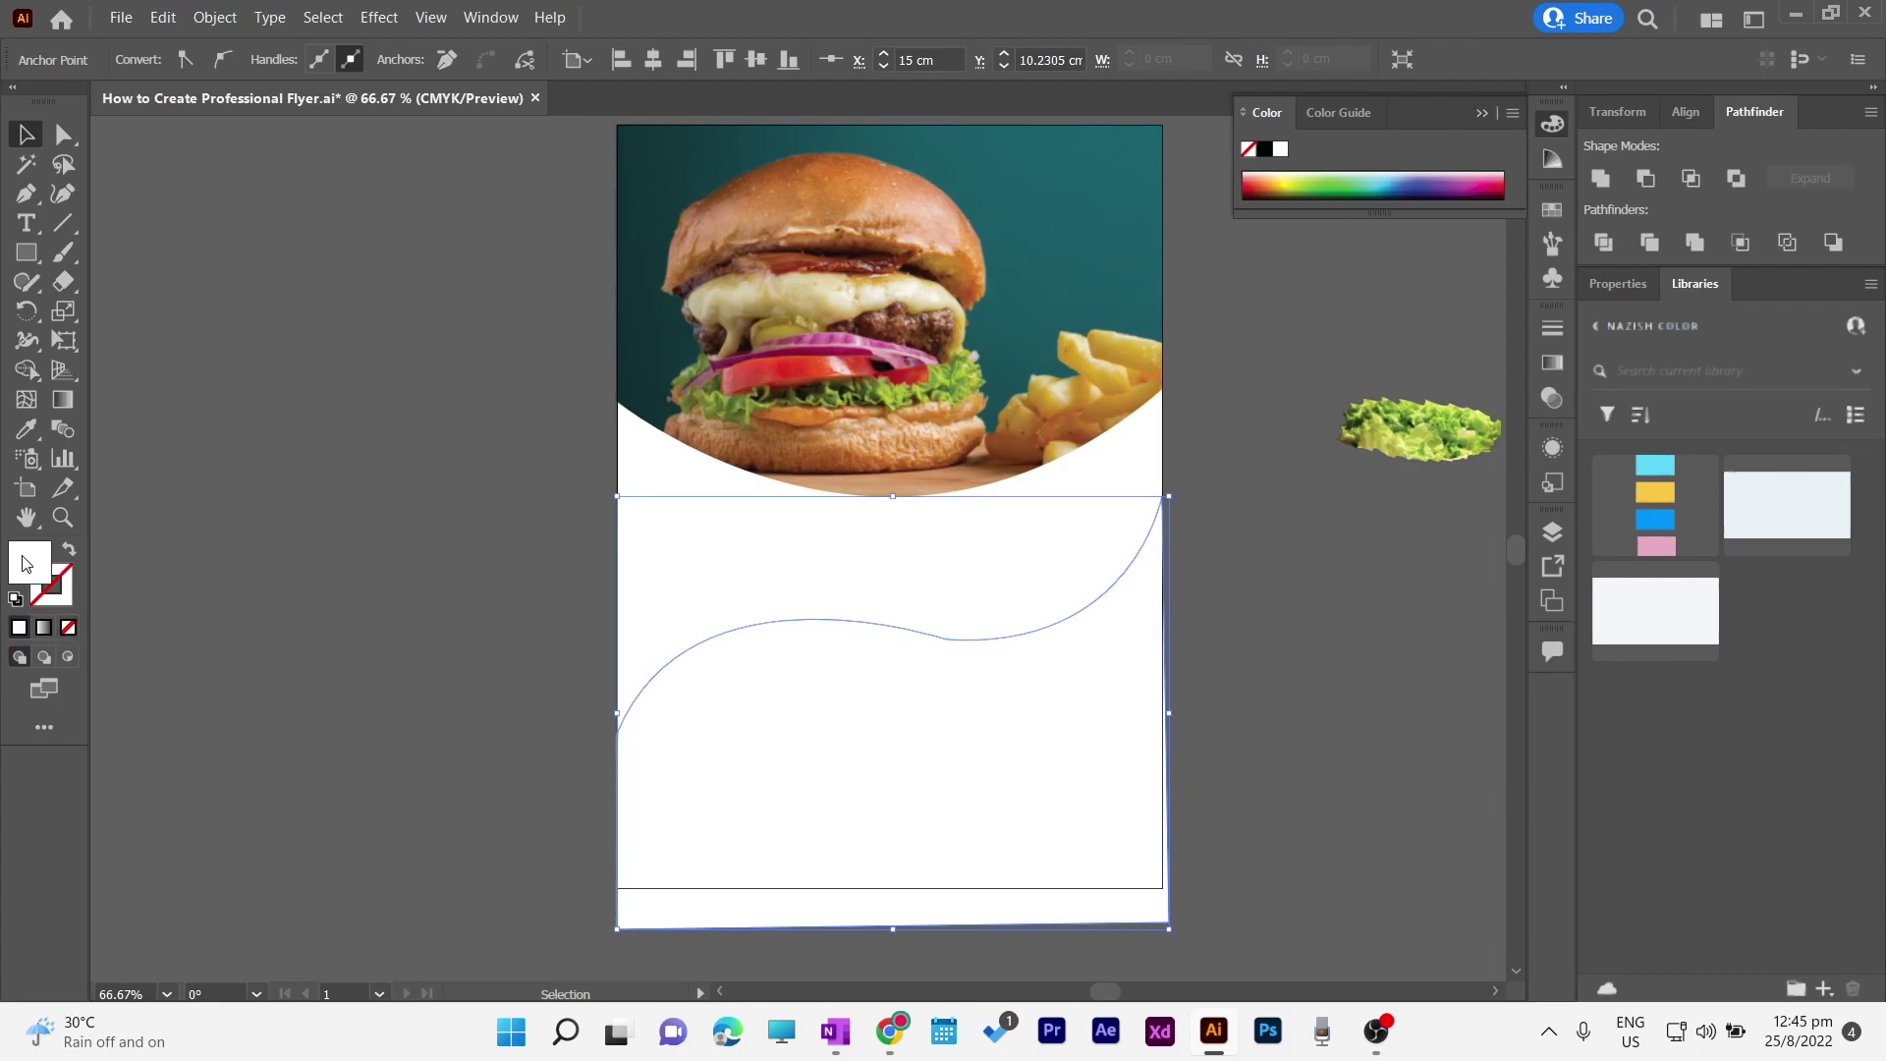
key(i)
click(1097, 272)
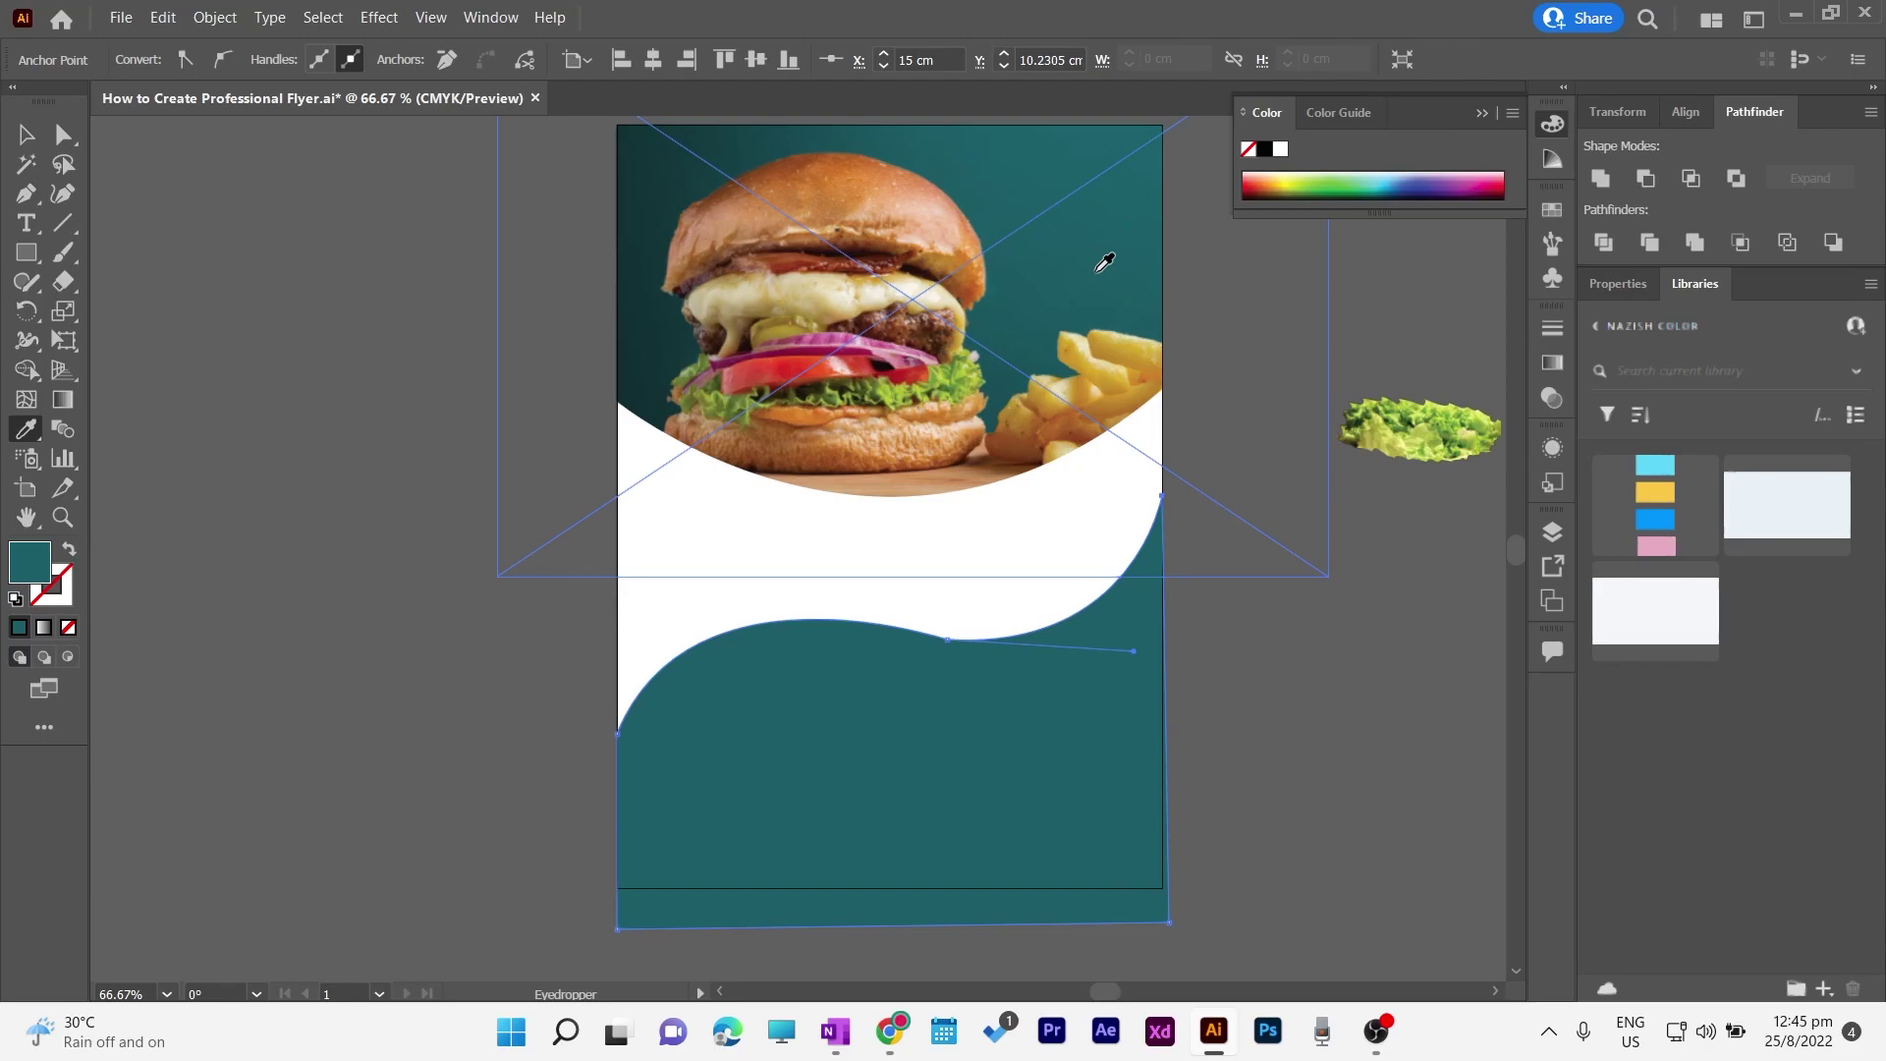
click(678, 160)
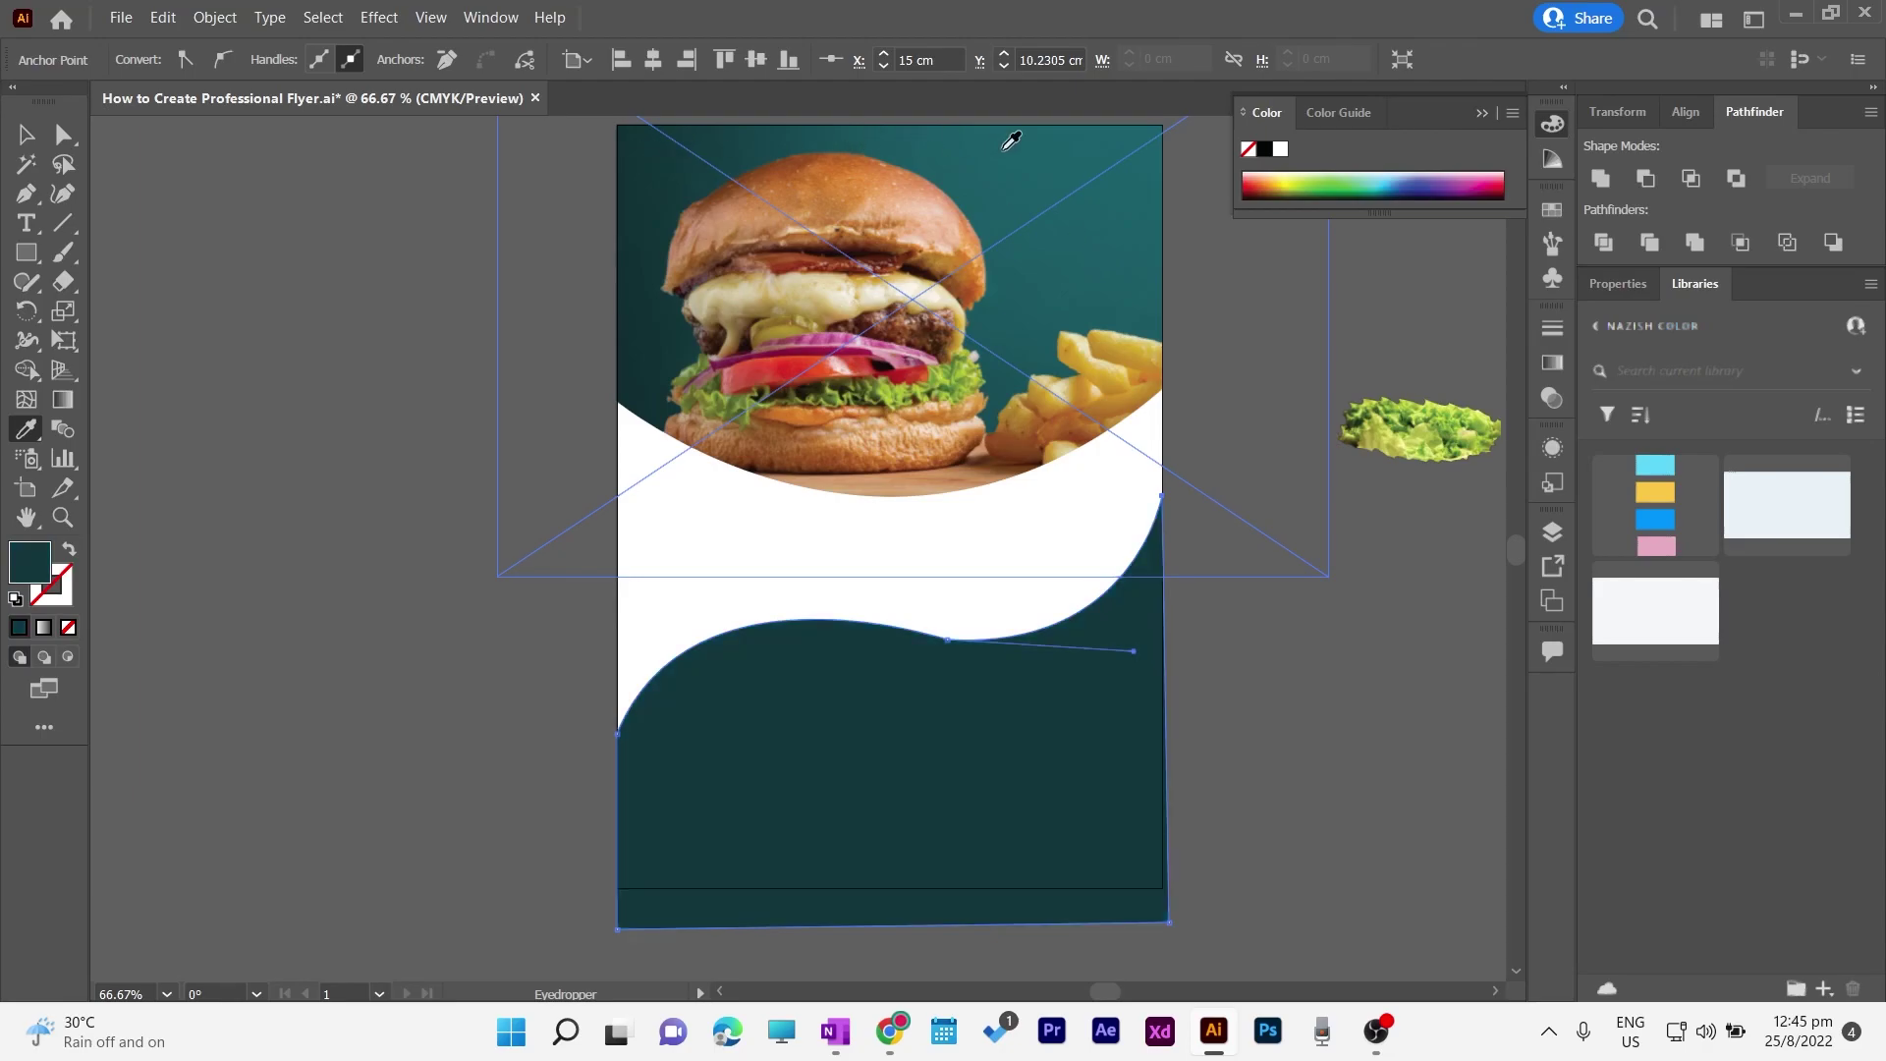
Step: Try the near-black teal 031719 as the wave shape's fill colour
double_click(29, 562)
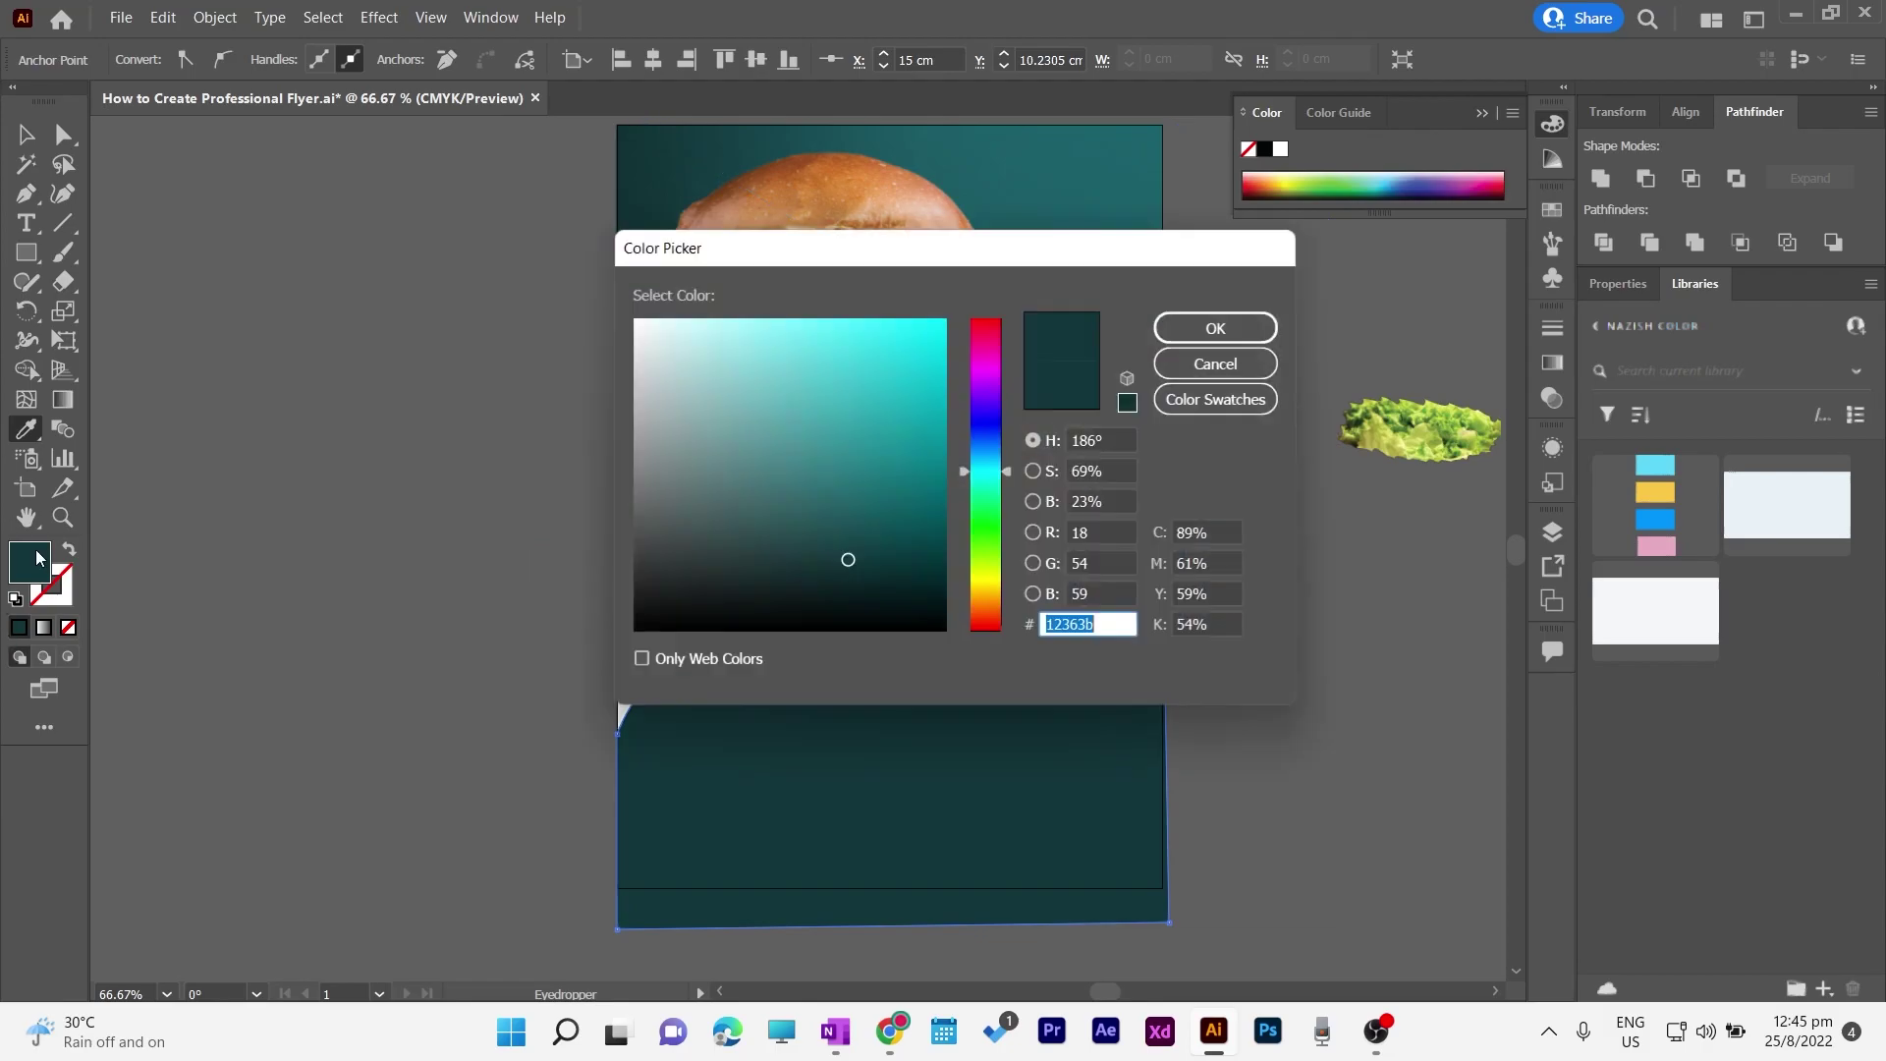
mouse_move(838, 562)
mouse_down()
mouse_move(636, 600)
mouse_move(663, 621)
mouse_move(831, 623)
mouse_move(878, 565)
mouse_move(928, 553)
mouse_move(932, 602)
mouse_move(936, 575)
mouse_move(936, 593)
mouse_move(881, 614)
mouse_up()
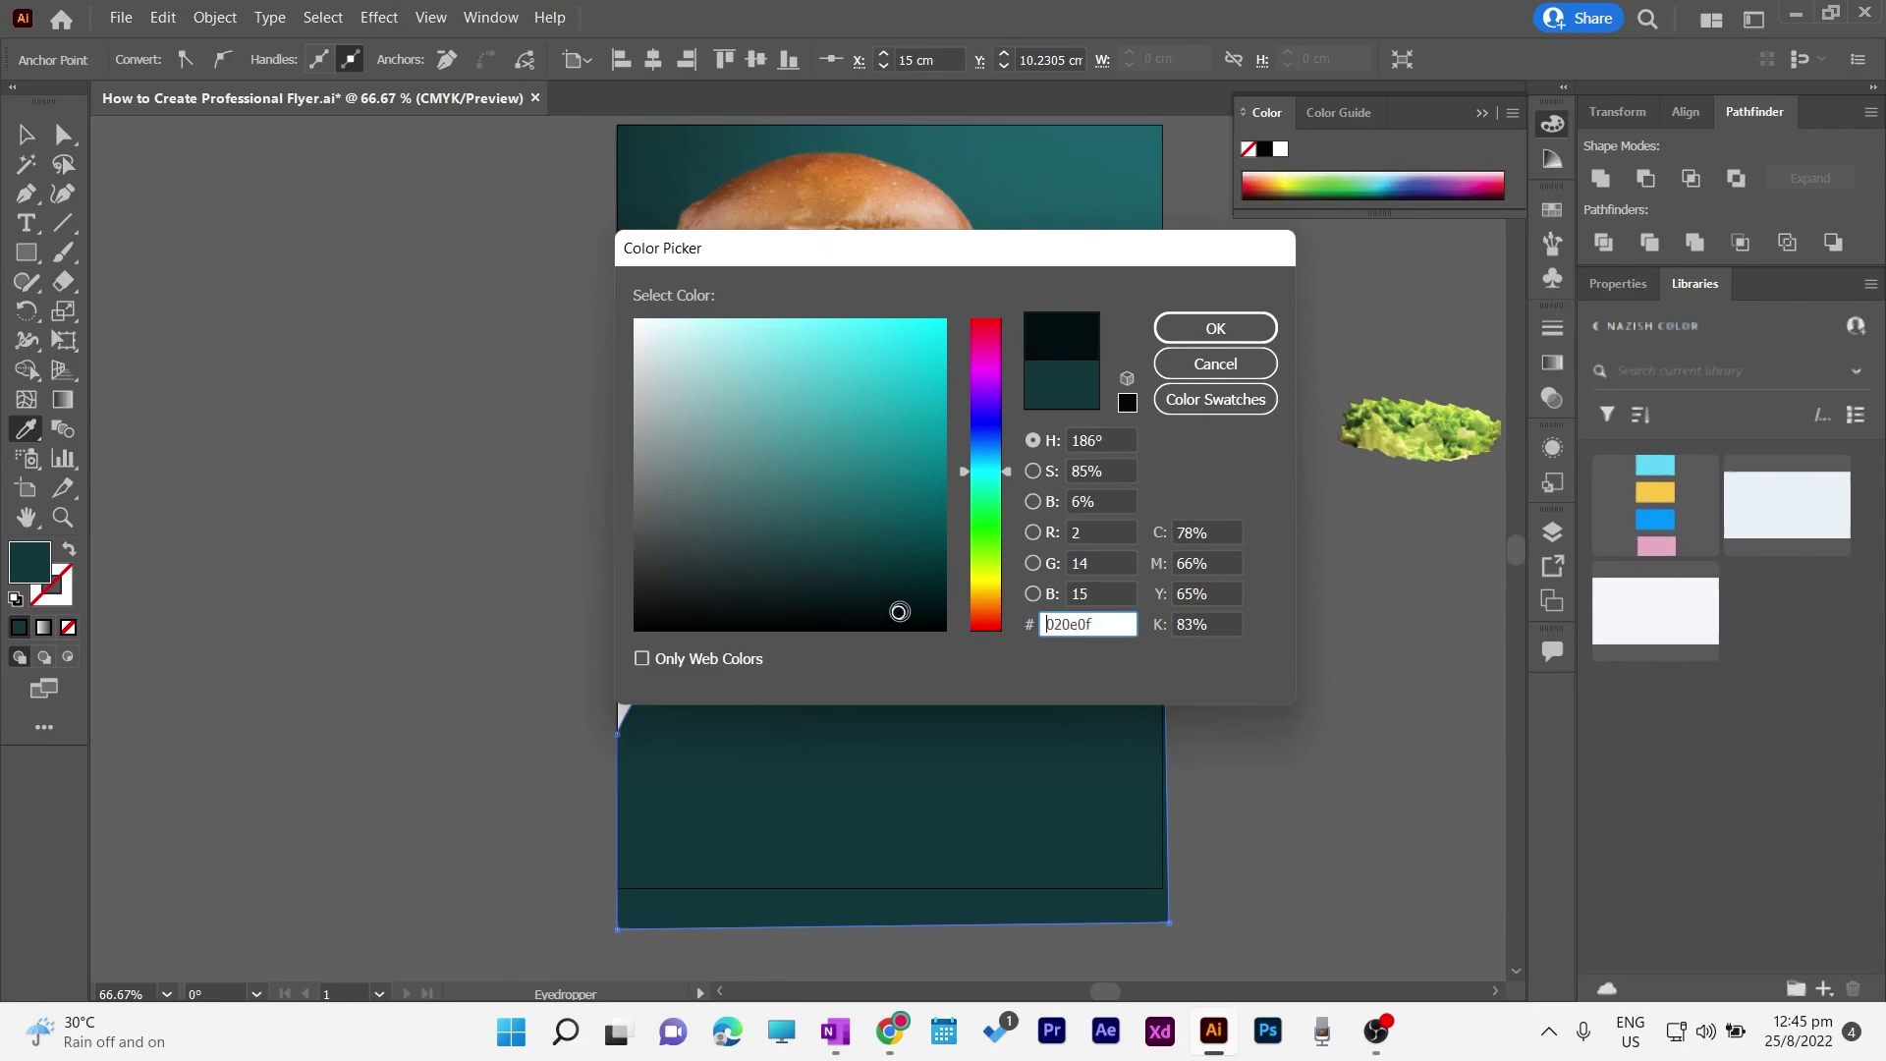
mouse_move(899, 611)
mouse_down()
mouse_move(917, 560)
mouse_move(914, 598)
mouse_up()
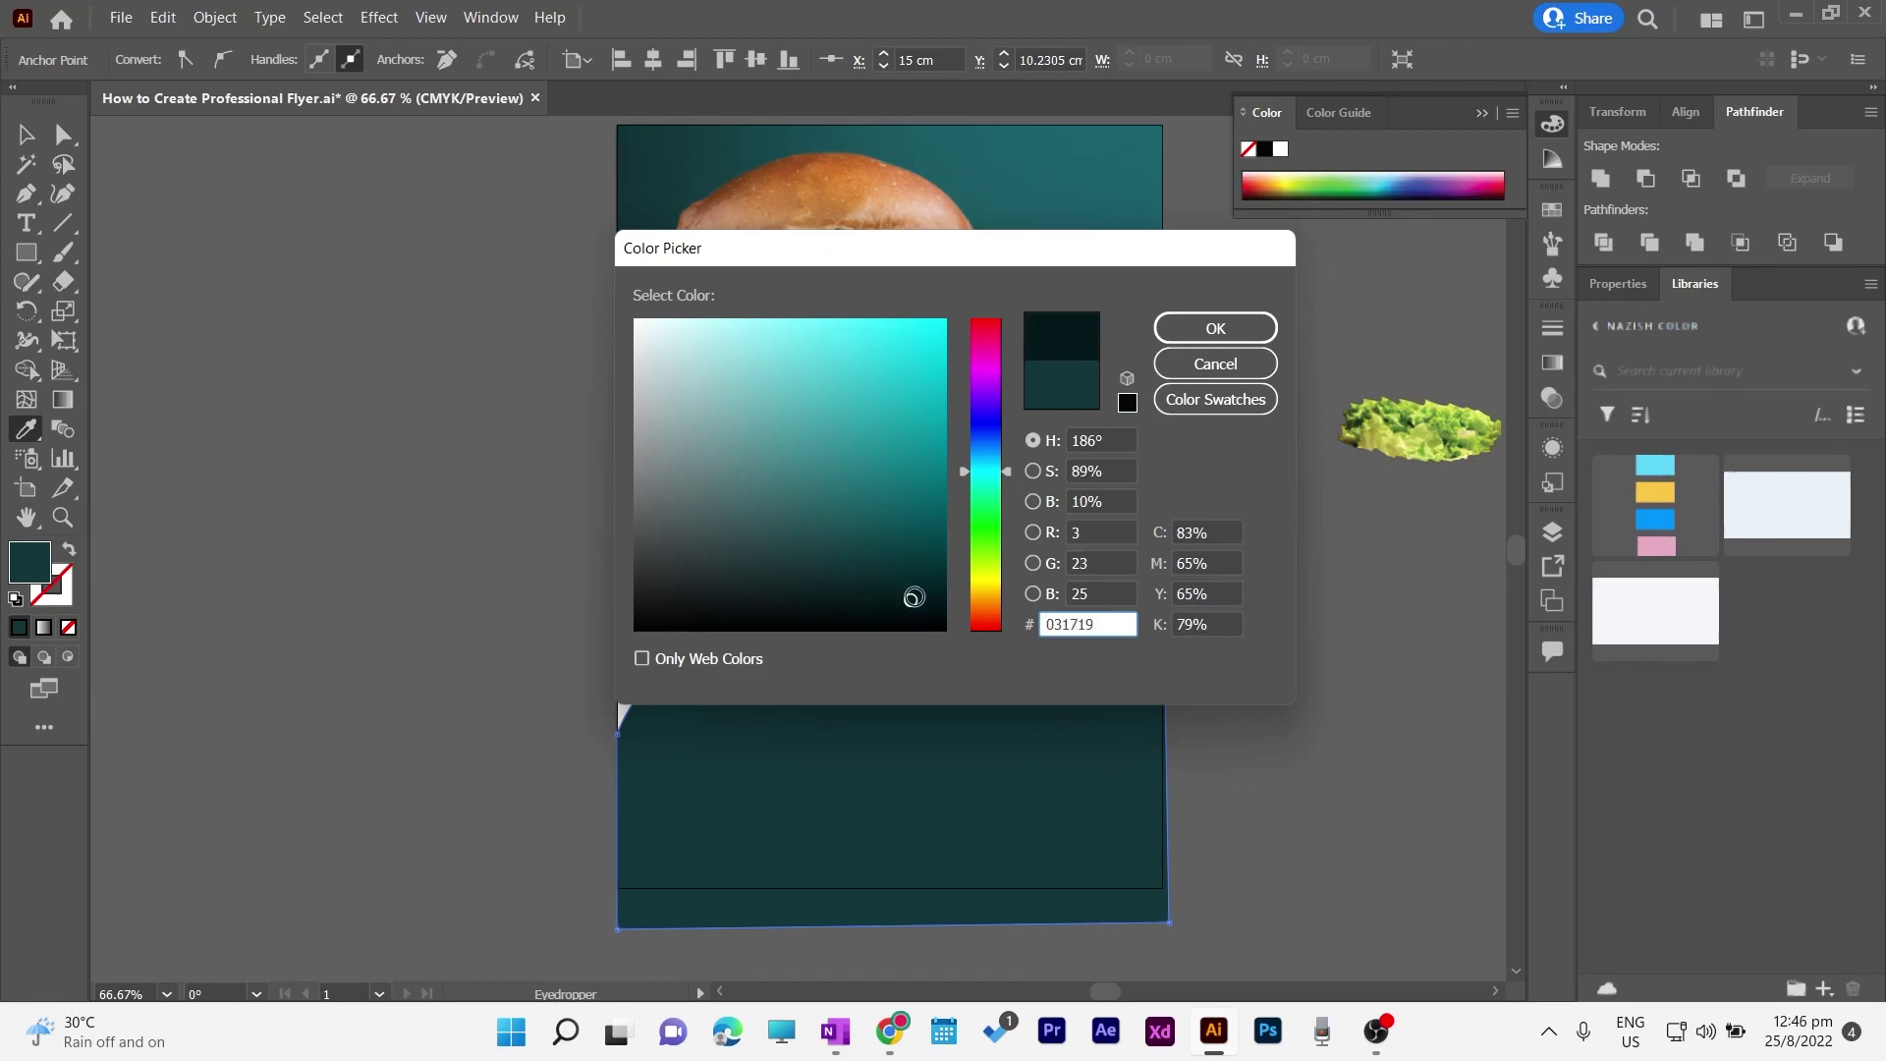
click(1218, 328)
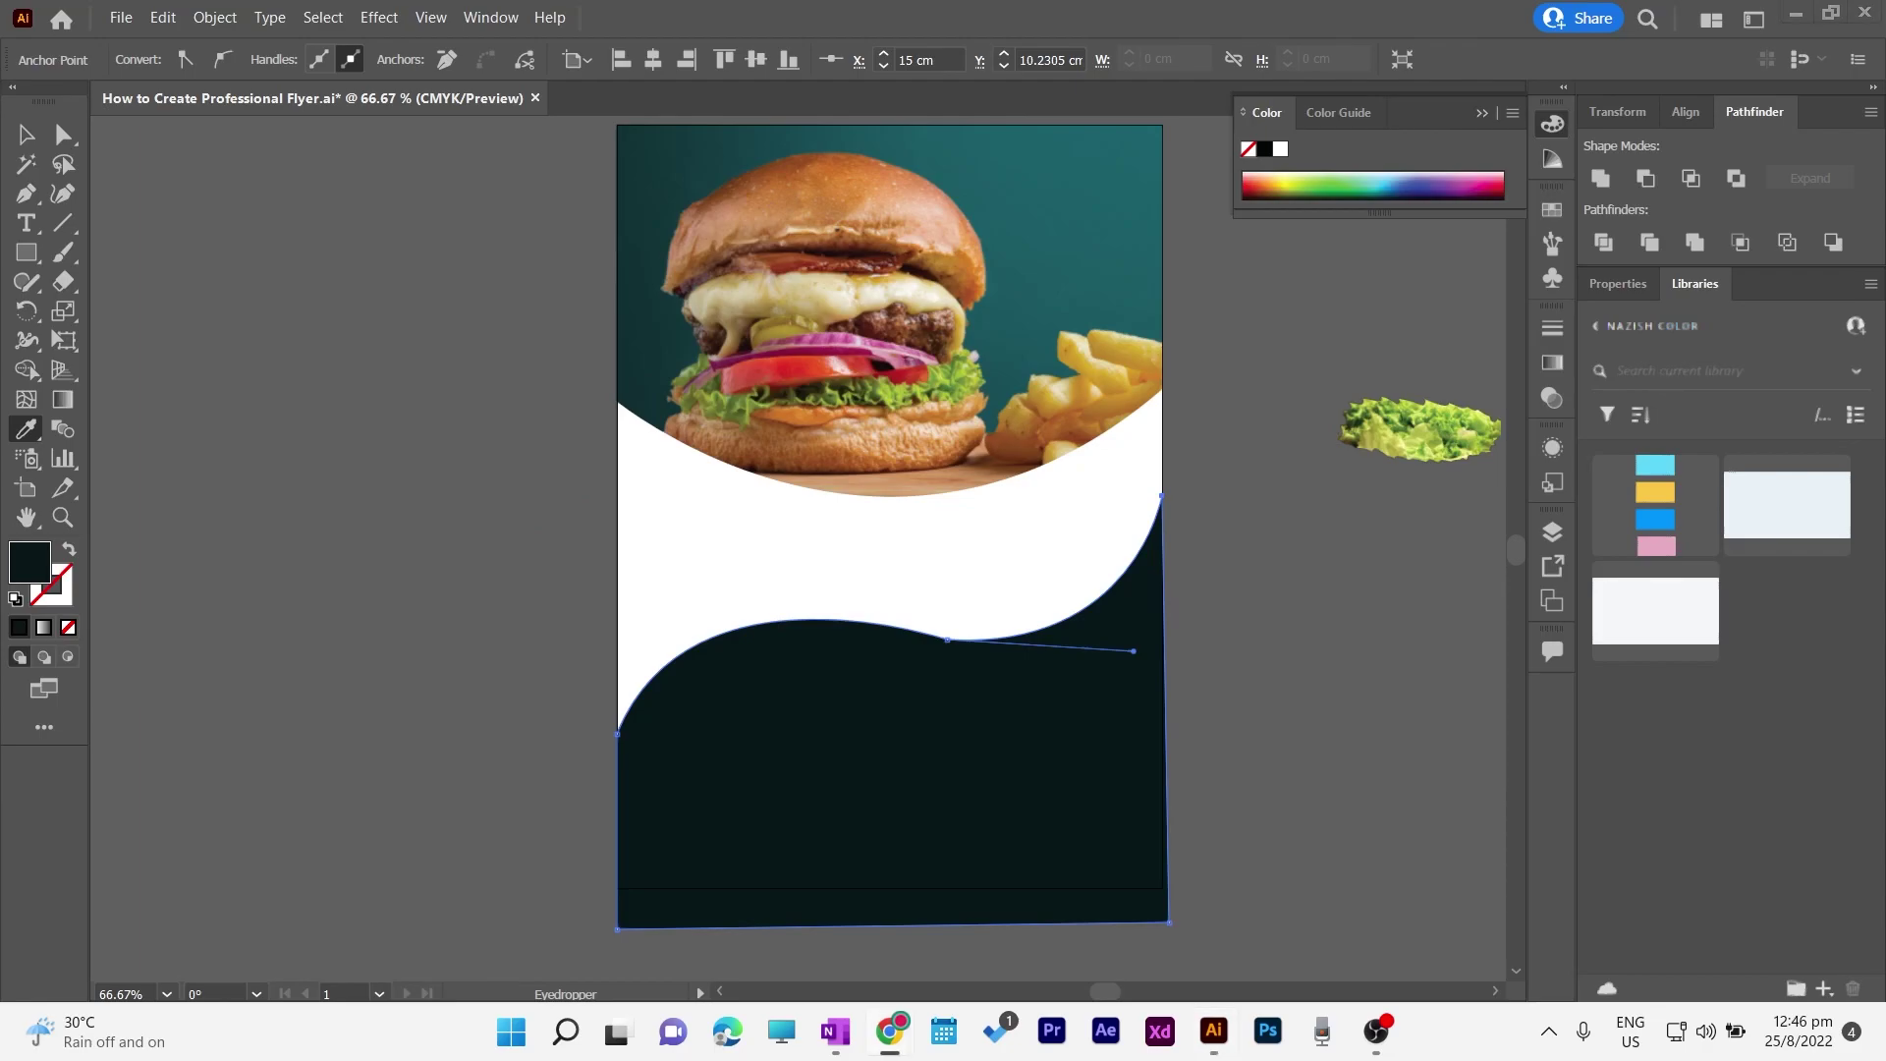
Step: Set the wave shape's fill to the dark colour 201f1e and put away the colour settings
double_click(30, 562)
text(201f1e)
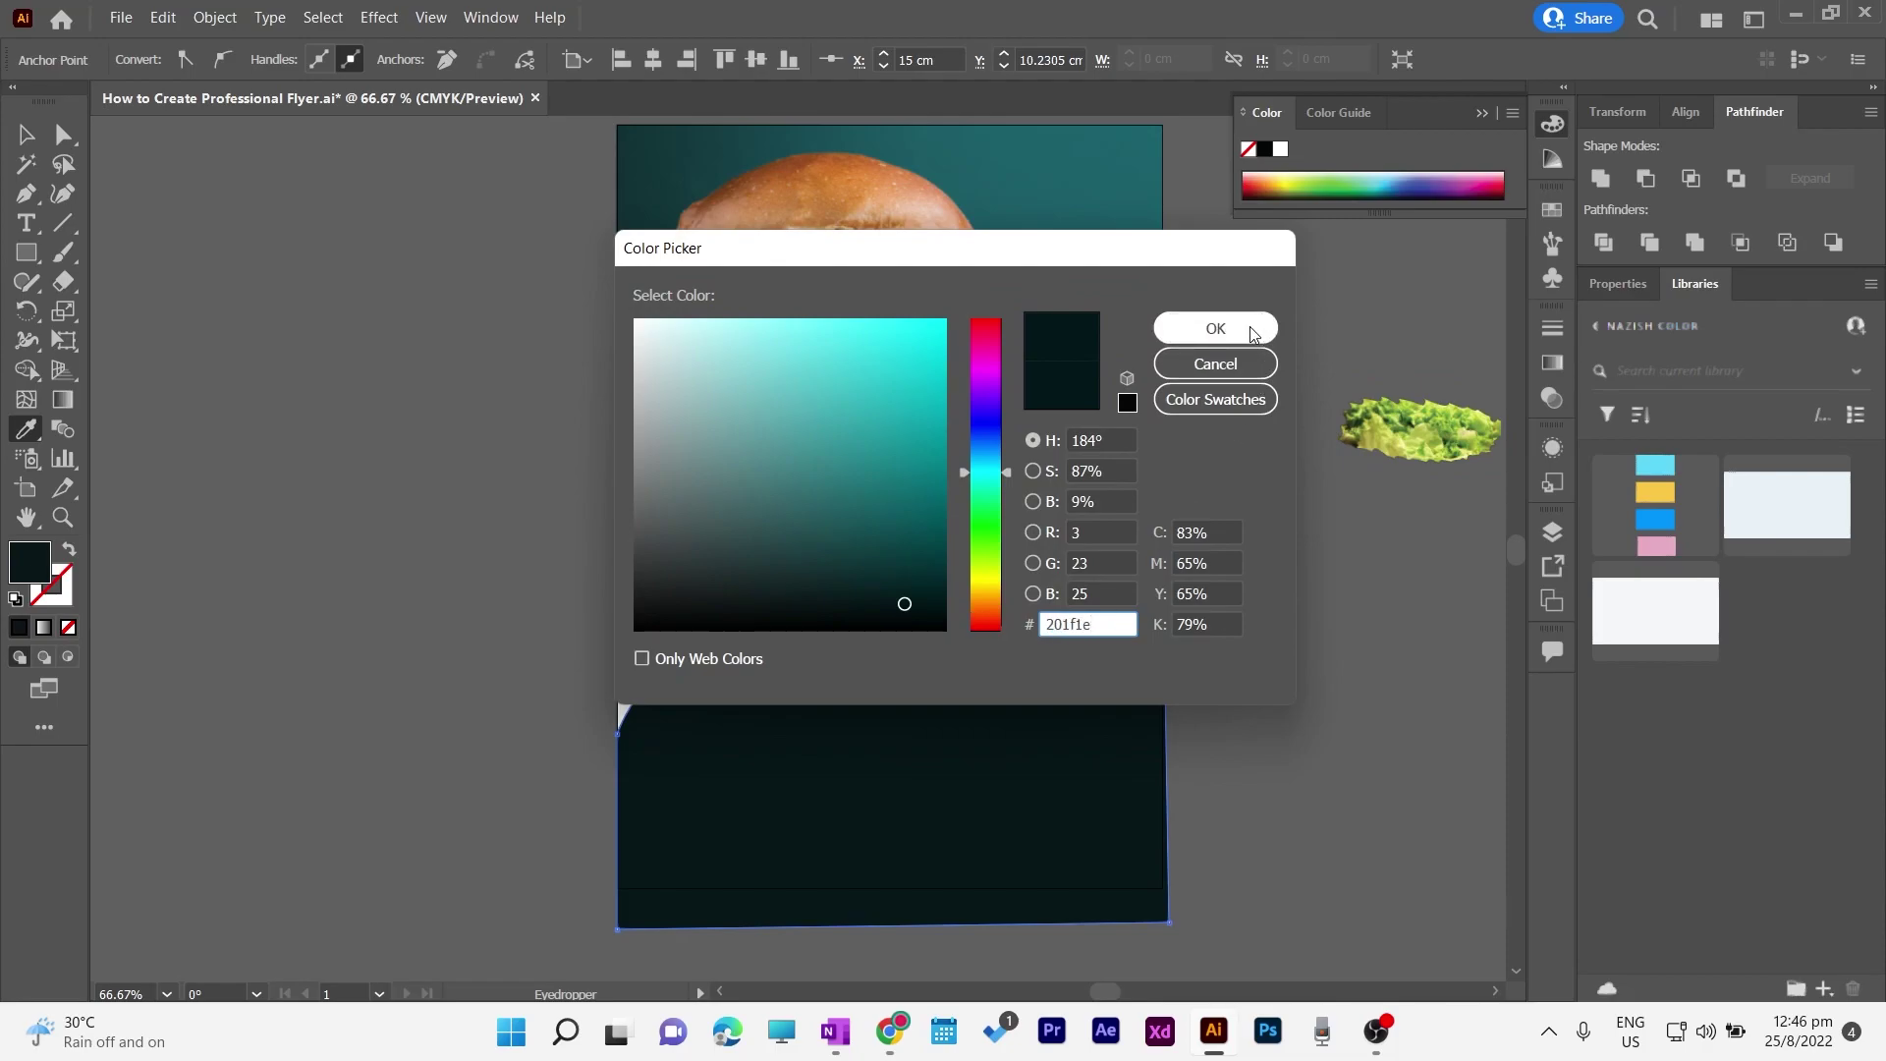
click(1215, 328)
click(27, 135)
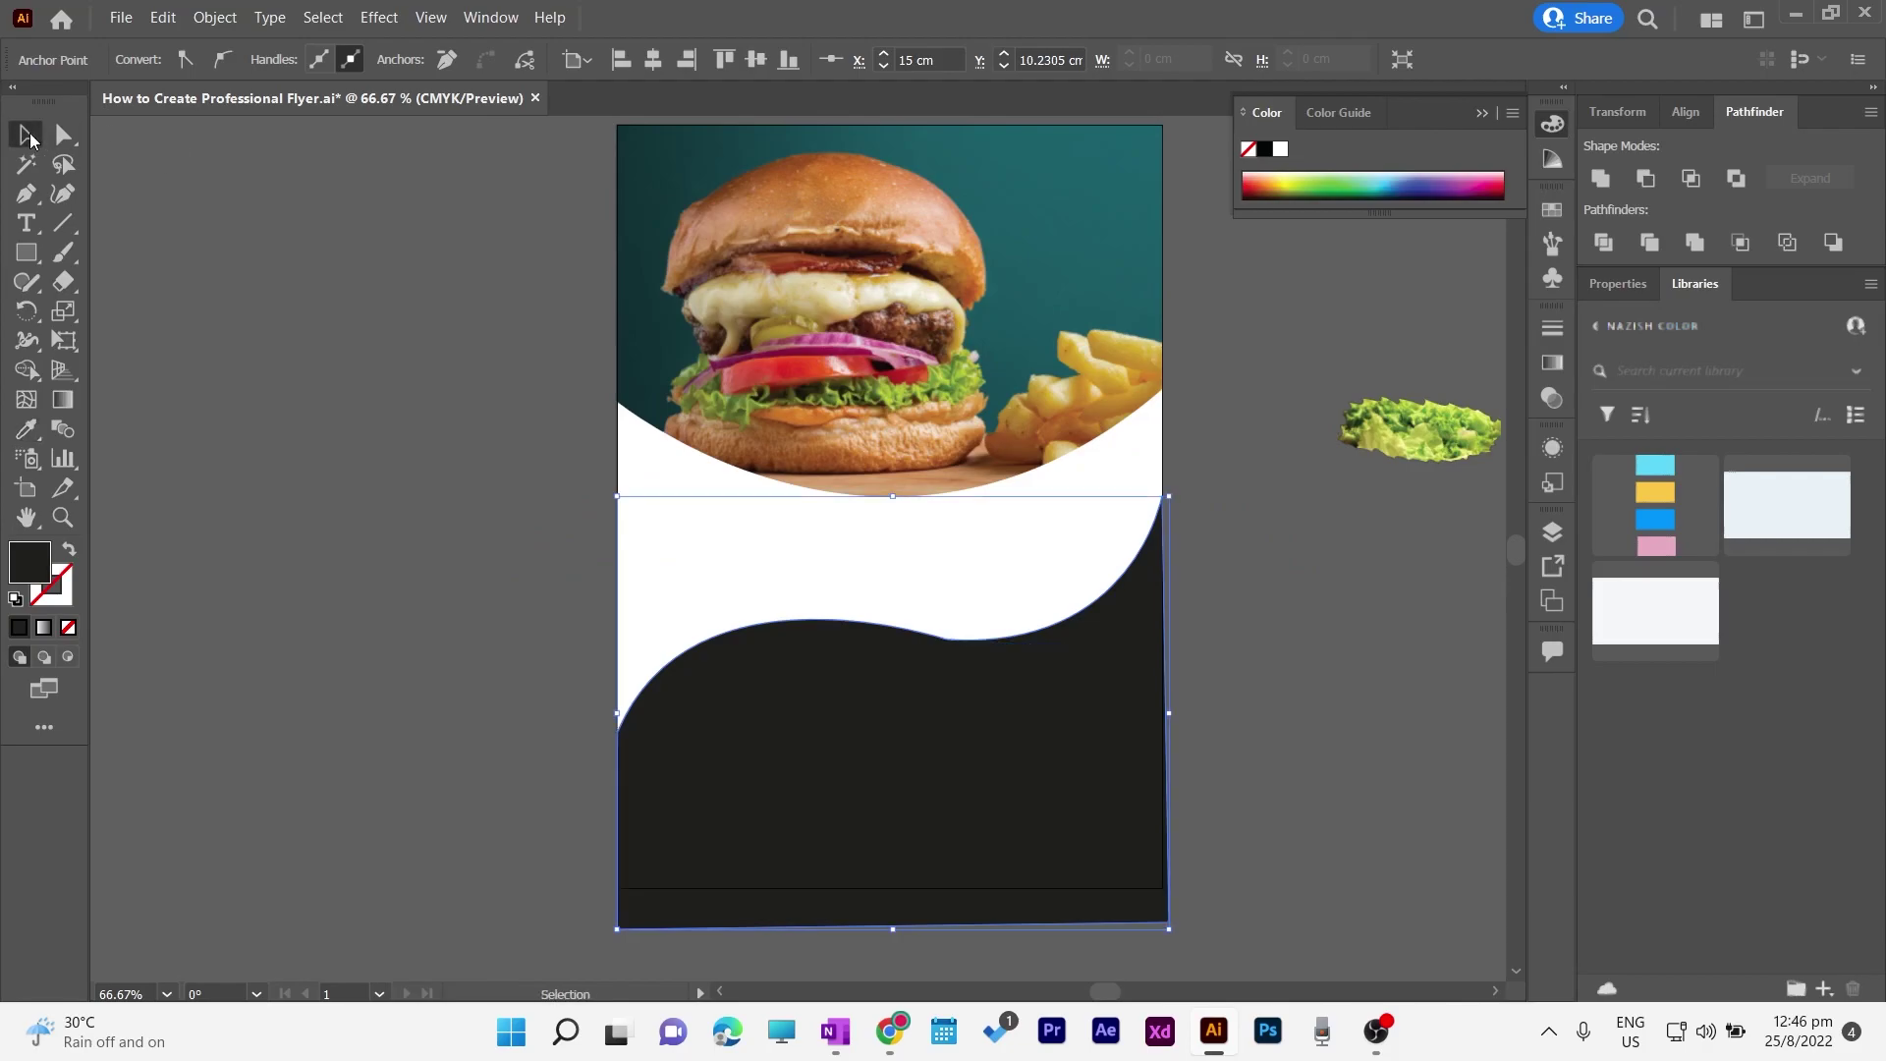
click(1481, 114)
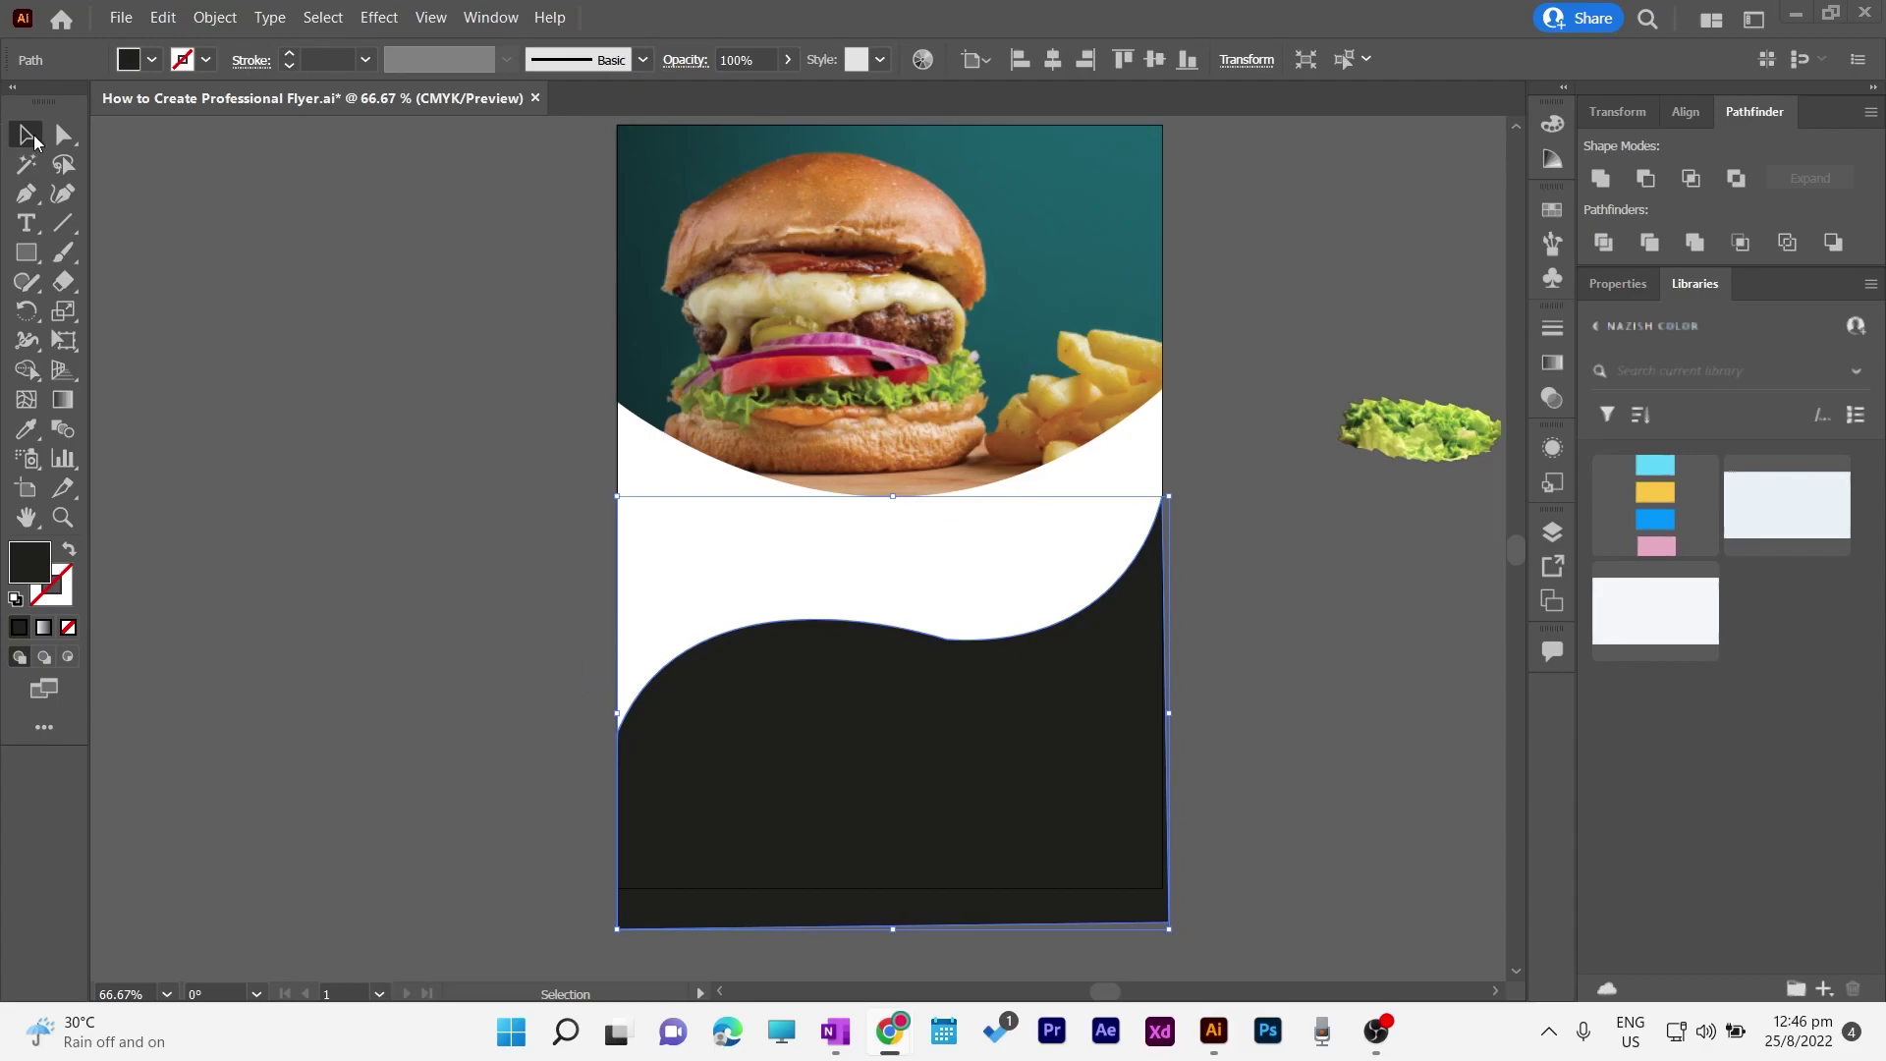
Step: Move the wave shape up and raise its middle and upper-right anchor points, placing the upper-right one at about Y 7.8 cm
key(a)
drag(956, 644, 948, 607)
drag(949, 611, 962, 570)
click(1169, 475)
drag(1165, 468, 1168, 412)
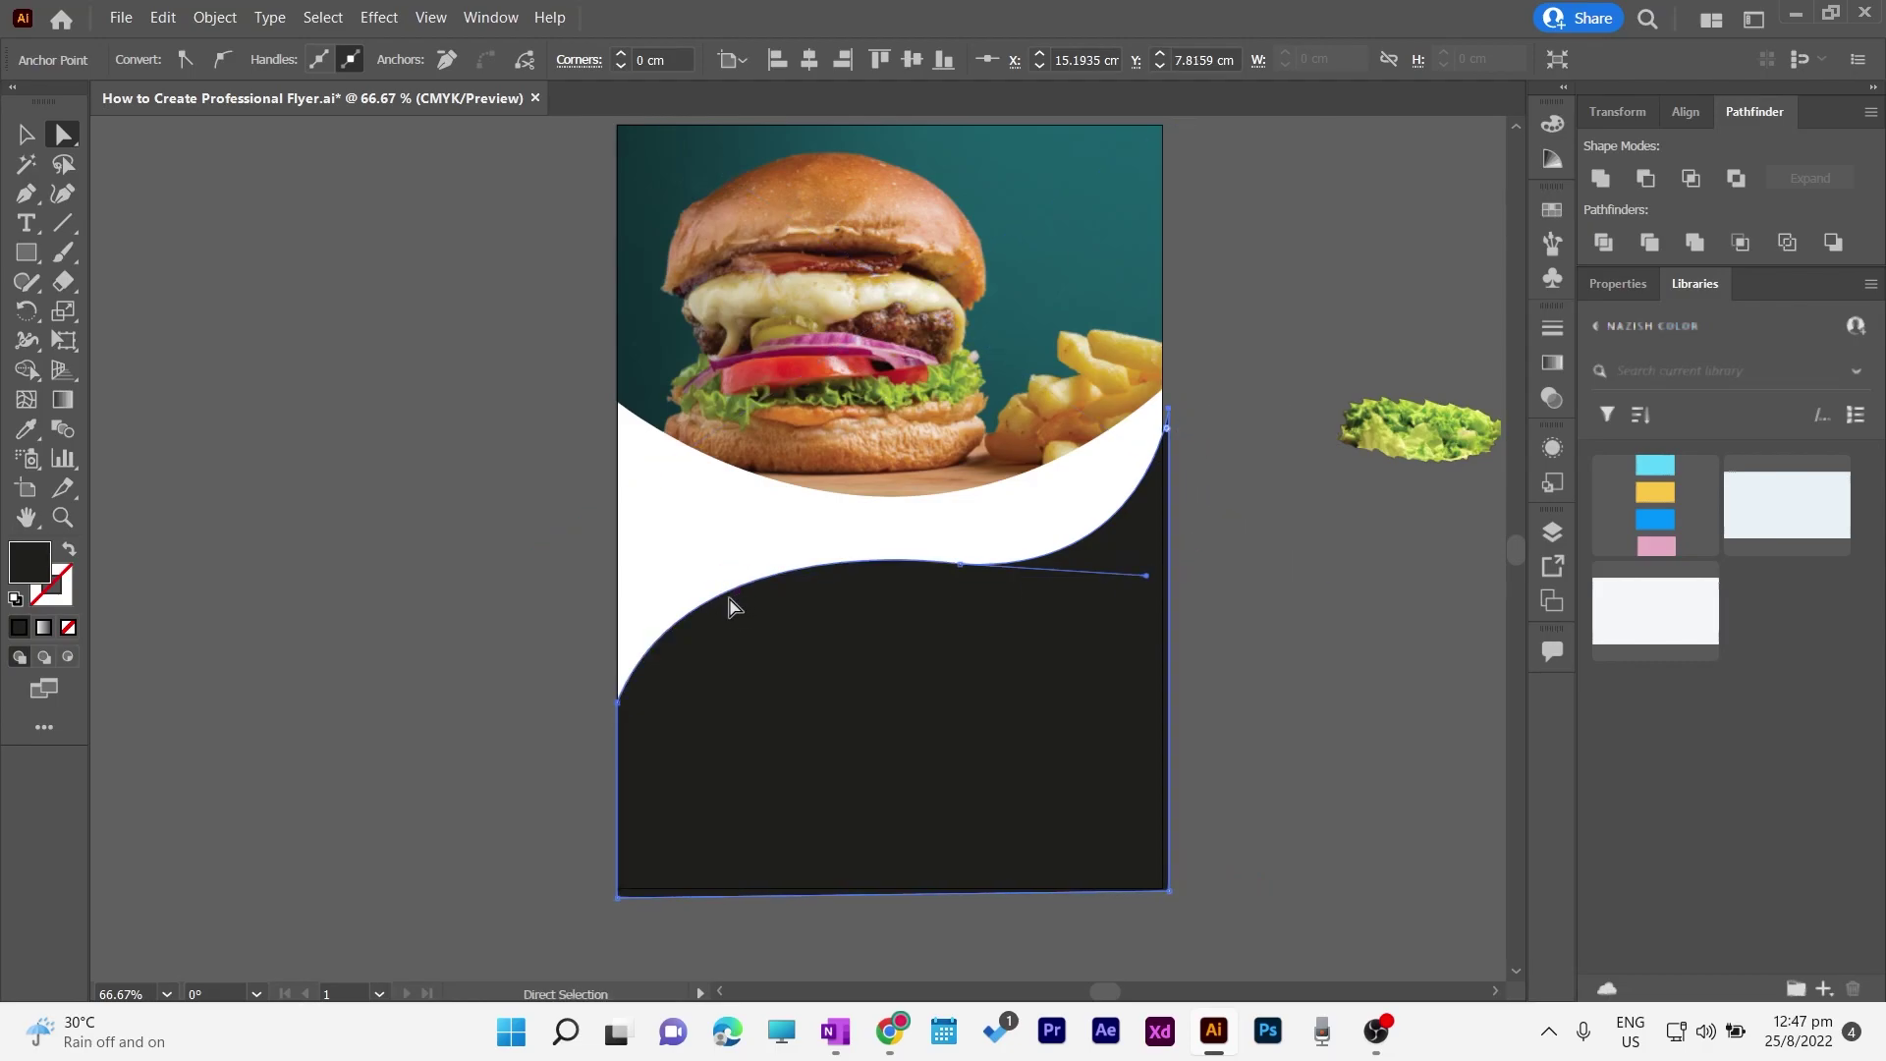
click(26, 135)
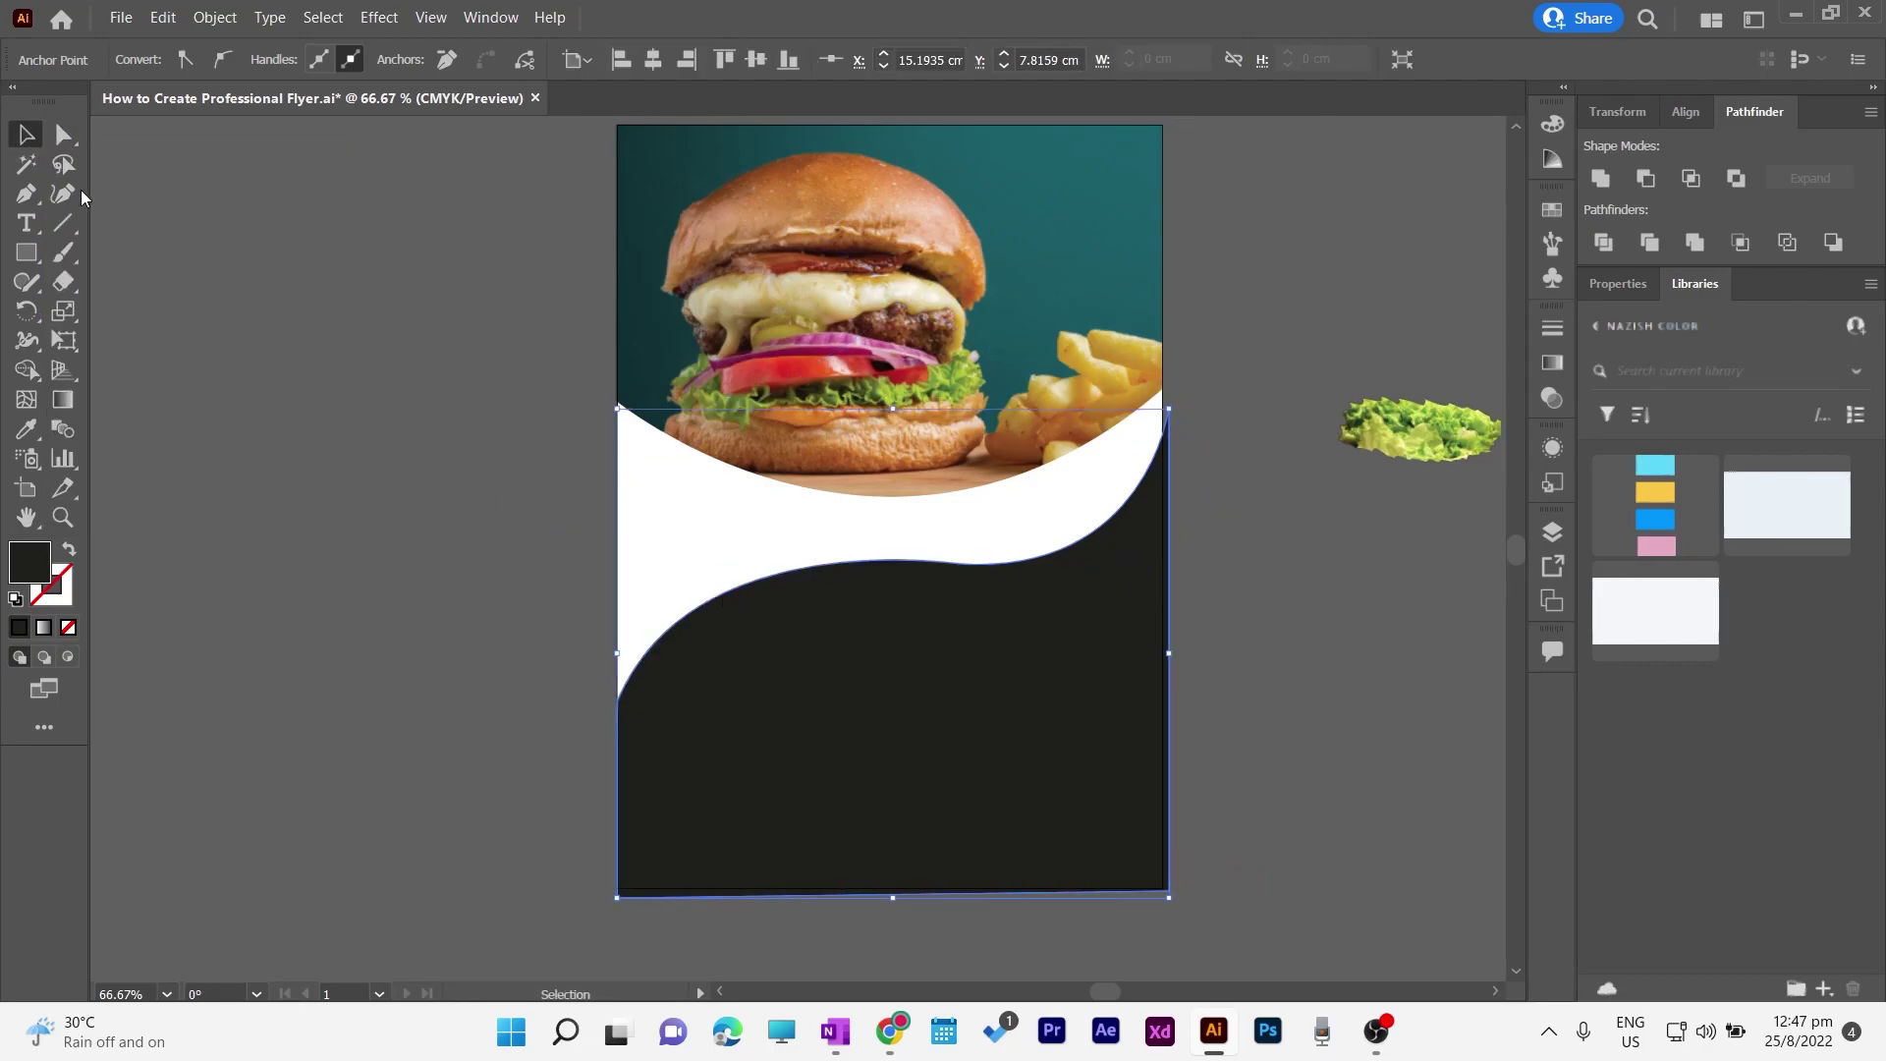
Step: Try to flatten the wave's left curve with an added anchor point, undo the change and deselect the shape
click(25, 193)
click(743, 585)
key(a)
mouse_move(744, 584)
mouse_down()
mouse_move(744, 629)
mouse_move(763, 596)
mouse_up()
click(960, 564)
click(25, 133)
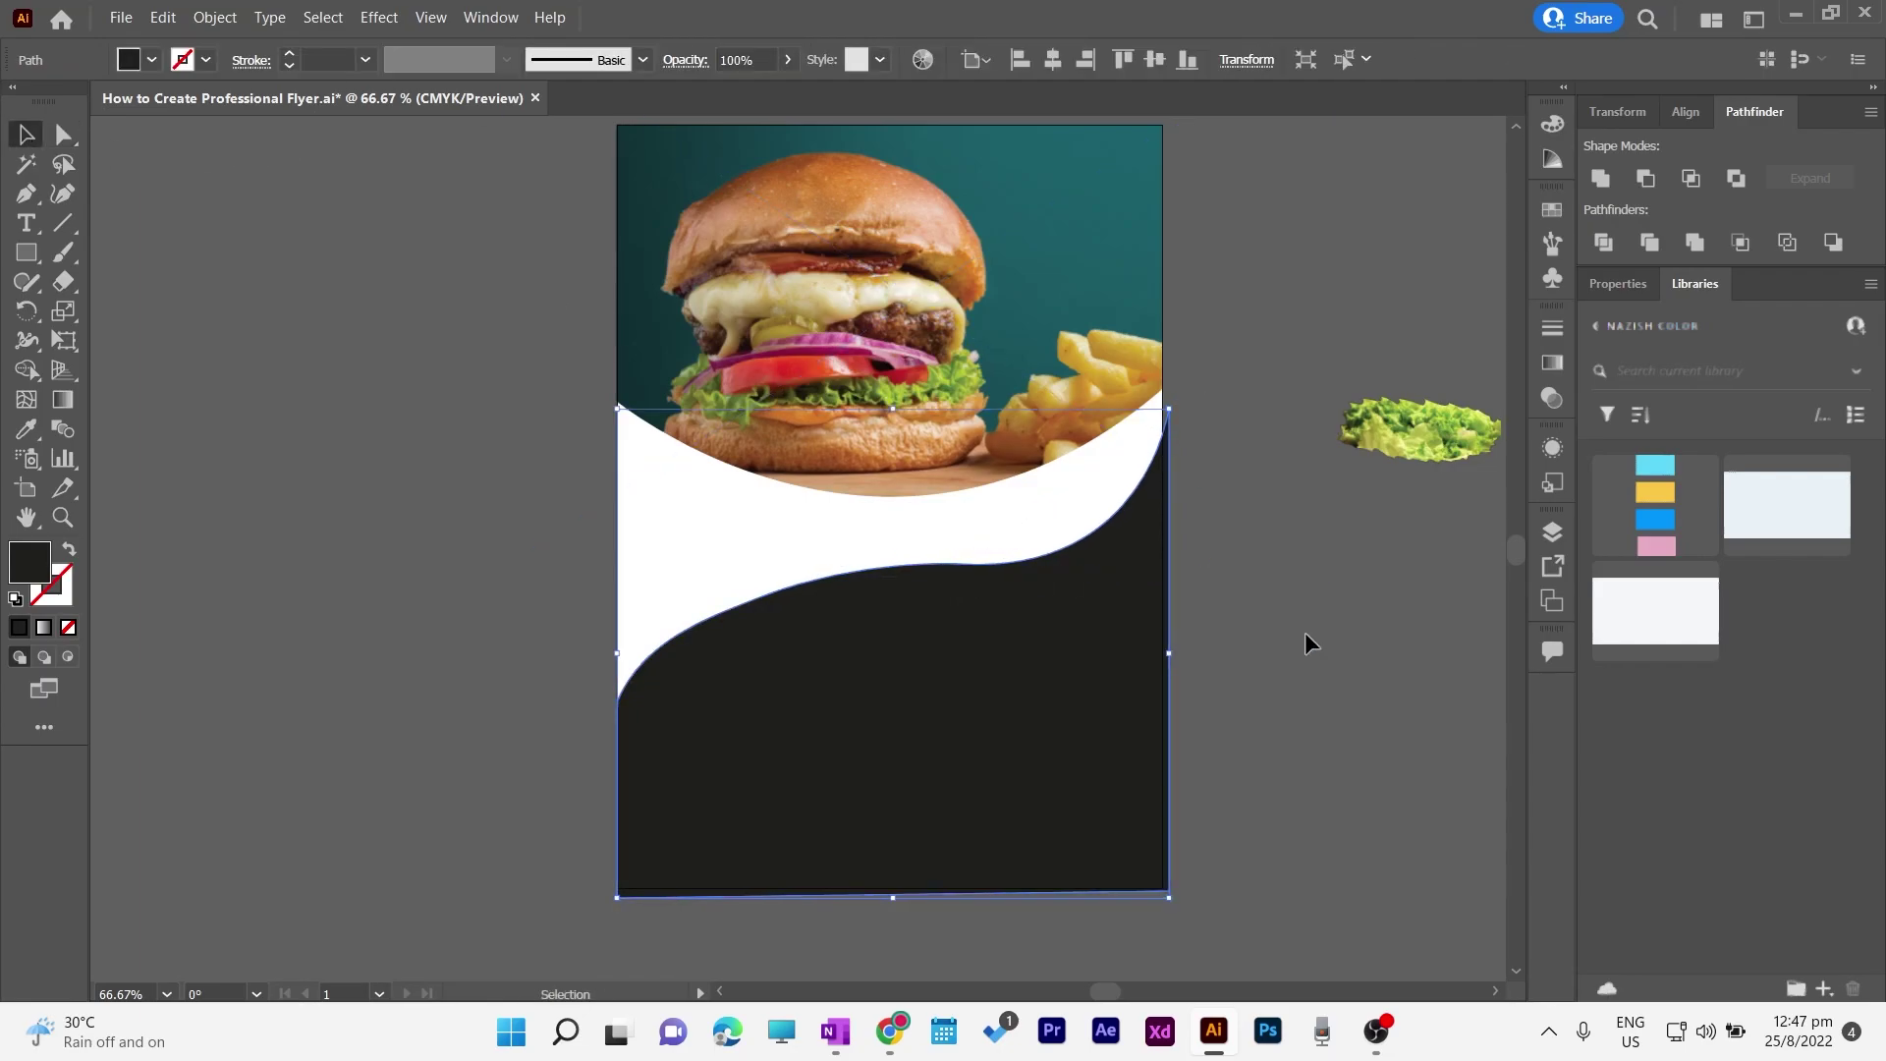
key(a)
key(v)
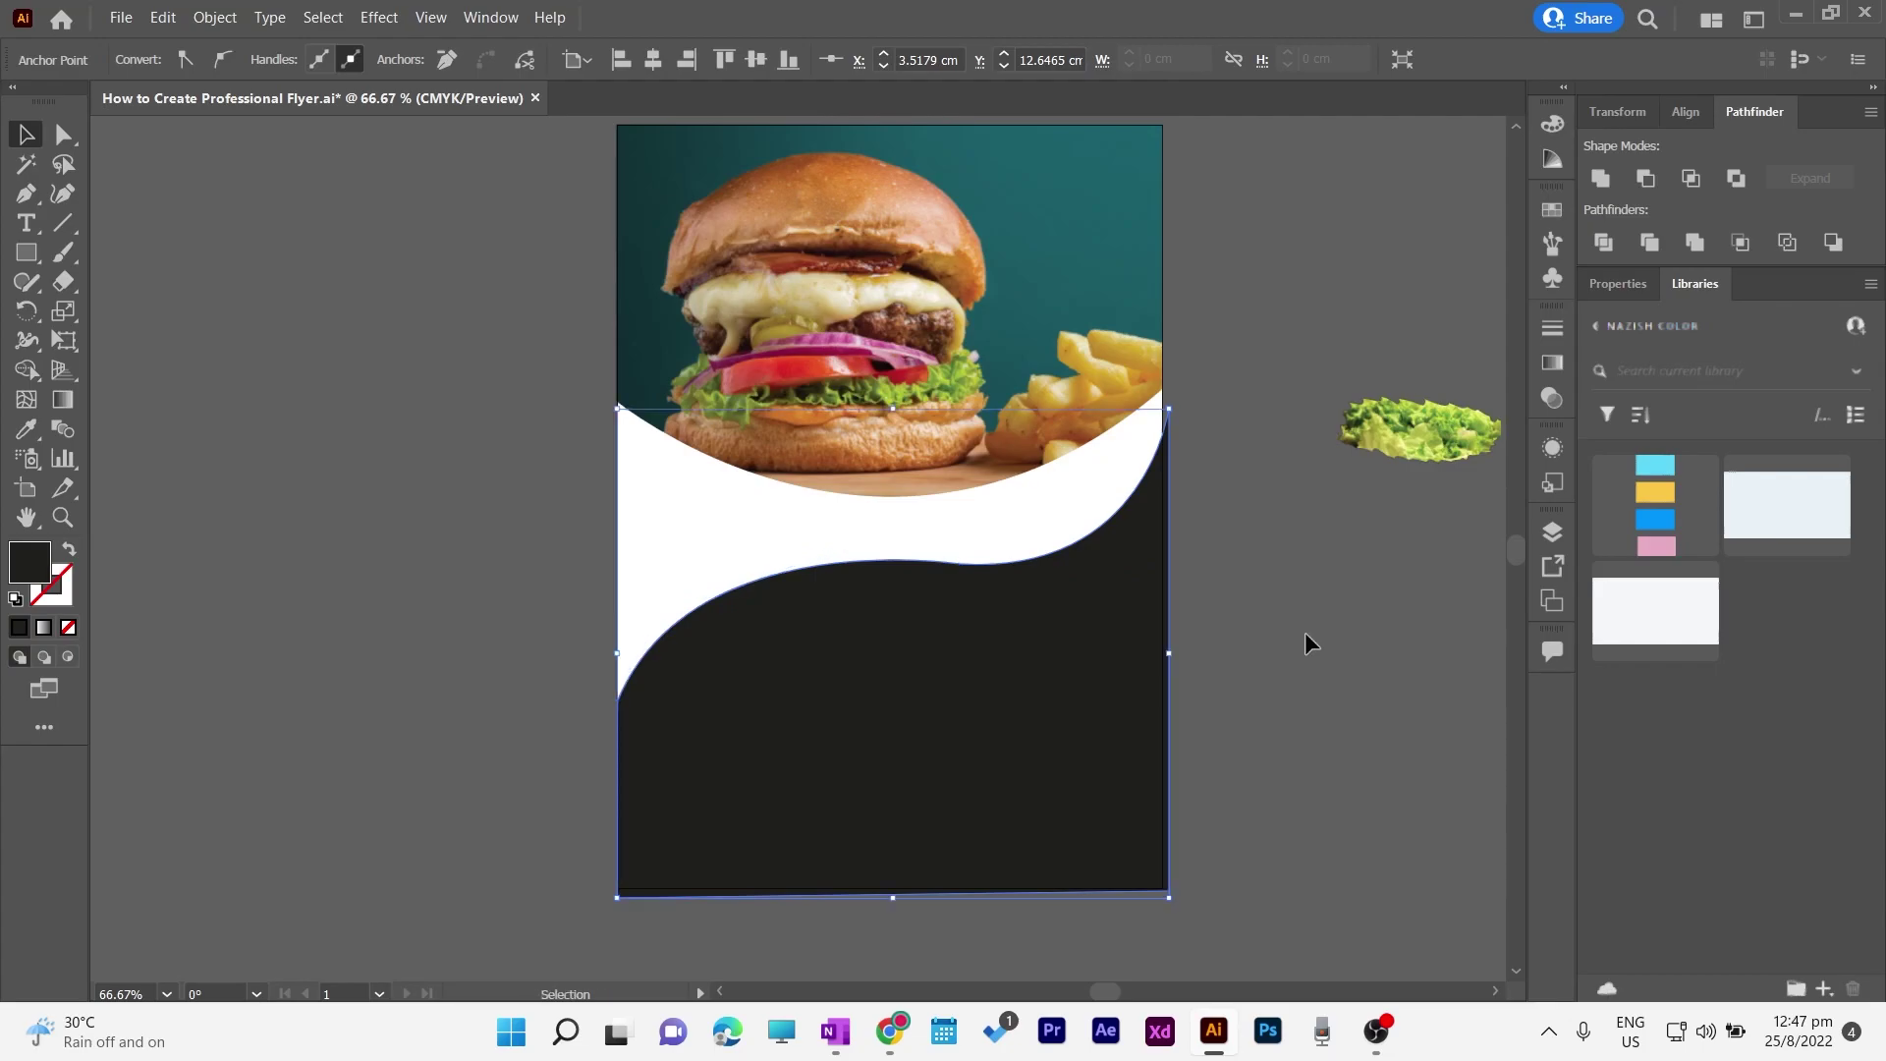
click(1306, 635)
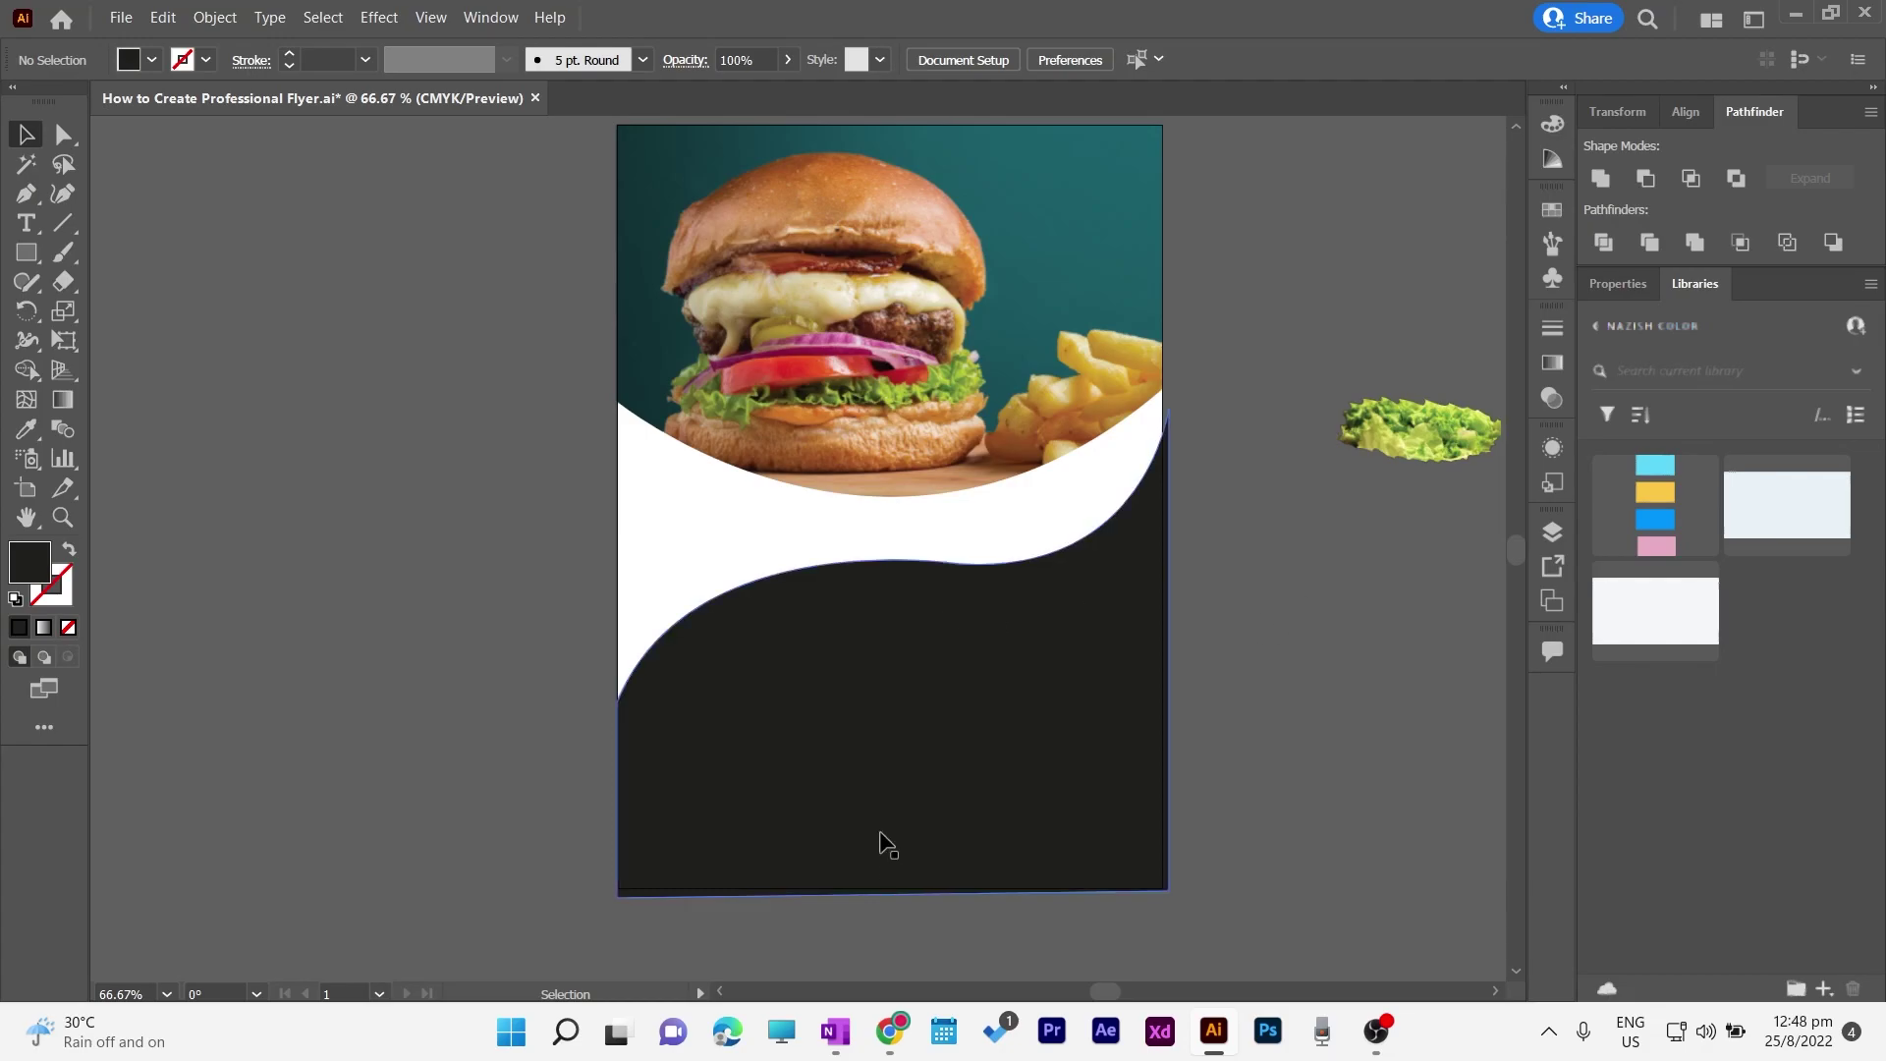
Step: Duplicate the dark wave slightly upward and fill the copy with teal sampled from the photo's background
mouse_move(570, 1034)
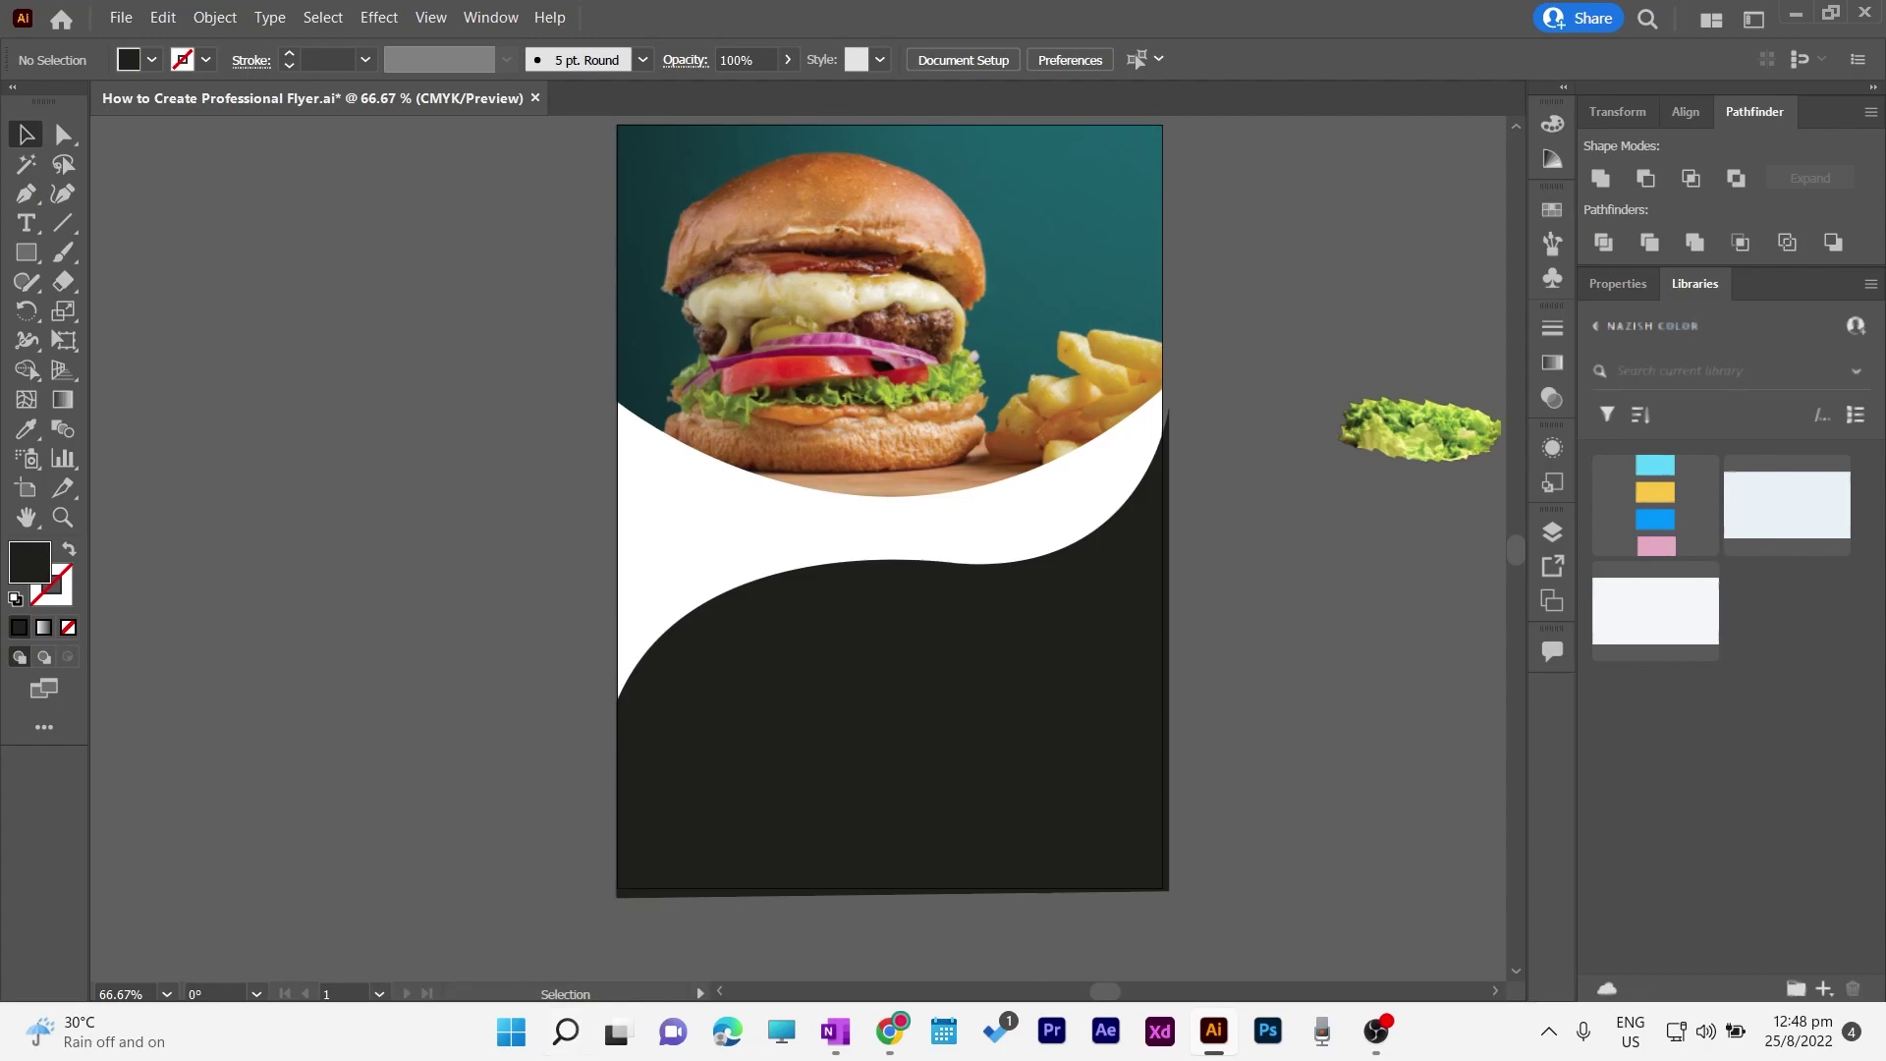
click(1053, 573)
drag(1057, 606, 1047, 560)
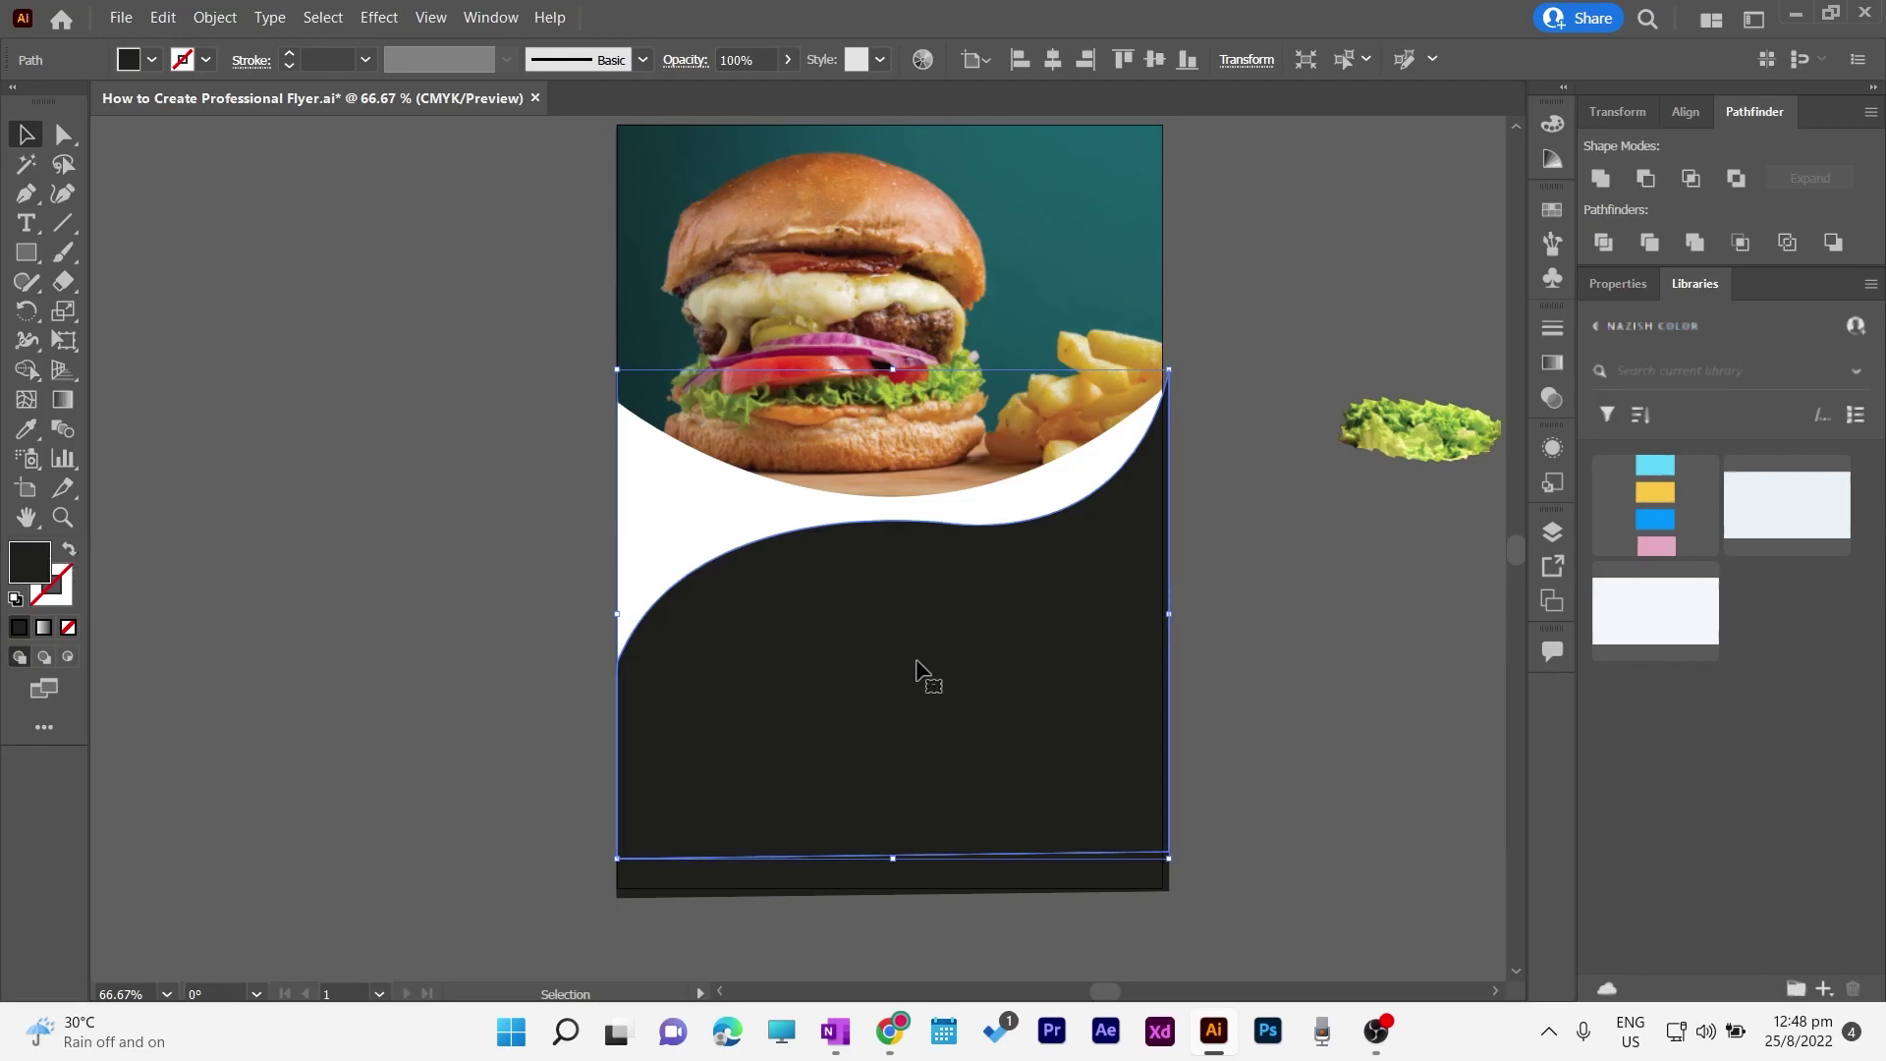
key(i)
click(1074, 244)
key(v)
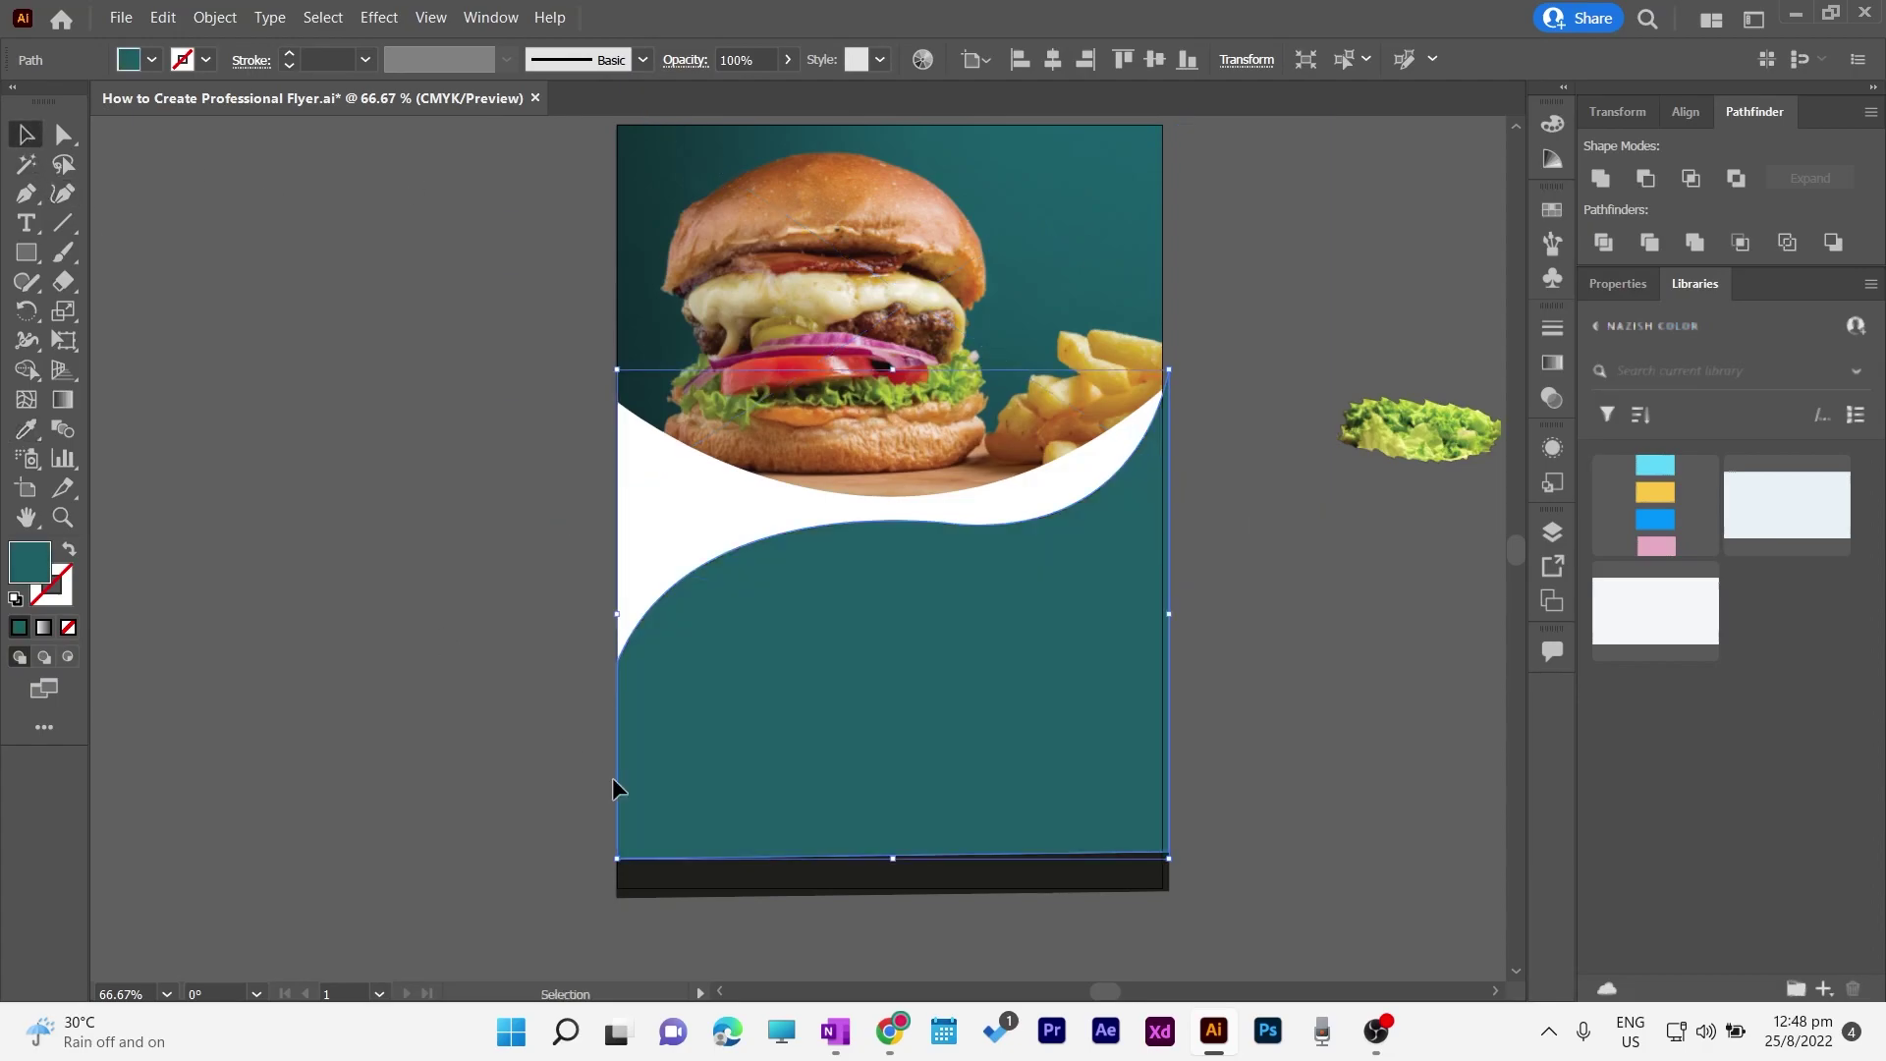
Step: Arrange the dark wave in front of the teal copy and deselect it
right_click(674, 875)
mouse_move(737, 758)
click(1012, 808)
click(1275, 666)
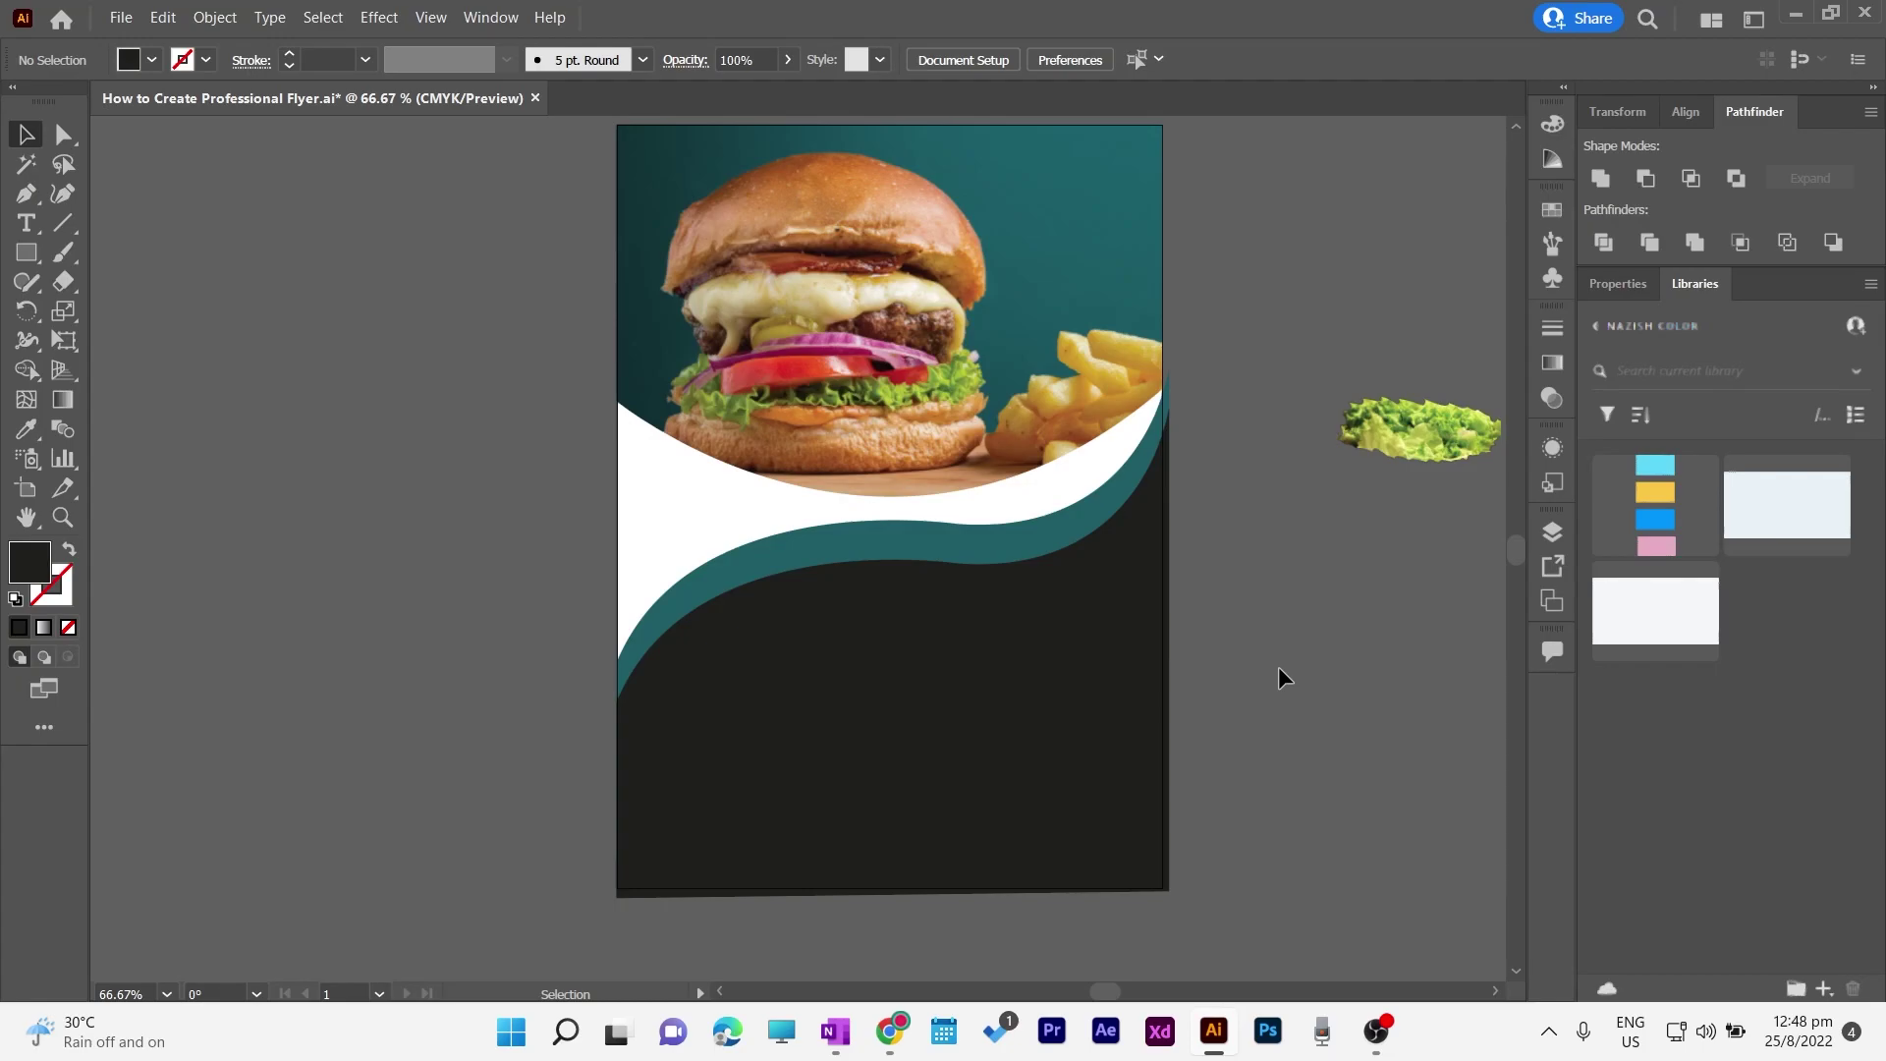
Step: Embed the linked burger photo inside its clip group and exit isolation mode
click(1108, 245)
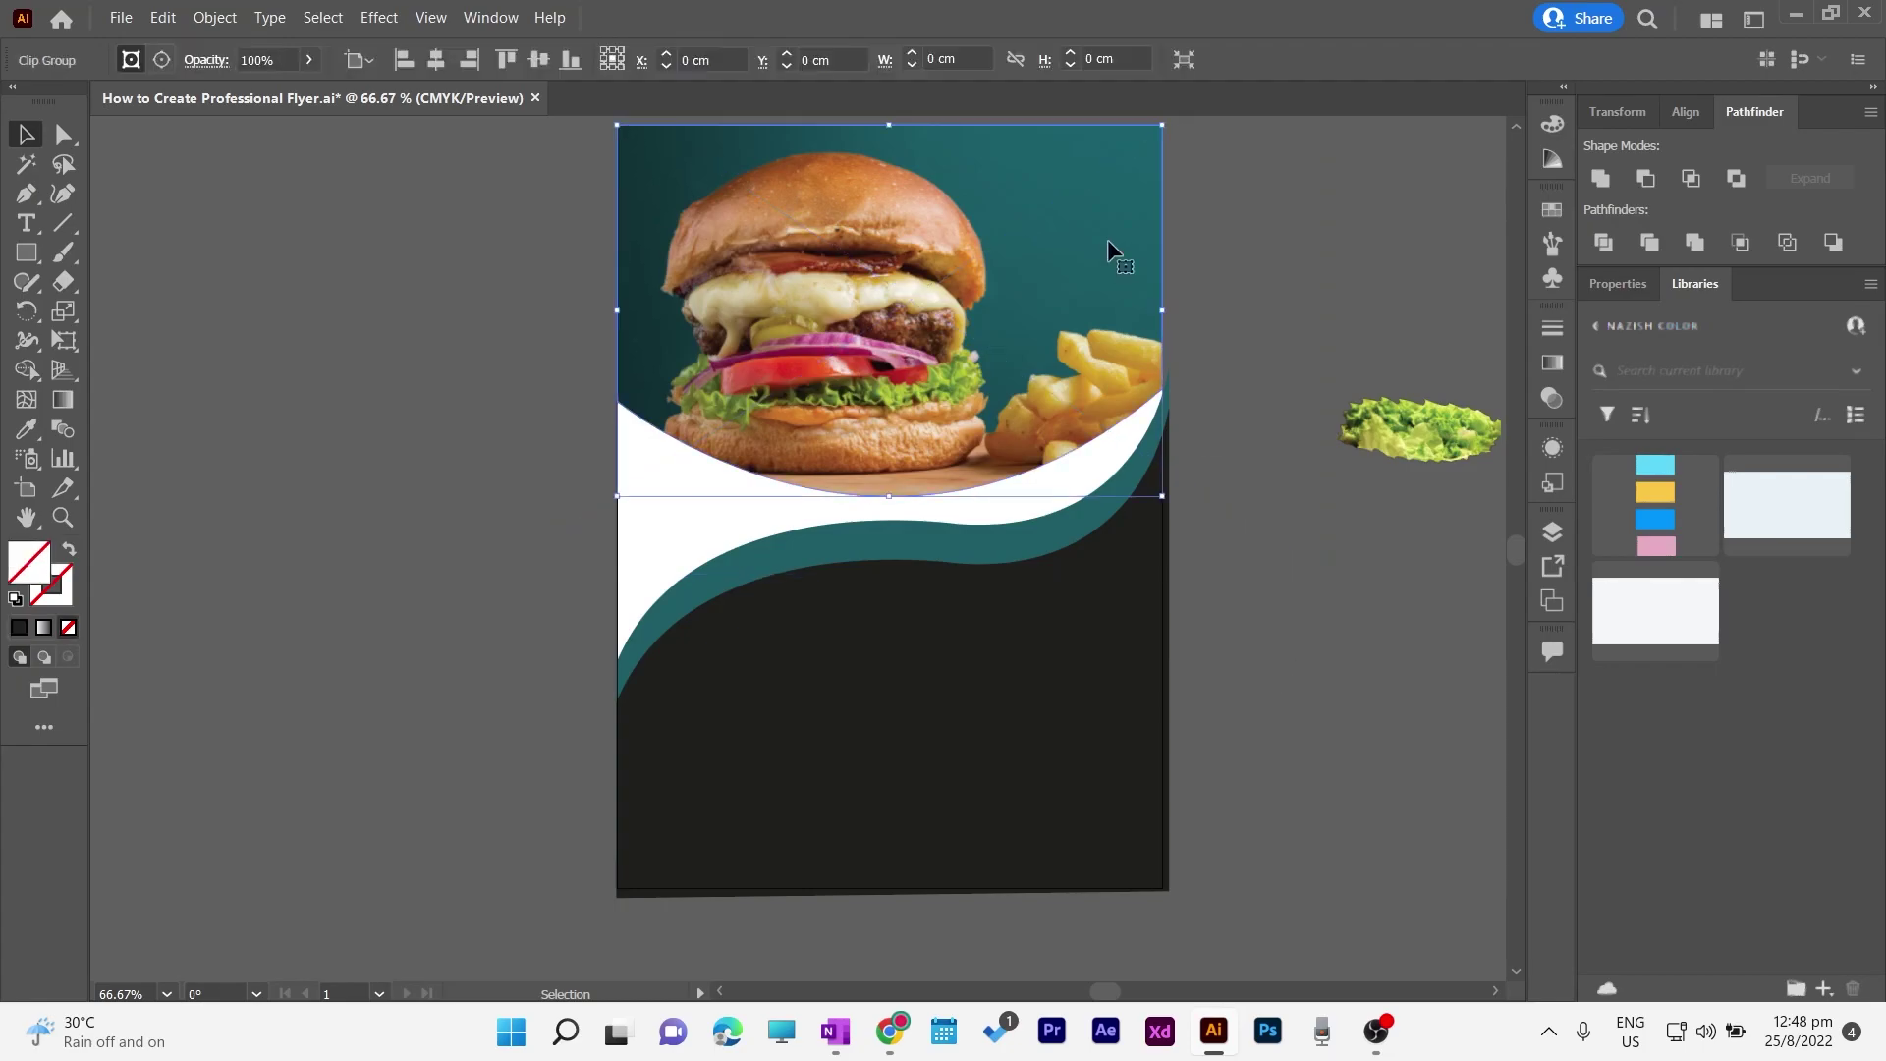
double_click(795, 383)
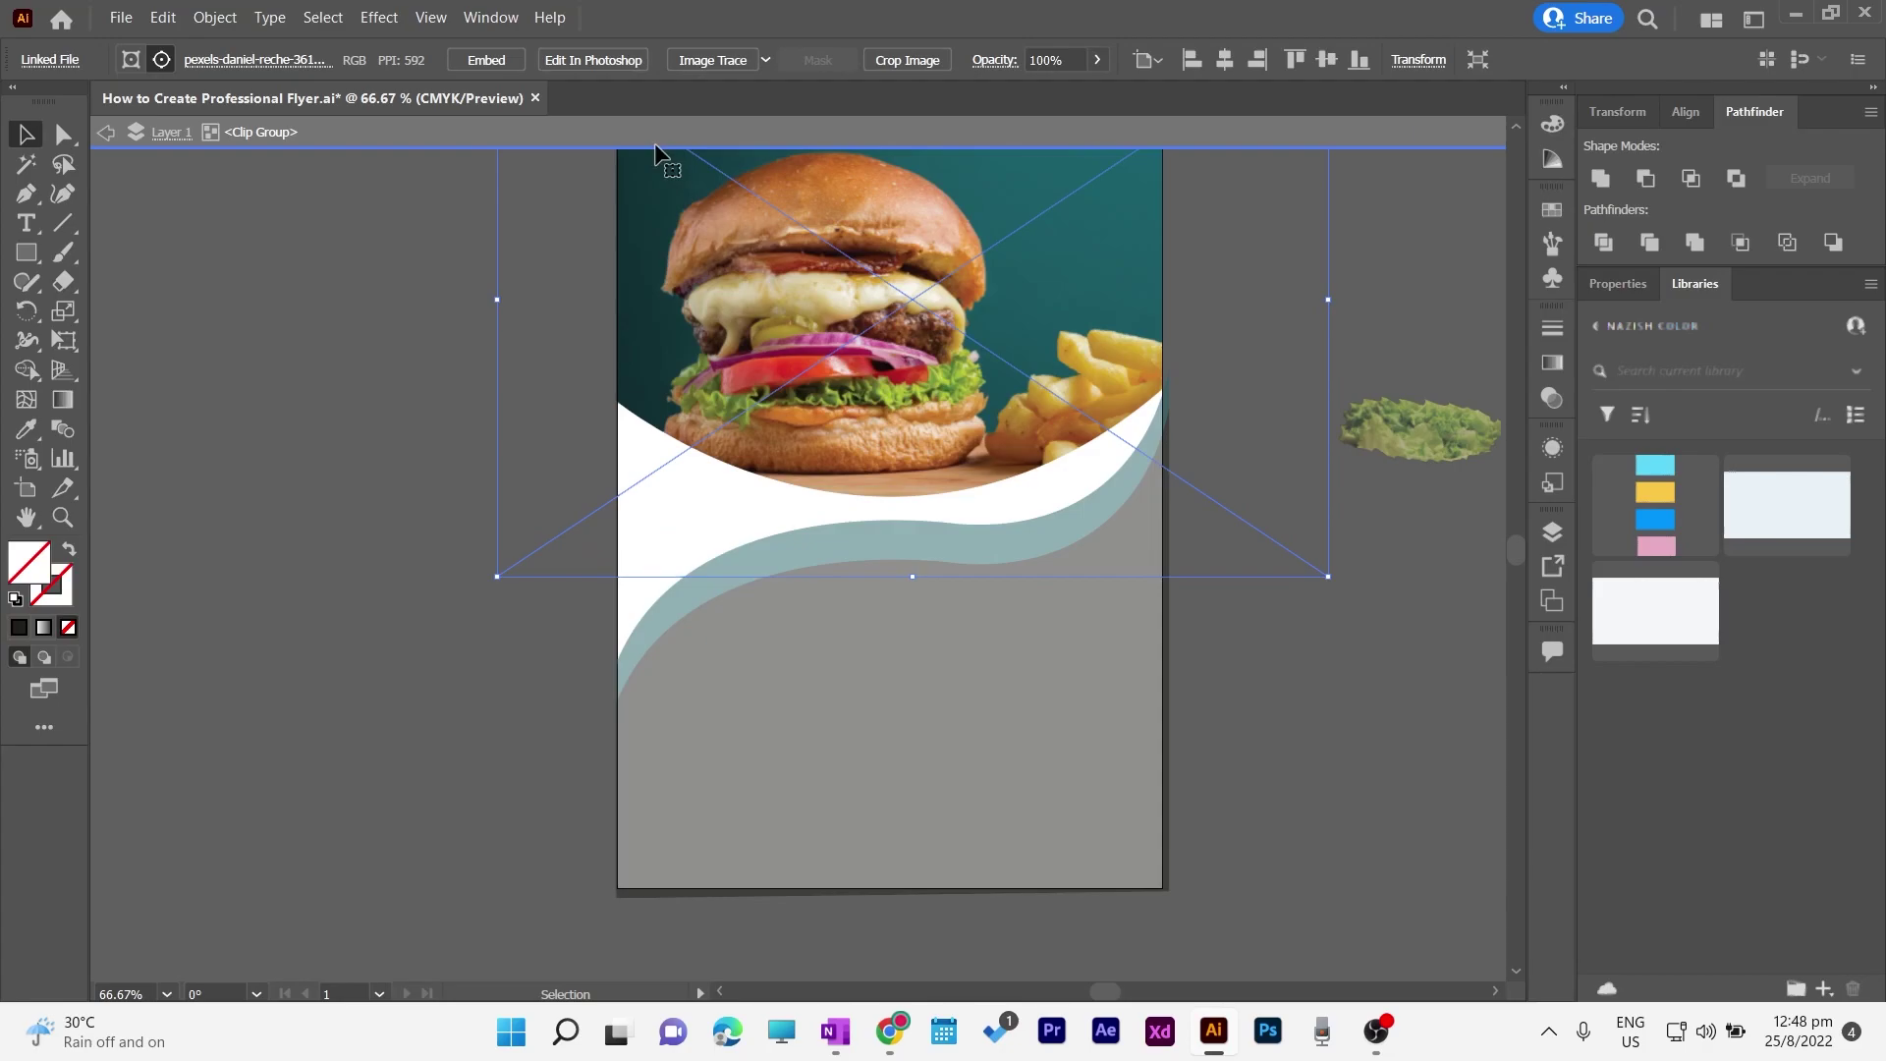
click(486, 60)
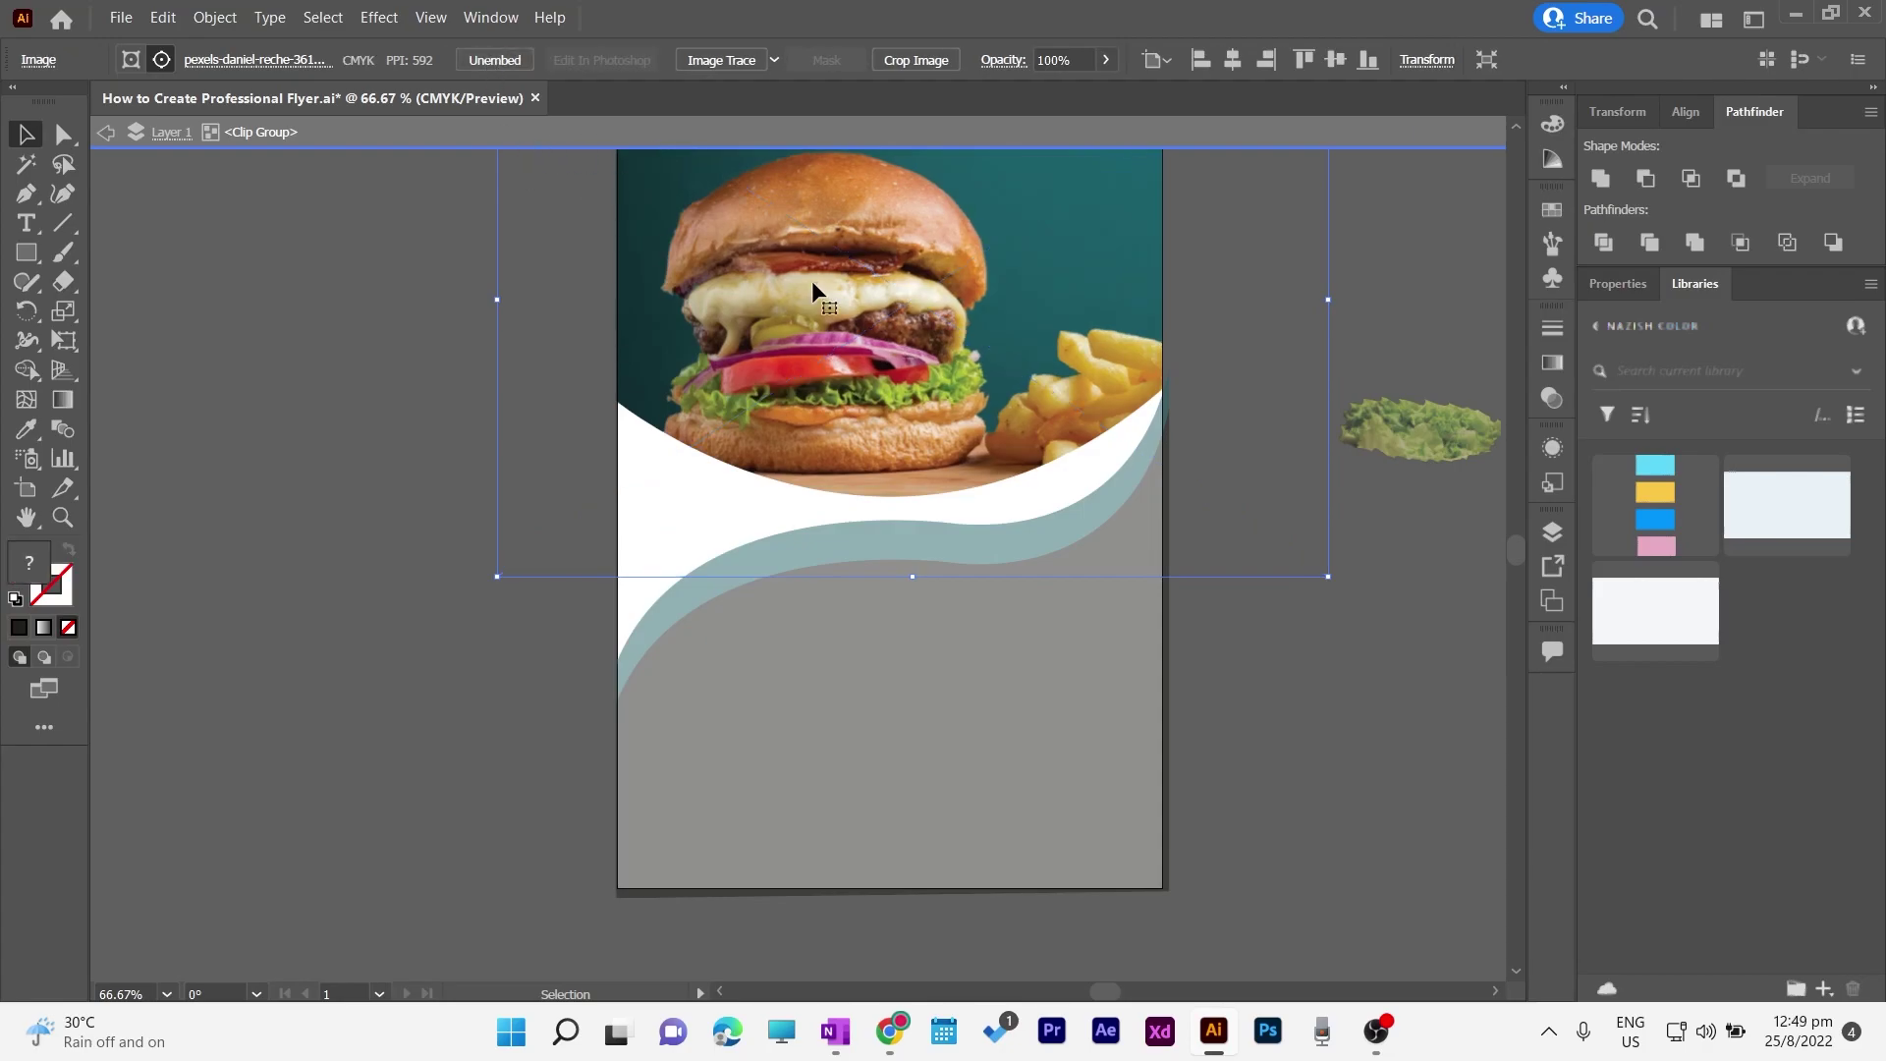
click(105, 131)
click(105, 132)
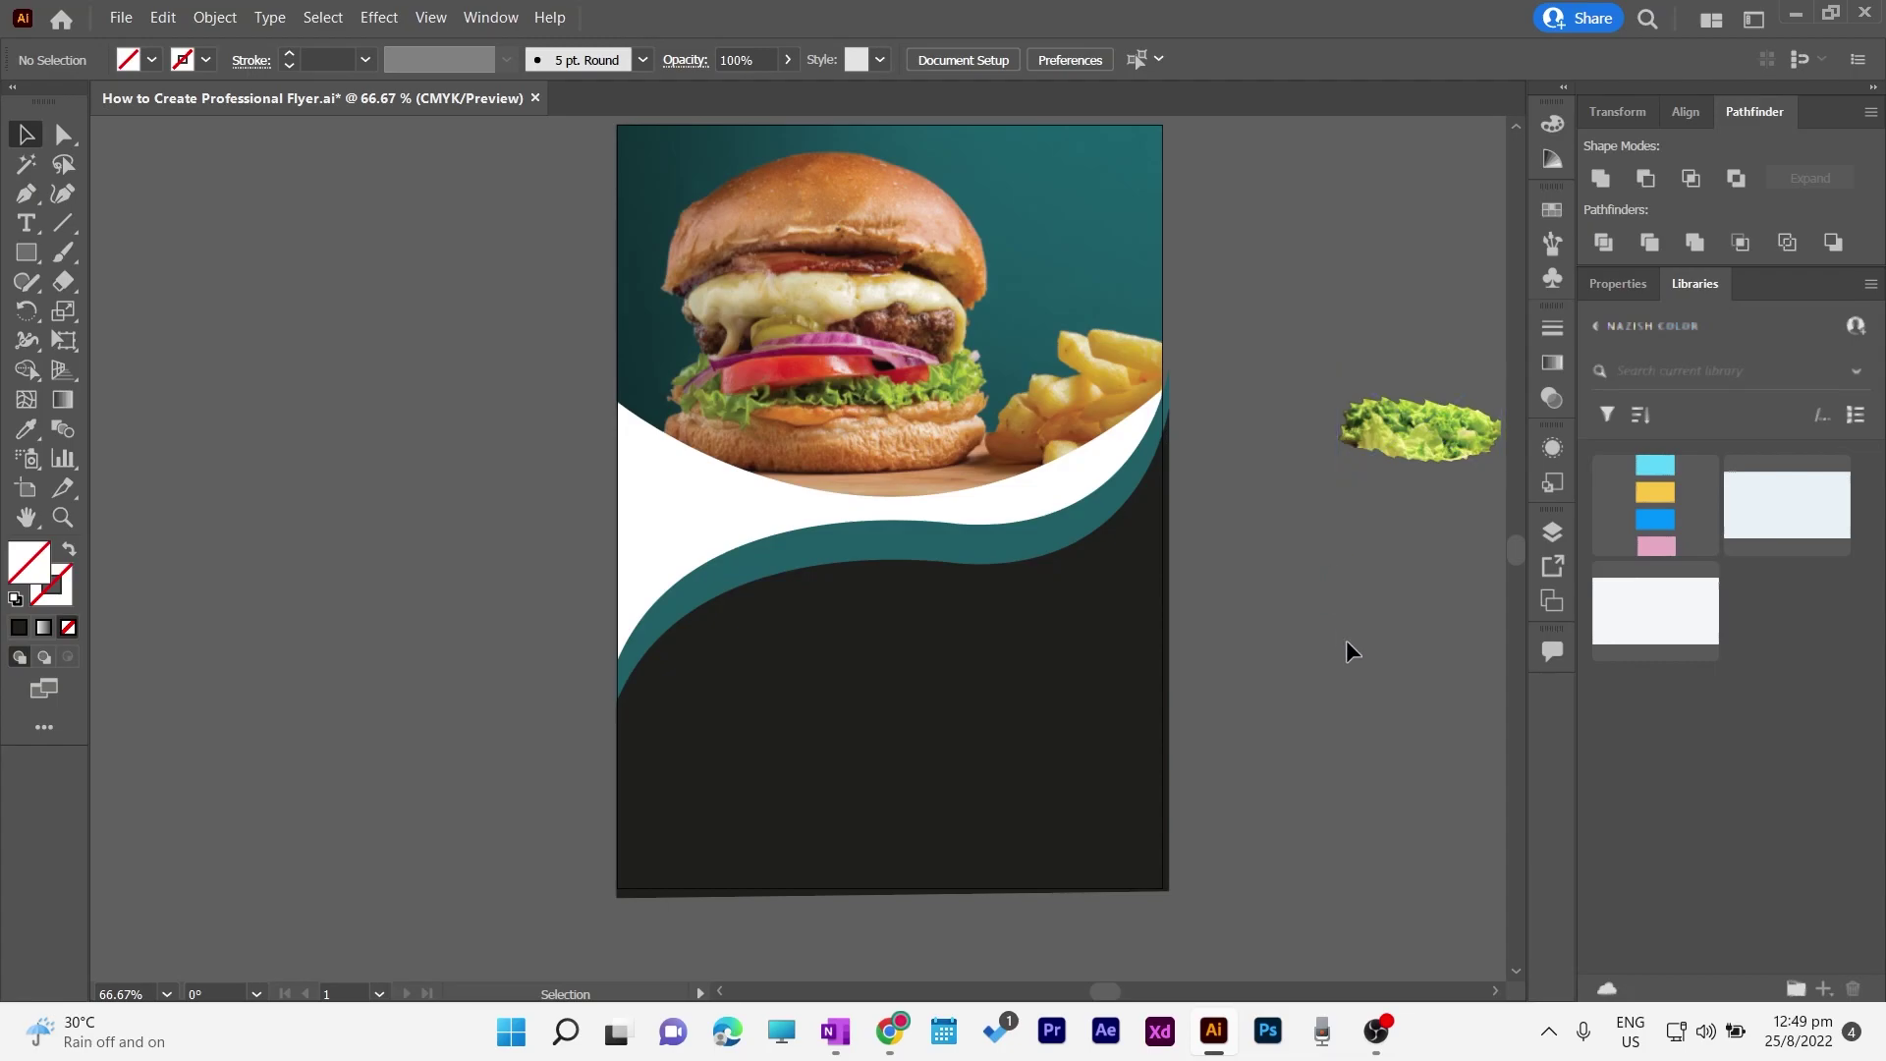
Step: Draw a circle about 4.19 cm across with the Ellipse tool and move it off the artboard to the flyer's left side
click(1037, 563)
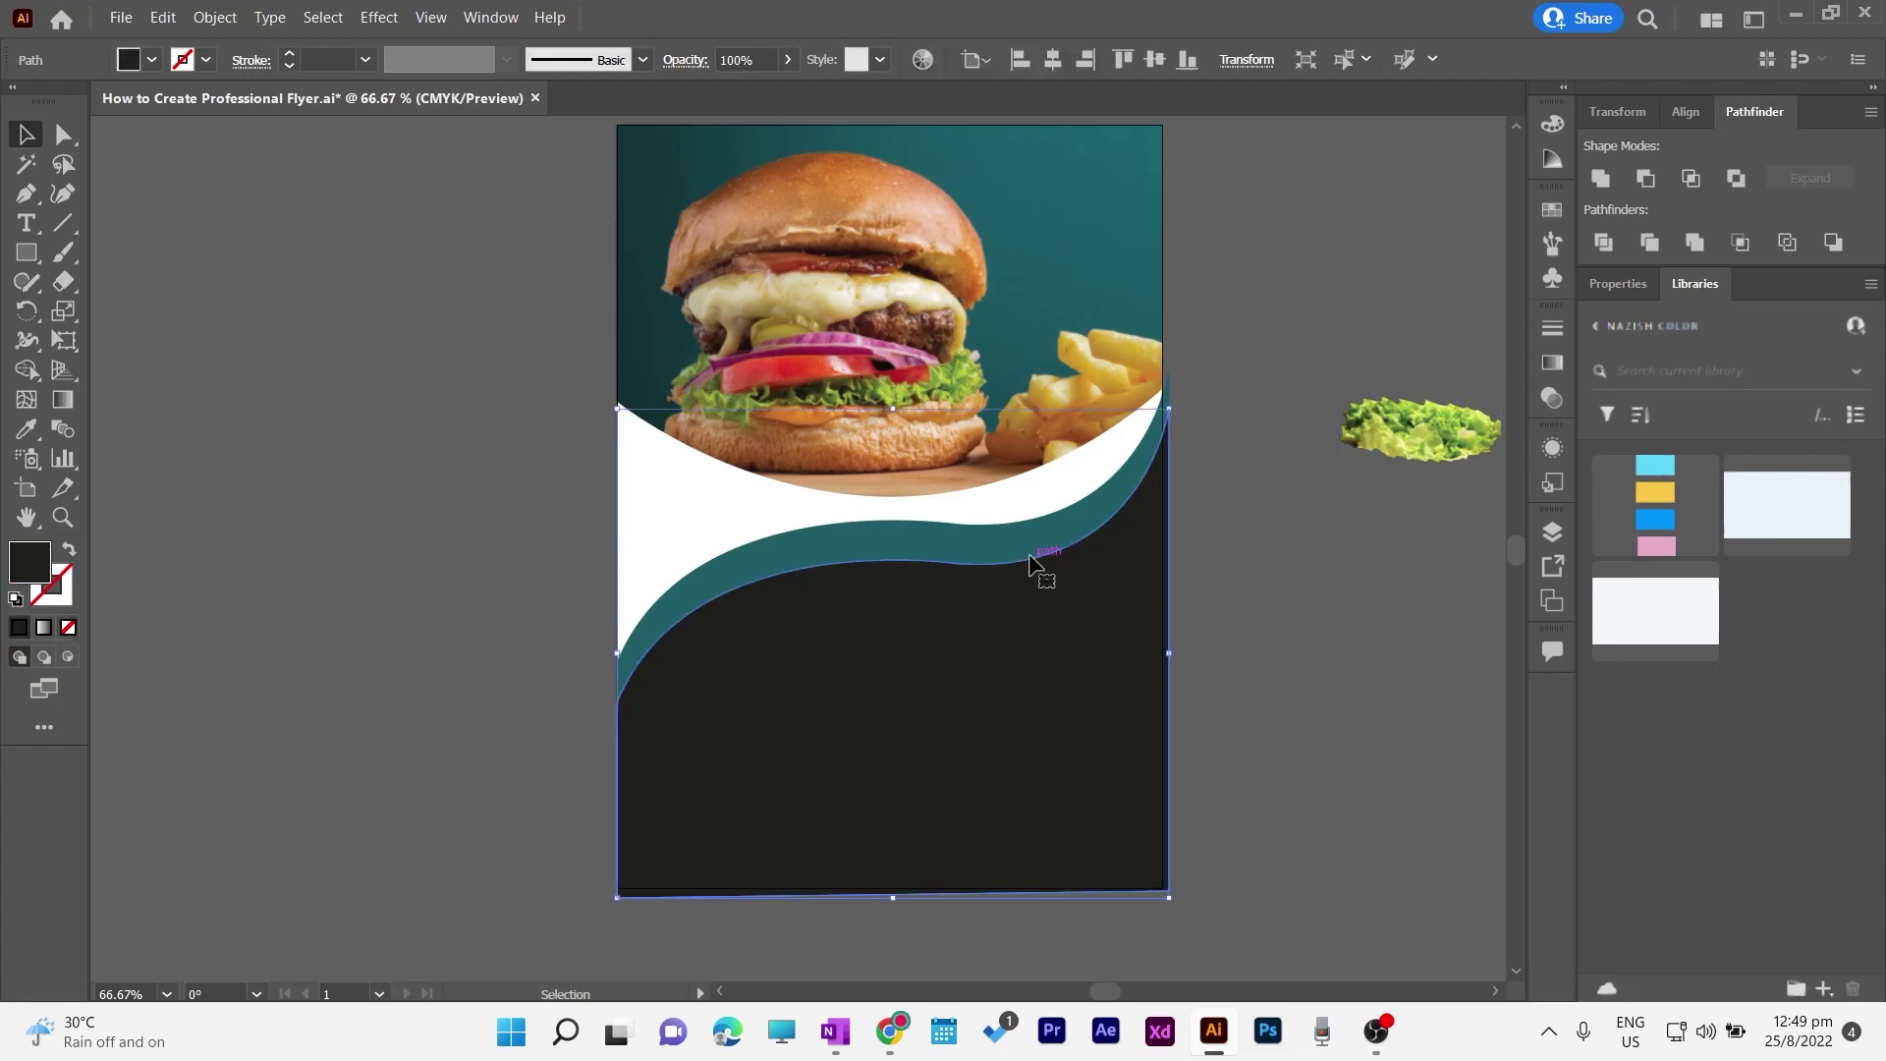
click(1212, 554)
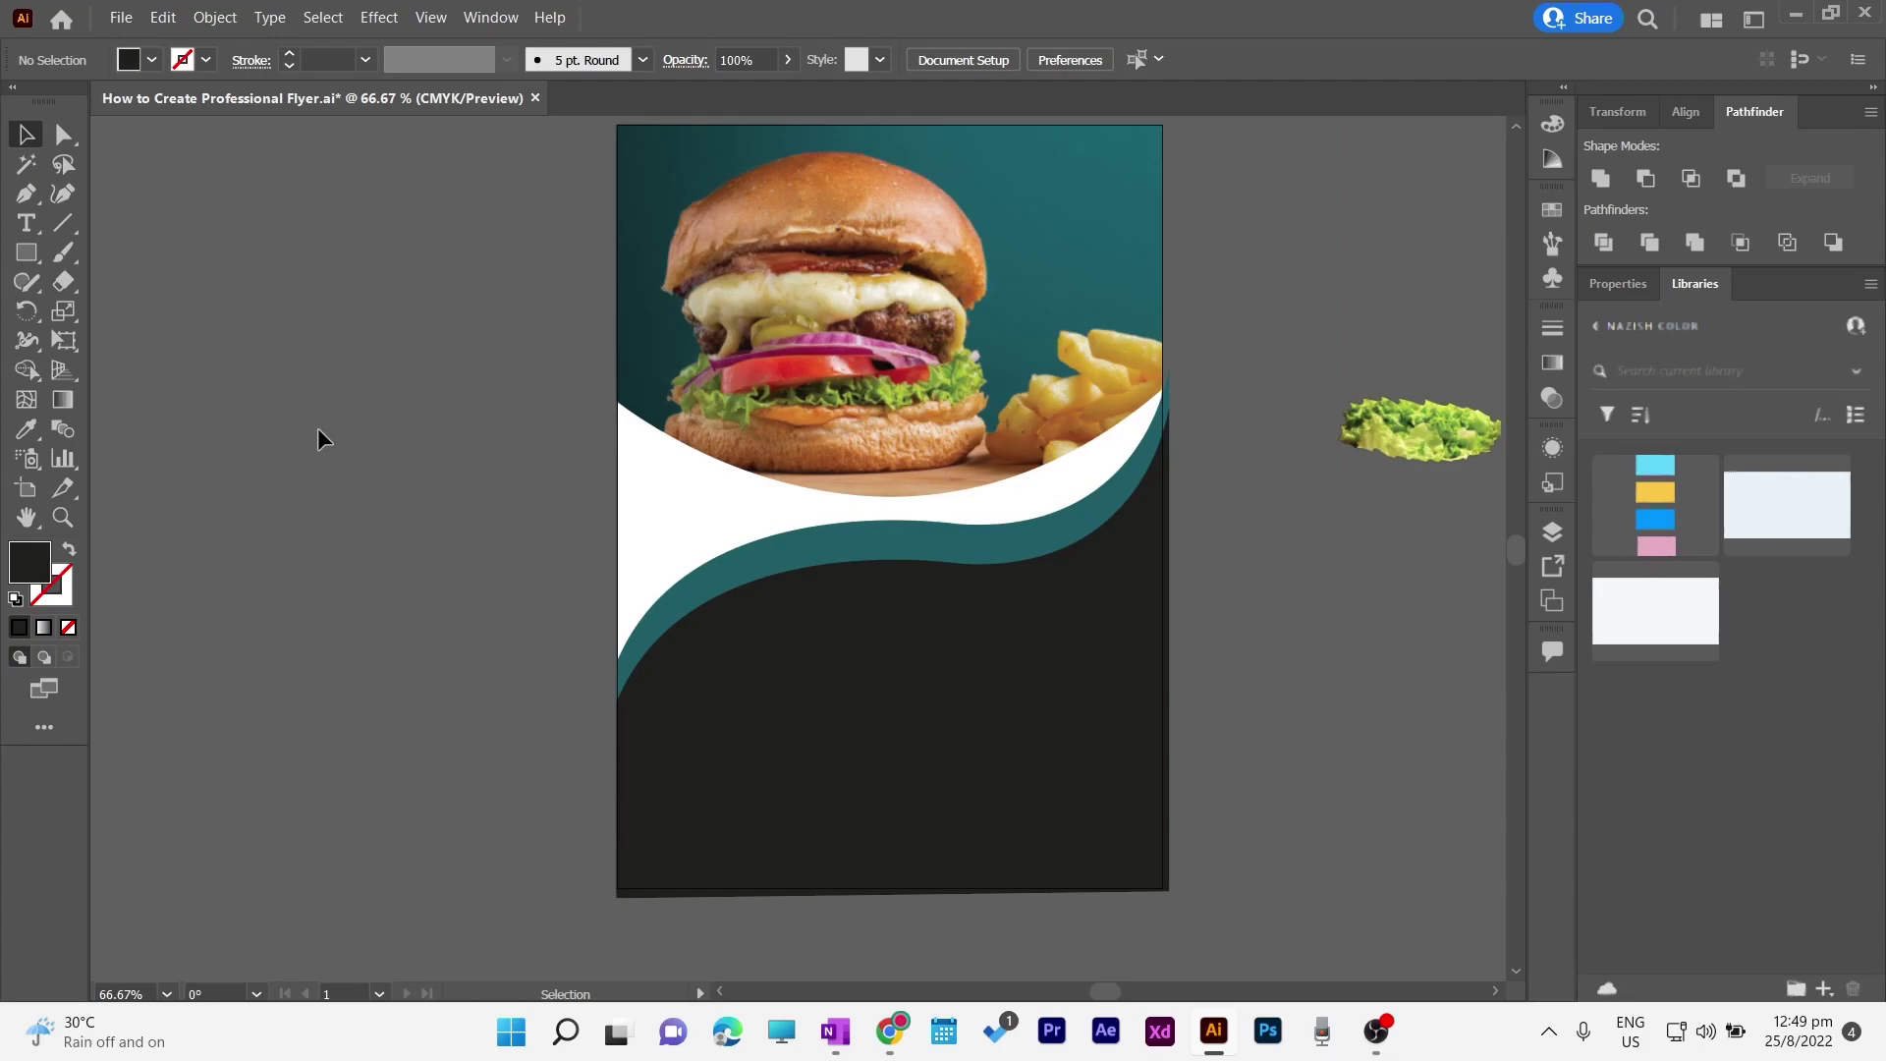
drag(27, 252, 128, 307)
drag(705, 634, 858, 785)
click(32, 142)
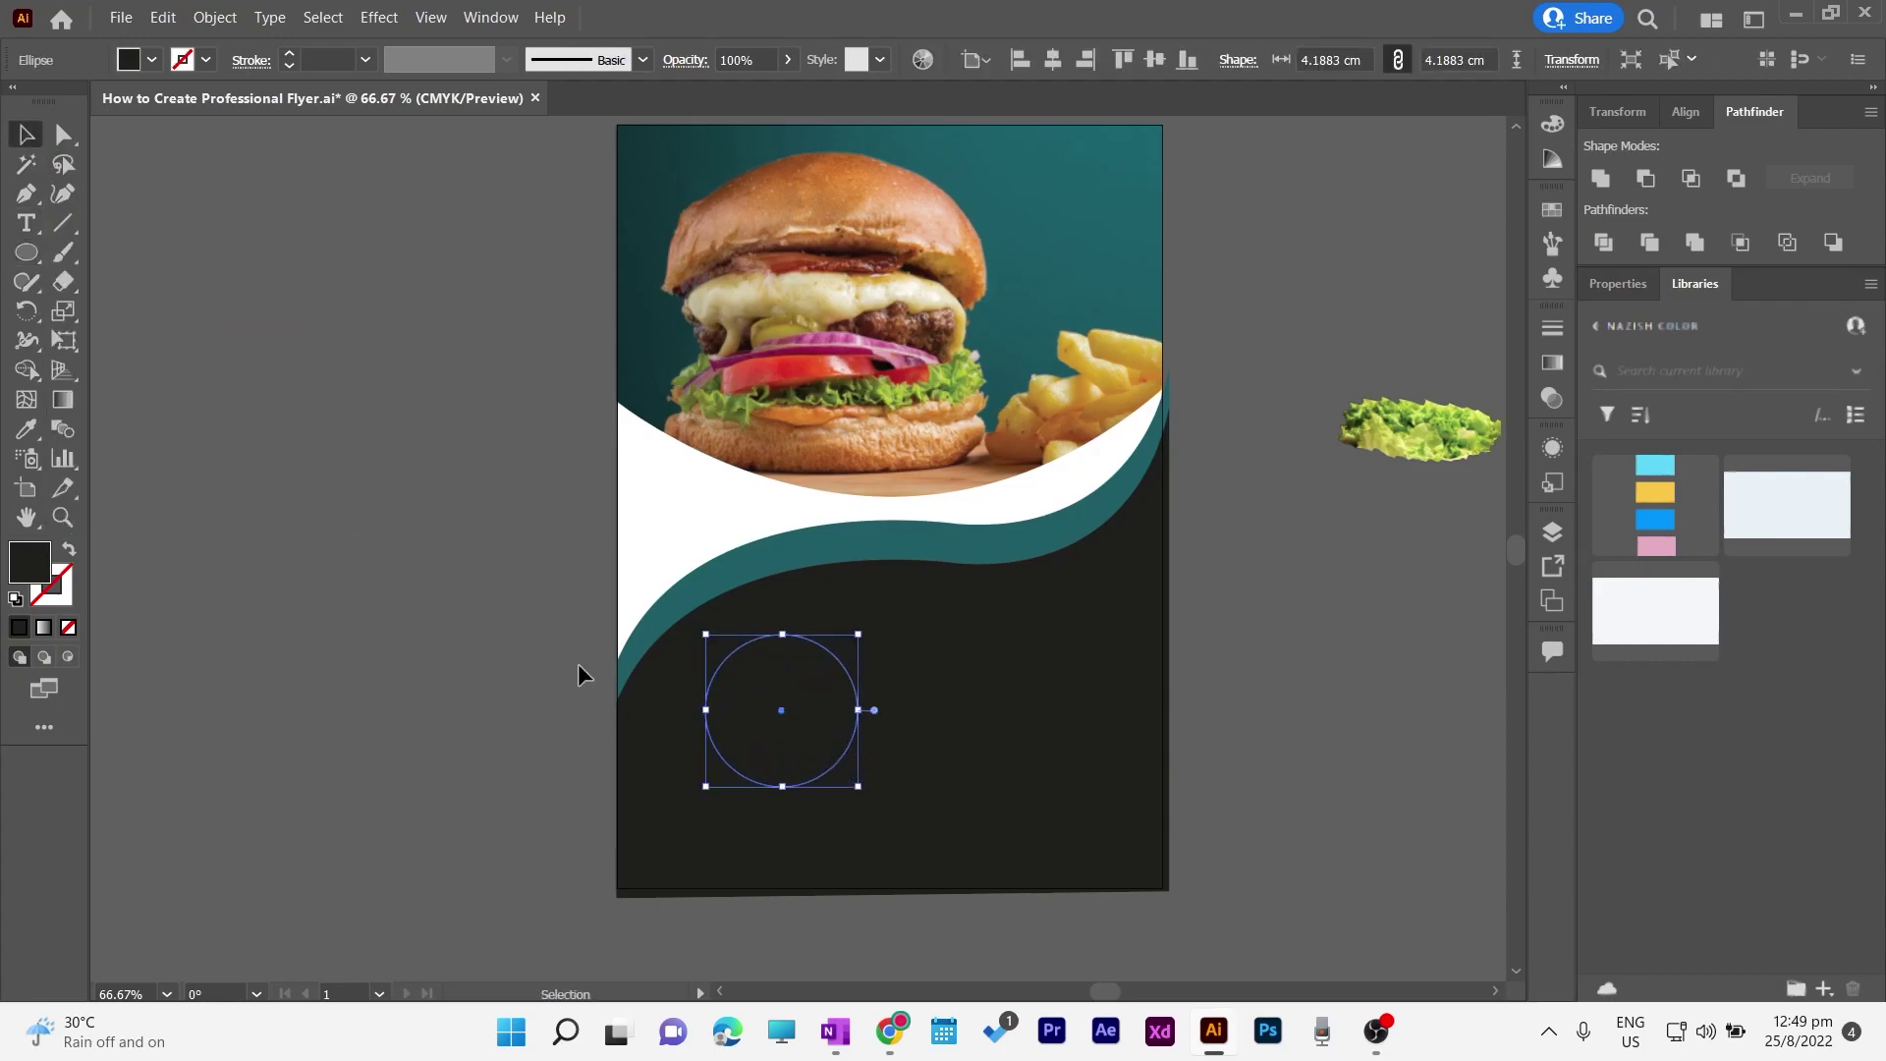
drag(787, 716, 469, 659)
click(1275, 596)
Step: Give the circle beside the artboard a black fill and a 1 pt white stroke, and deselect it
key(ctrl+plus)
key(ctrl+plus)
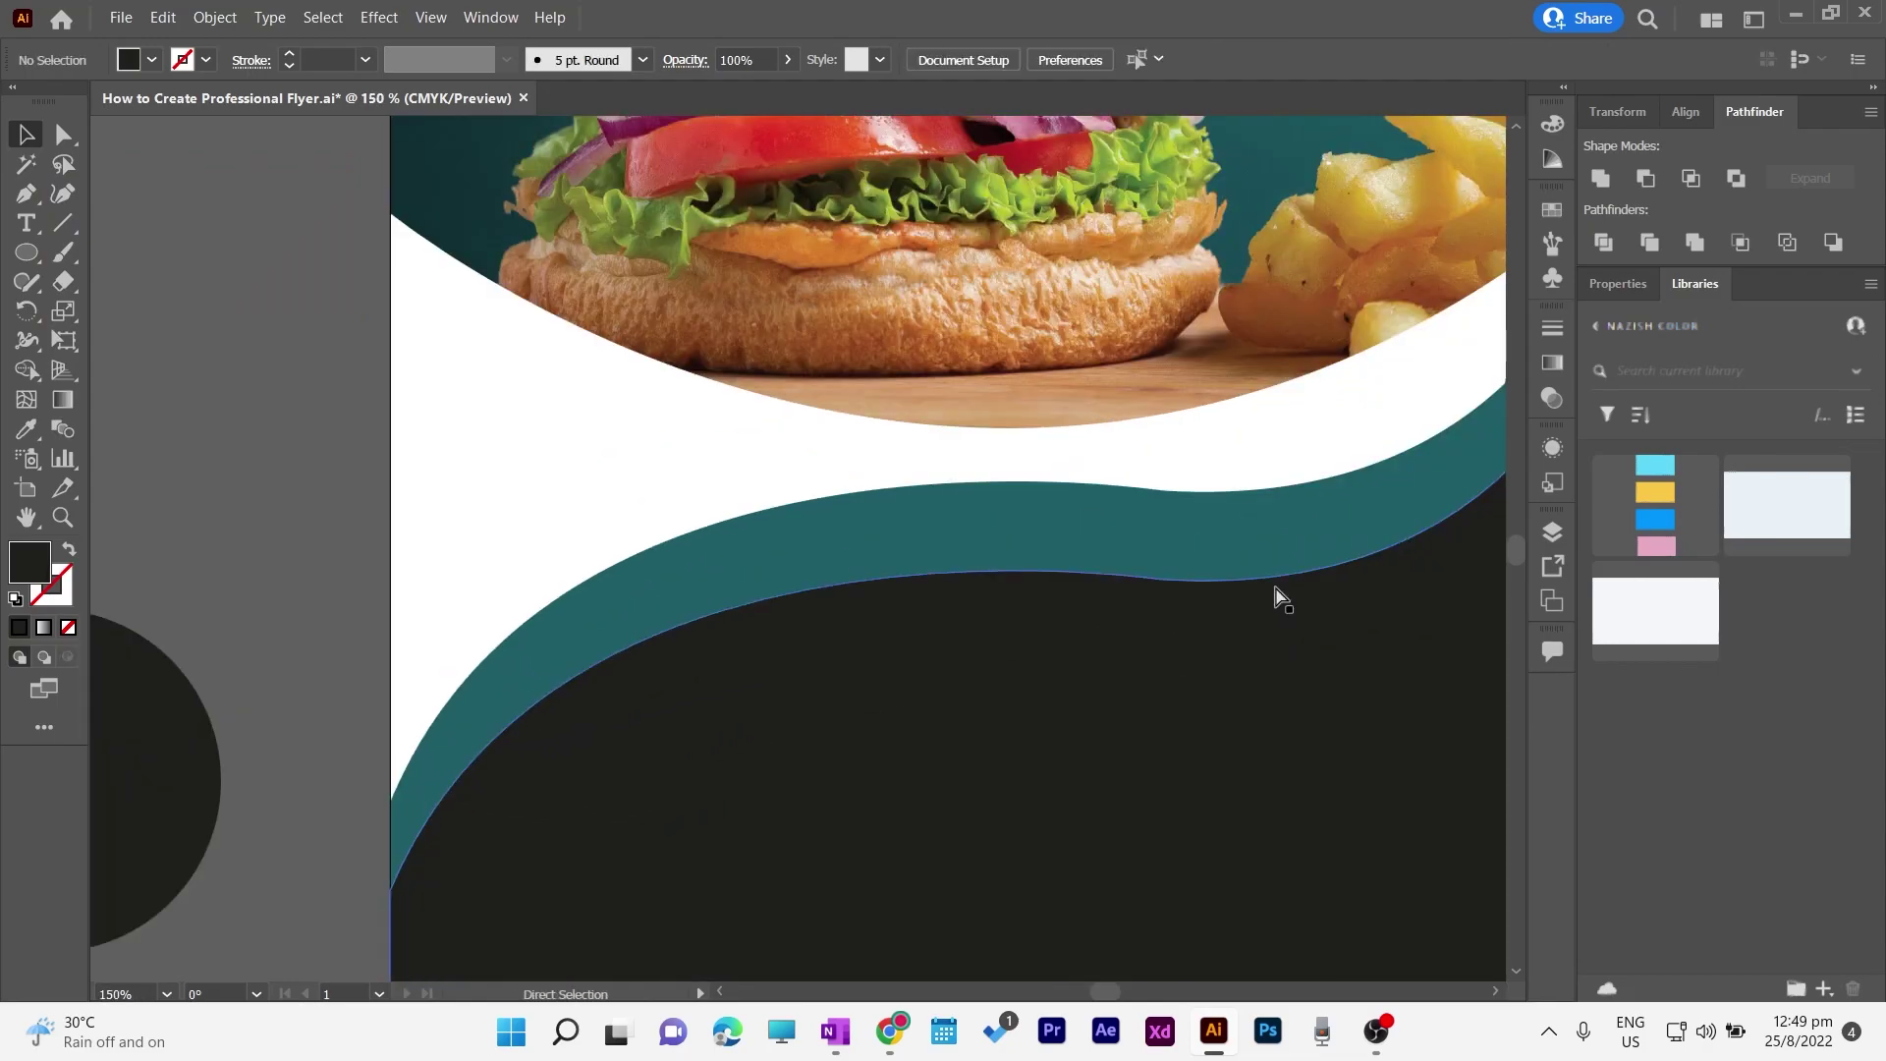
drag(1015, 759, 825, 406)
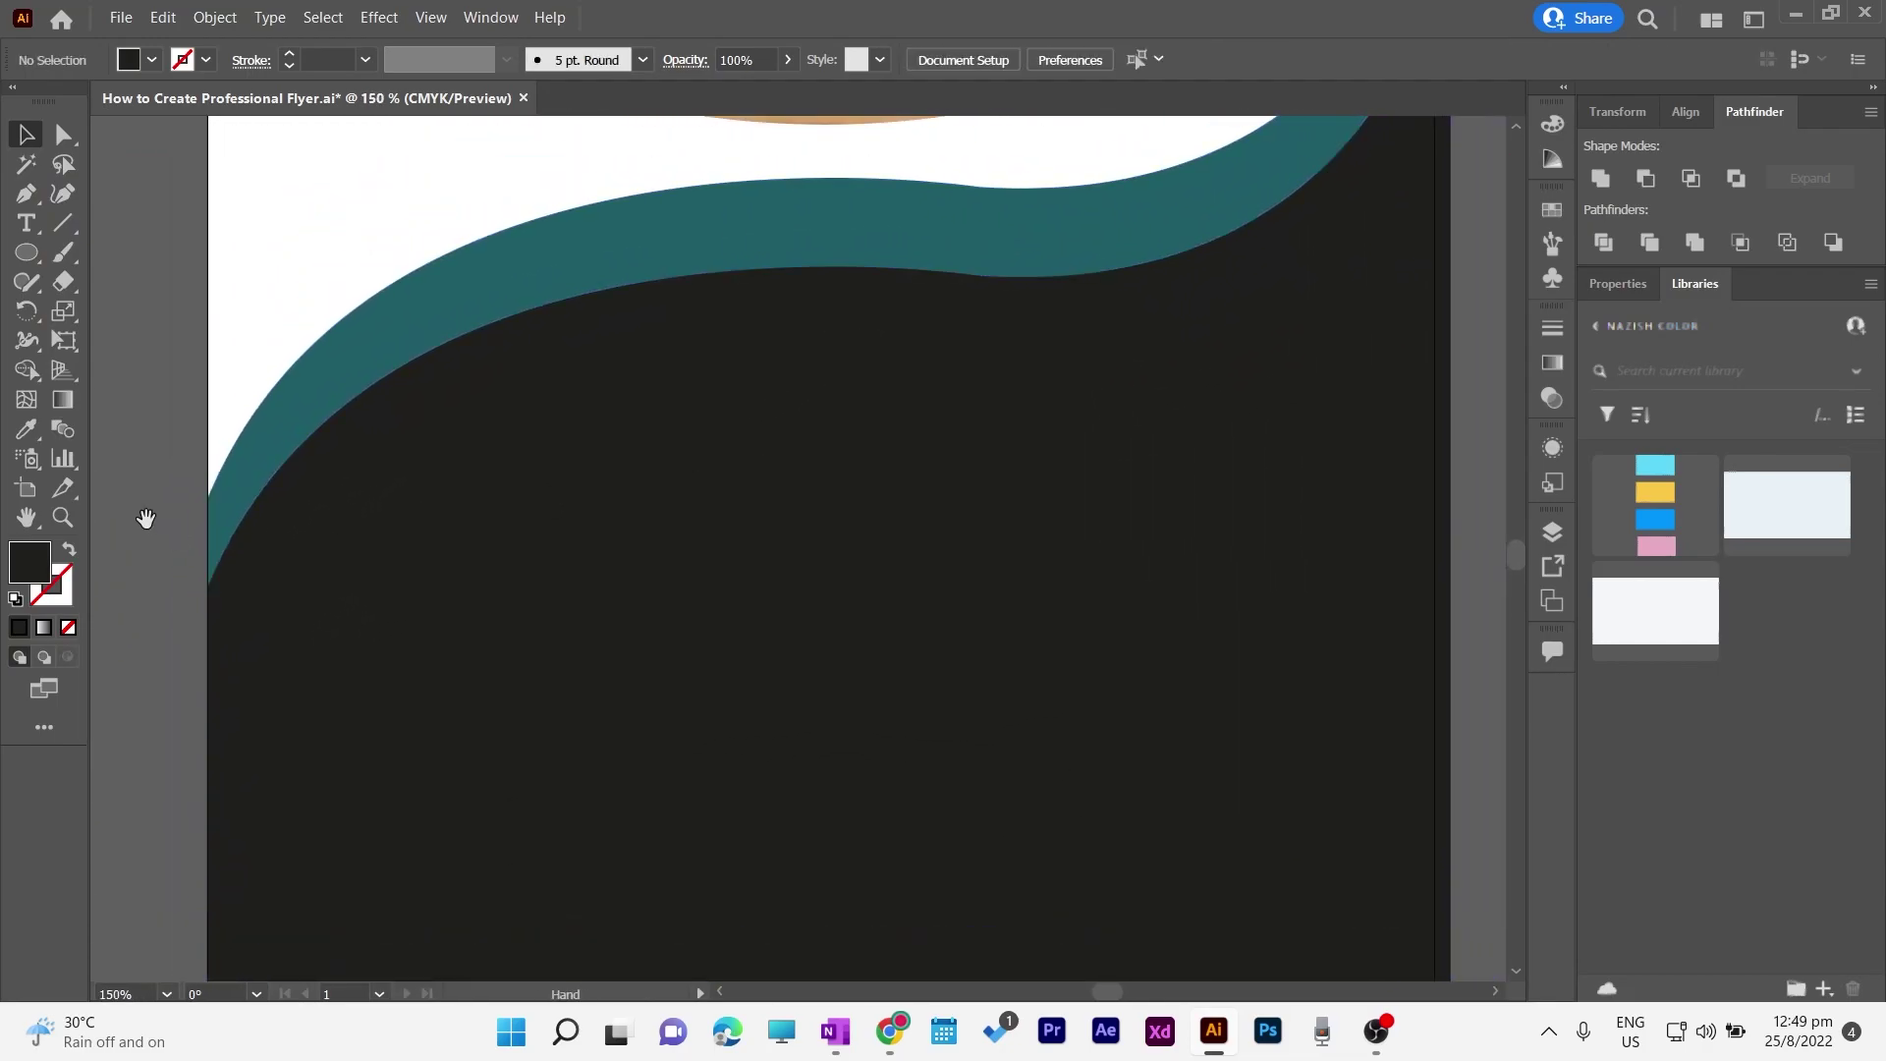
drag(148, 521, 362, 370)
click(70, 553)
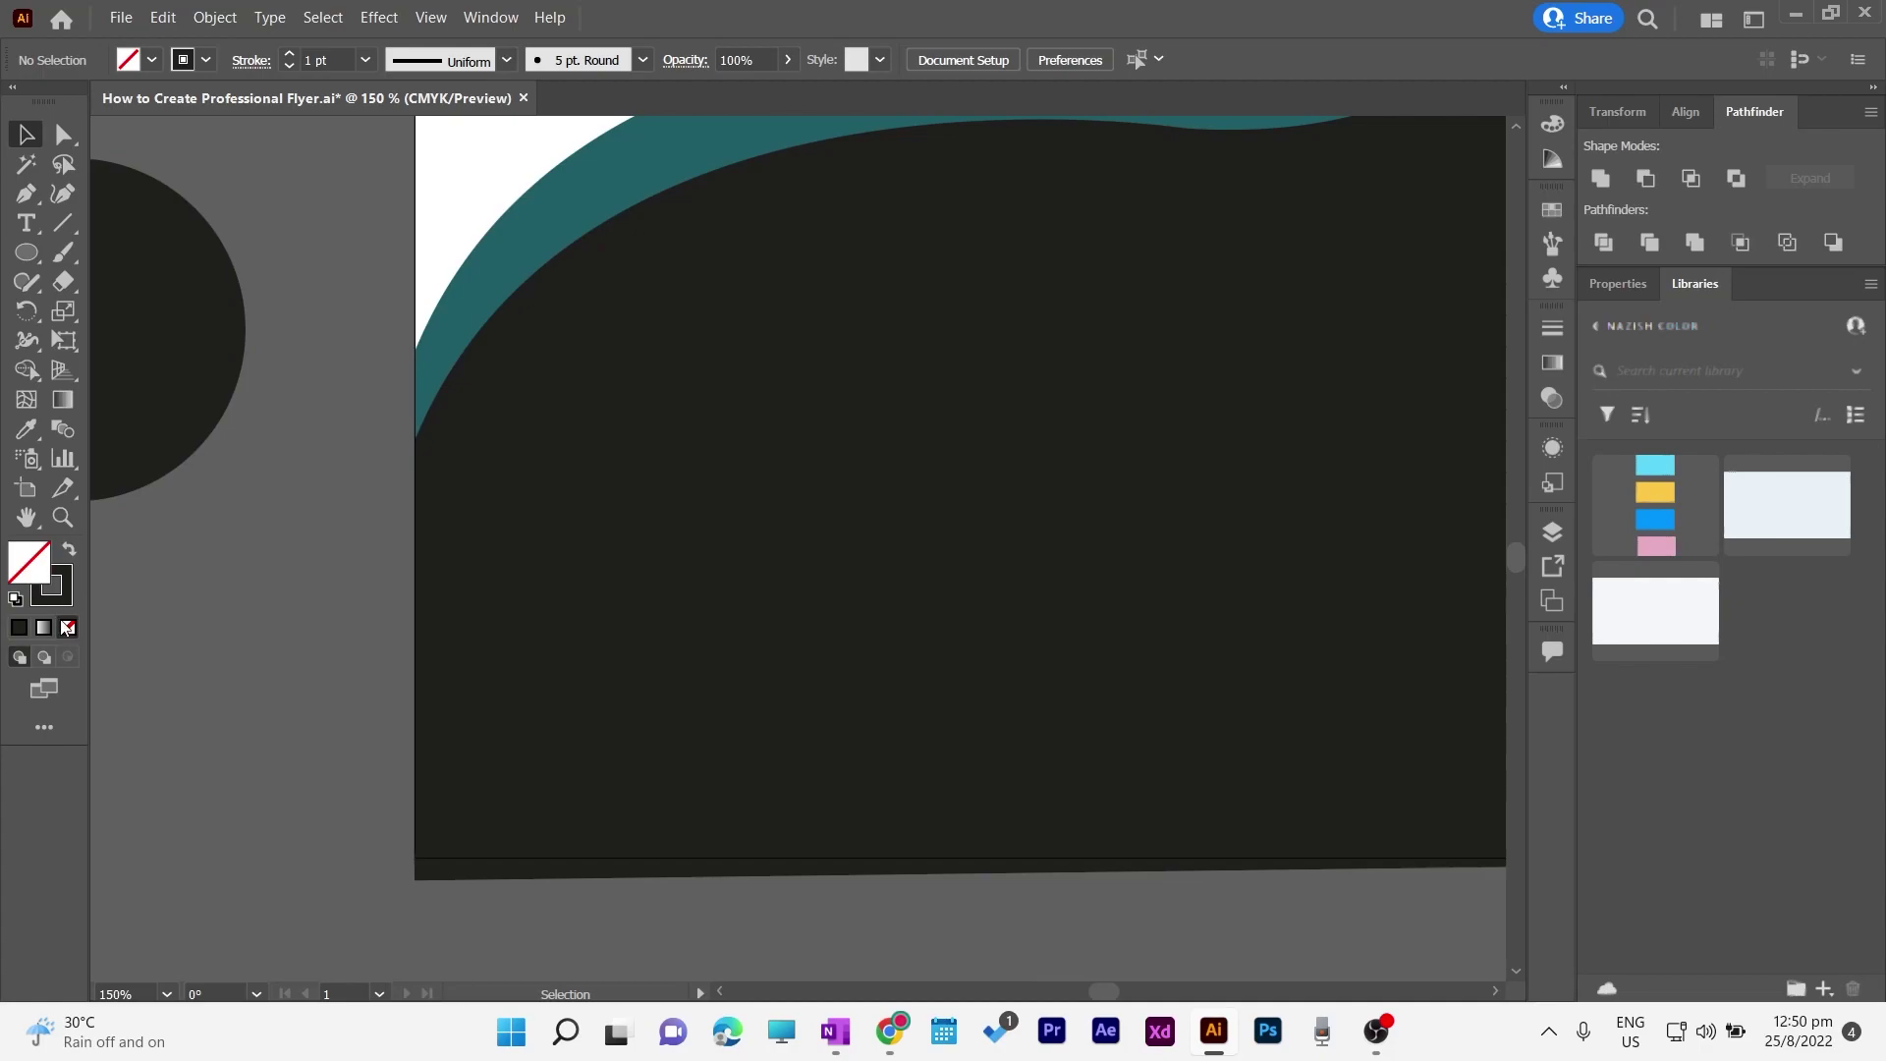
click(153, 60)
click(51, 102)
click(164, 403)
click(68, 628)
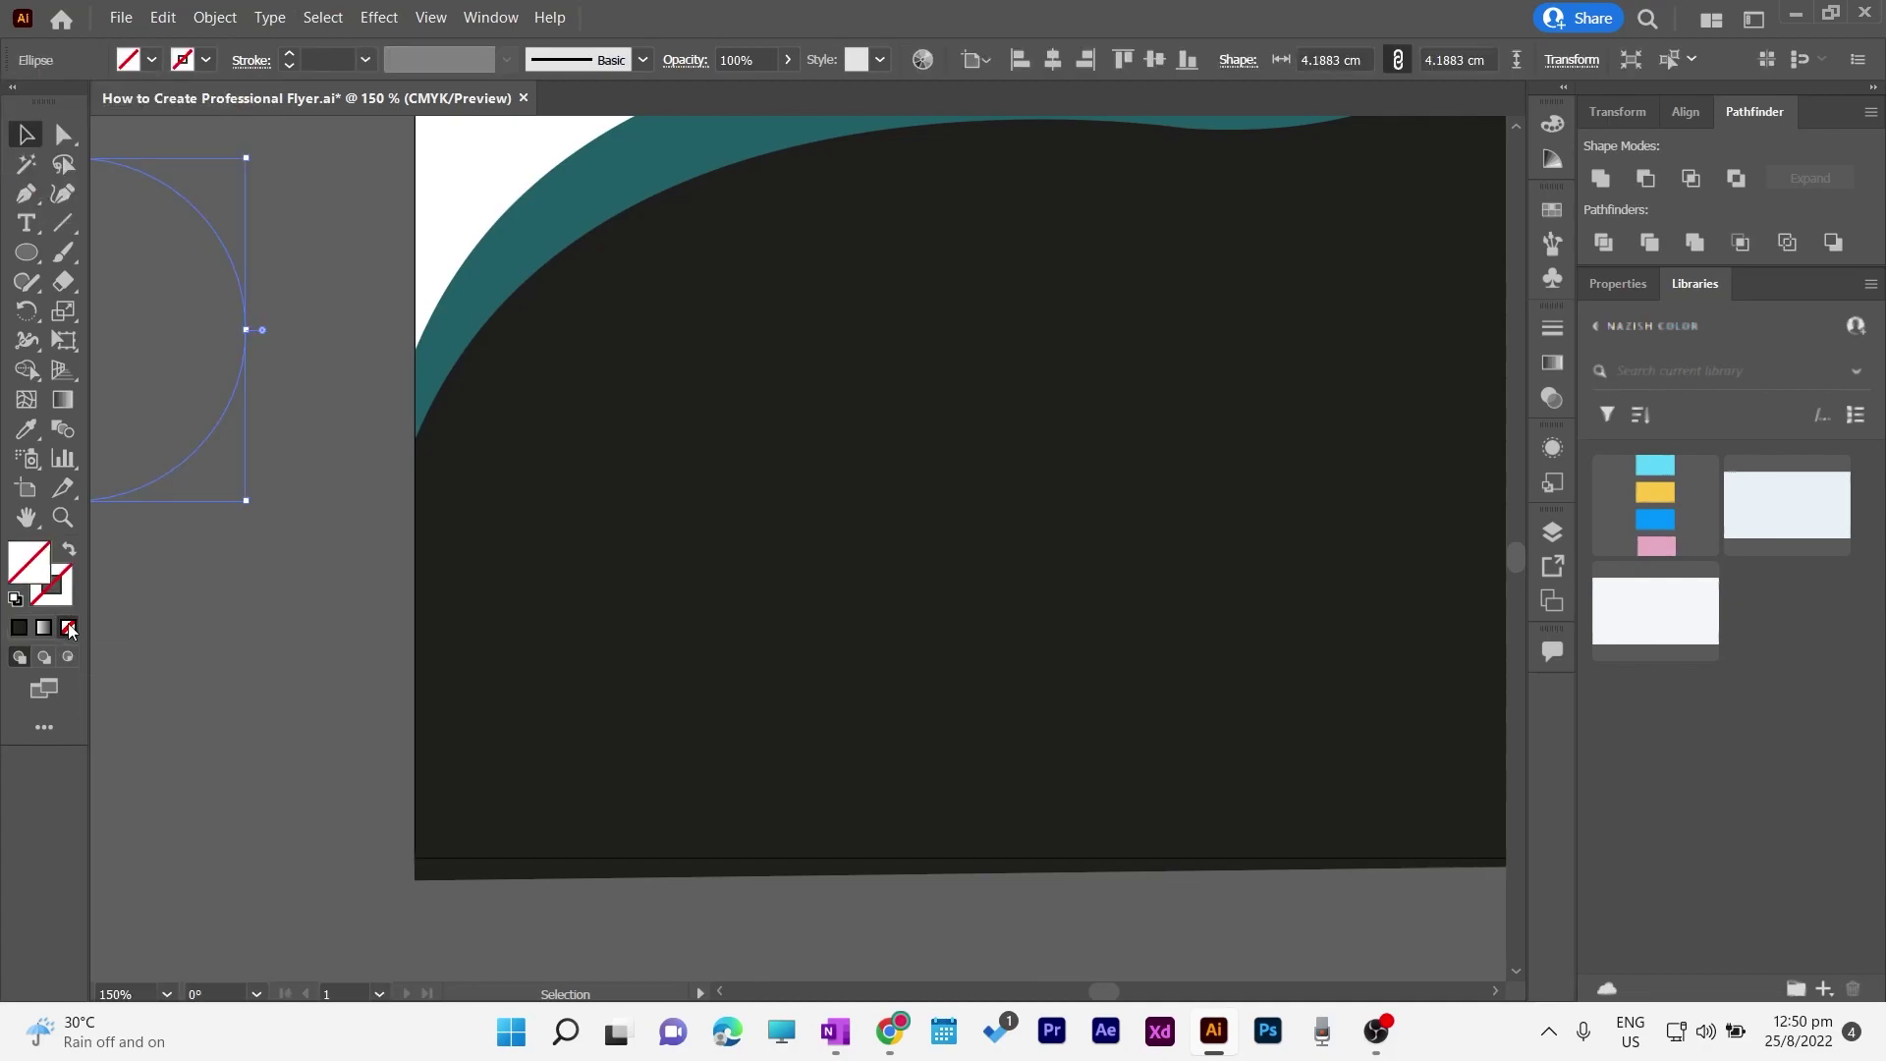
click(17, 598)
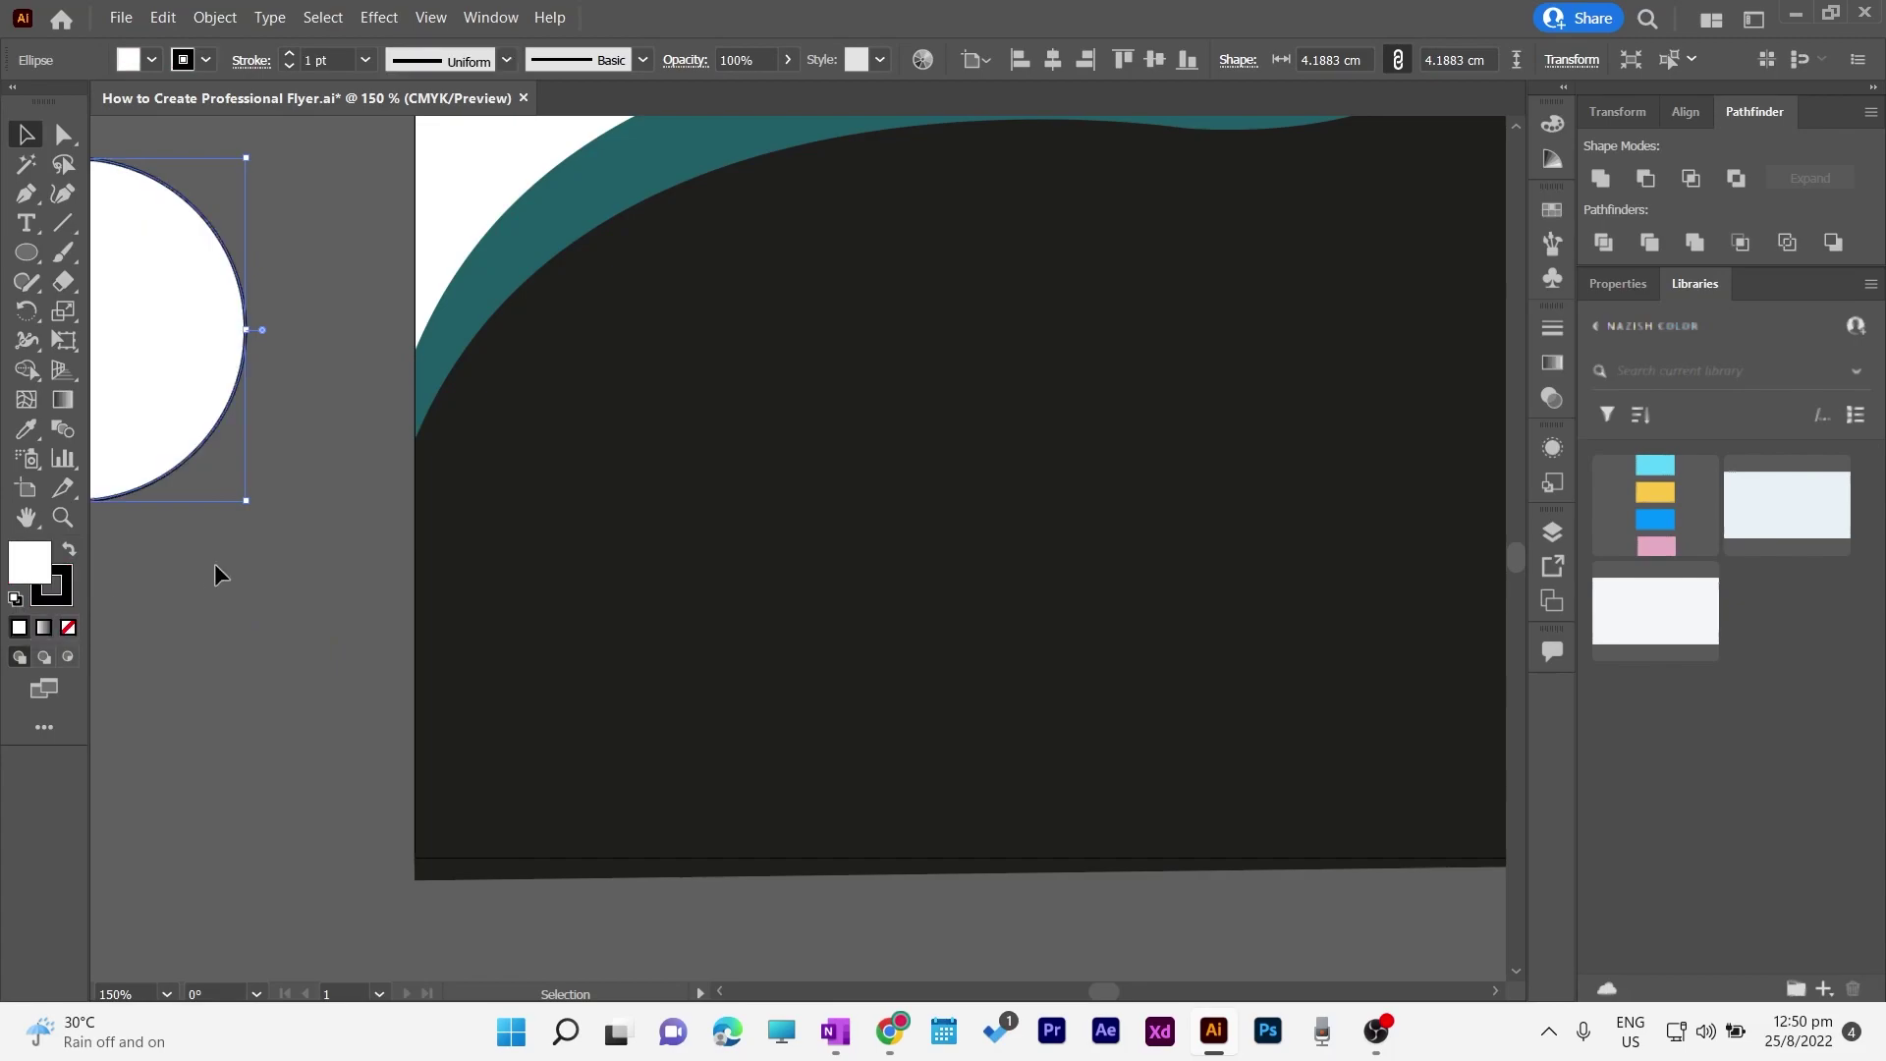
click(69, 549)
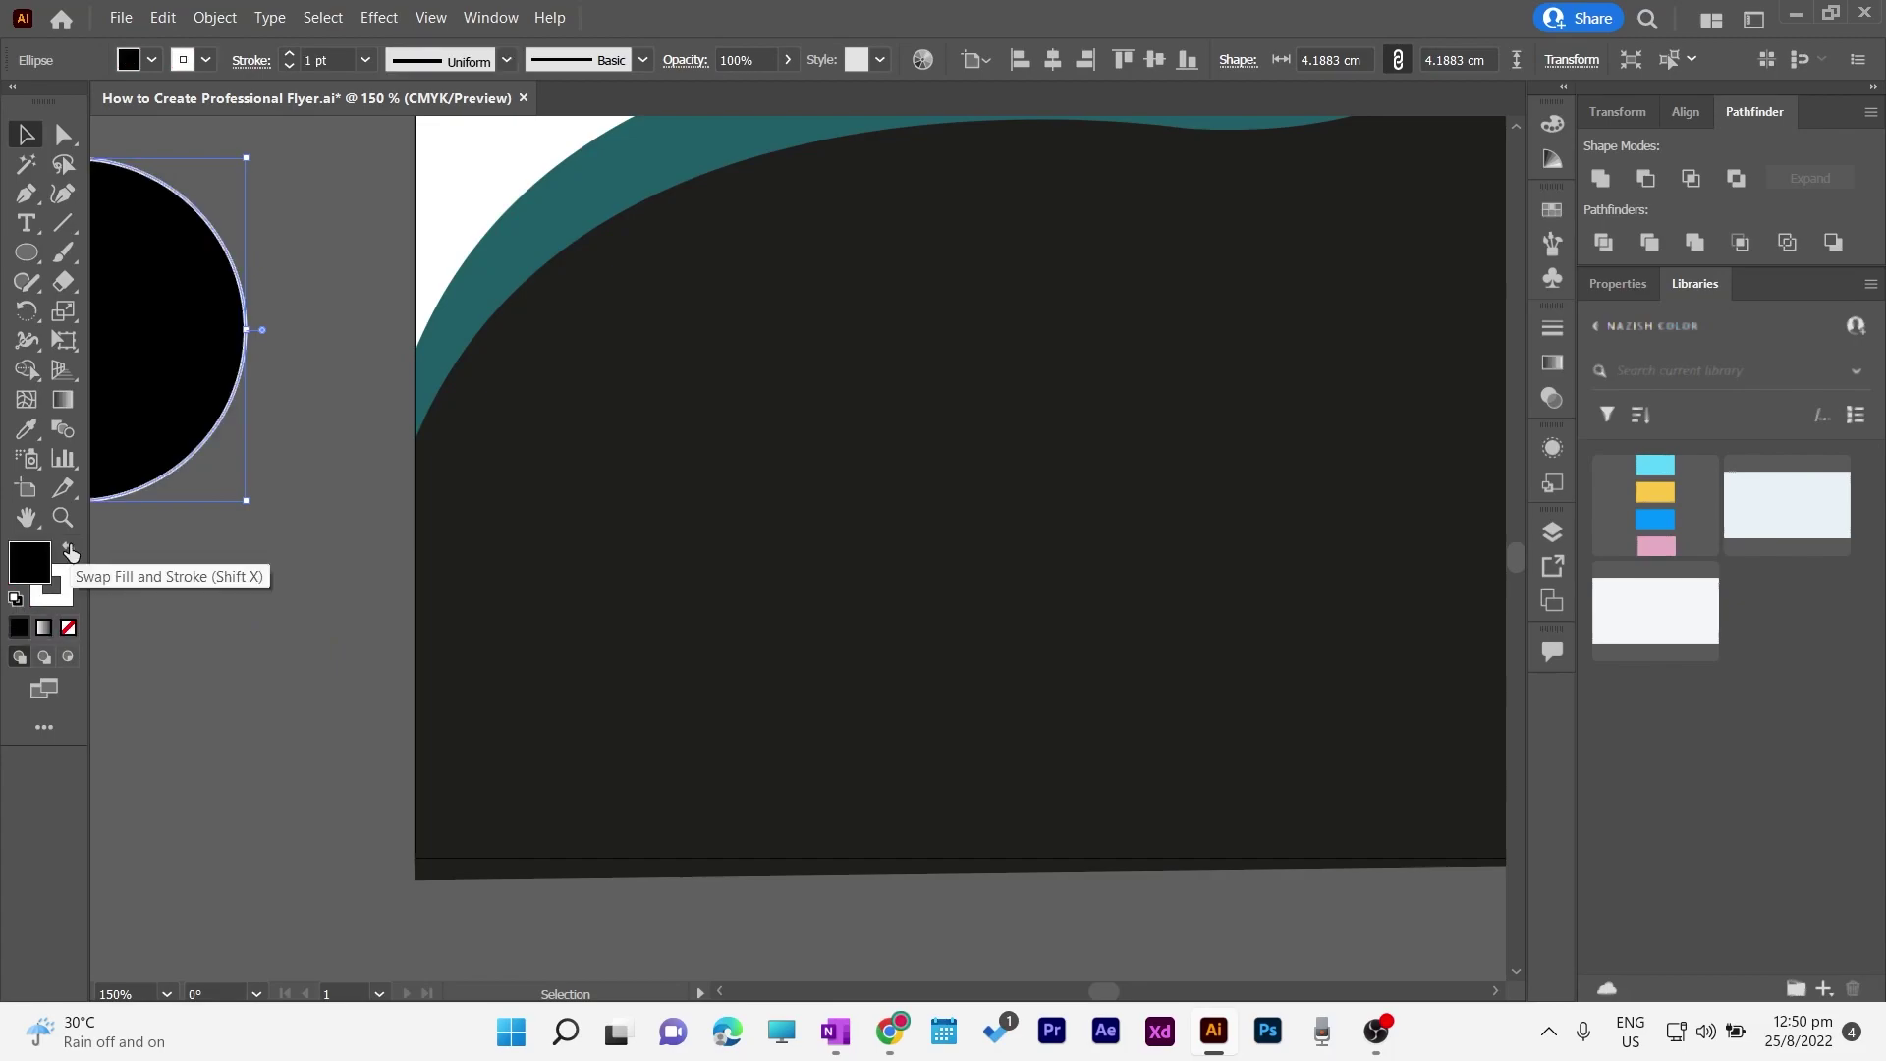
click(273, 544)
Step: Move the circle onto the flyer's dark area below the waves and scale it down to about 3.28 cm across
drag(167, 396, 854, 540)
drag(1183, 623, 948, 758)
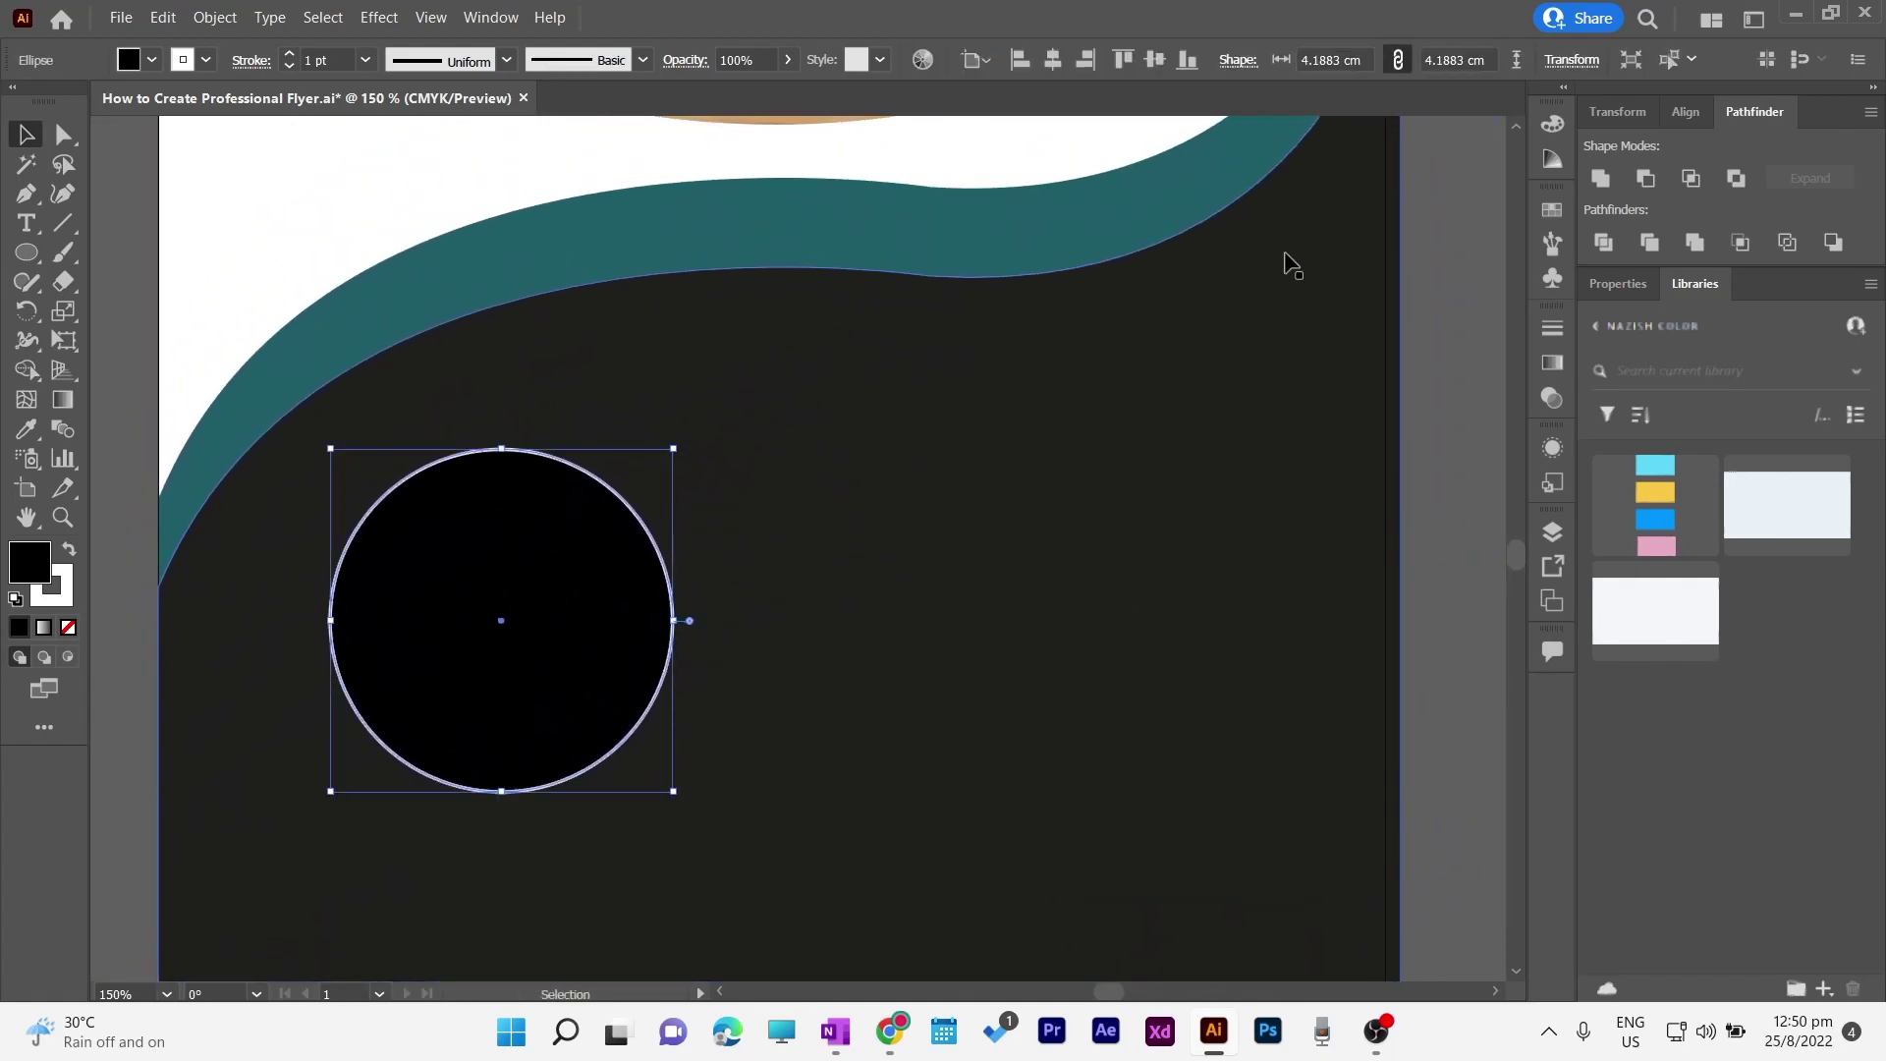
click(1470, 272)
key(ctrl+minus)
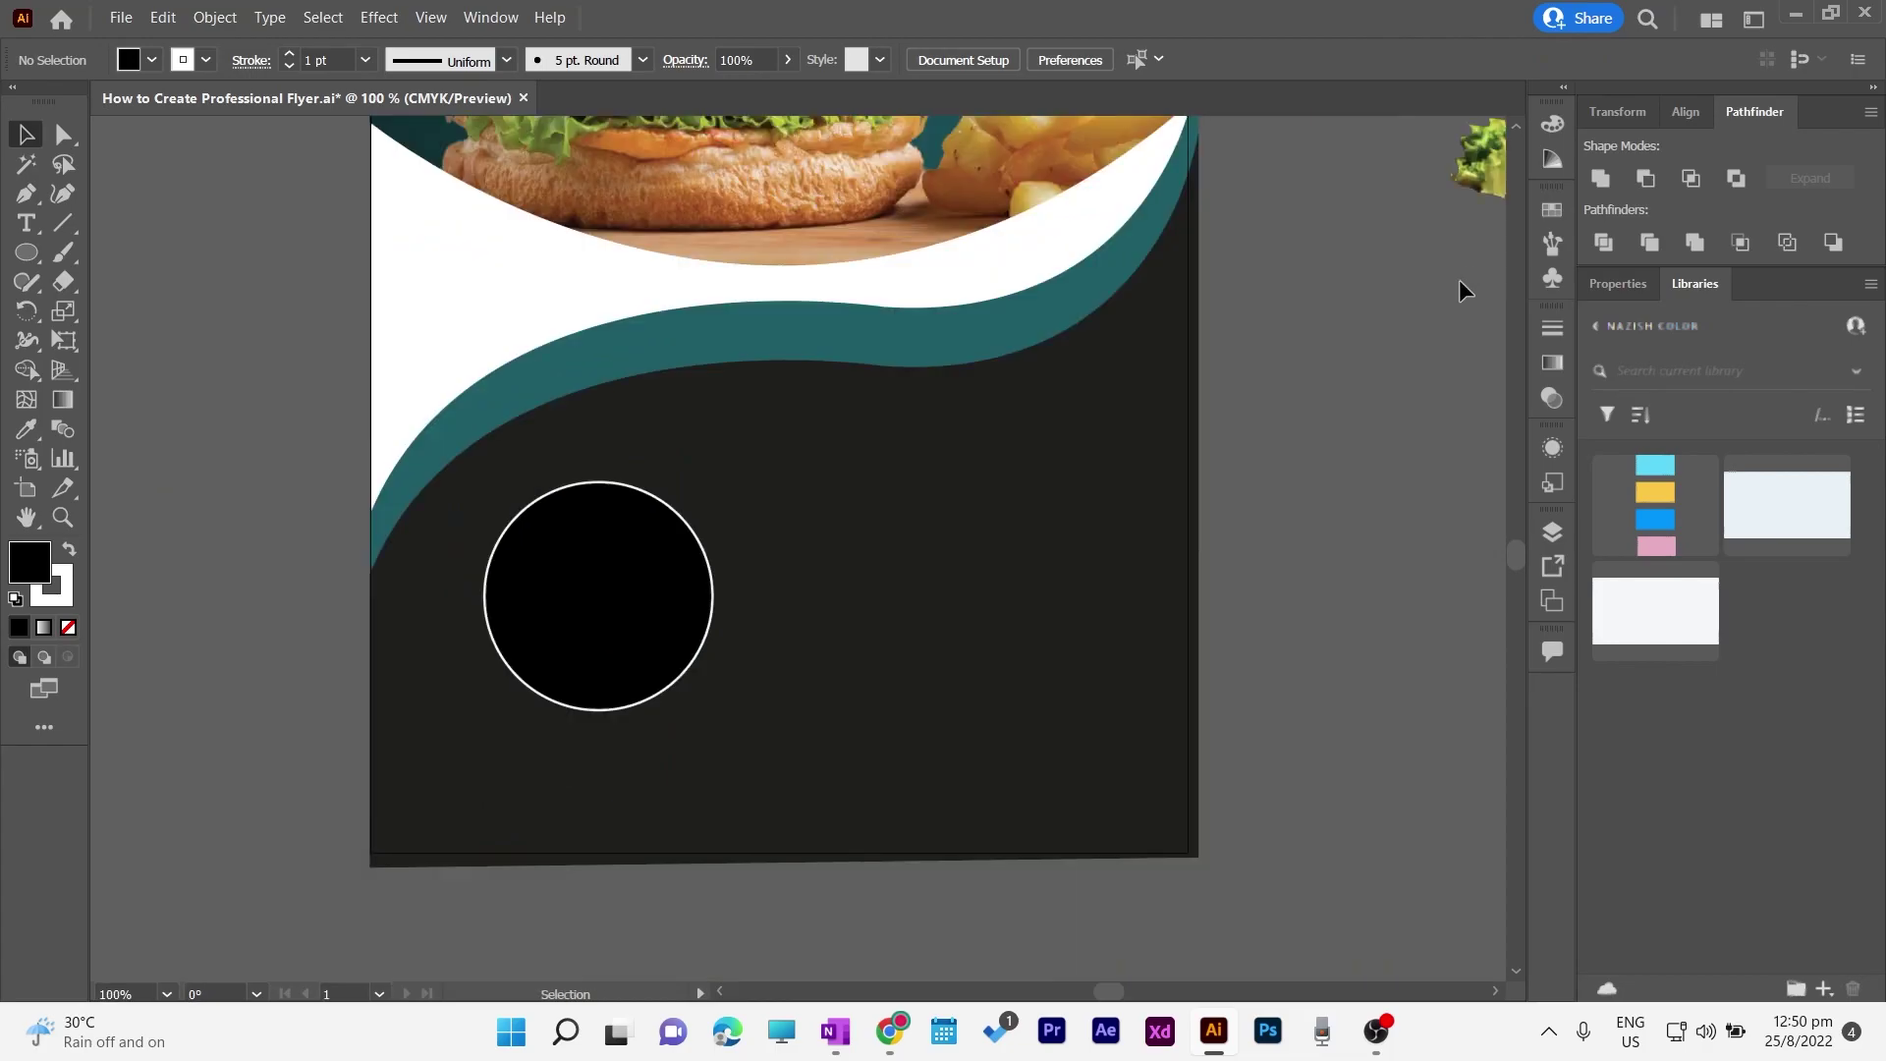
drag(648, 589, 649, 572)
drag(714, 465, 703, 514)
mouse_move(607, 590)
mouse_down()
mouse_move(627, 569)
mouse_move(611, 567)
mouse_up()
Step: Place the Pexels burger photo numbered 7764700 from Downloads over the dark area and shift it aside from the circle
click(121, 18)
click(127, 440)
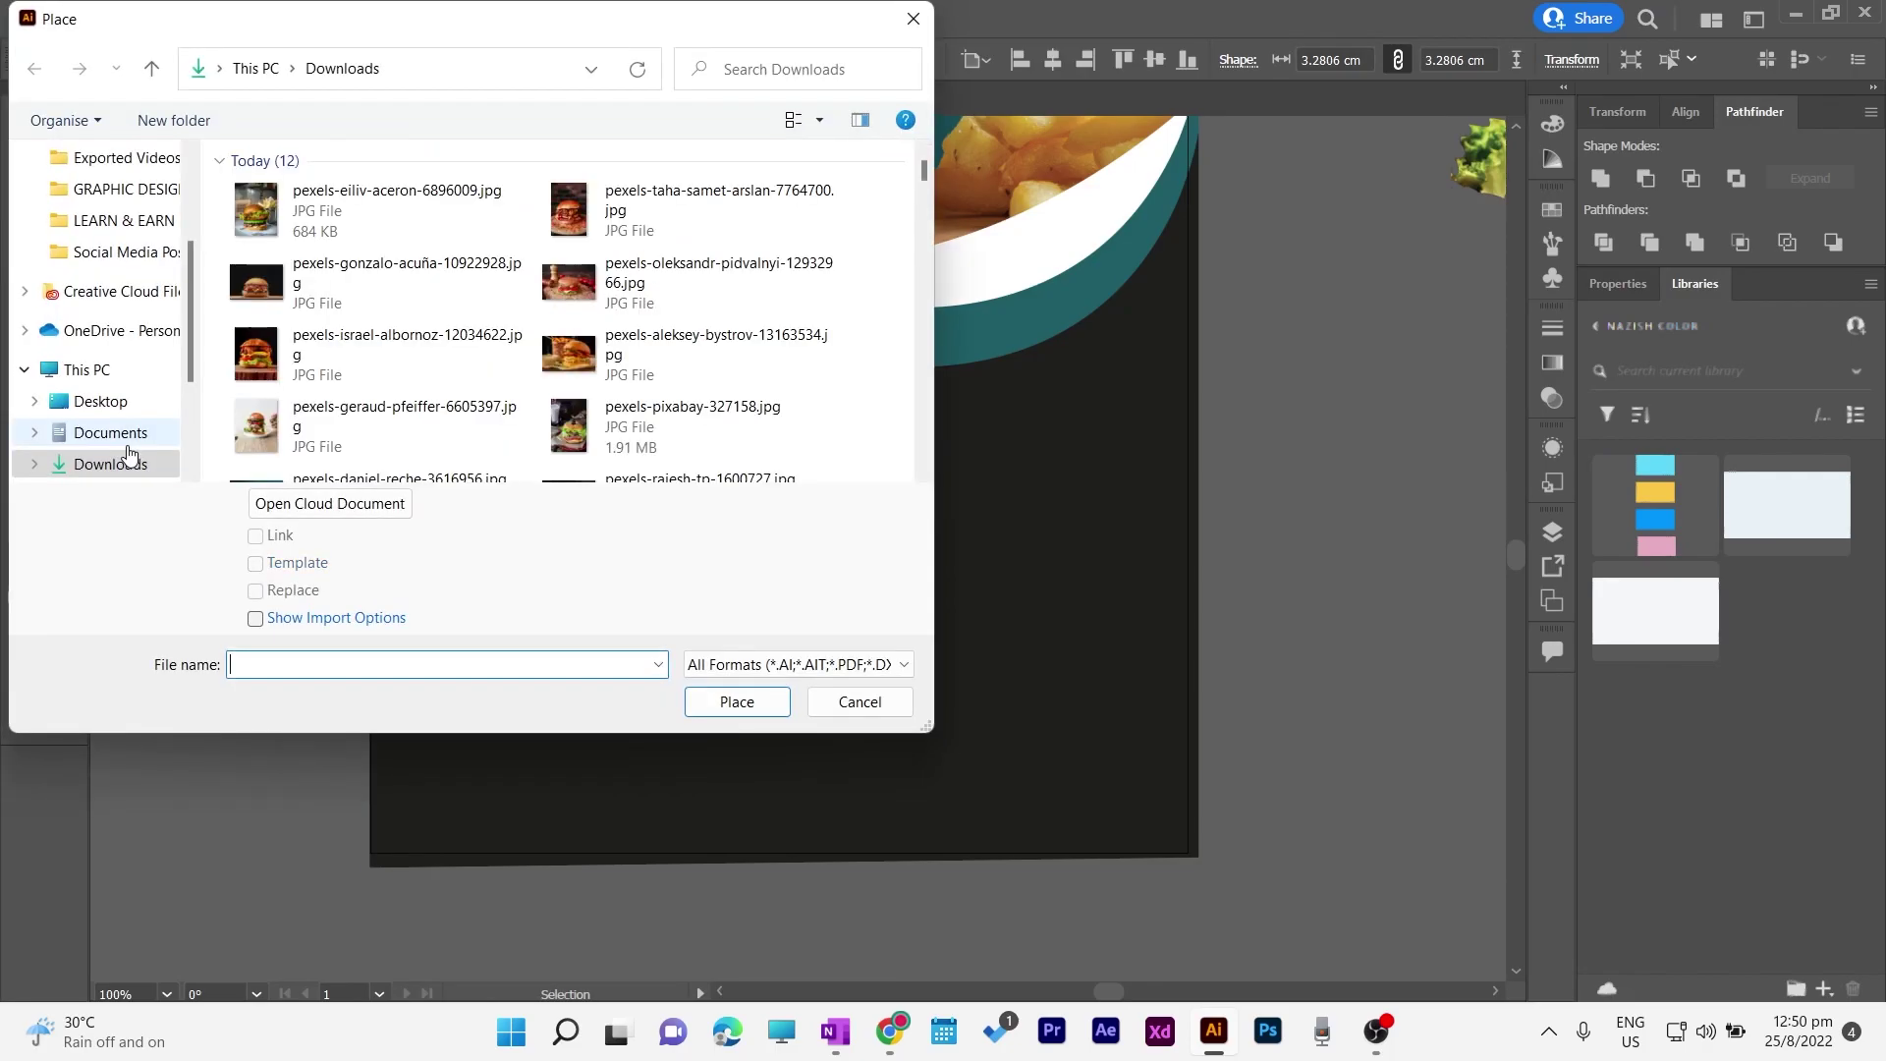
click(563, 211)
click(737, 701)
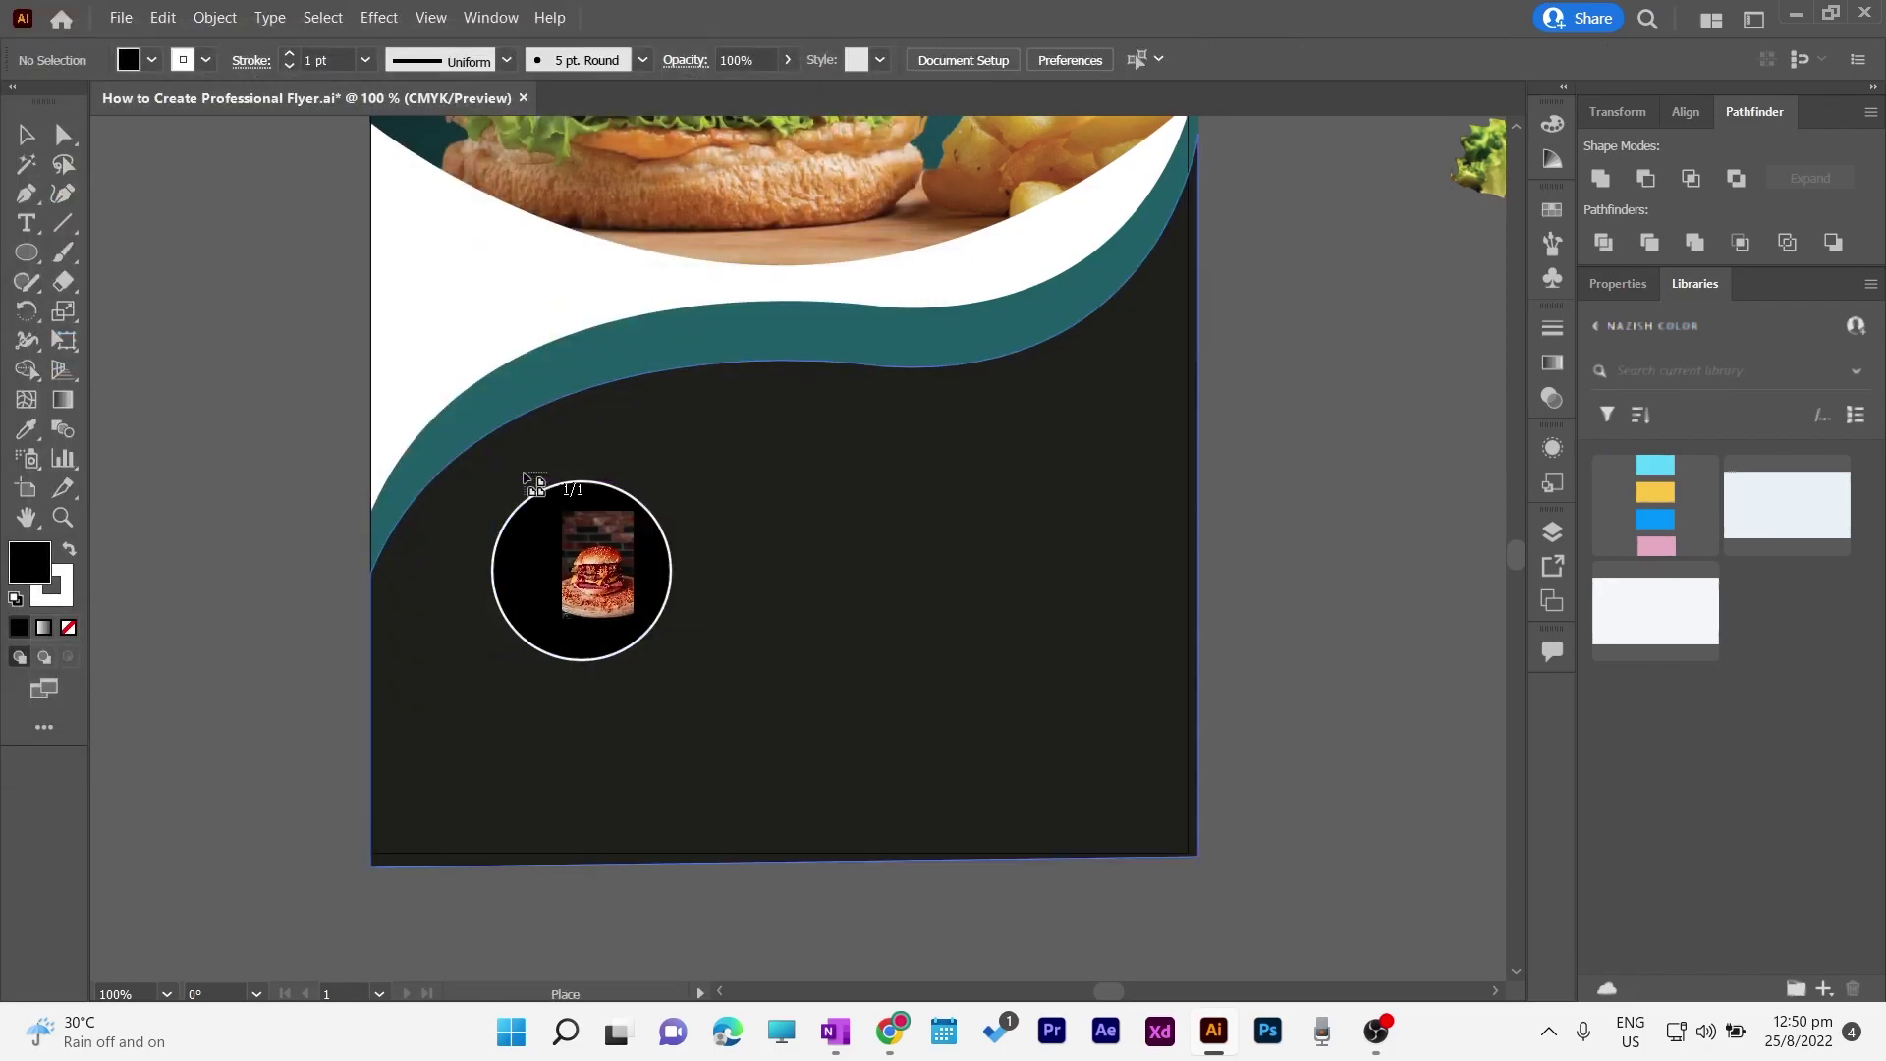
drag(476, 470, 917, 809)
drag(606, 657, 806, 568)
Step: Bring the circle to the front, position it over the burger in the photo and scale it to about 4.22 cm across
click(583, 569)
right_click(582, 569)
mouse_move(668, 455)
click(860, 454)
drag(589, 536, 800, 546)
shift+click(863, 496)
drag(880, 481, 961, 428)
drag(822, 514, 790, 548)
click(877, 390)
drag(893, 377, 916, 358)
drag(837, 416, 825, 410)
Step: Make a clipping mask from the circle and photo, and move the clip group to the left part of the dark area
shift+click(761, 604)
right_click(761, 609)
click(830, 823)
drag(859, 603, 656, 569)
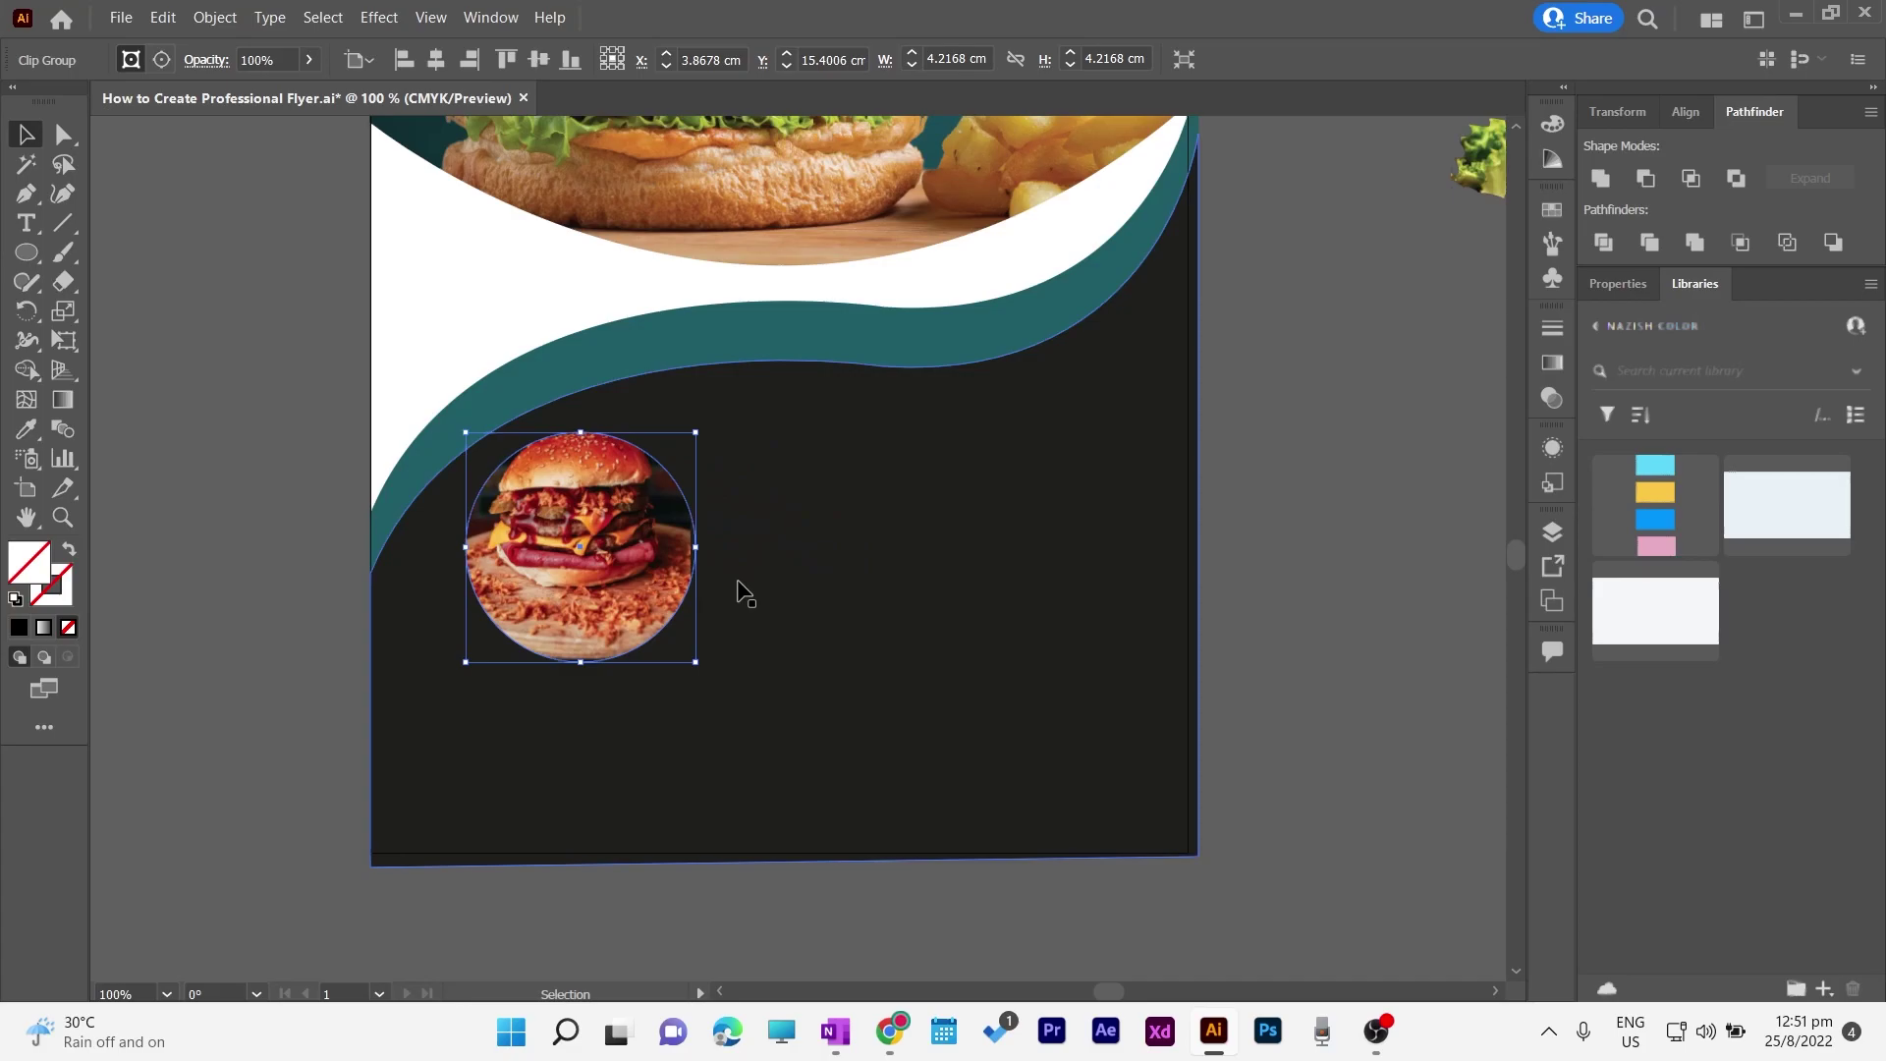
Step: Try a white stroke on the circular burger photo and remove it again
click(15, 599)
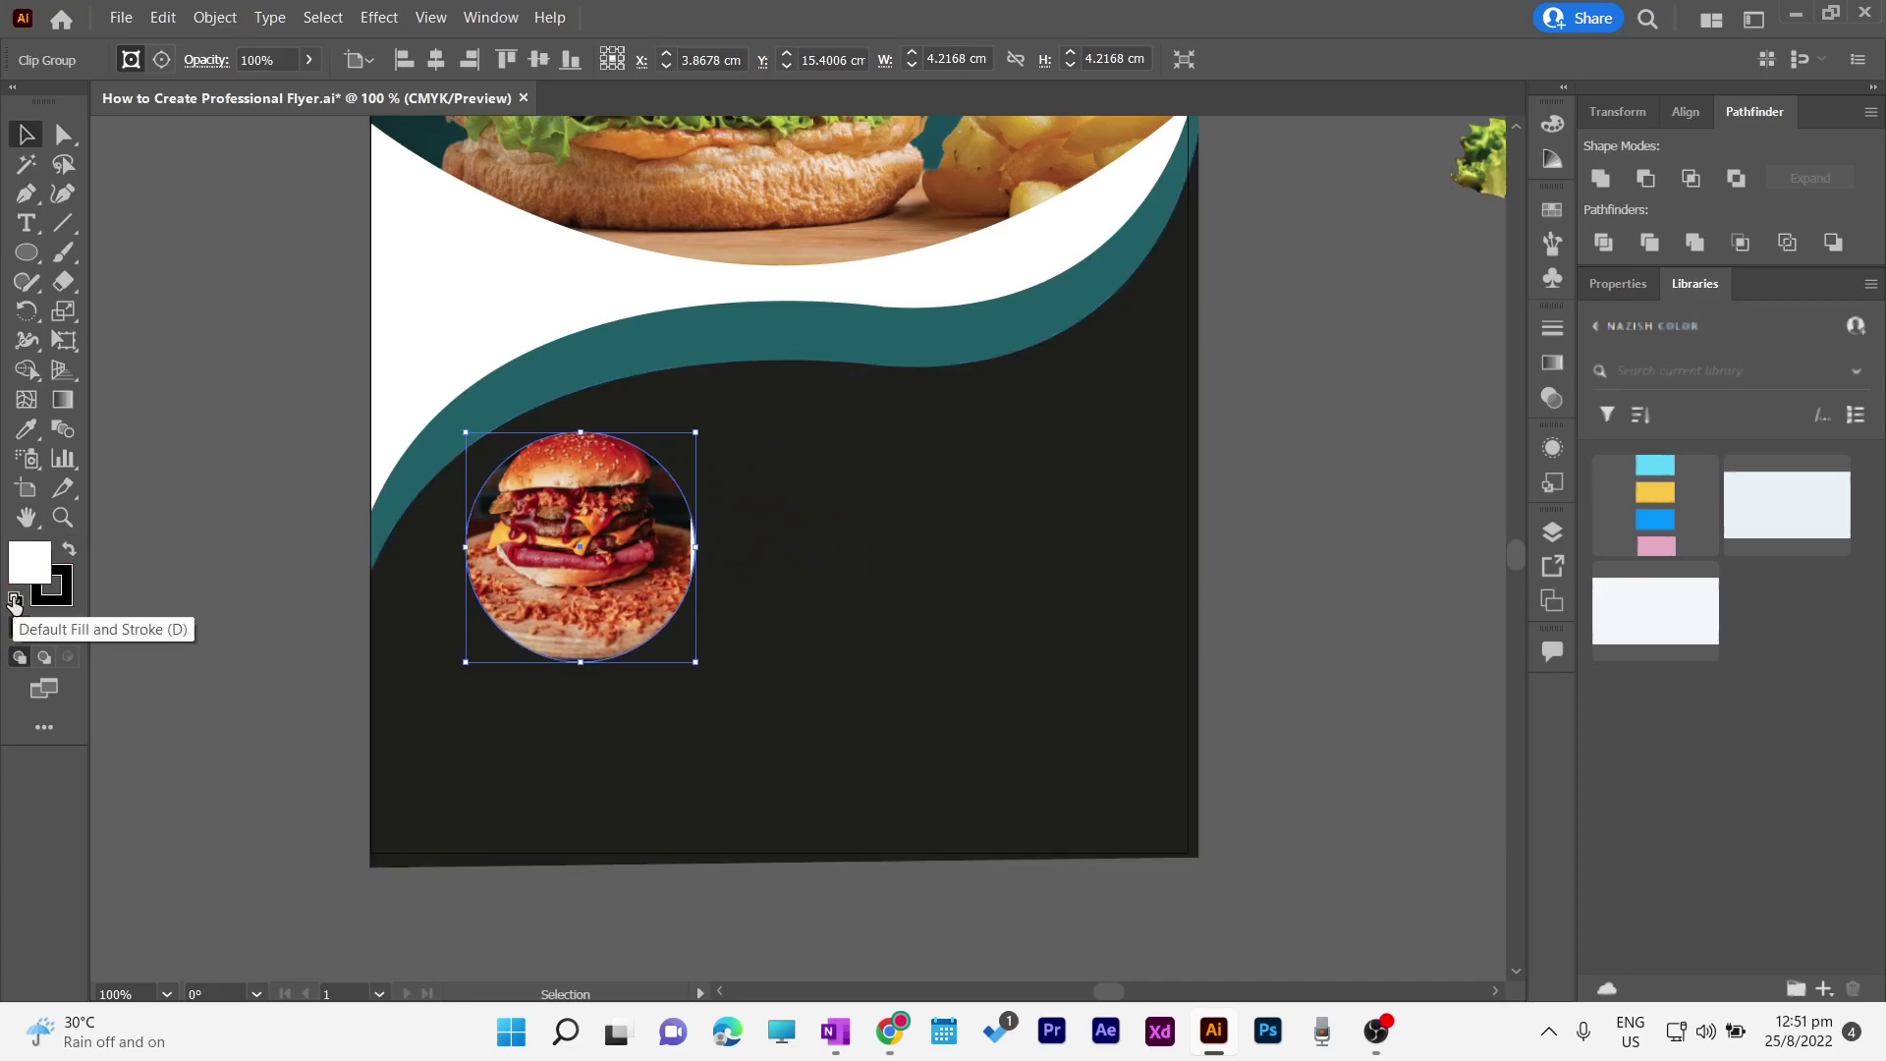
click(61, 596)
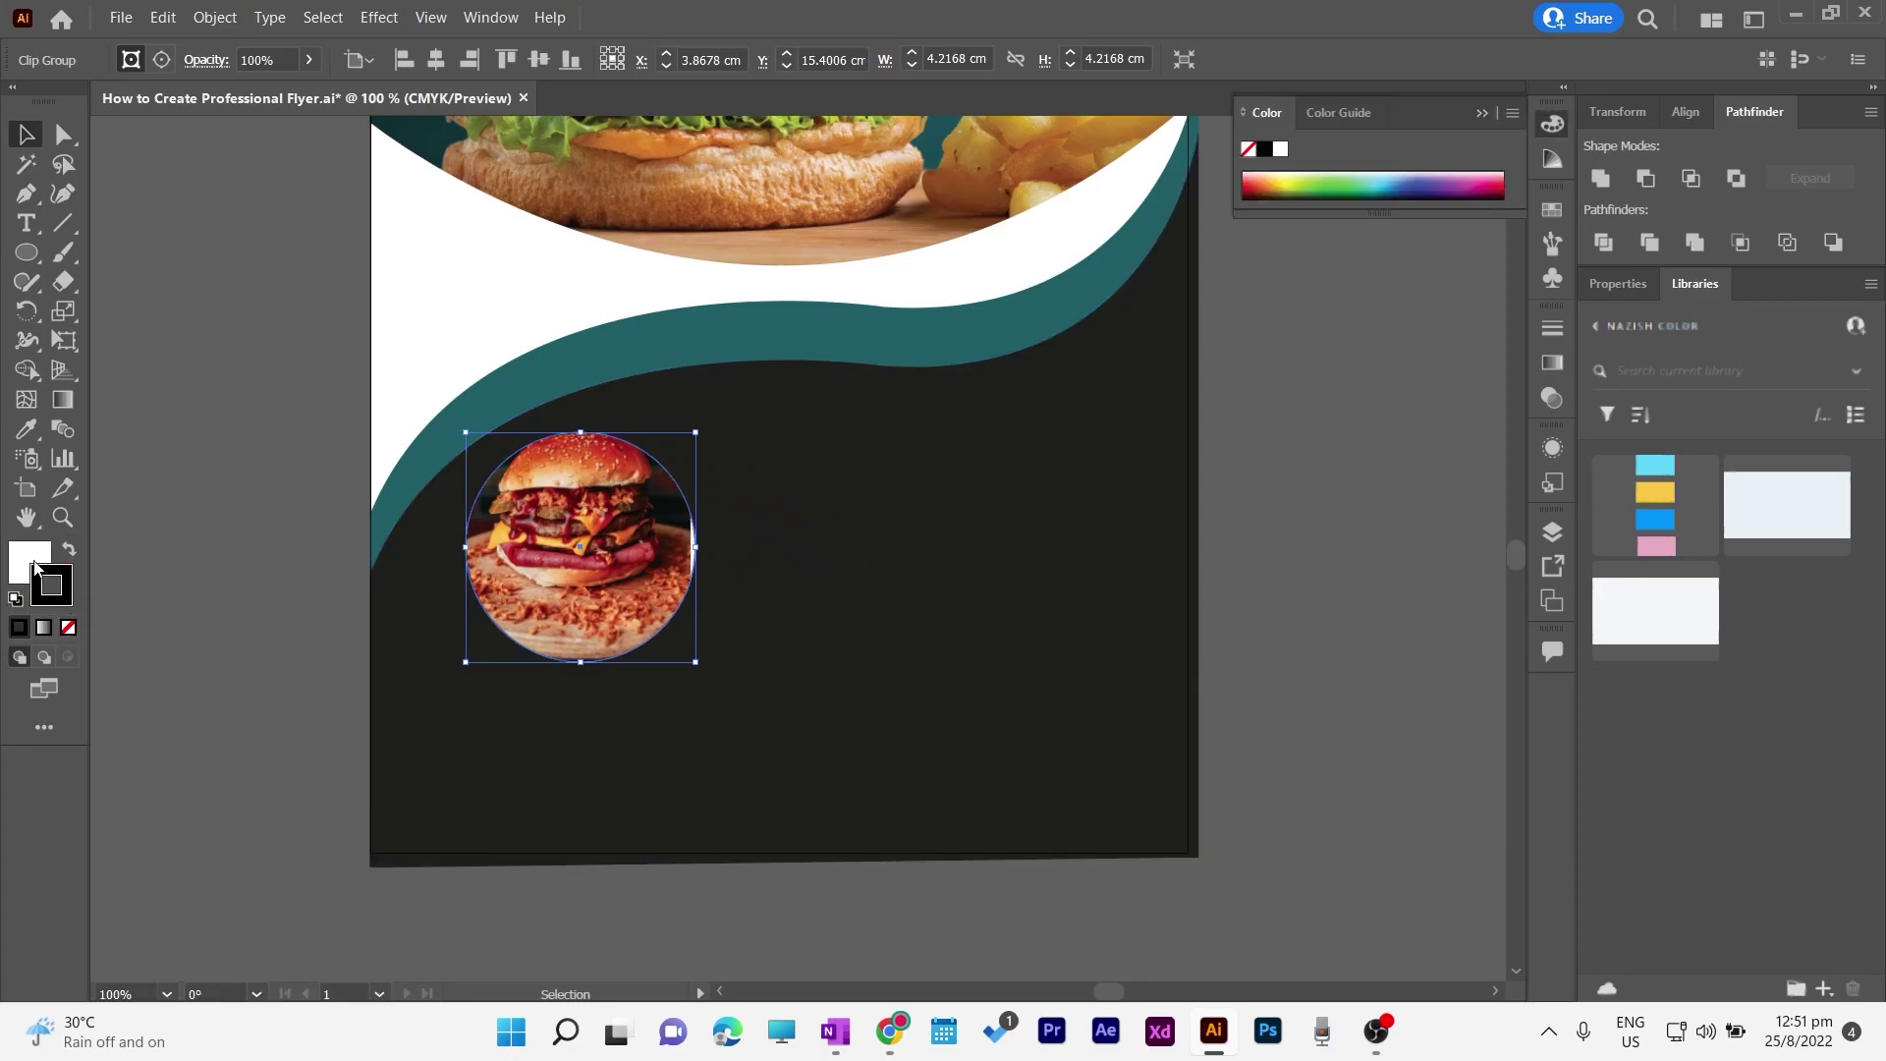
key(shift+x)
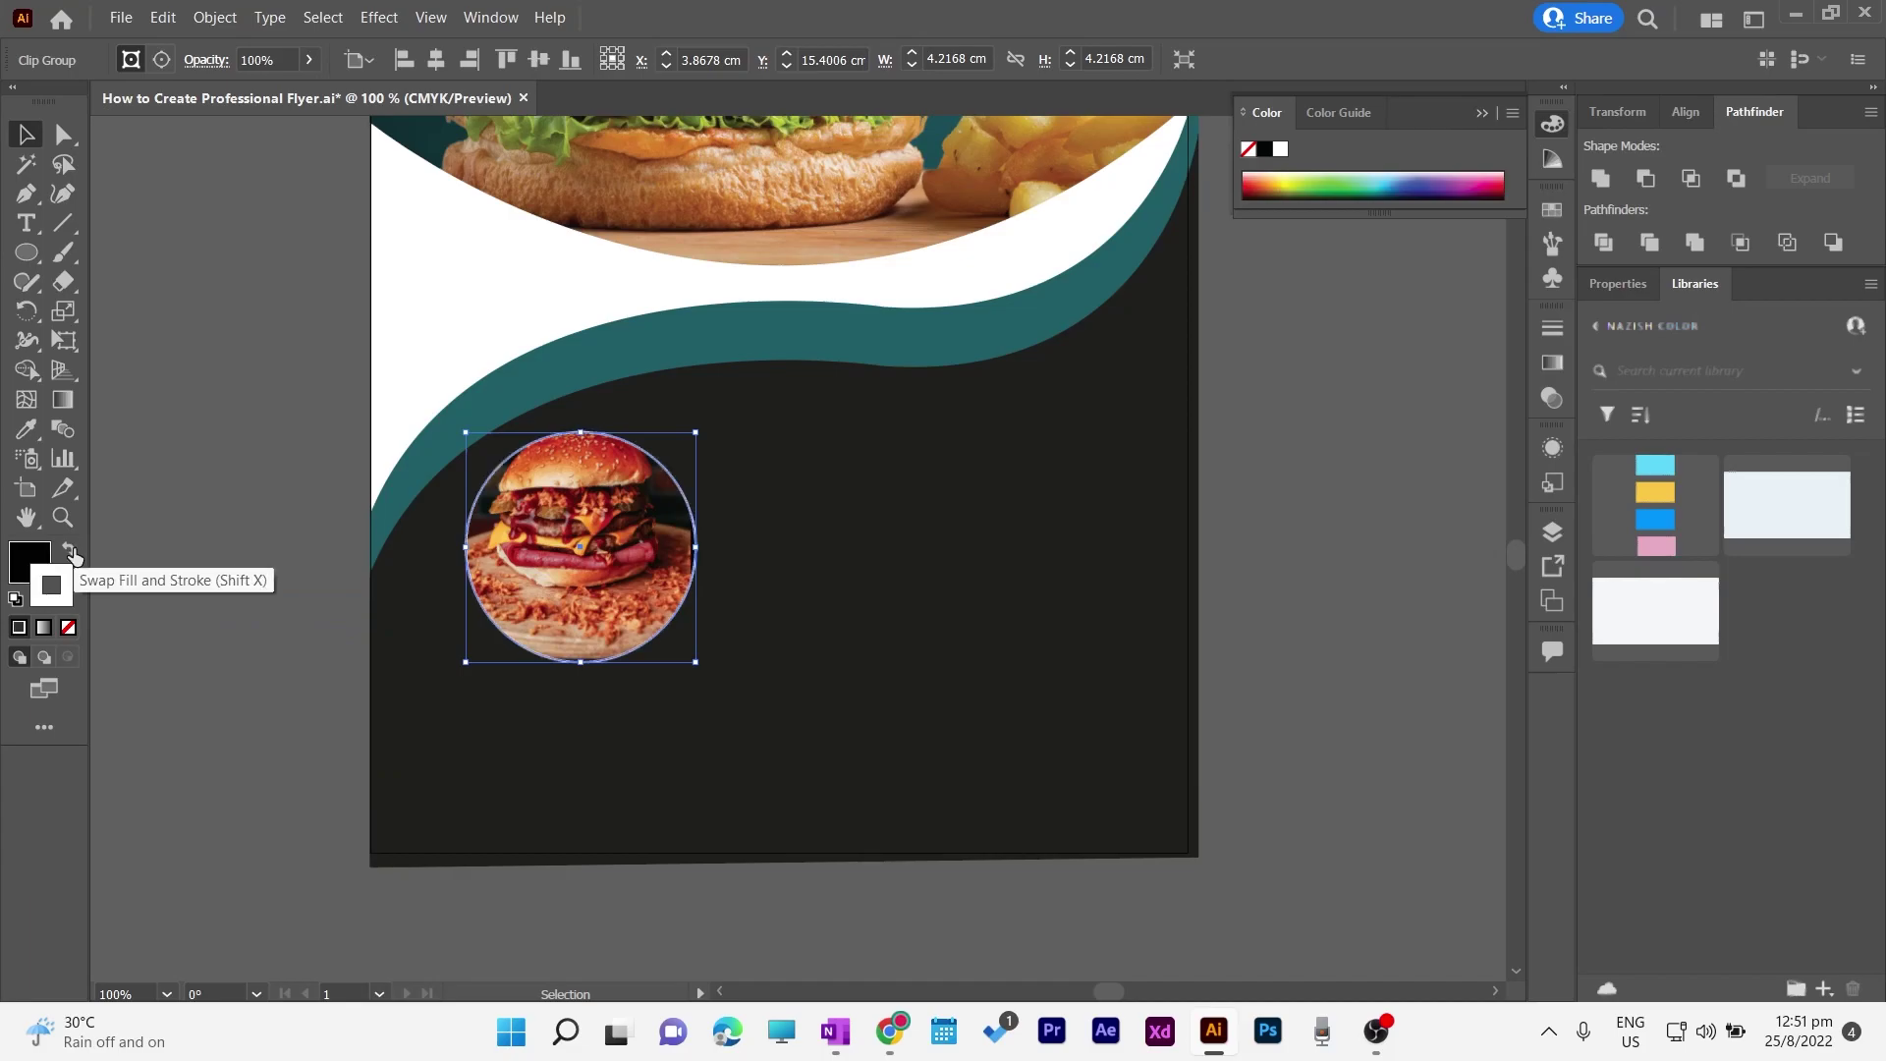
click(234, 505)
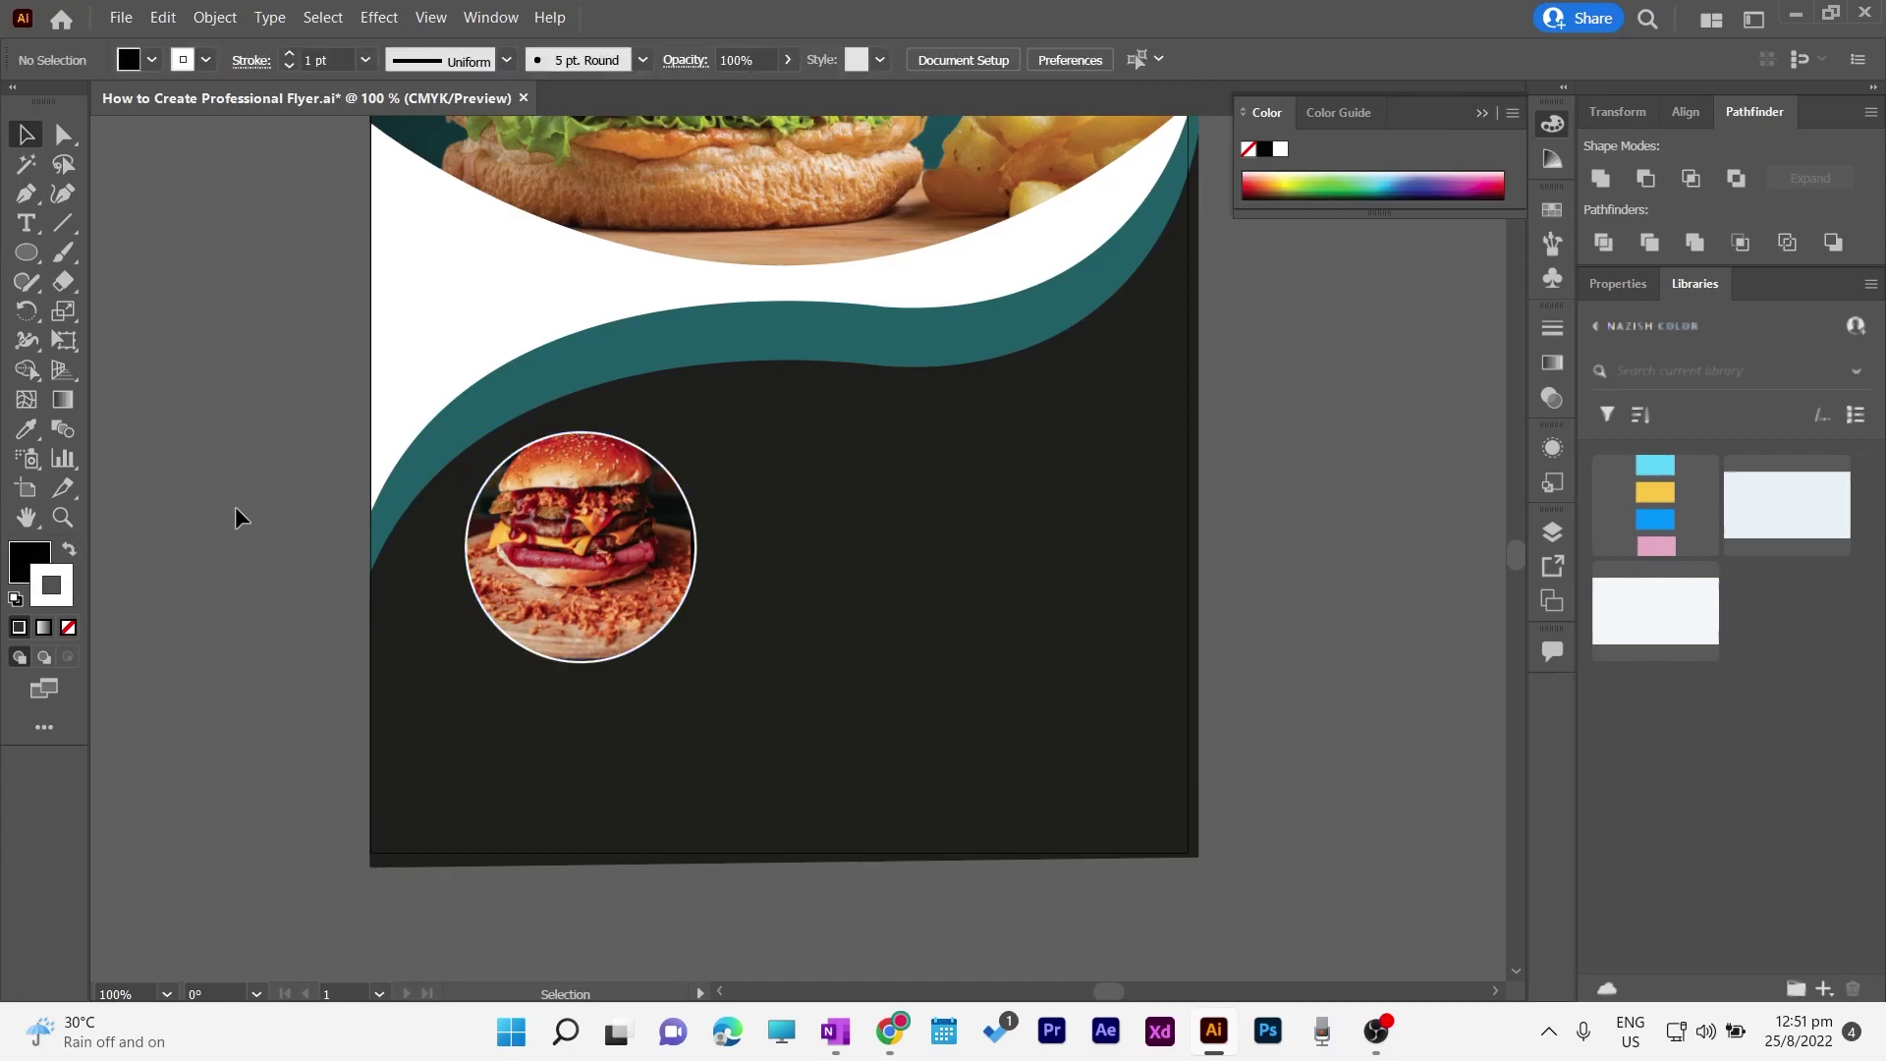
click(570, 556)
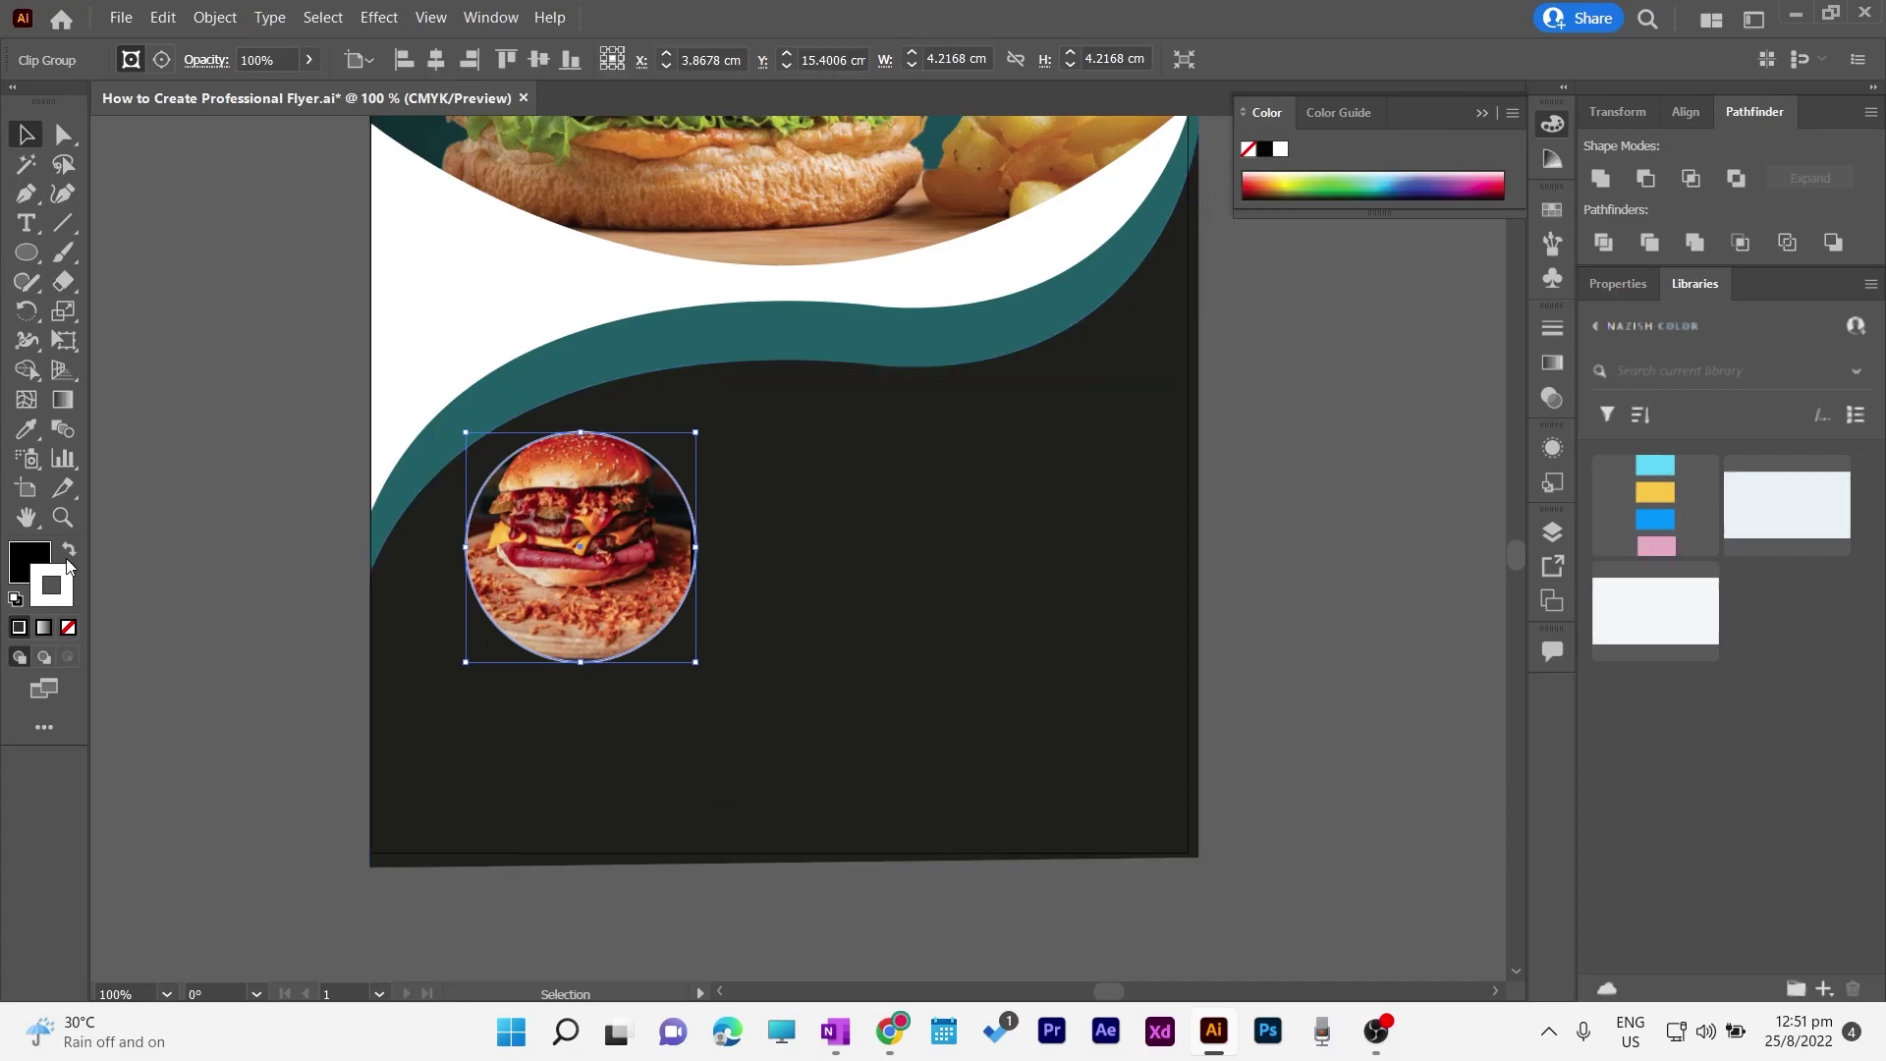
click(68, 628)
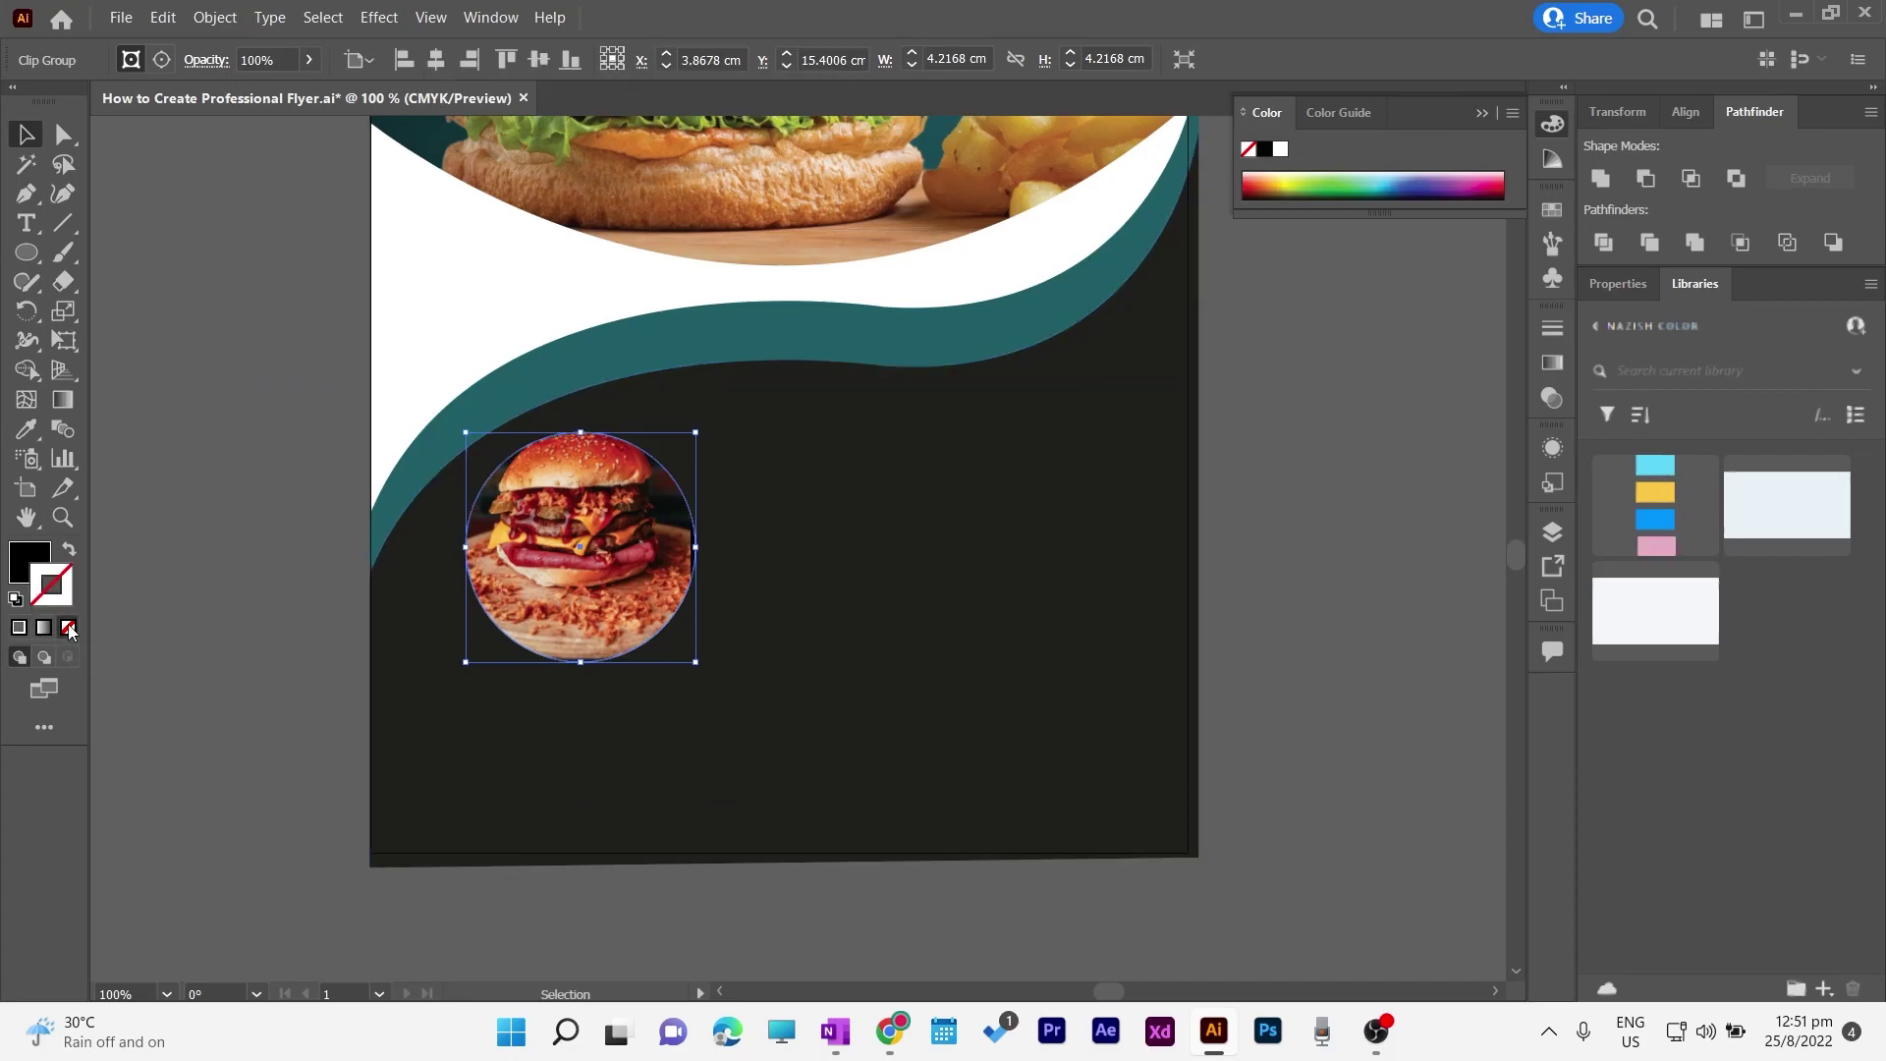
Step: Give the circular burger photo a white stroke with a weight of 2 pt and deselect it
click(15, 598)
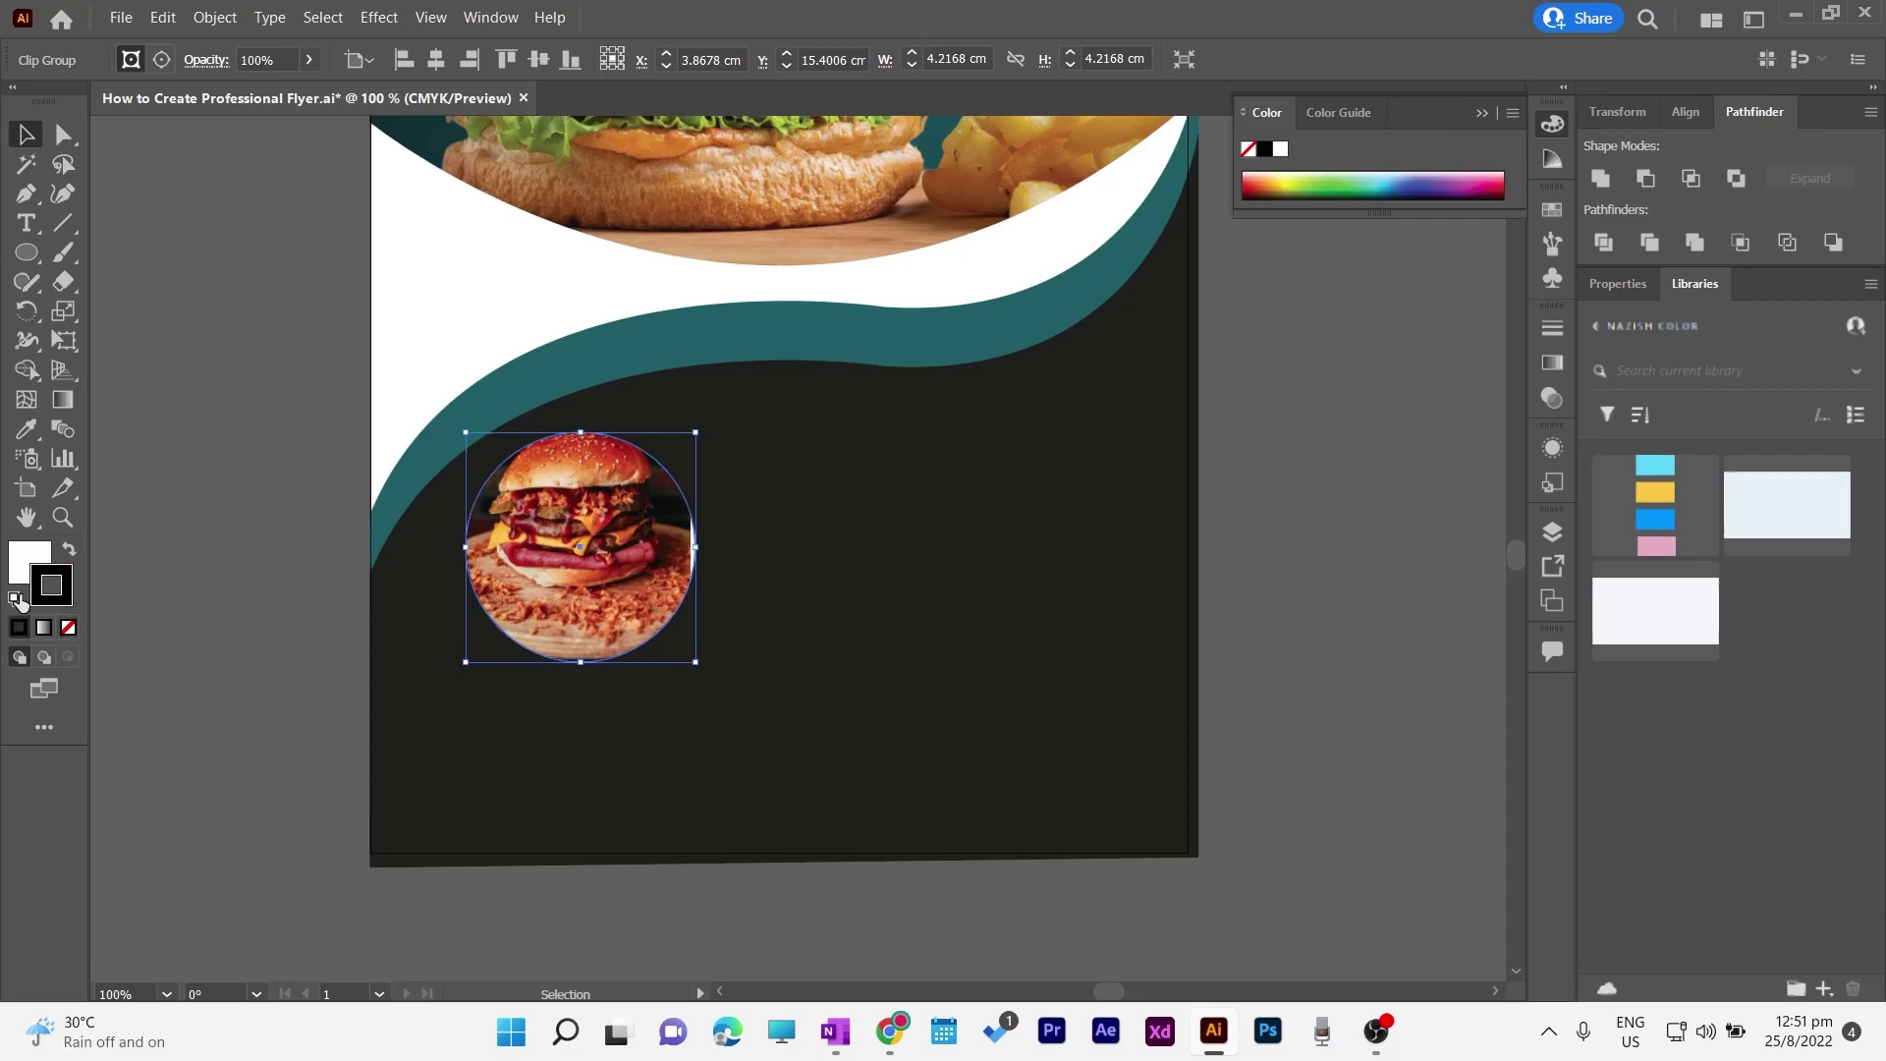
click(69, 550)
click(1616, 112)
click(1692, 112)
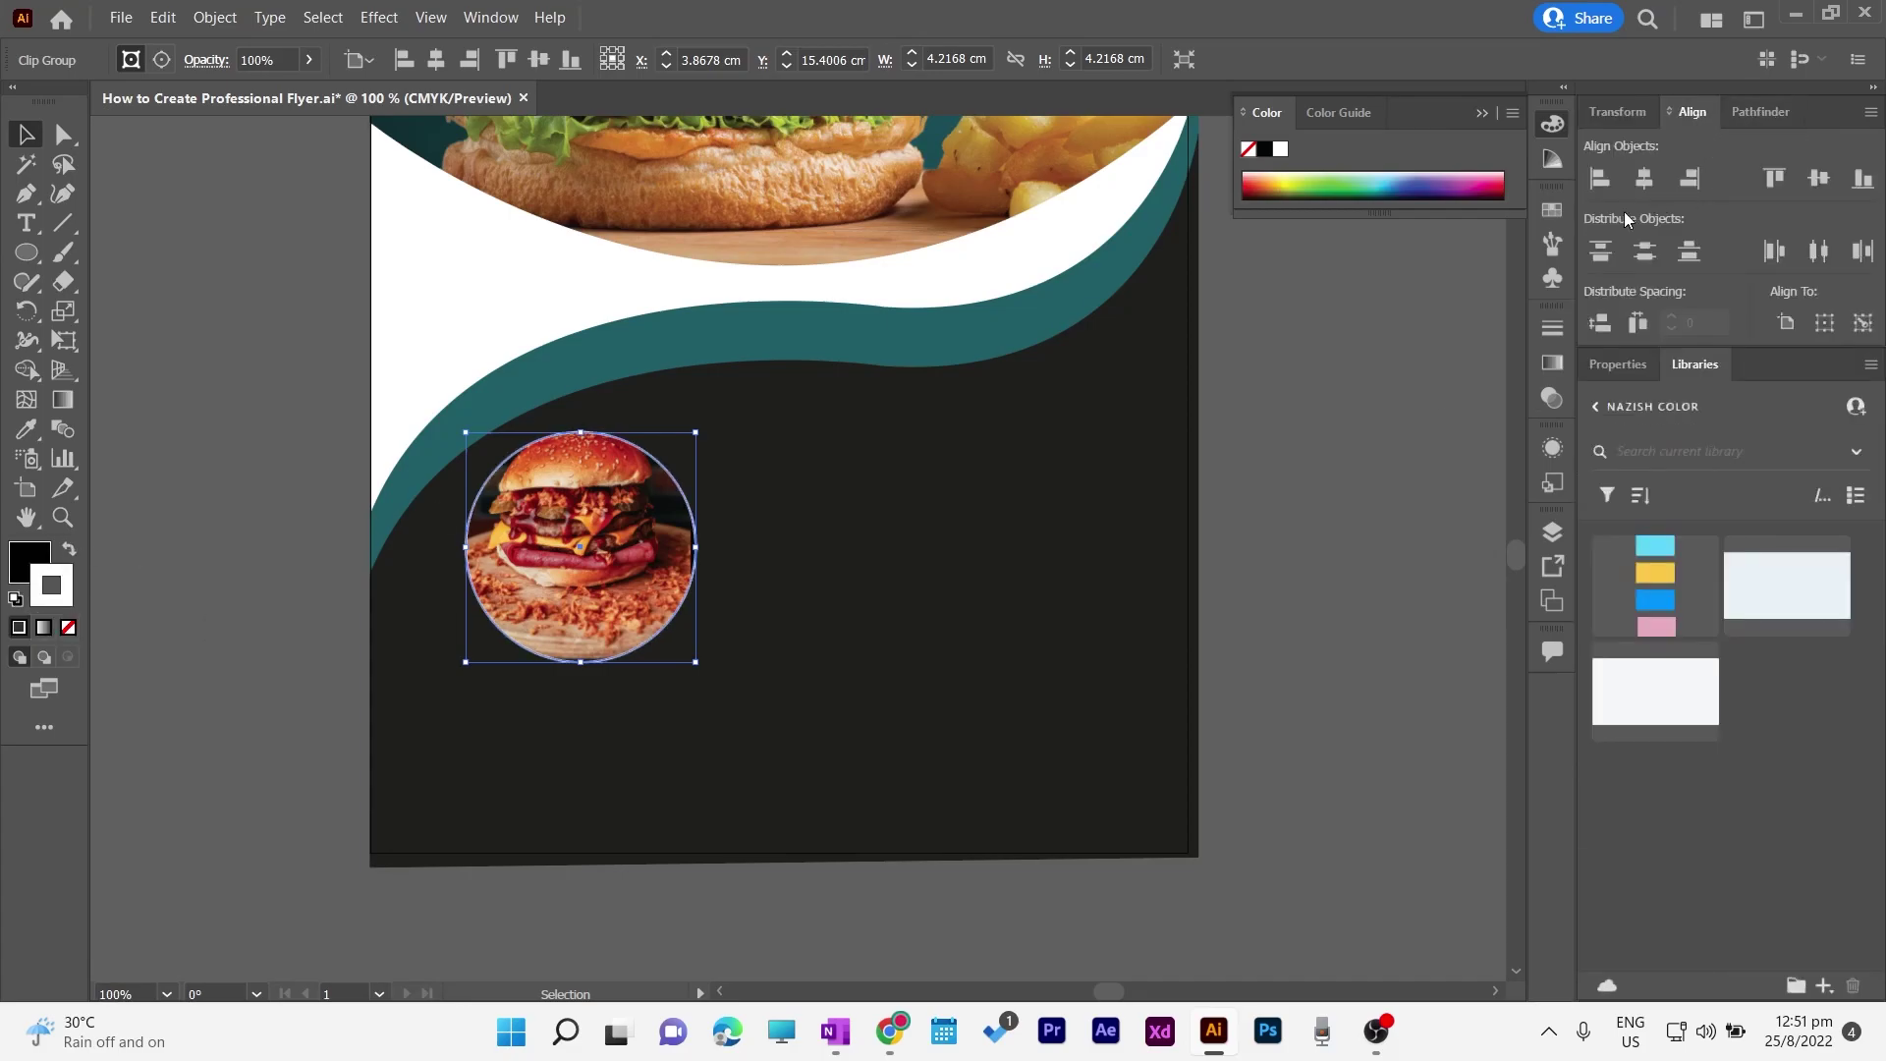
click(1618, 365)
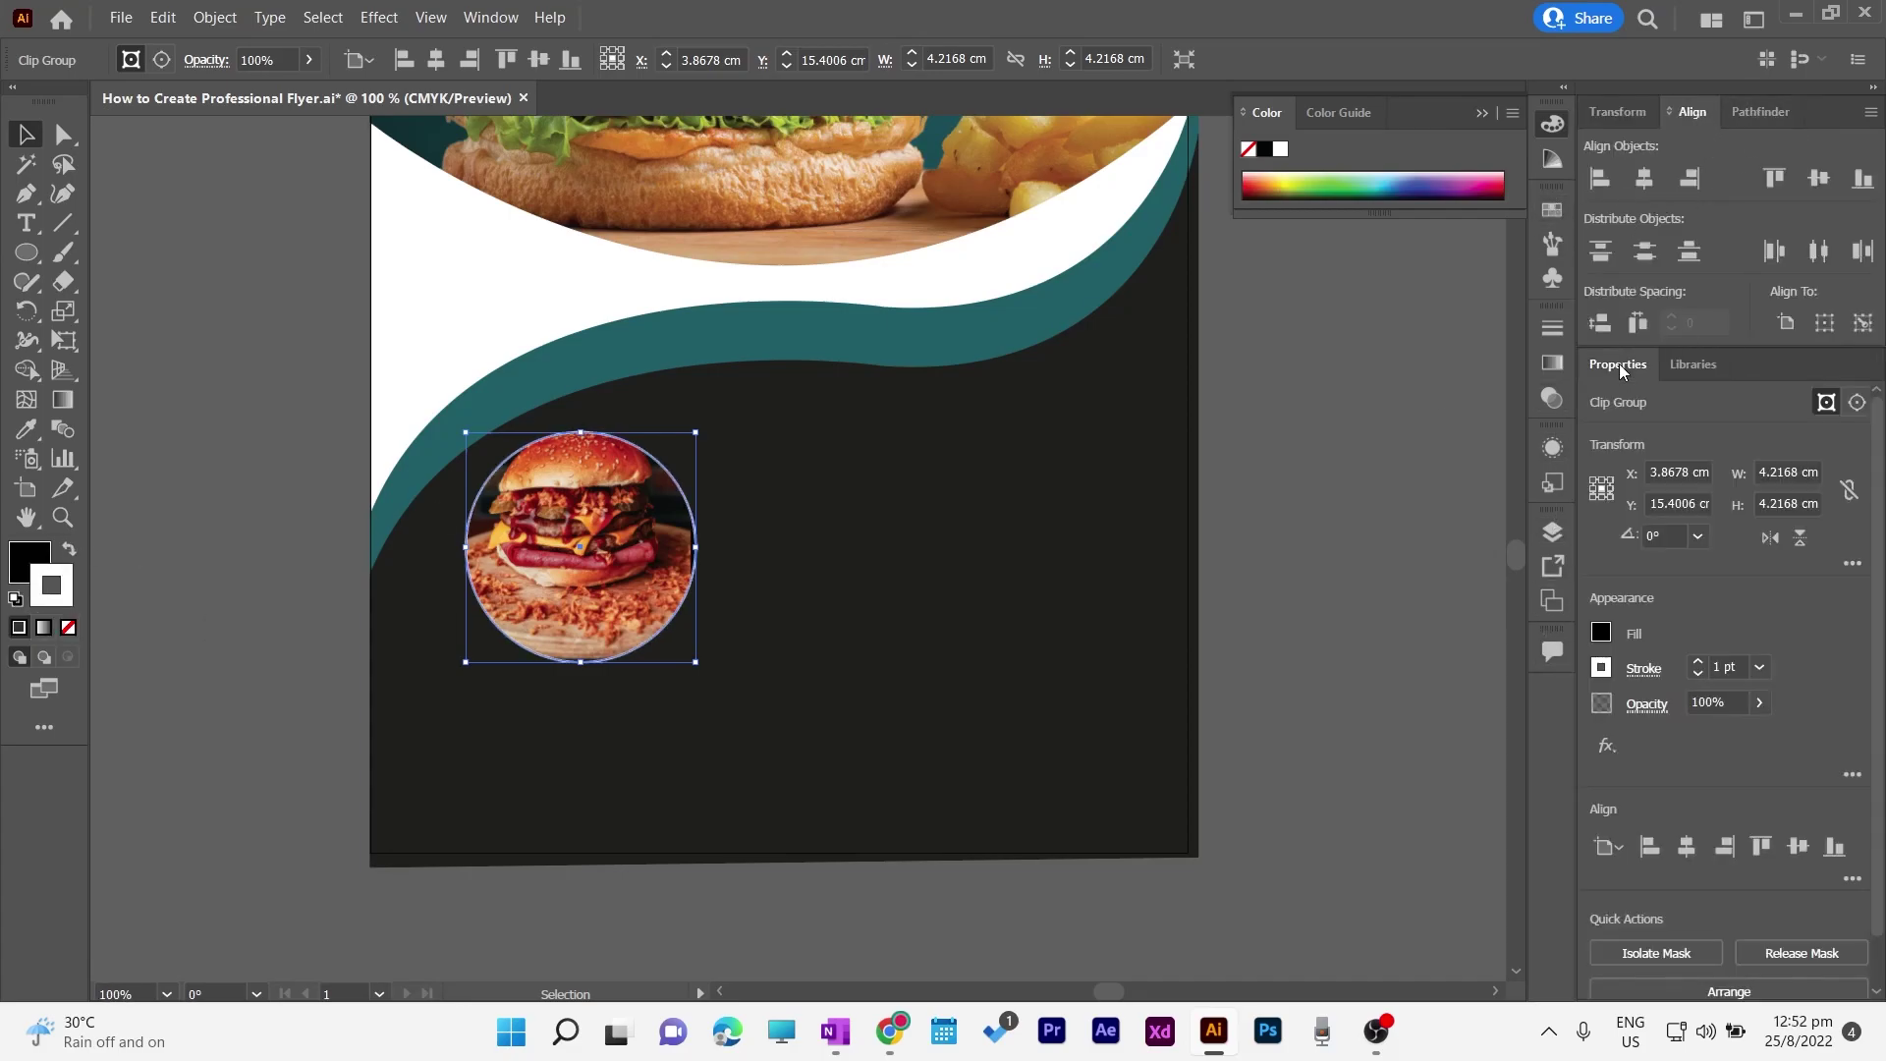
click(1698, 663)
click(1377, 513)
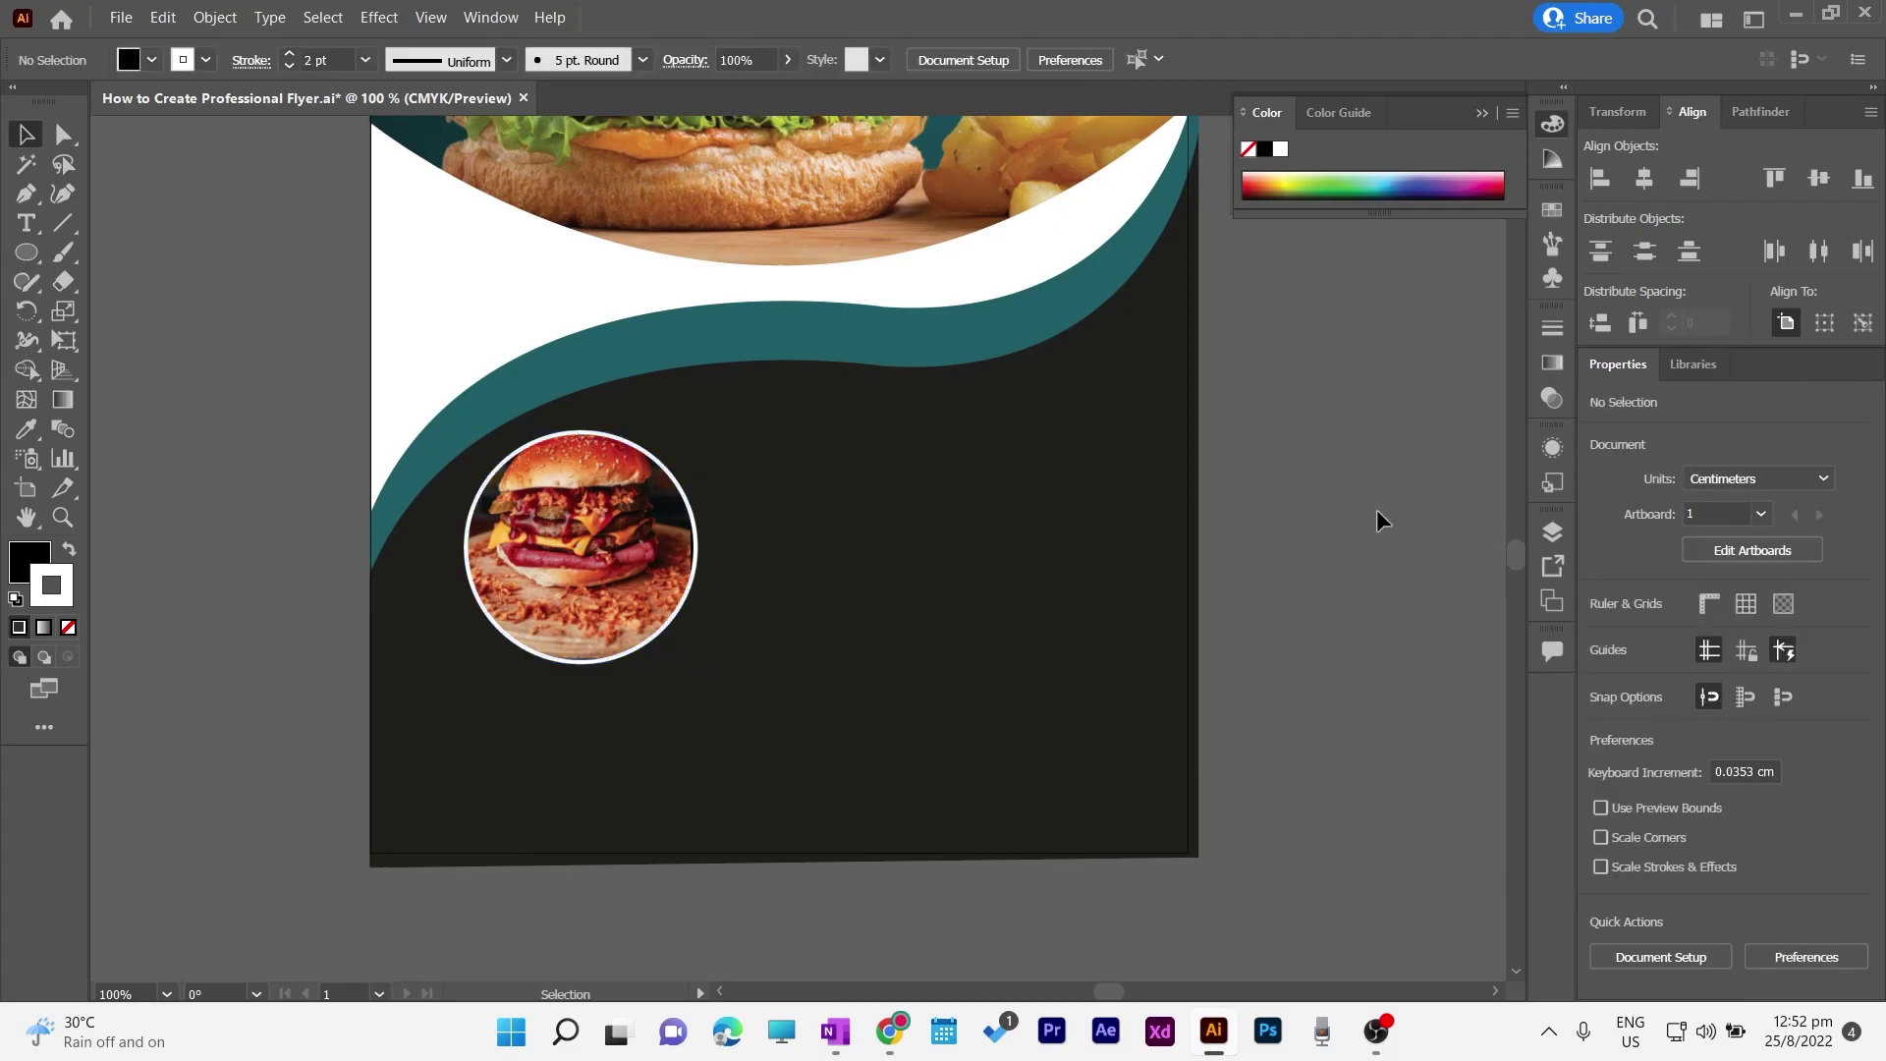
Step: Isolate the circular clip group and embed its linked burger photo
double_click(550, 462)
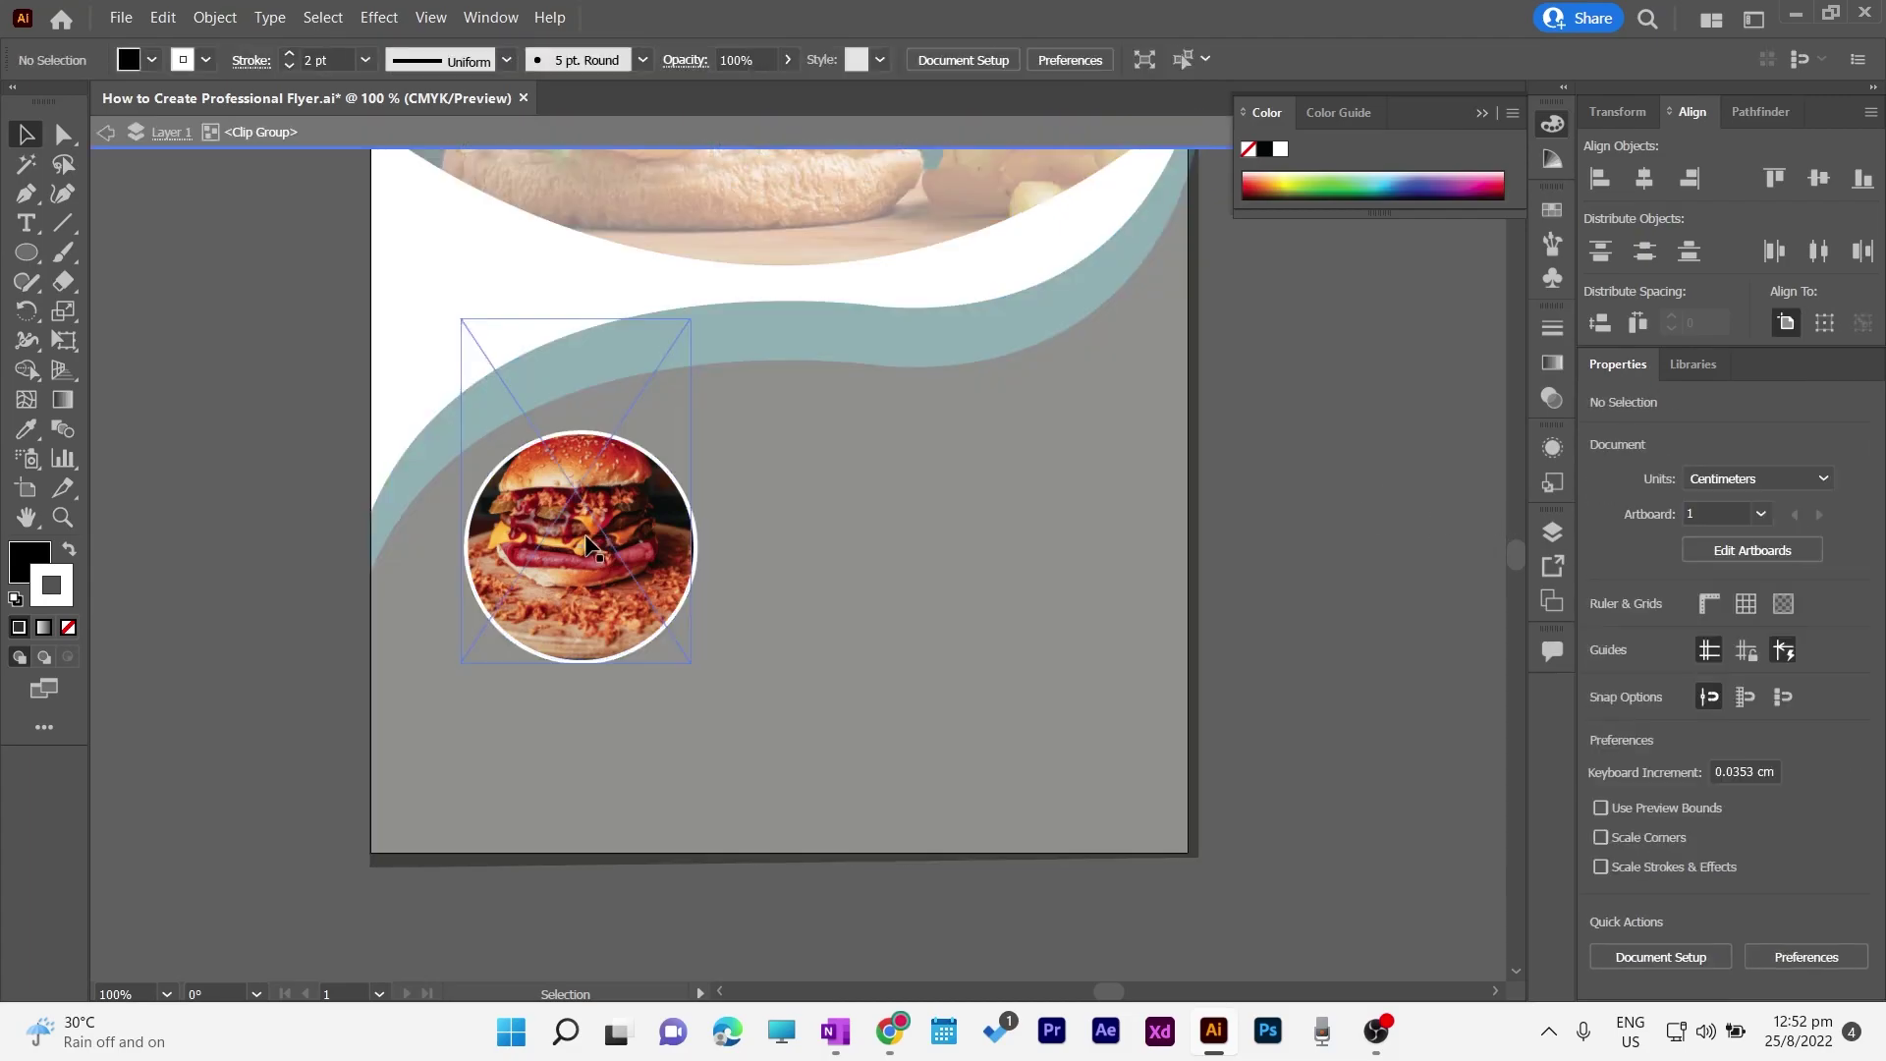
click(522, 504)
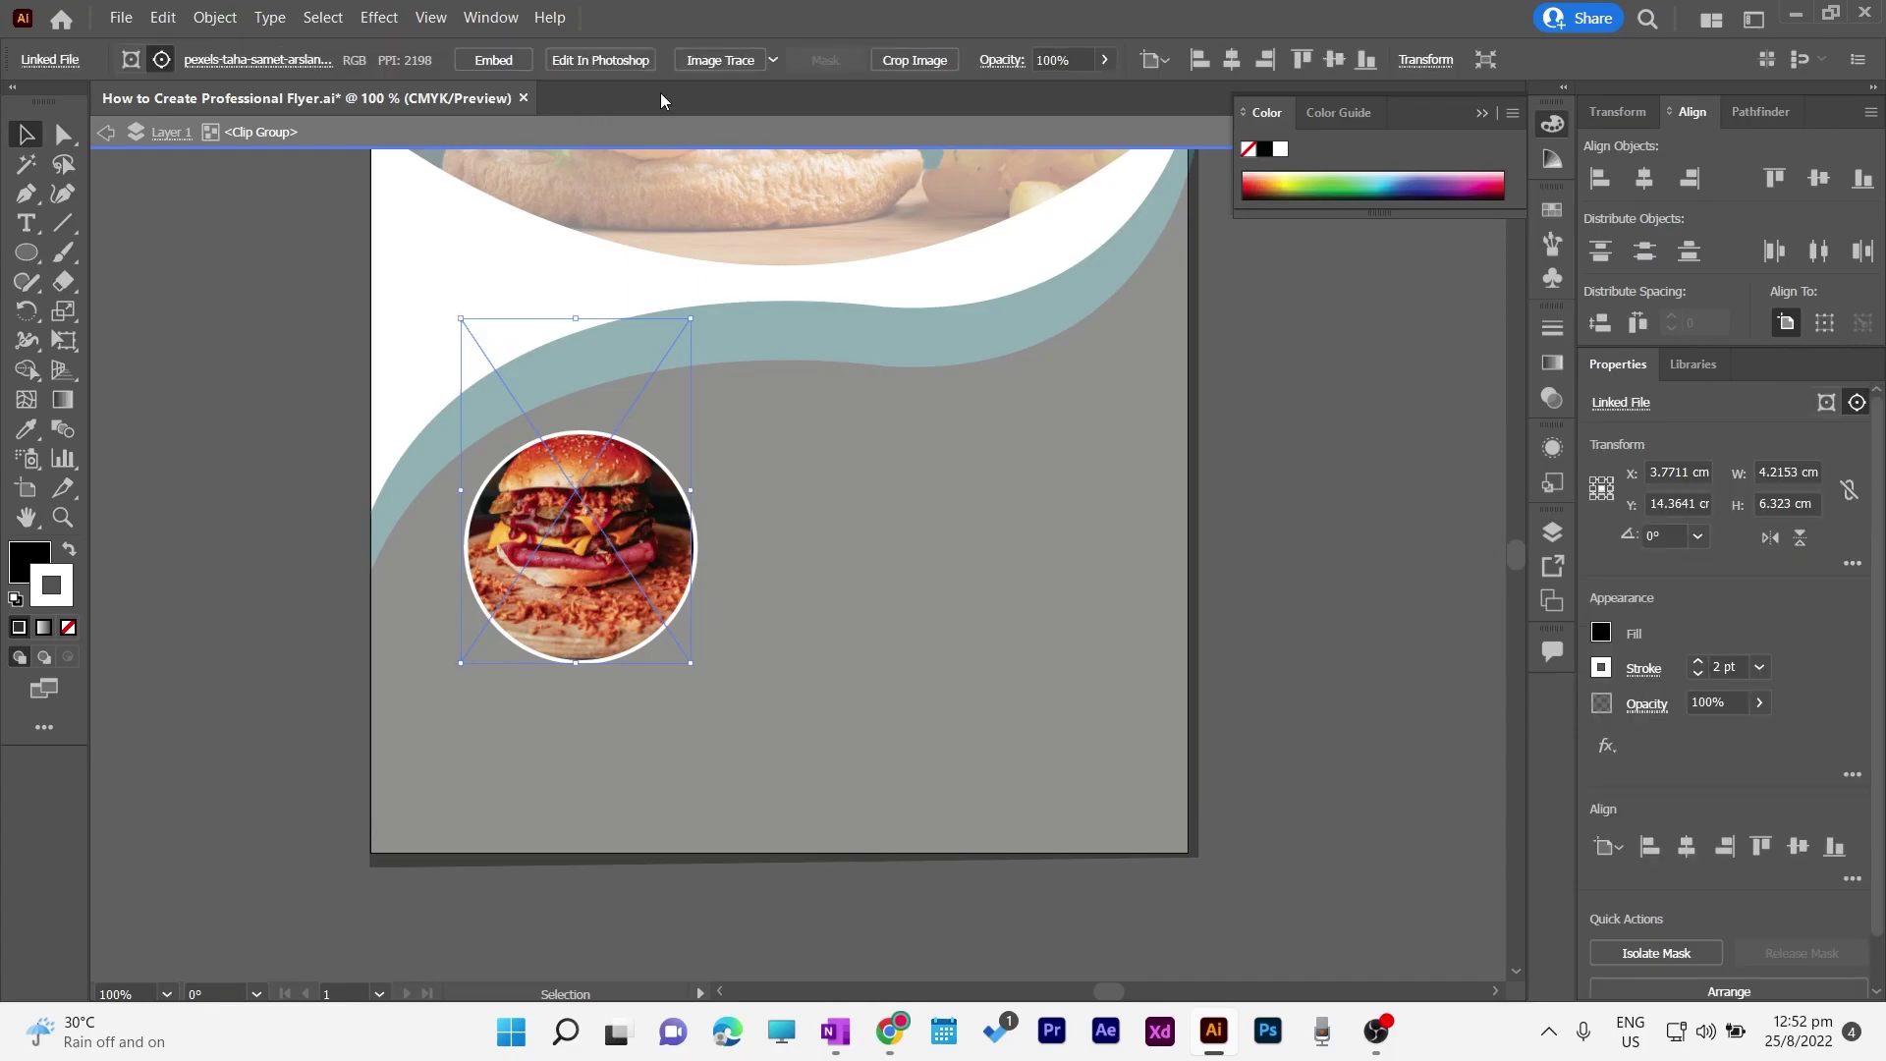
click(494, 60)
Step: Rescale and reposition the burger photo to fill its circular mask, exit isolation mode and save the document
drag(691, 319, 674, 365)
drag(558, 570, 572, 563)
drag(686, 507, 692, 507)
drag(480, 507, 466, 507)
drag(689, 507, 701, 509)
click(1145, 556)
click(105, 131)
scroll(1304, 516, up, 3)
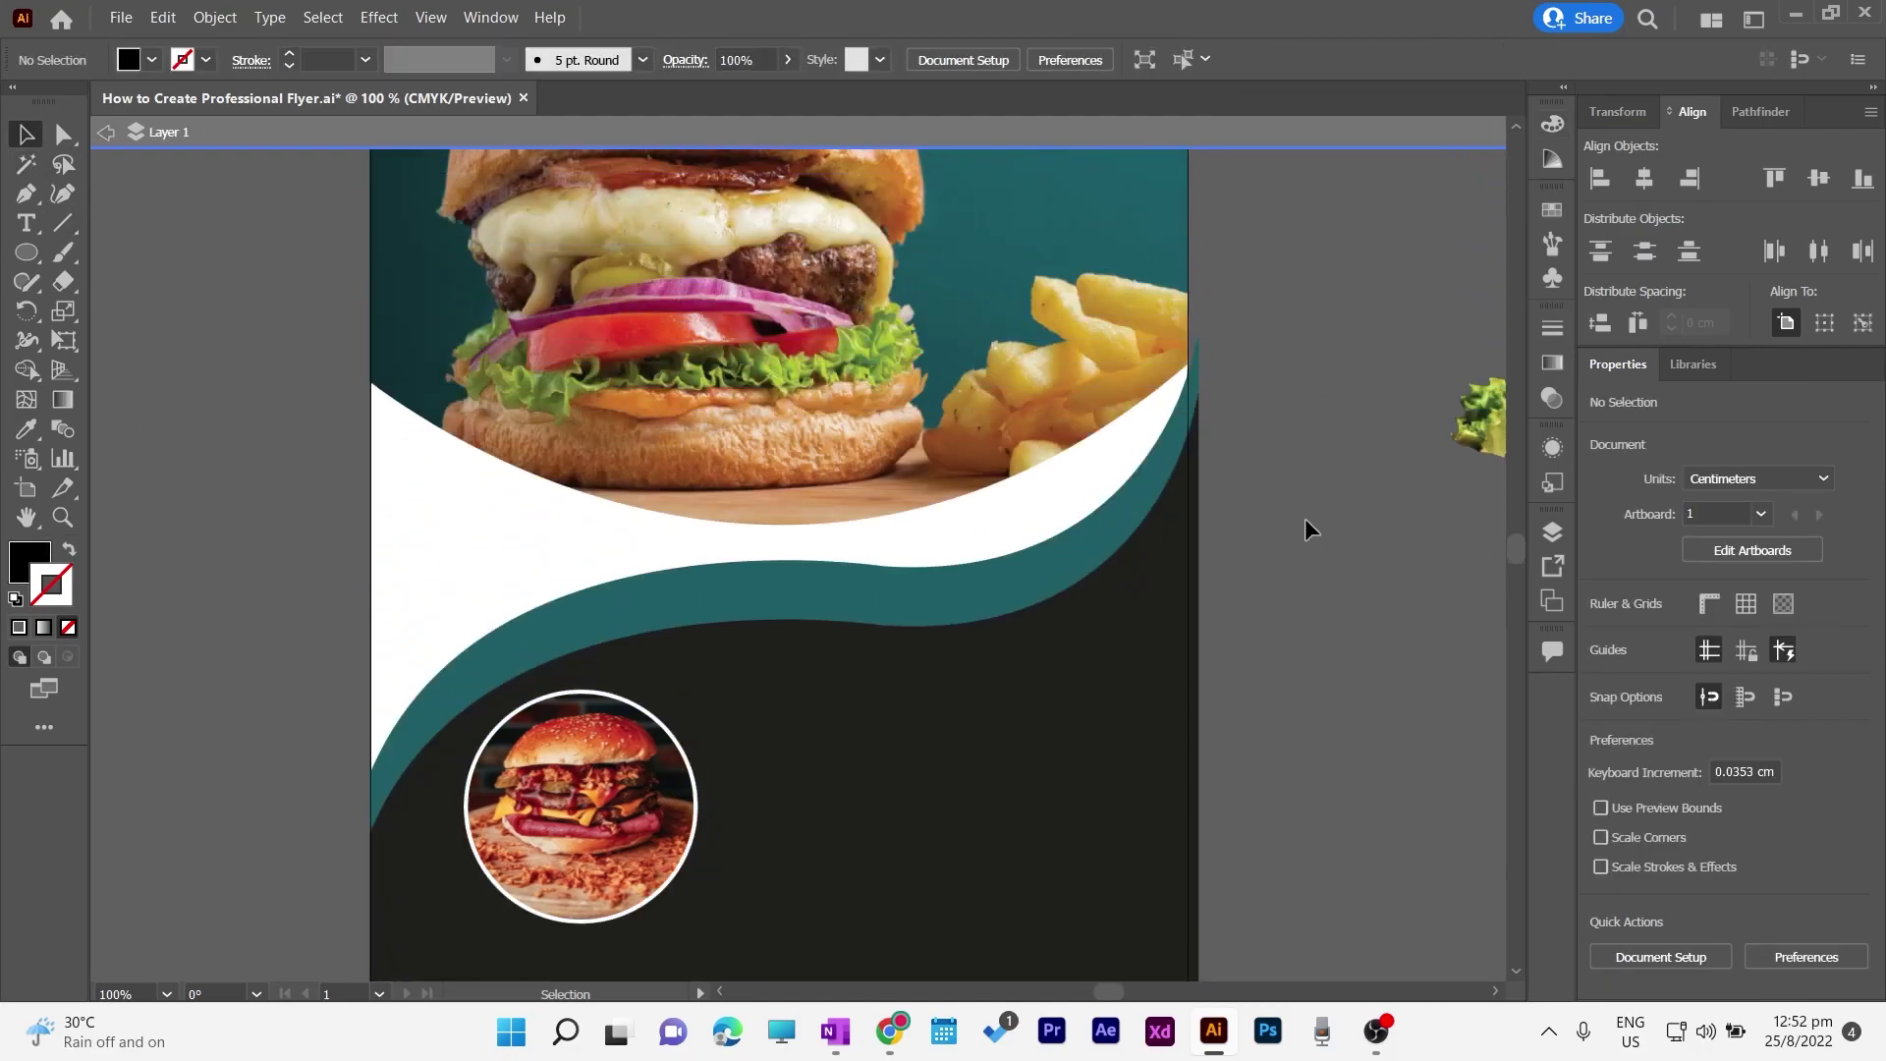
scroll(1305, 517, down, 3)
click(121, 132)
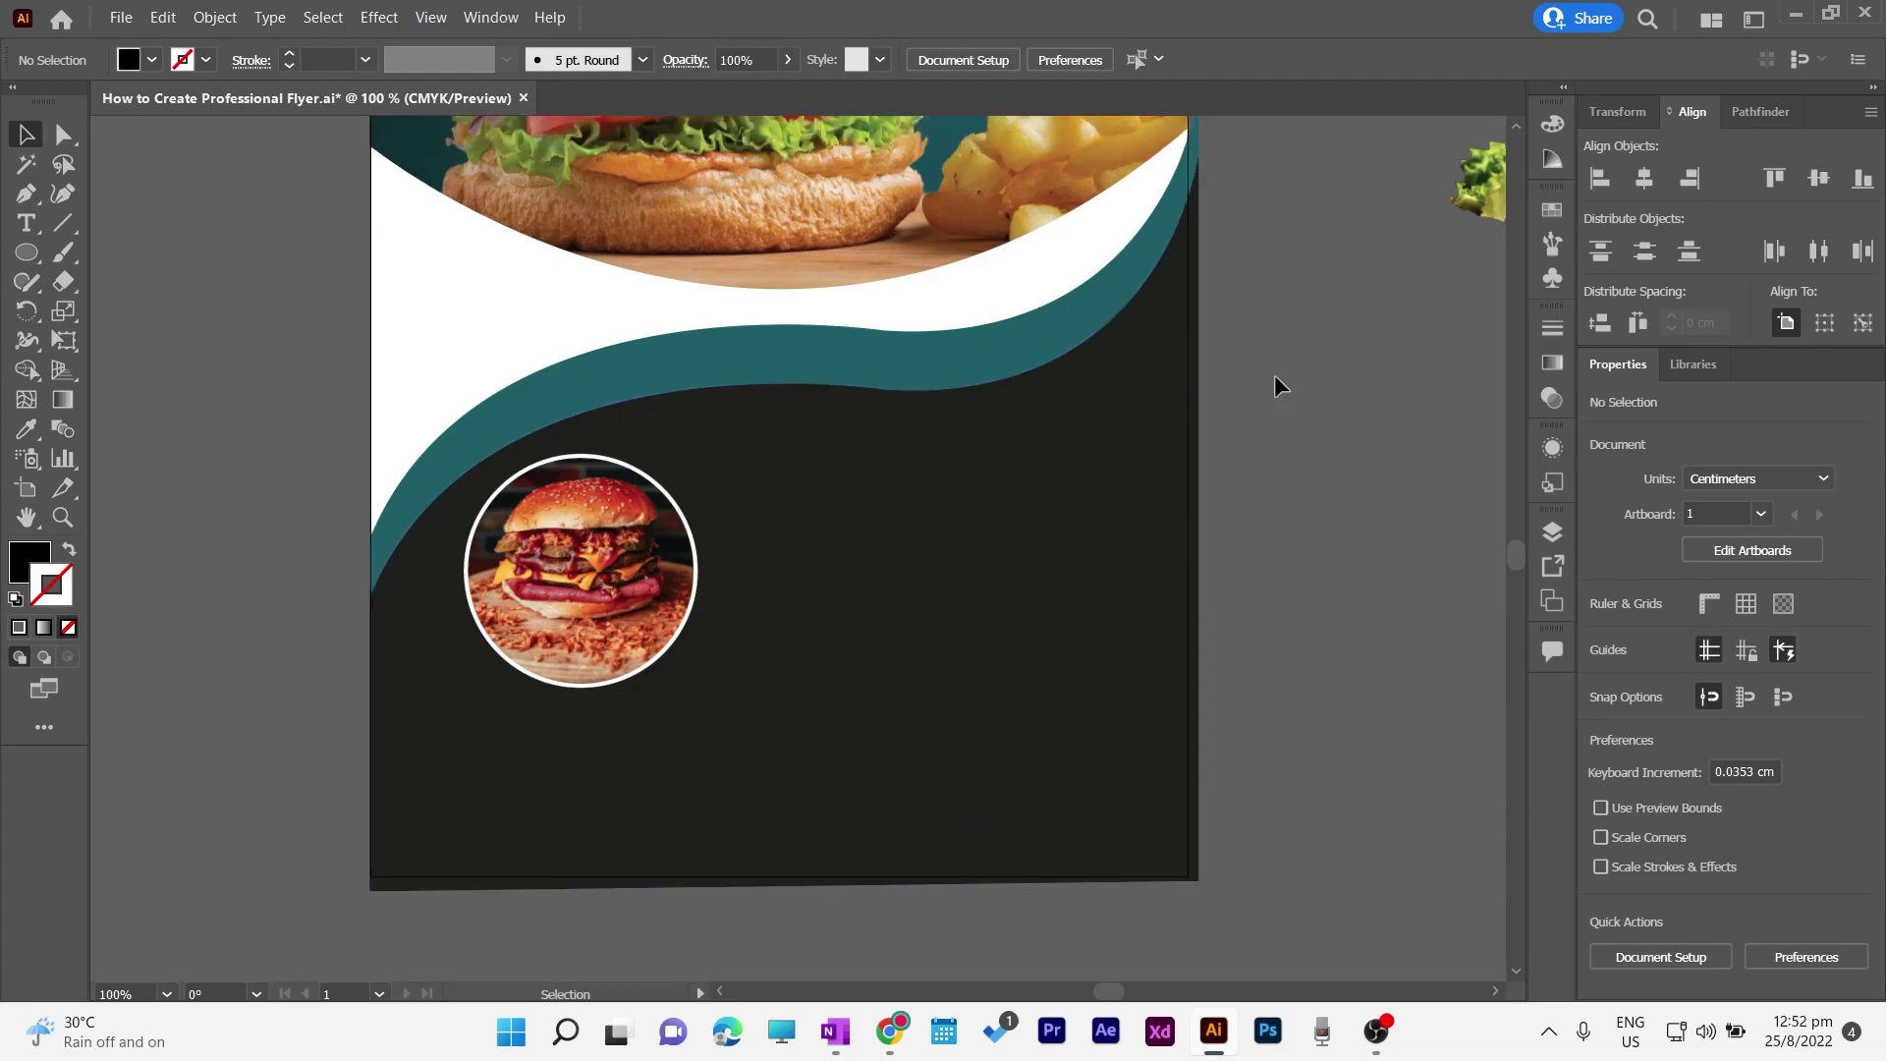
key(ctrl+s)
Step: Draw a black circle with the Ellipse tool to the right of the circular burger photo and scale it down
click(26, 252)
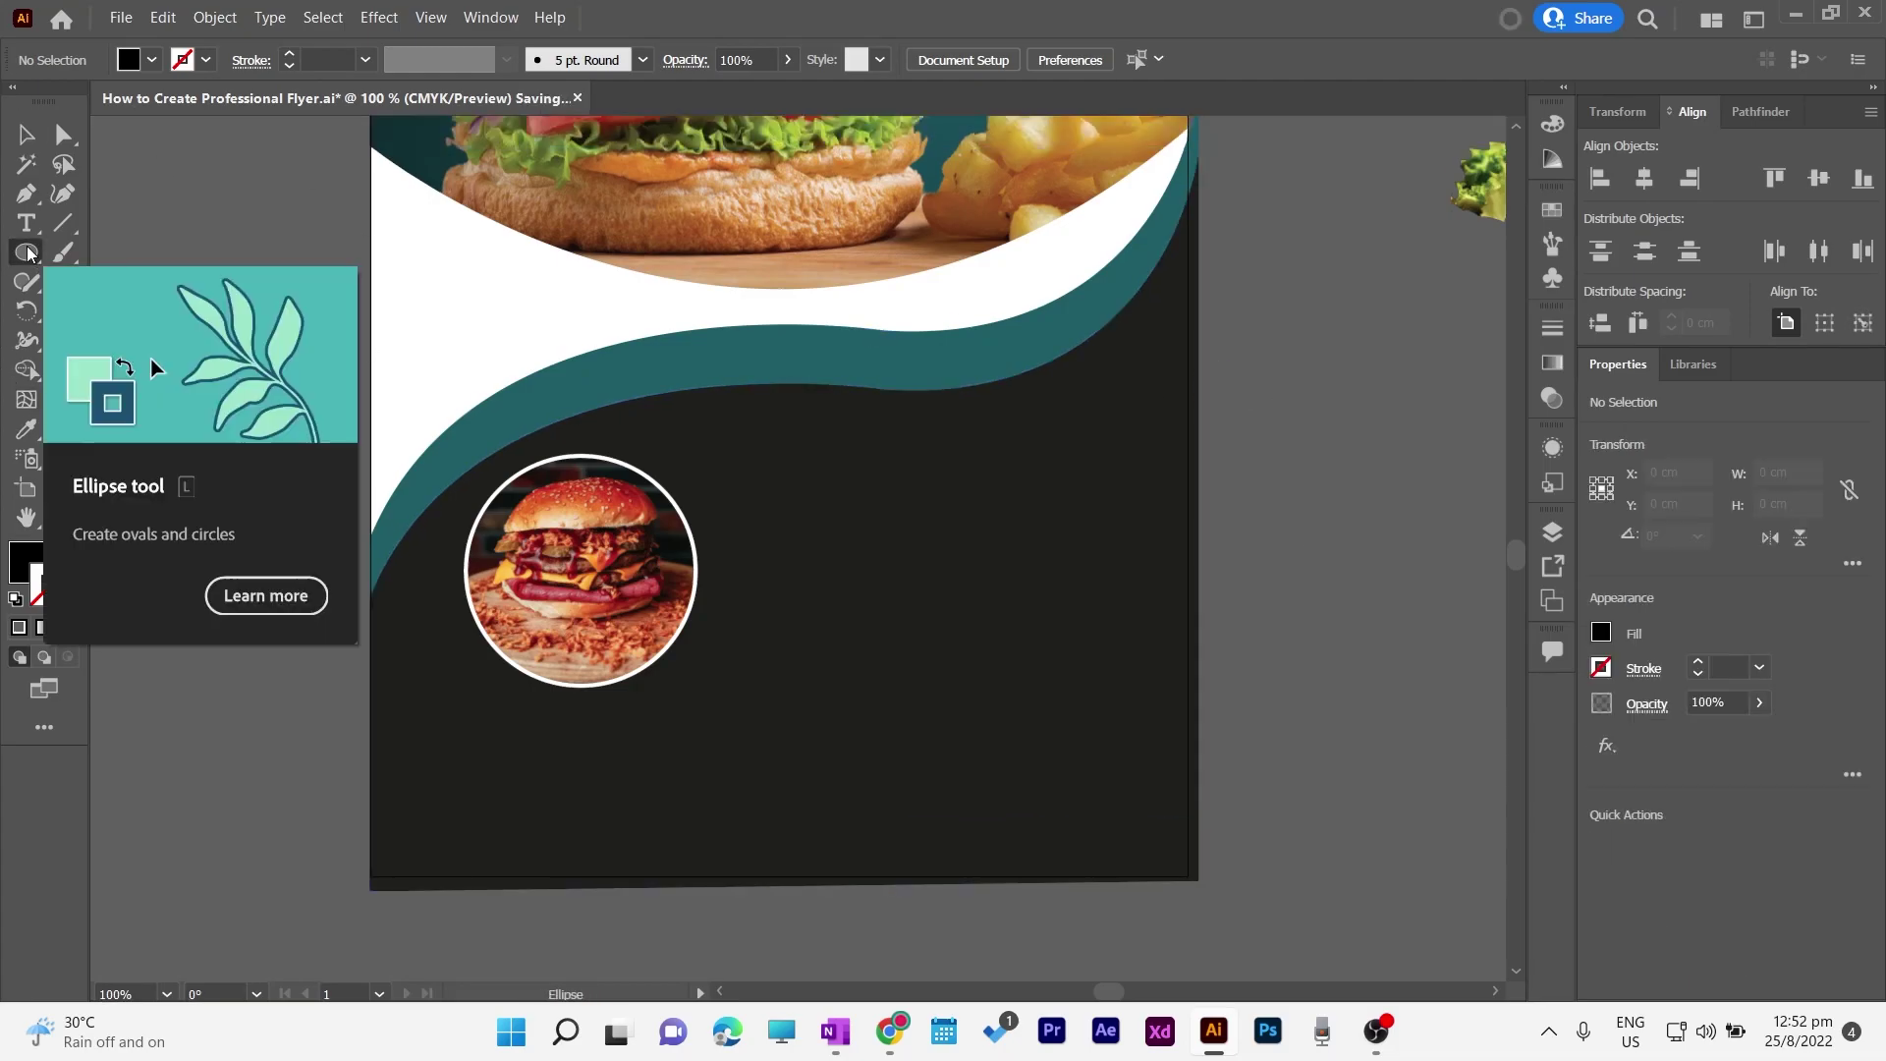
drag(744, 455, 1129, 526)
key(v)
drag(902, 609, 847, 591)
drag(1138, 469, 1116, 522)
Step: Shrink the circular burger photo slightly and scale the black circle beside it to about 3.68 cm across
click(639, 546)
drag(692, 455, 652, 499)
drag(562, 579, 595, 563)
drag(850, 563, 840, 571)
drag(921, 452, 893, 509)
drag(825, 561, 857, 537)
Step: Add a third circle about 3.63 cm across to the right and place it slightly higher than the middle circle
click(1092, 529)
drag(1165, 429, 1123, 466)
drag(1061, 548, 1056, 547)
drag(1053, 551, 1044, 510)
drag(823, 576, 828, 560)
drag(989, 547, 1004, 540)
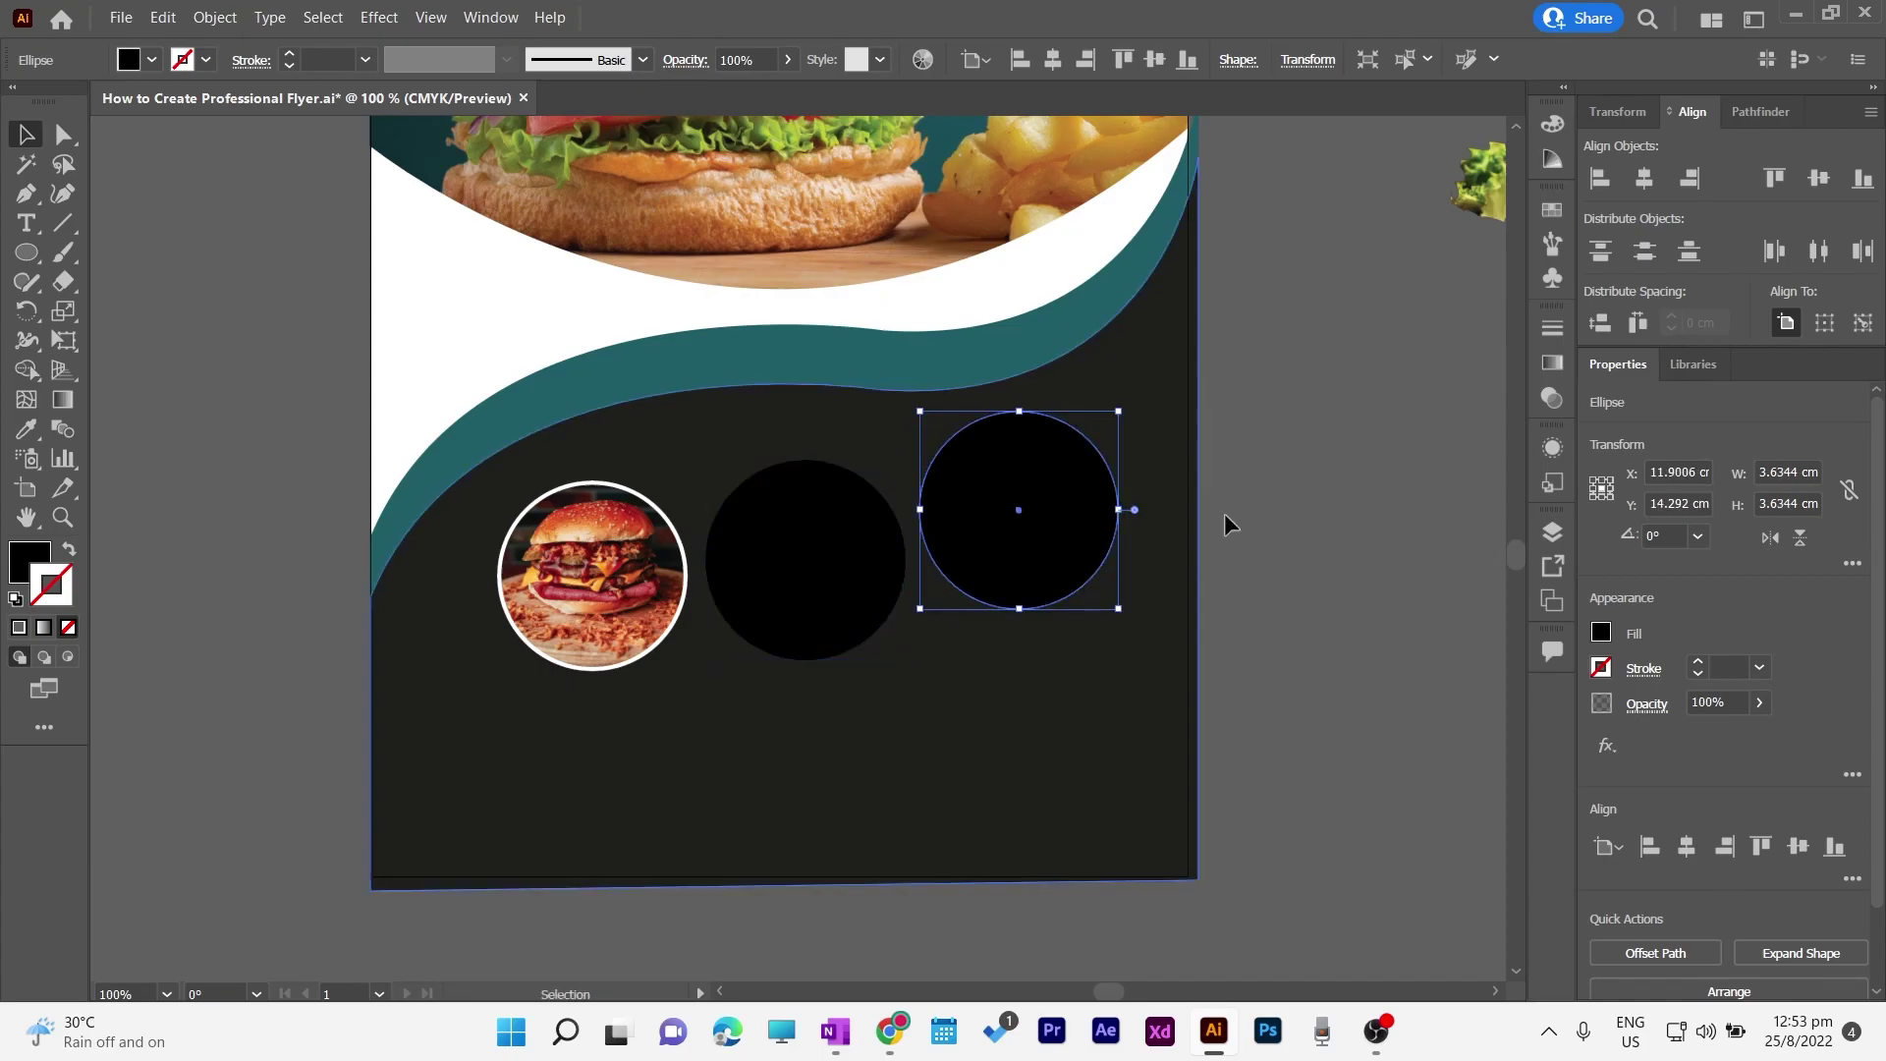
Step: Arrange the burger photo and the two black circles in a rising diagonal row beneath the wave
click(1295, 492)
drag(608, 553, 604, 569)
click(1195, 481)
click(597, 592)
drag(854, 604, 854, 577)
drag(1082, 551, 1099, 530)
click(1293, 439)
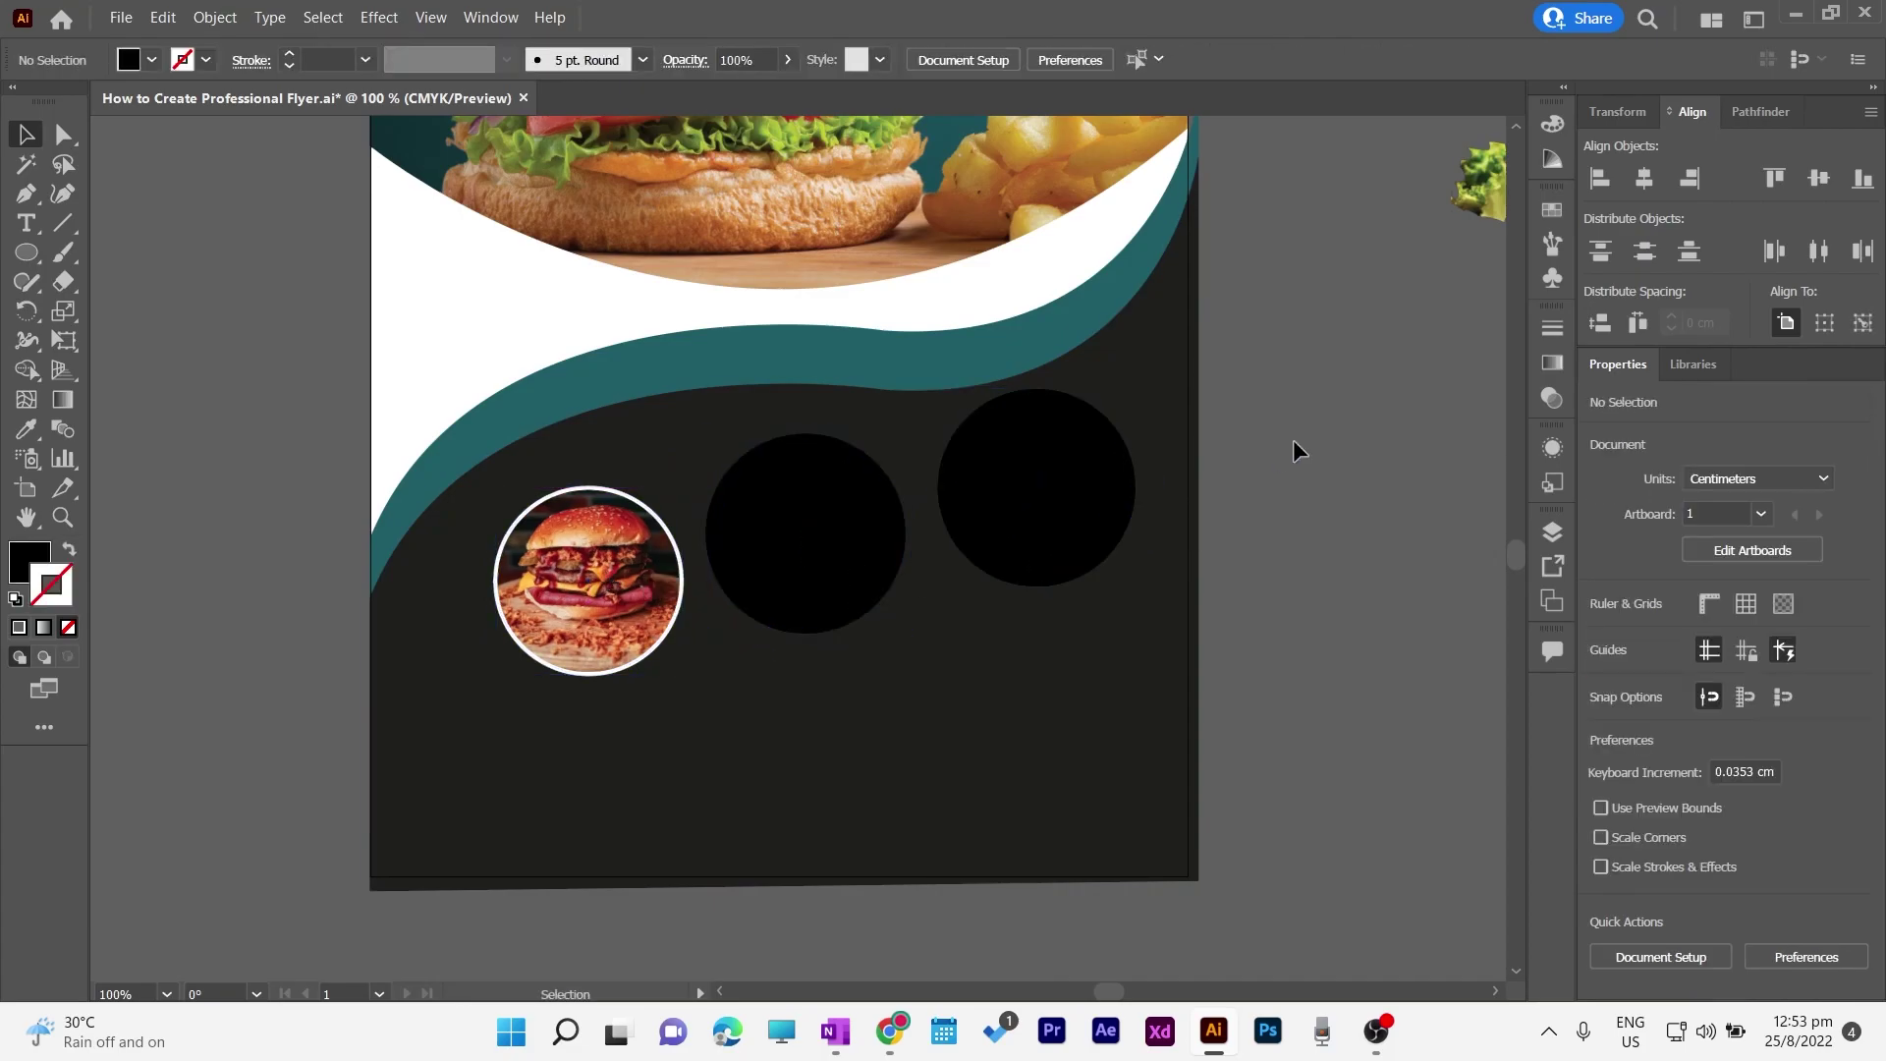
Step: Bring the middle black circle to the front of the stack and deselect it
click(864, 568)
right_click(864, 569)
mouse_move(982, 434)
click(1216, 445)
click(1216, 454)
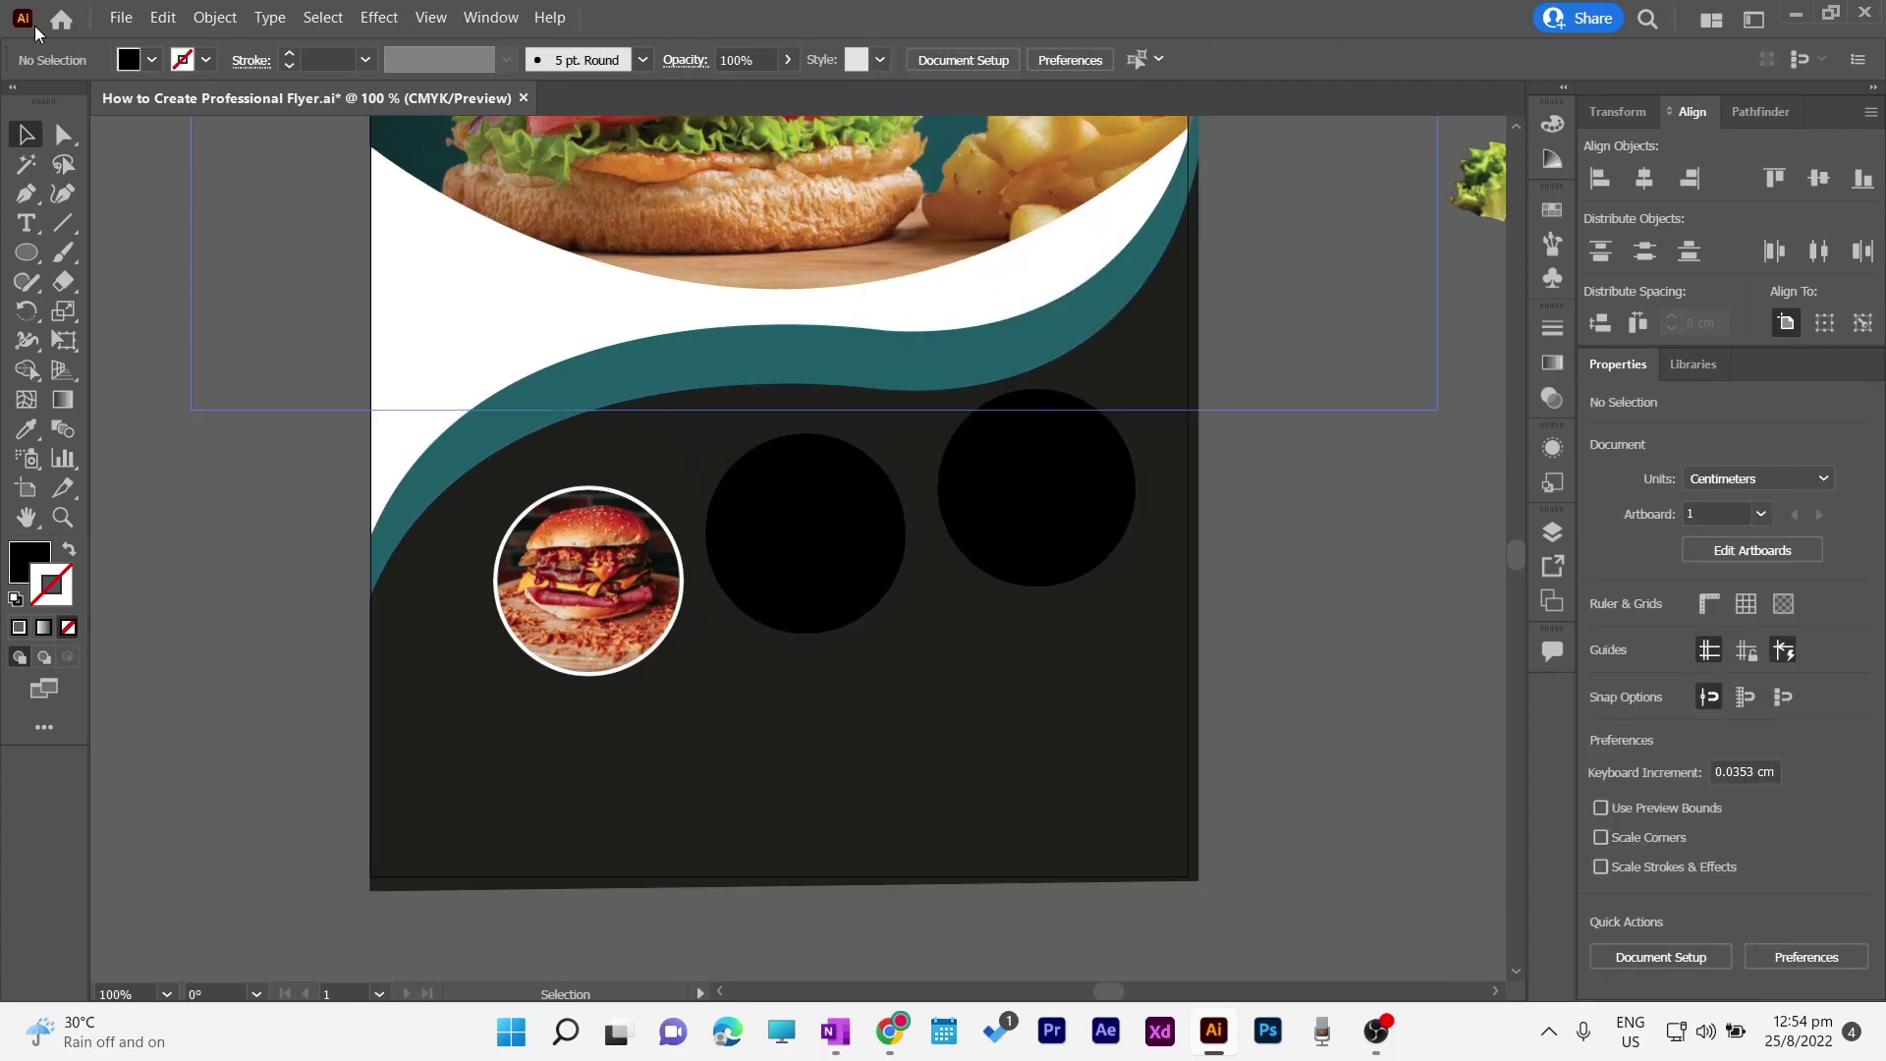
Step: Place the Pexels burger photo numbered 6896009 from Downloads near the middle circle and embed it
click(120, 18)
click(163, 413)
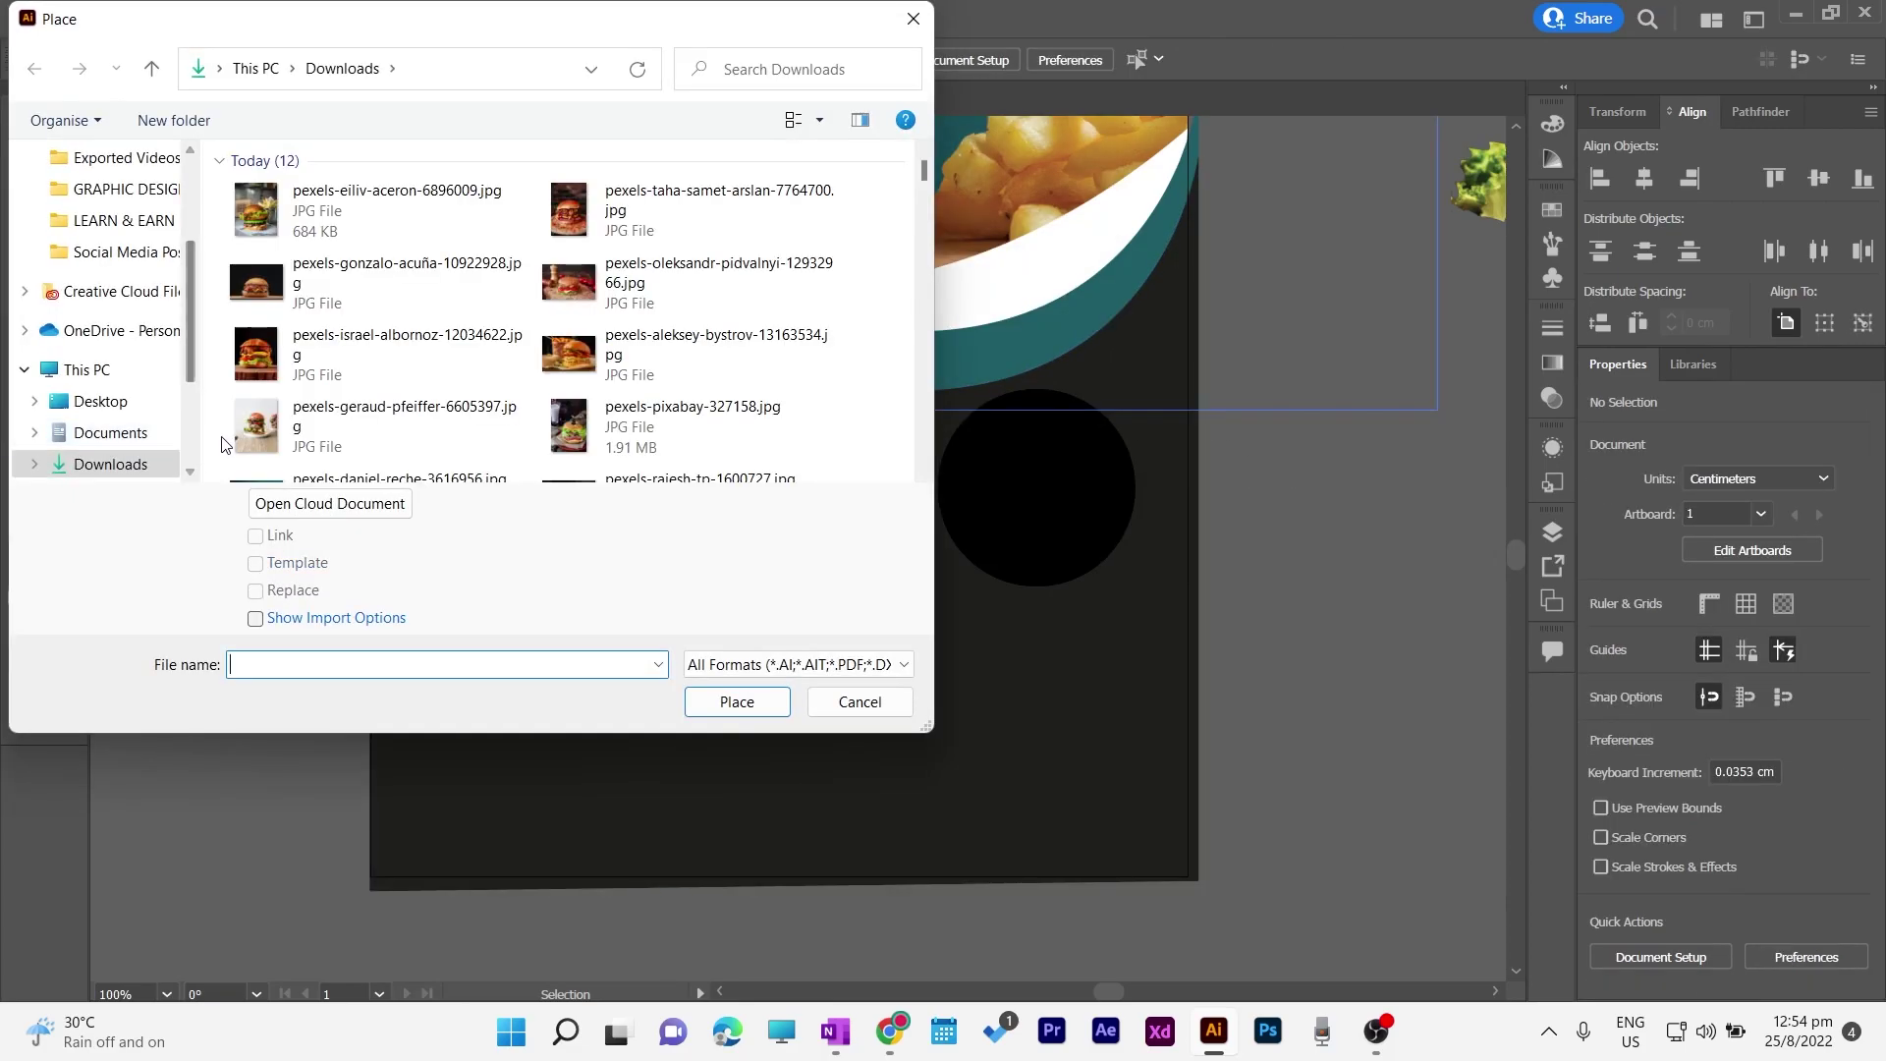
click(267, 209)
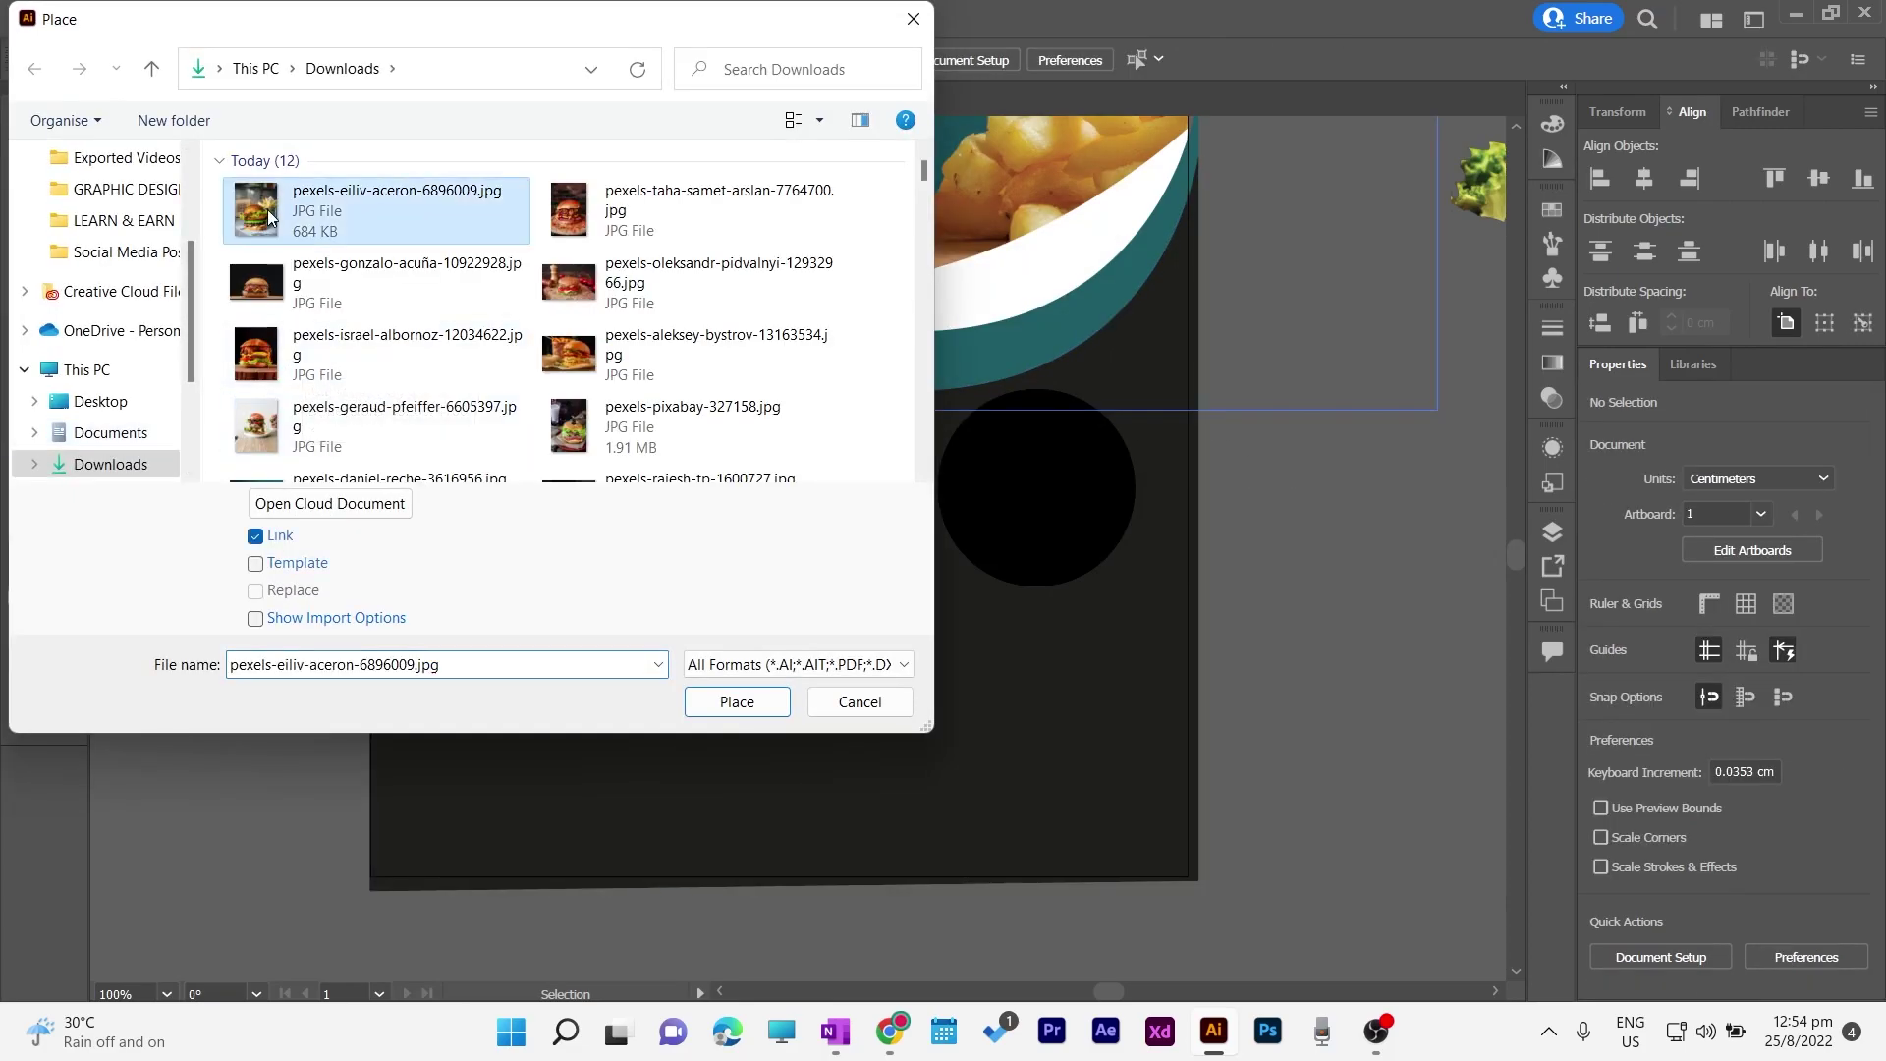
click(735, 707)
drag(682, 429, 1050, 737)
drag(827, 606, 977, 478)
click(428, 60)
Step: Bring the middle circle in front of the newly placed photo and move the photo behind it
click(800, 534)
right_click(799, 534)
mouse_move(864, 879)
click(1101, 877)
drag(977, 607, 825, 614)
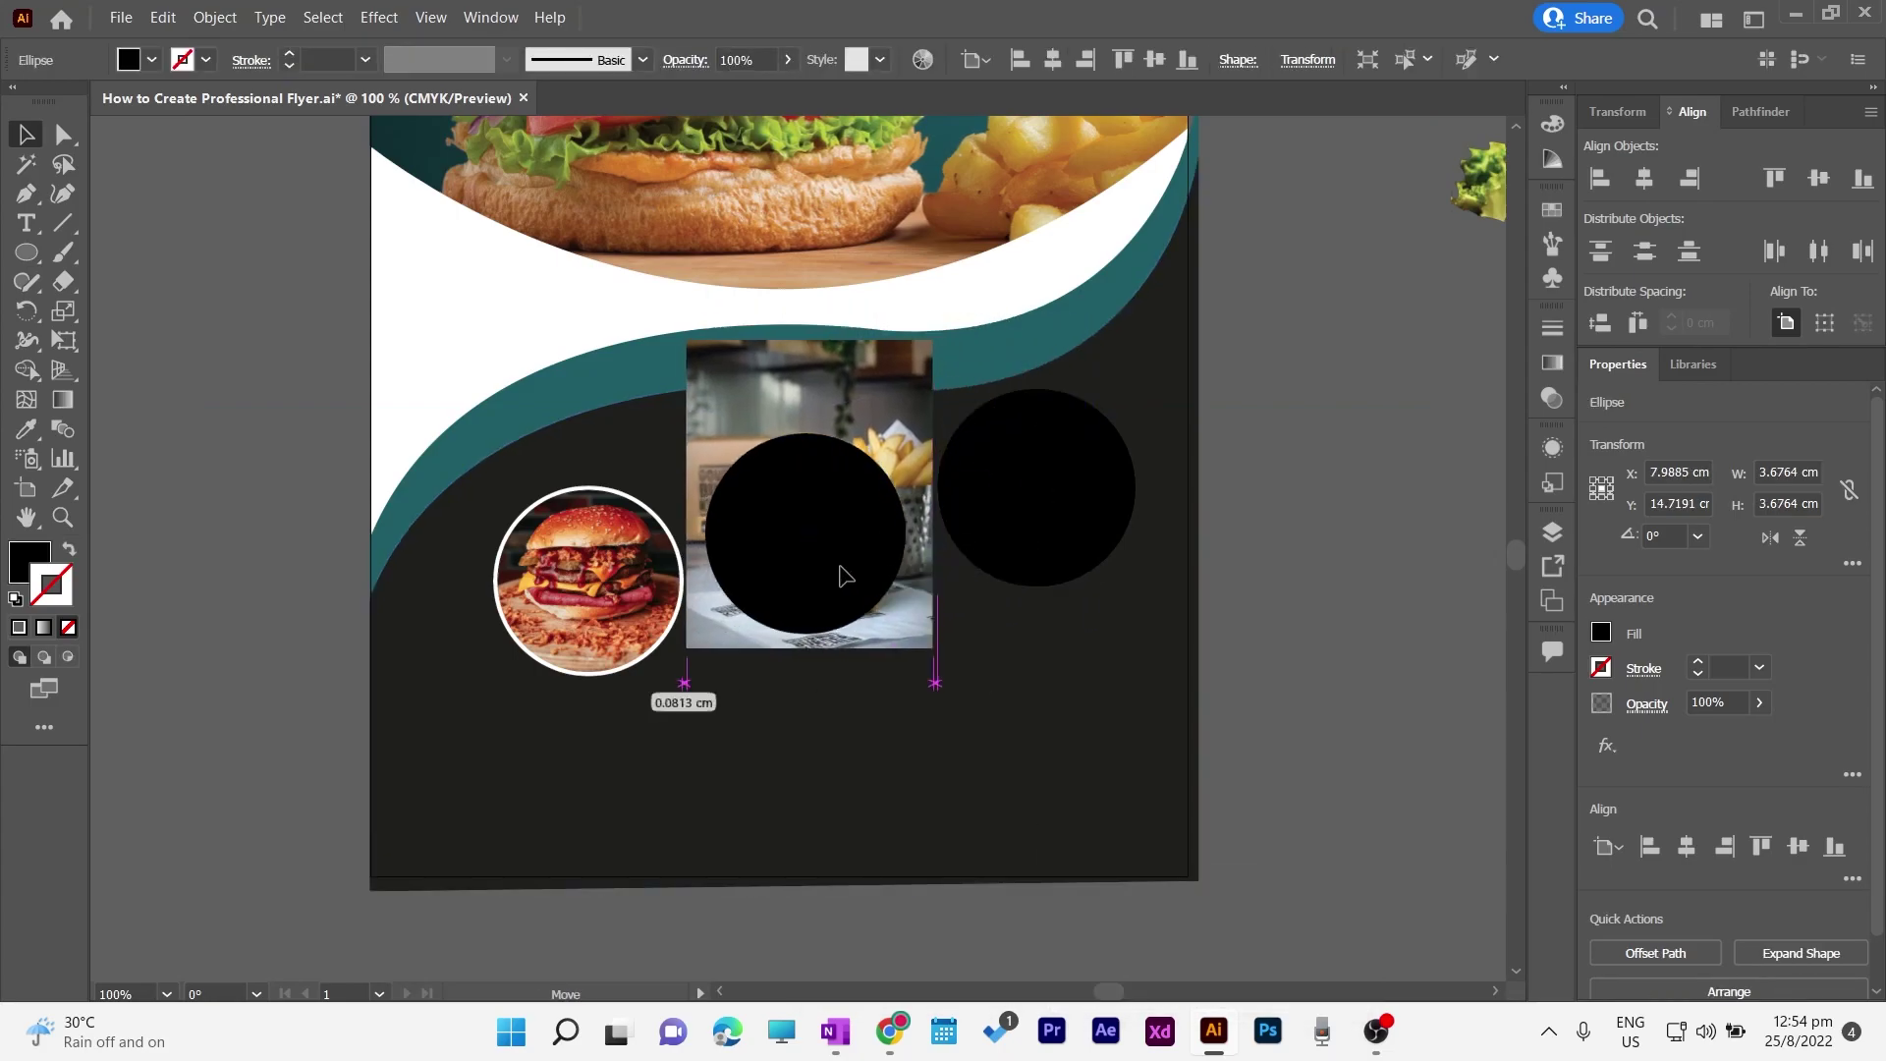
Step: Scale the new photo to about 3.65 × 4.56 cm and nudge it to line up with the middle circle
drag(927, 337, 902, 393)
drag(760, 414, 776, 414)
key(Right)
key(Right)
key(Down)
key(Down)
key(Down)
key(Down)
key(Down)
key(Down)
key(Down)
key(Down)
key(Down)
key(Down)
key(Down)
key(Down)
key(Down)
key(Down)
key(Down)
key(Up)
key(Up)
key(Up)
key(Up)
key(Up)
key(Up)
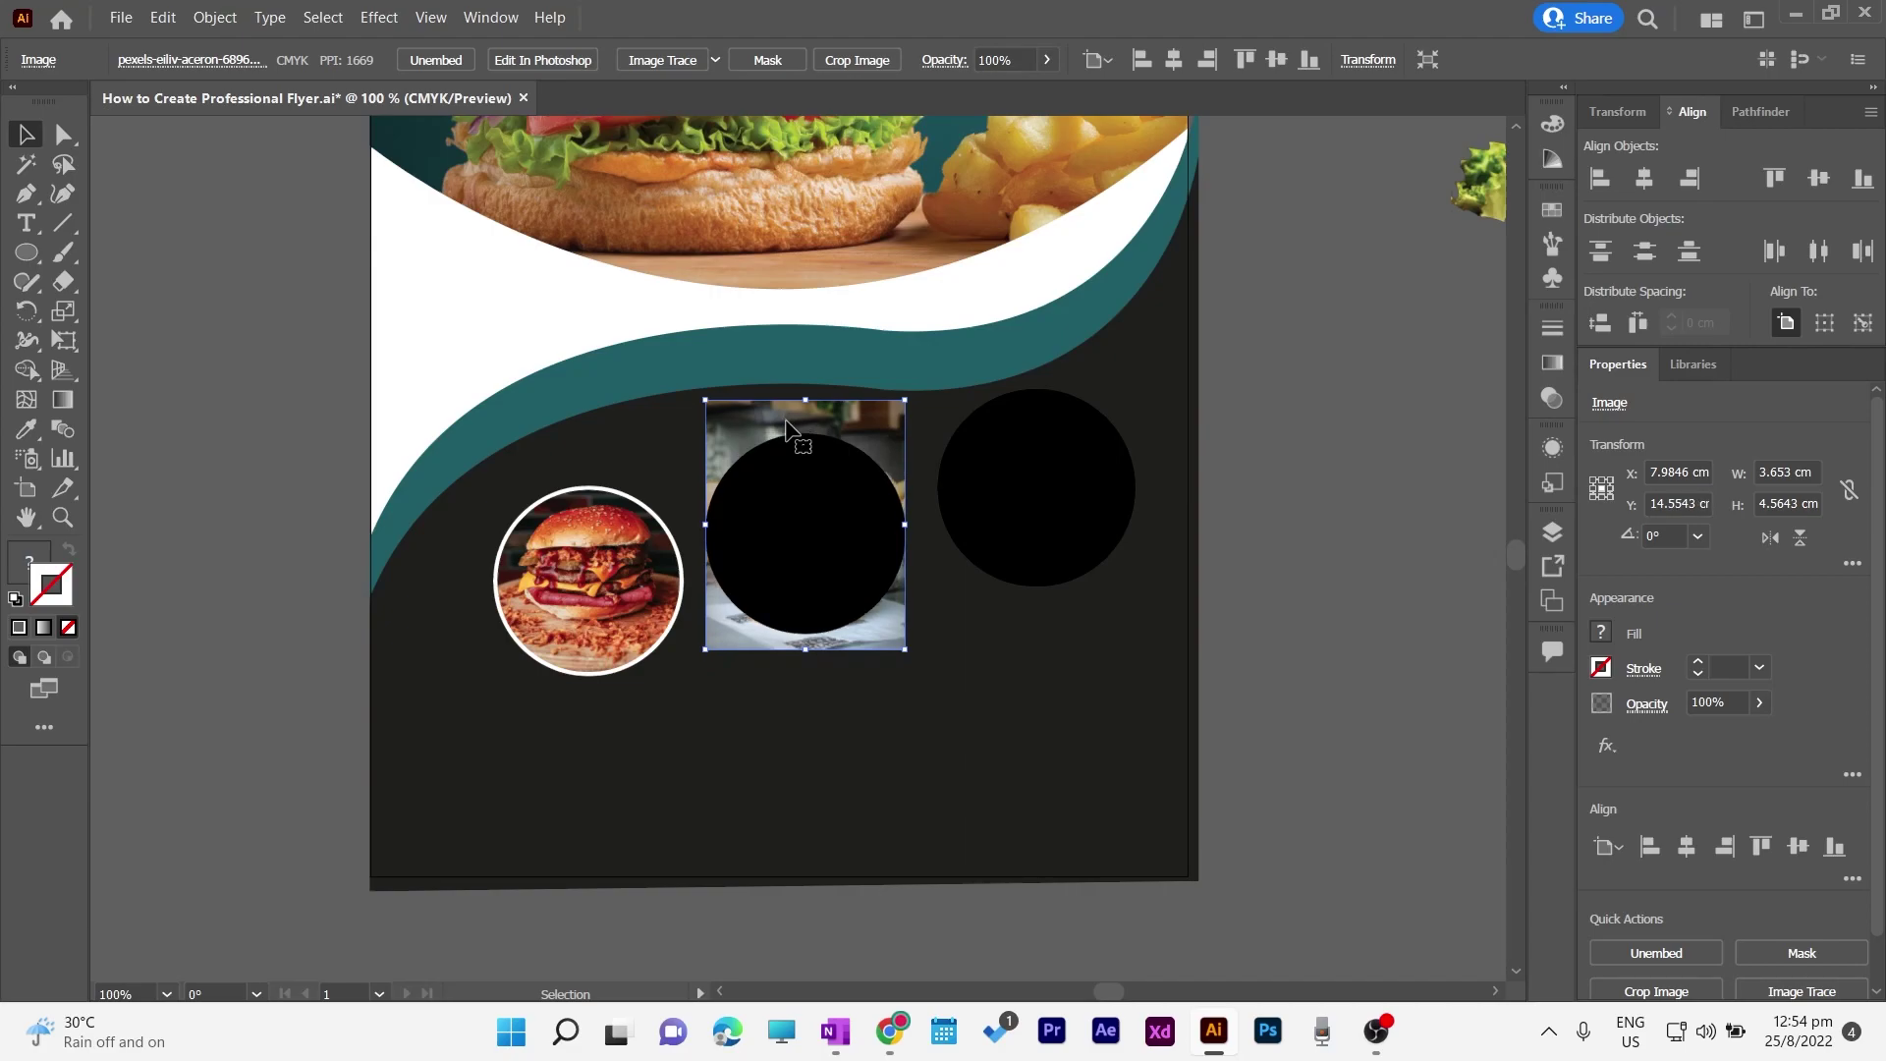
Step: Clip the new burger photo to the middle circle with a clipping mask
shift+click(780, 472)
right_click(780, 472)
click(724, 518)
right_click(724, 528)
click(786, 731)
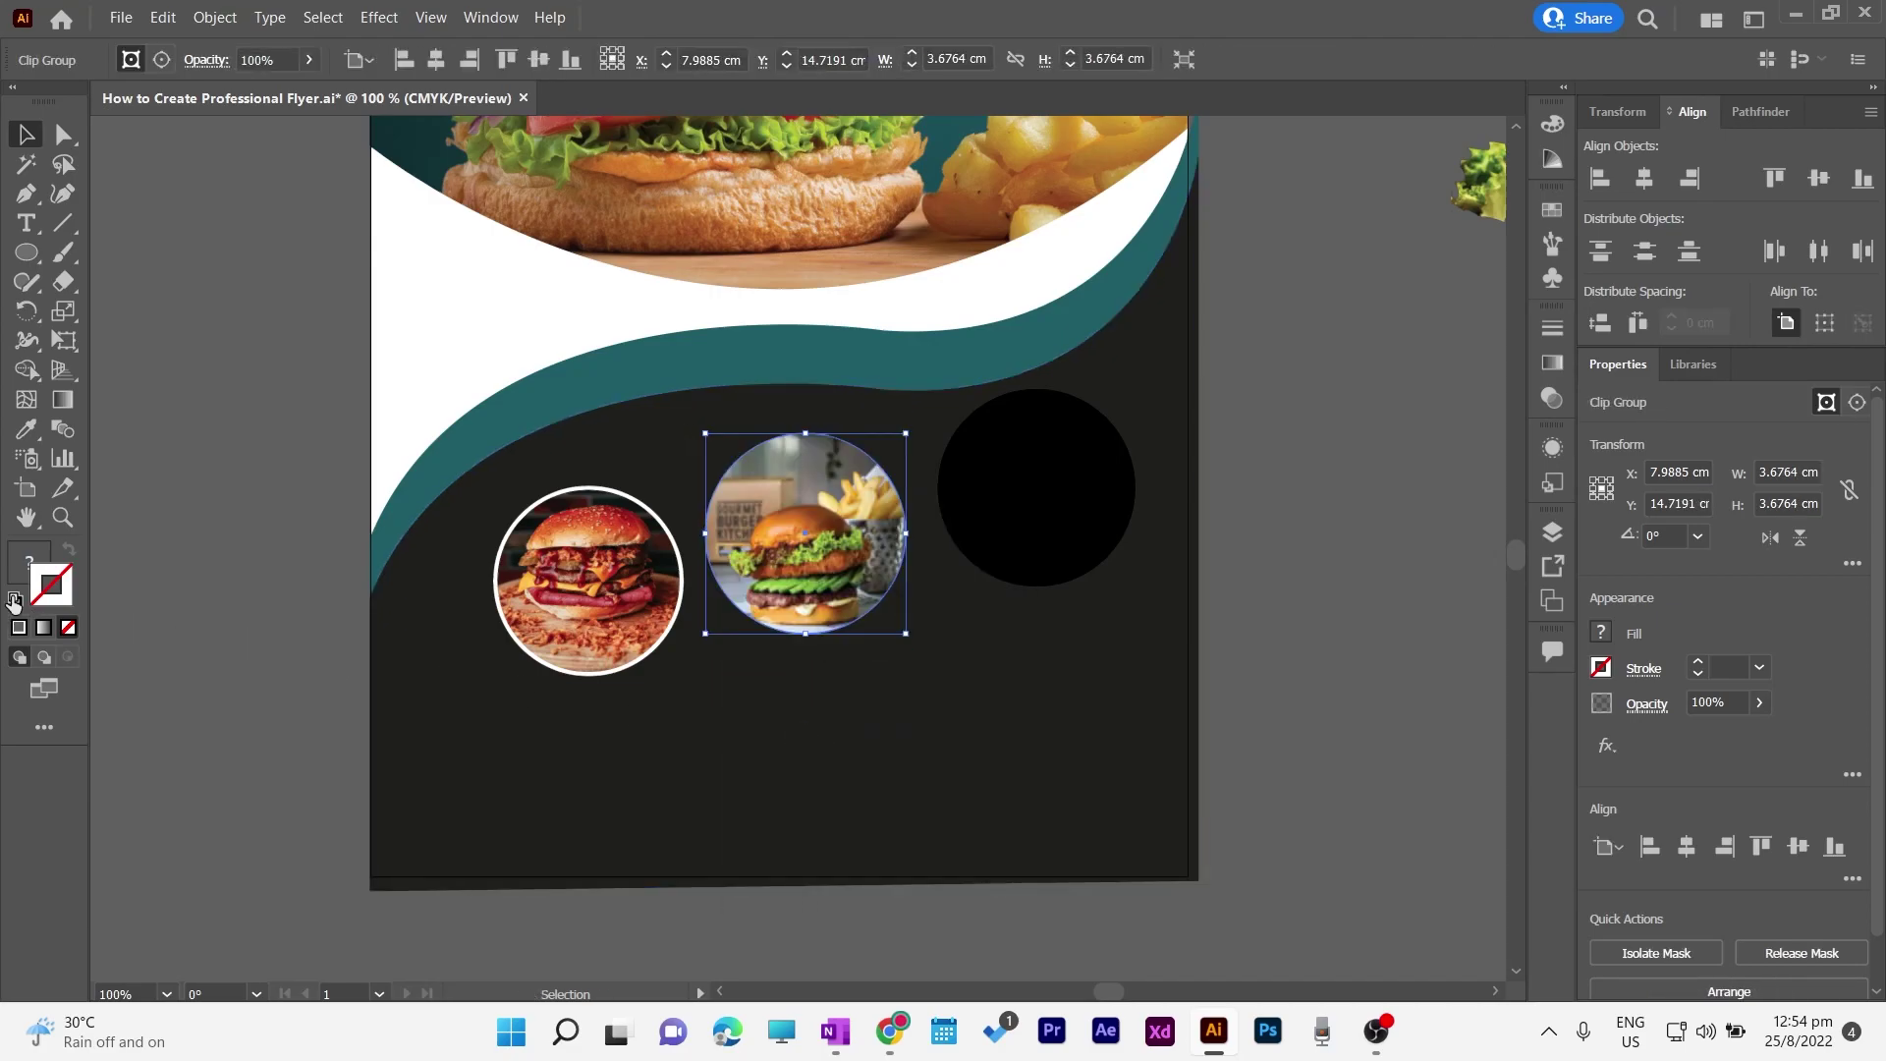
Step: Outline the middle burger clip group with a 2 pt white stroke and deselect it
click(17, 602)
click(67, 553)
click(1699, 665)
click(1375, 665)
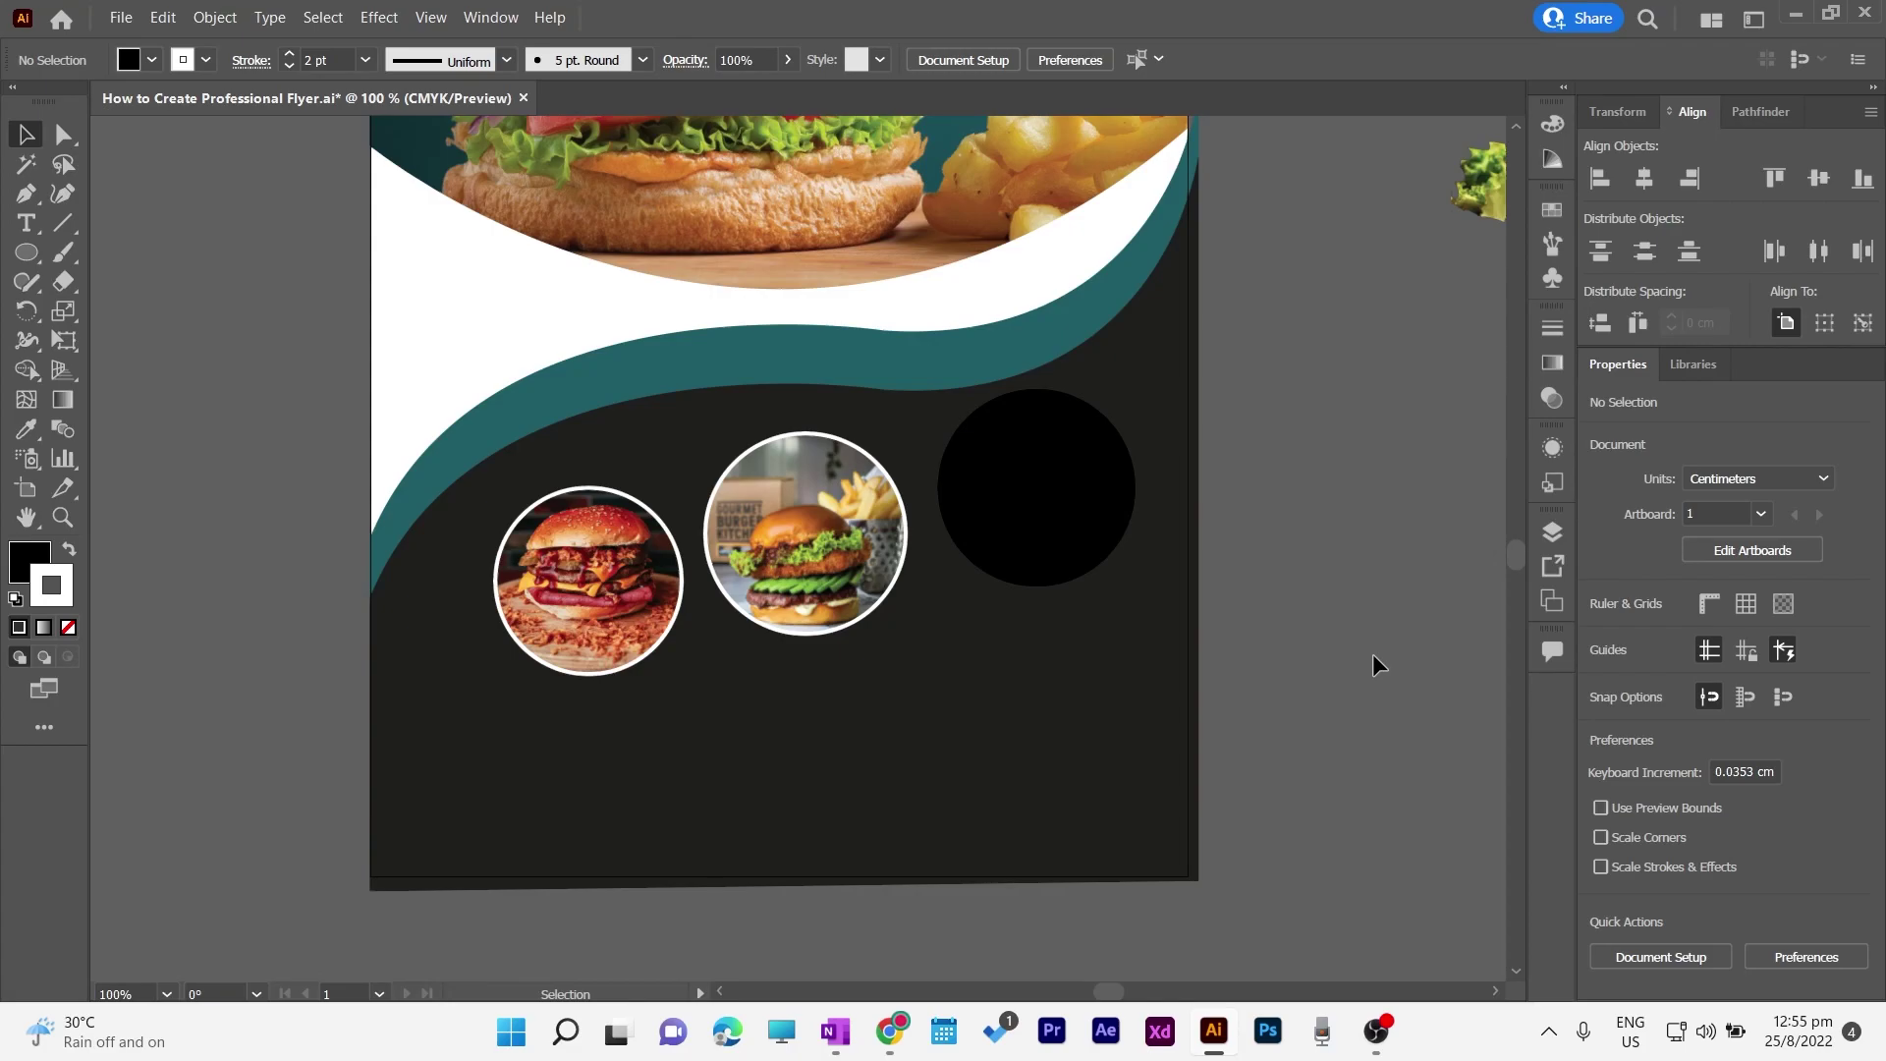
Step: Place the Pexels photo 12932966.jpg of a burger with tomatoes over the black circle at about 6.23 × 4.16 cm
click(993, 490)
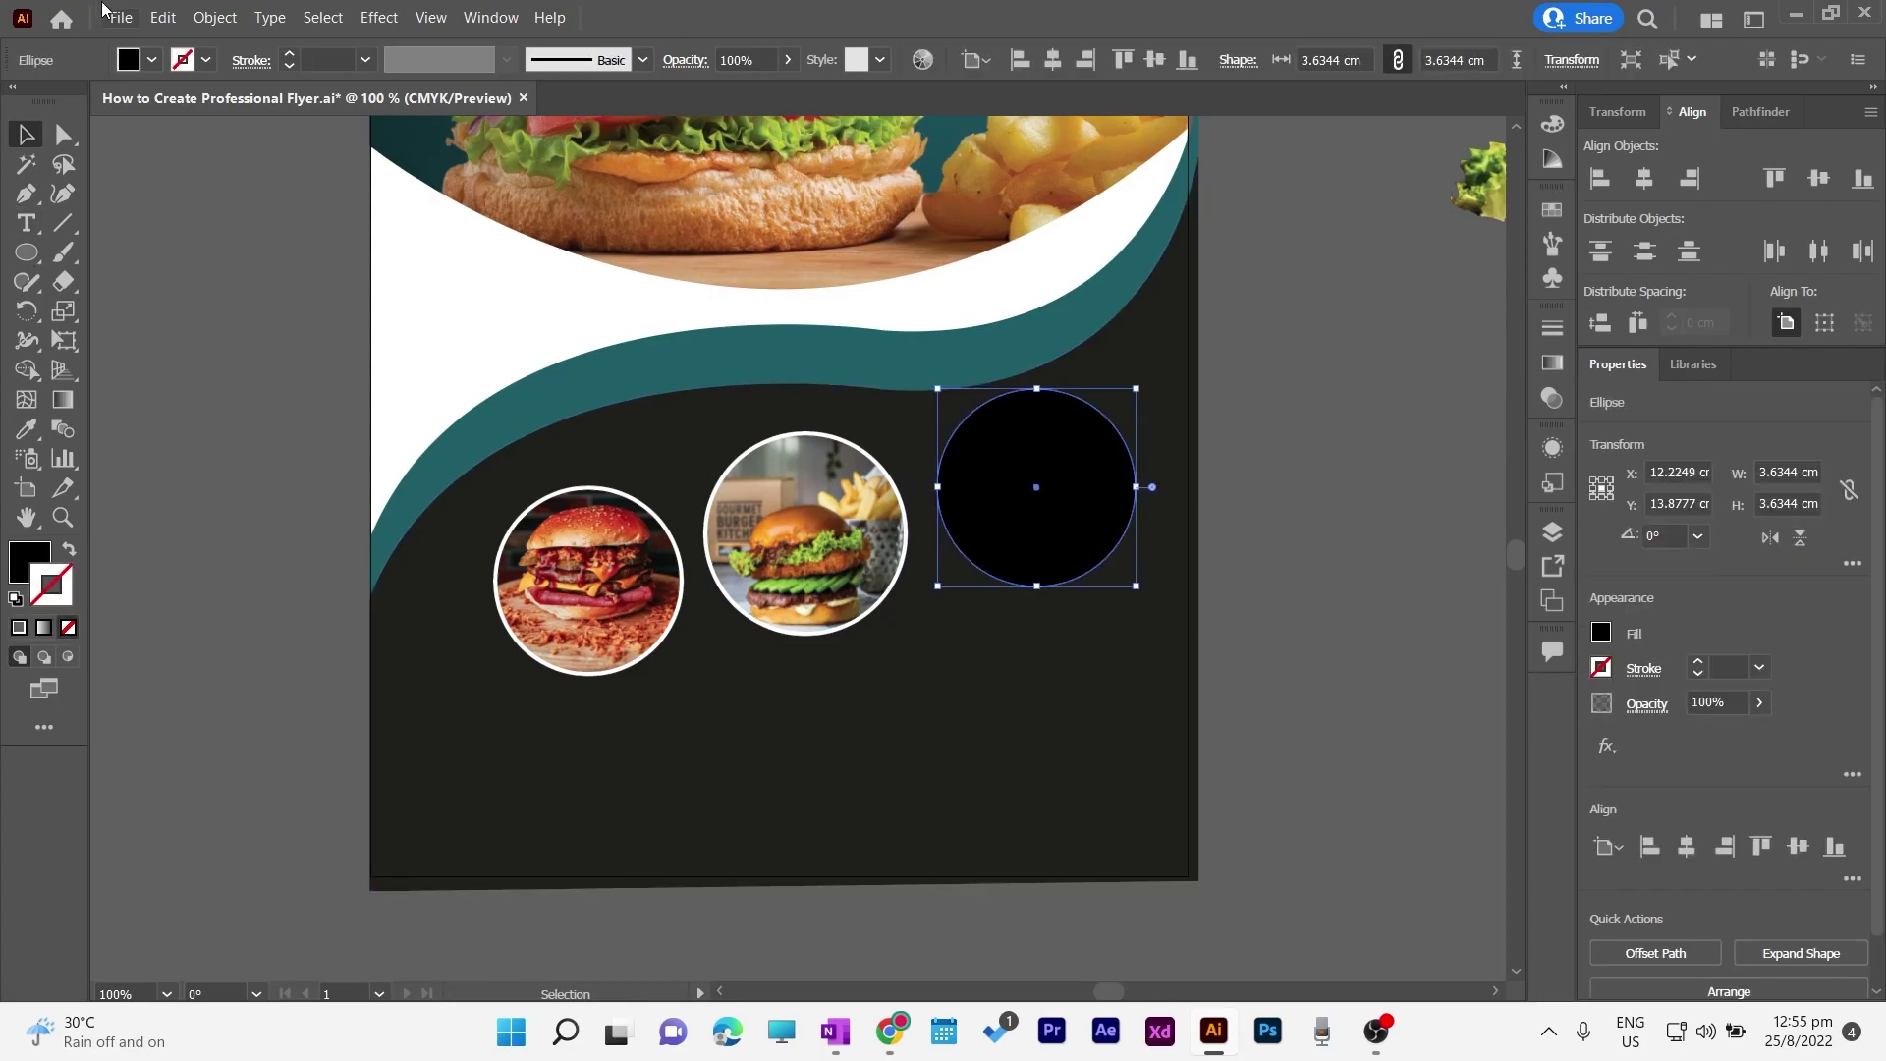
click(132, 19)
mouse_move(185, 481)
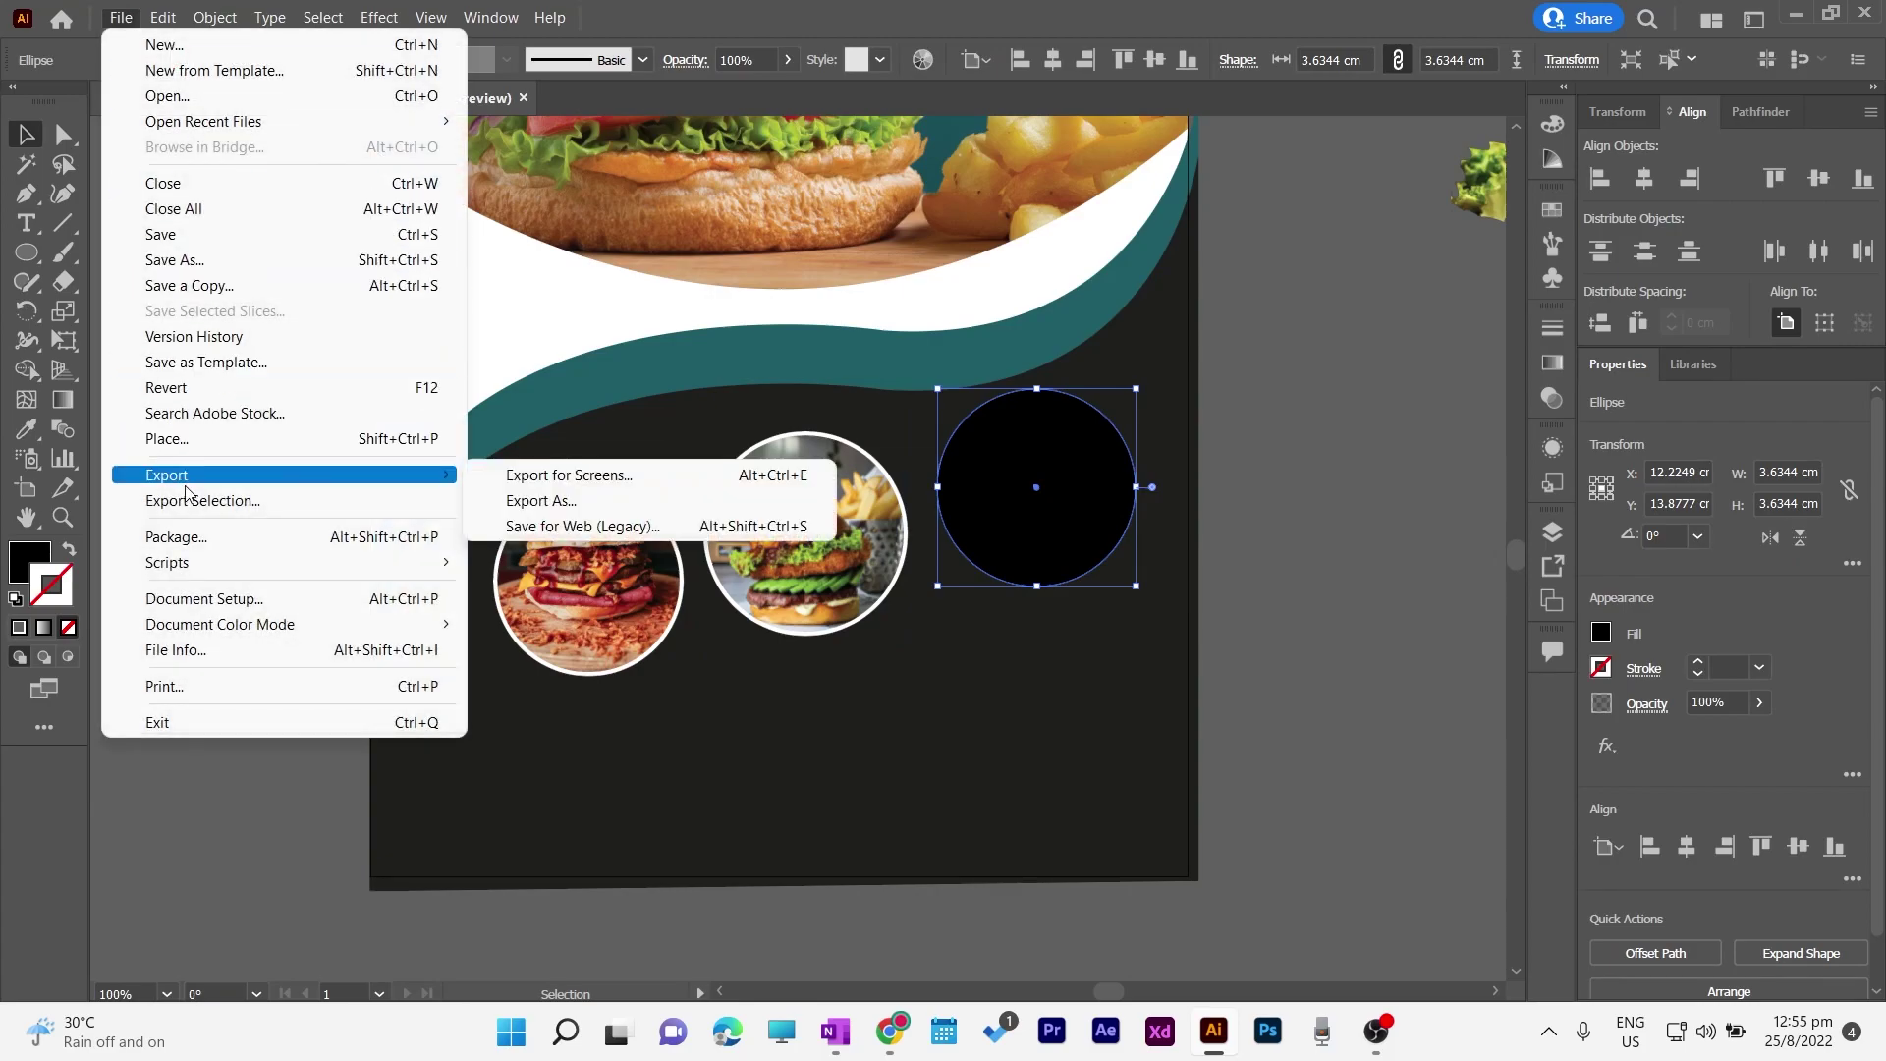
click(197, 440)
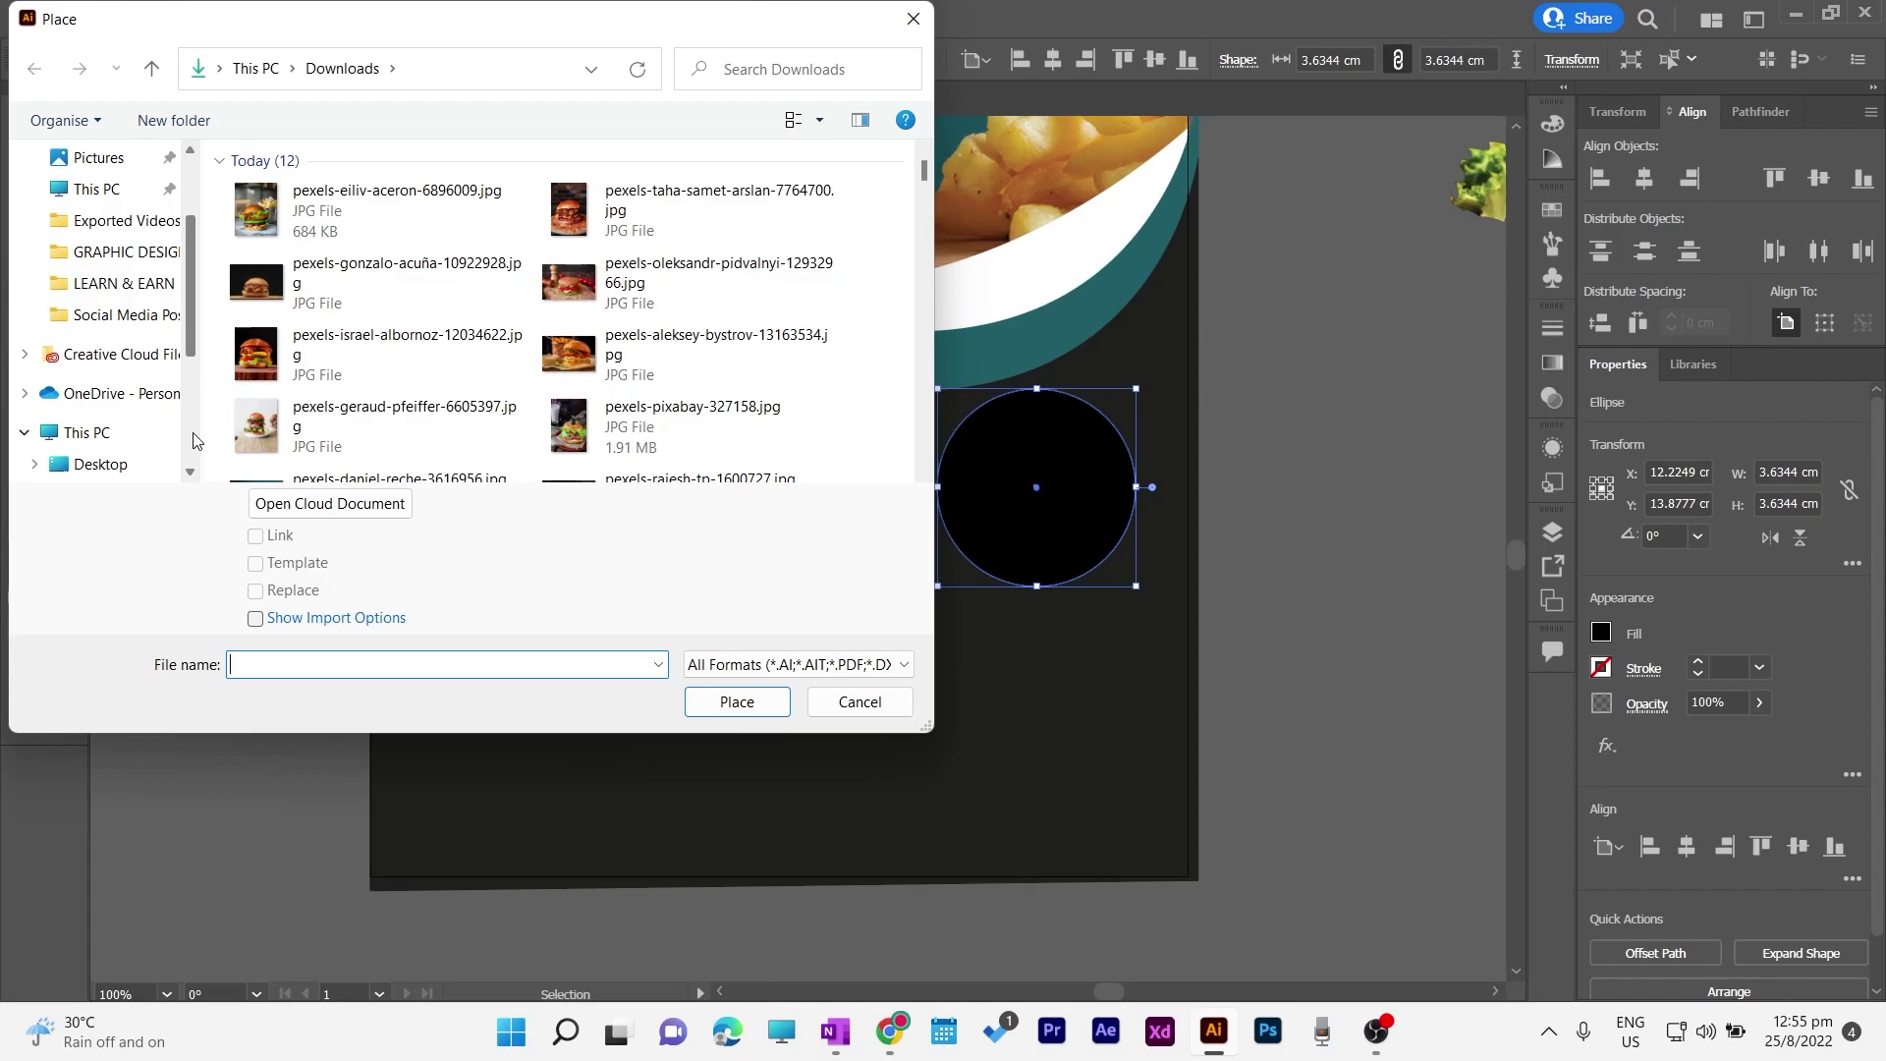
scroll(322, 355, down, 2)
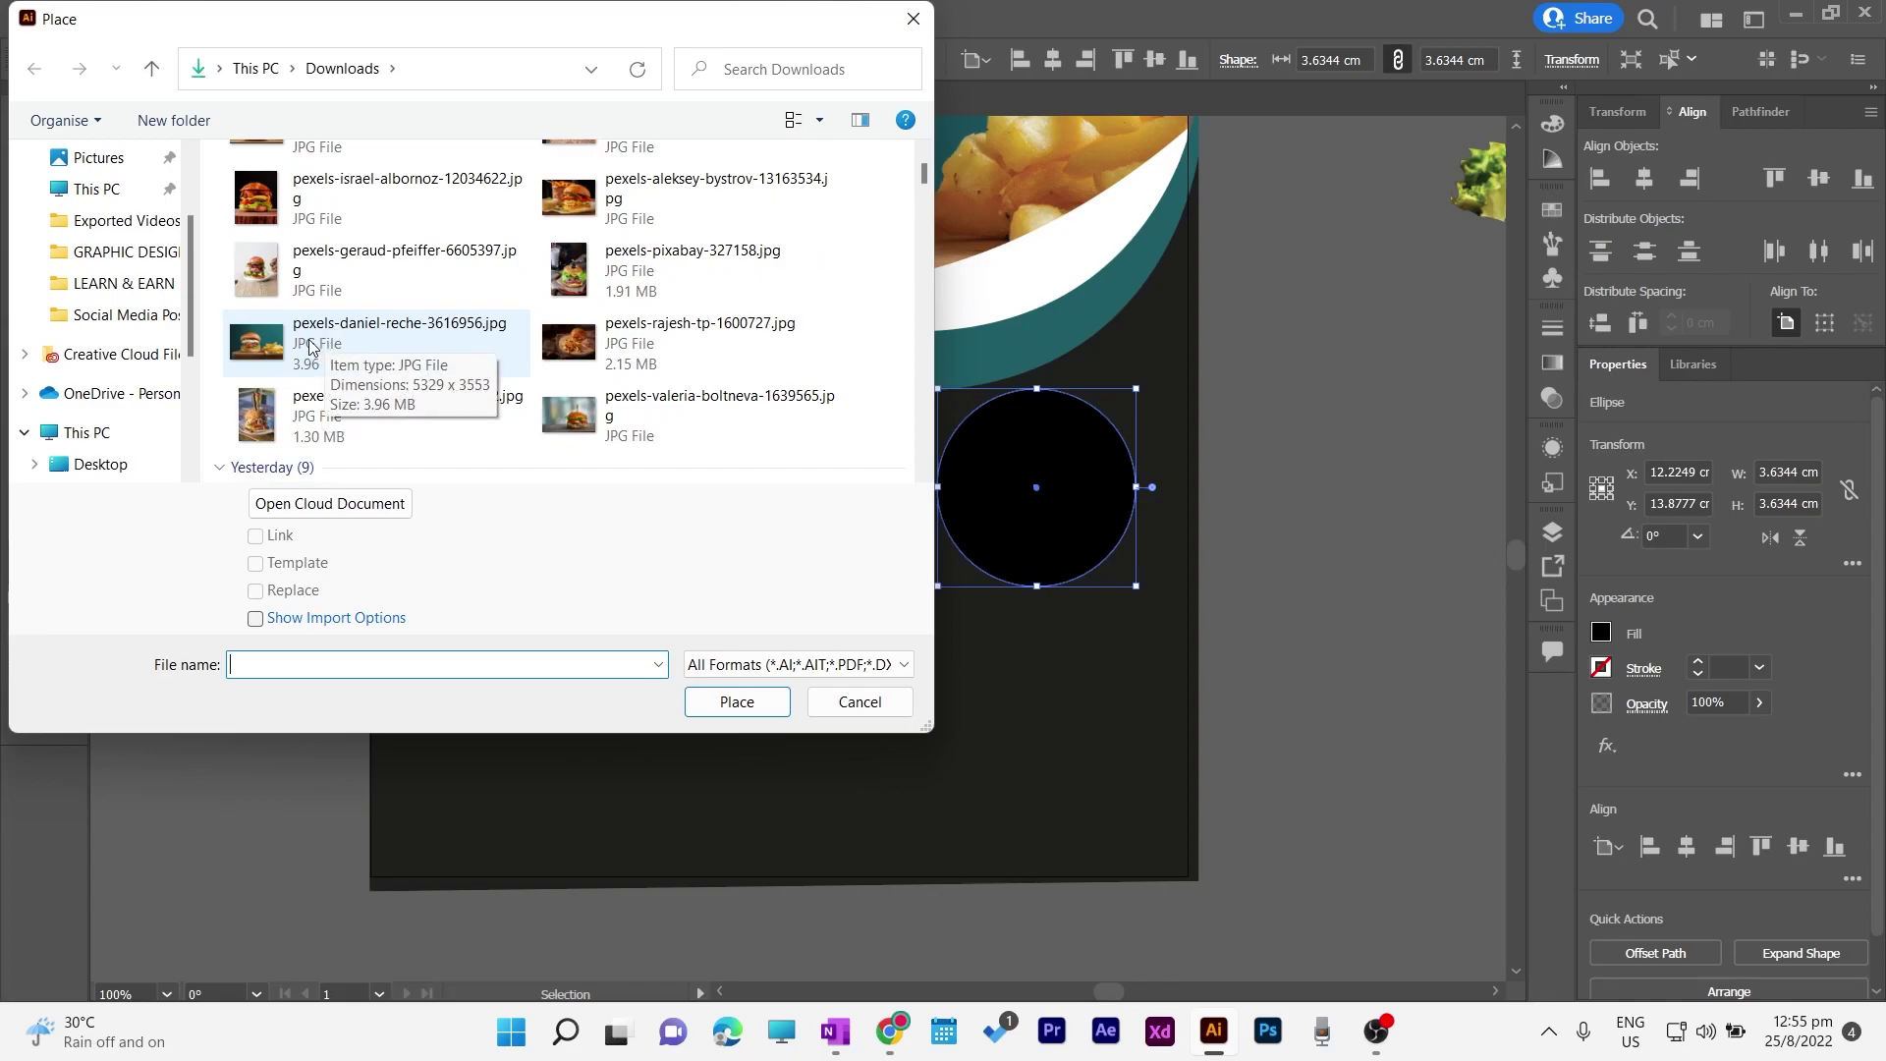
scroll(494, 285, up, 2)
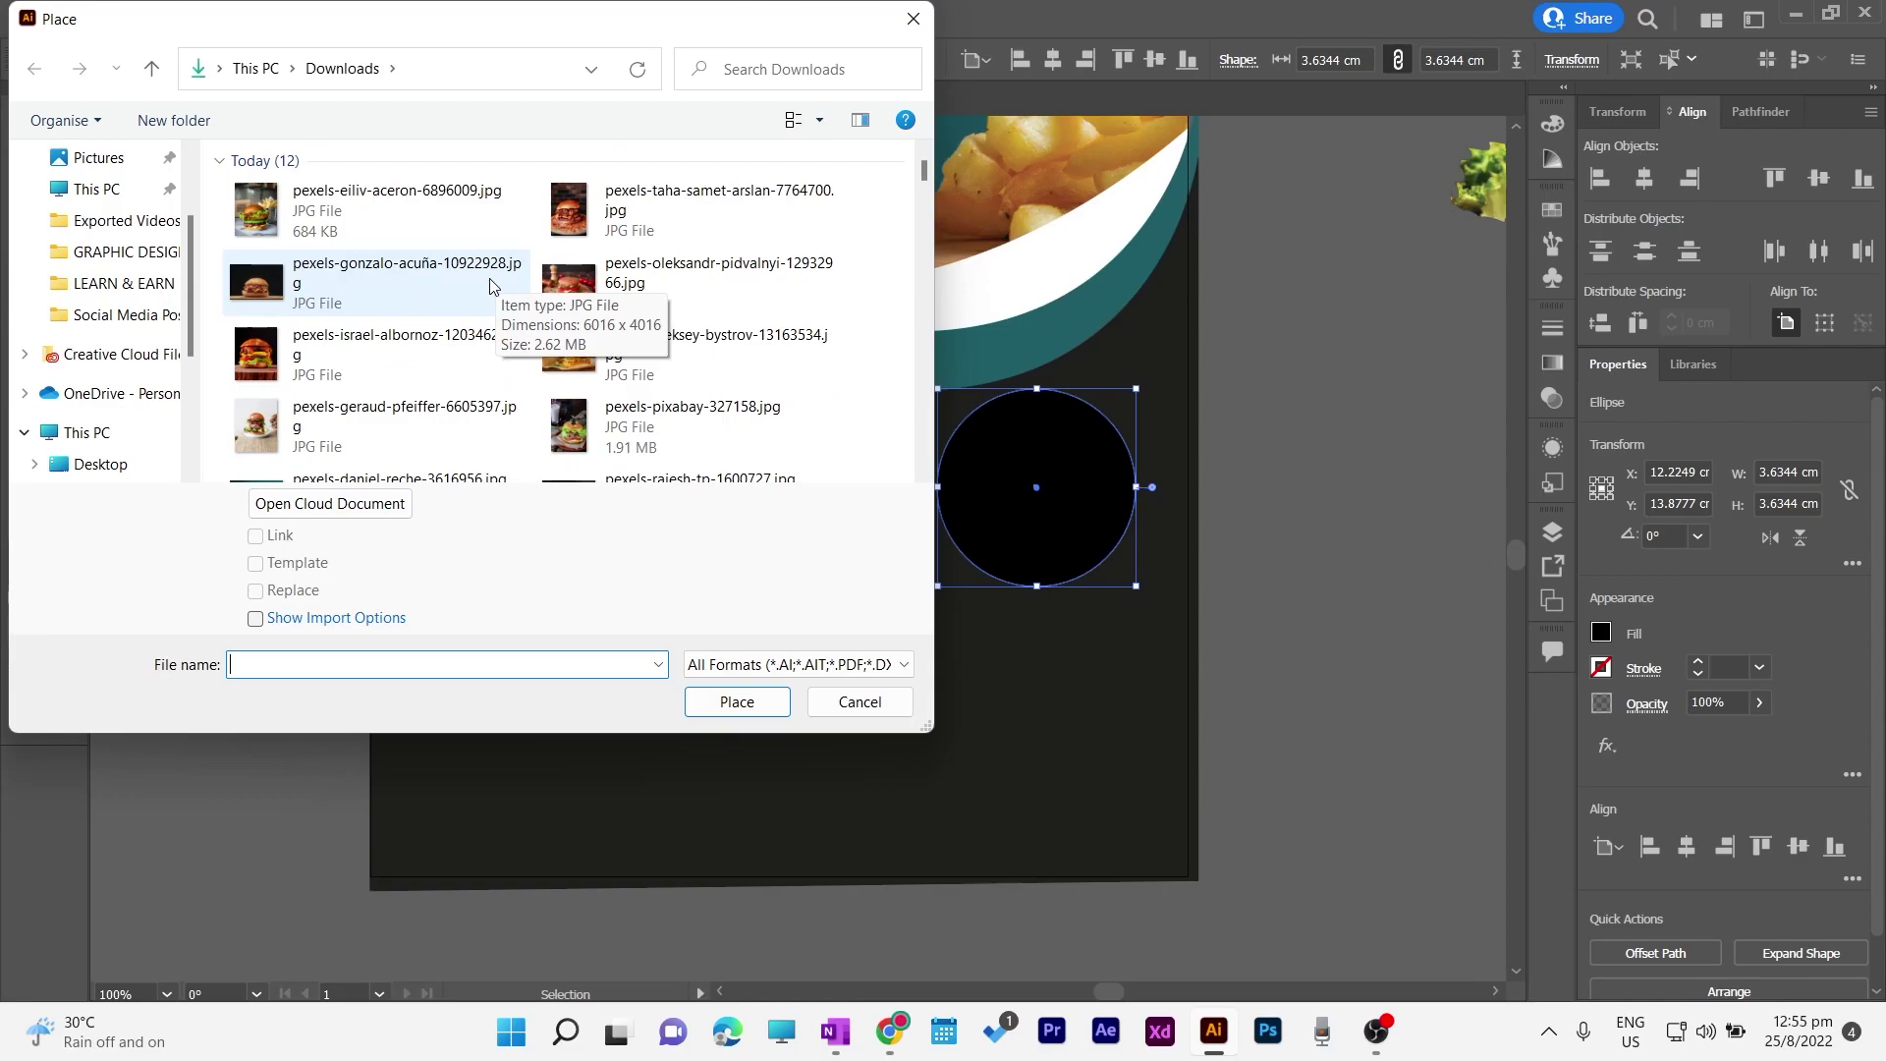
scroll(696, 351, down, 2)
scroll(696, 351, down, 3)
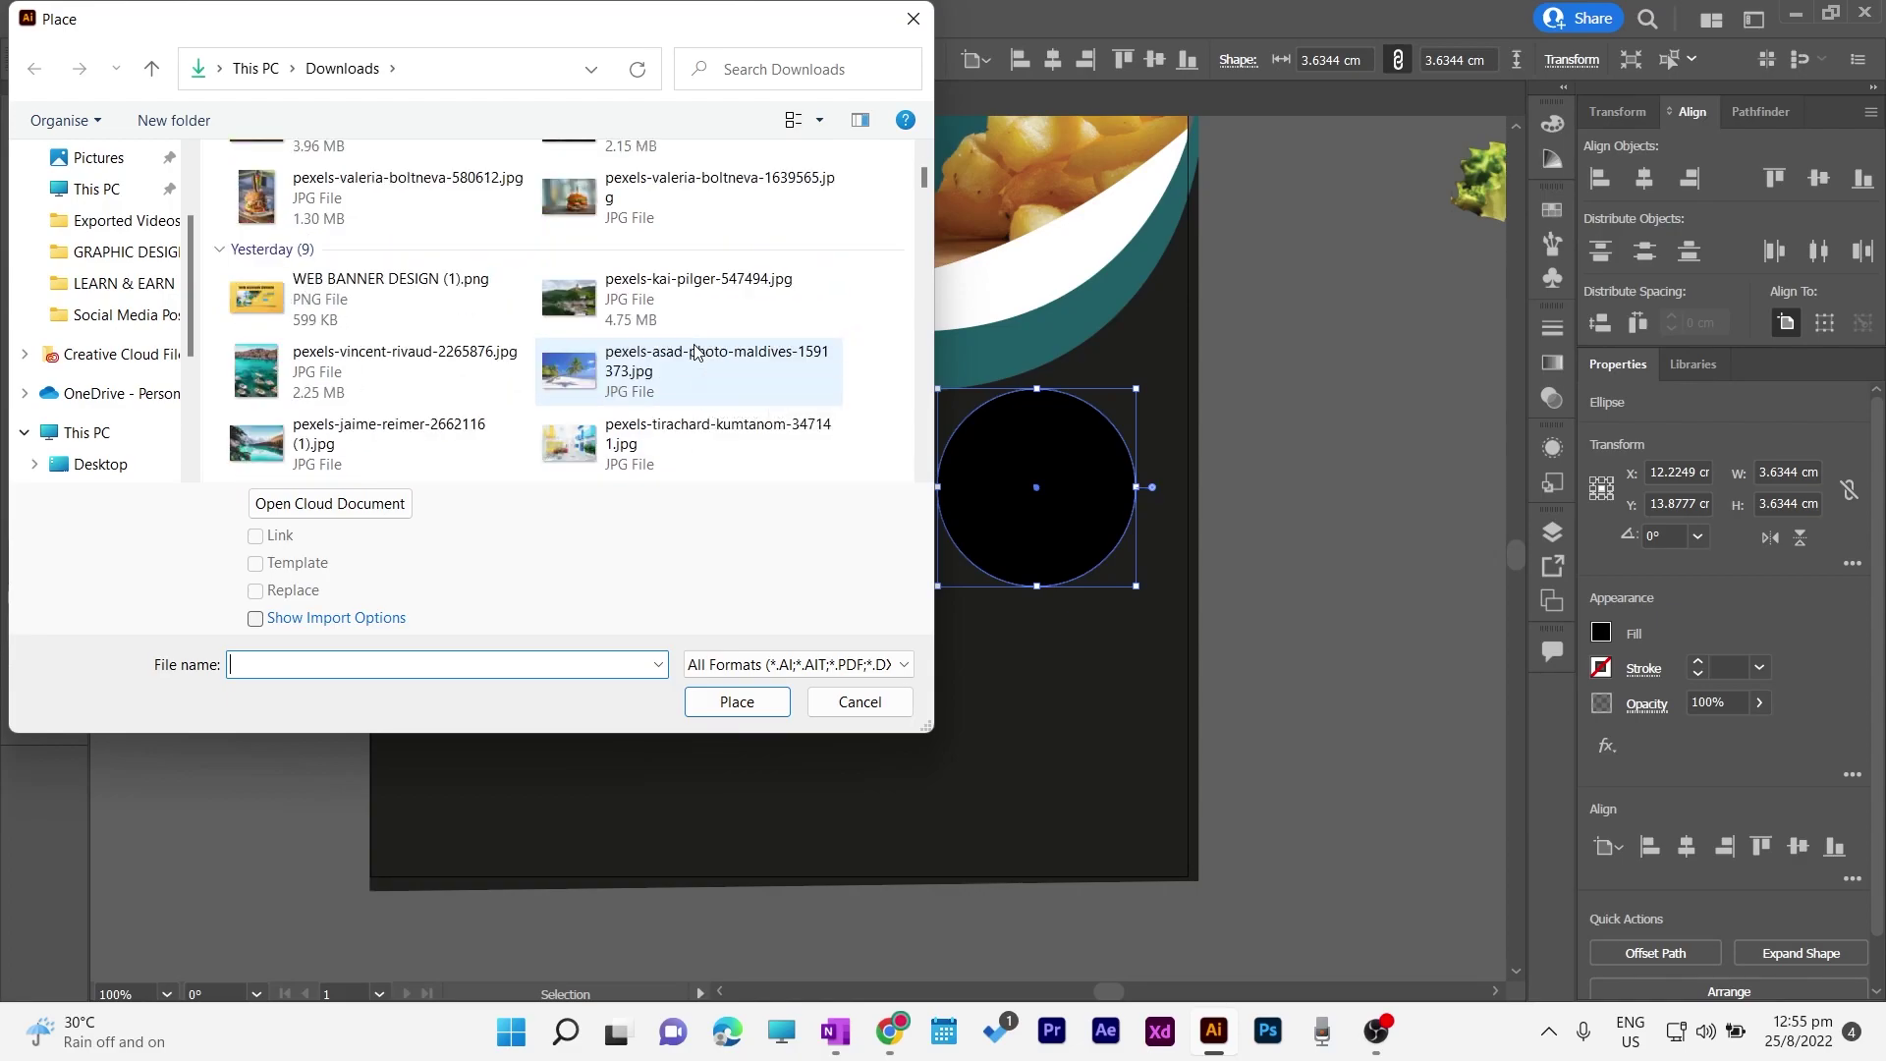
scroll(697, 350, up, 5)
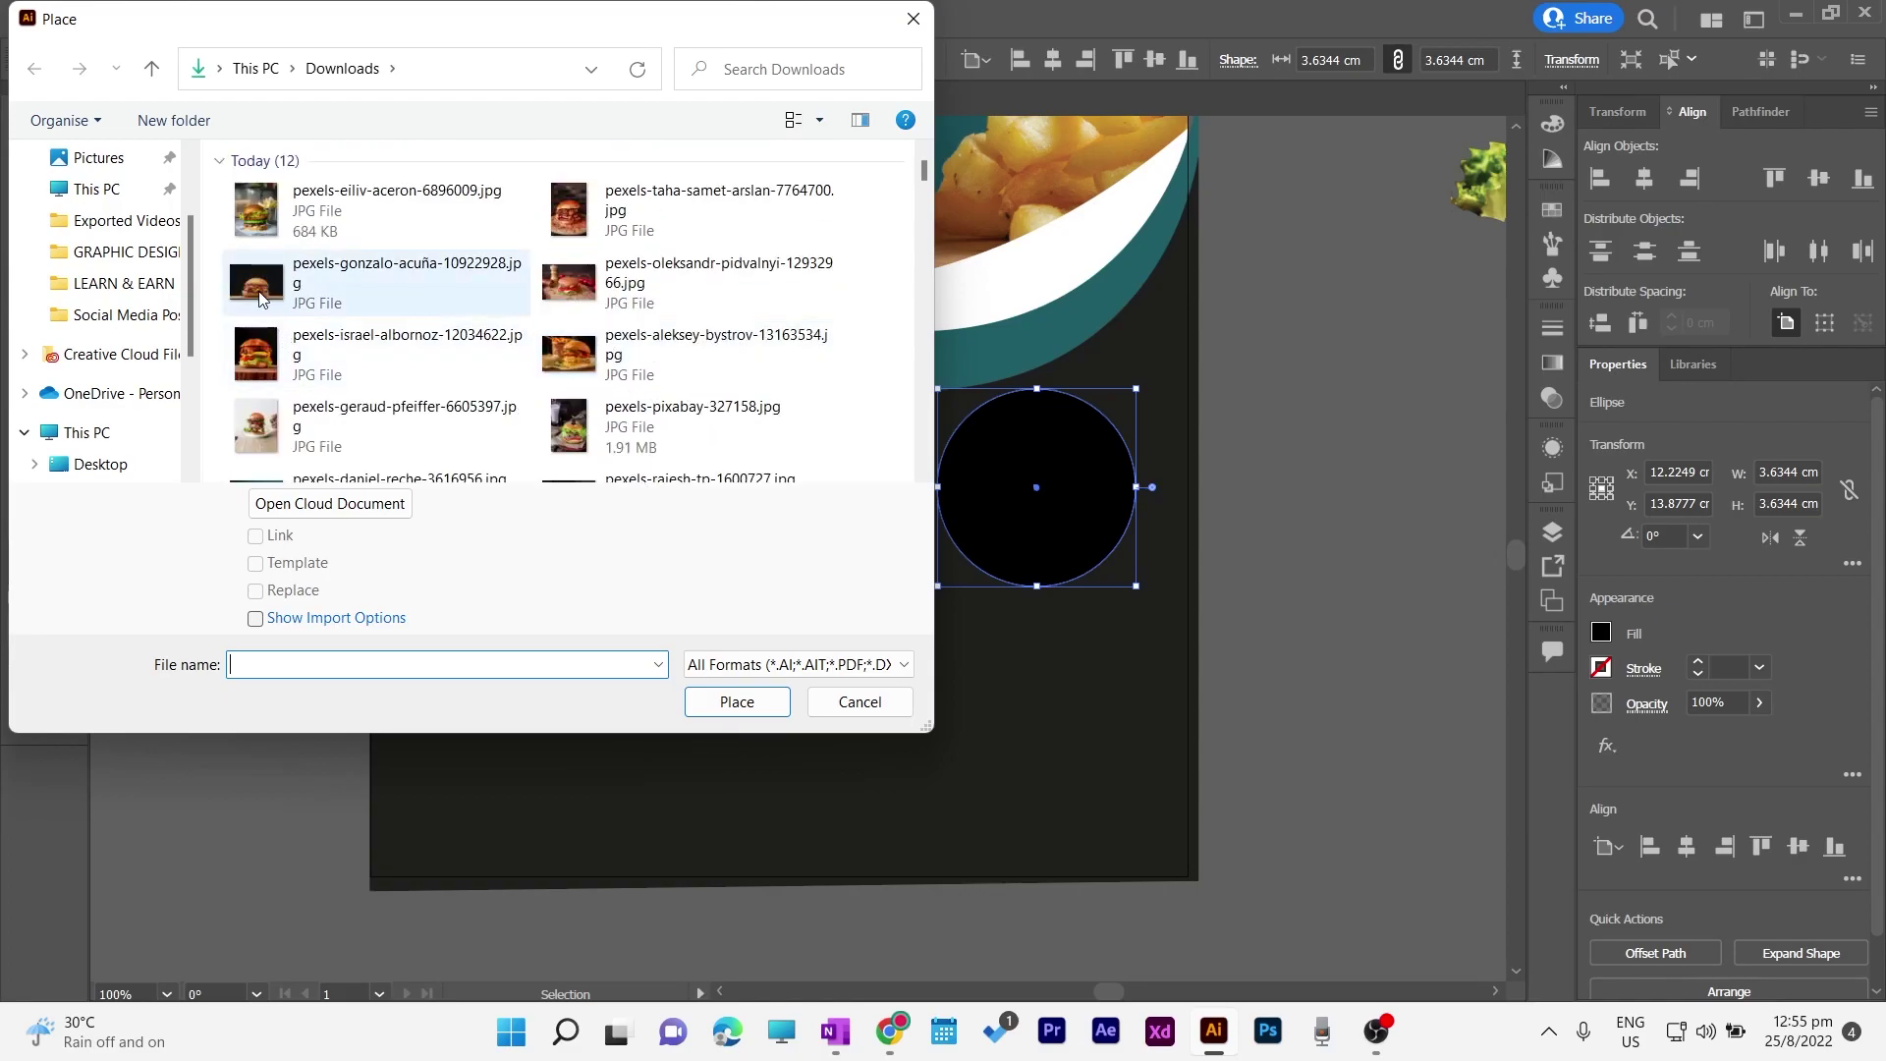
click(688, 282)
click(737, 702)
drag(910, 380, 1200, 604)
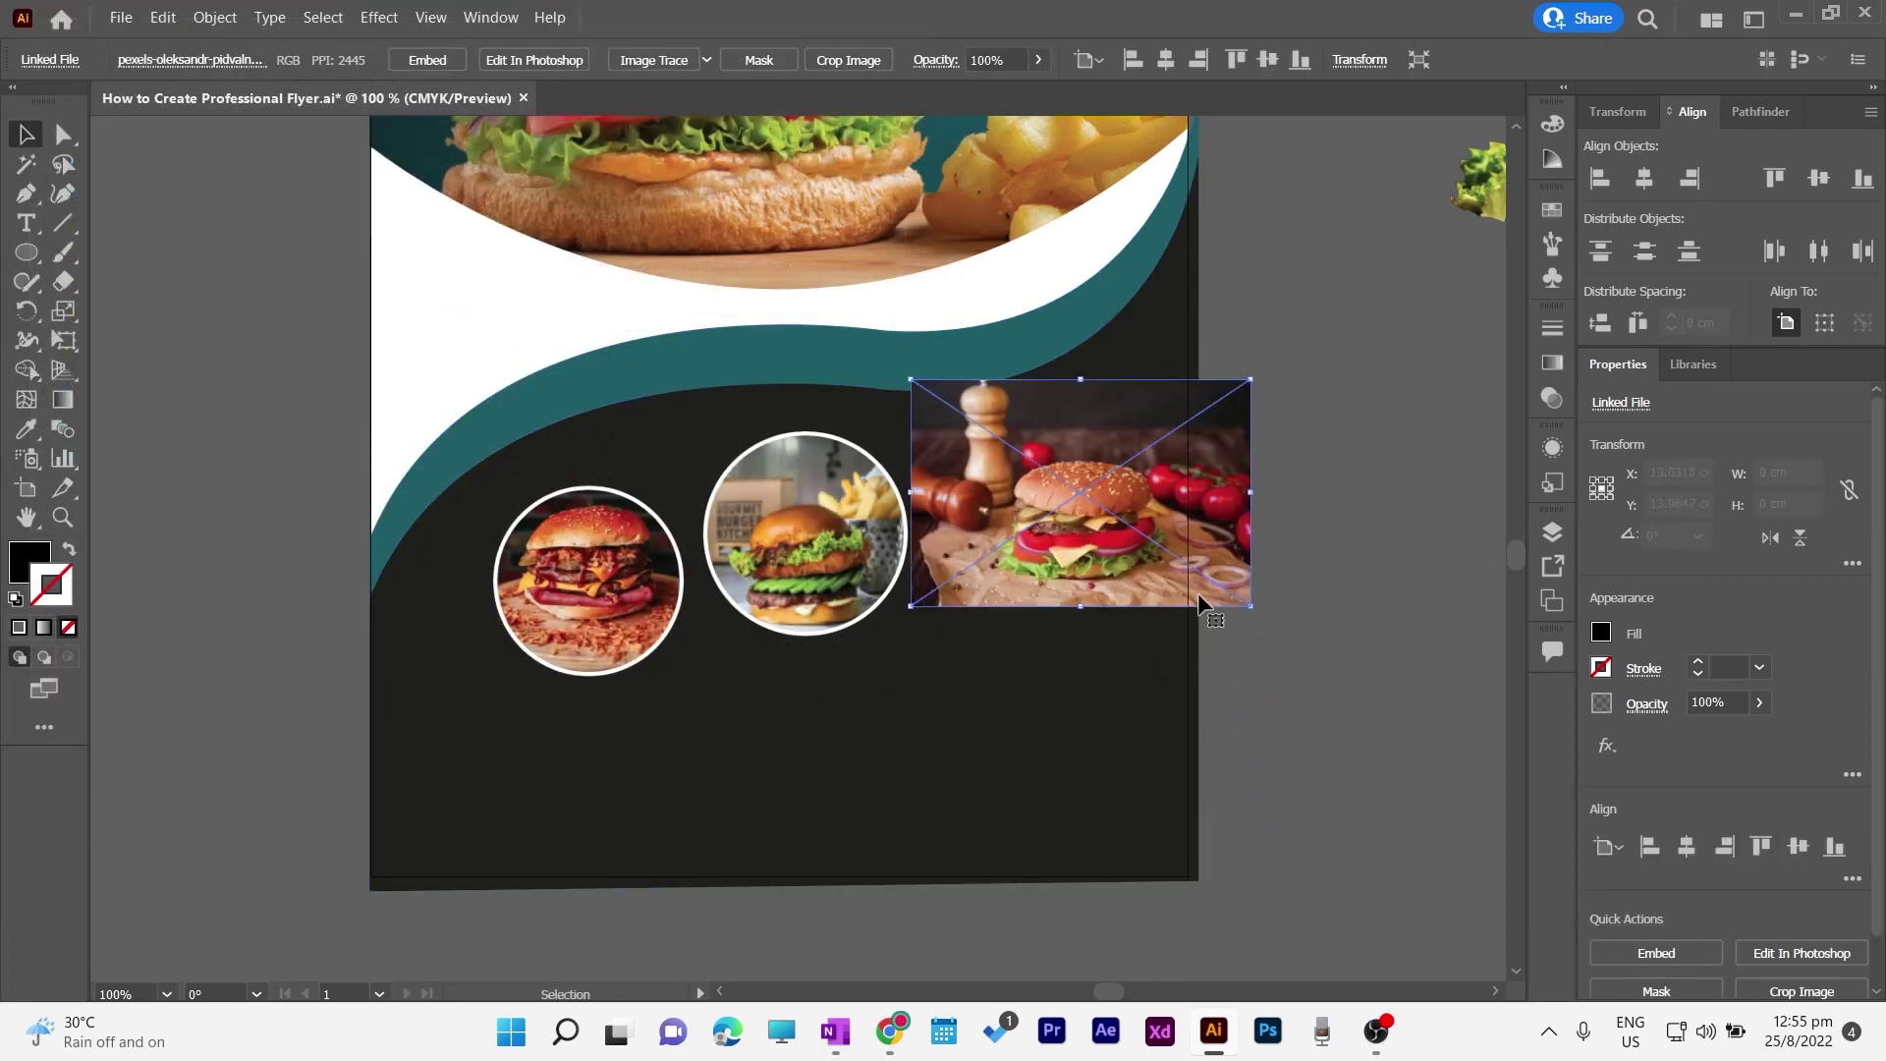
Step: Embed the new burger photo and arrange it behind the black circle
click(427, 60)
drag(1054, 485, 1254, 457)
right_click(1076, 450)
mouse_move(1140, 880)
click(1375, 880)
drag(1356, 507, 1120, 499)
click(1214, 509)
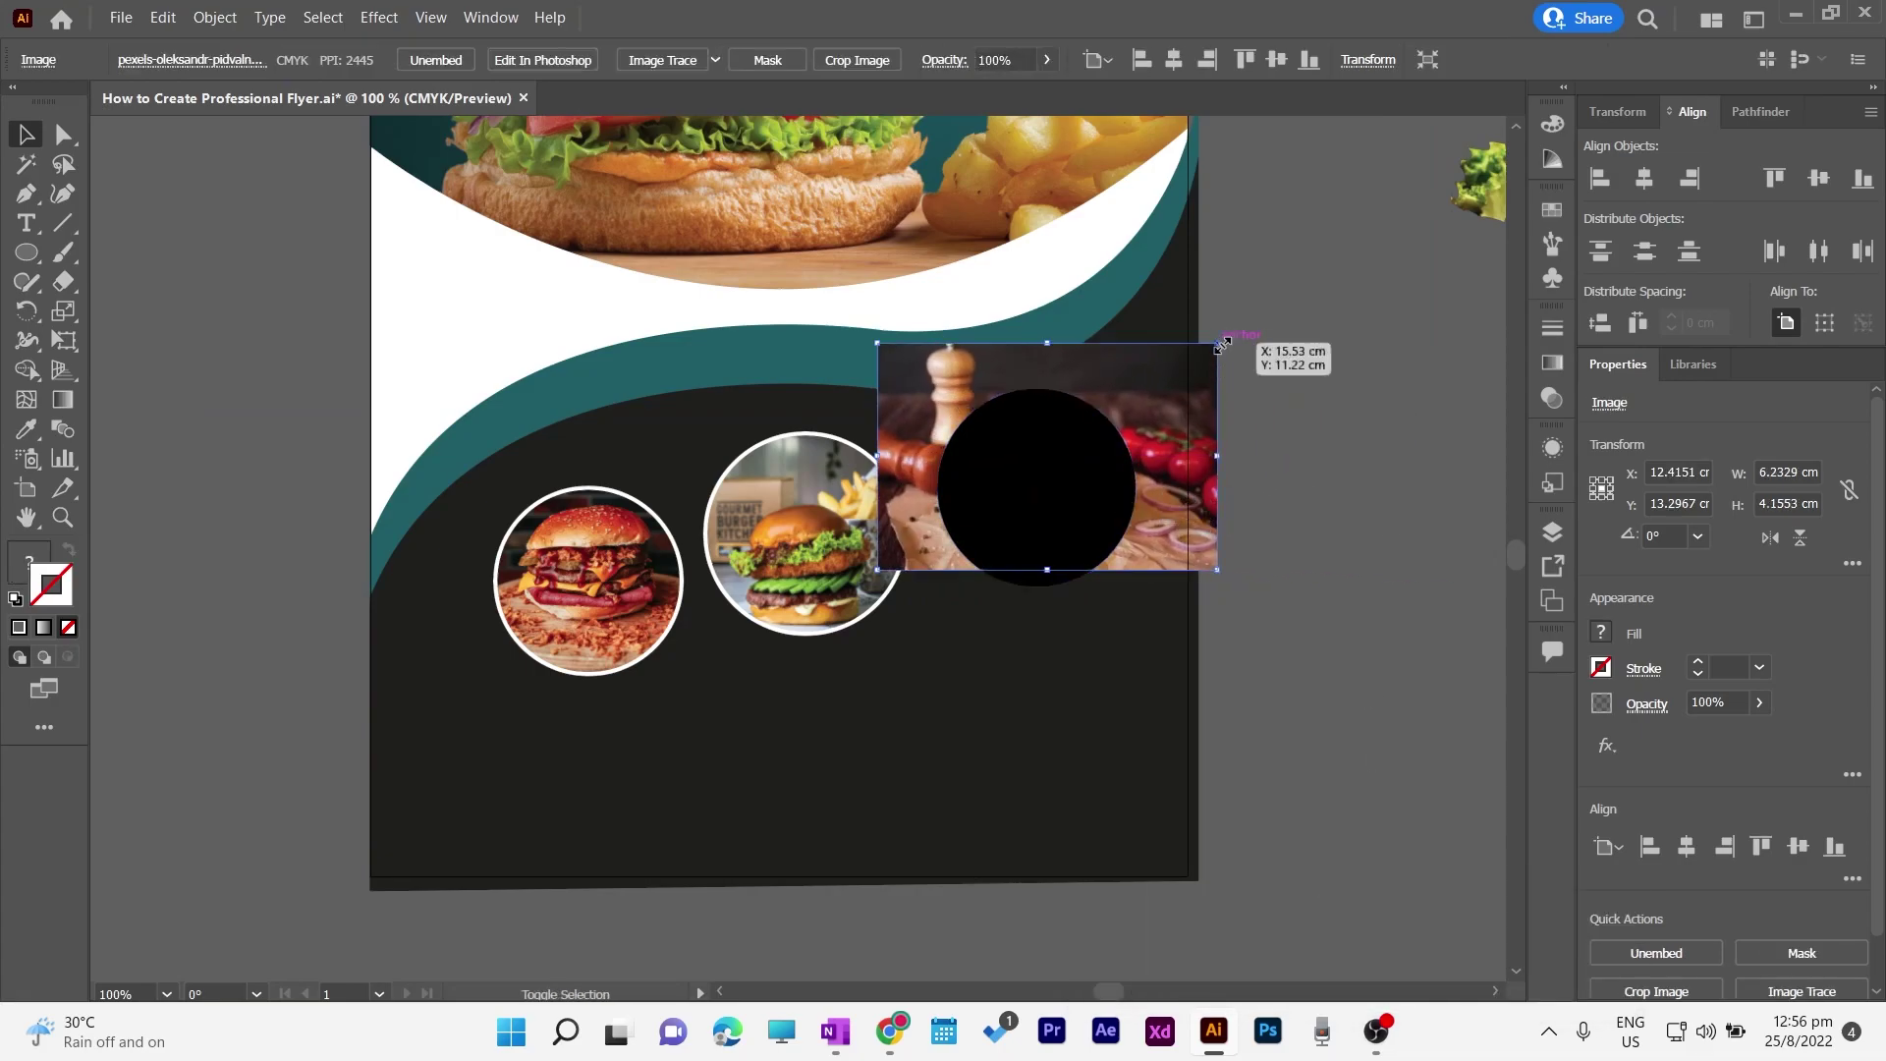
Step: Enlarge and line up the burger photo behind the third circle, clipping it to the circle with a clipping mask
drag(1221, 344, 1271, 303)
drag(1197, 381, 1156, 412)
shift+click(1087, 501)
right_click(1086, 497)
click(1125, 699)
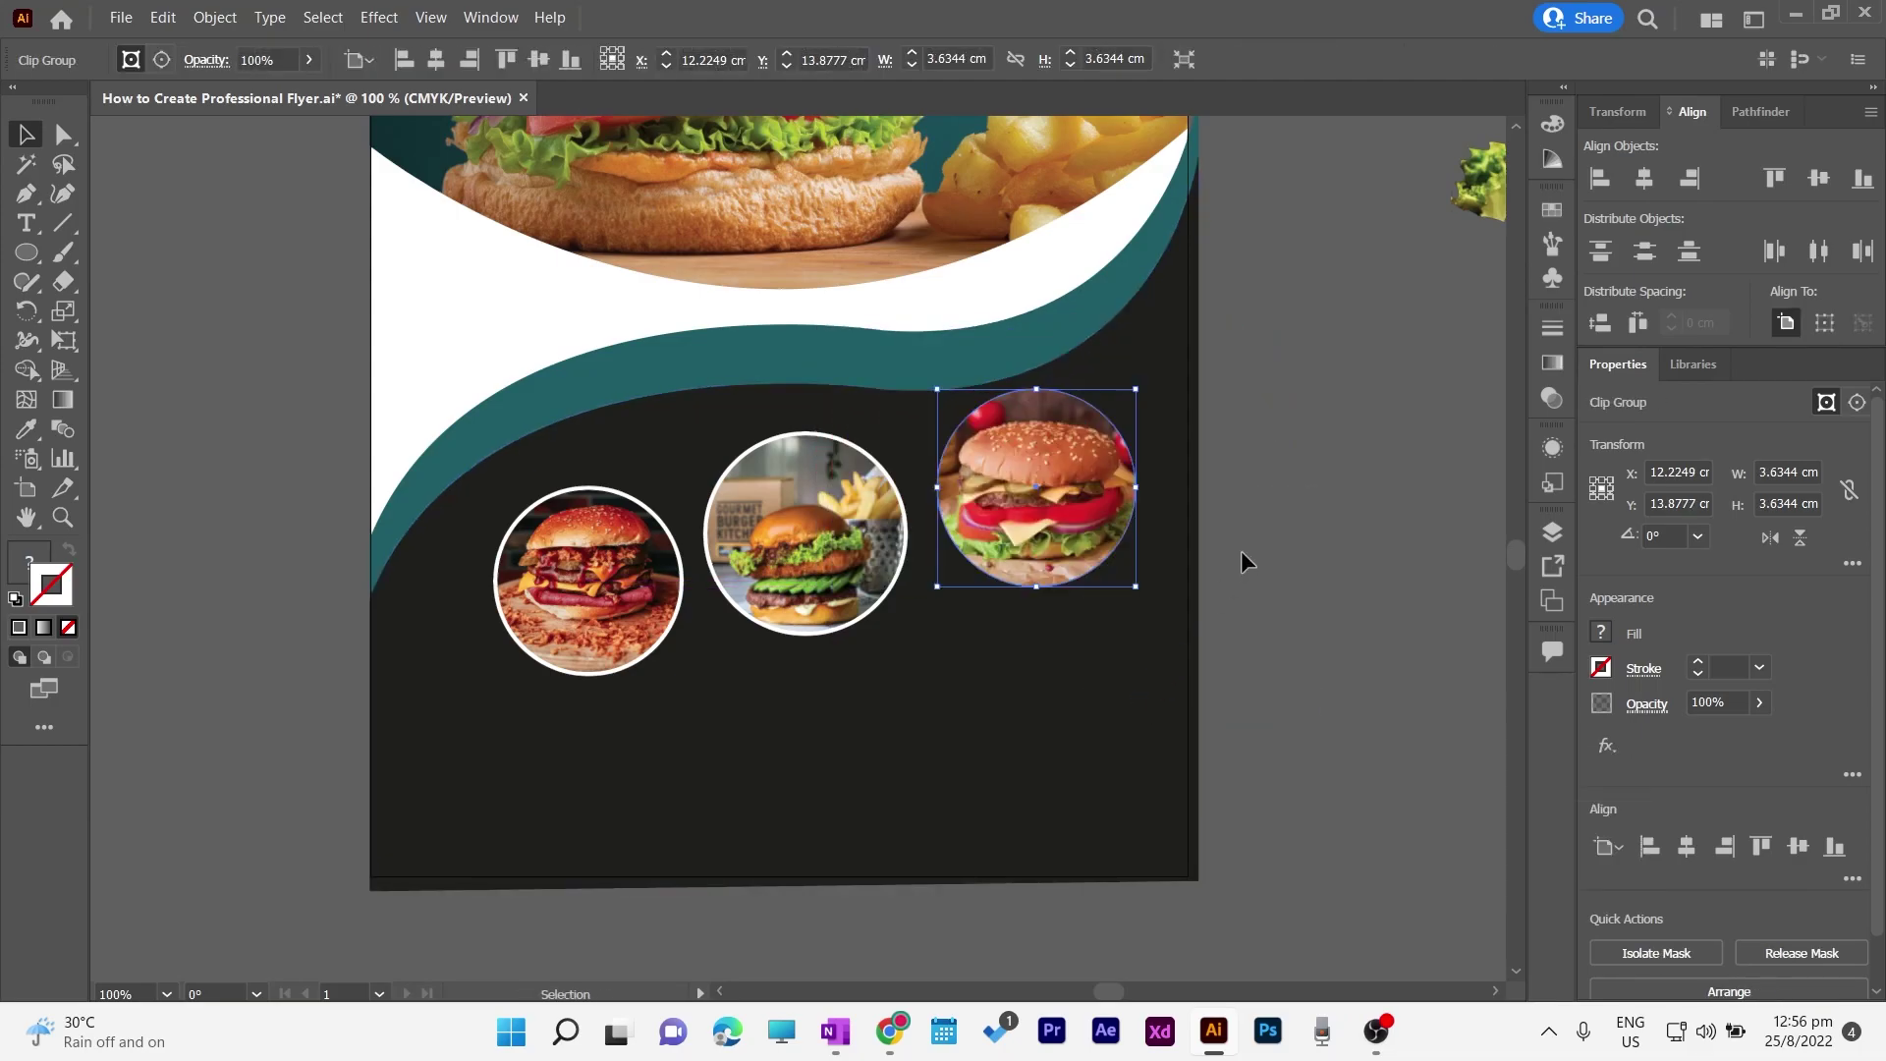
Step: Outline the third burger clip group with a 2 pt white stroke and shift it slightly toward the middle circle
click(16, 603)
click(68, 549)
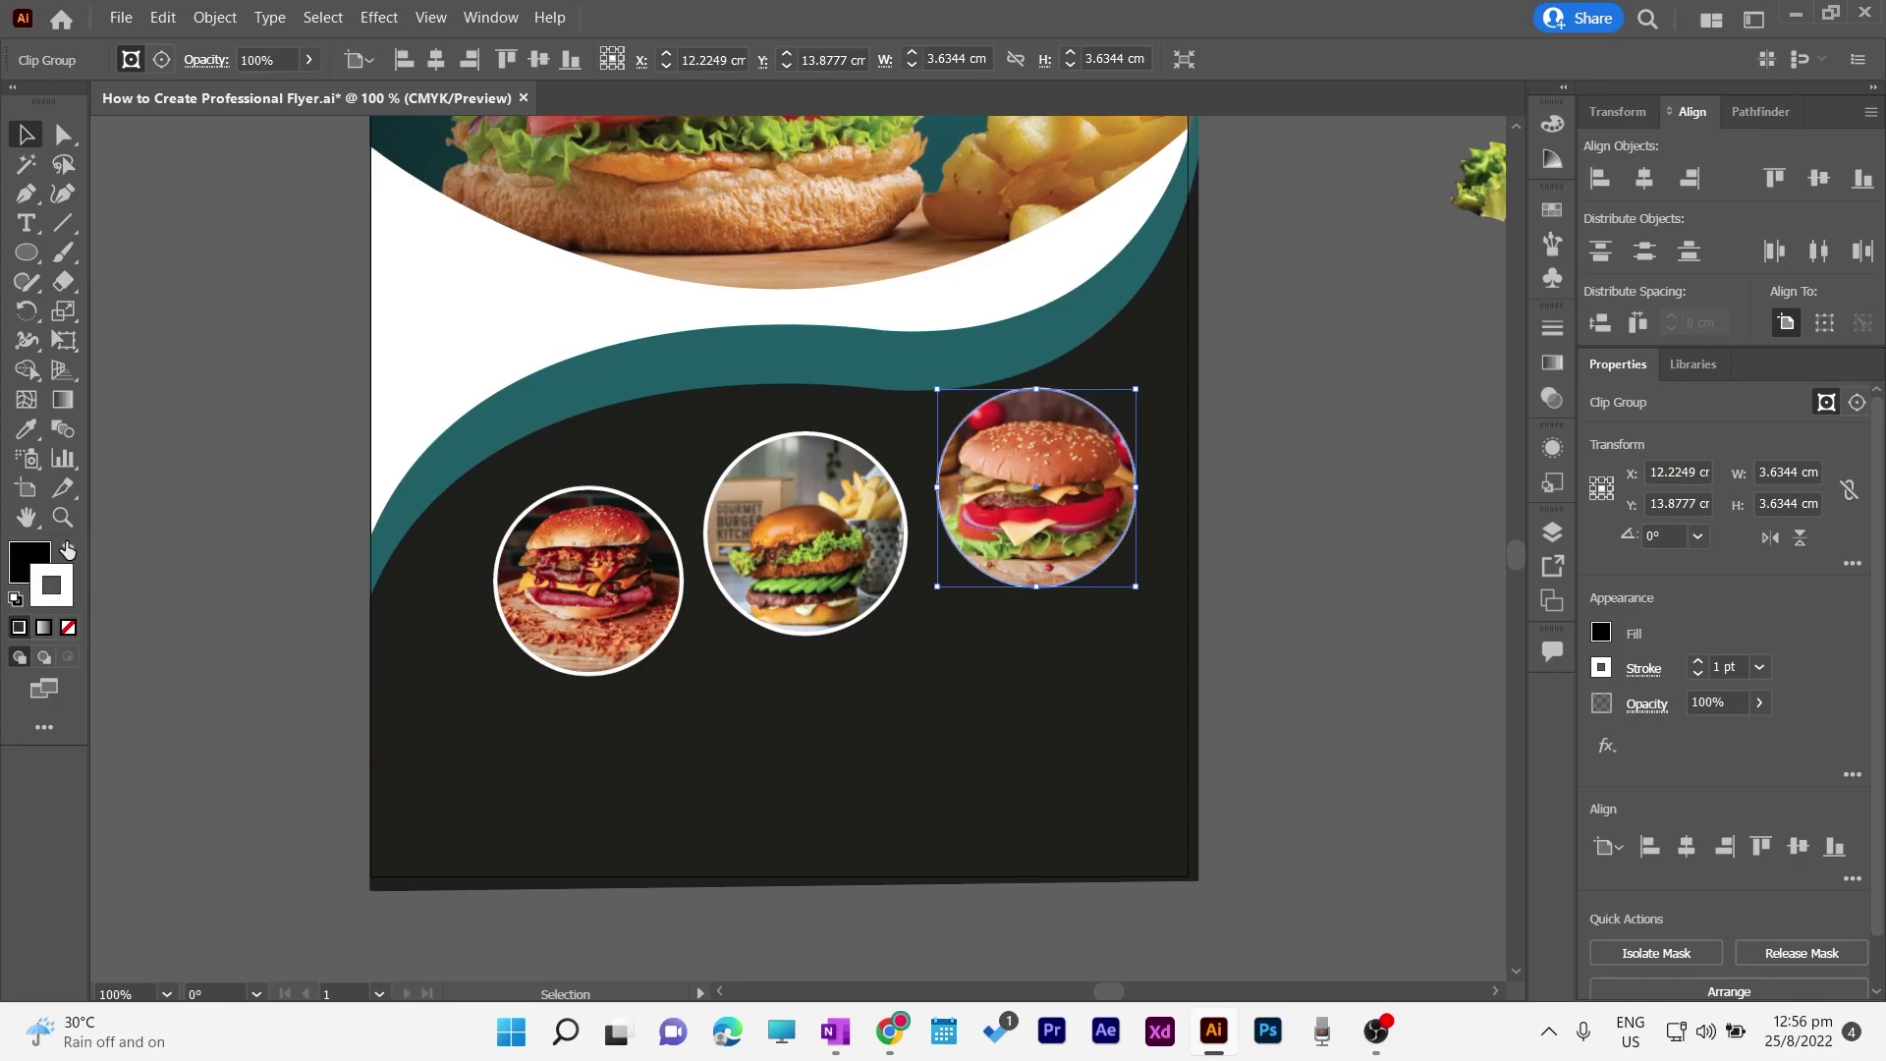
click(1699, 661)
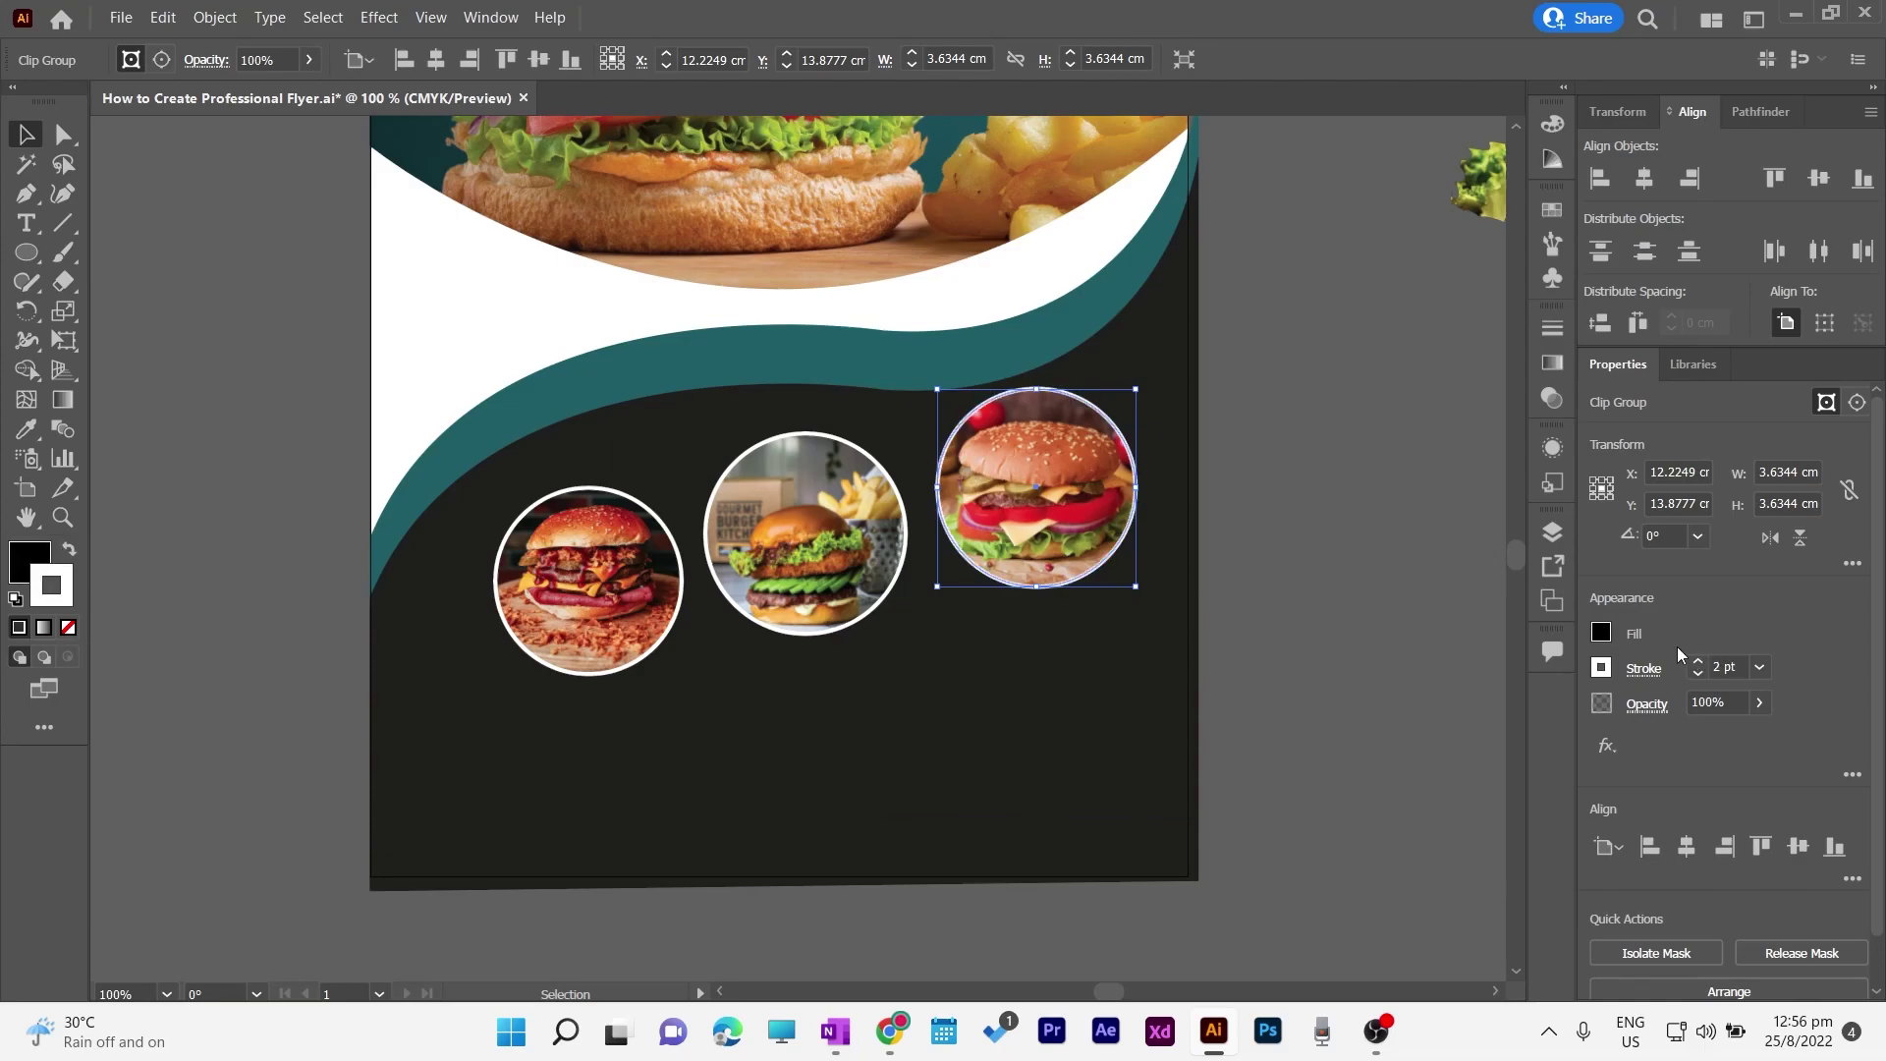
click(1301, 544)
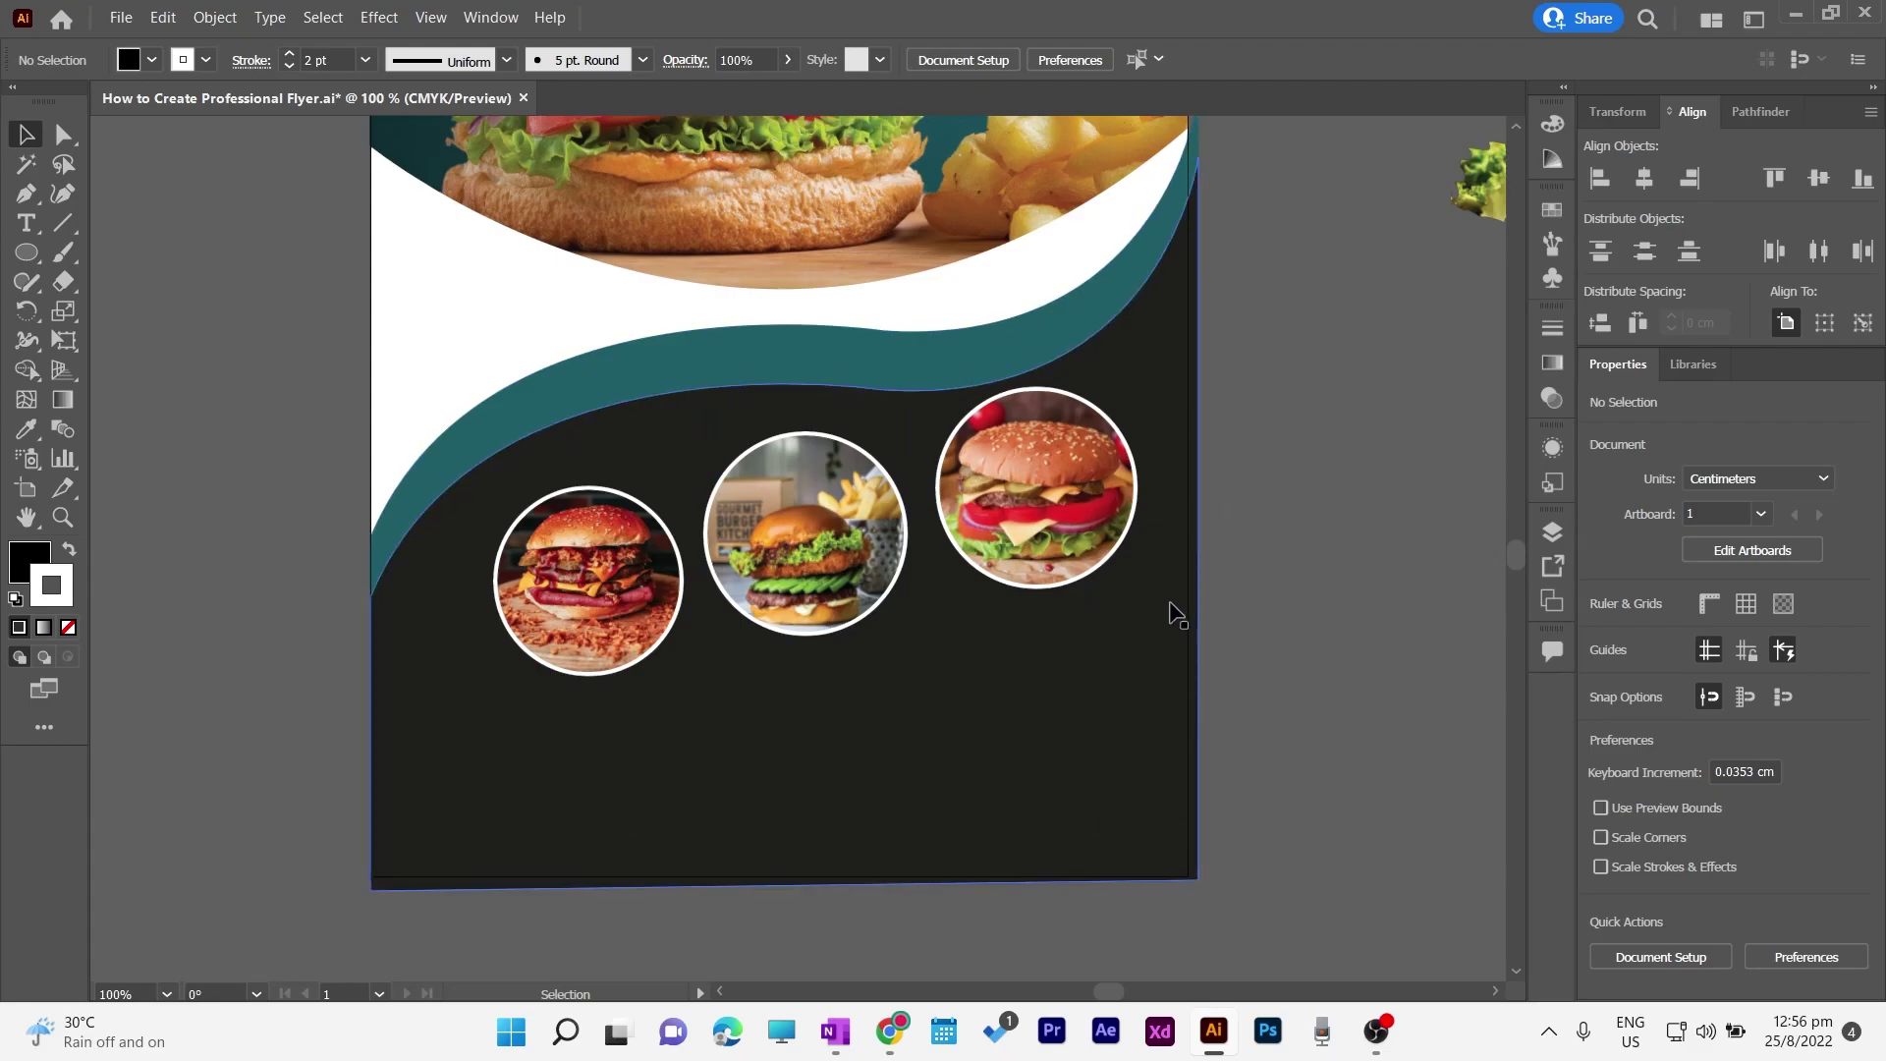
drag(1025, 527, 1018, 528)
click(1253, 509)
Step: Recolour the teal wave dark red using the Eyedropper on the tomato in the third burger photo
scroll(1255, 509, up, 3)
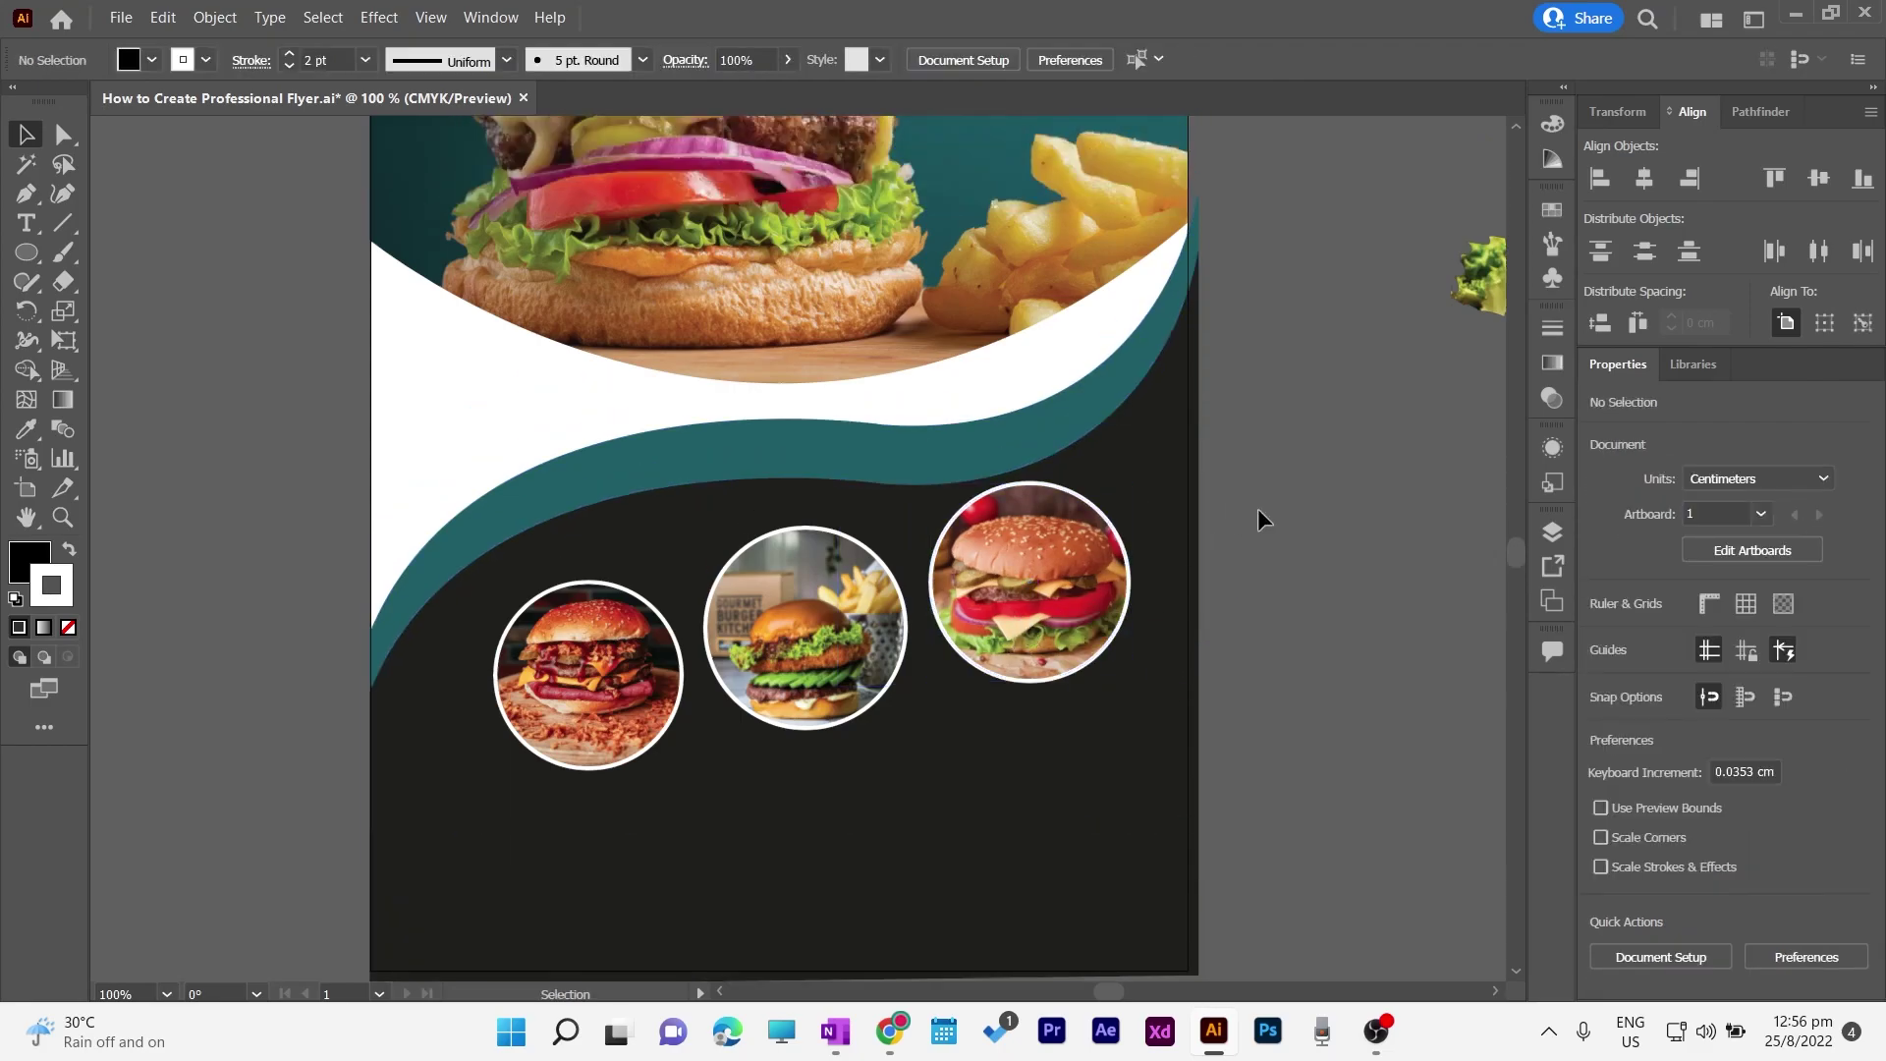
scroll(1259, 511, down, 2)
scroll(1257, 510, up, 2)
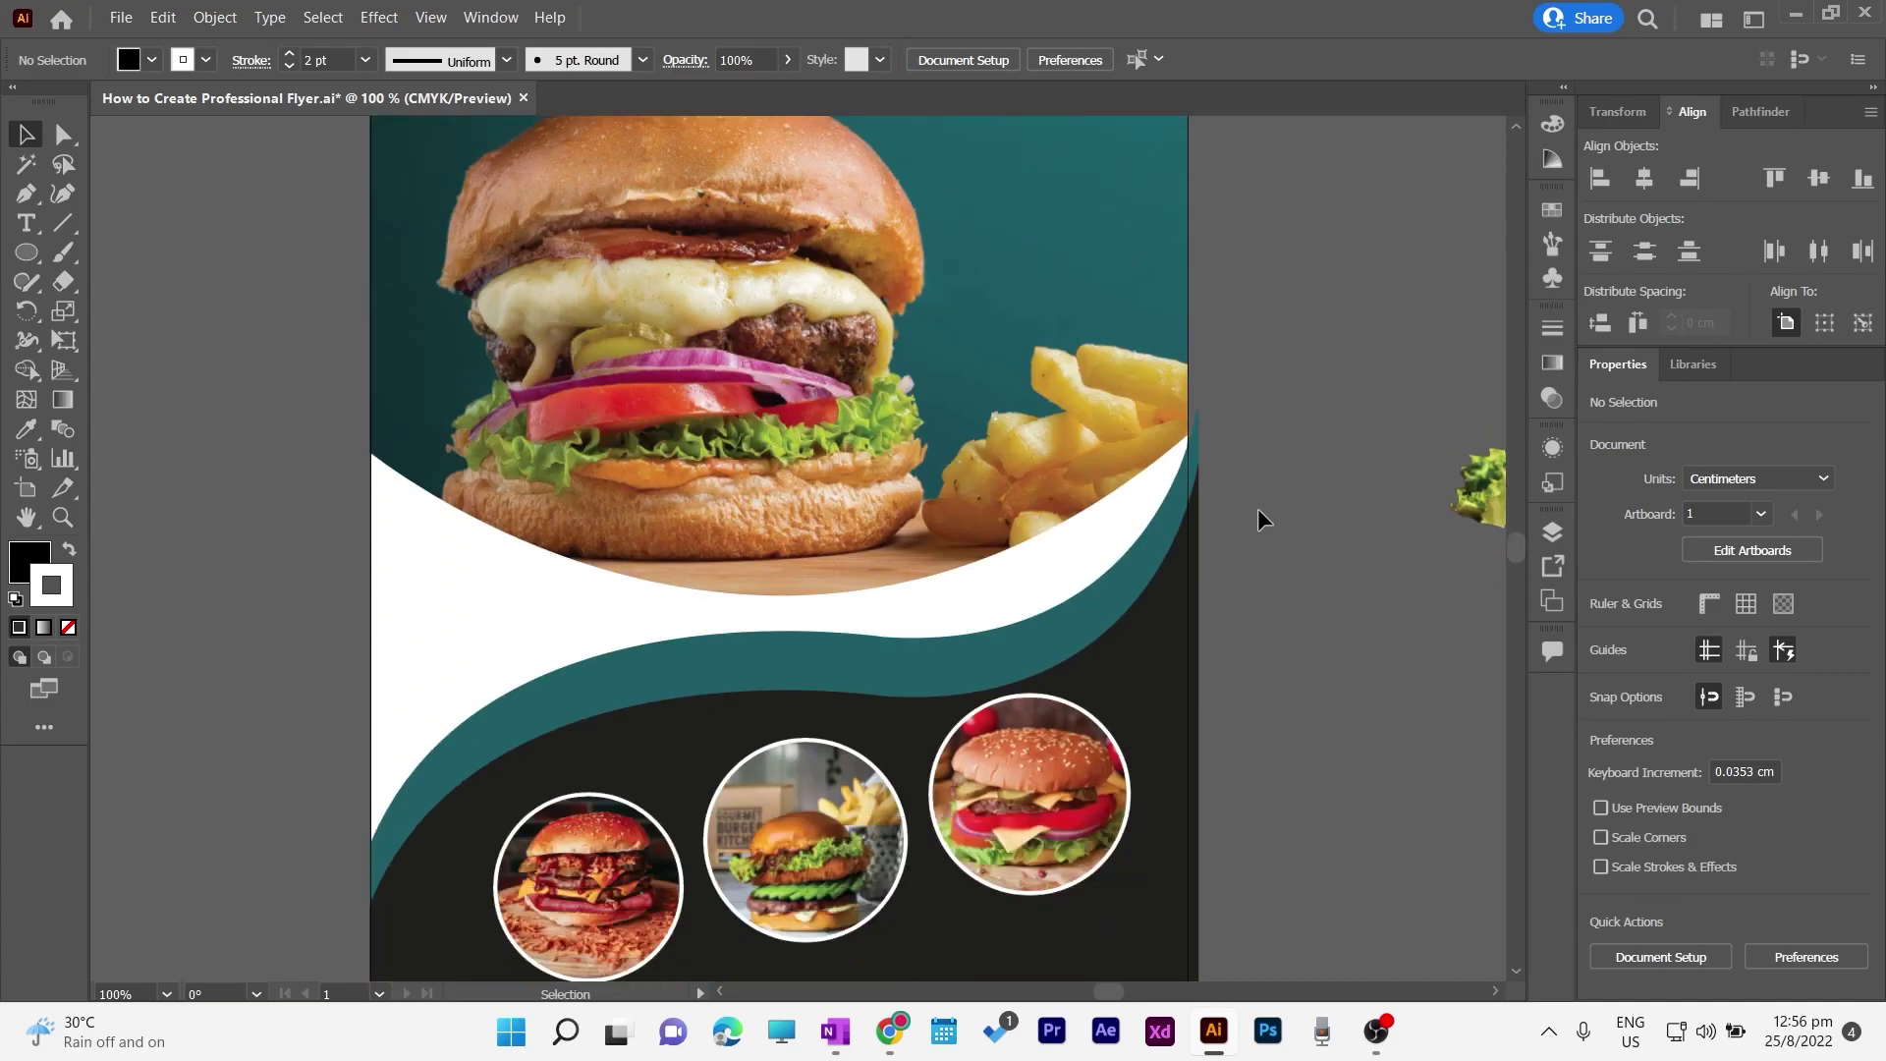
scroll(1258, 519, down, 2)
click(953, 415)
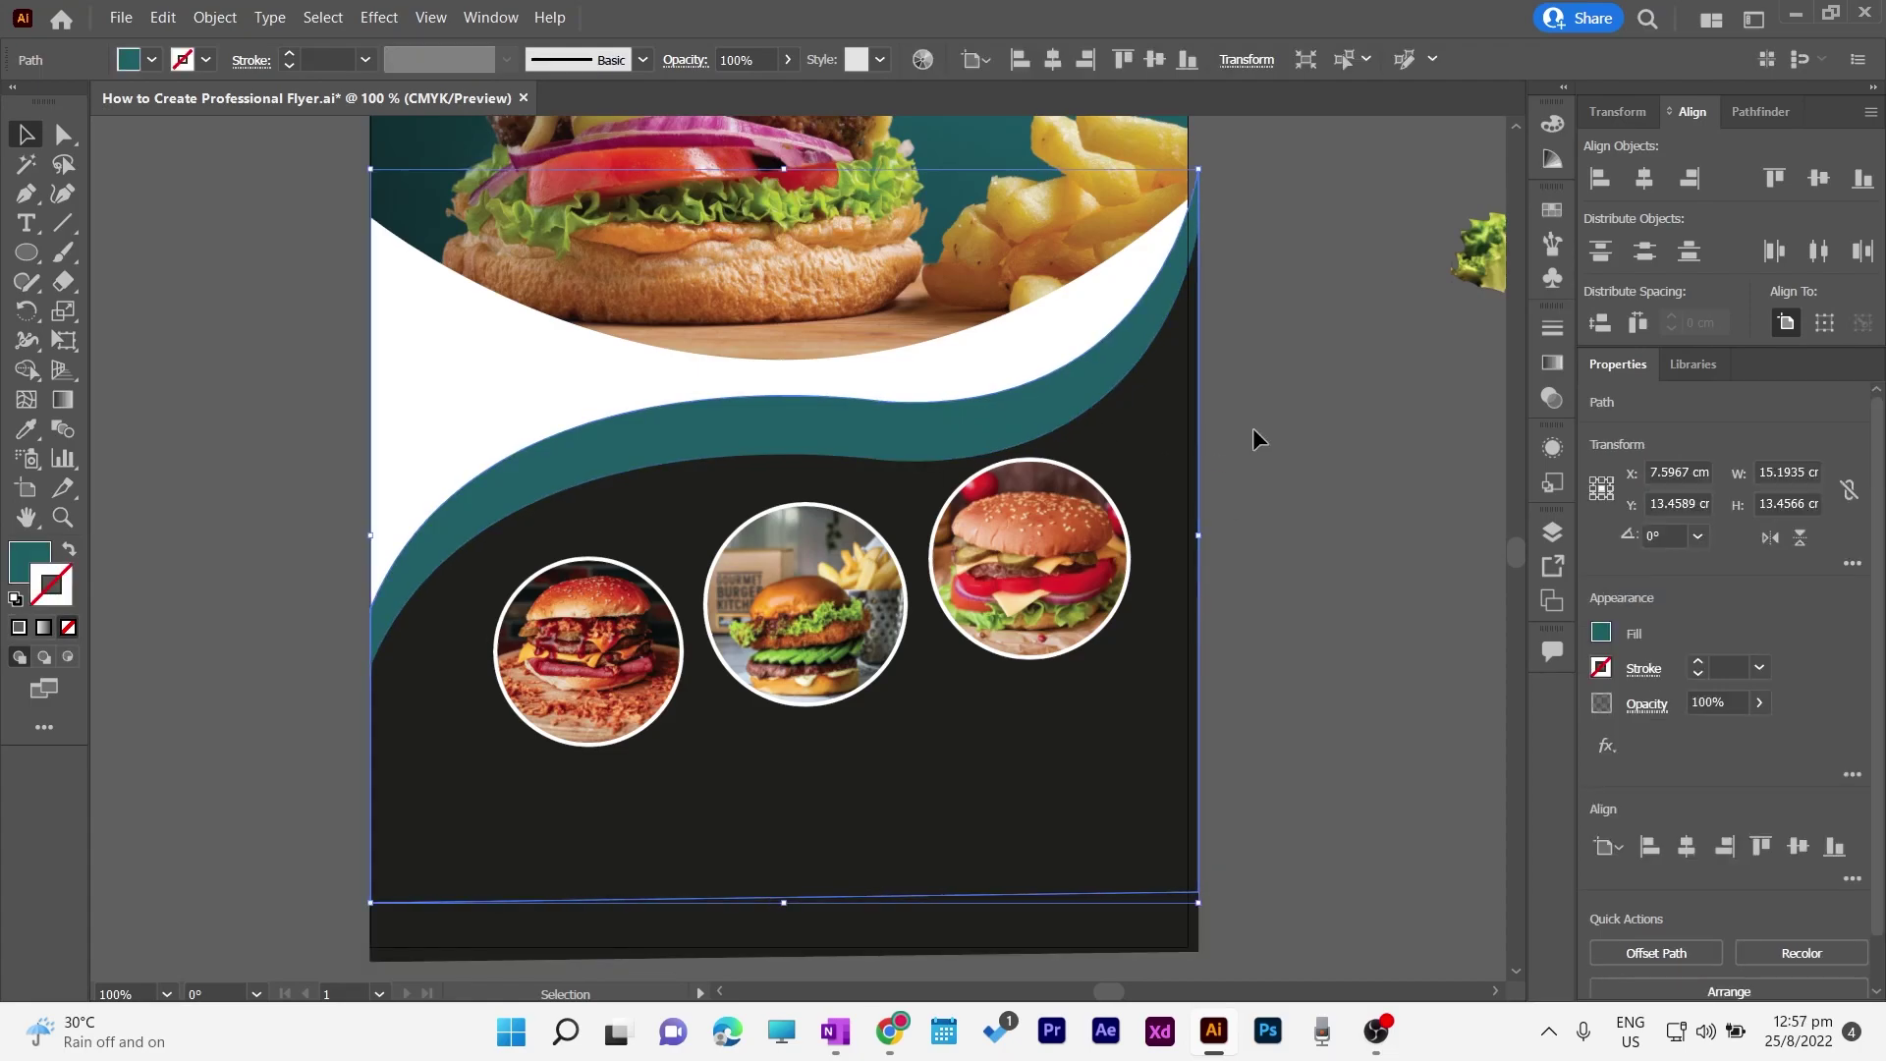
key(i)
click(1108, 565)
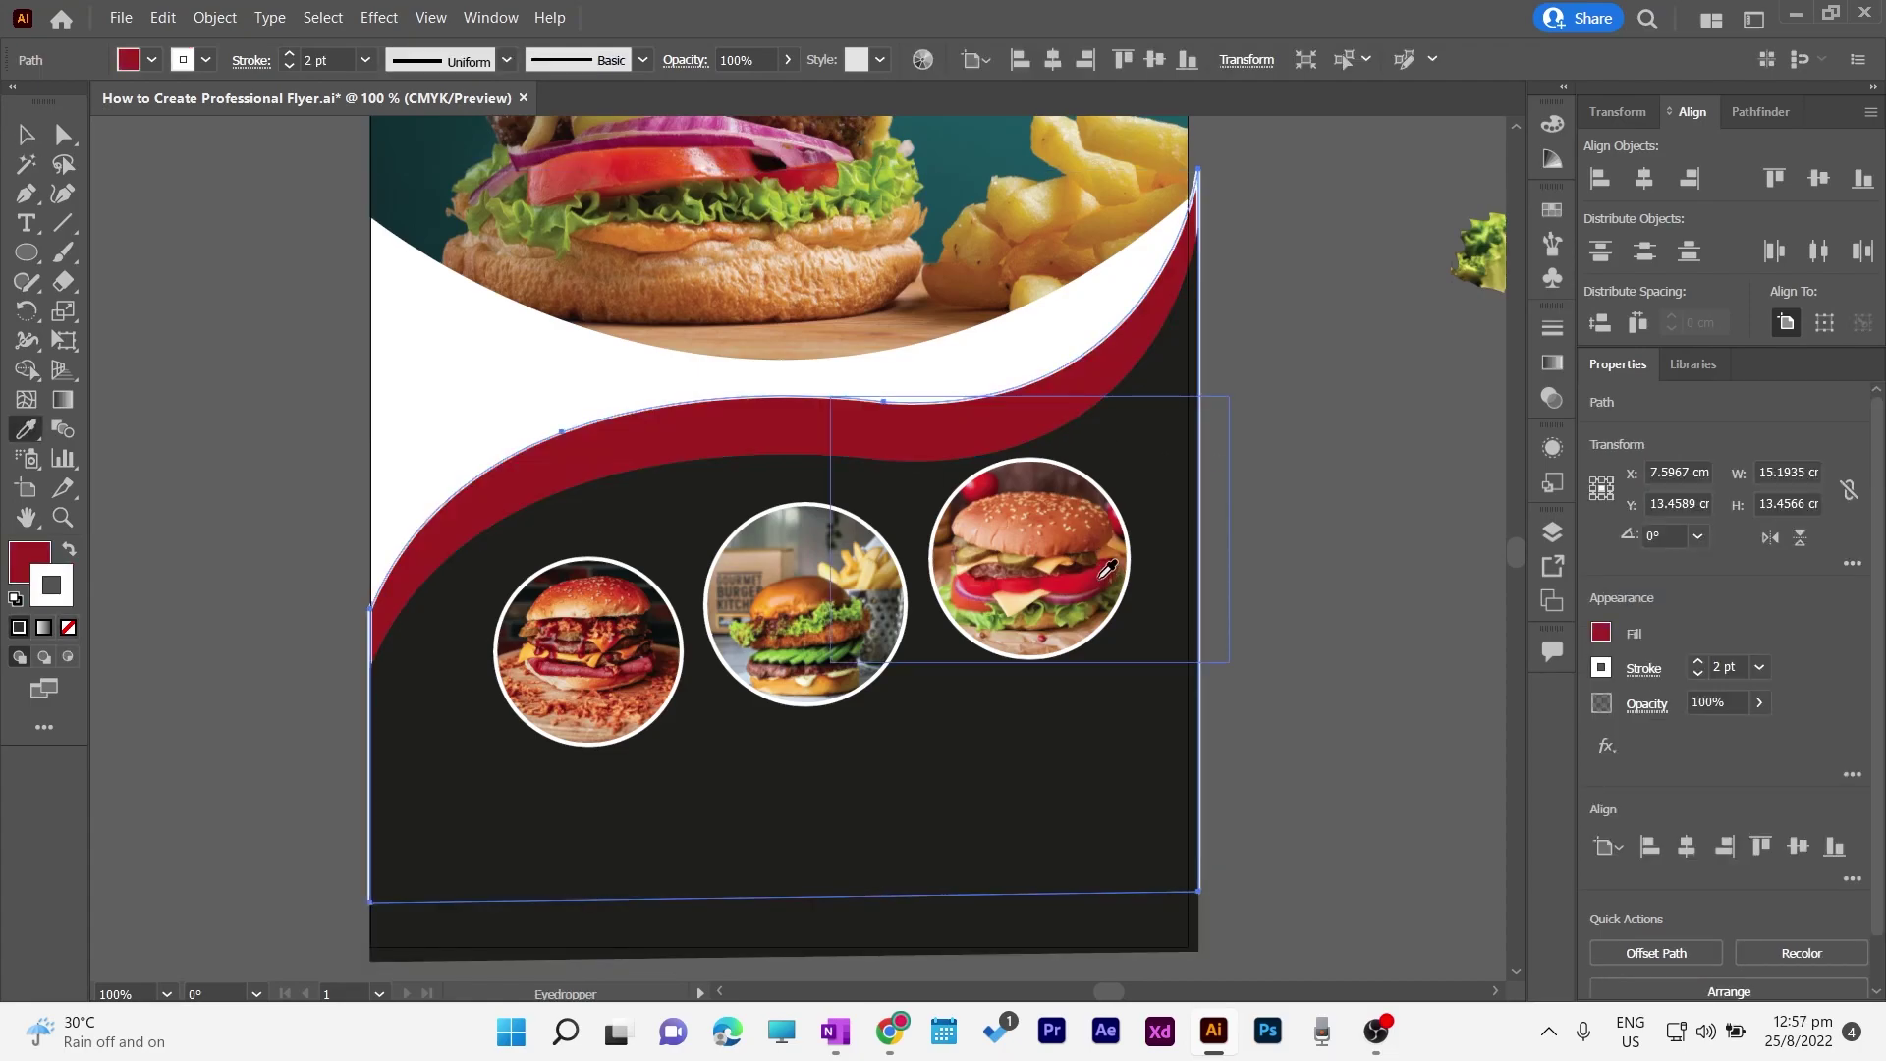
key(v)
click(1246, 444)
Step: Examine how the dark red wave works with the large header photo and the circular burger photos
scroll(1316, 469, up, 3)
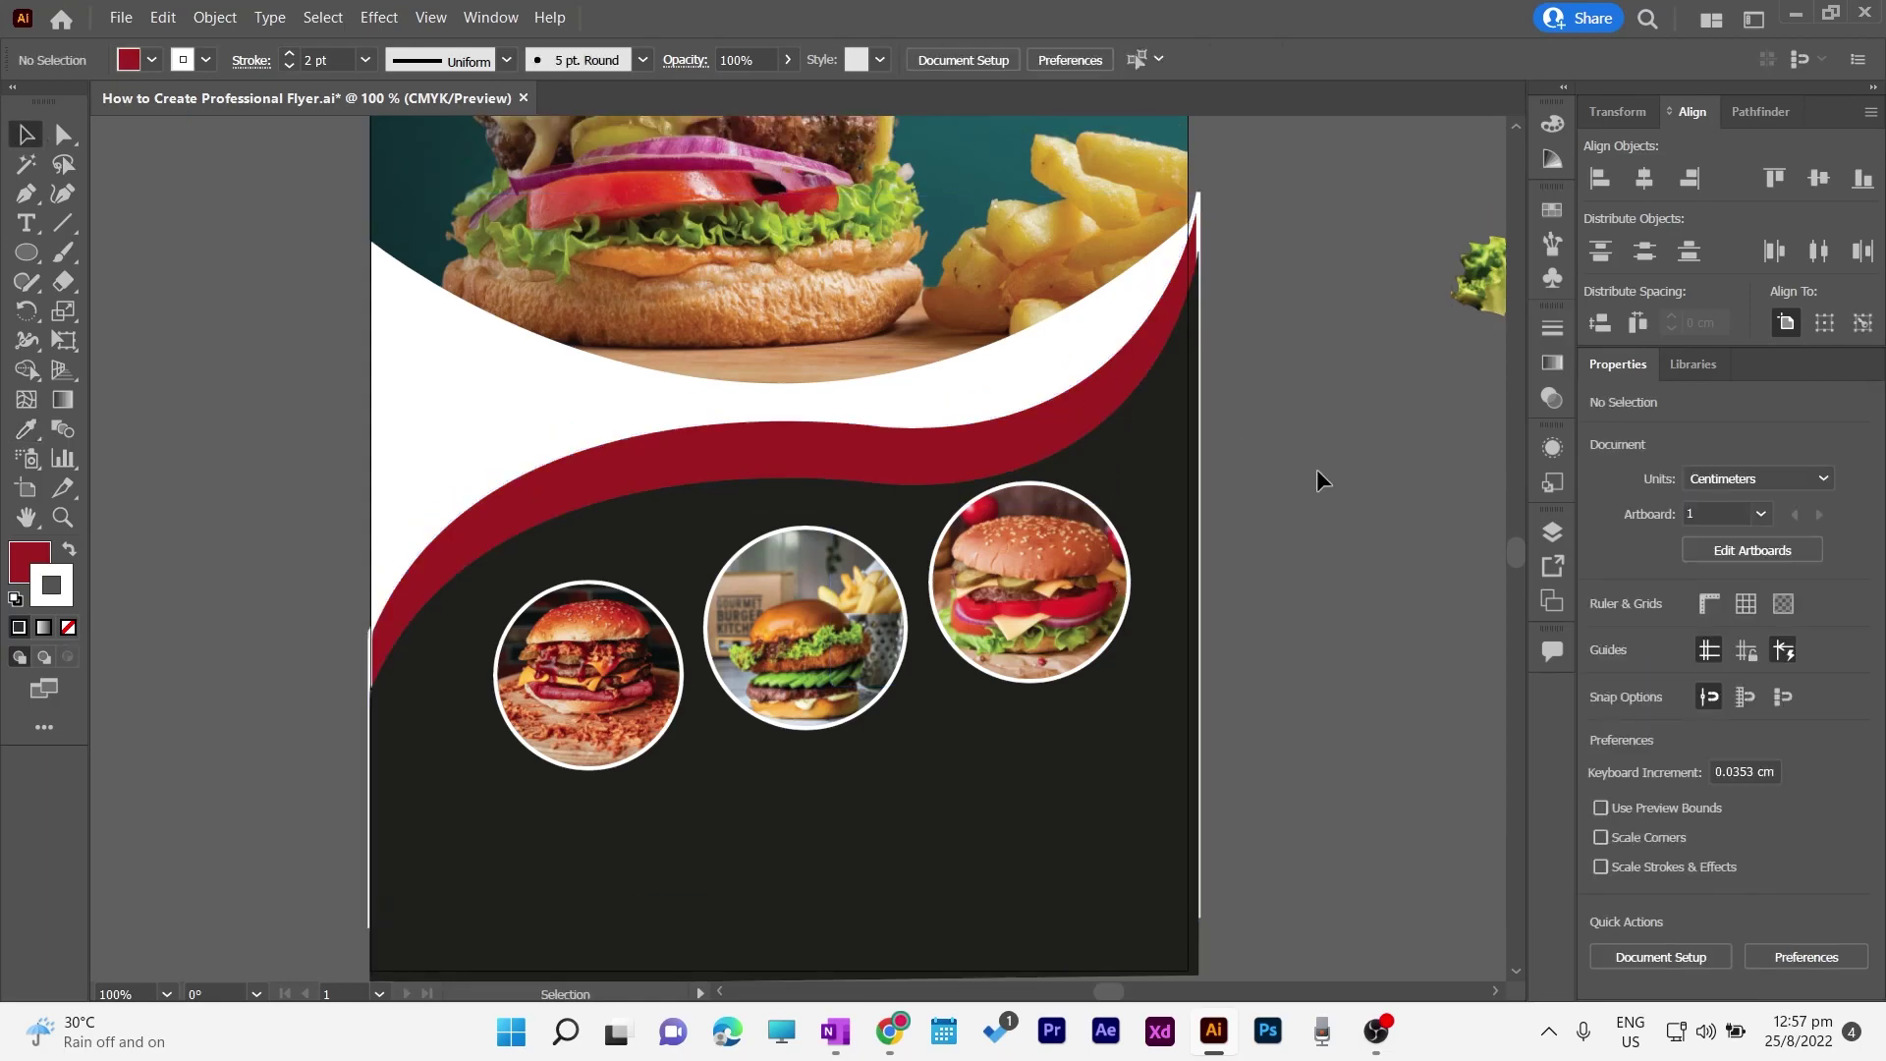
scroll(1316, 479, up, 2)
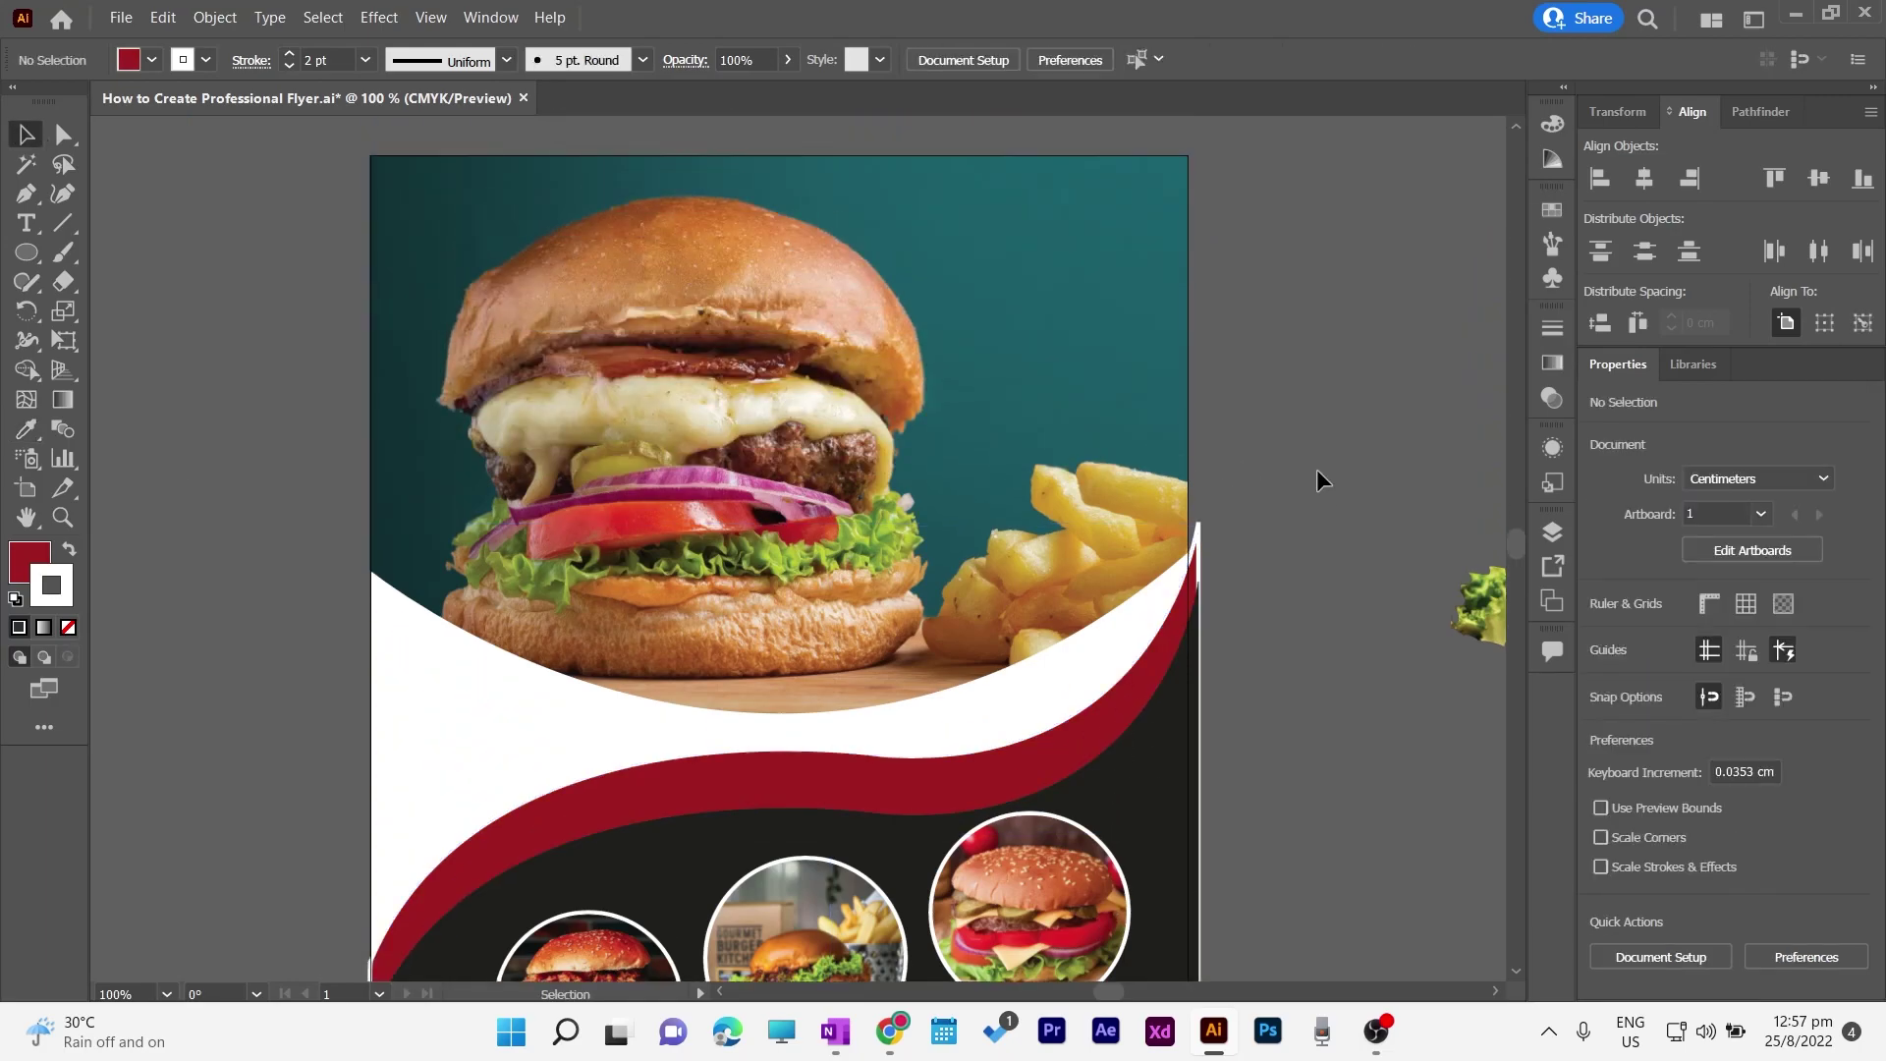
click(1001, 403)
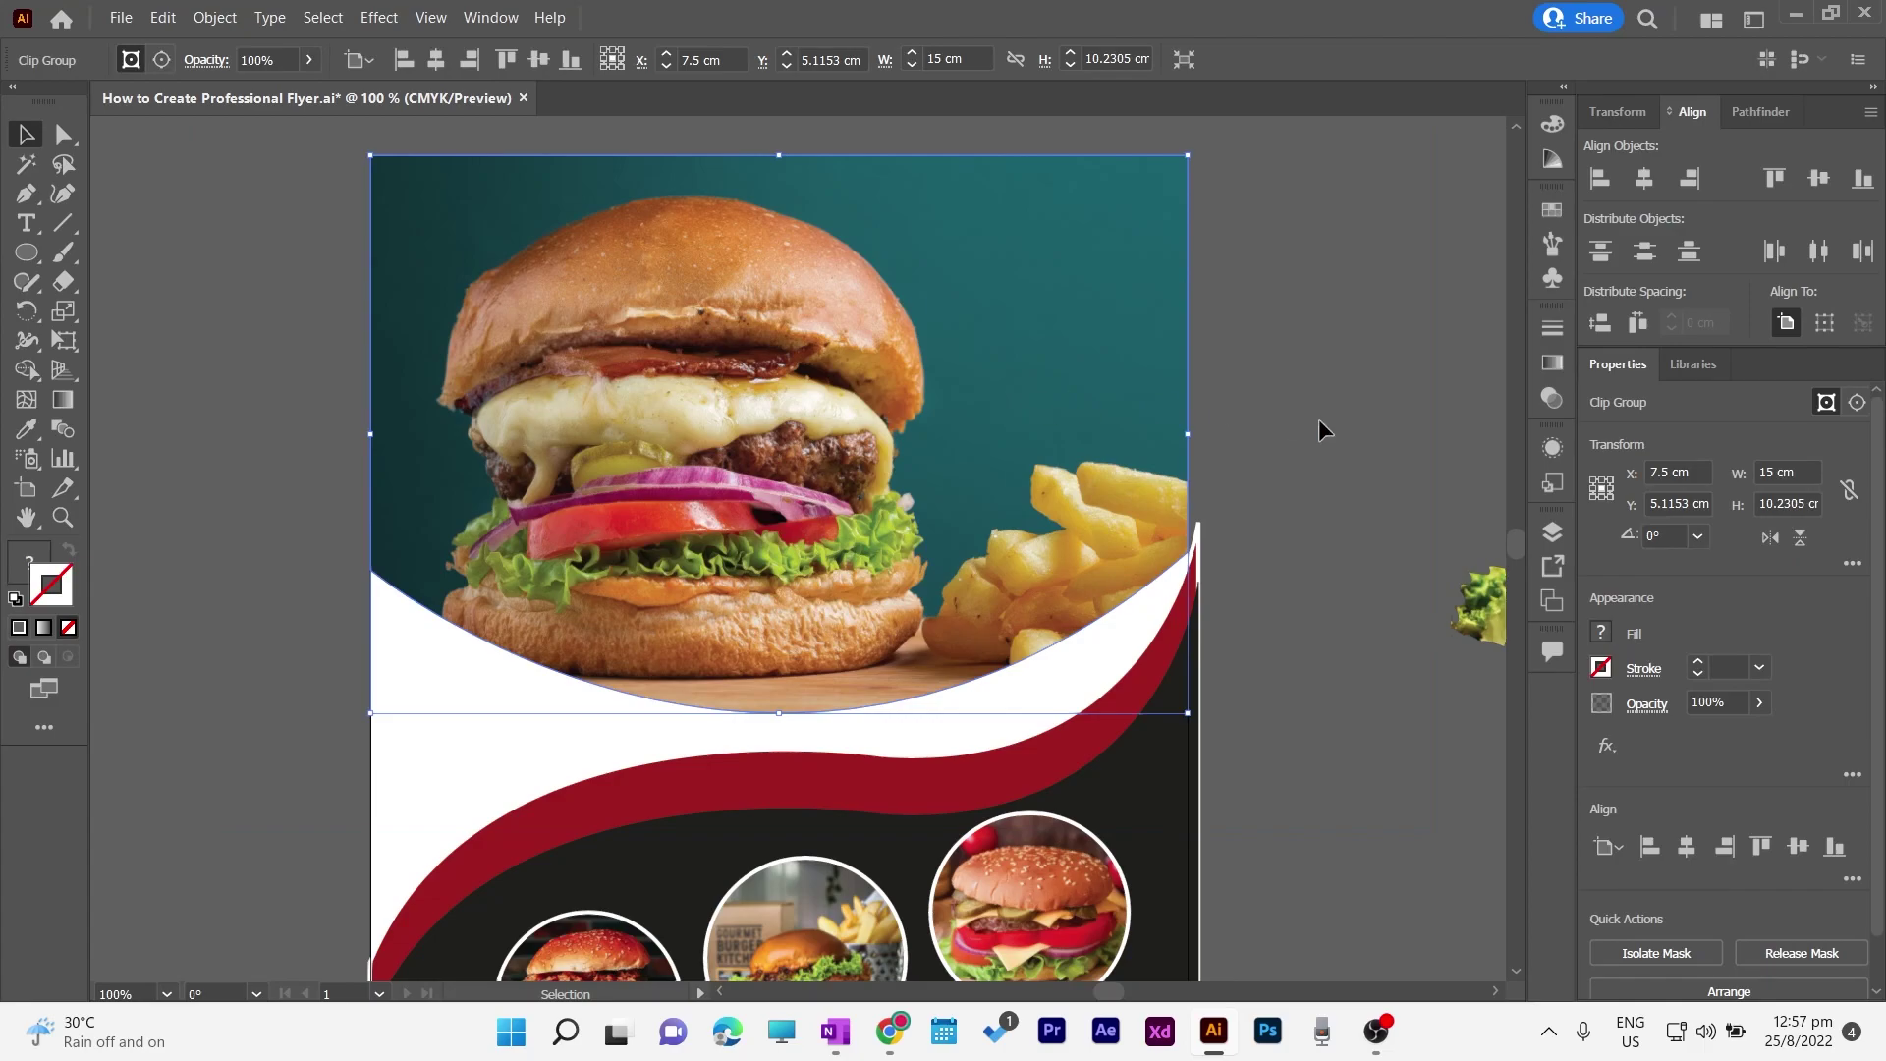
click(1318, 418)
scroll(1310, 422, down, 6)
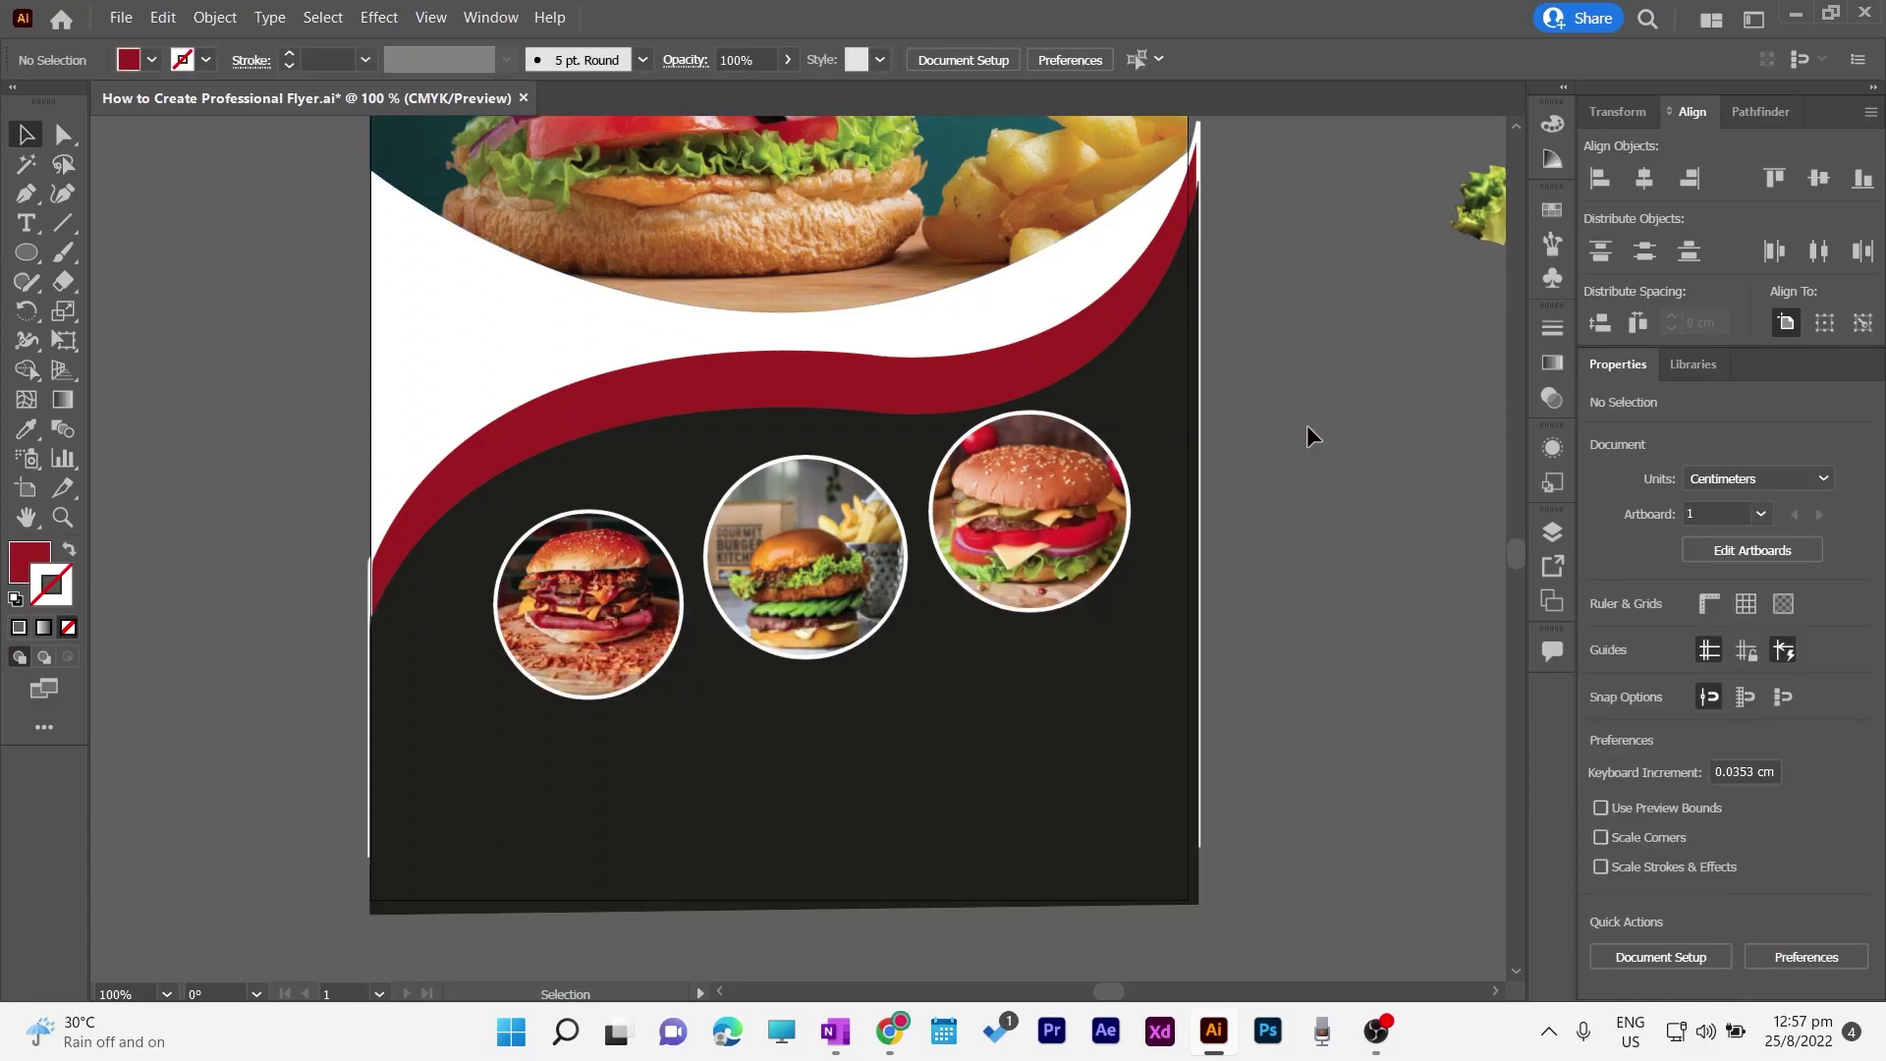
scroll(1306, 424, up, 5)
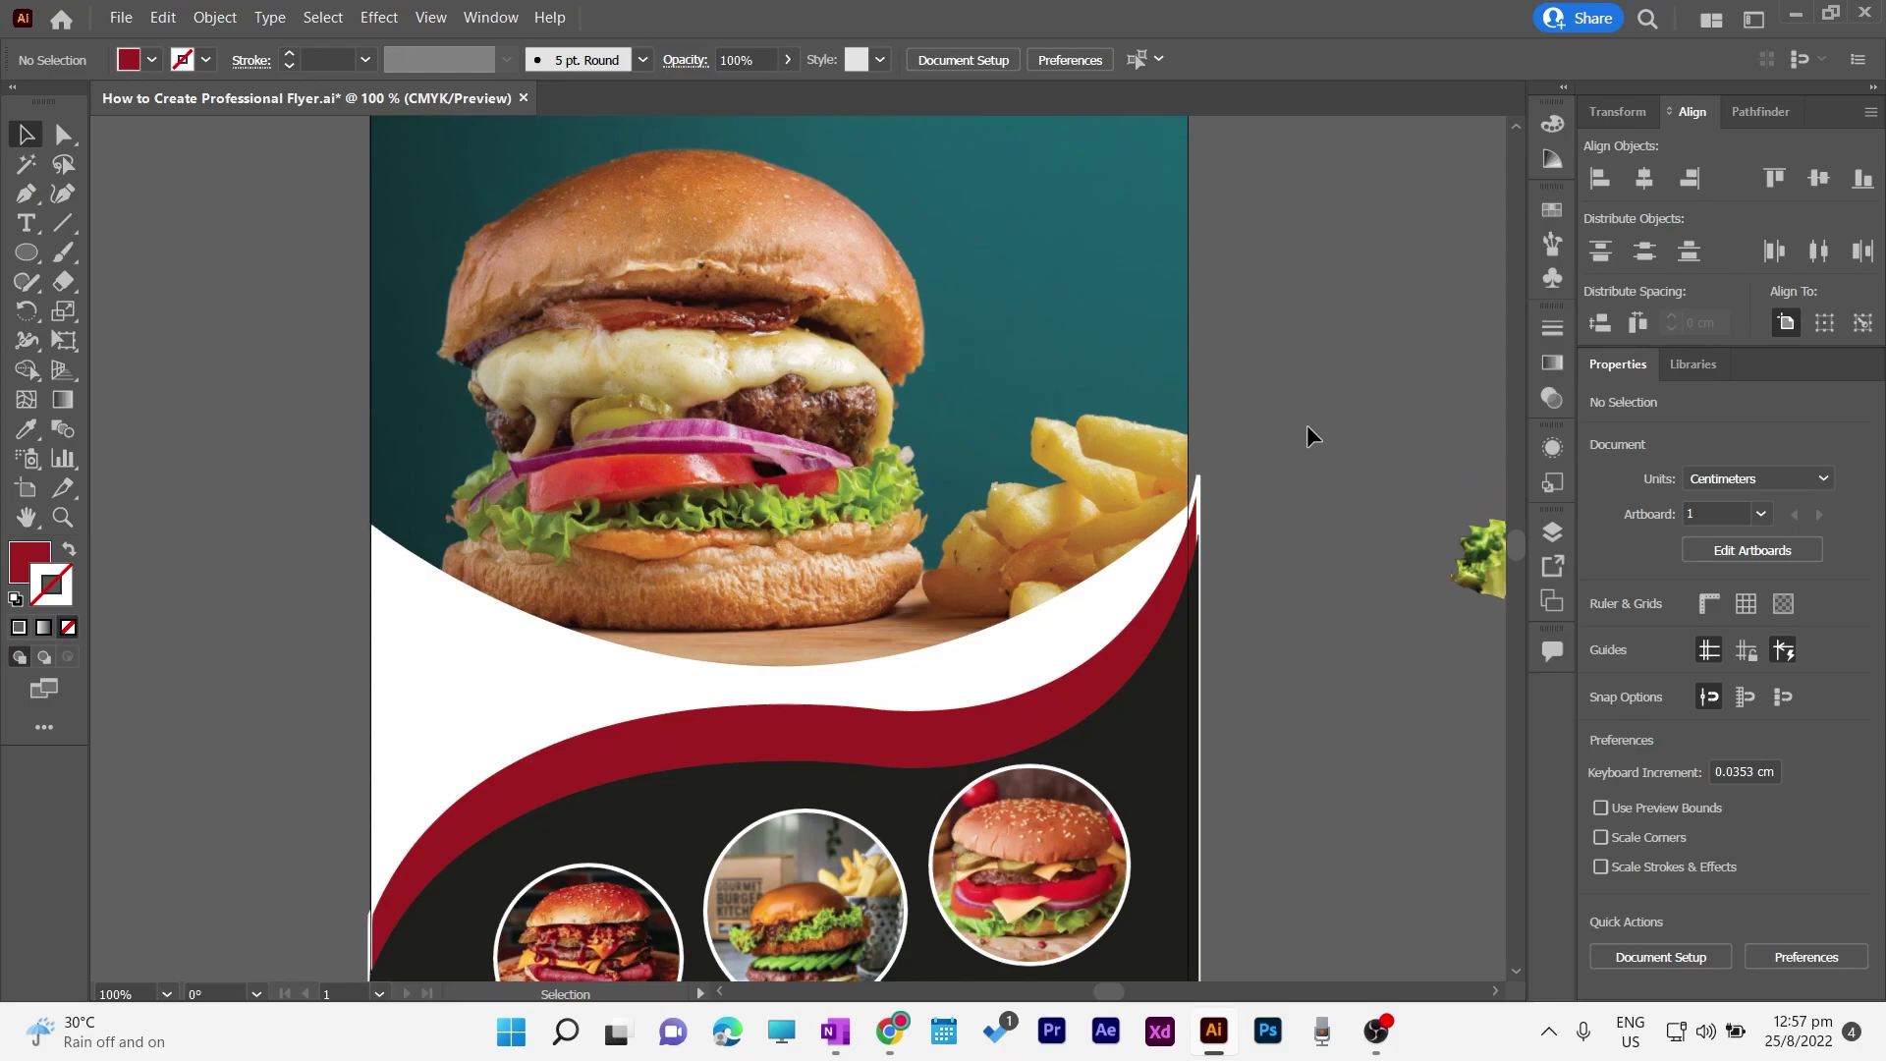
scroll(1306, 425, up, 1)
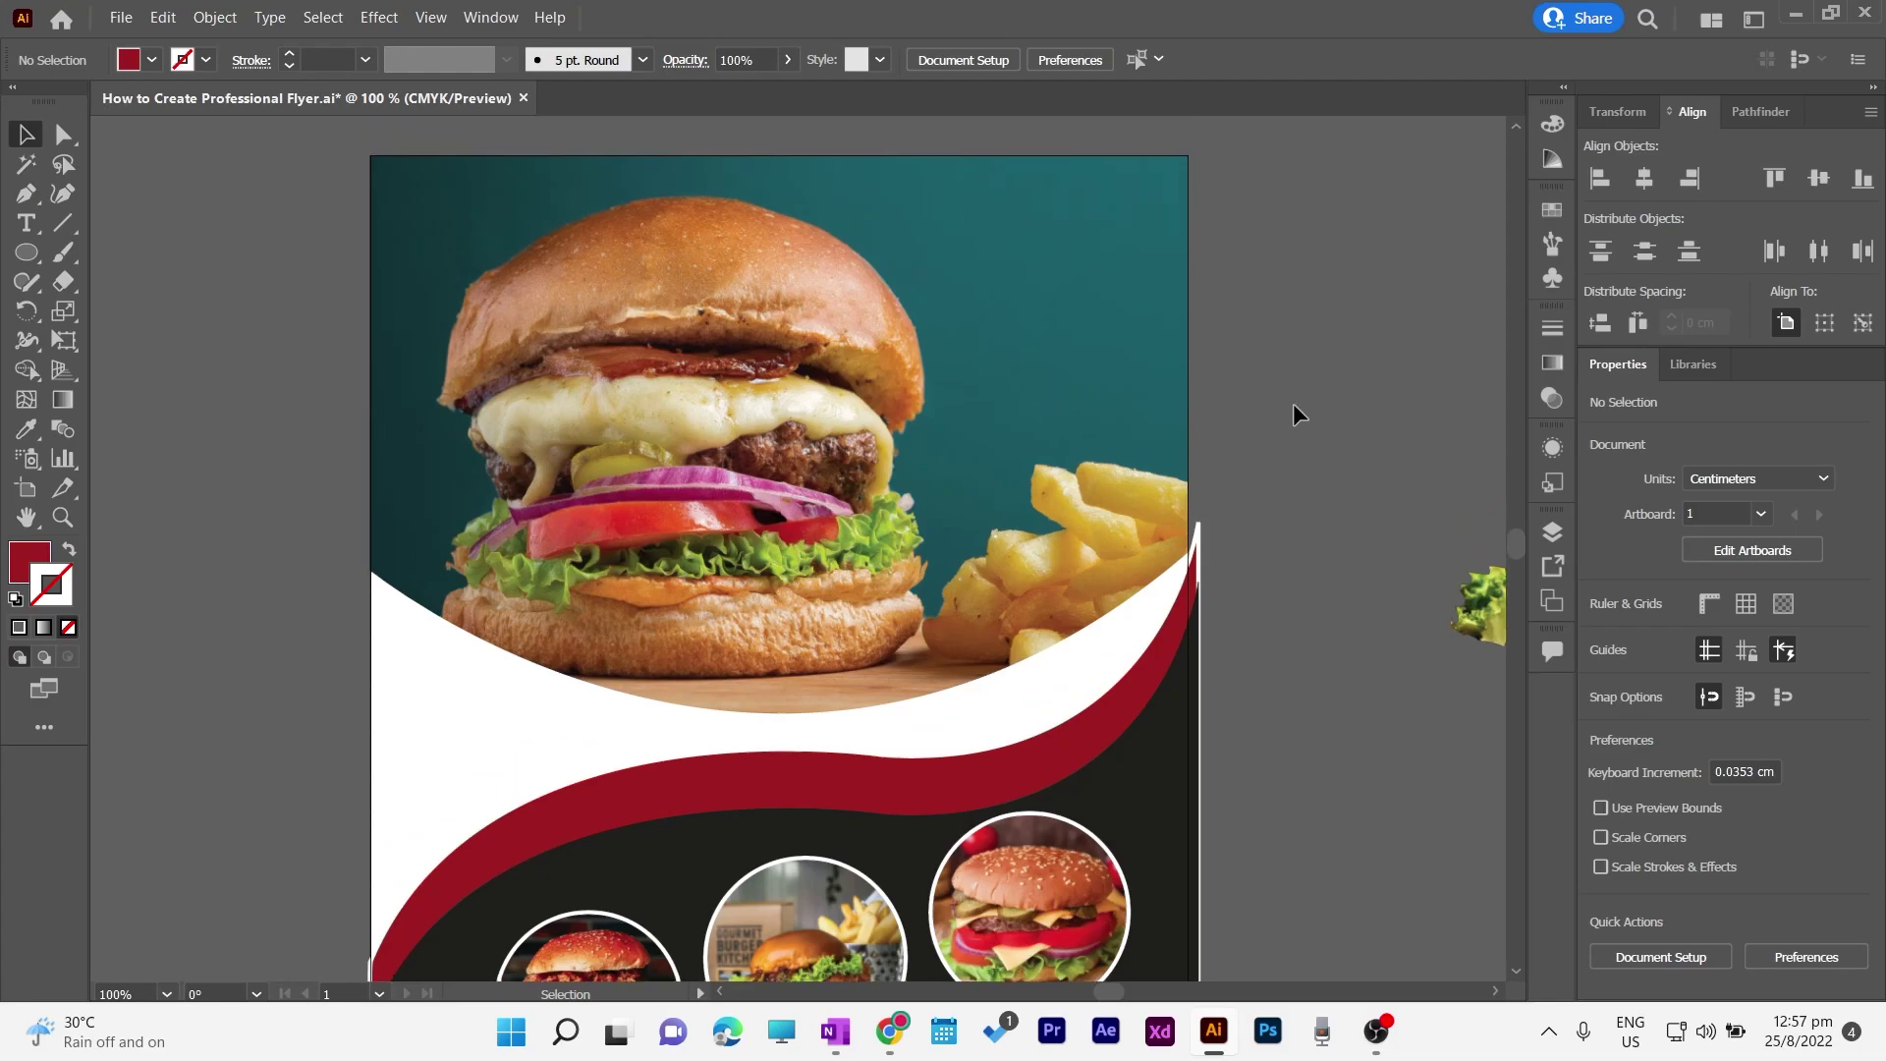
Step: Move the emptied curved header mask beside the artboard, fill it with the red gradient and deselect it
click(1130, 292)
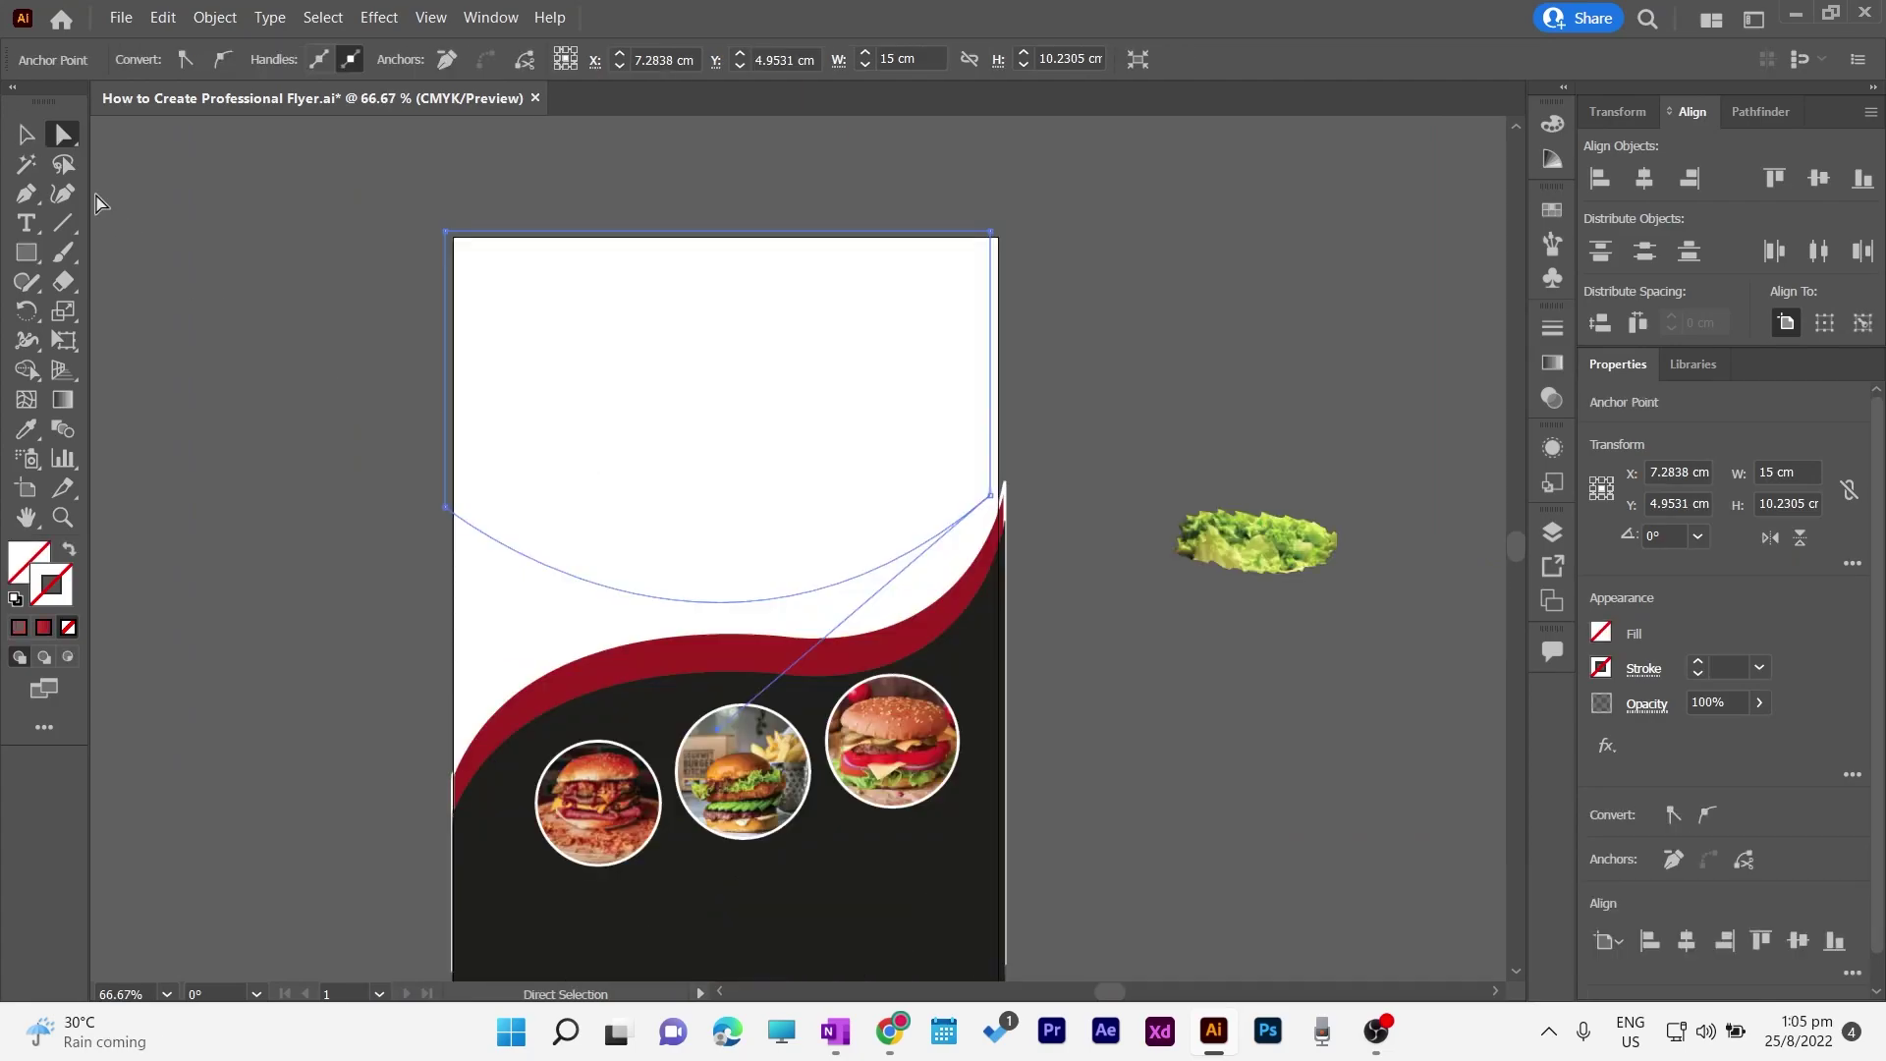
drag(710, 232, 1292, 332)
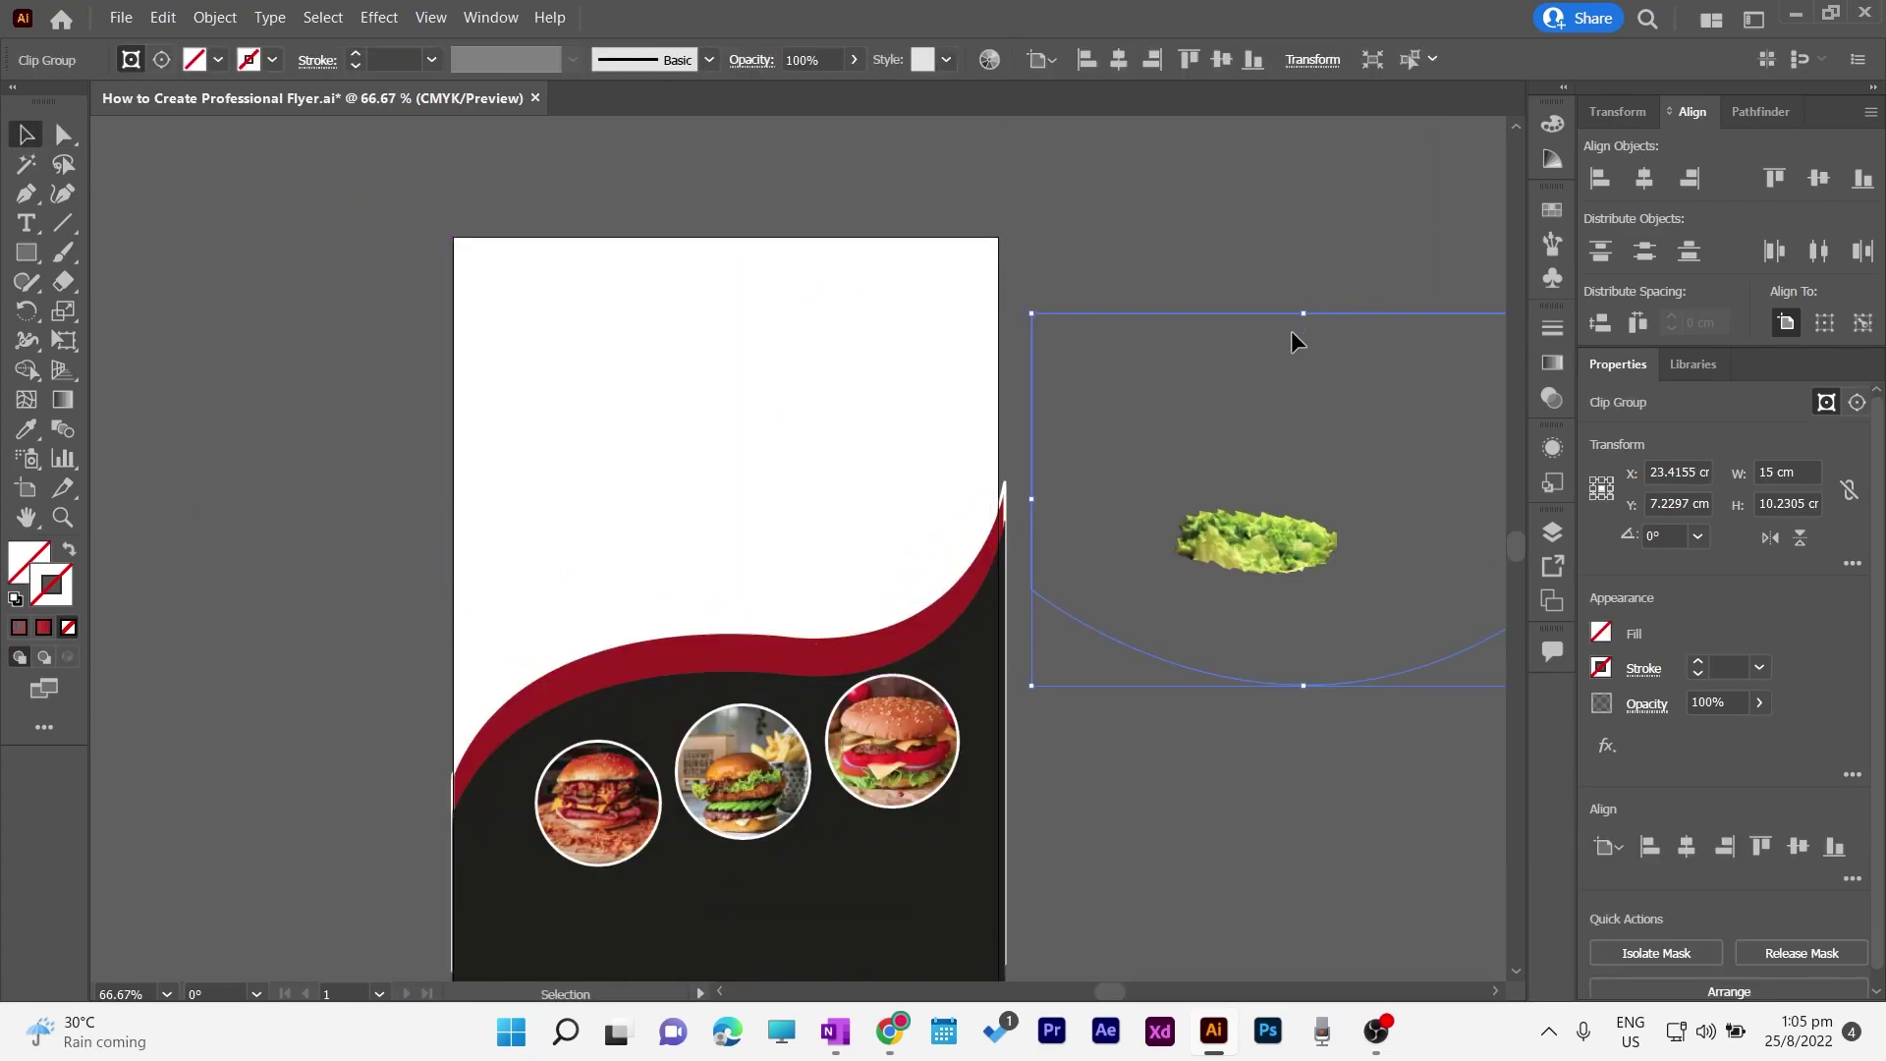
click(43, 628)
click(68, 550)
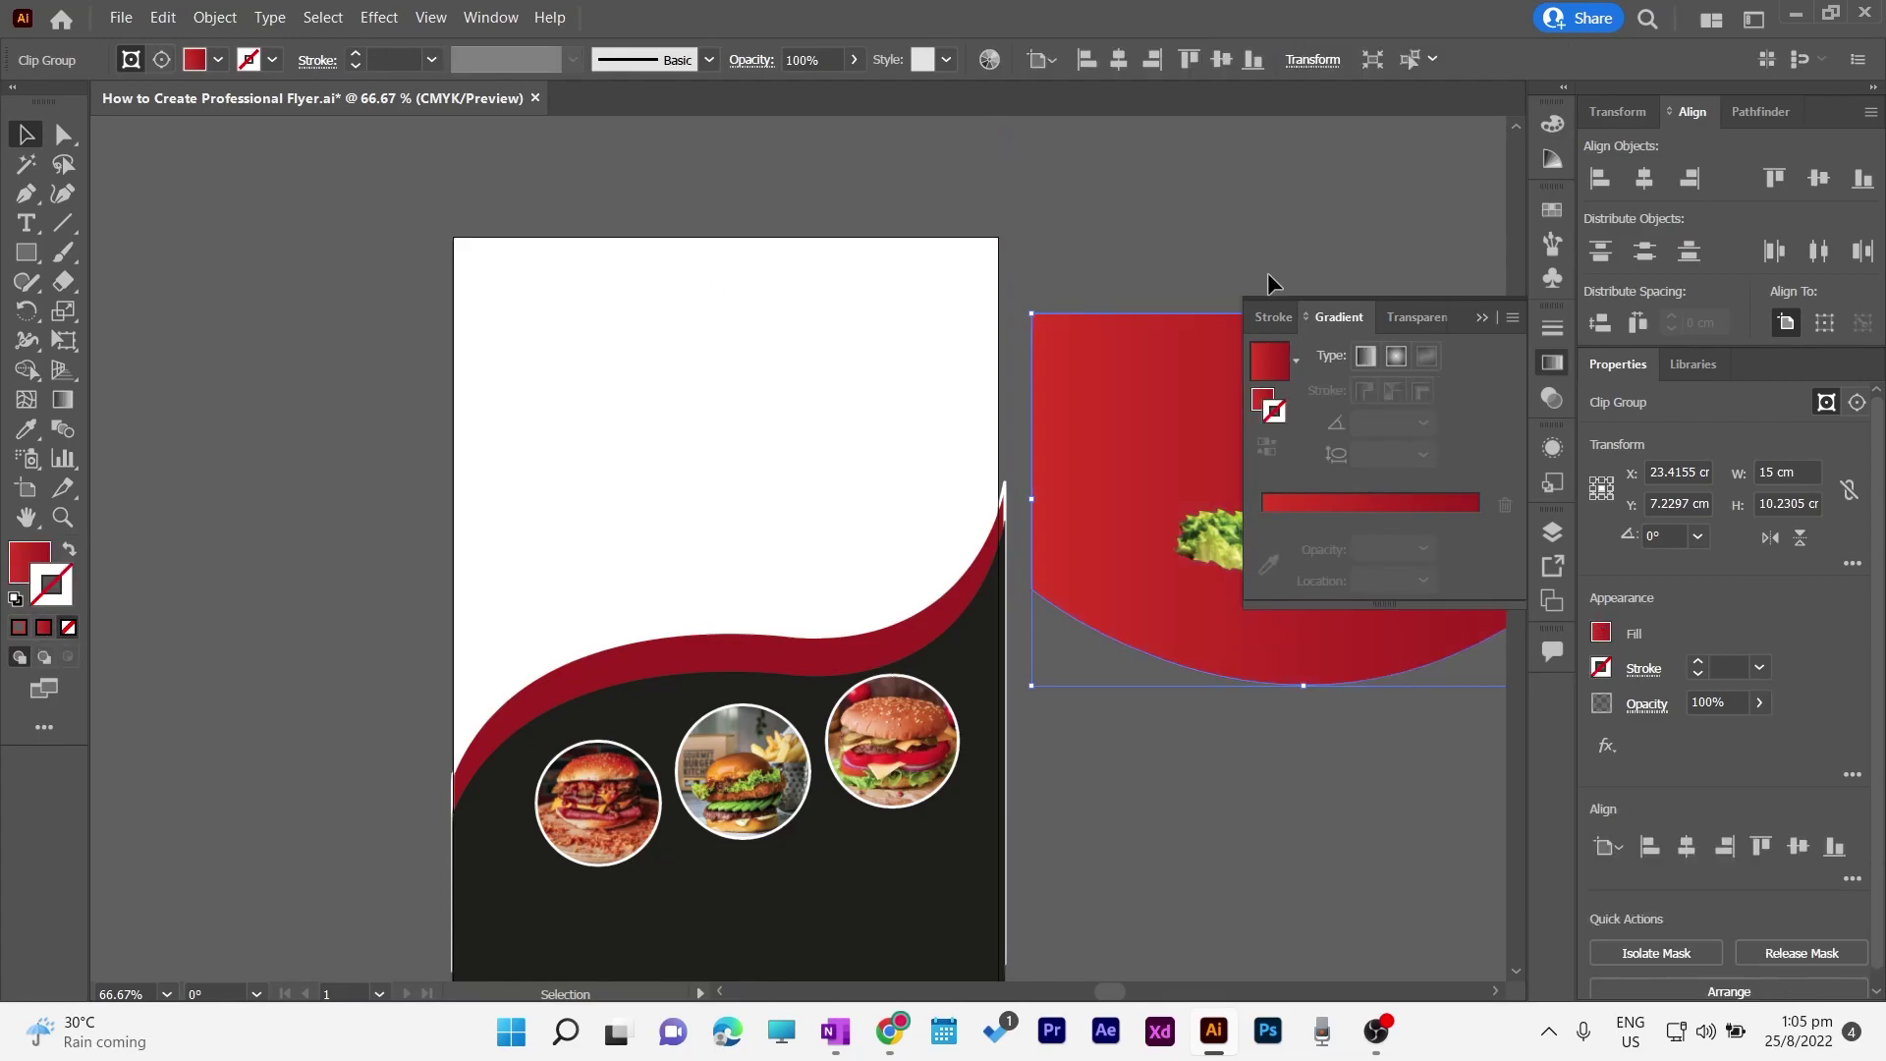
click(1486, 318)
key(ctrl+shift+a)
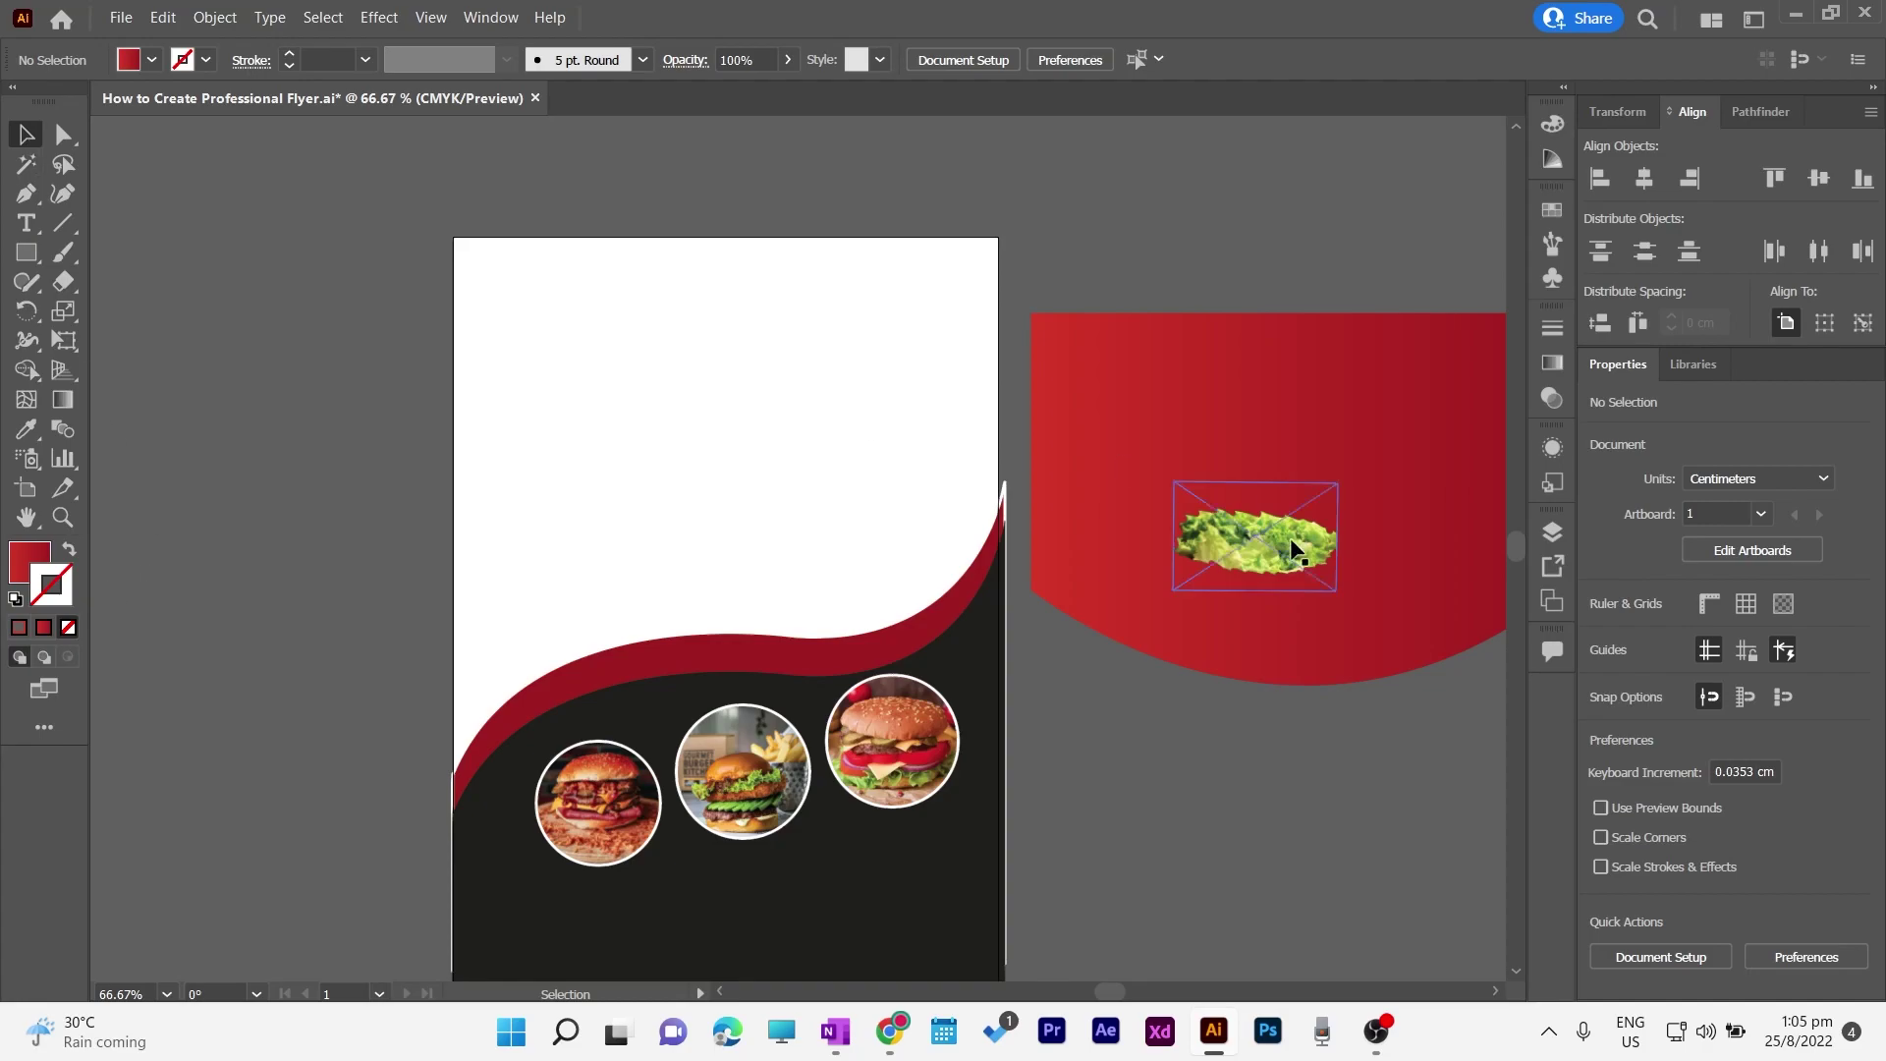
Step: Move the lettuce cut-out below the red curved shape, and keep one copy of the shape across the flyer's top and another beside it
drag(1254, 544, 1298, 872)
click(1129, 687)
click(1137, 646)
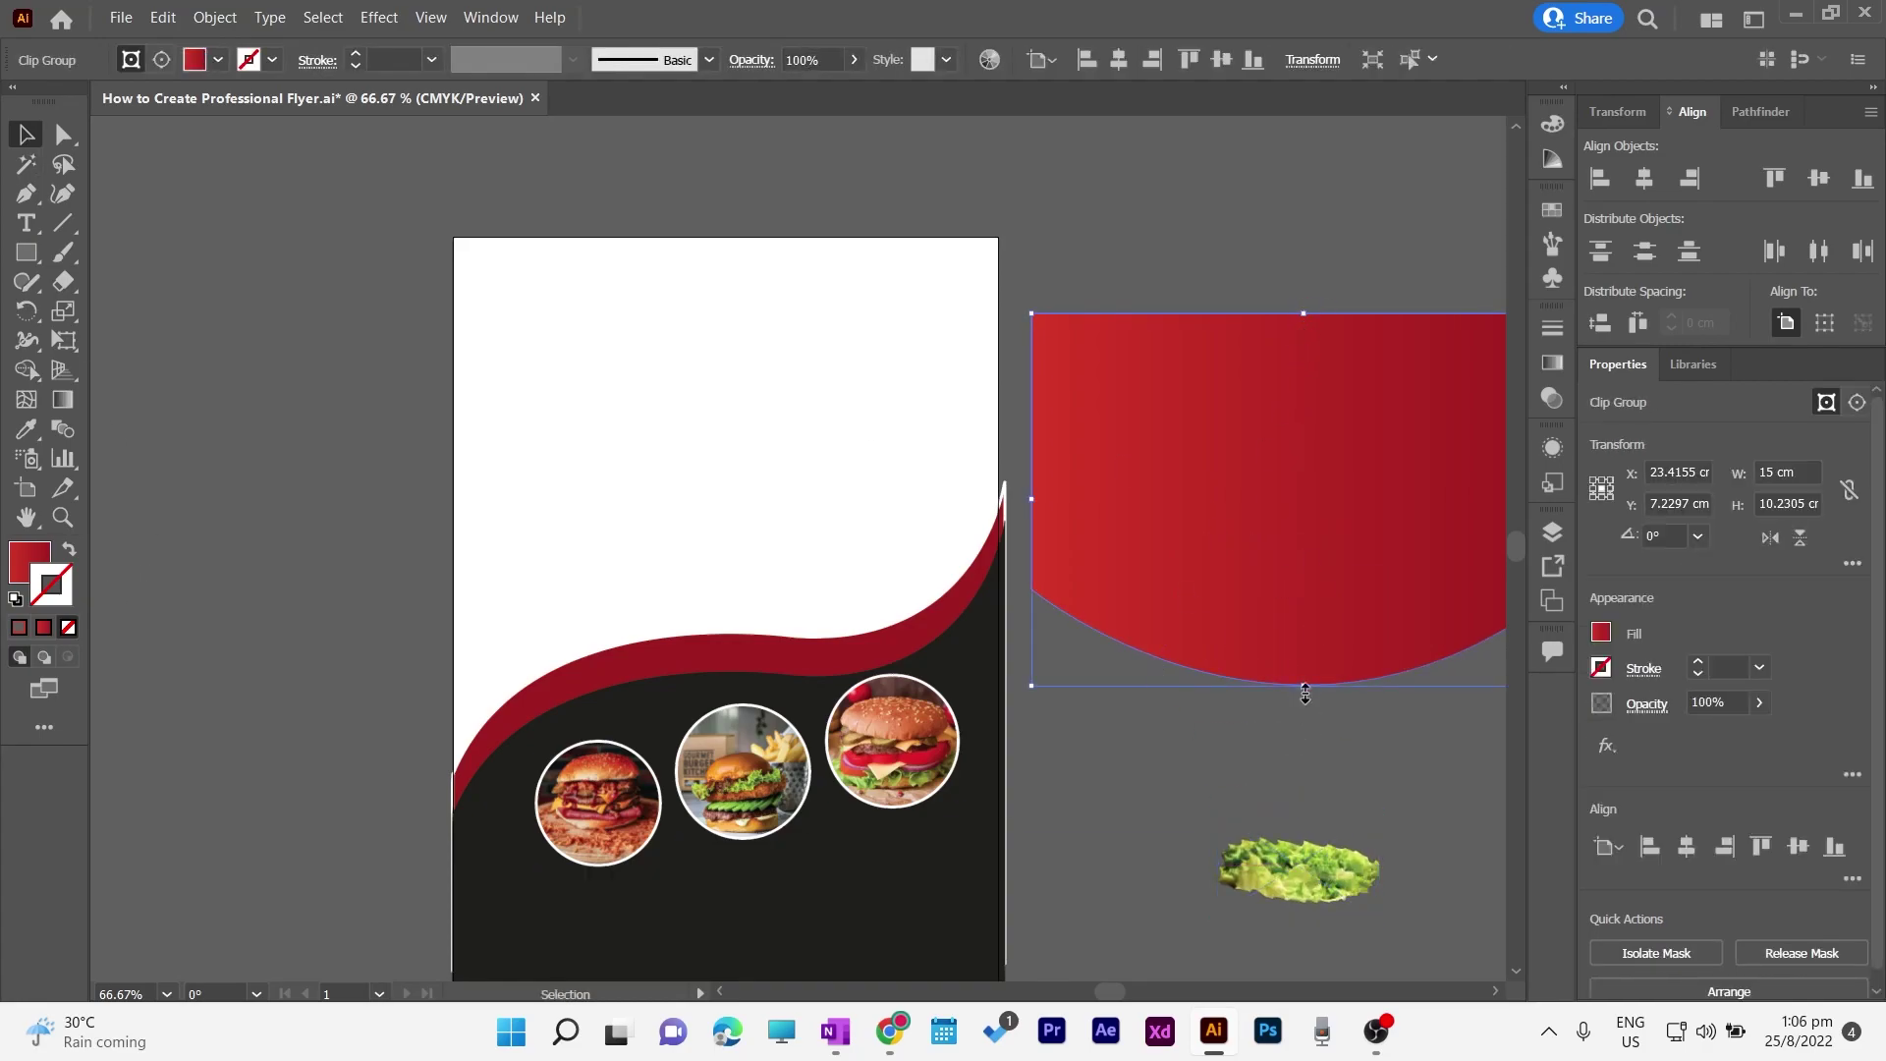
drag(1167, 310, 1228, 254)
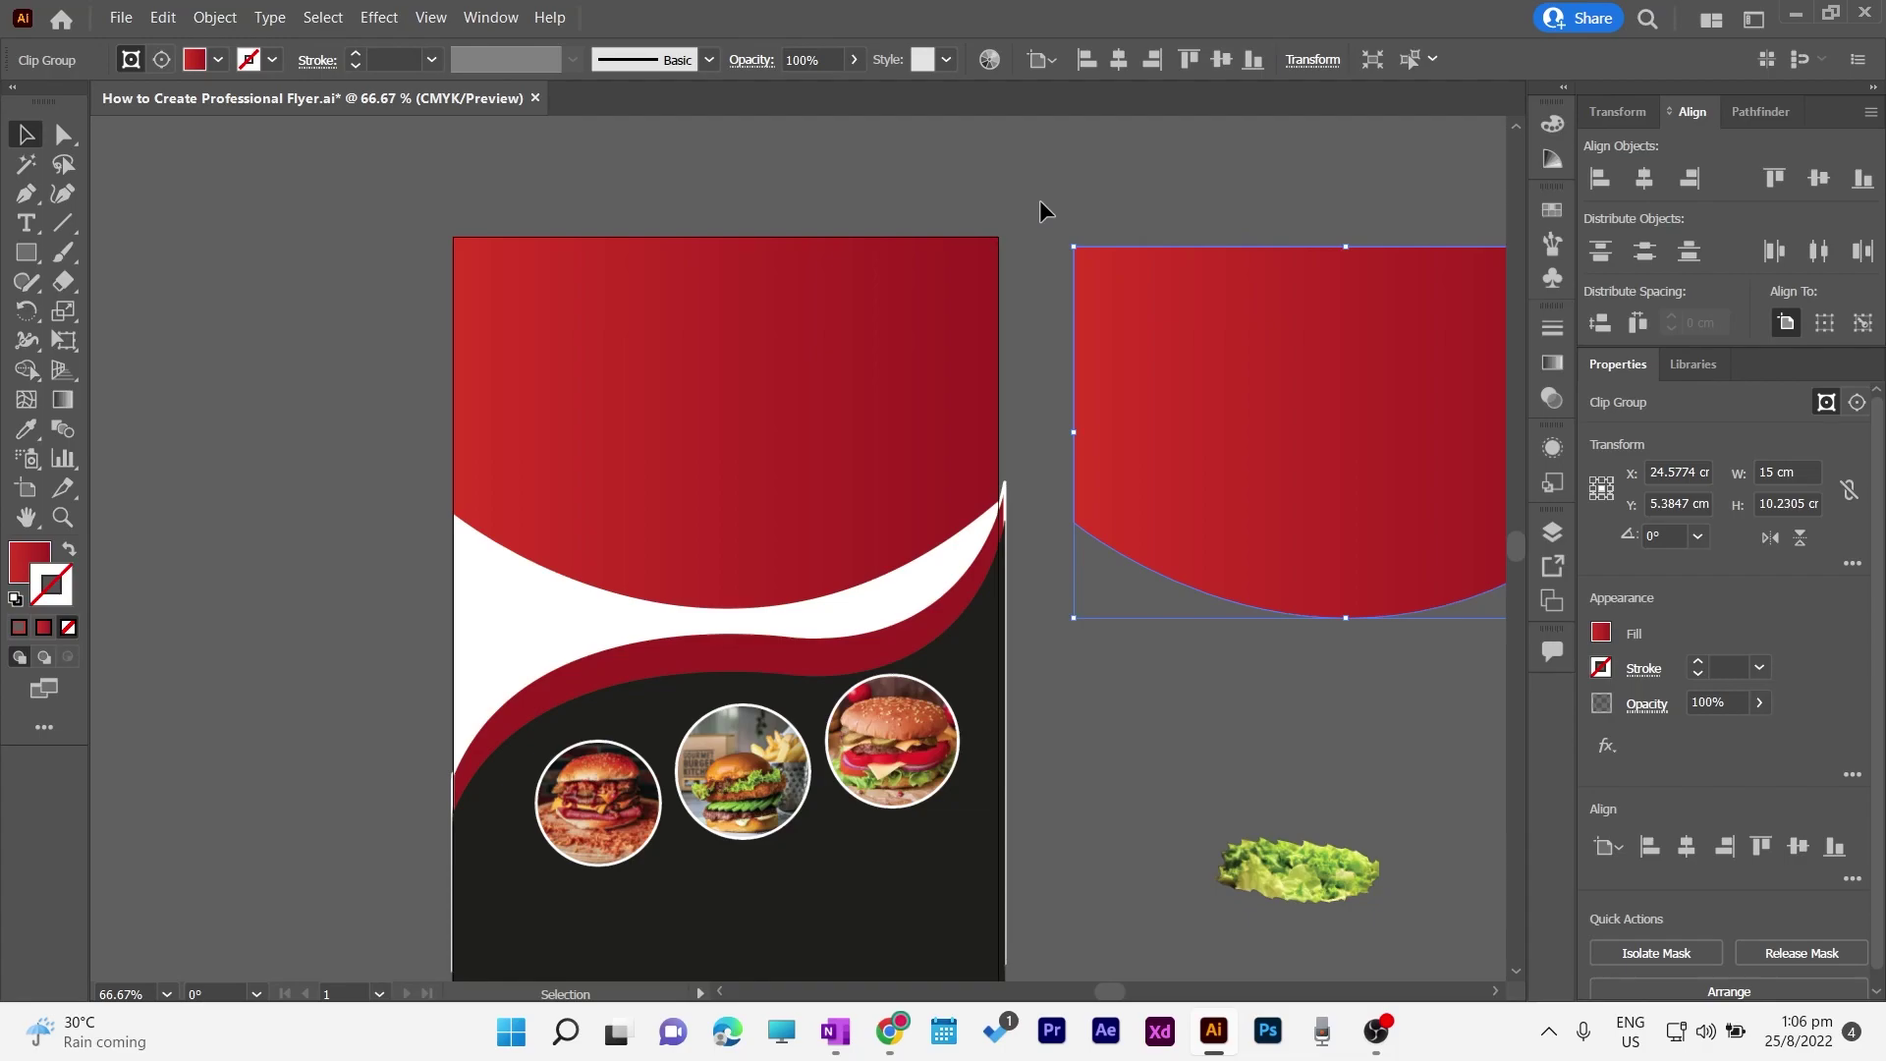
Step: Place the background-removed burger and fries PNG over the spare red curved shape at about 17.78 × 11.85 cm
drag(1039, 201, 758, 180)
click(120, 17)
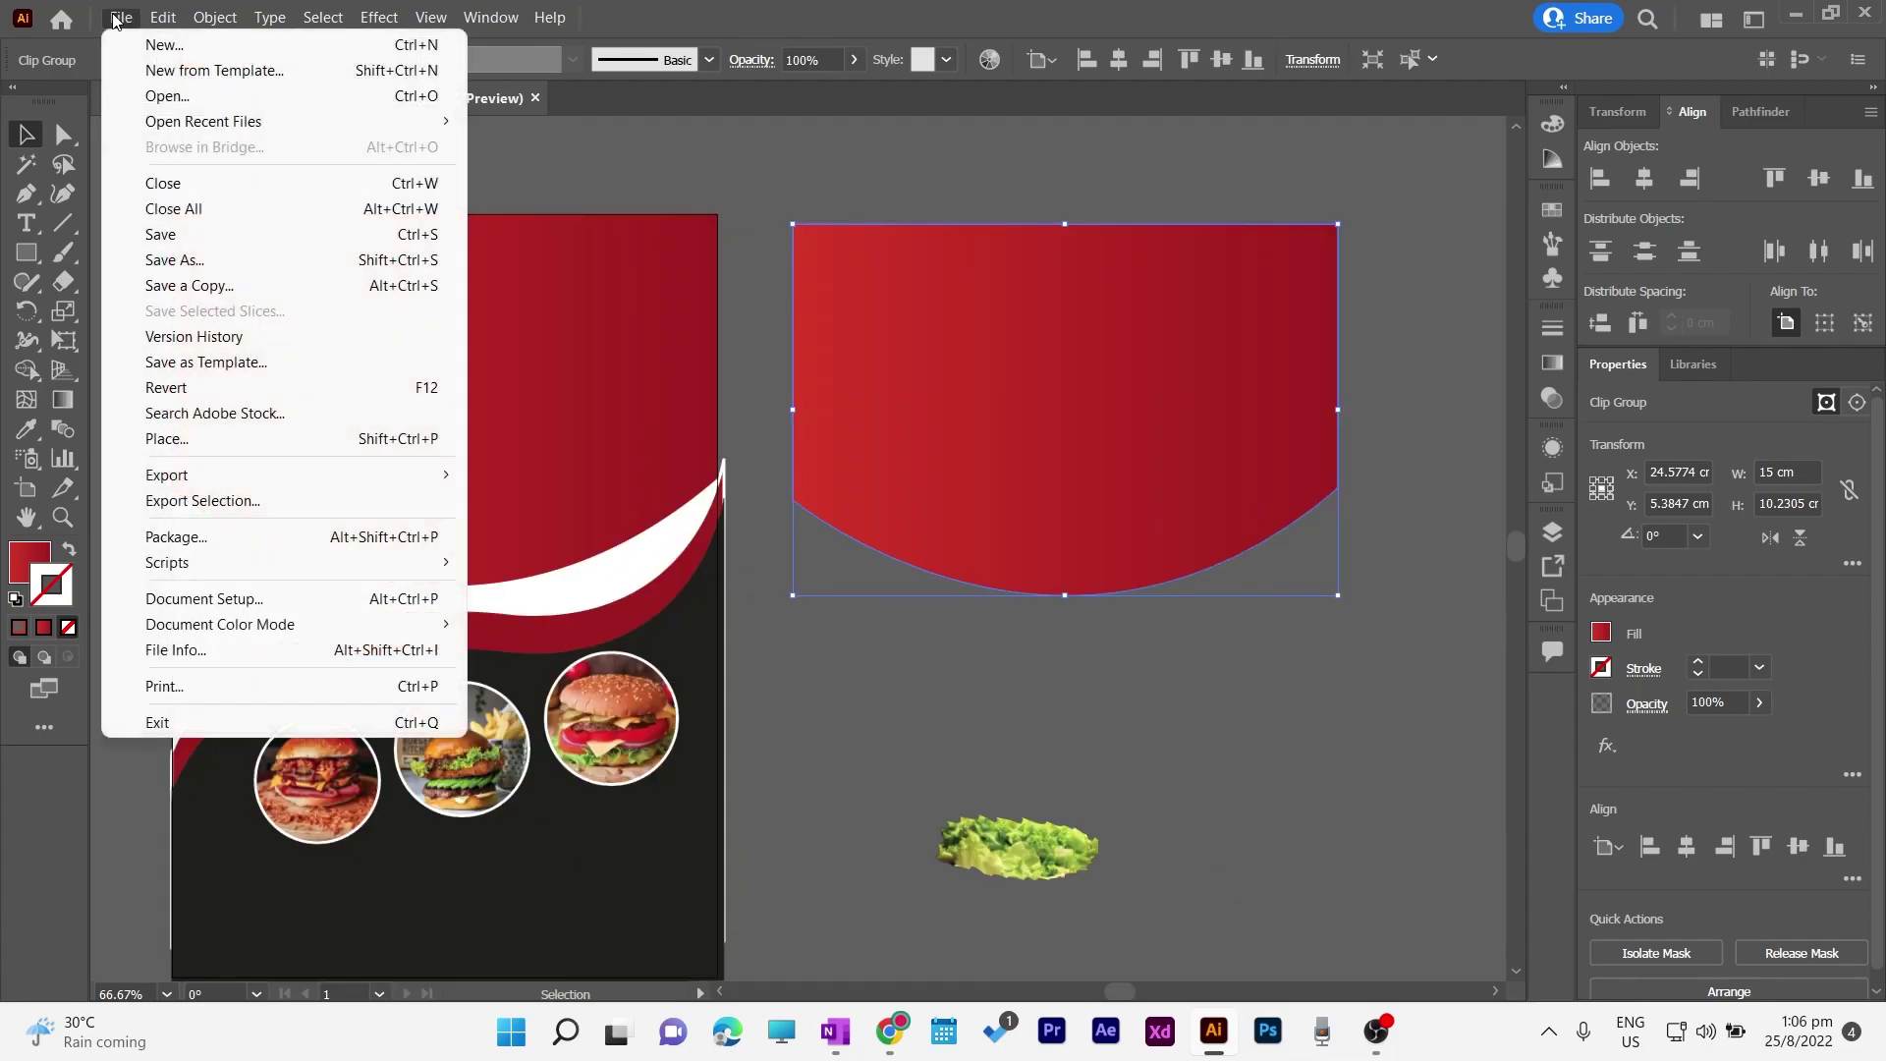
click(167, 438)
click(393, 206)
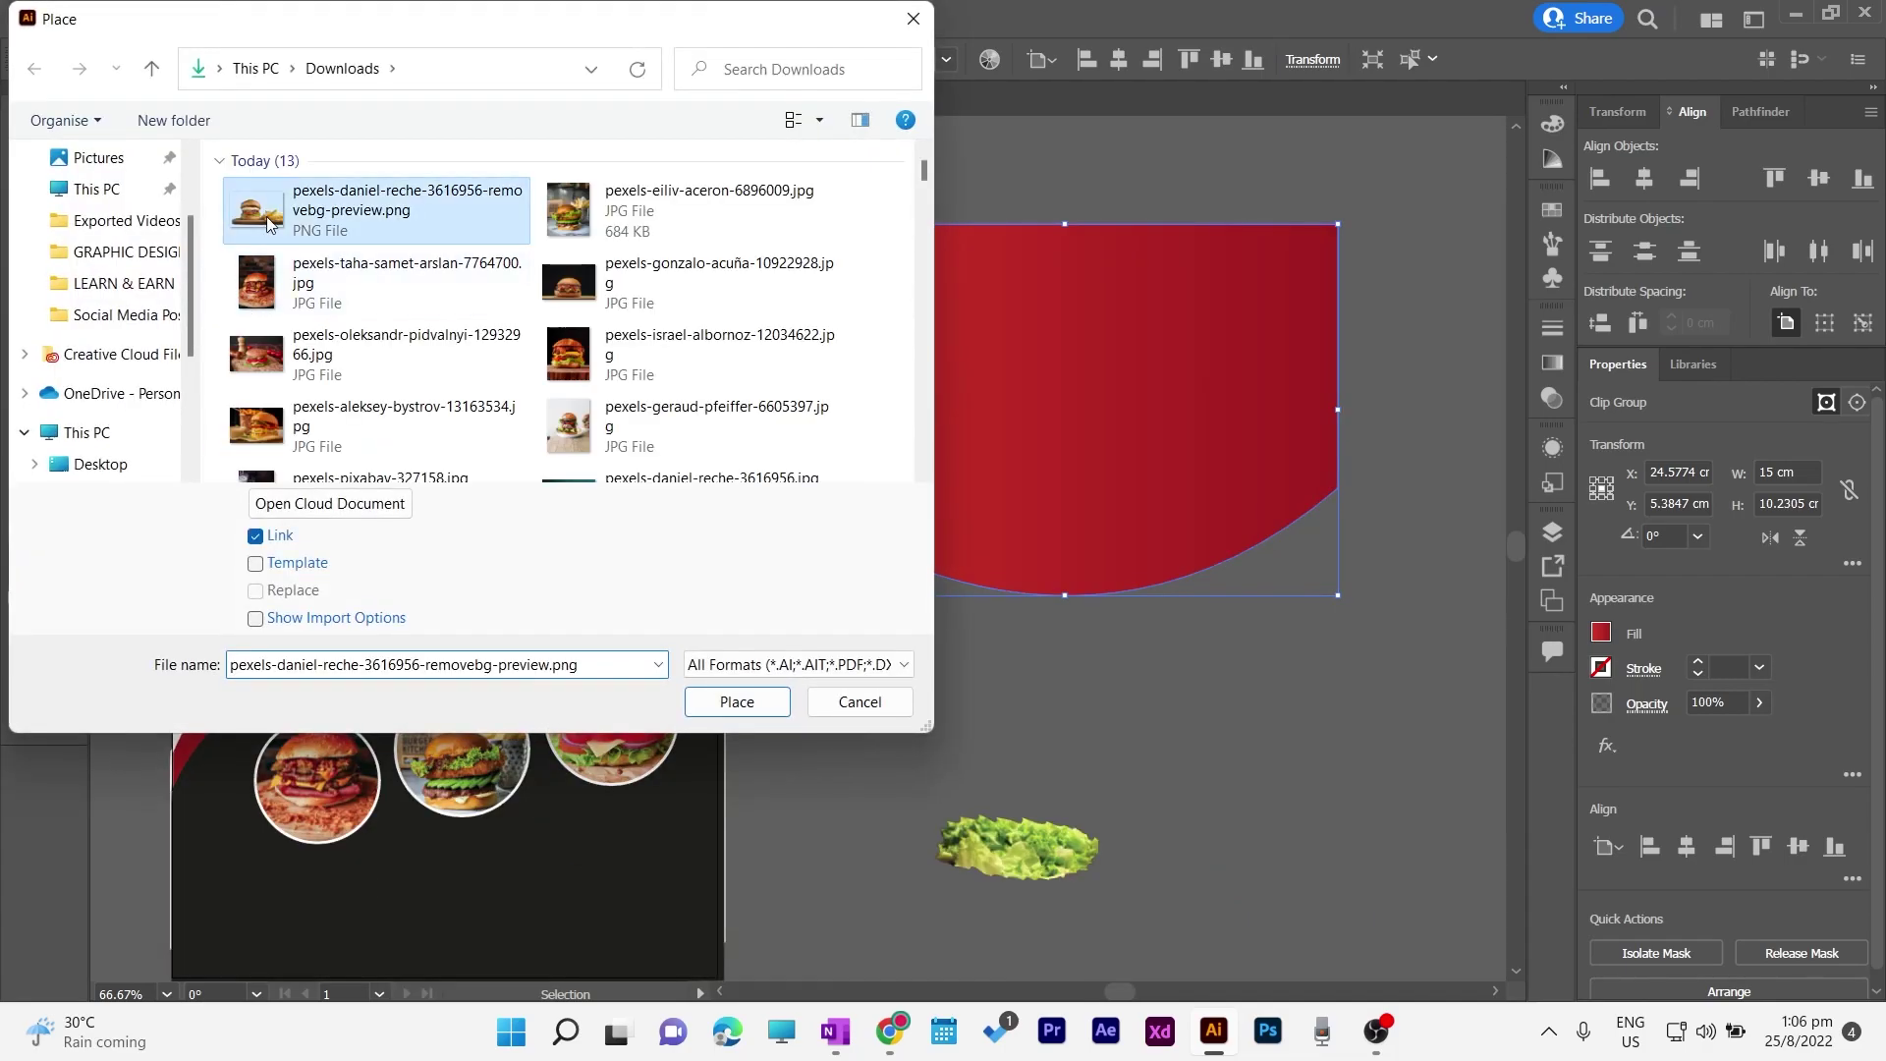
click(718, 699)
drag(777, 187, 1423, 619)
mouse_move(1084, 478)
mouse_down()
mouse_move(1075, 424)
mouse_move(1064, 480)
mouse_up()
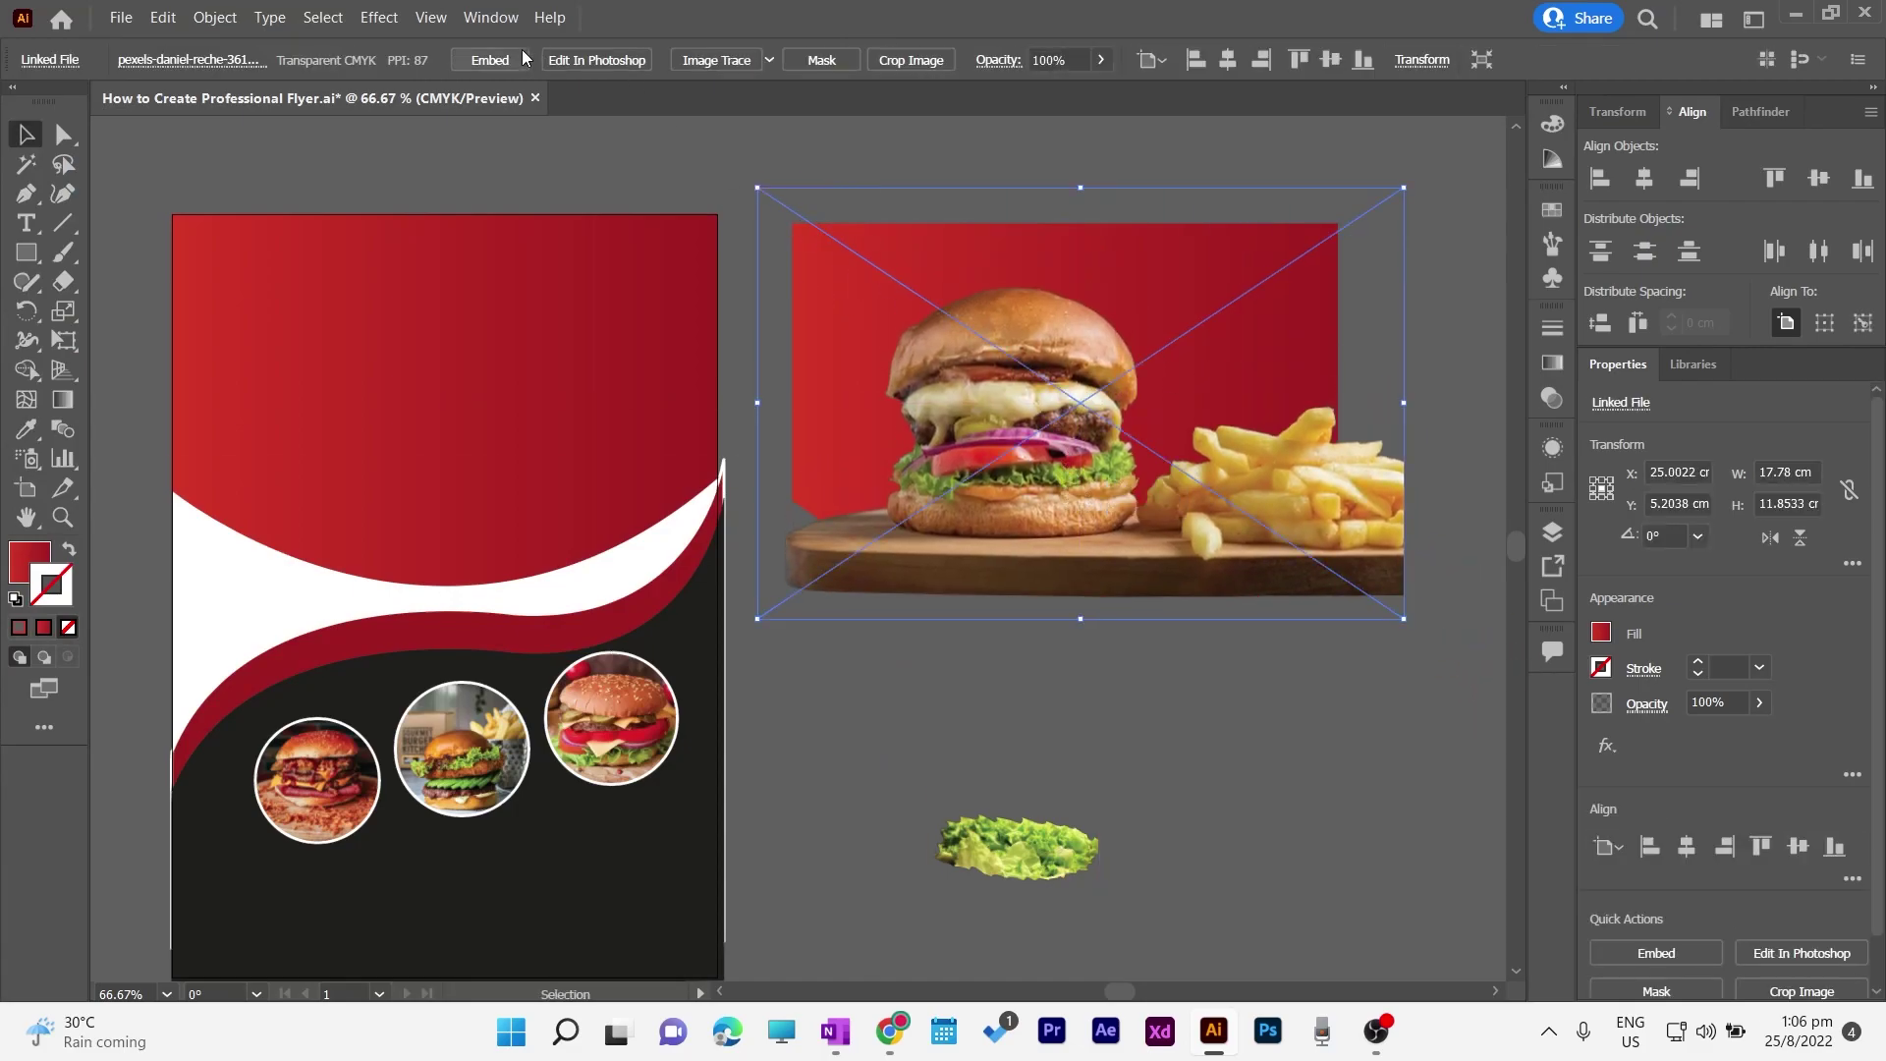
Step: Enlarge the burger cut-out, move it lower, and bring the spare red curved shape to the front
drag(757, 187, 678, 134)
drag(972, 364, 1014, 576)
right_click(1025, 284)
click(796, 222)
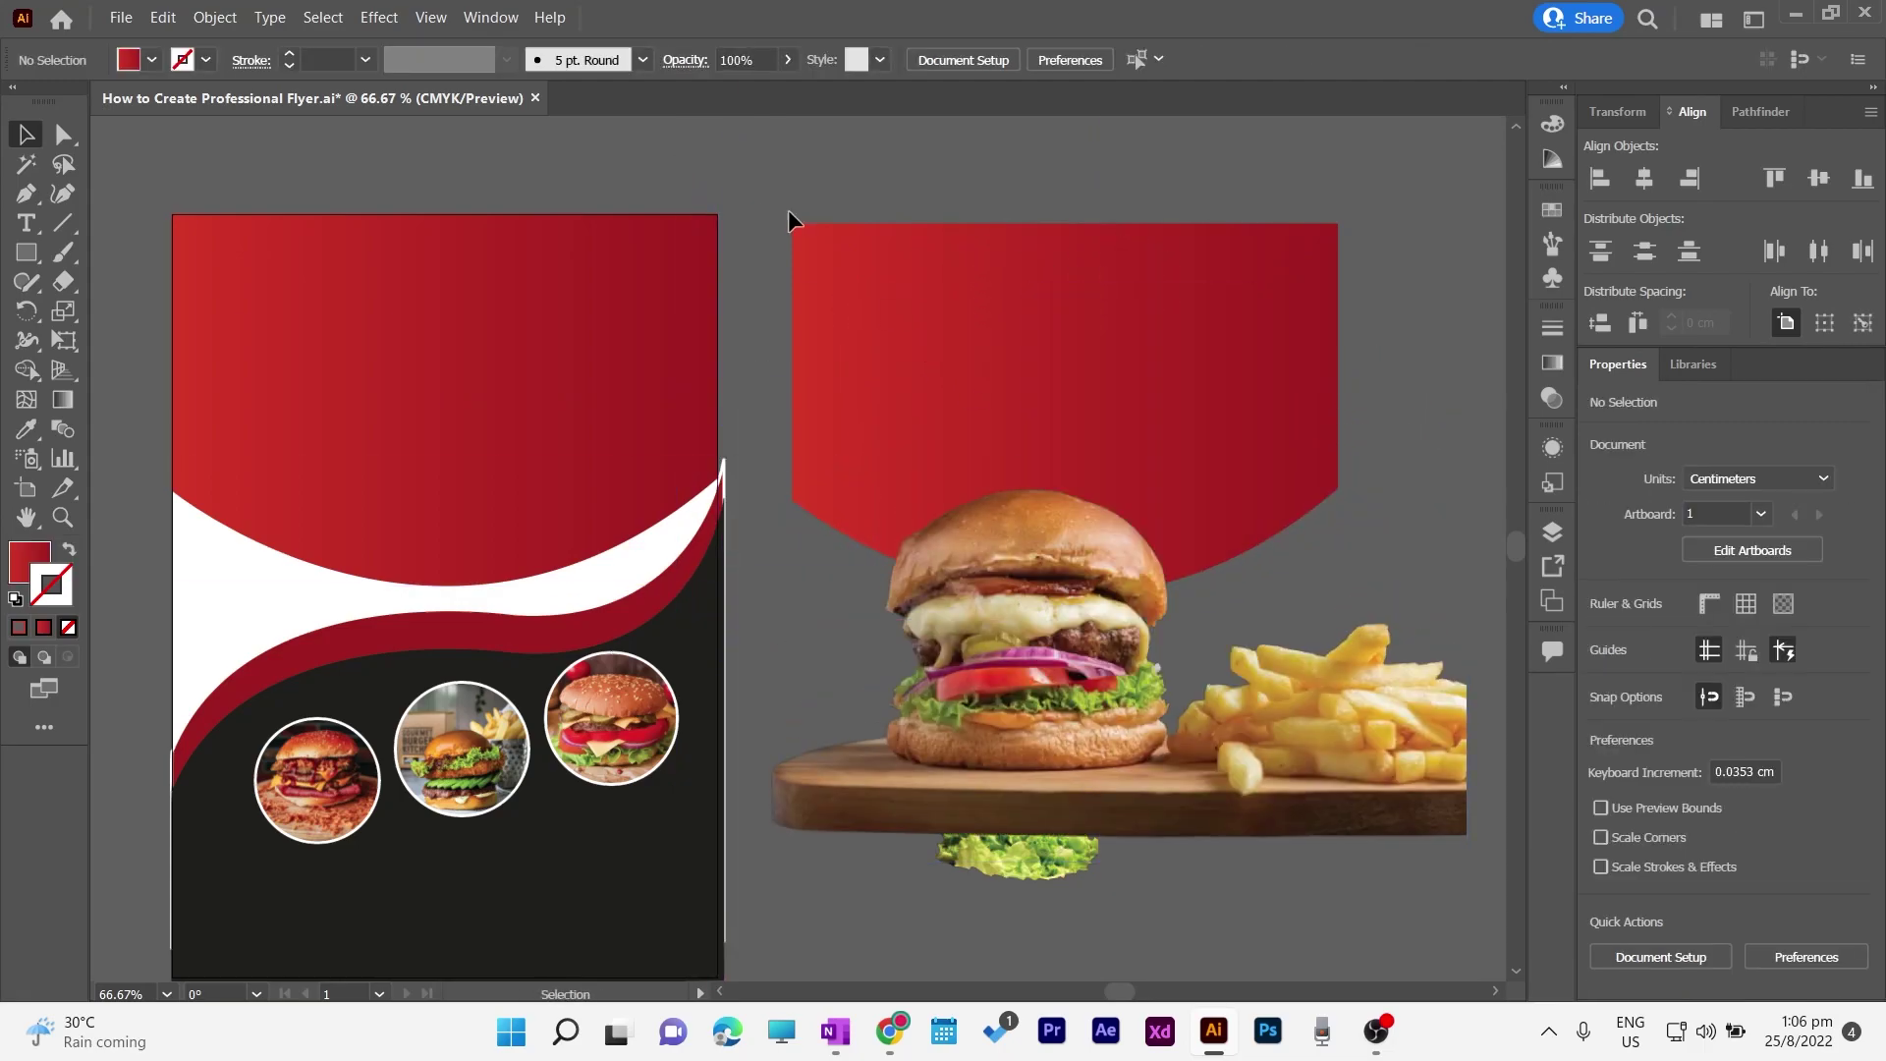
right_click(803, 224)
mouse_move(952, 526)
click(1252, 526)
Step: Position the burger cut-out behind the spare curved shape and clip it to that shape with a clipping mask
drag(1114, 710, 1096, 515)
shift+click(1097, 473)
click(867, 545)
shift+click(752, 552)
right_click(983, 454)
click(1059, 662)
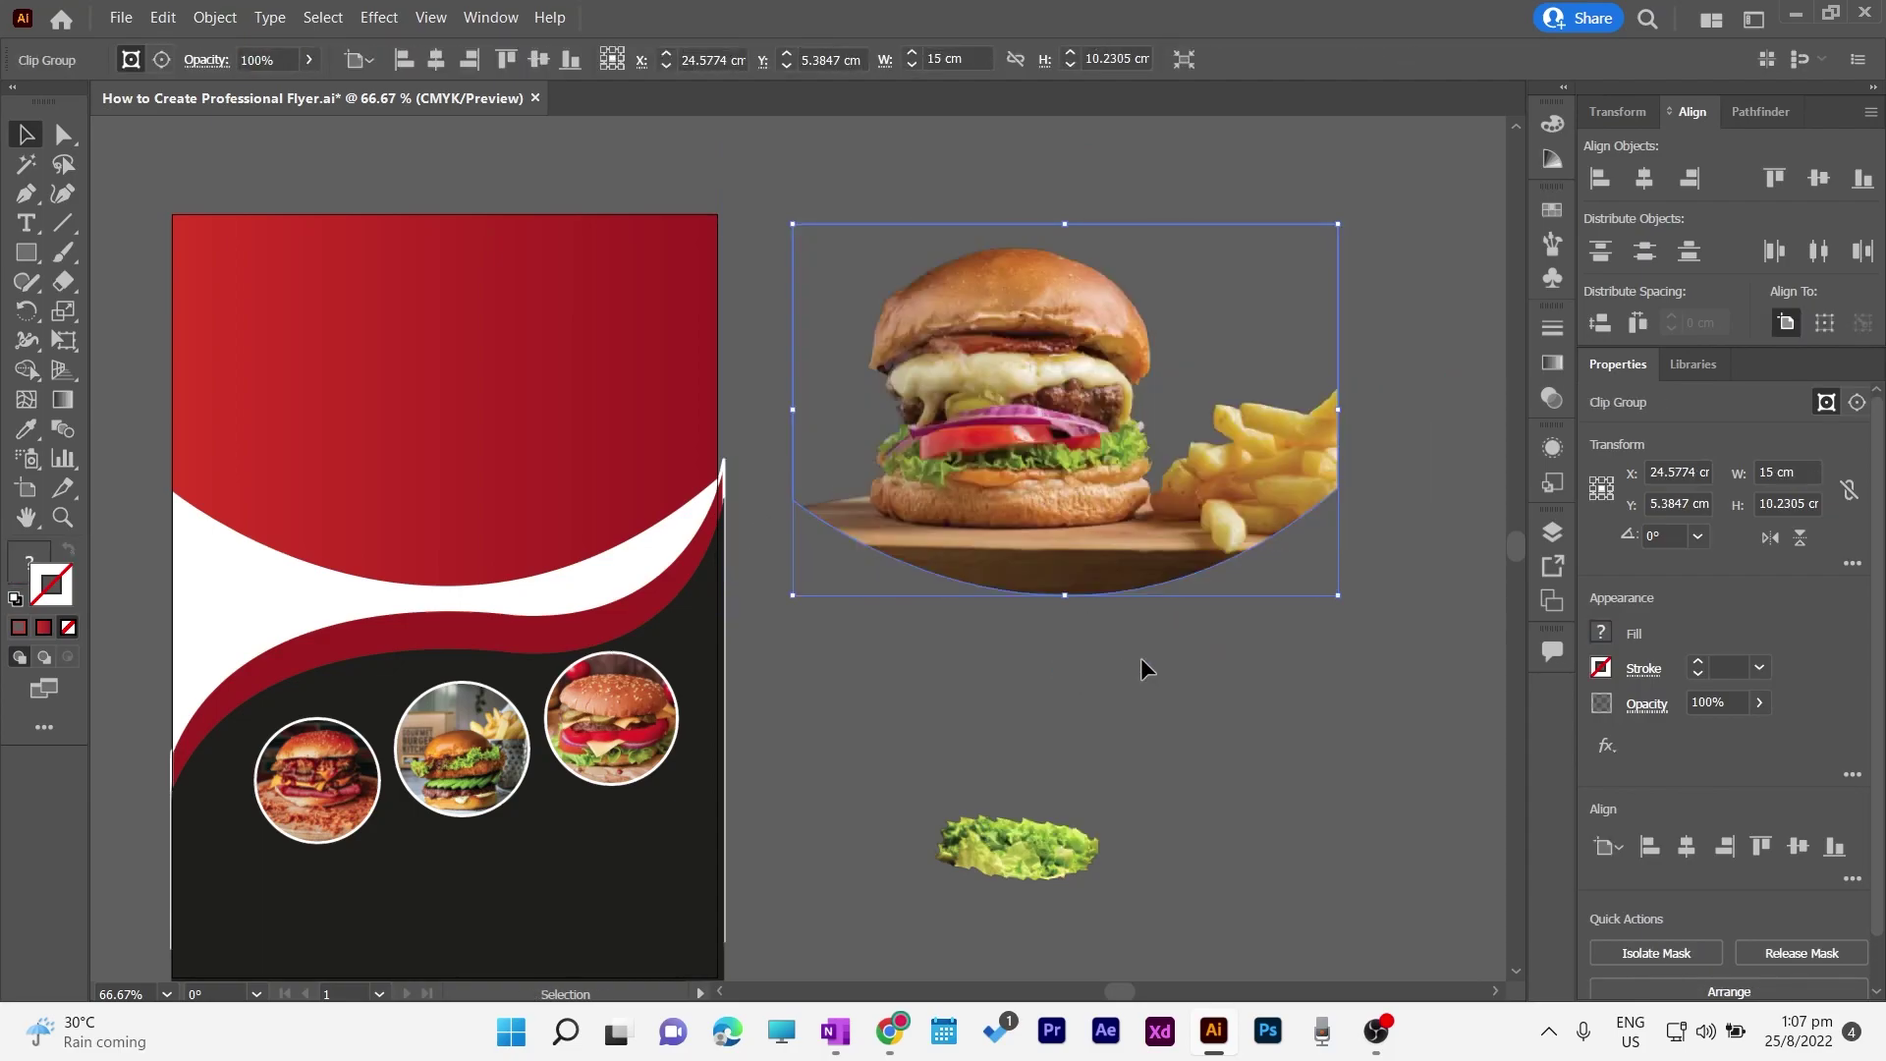
Step: Move the clipped burger and fries onto the red gradient header of the flyer and deselect it
click(1141, 658)
drag(1128, 589, 505, 582)
click(845, 477)
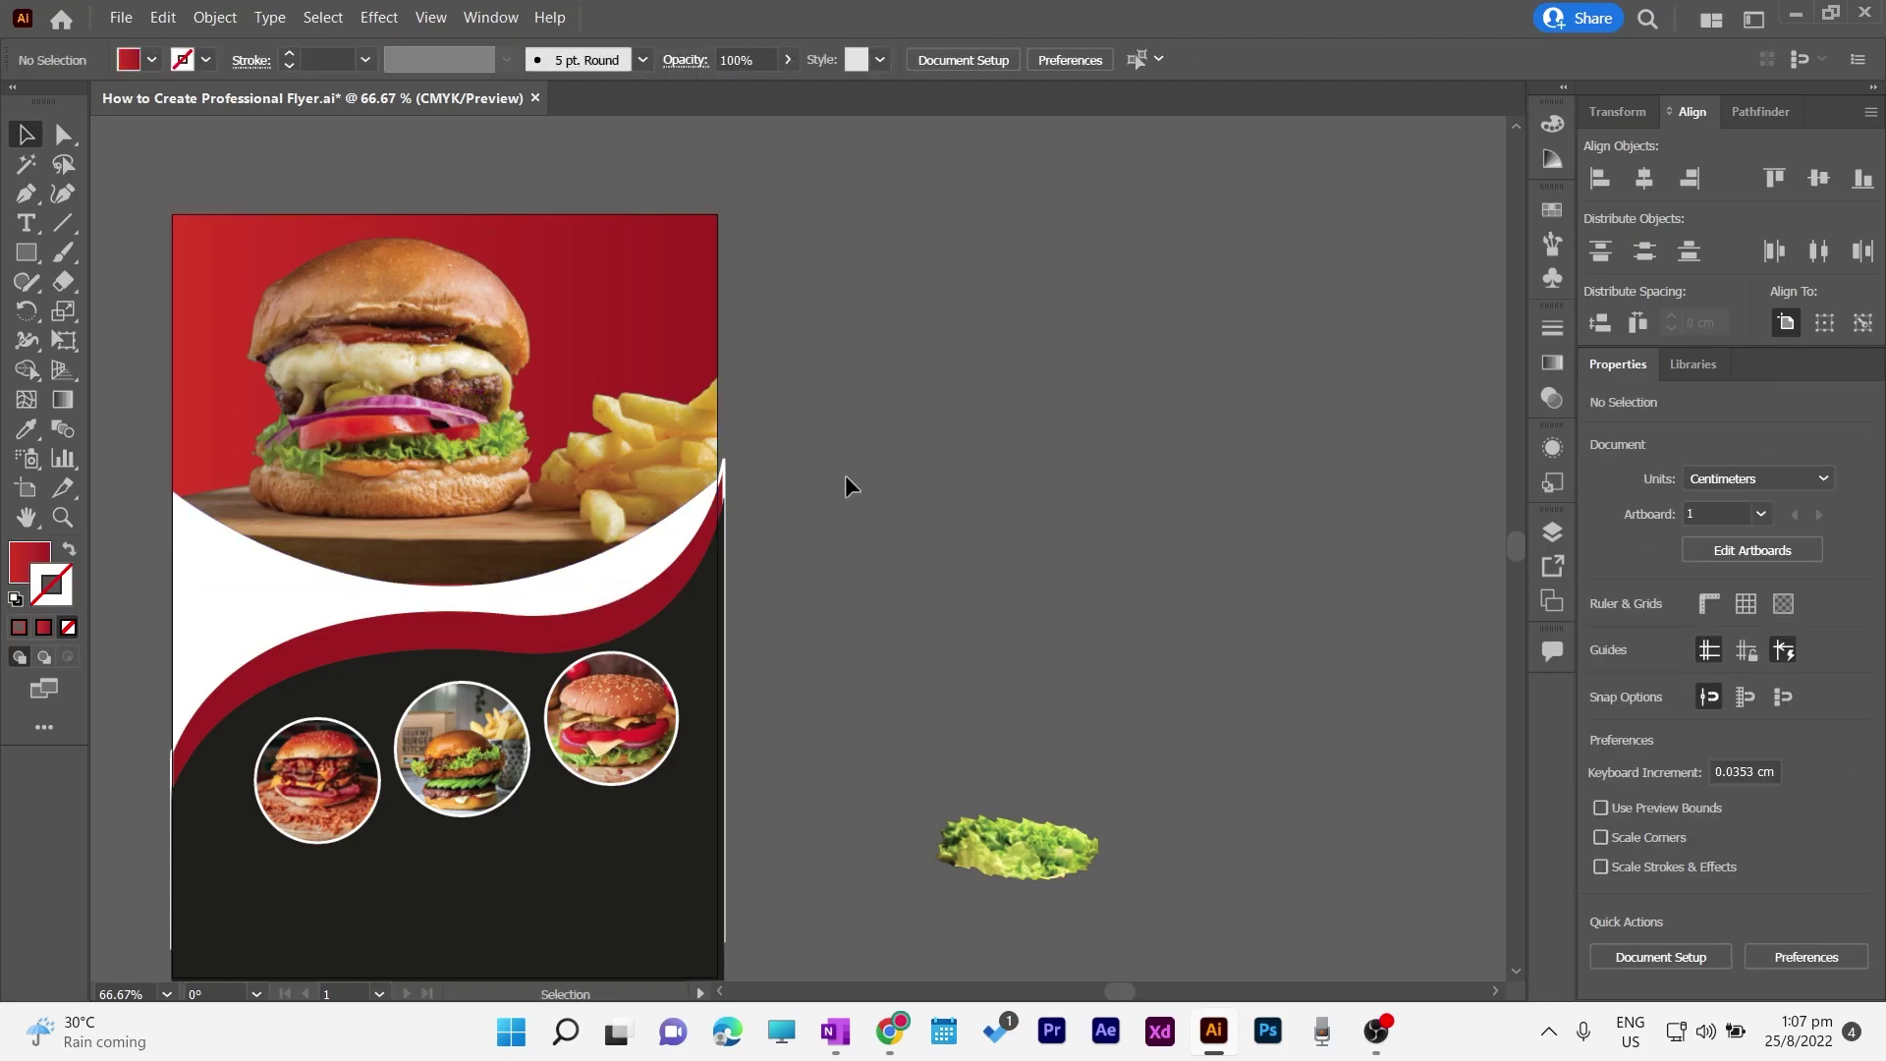
Step: Shift the burger image lower inside its clipping mask on the header, leave the isolated group and save the document
drag(845, 475, 1052, 450)
key(ctrl+s)
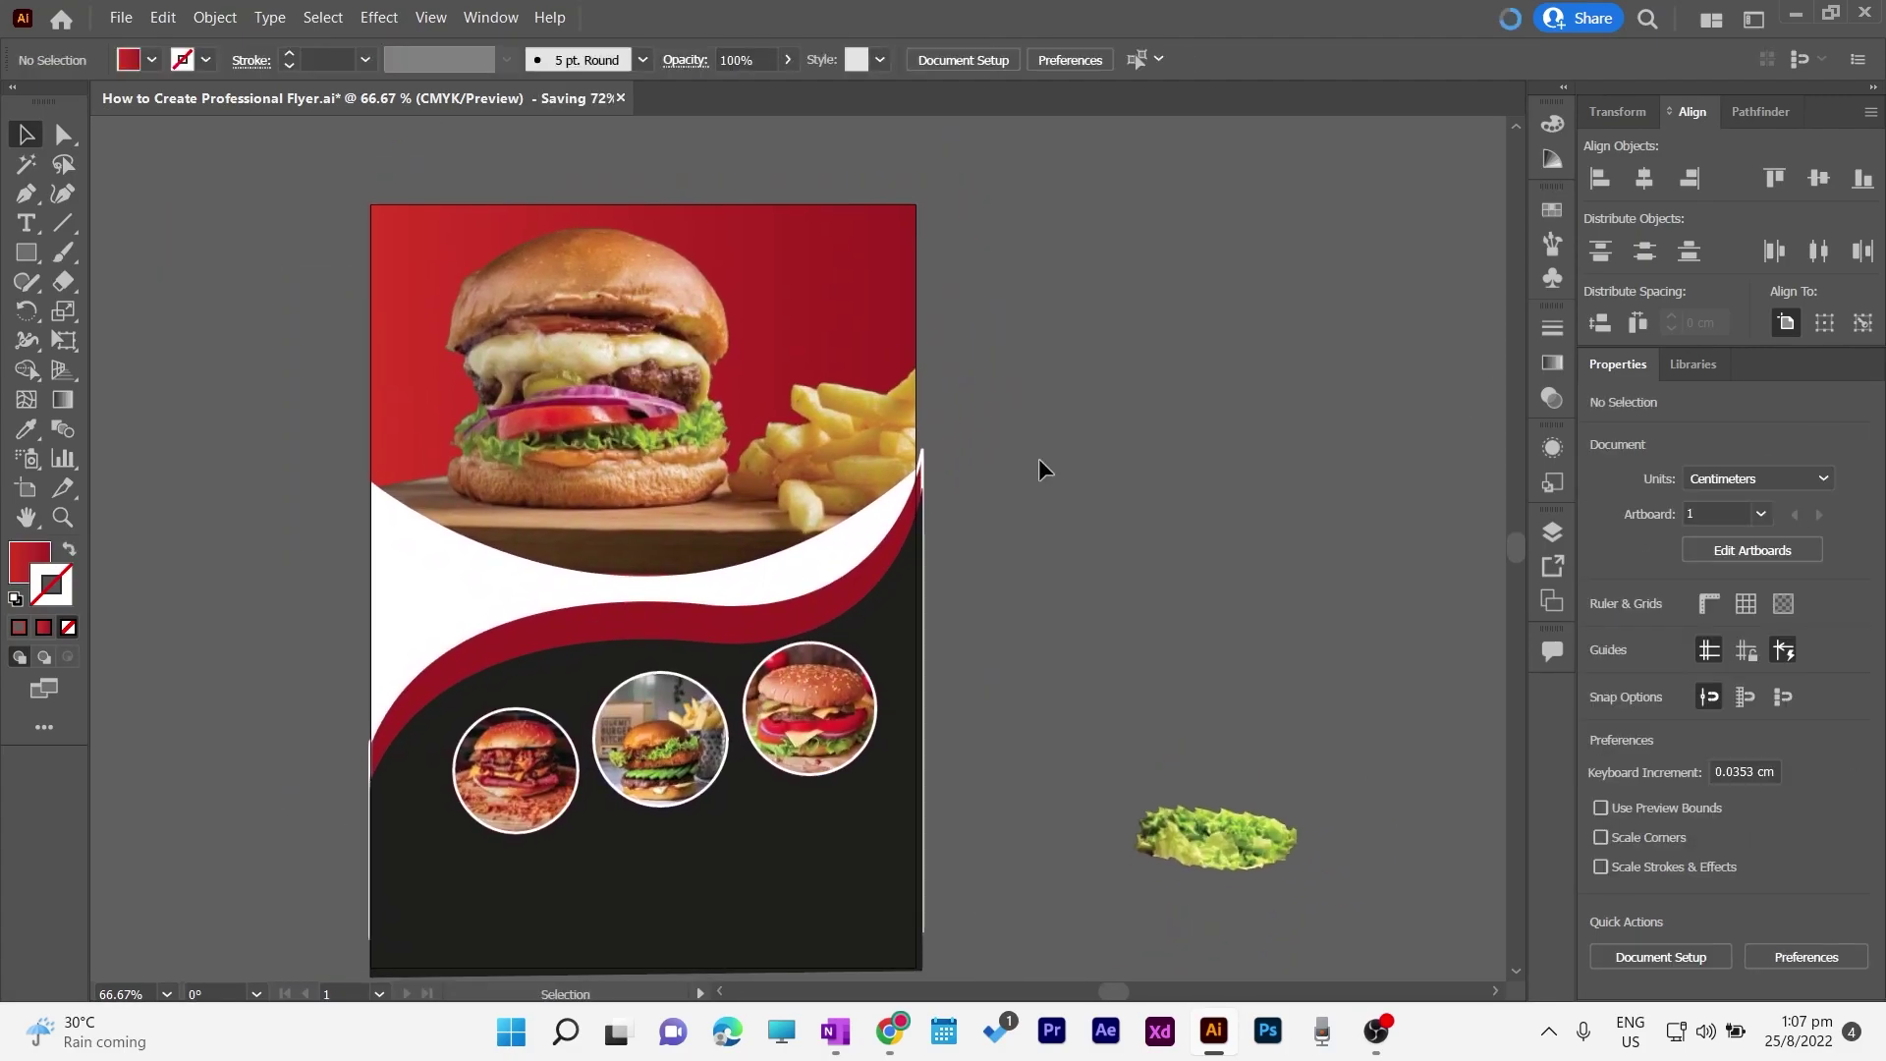
click(645, 409)
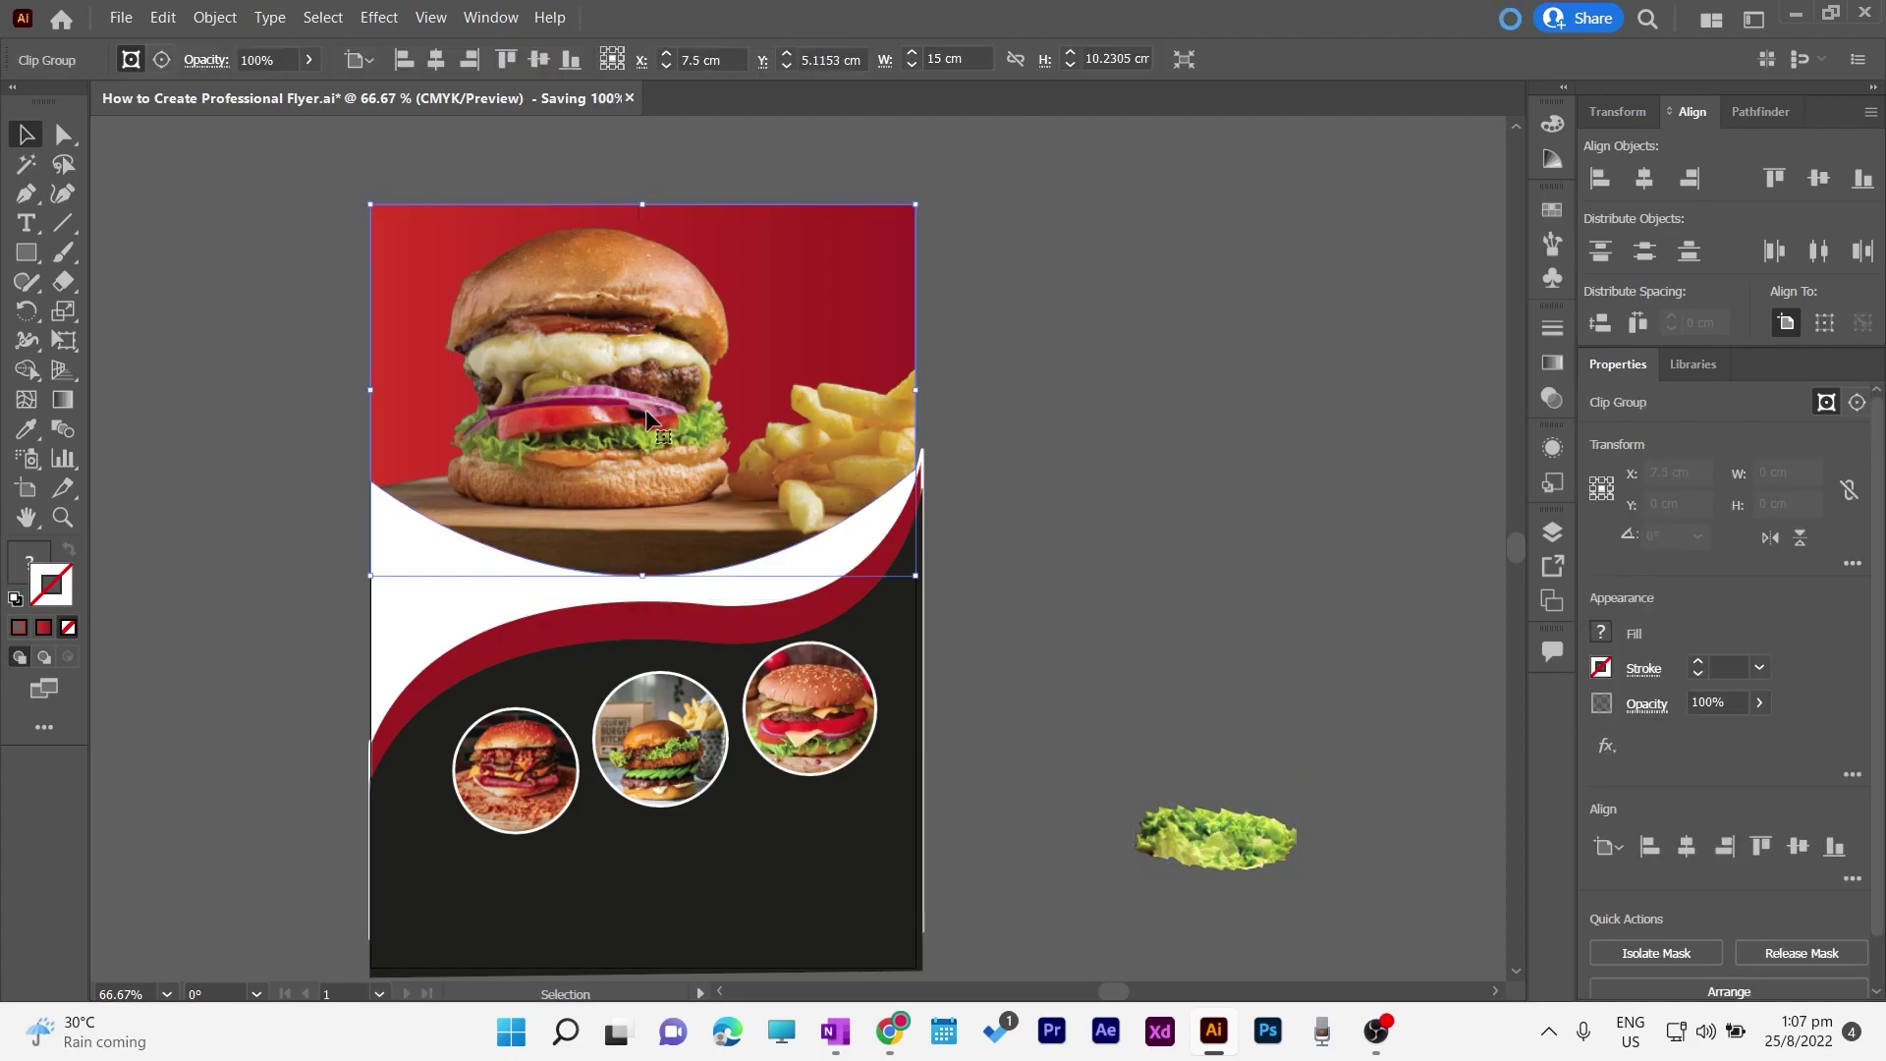
double_click(645, 409)
mouse_move(1030, 601)
mouse_down()
mouse_move(1058, 658)
mouse_move(1041, 615)
mouse_up()
drag(652, 435, 642, 473)
click(1102, 499)
click(107, 134)
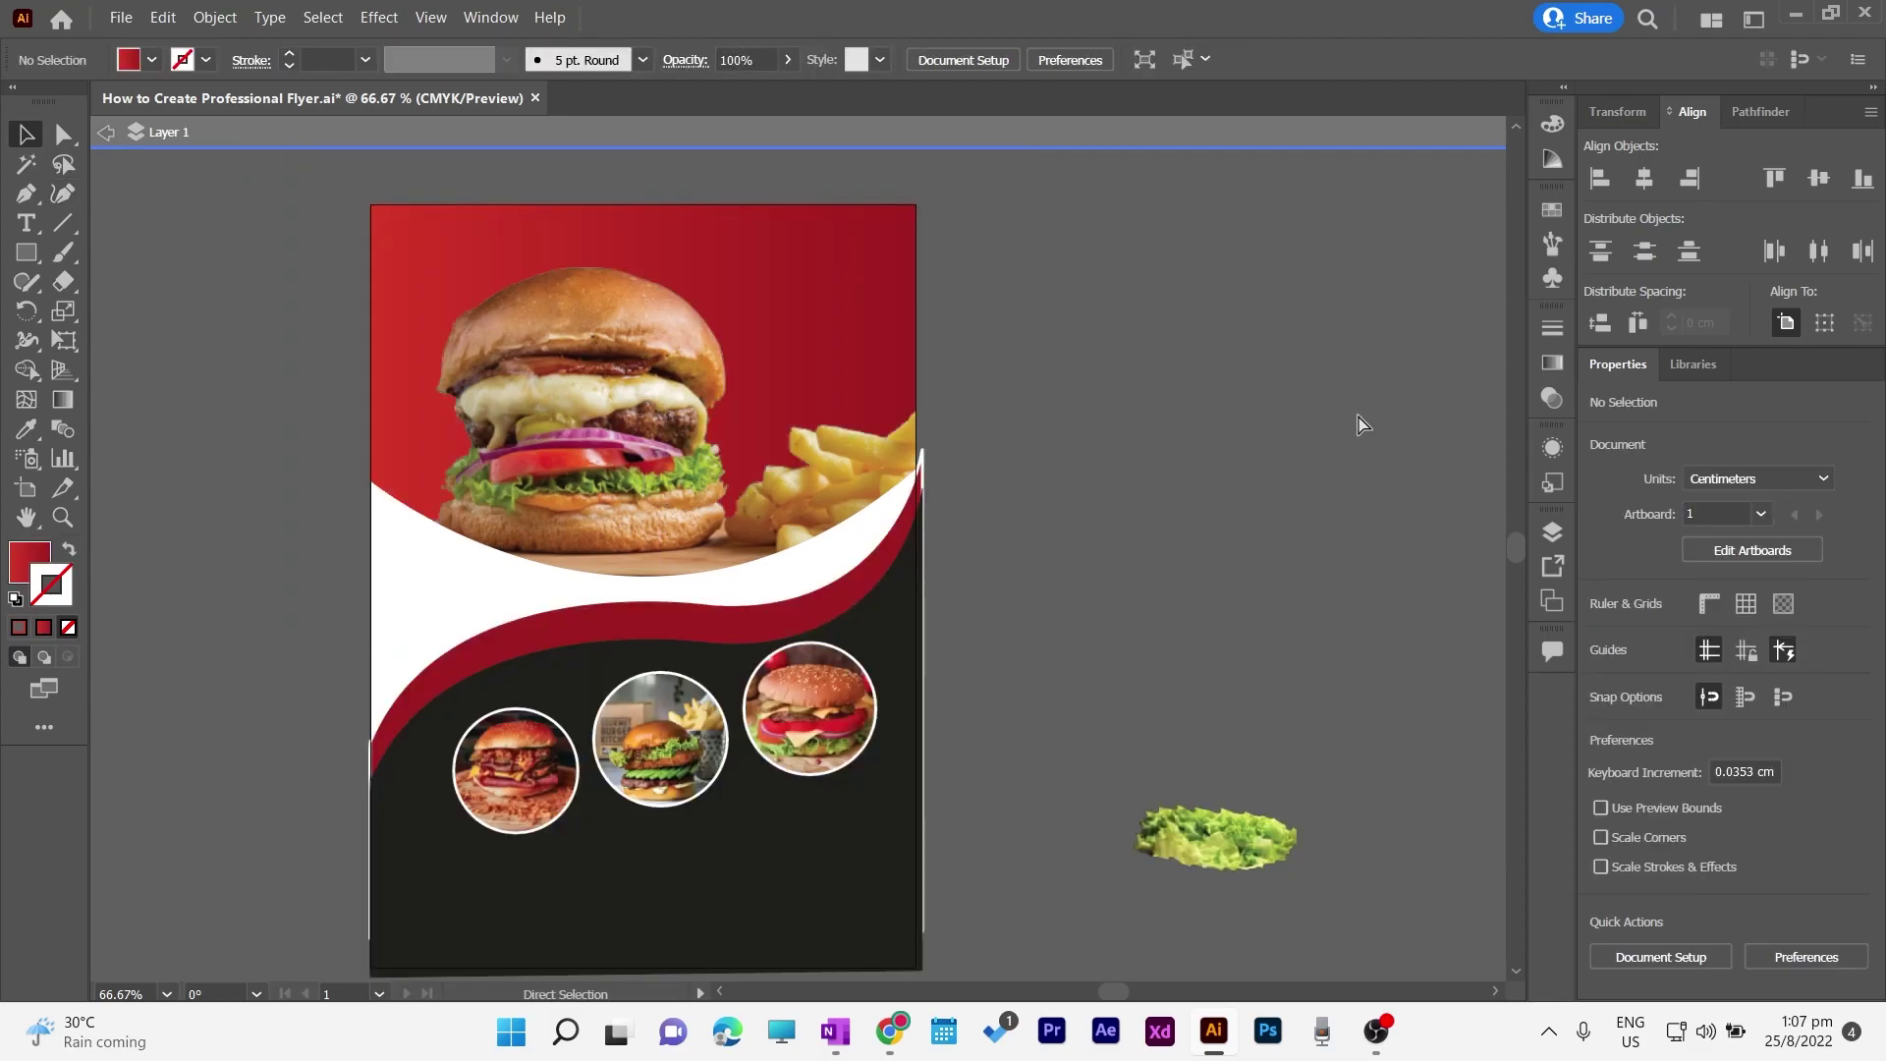
key(ctrl+s)
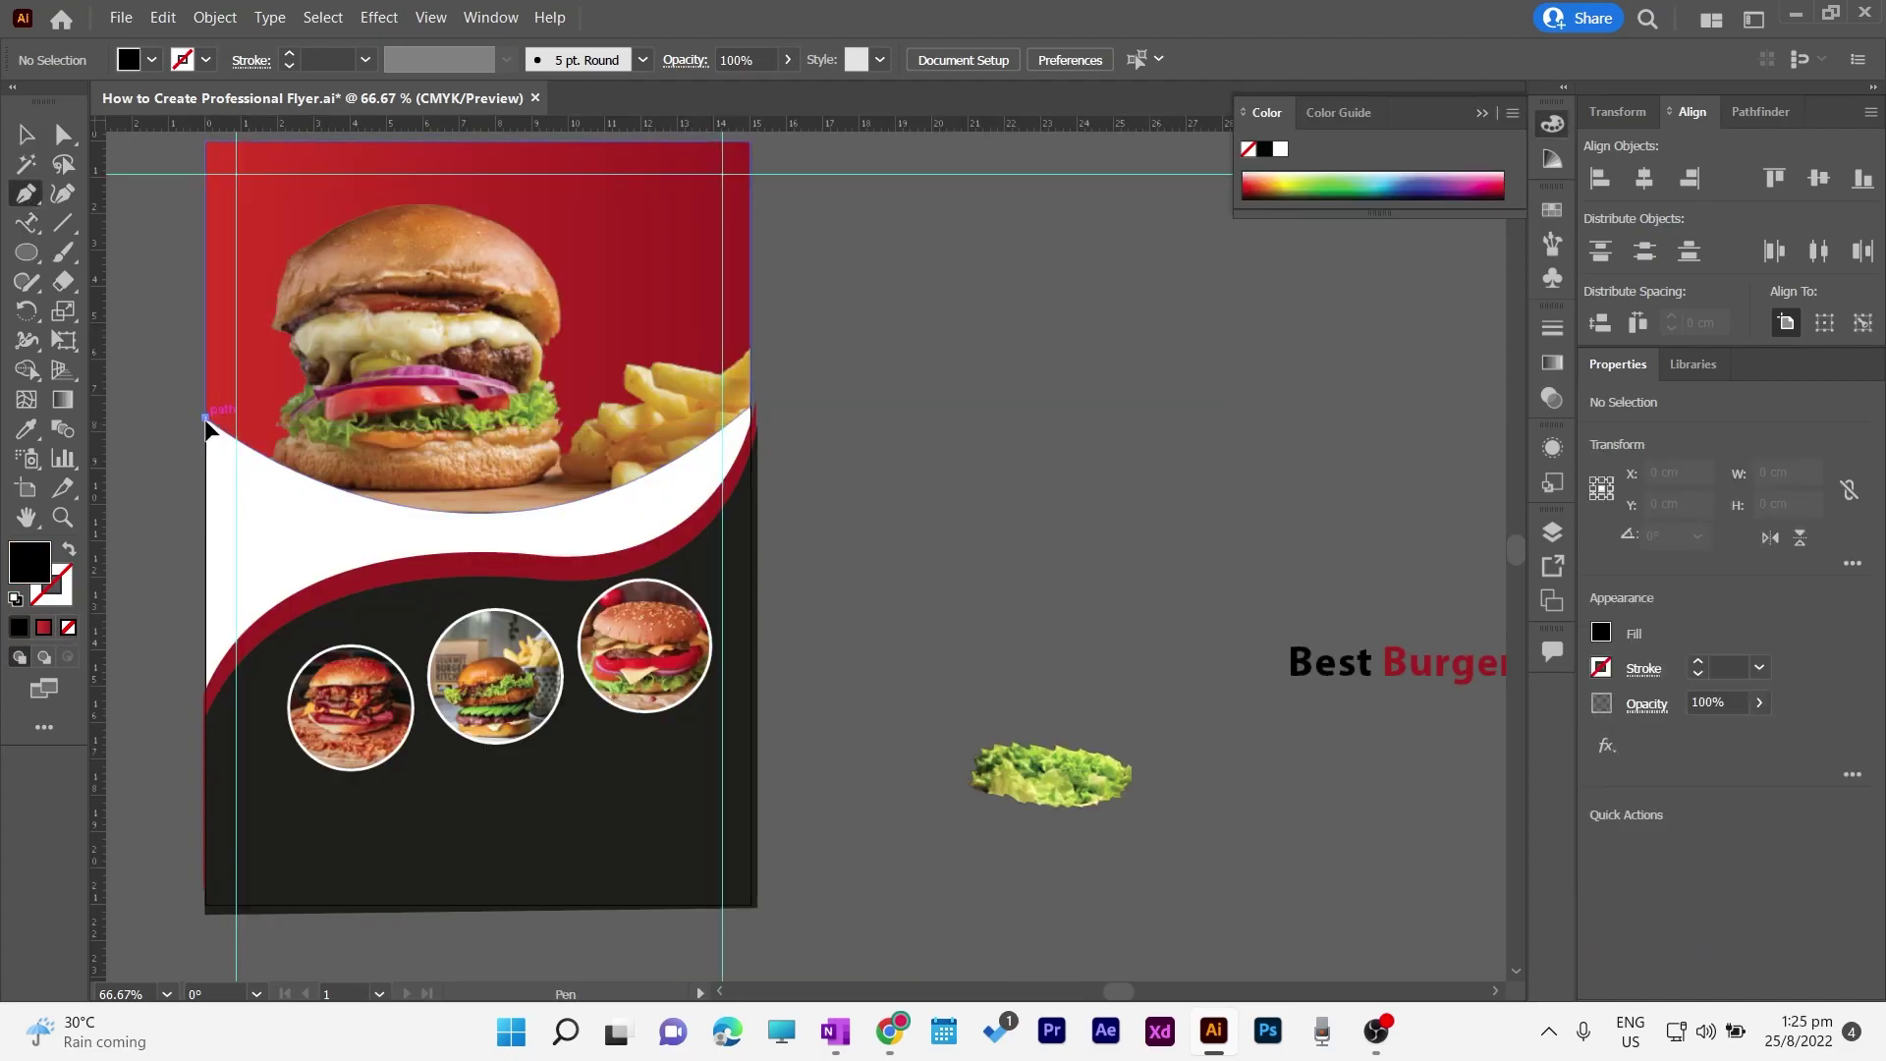
Step: Draw a curved path along the header's lower edge and place the text "Best Burger" on it
click(206, 418)
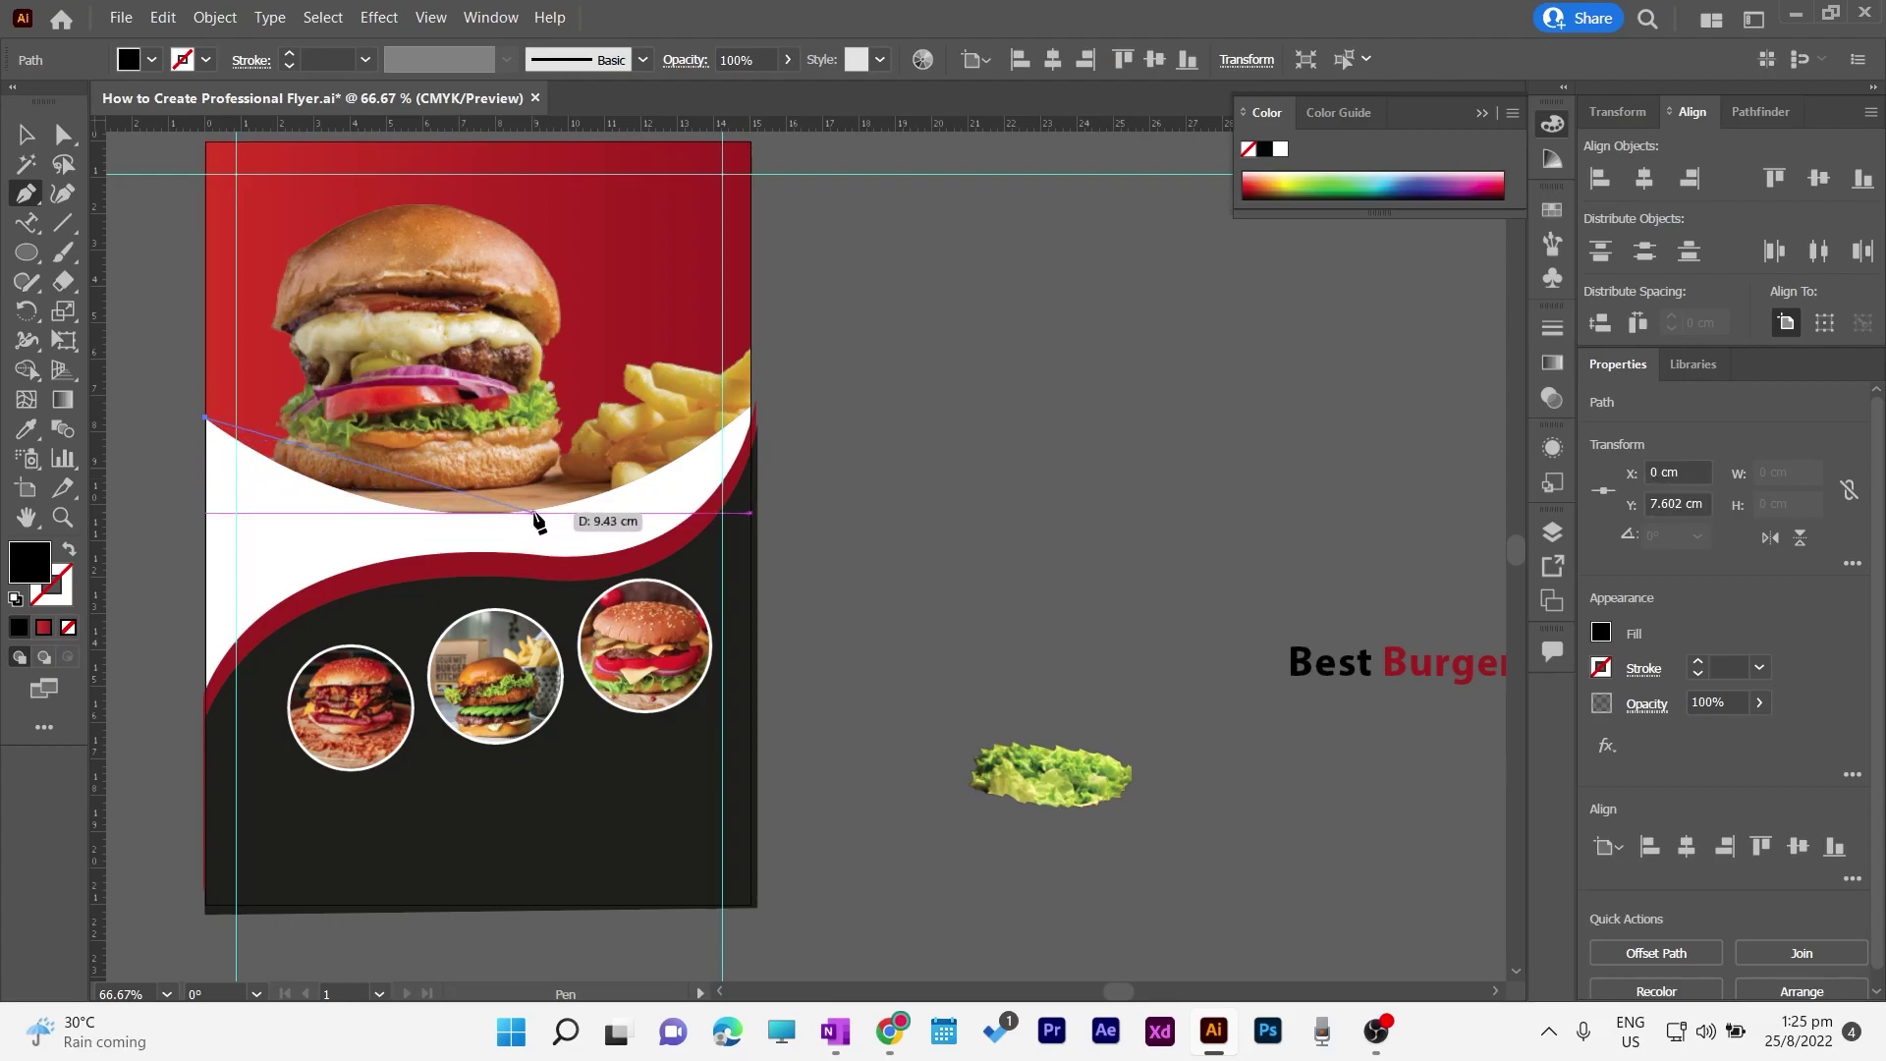
drag(532, 513, 714, 492)
key(v)
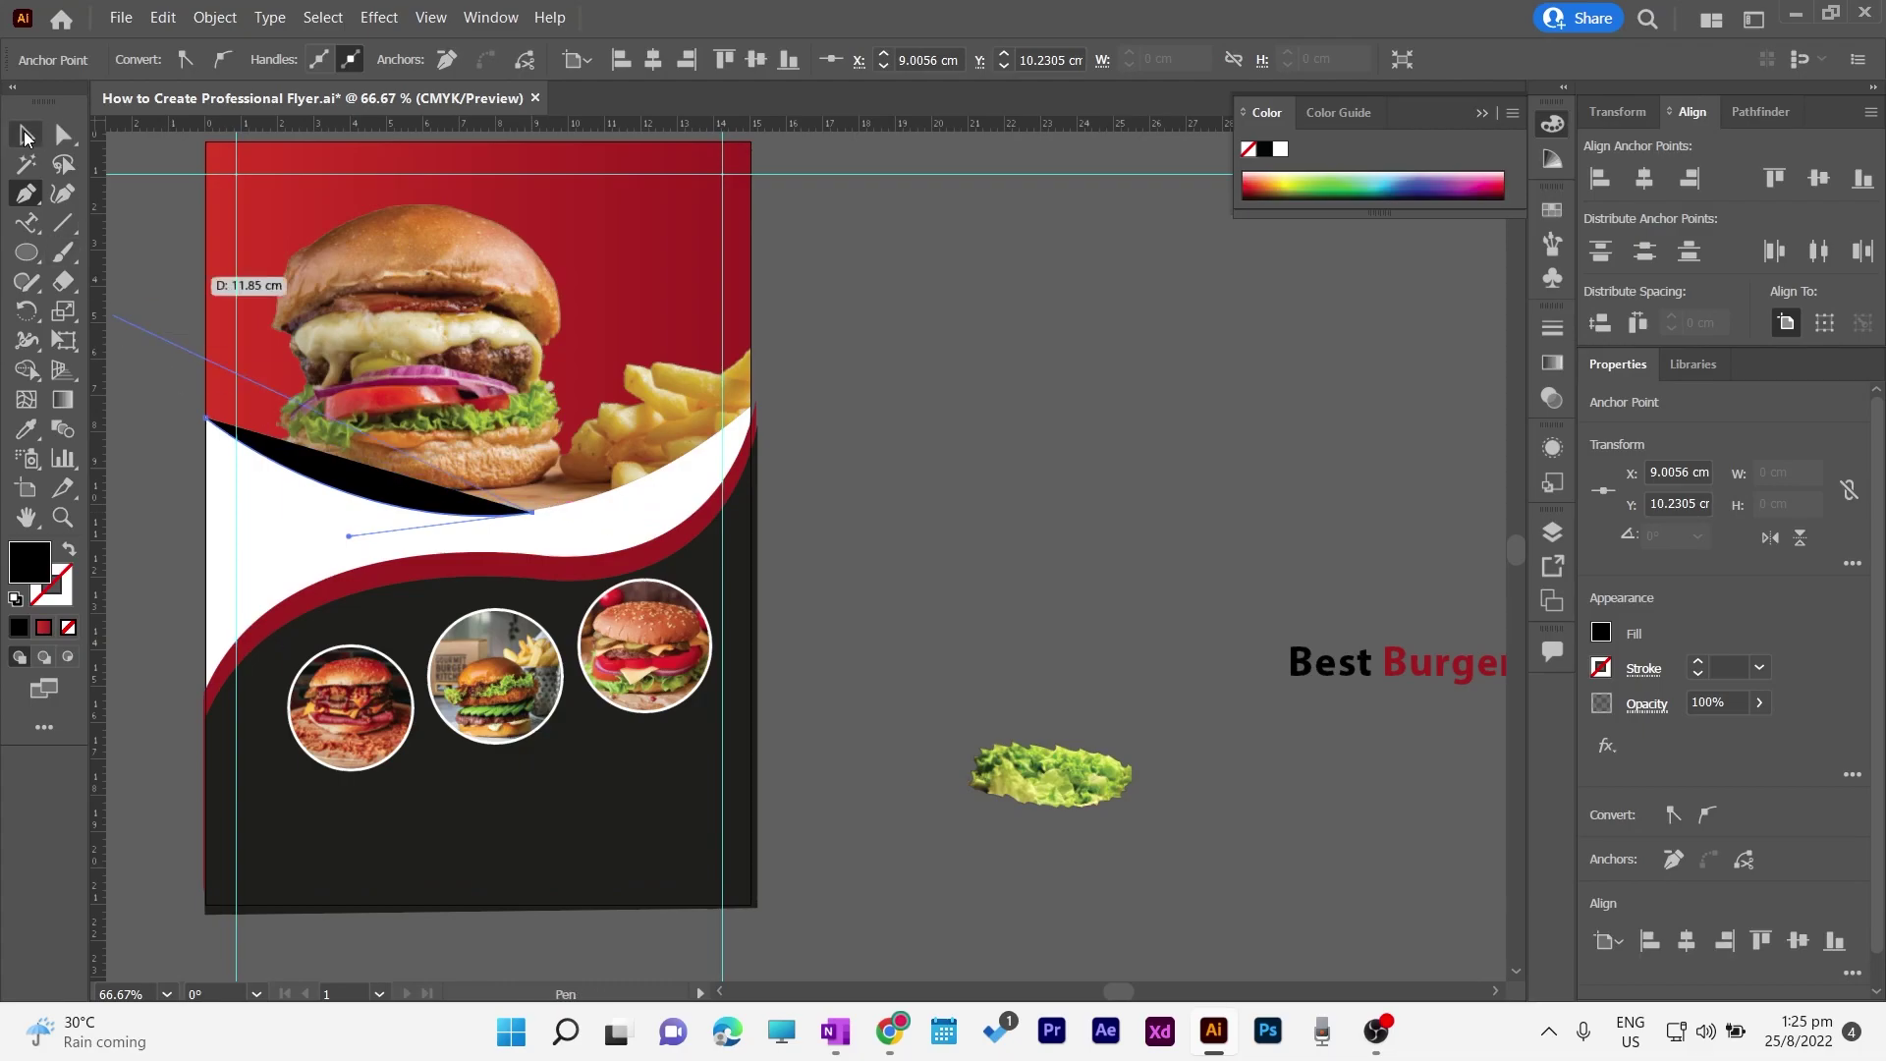
click(272, 458)
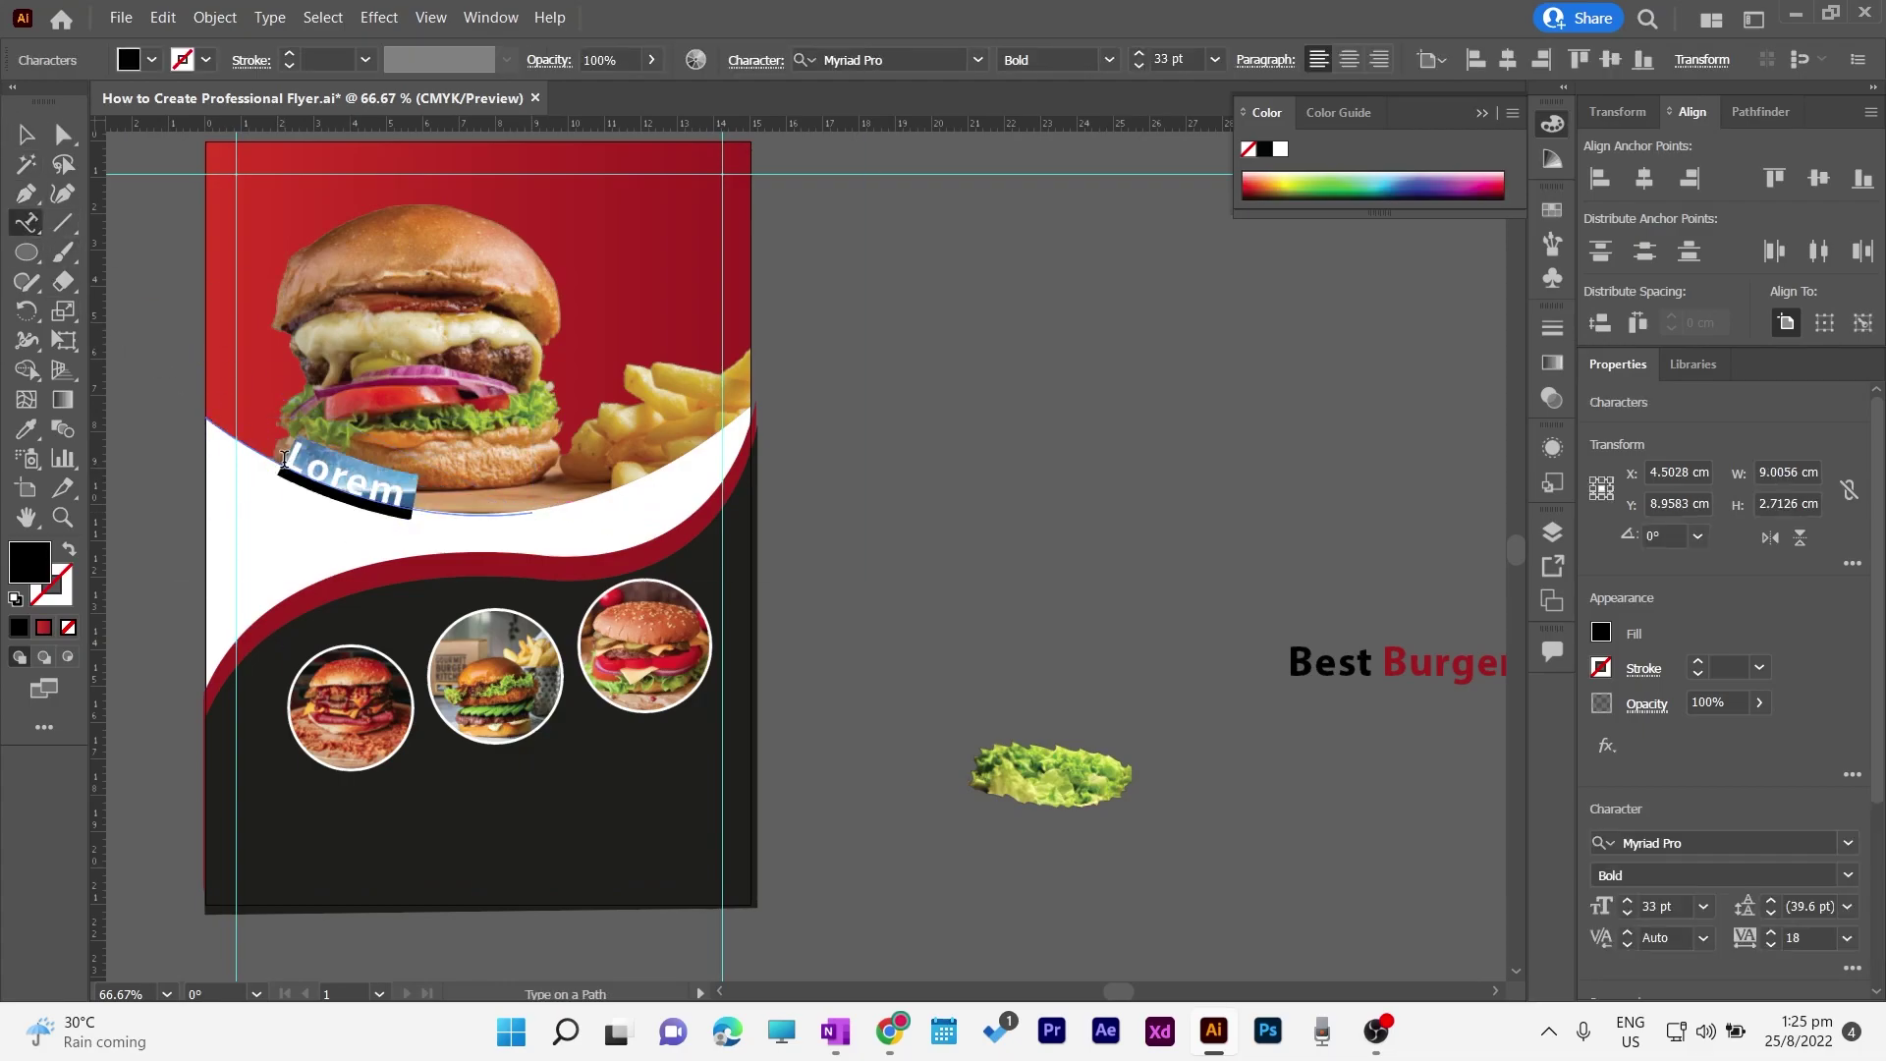
text(Best)
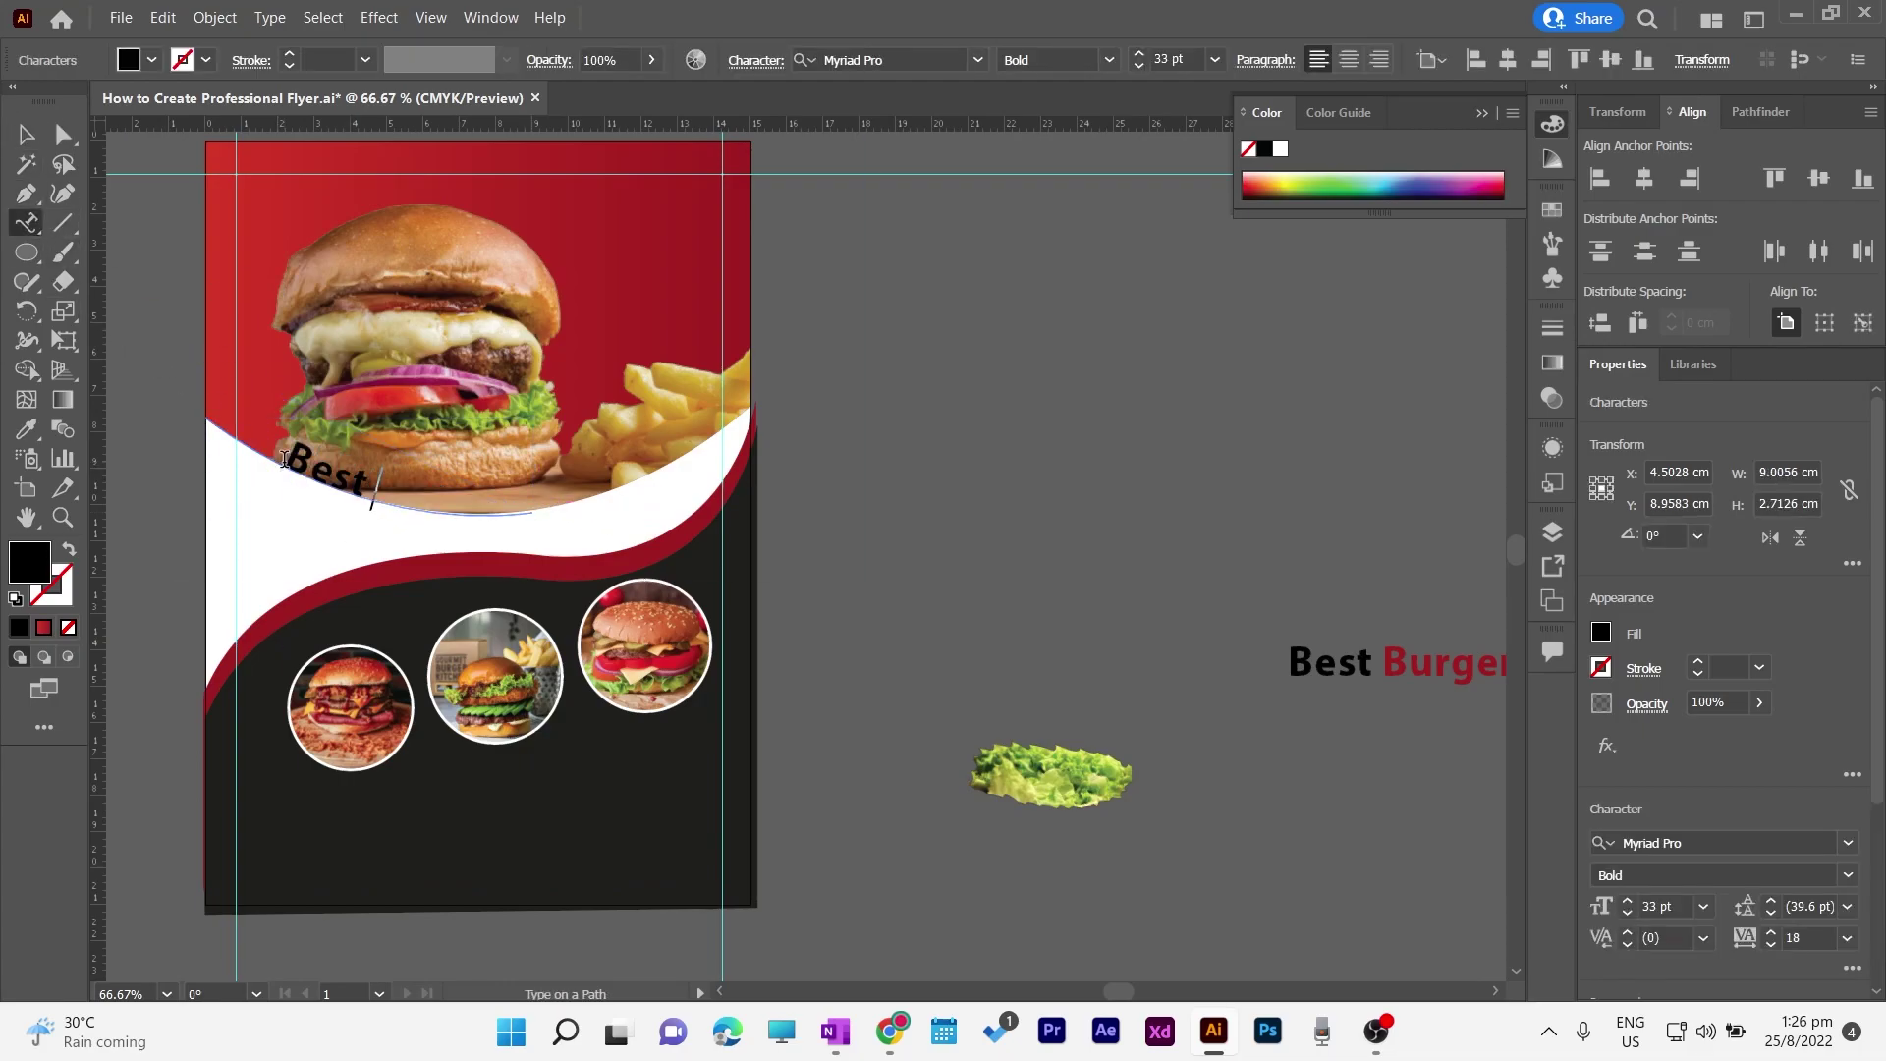
text( Burger)
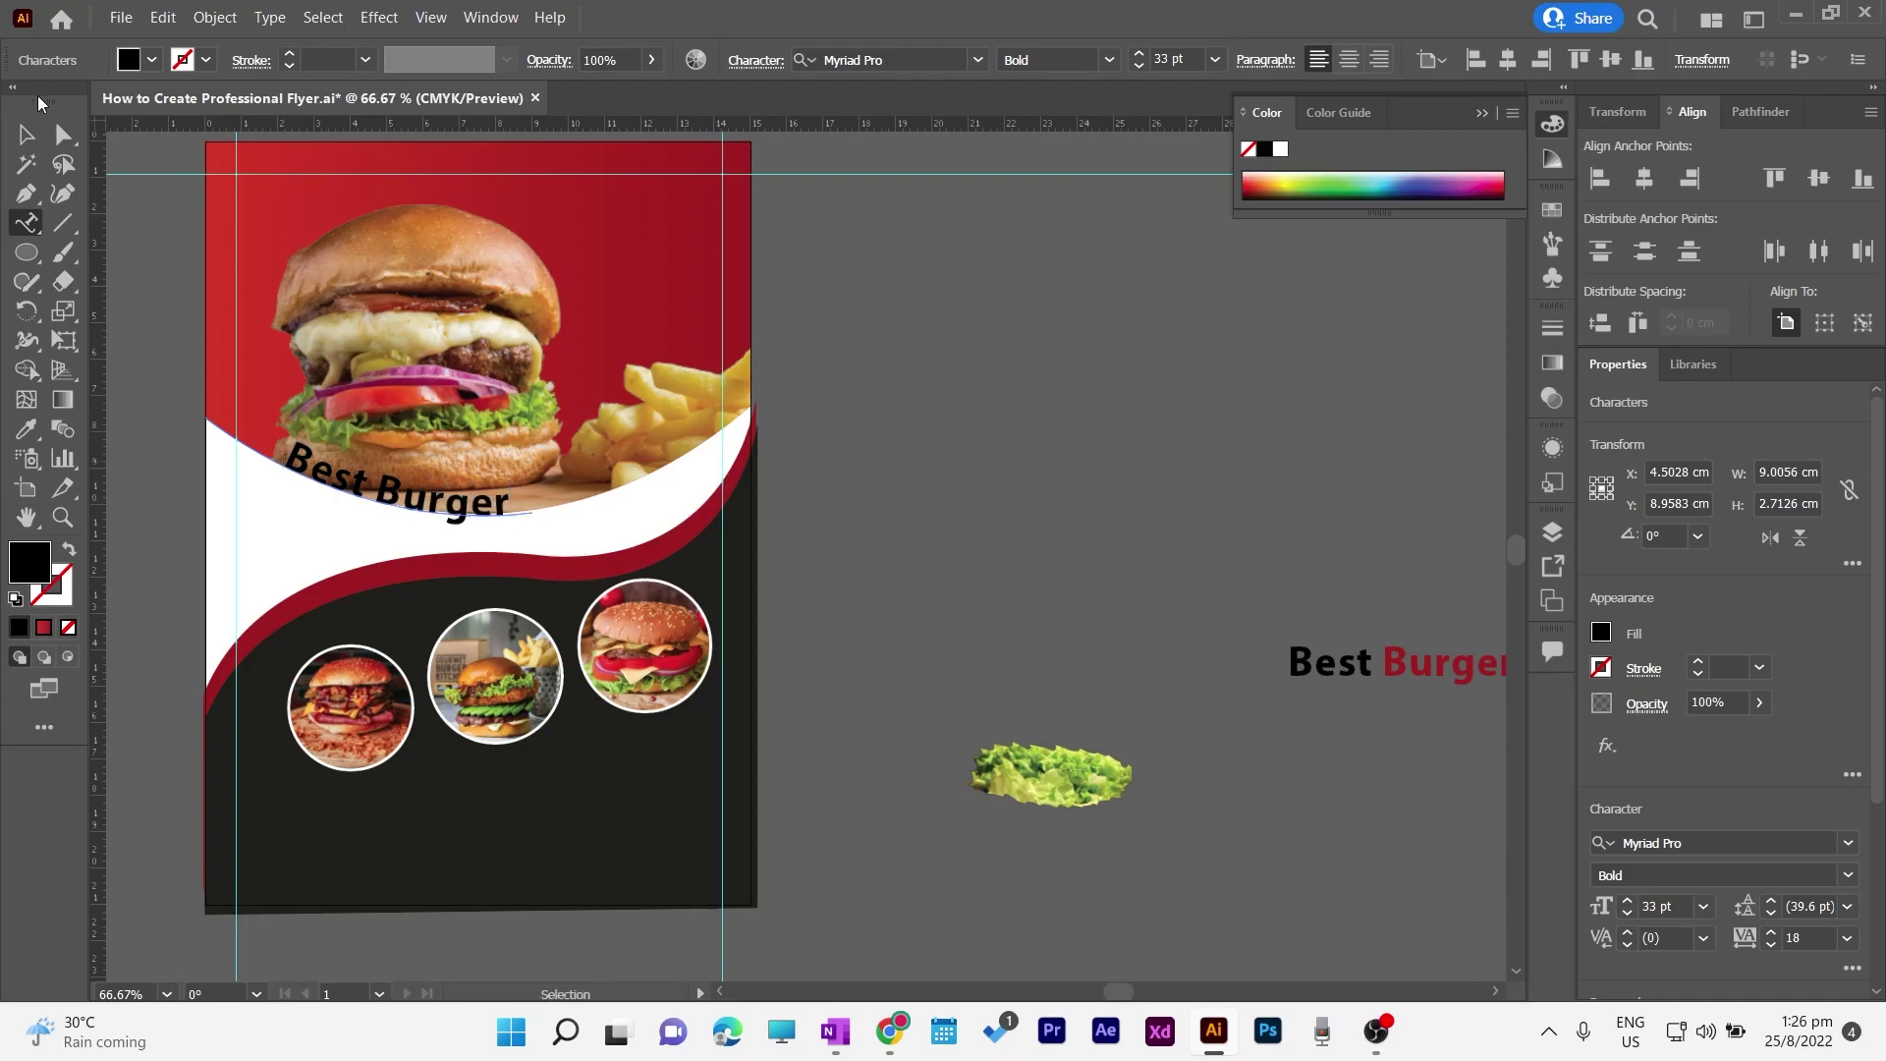
Step: Move the curved title down onto the white band and colour the word "Burger" dark red sampled from the red wave
click(26, 134)
drag(386, 508, 342, 531)
double_click(466, 533)
double_click(467, 534)
click(27, 436)
click(744, 403)
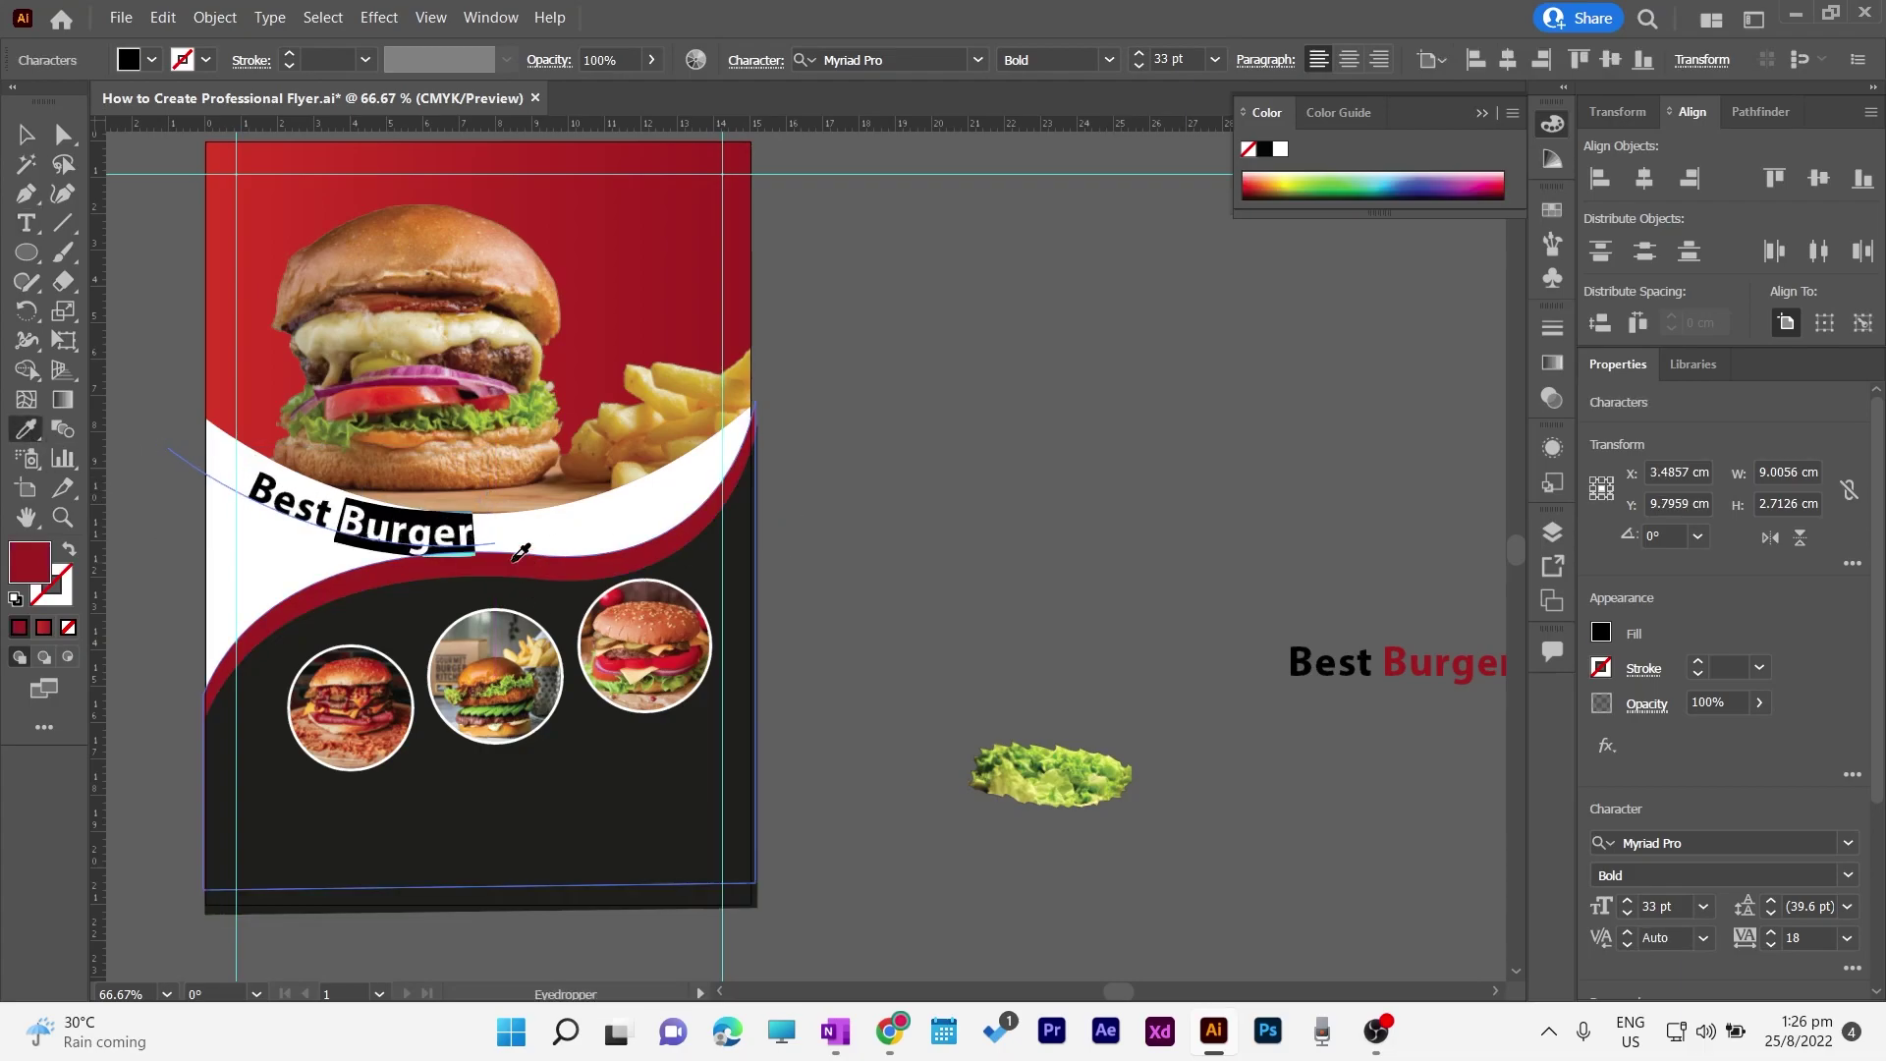
key(Escape)
click(988, 448)
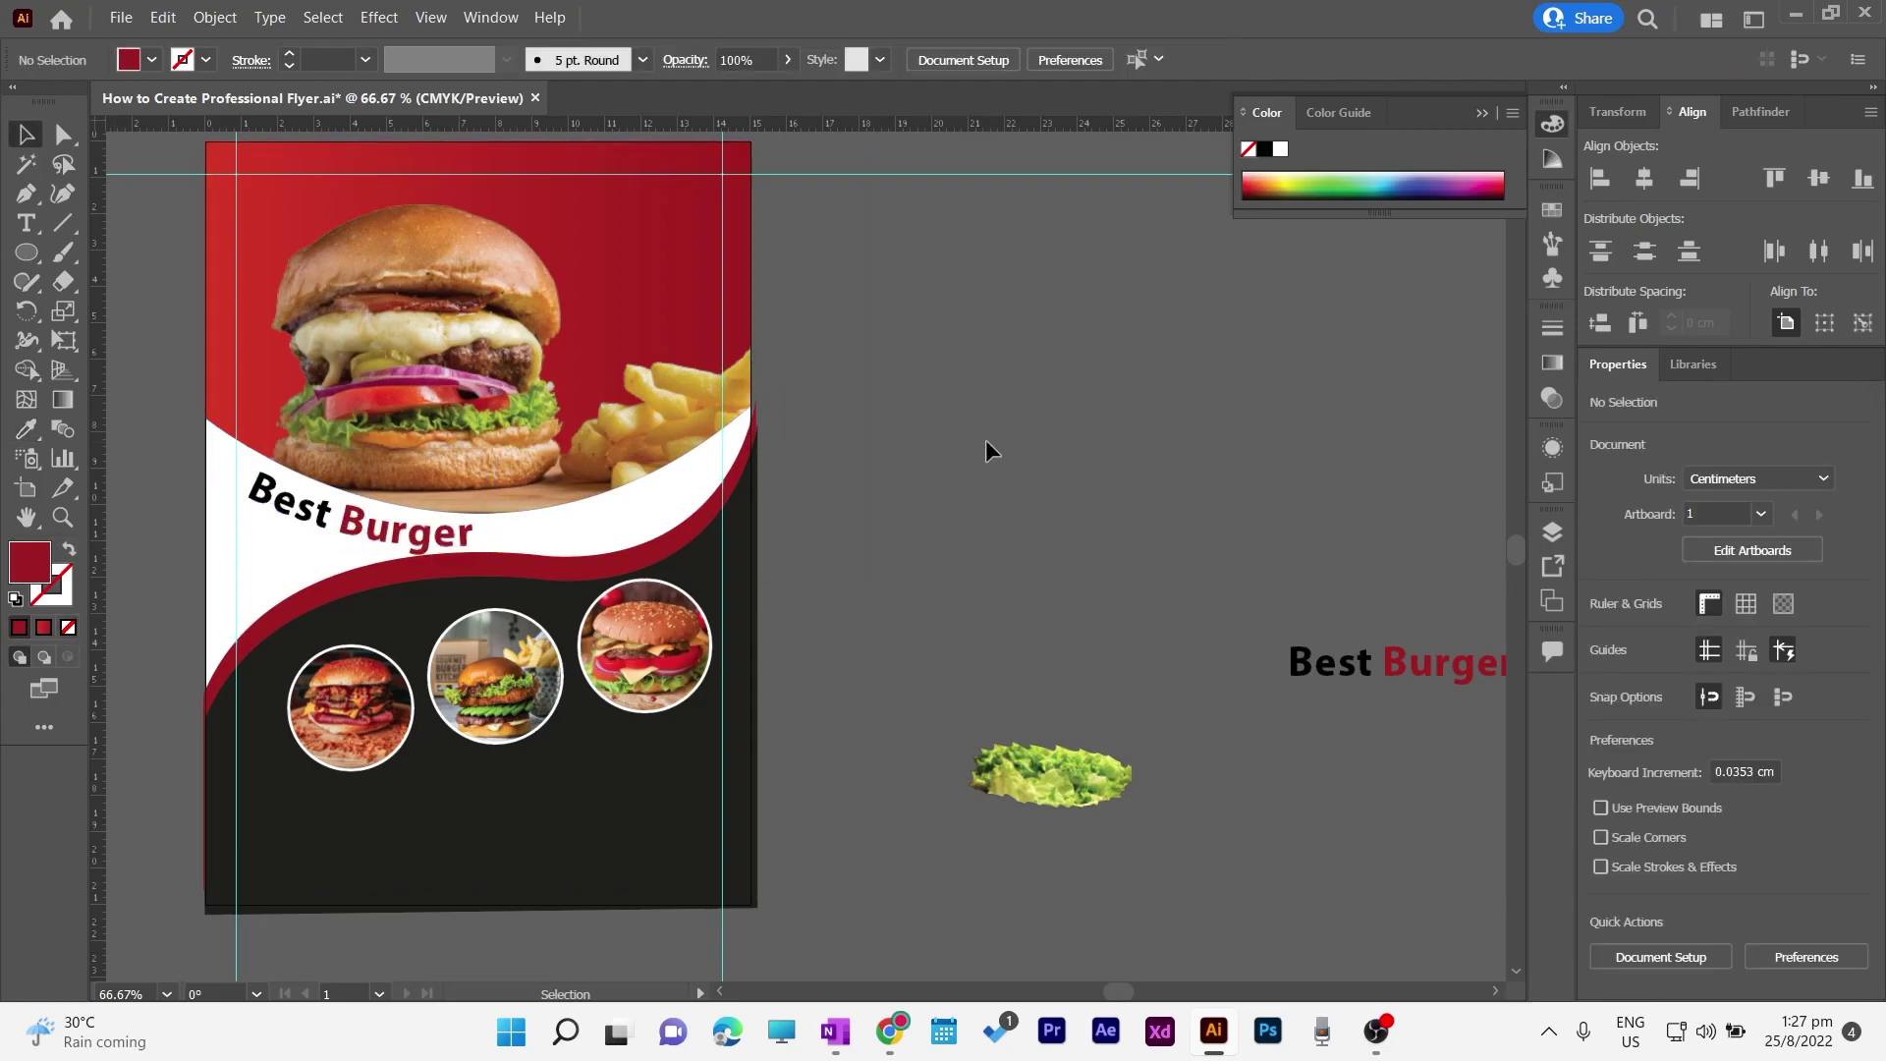
Step: Draw a circle about 2.97 cm wide in the header's upper-right corner with the default white fill and black stroke
click(26, 254)
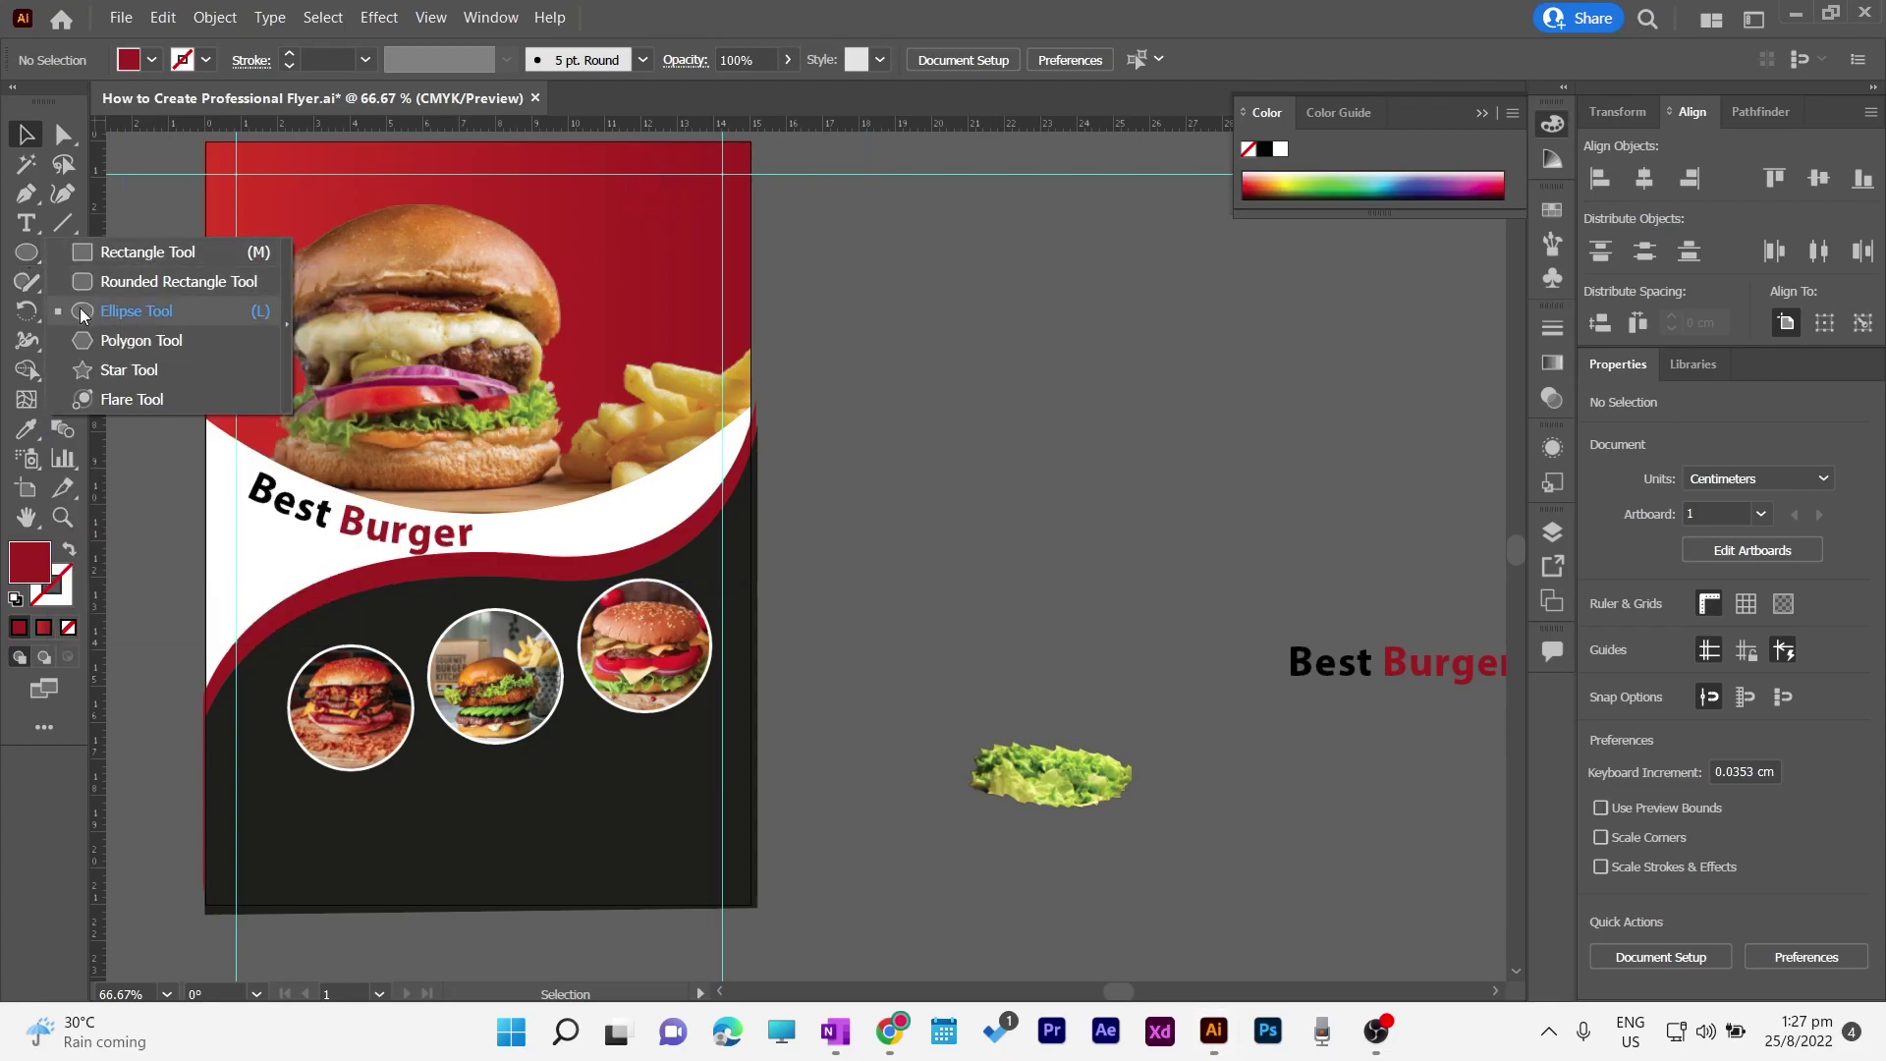
click(135, 310)
drag(654, 223, 723, 290)
click(15, 599)
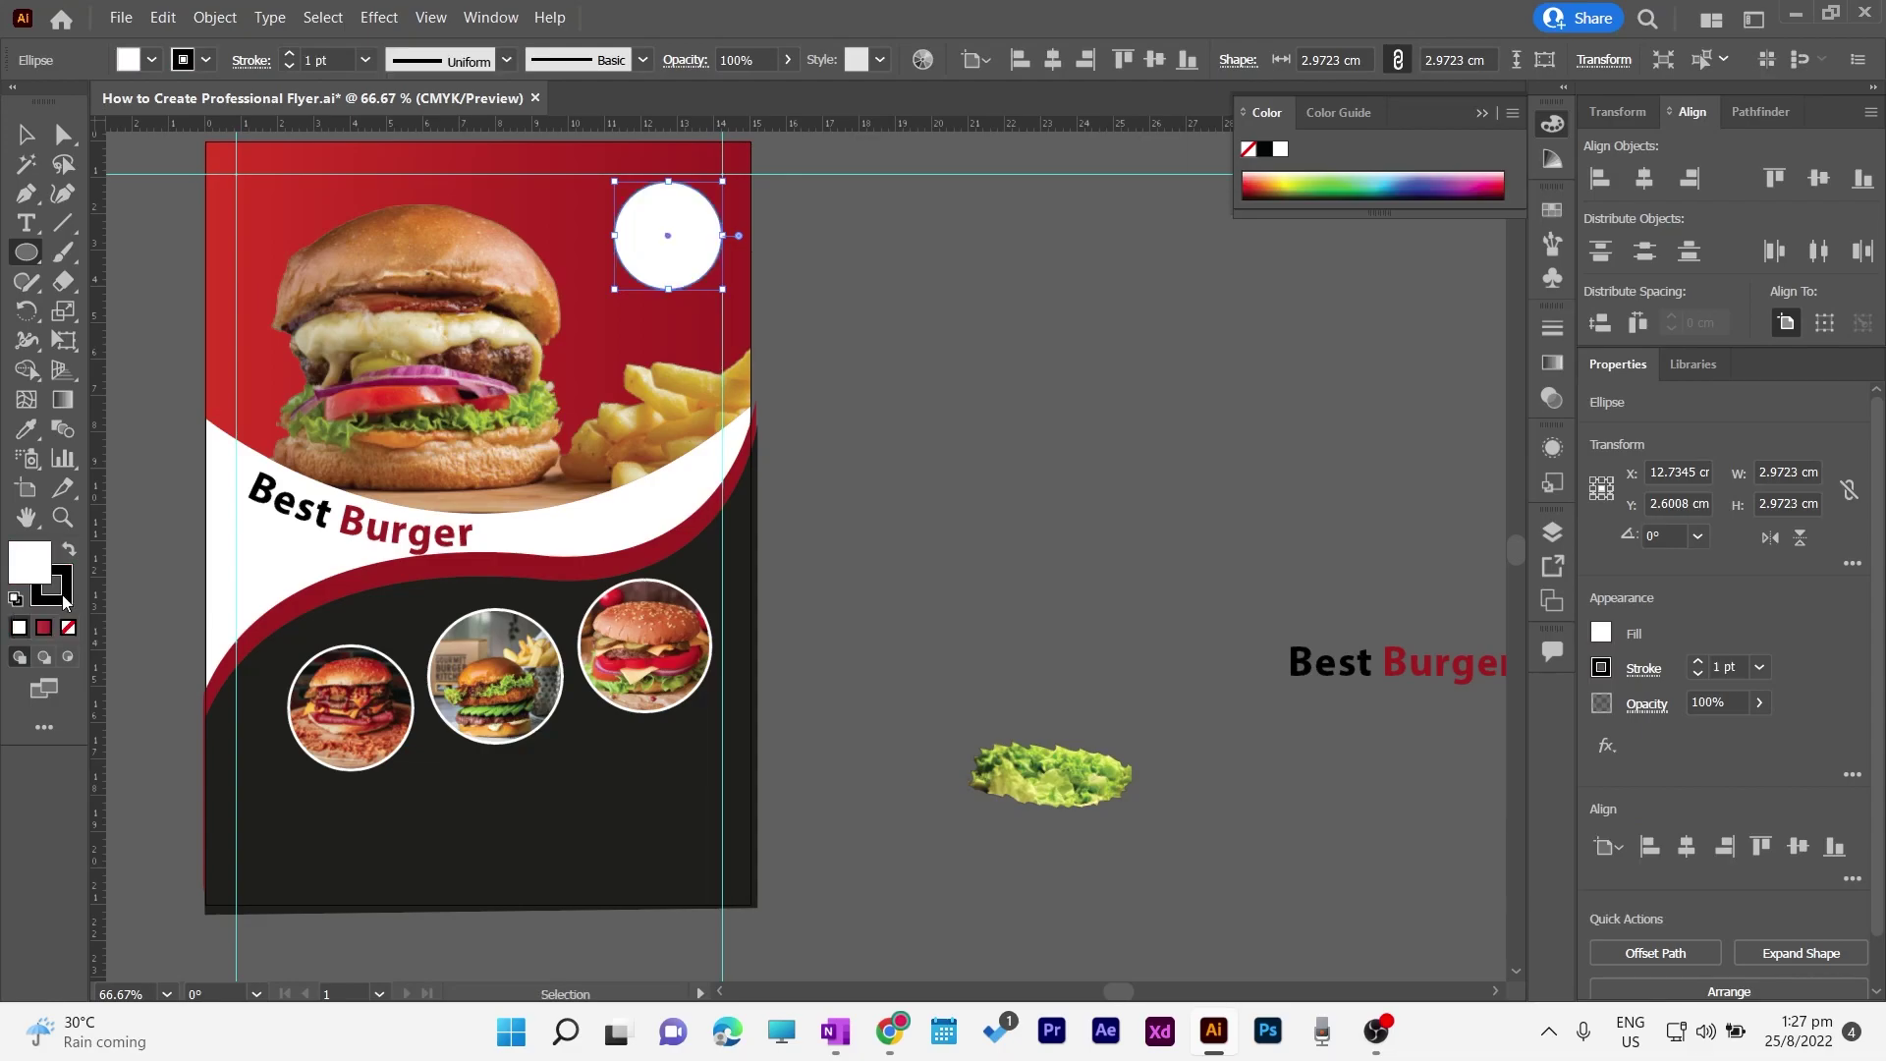
Step: Apply the rough charcoal brush to the circle's stroke and move the circle to the guide intersection in the header's upper-left corner
click(642, 60)
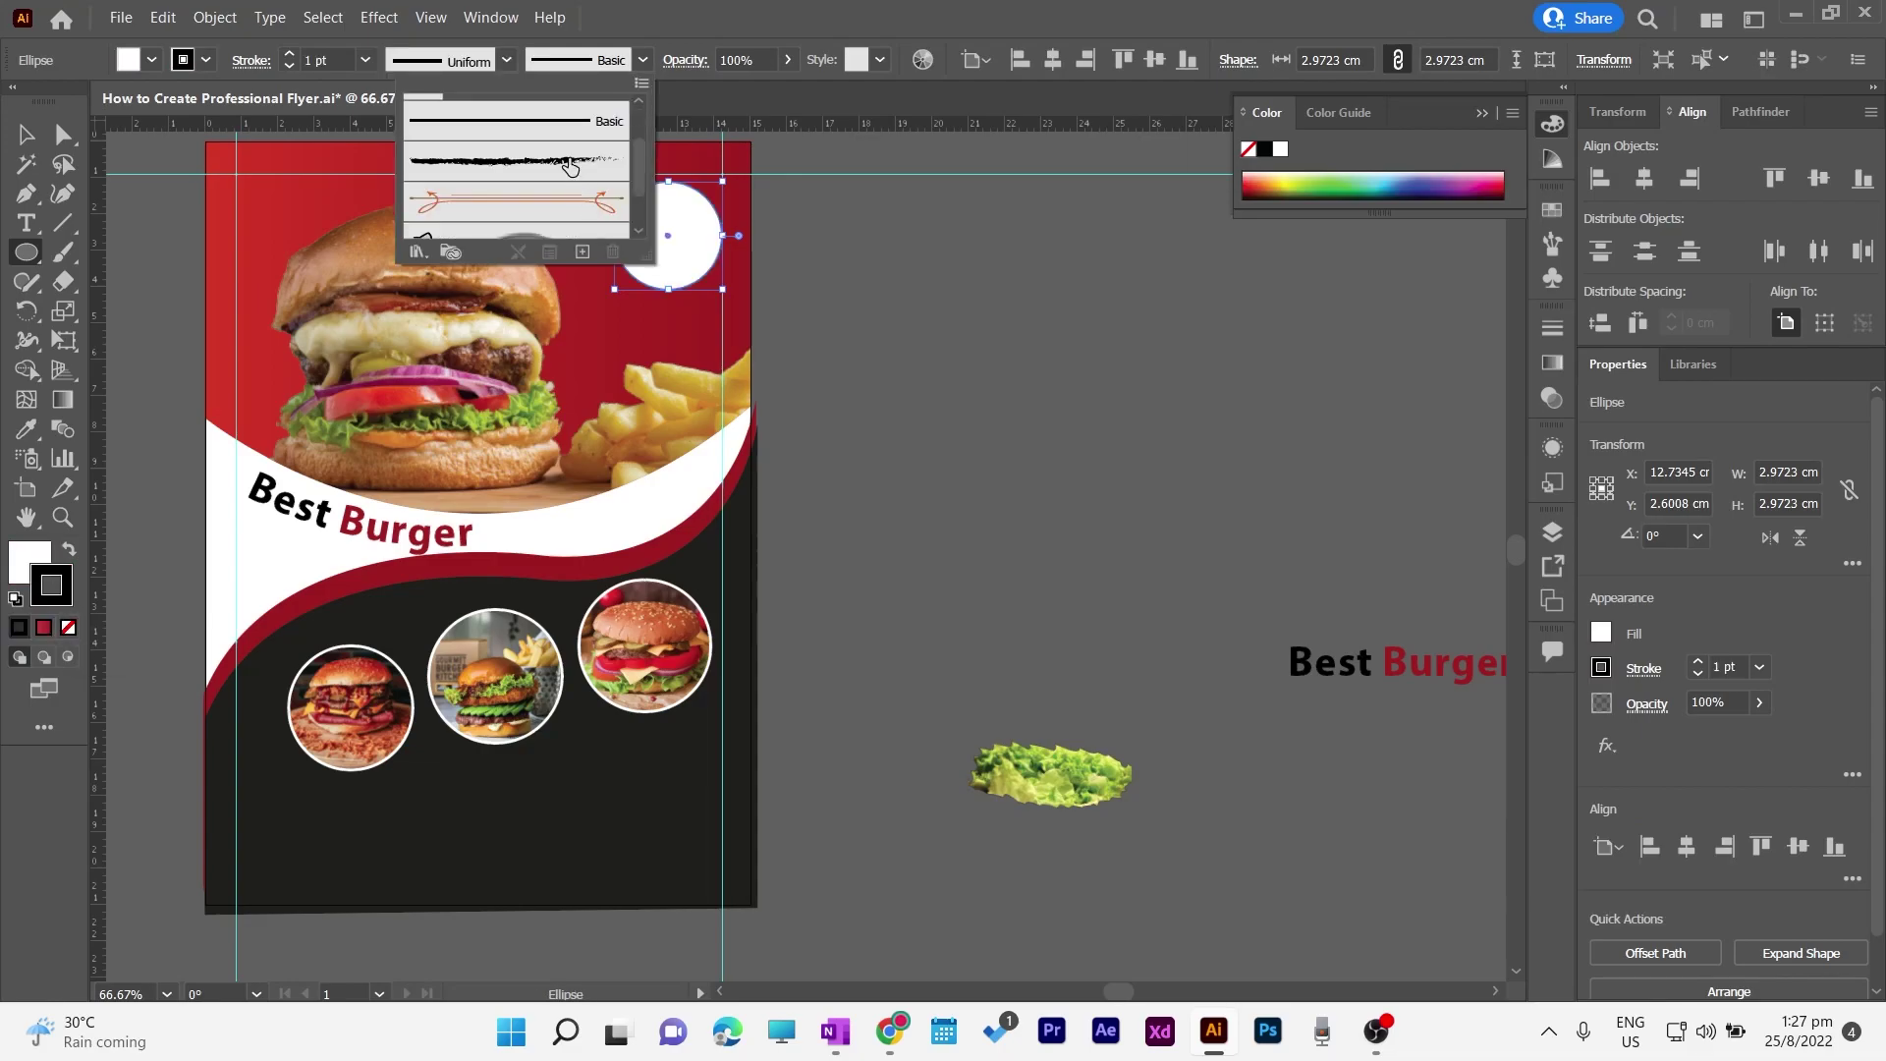
click(570, 163)
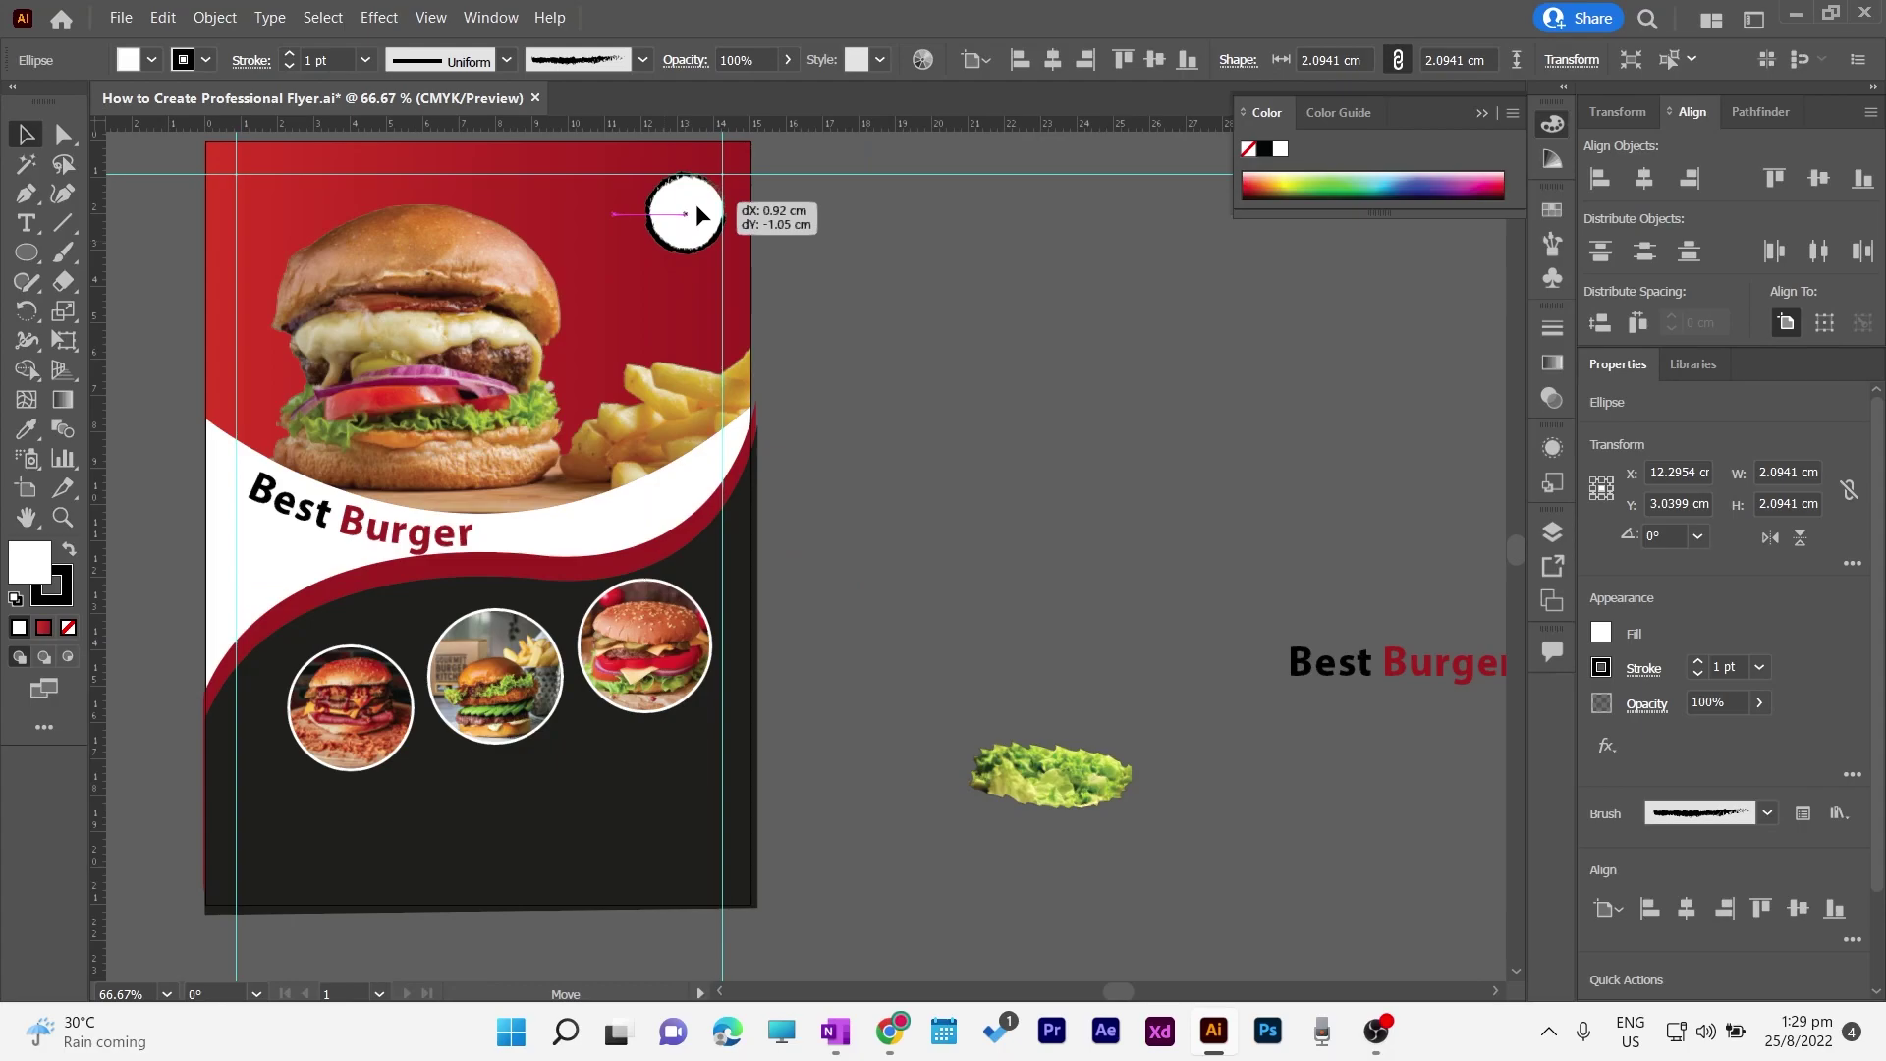
key(v)
drag(677, 211, 257, 202)
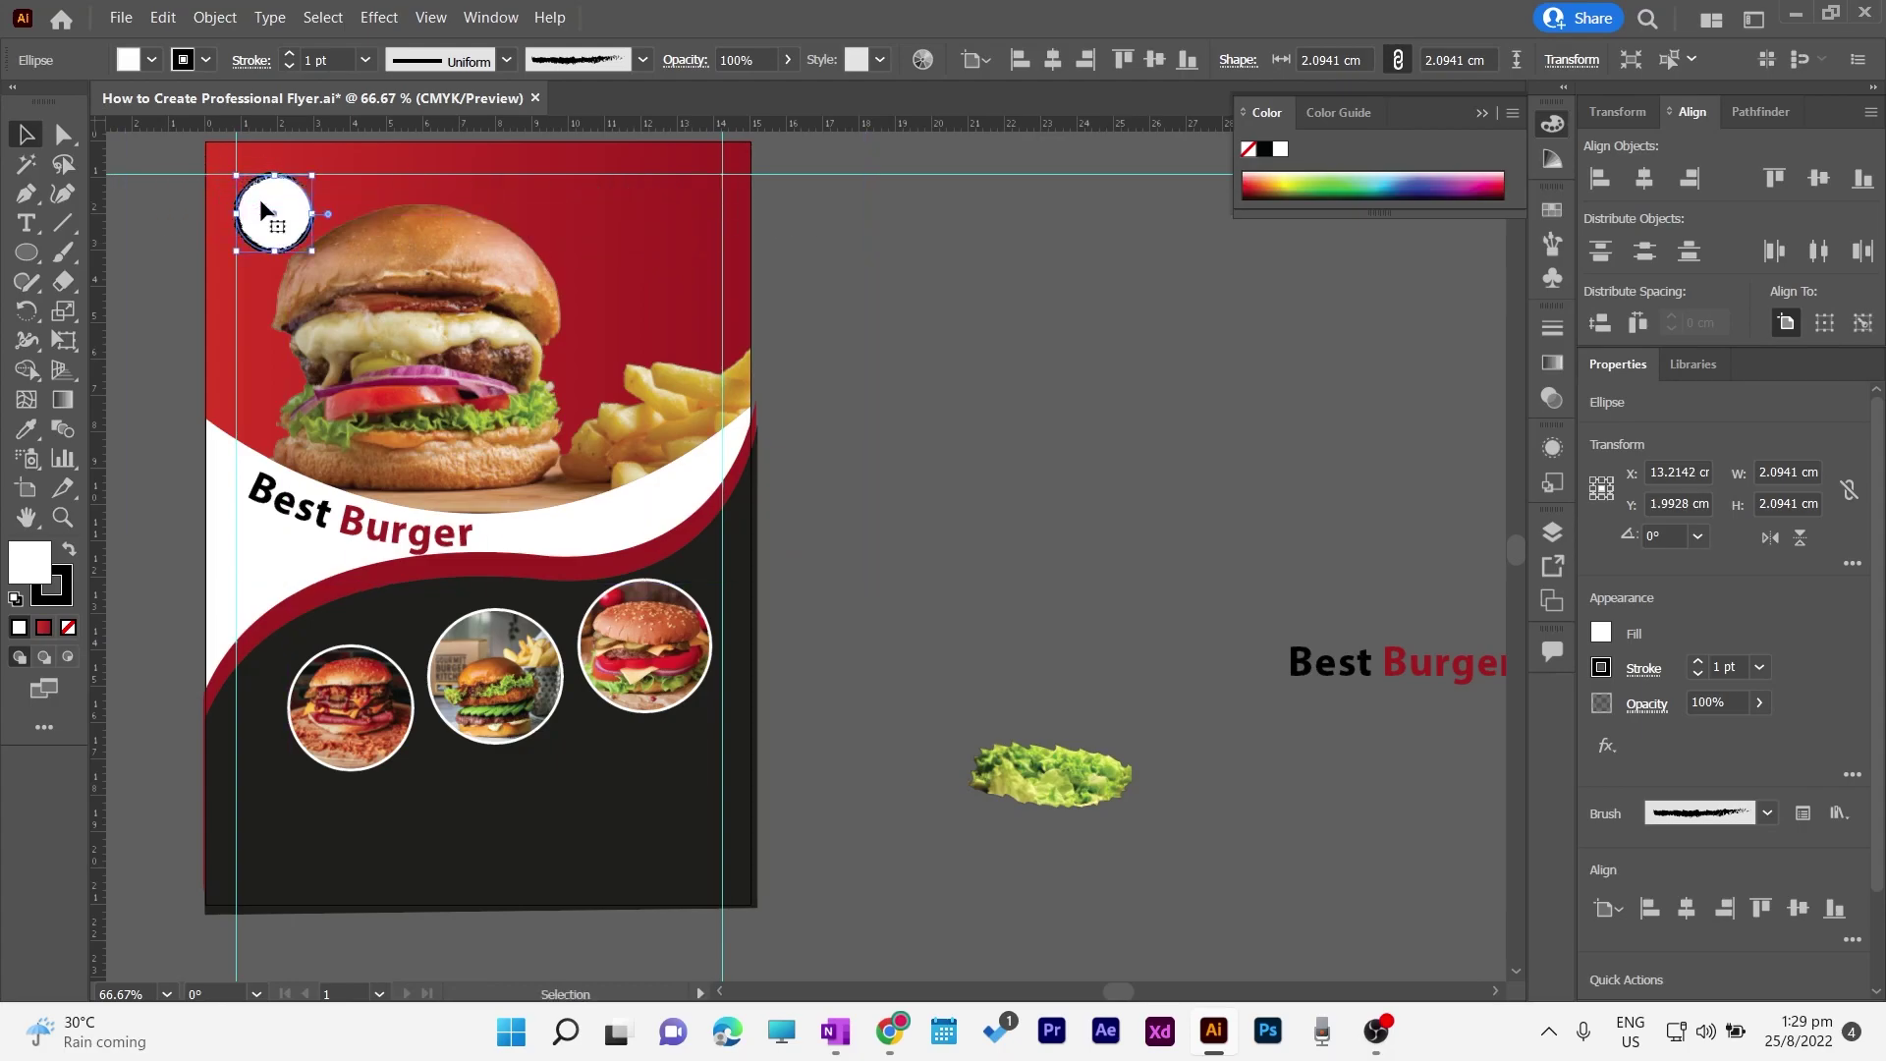
Step: Move the lettuce cut-out onto the header beside the burger, behind the fries
drag(1044, 792, 560, 346)
click(538, 61)
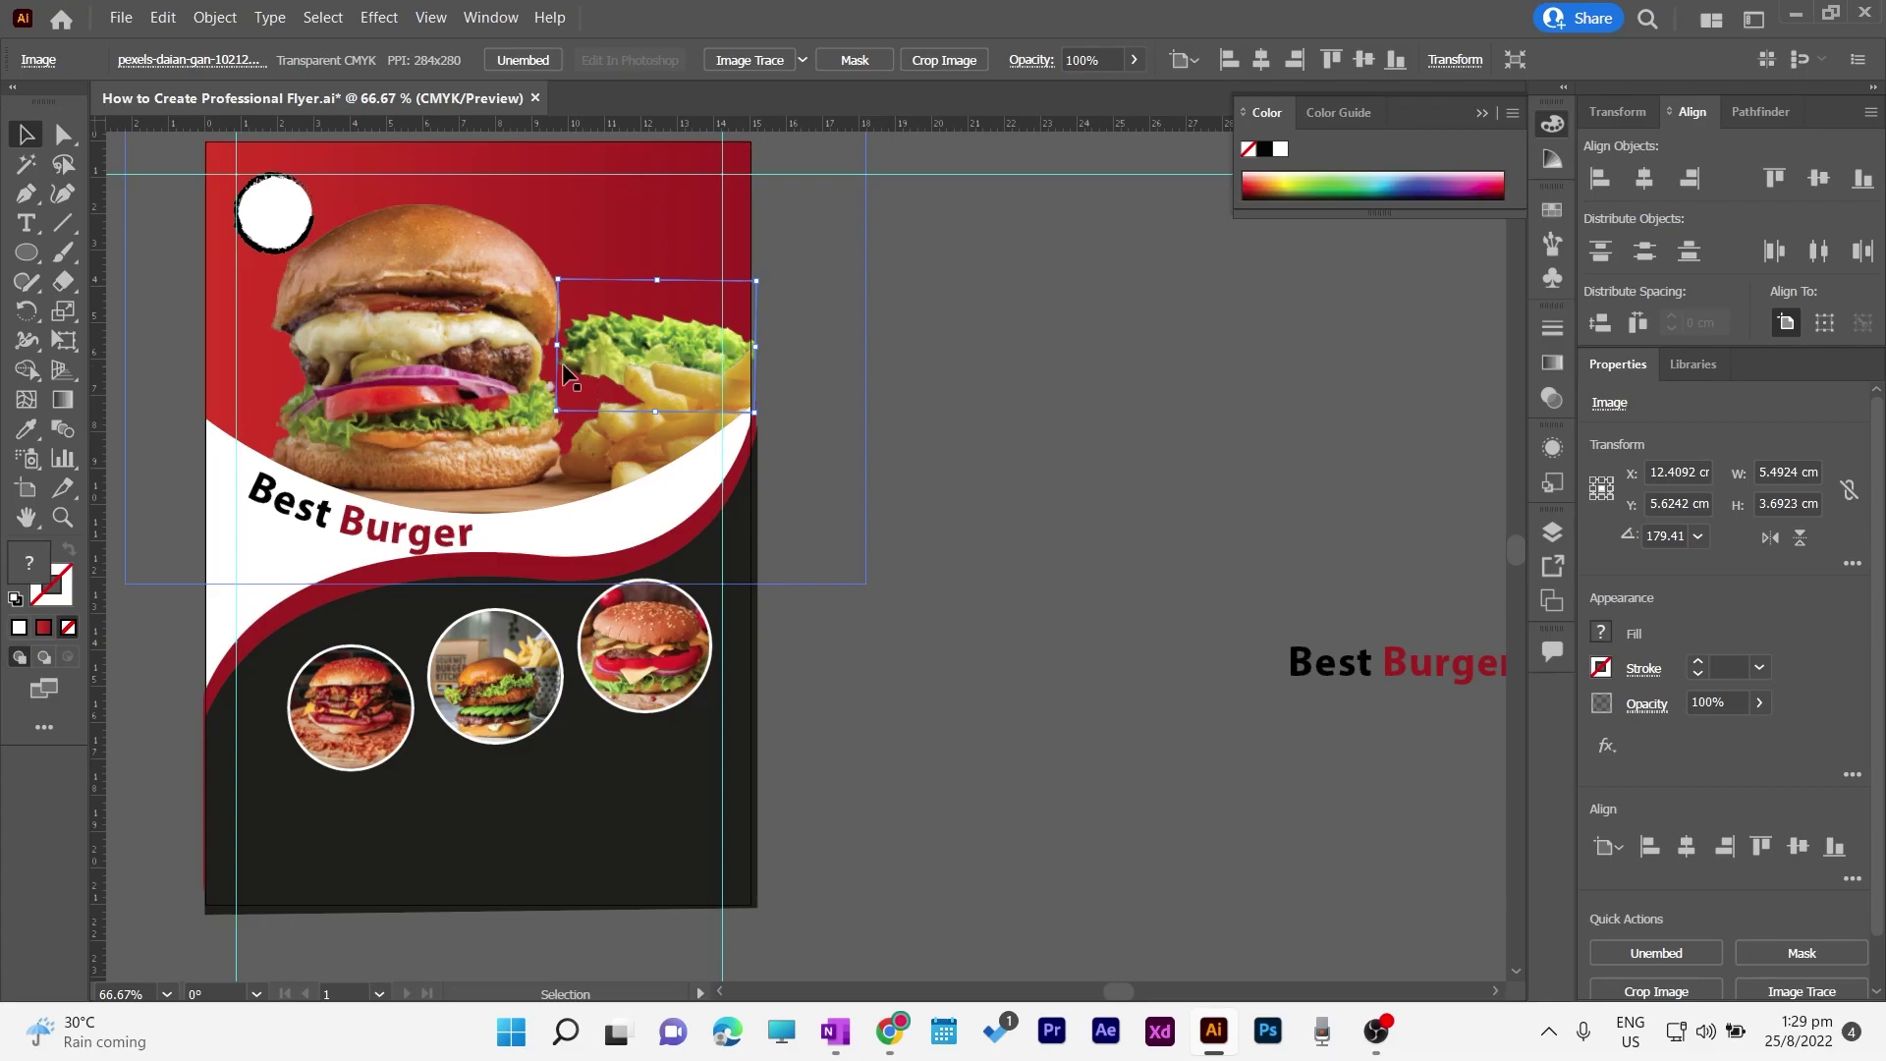
Step: Try to enlarge the lettuce cut-out and reposition it behind the burger and fries
drag(557, 411, 475, 464)
drag(579, 357, 556, 384)
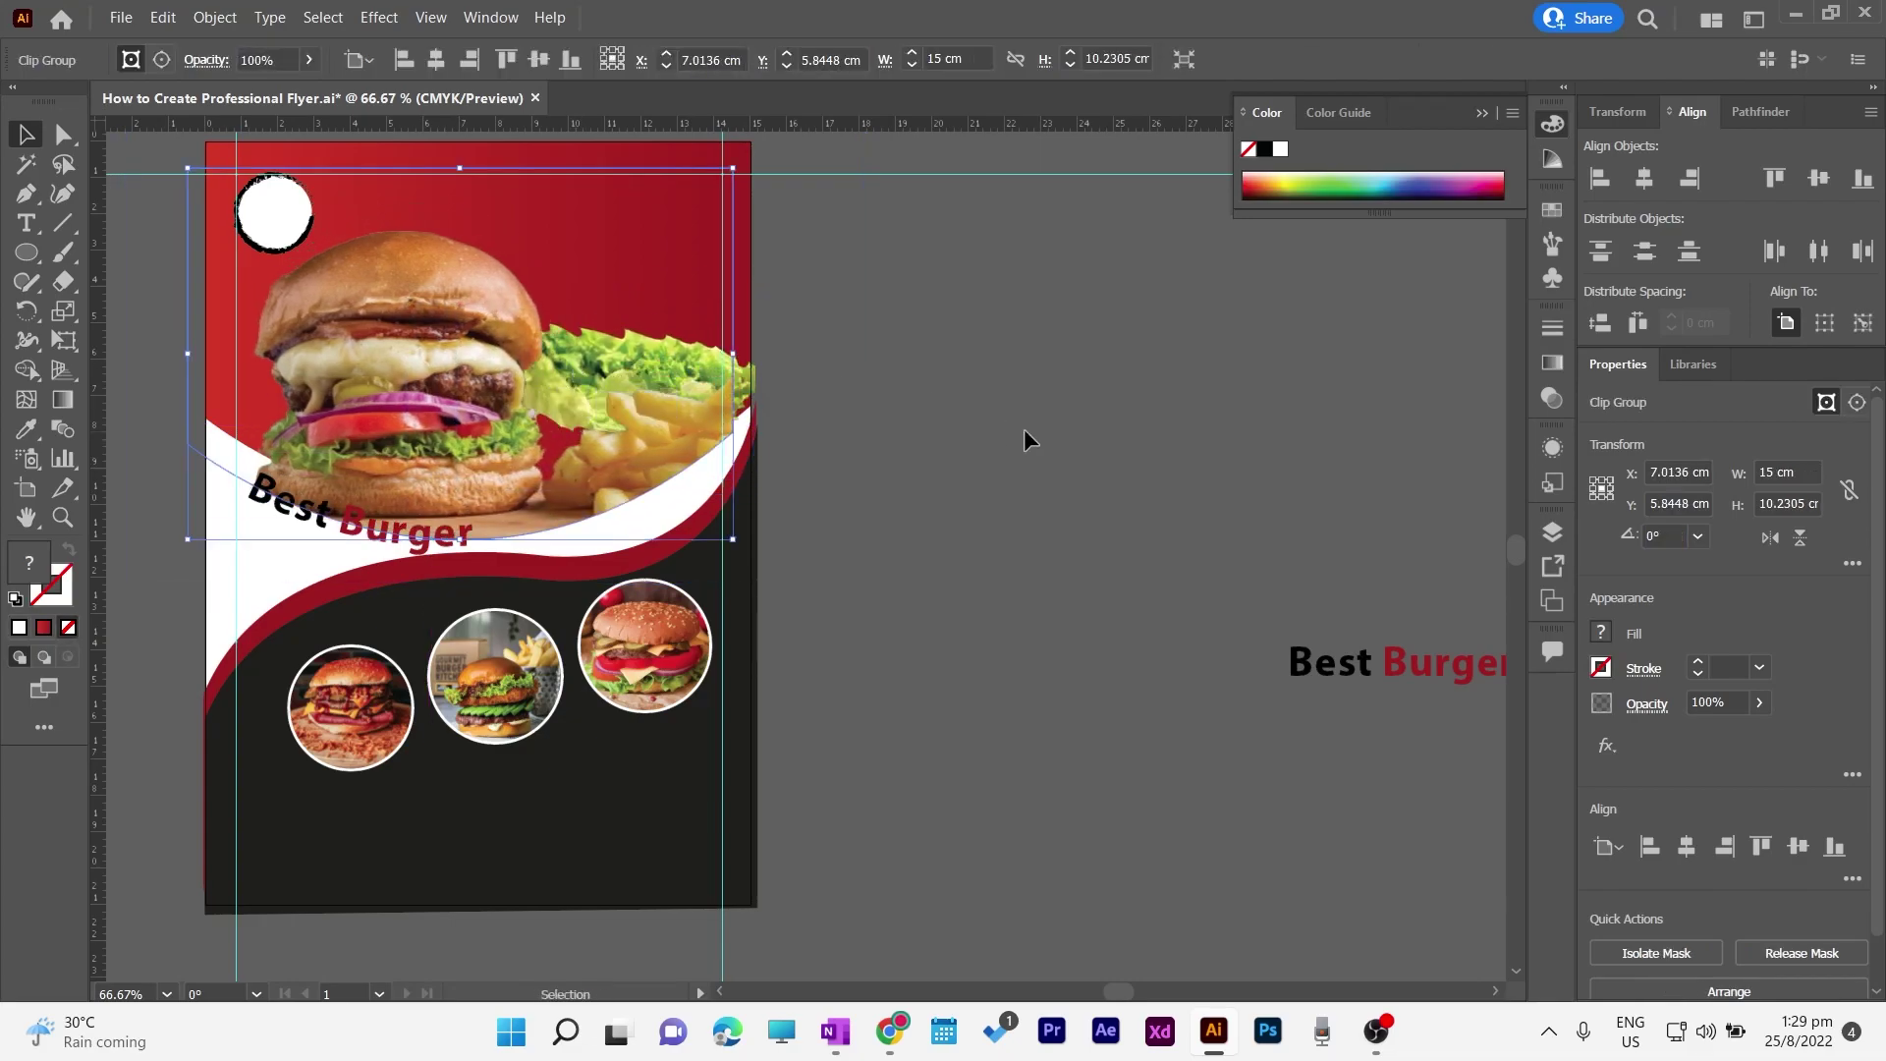
key(ctrl+z)
click(988, 424)
click(622, 350)
click(971, 350)
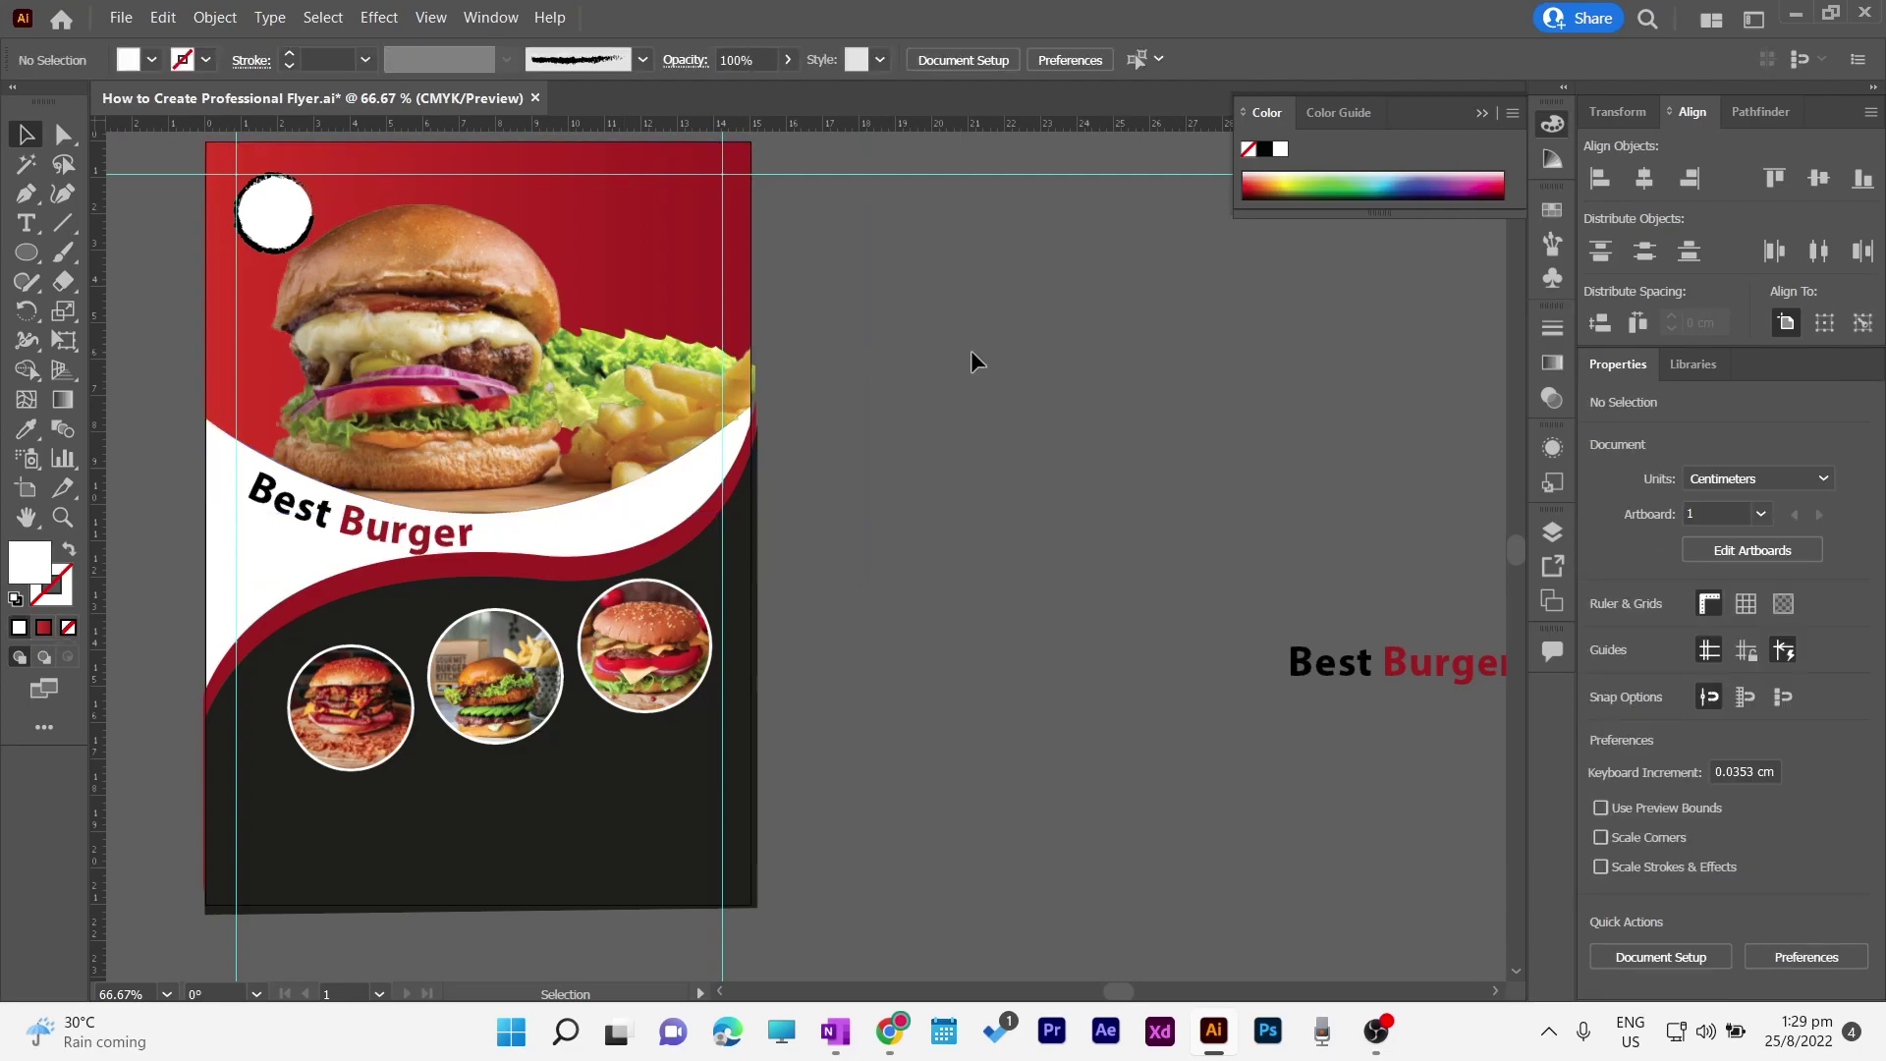
mouse_move(633, 332)
mouse_down()
mouse_move(661, 317)
mouse_move(660, 333)
mouse_up()
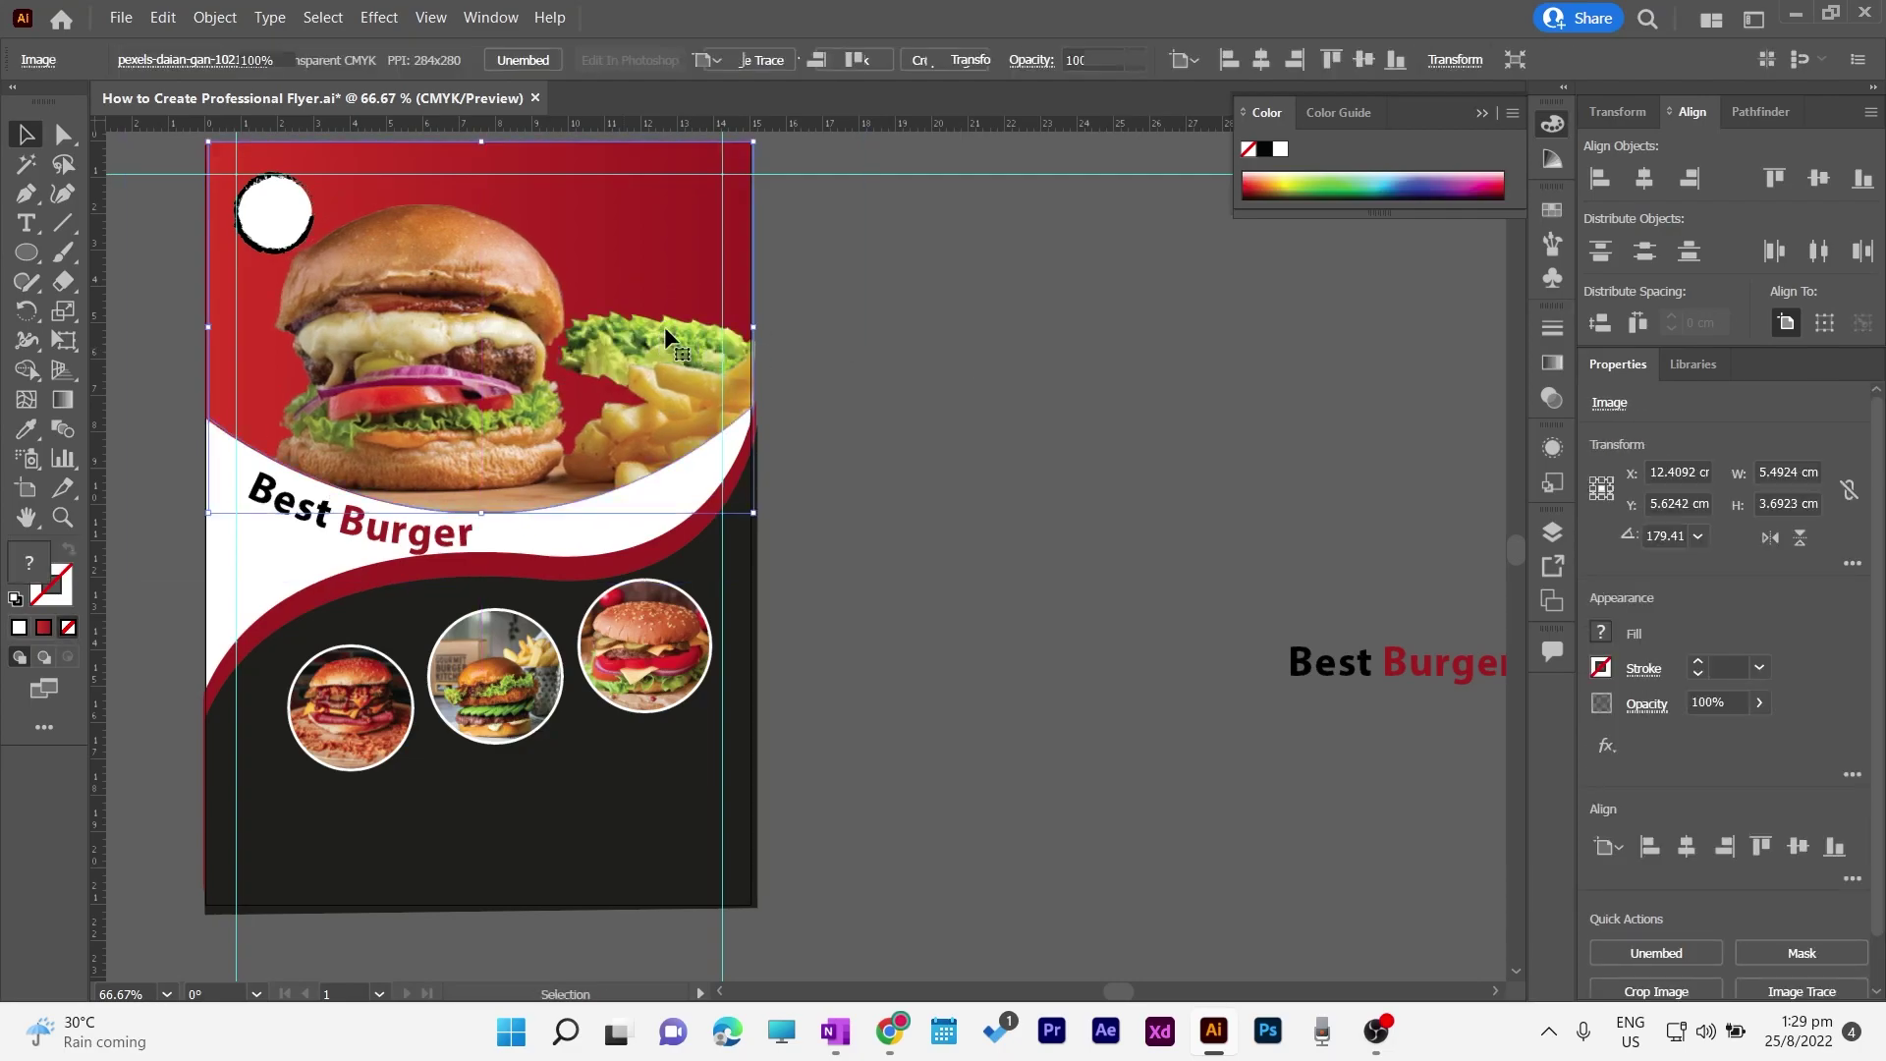
click(917, 370)
Step: Select the lettuce image in the layer stack, enlarge it to about 8.36 × 5.62 cm and rotate it upward behind the fries
click(1552, 532)
scroll(1412, 641, down, 3)
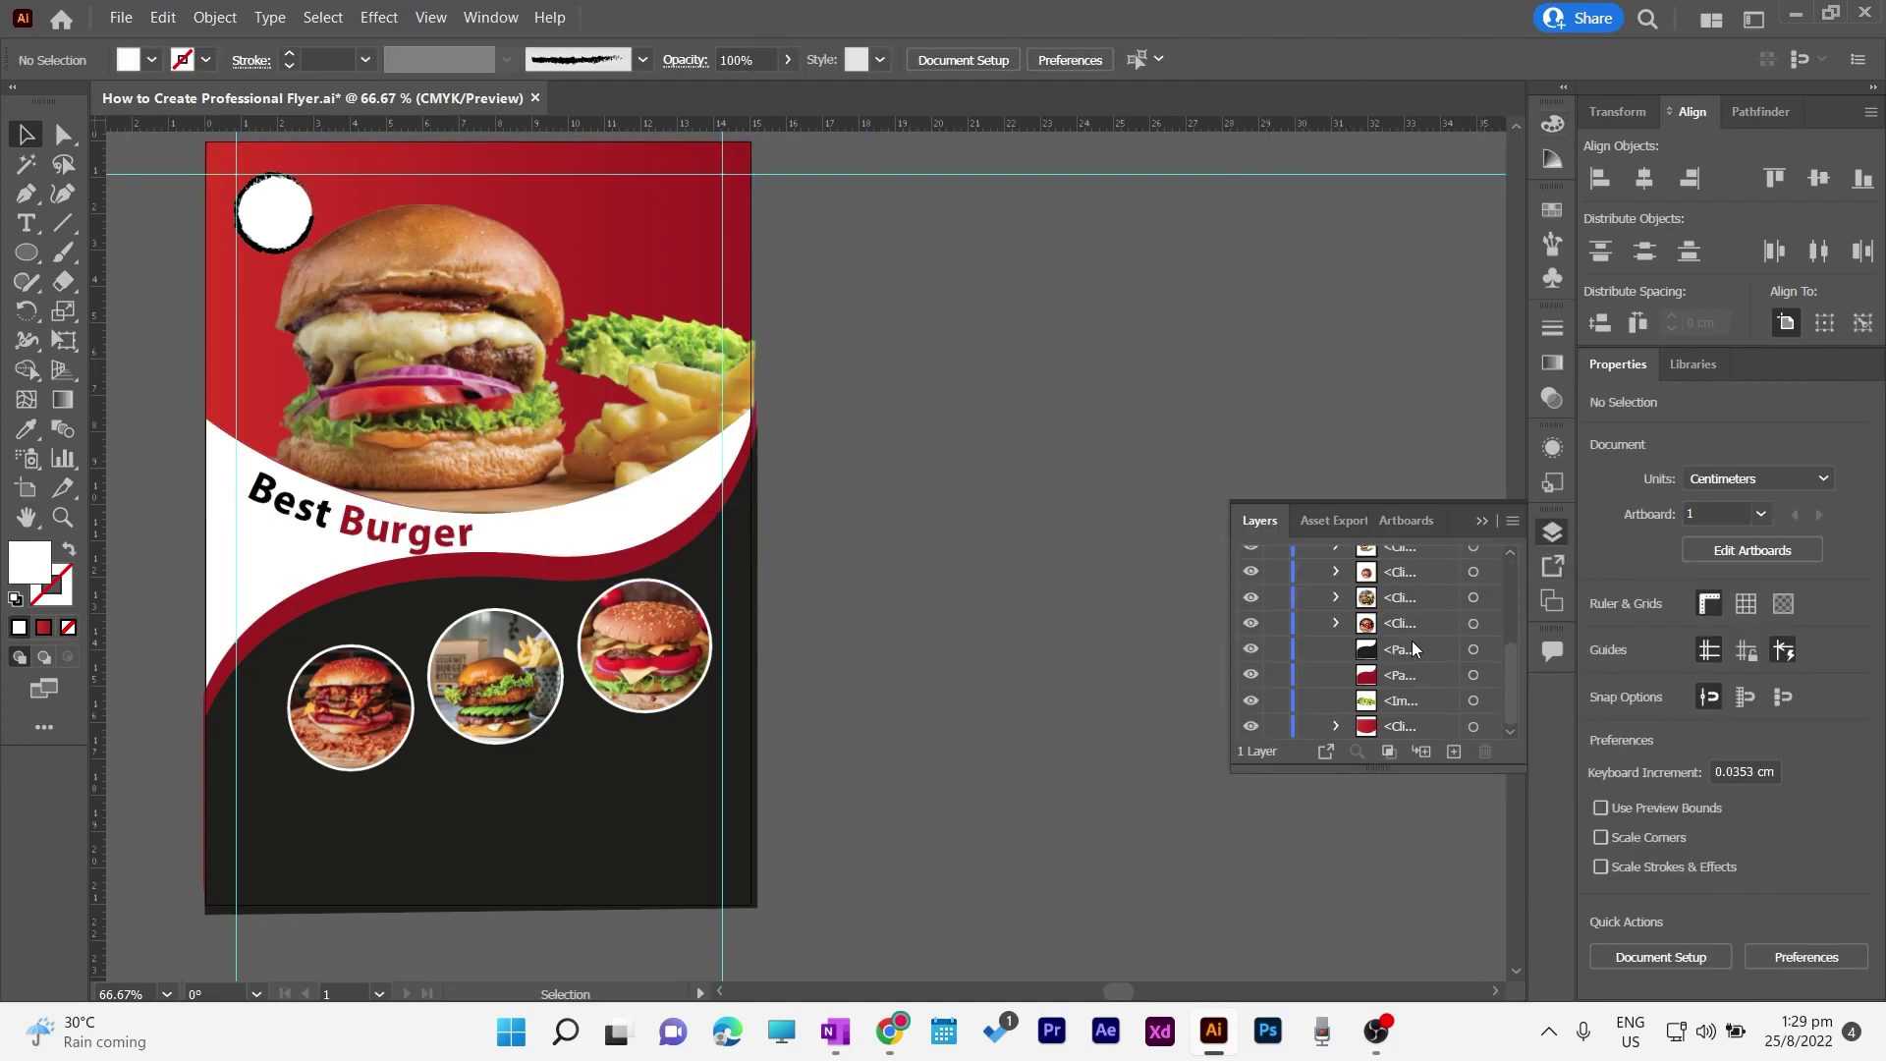
click(1456, 699)
click(1472, 700)
drag(760, 283, 862, 214)
drag(815, 309, 765, 335)
drag(822, 444, 856, 338)
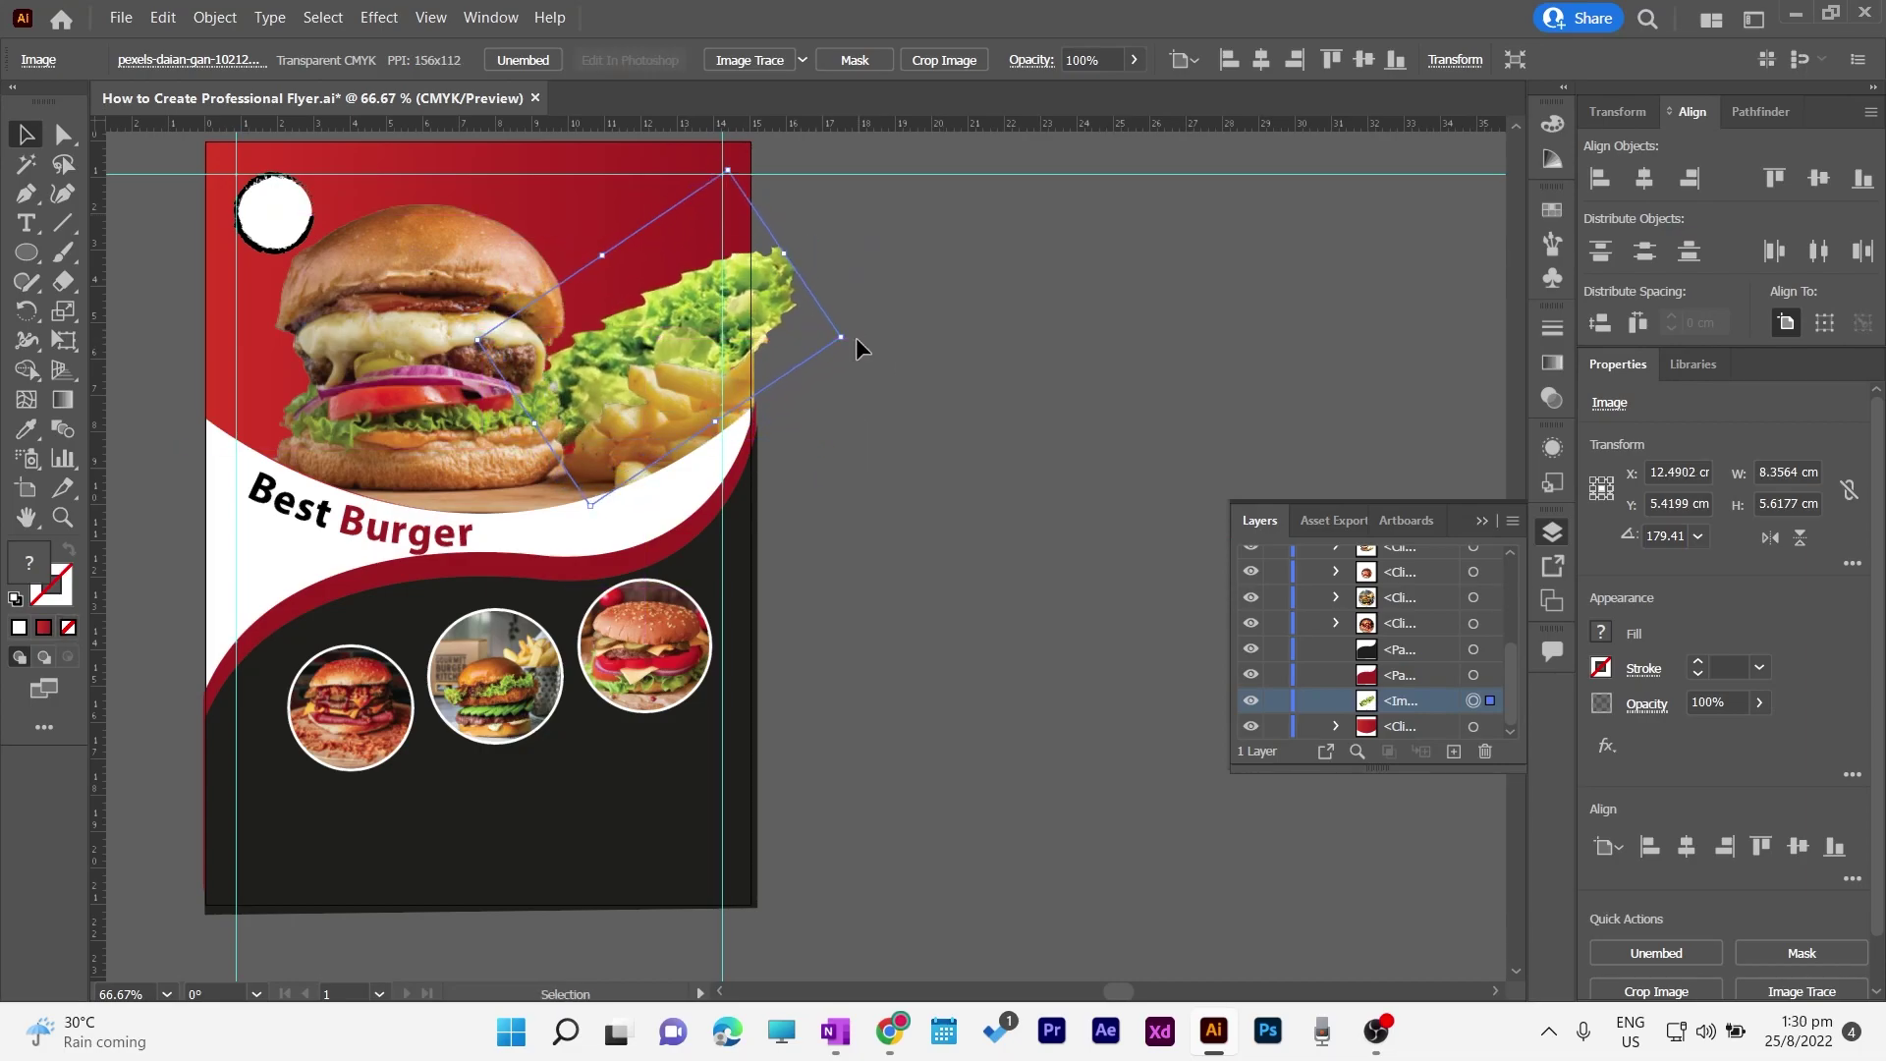
click(921, 340)
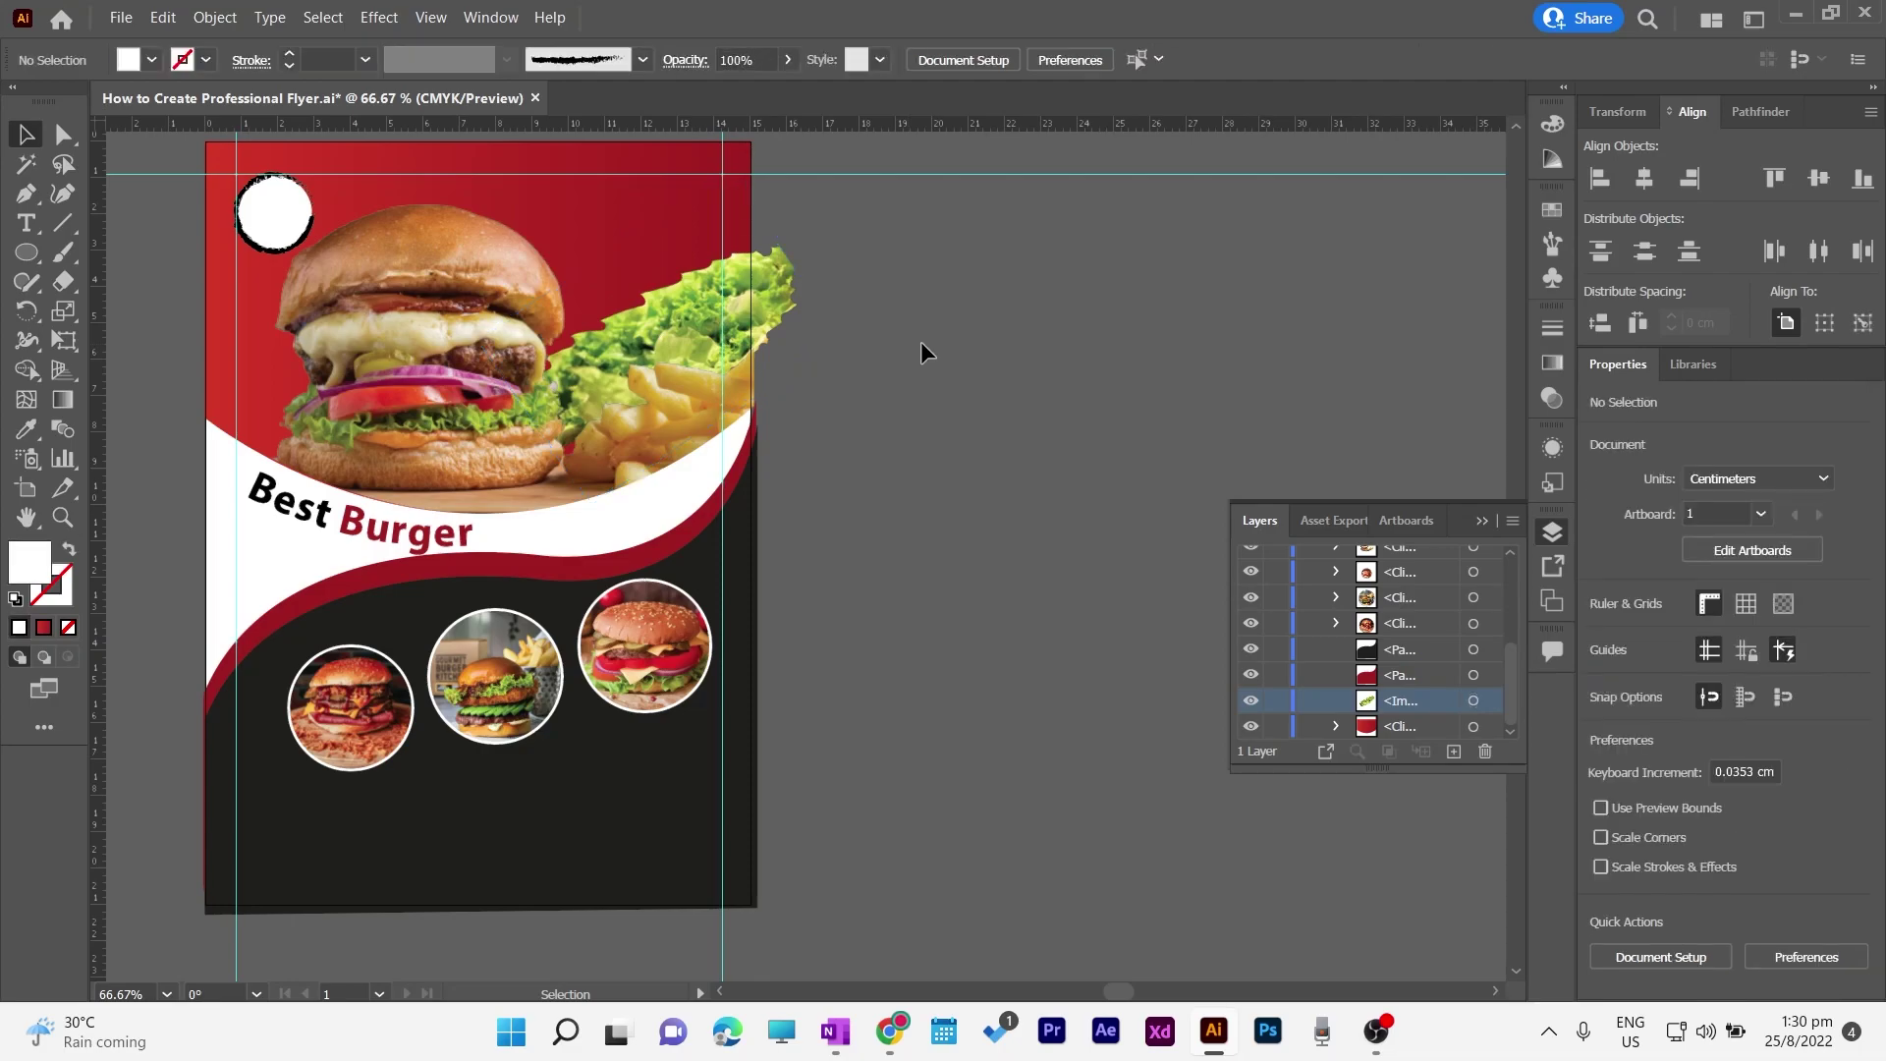
Step: Enlarge the tilted lettuce to about 12.45 × 11.54 cm overall and move it back behind the burger and fries
click(786, 290)
drag(840, 338, 930, 354)
drag(845, 278, 763, 286)
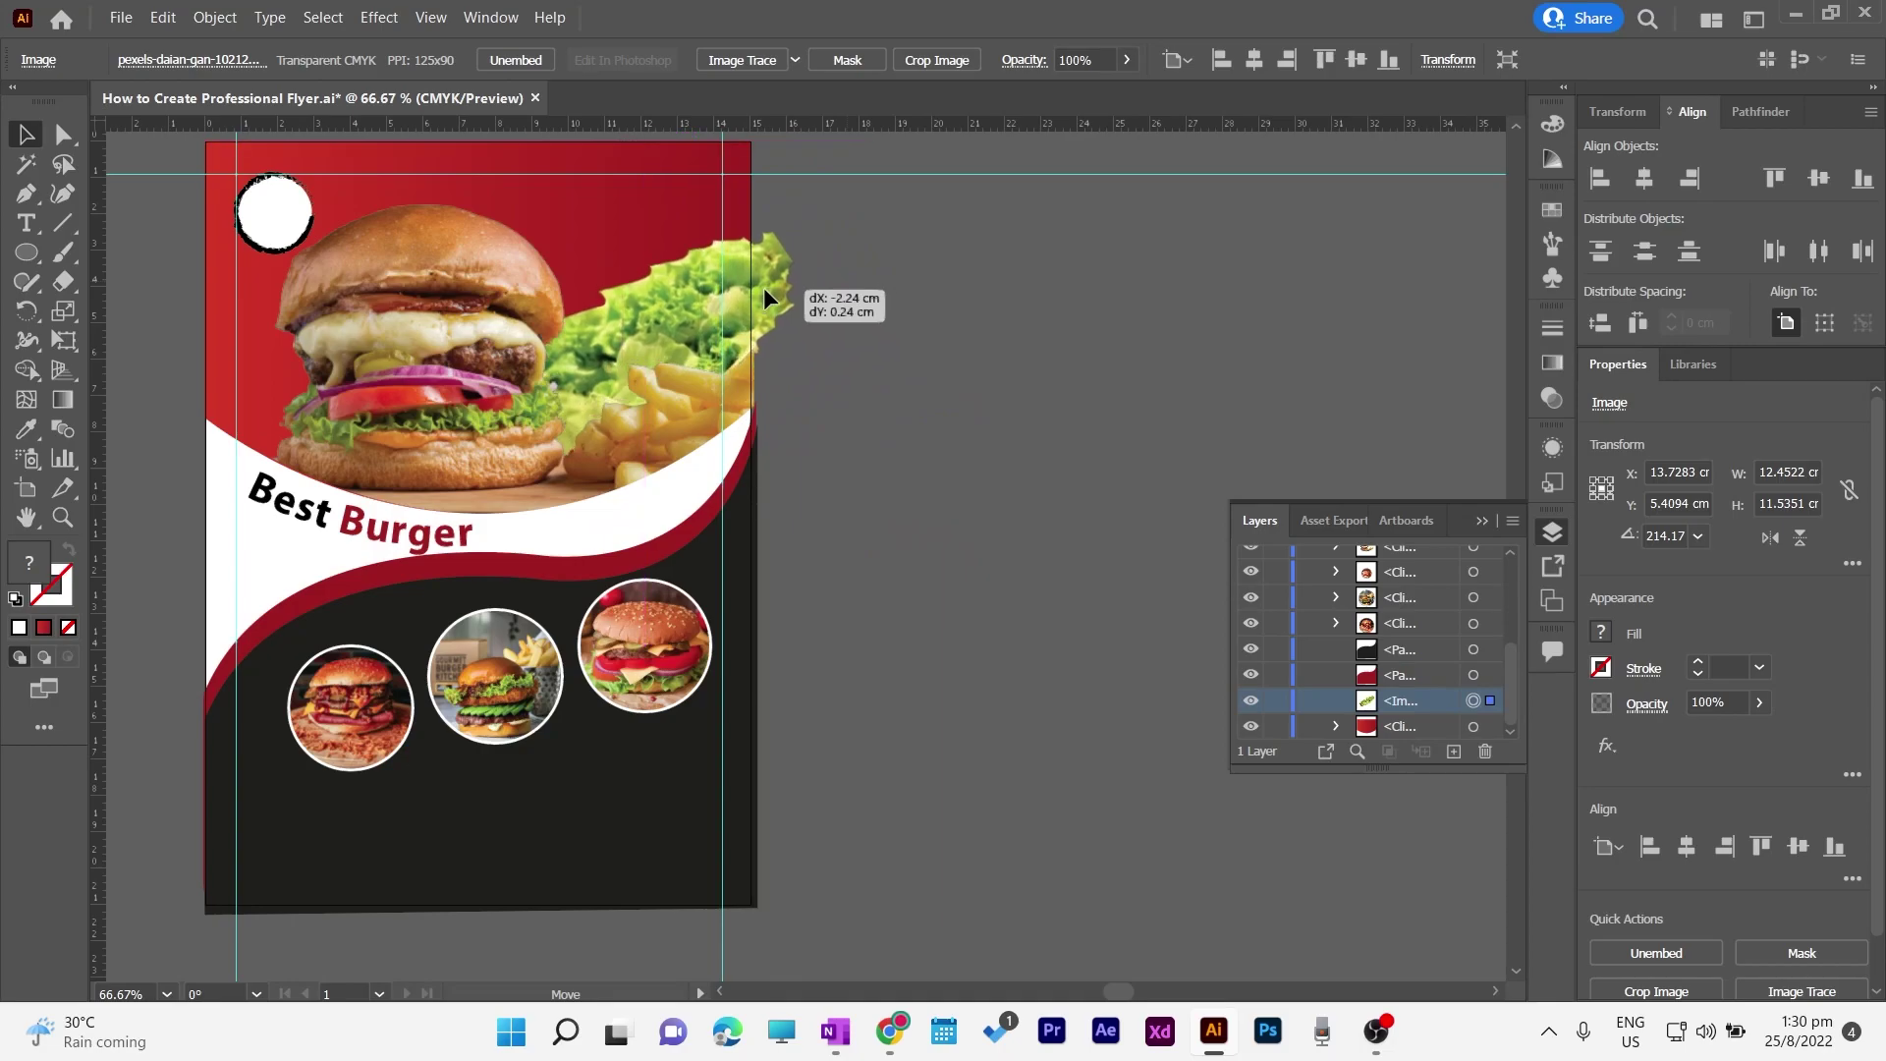
click(918, 303)
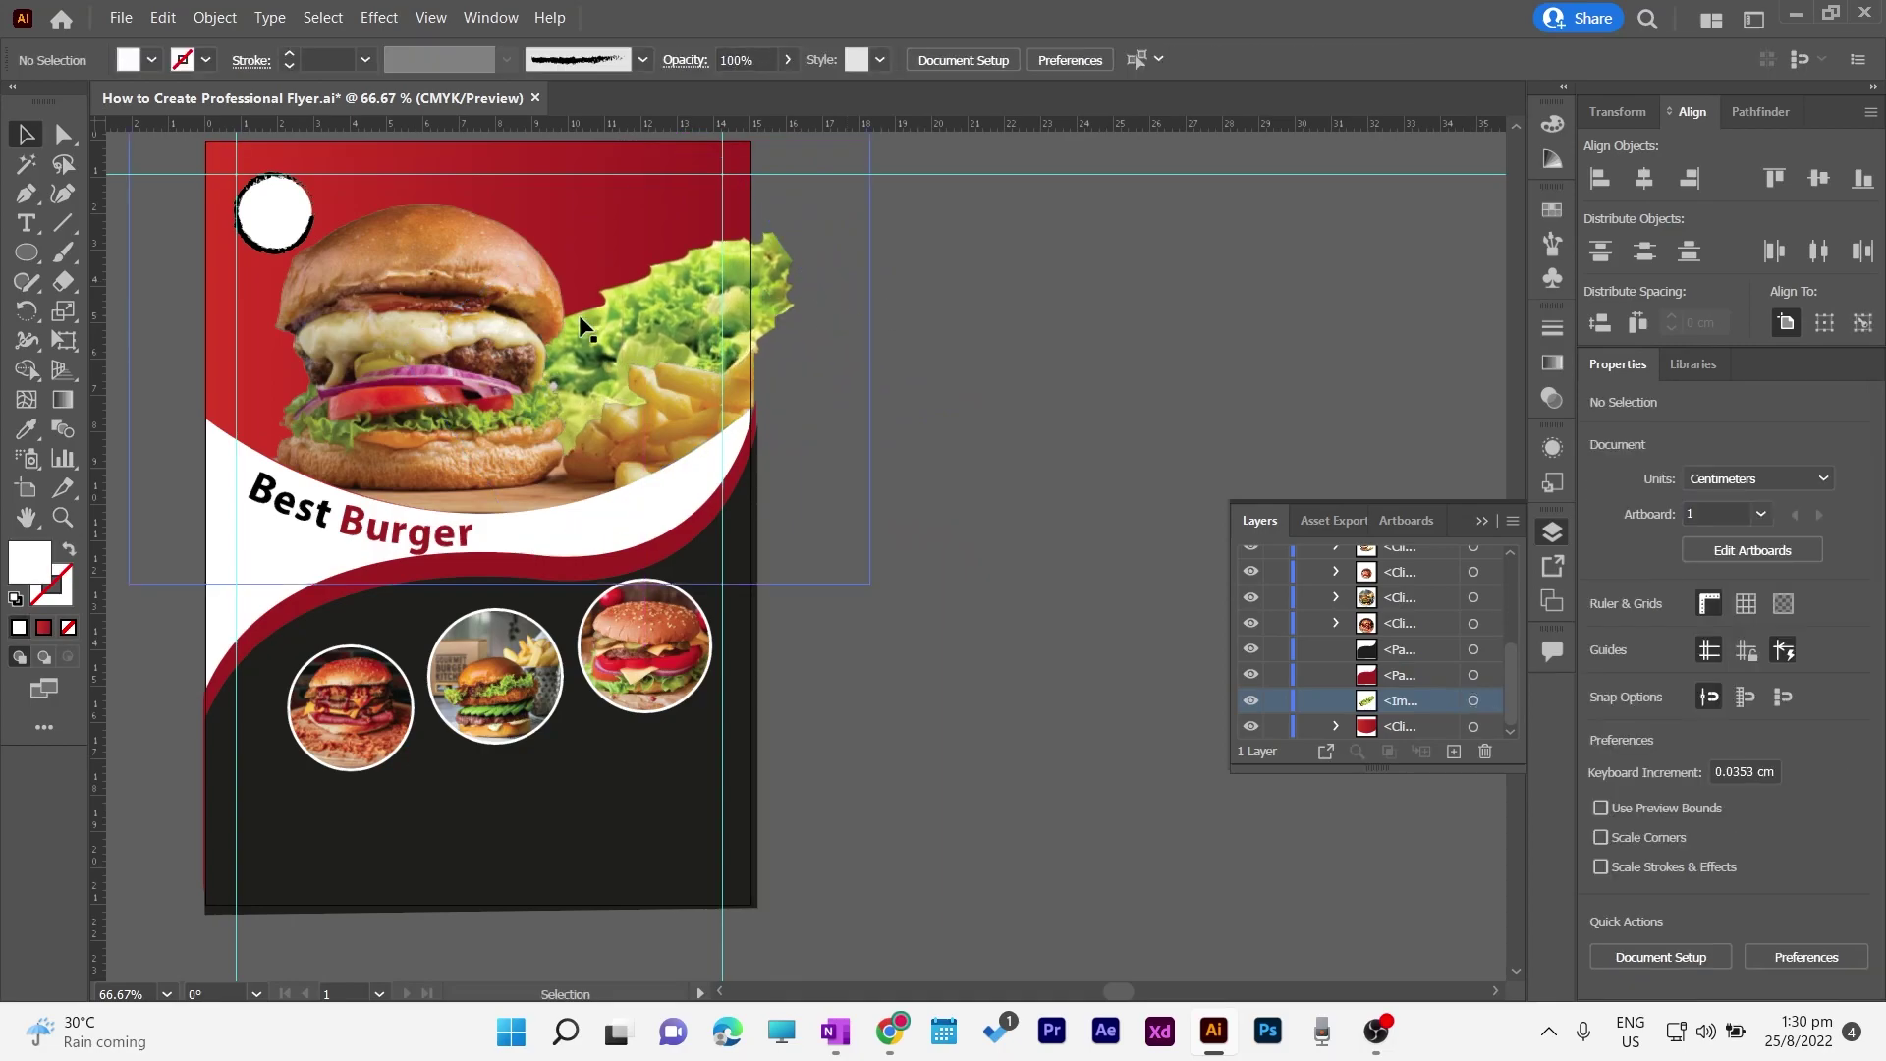
Step: Enlarge the clipped burger and fries to about 15.64 × 10.67 cm, nudge the group left and close the layer list
click(494, 349)
drag(758, 145, 779, 126)
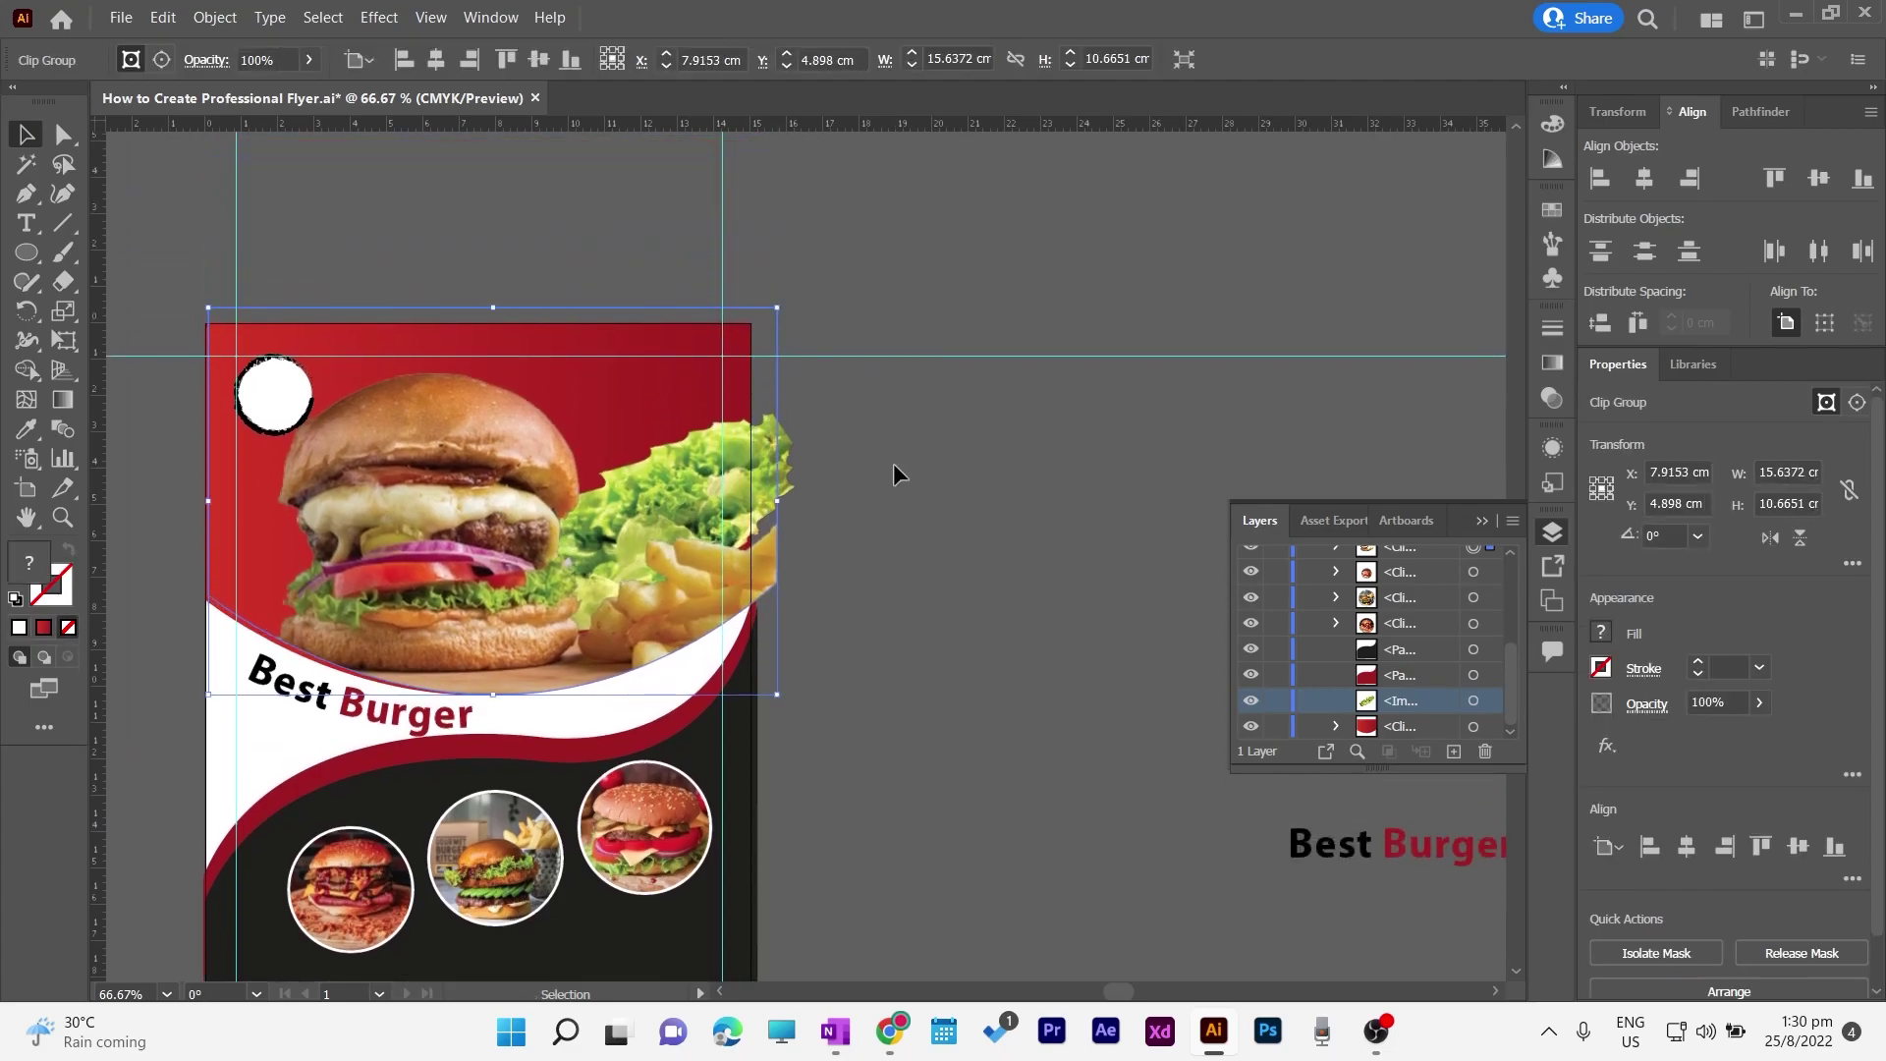
mouse_move(475, 533)
mouse_down()
mouse_move(492, 539)
mouse_move(466, 533)
mouse_up()
click(959, 544)
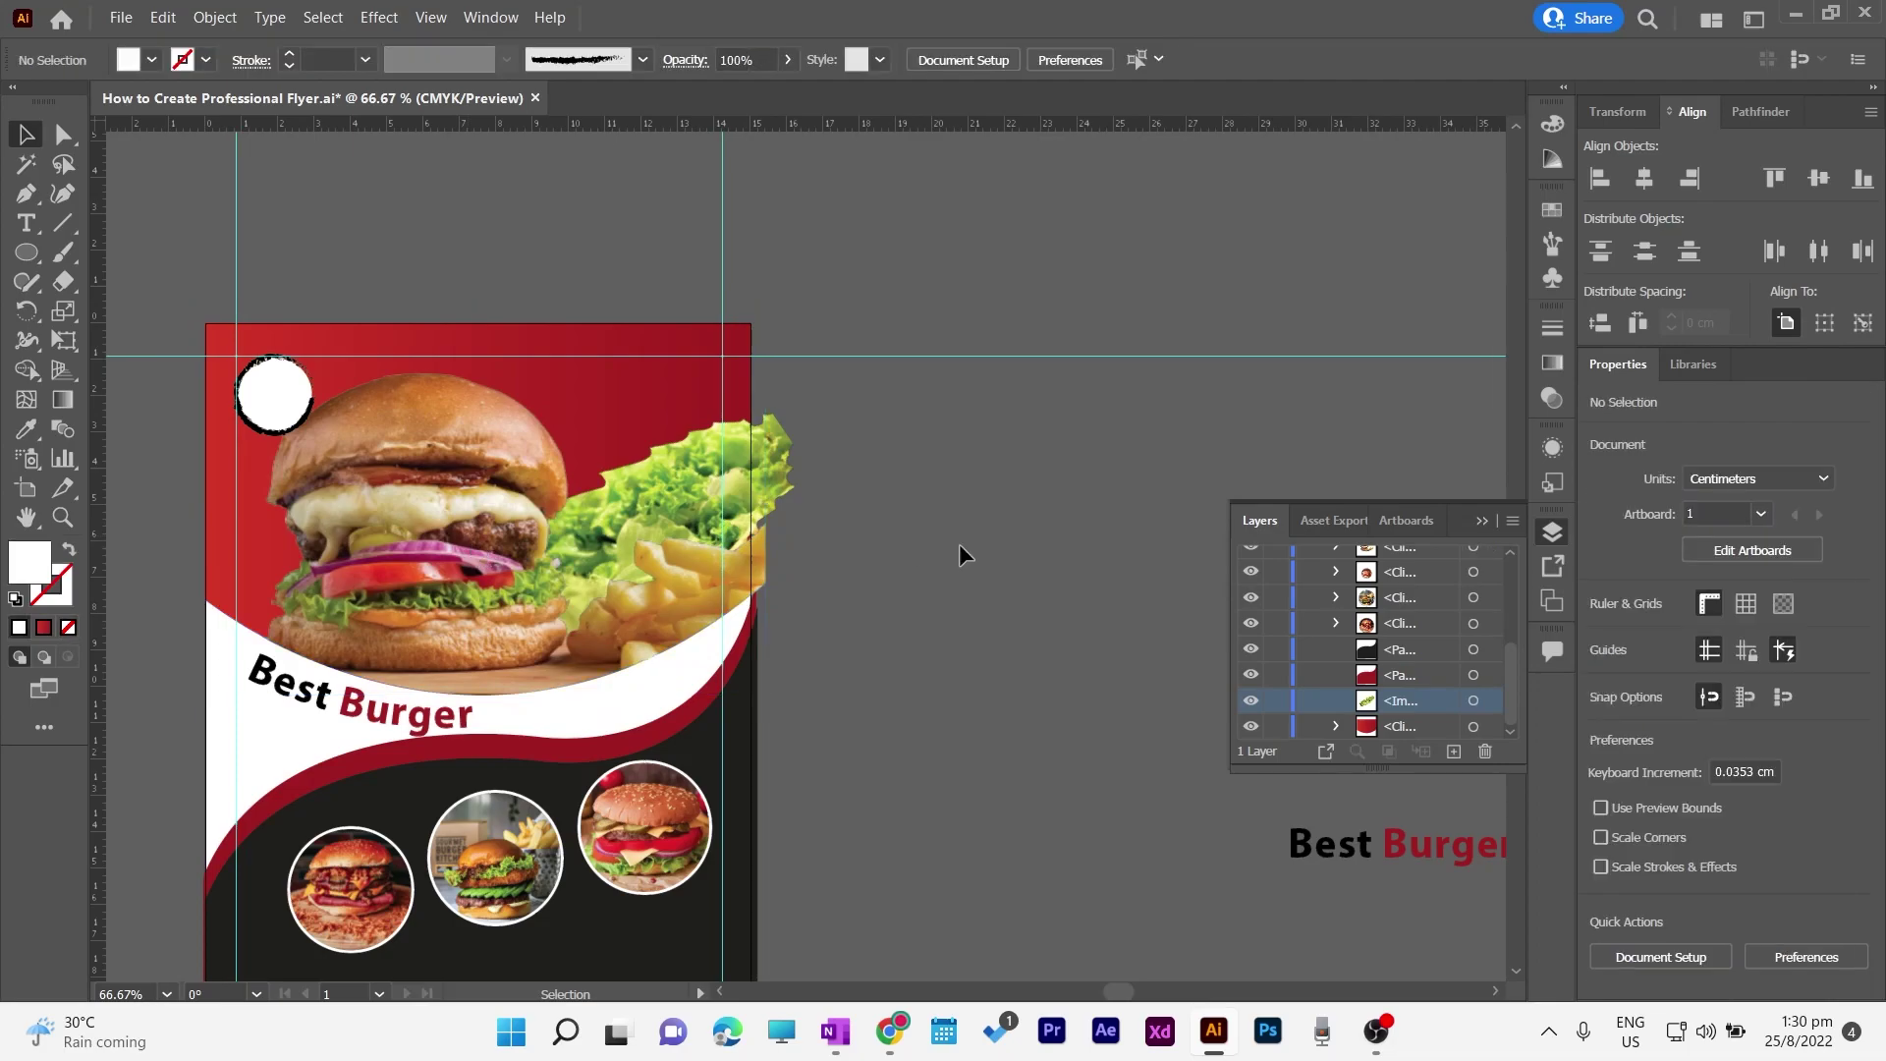
click(1481, 520)
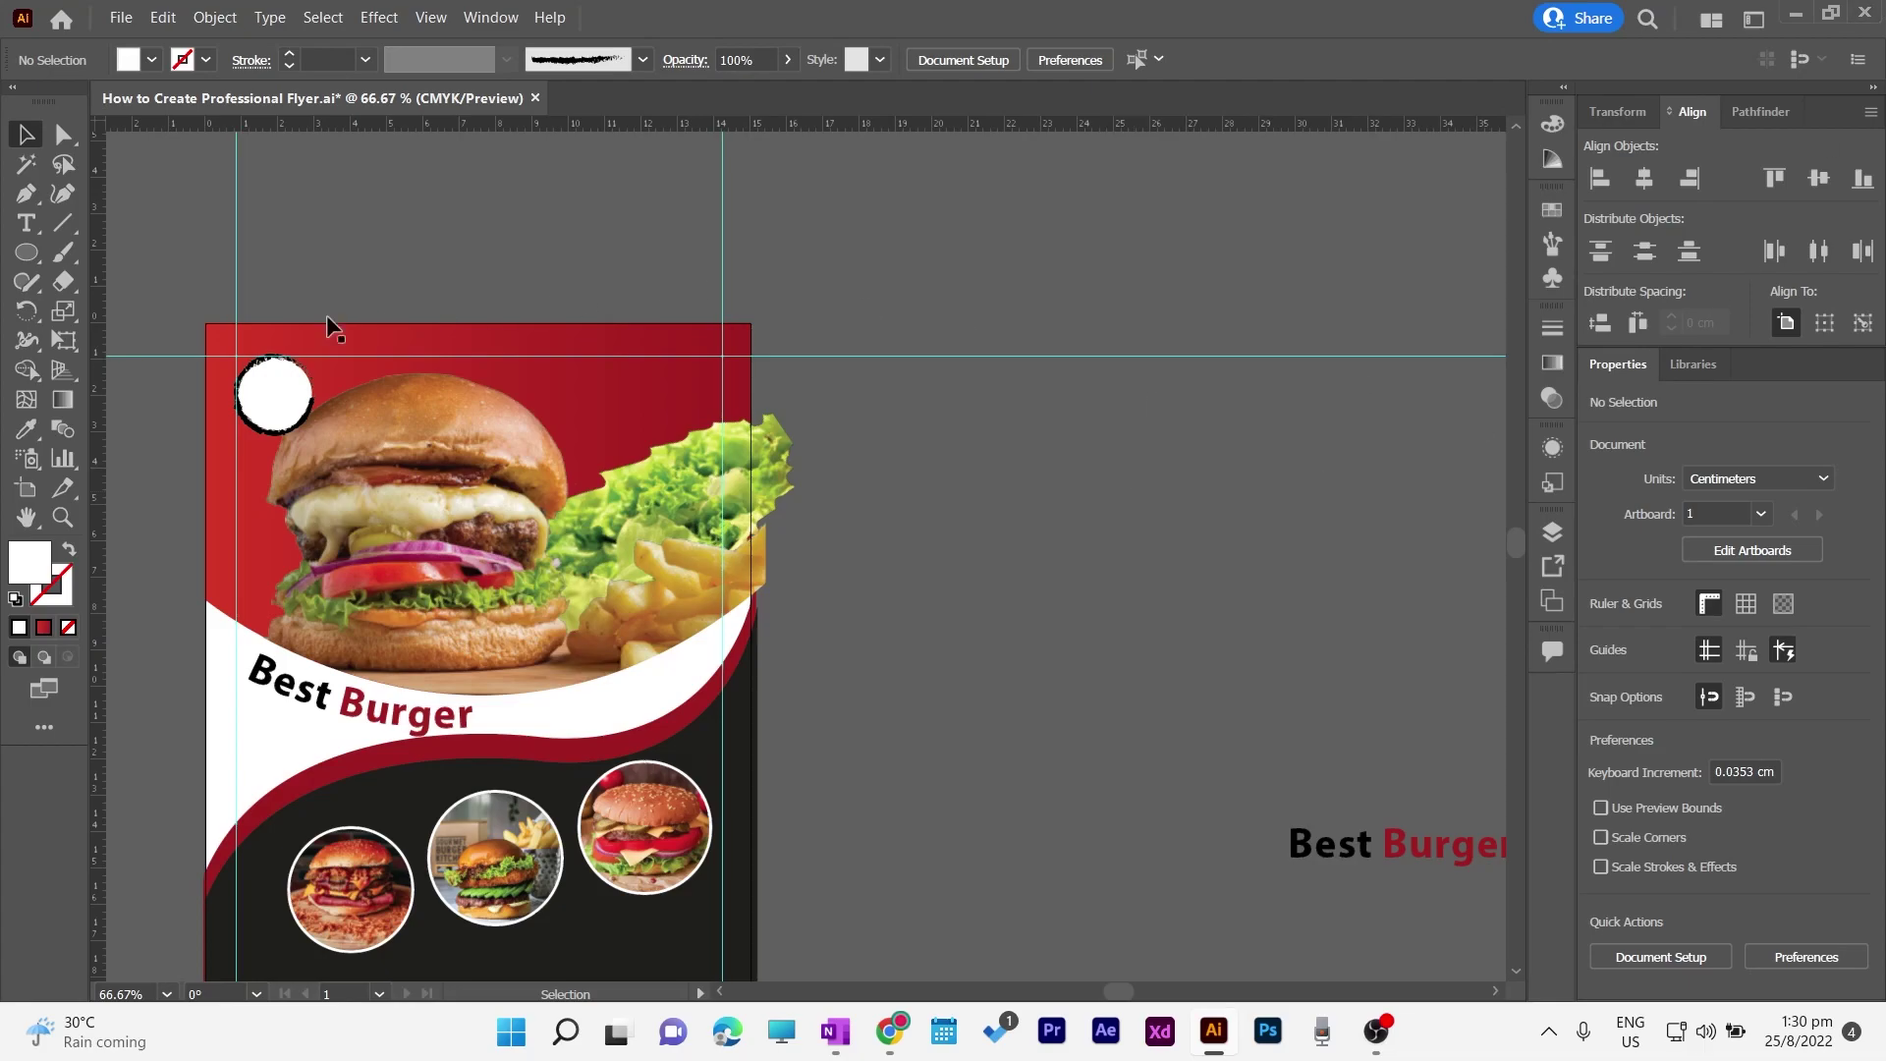
Step: Enlarge the white circle in the header's corner to about 3.16 cm and set its opacity to 64%
click(274, 392)
drag(314, 432, 351, 472)
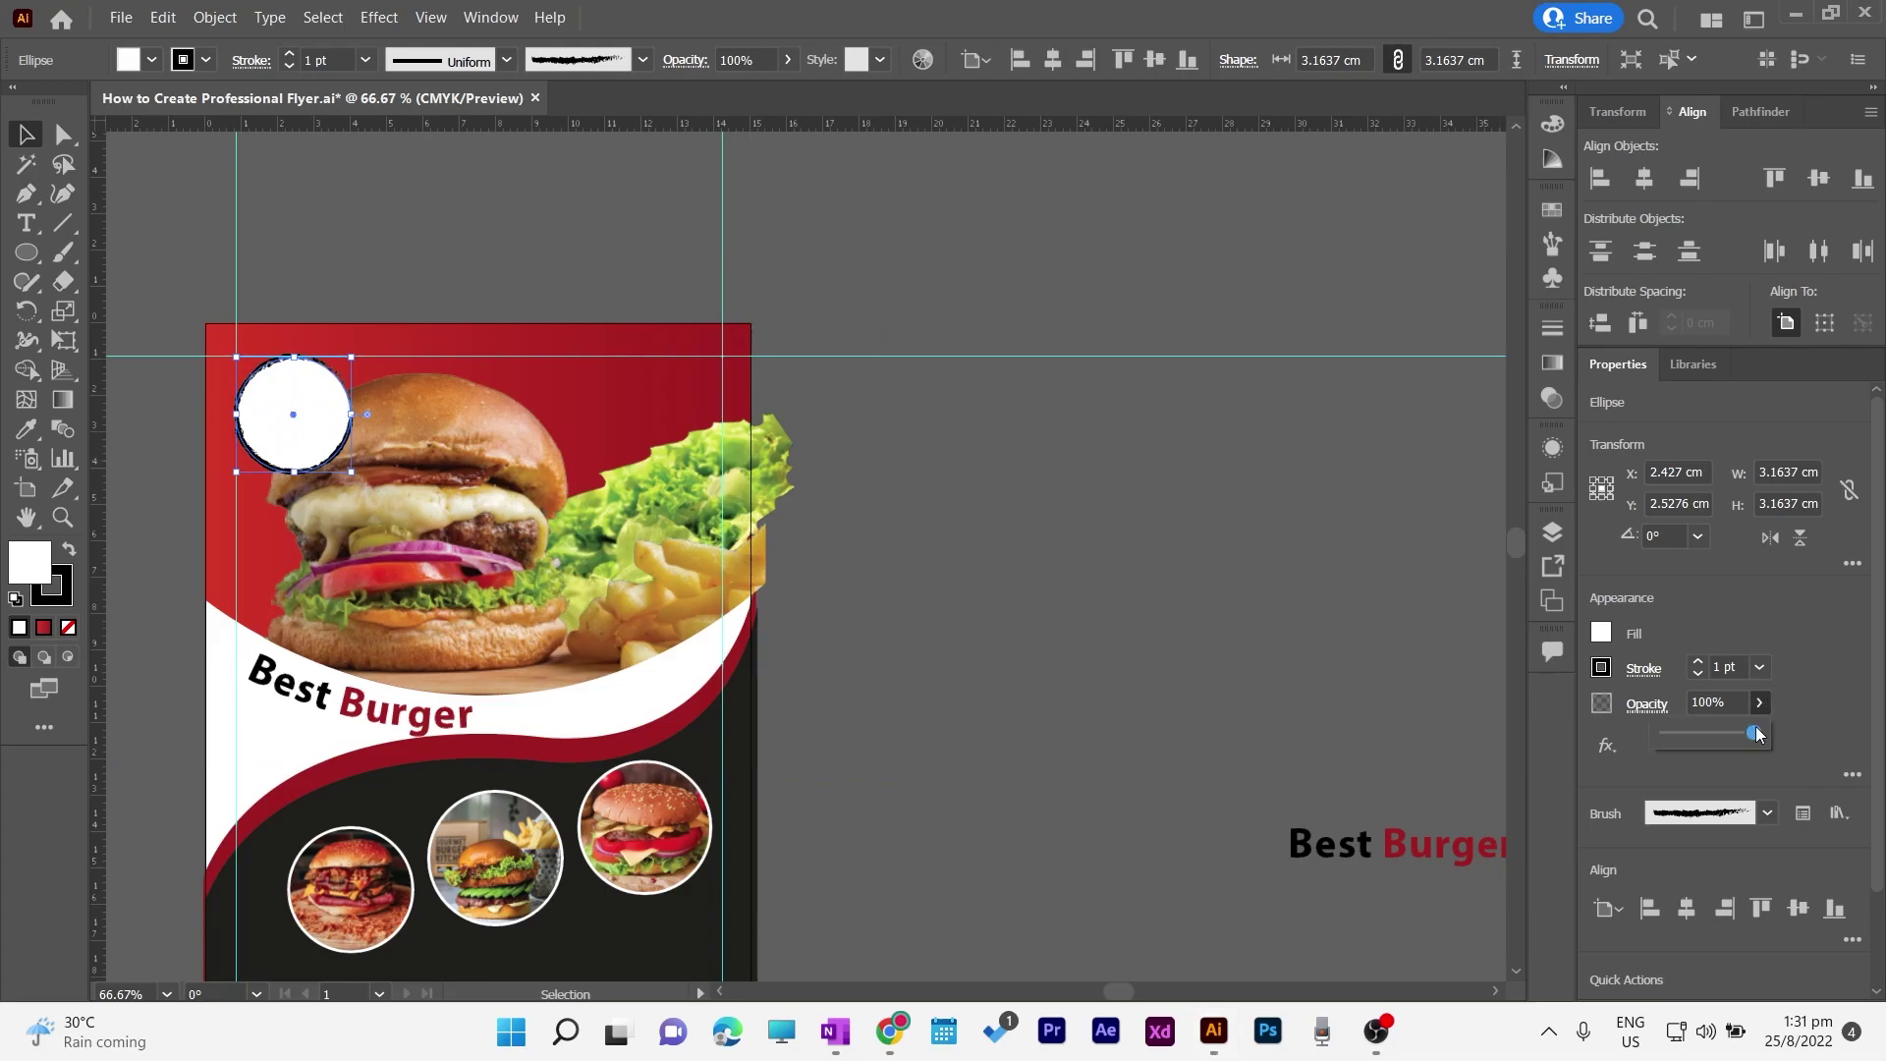
drag(1723, 740, 1723, 737)
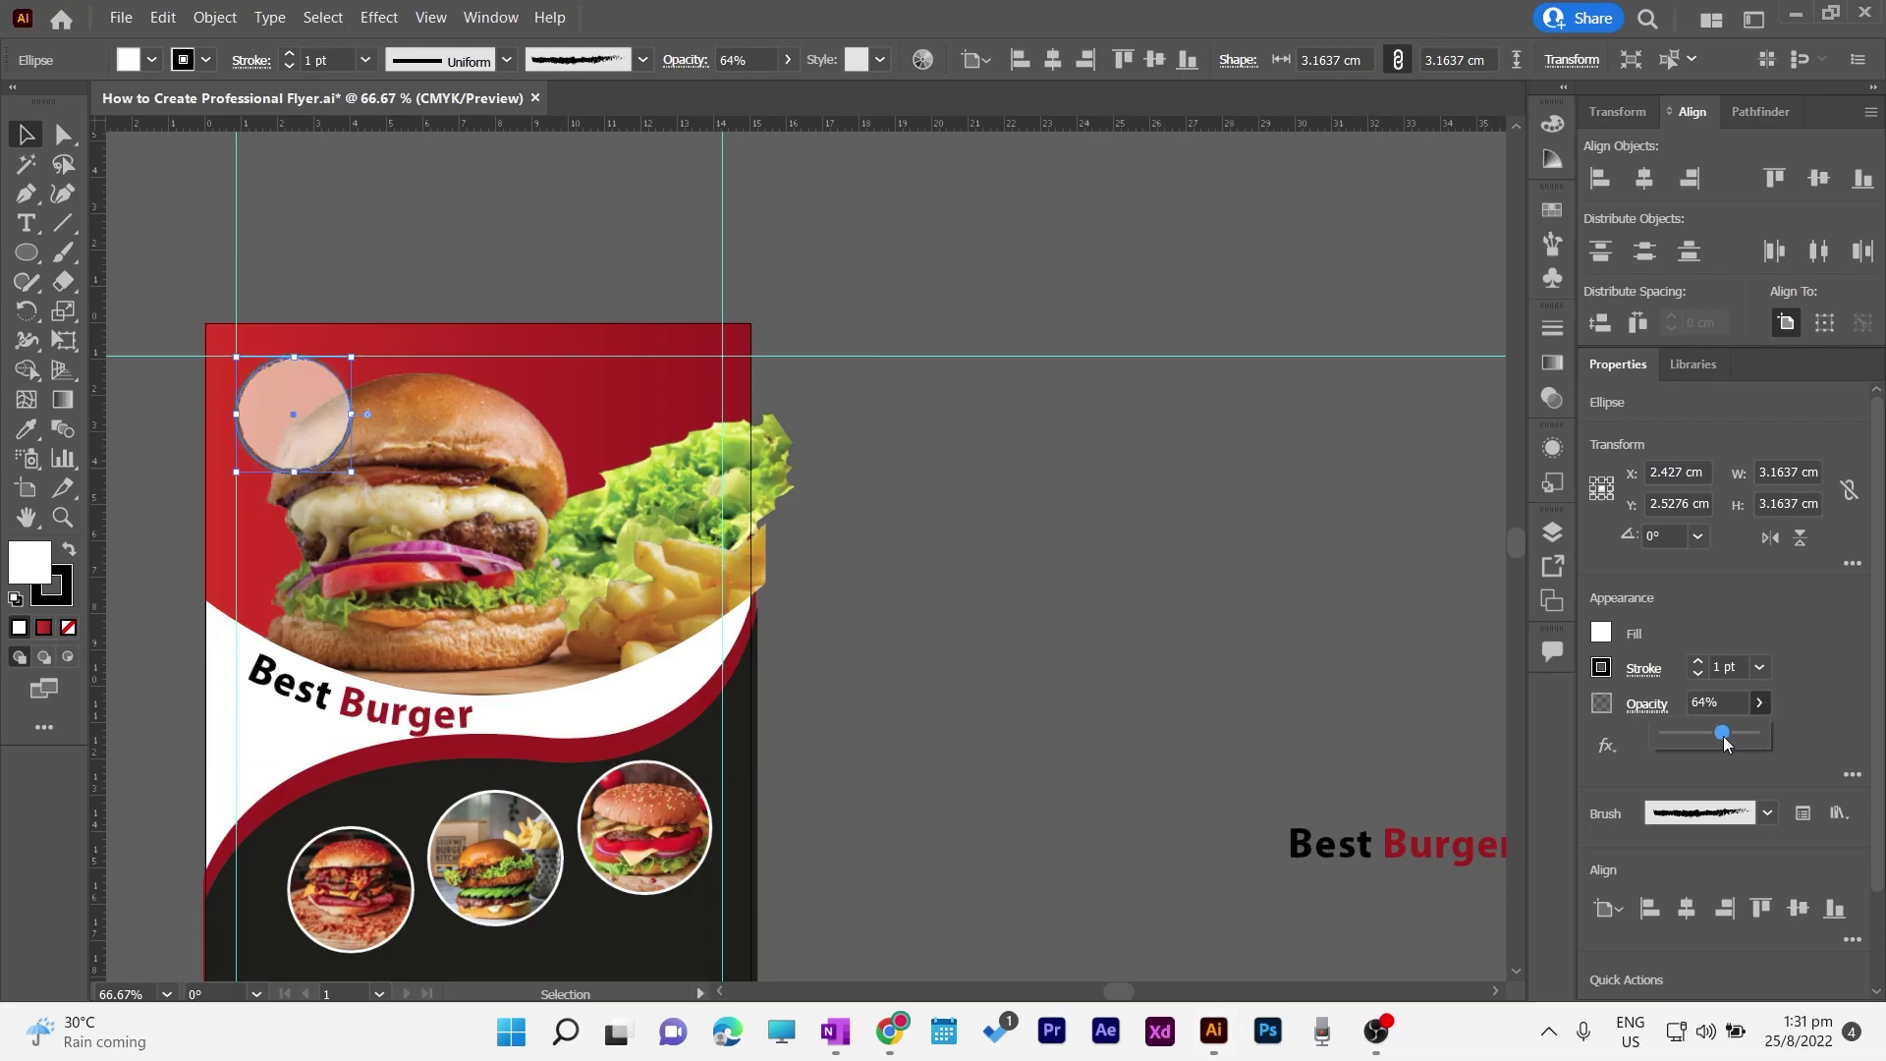
click(1342, 638)
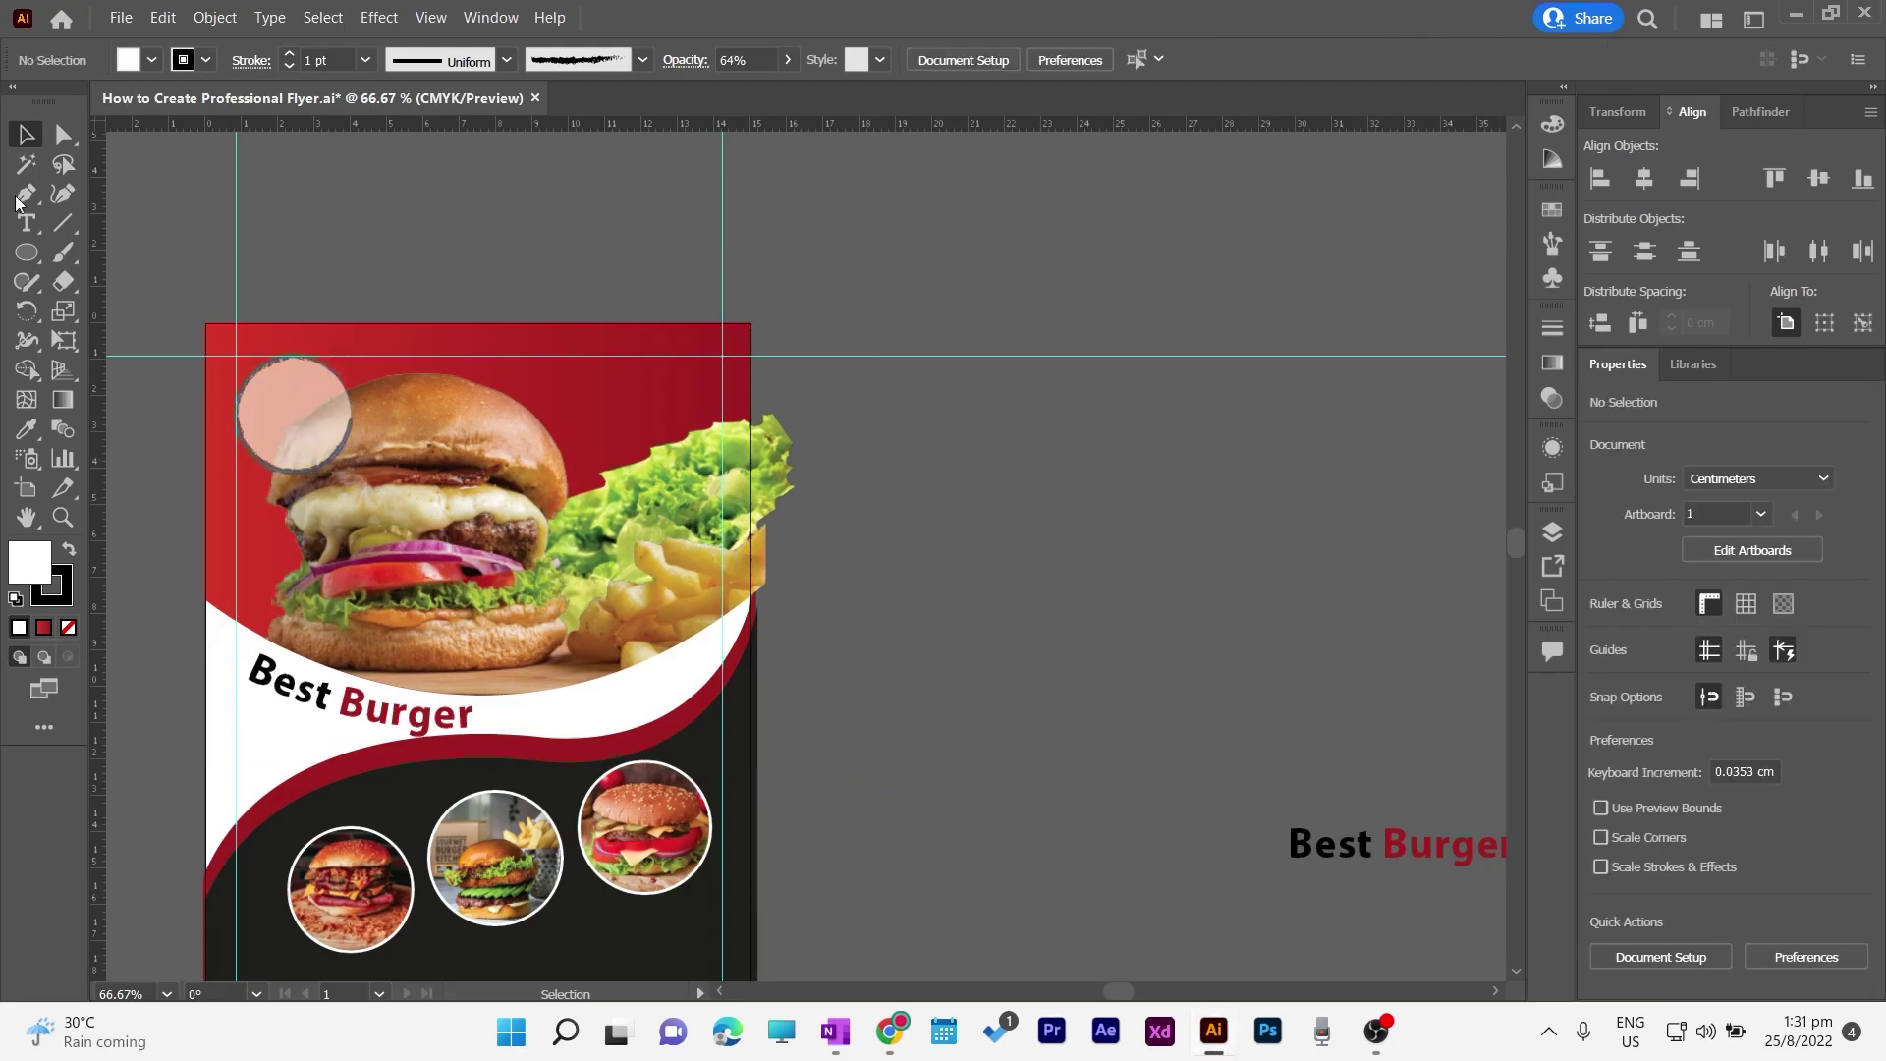
Step: Add the two-line text "Logo Here" on the empty canvas beside the flyer
scroll(145, 246, down, 1)
key(t)
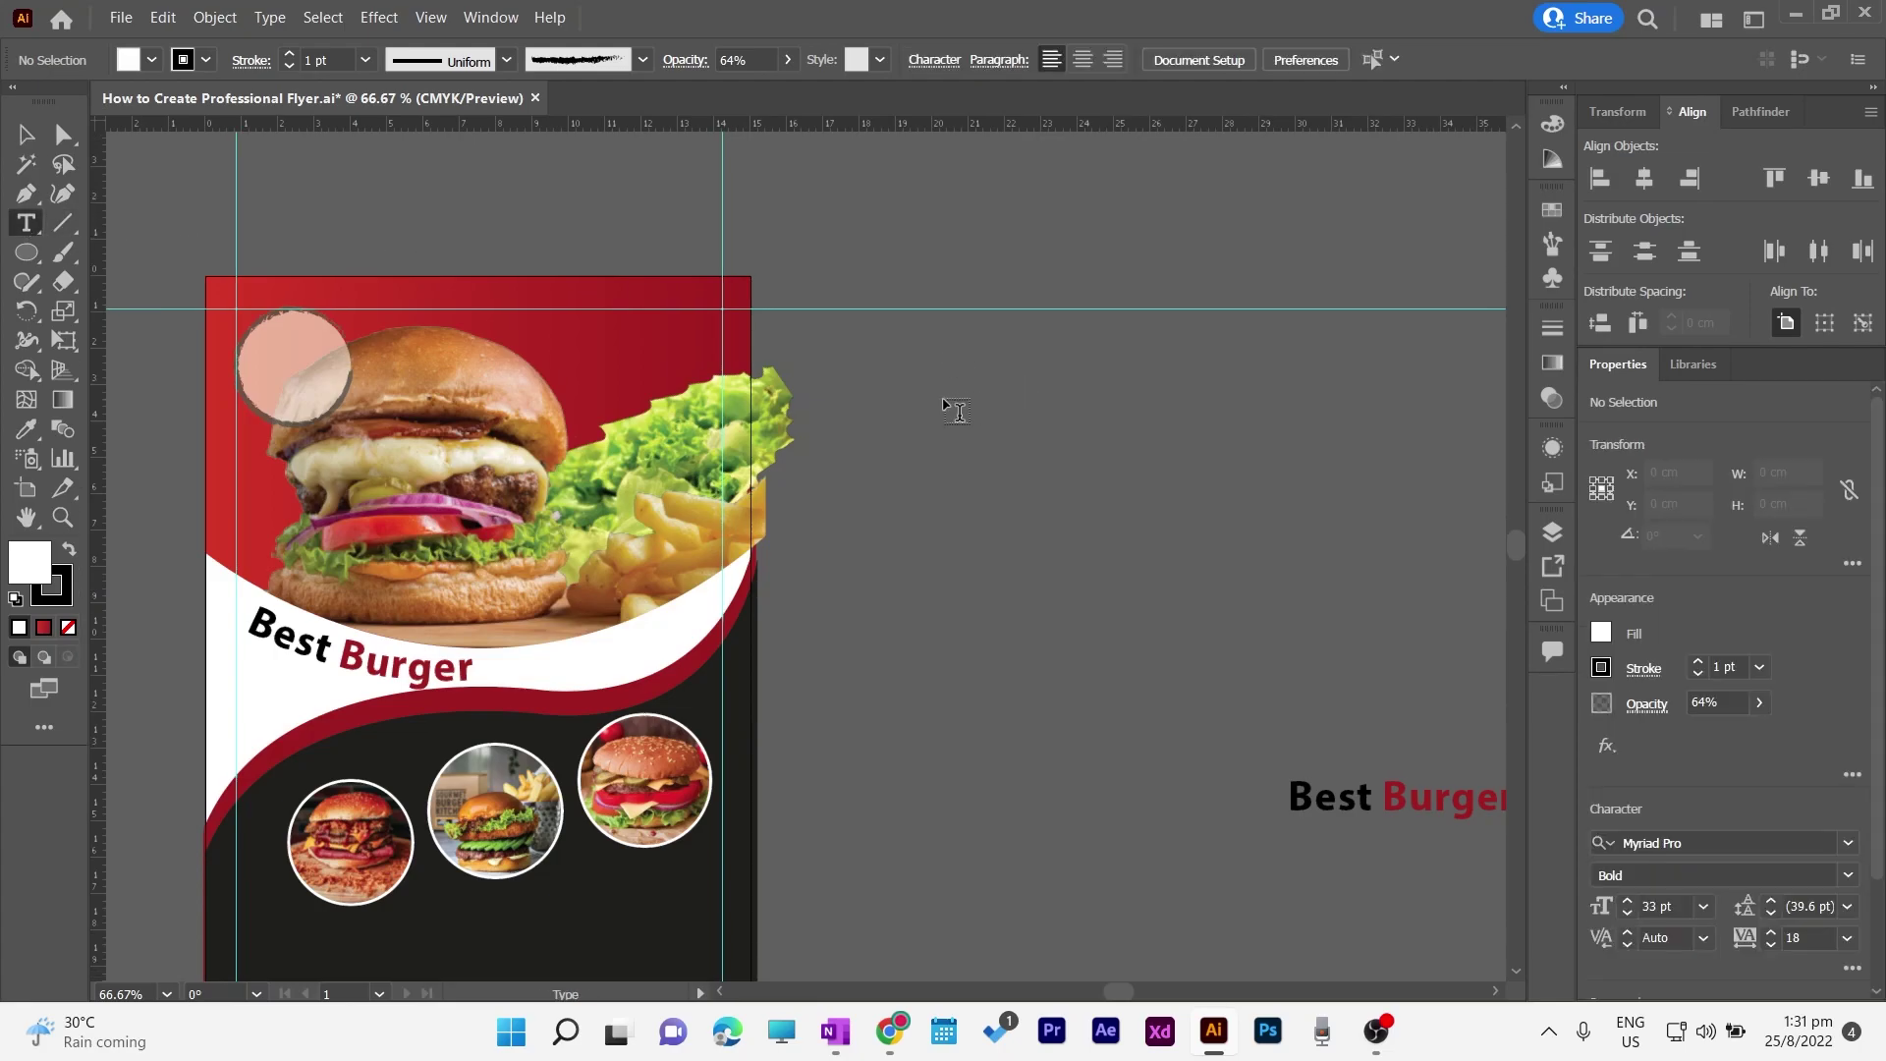
click(943, 398)
text(Logo )
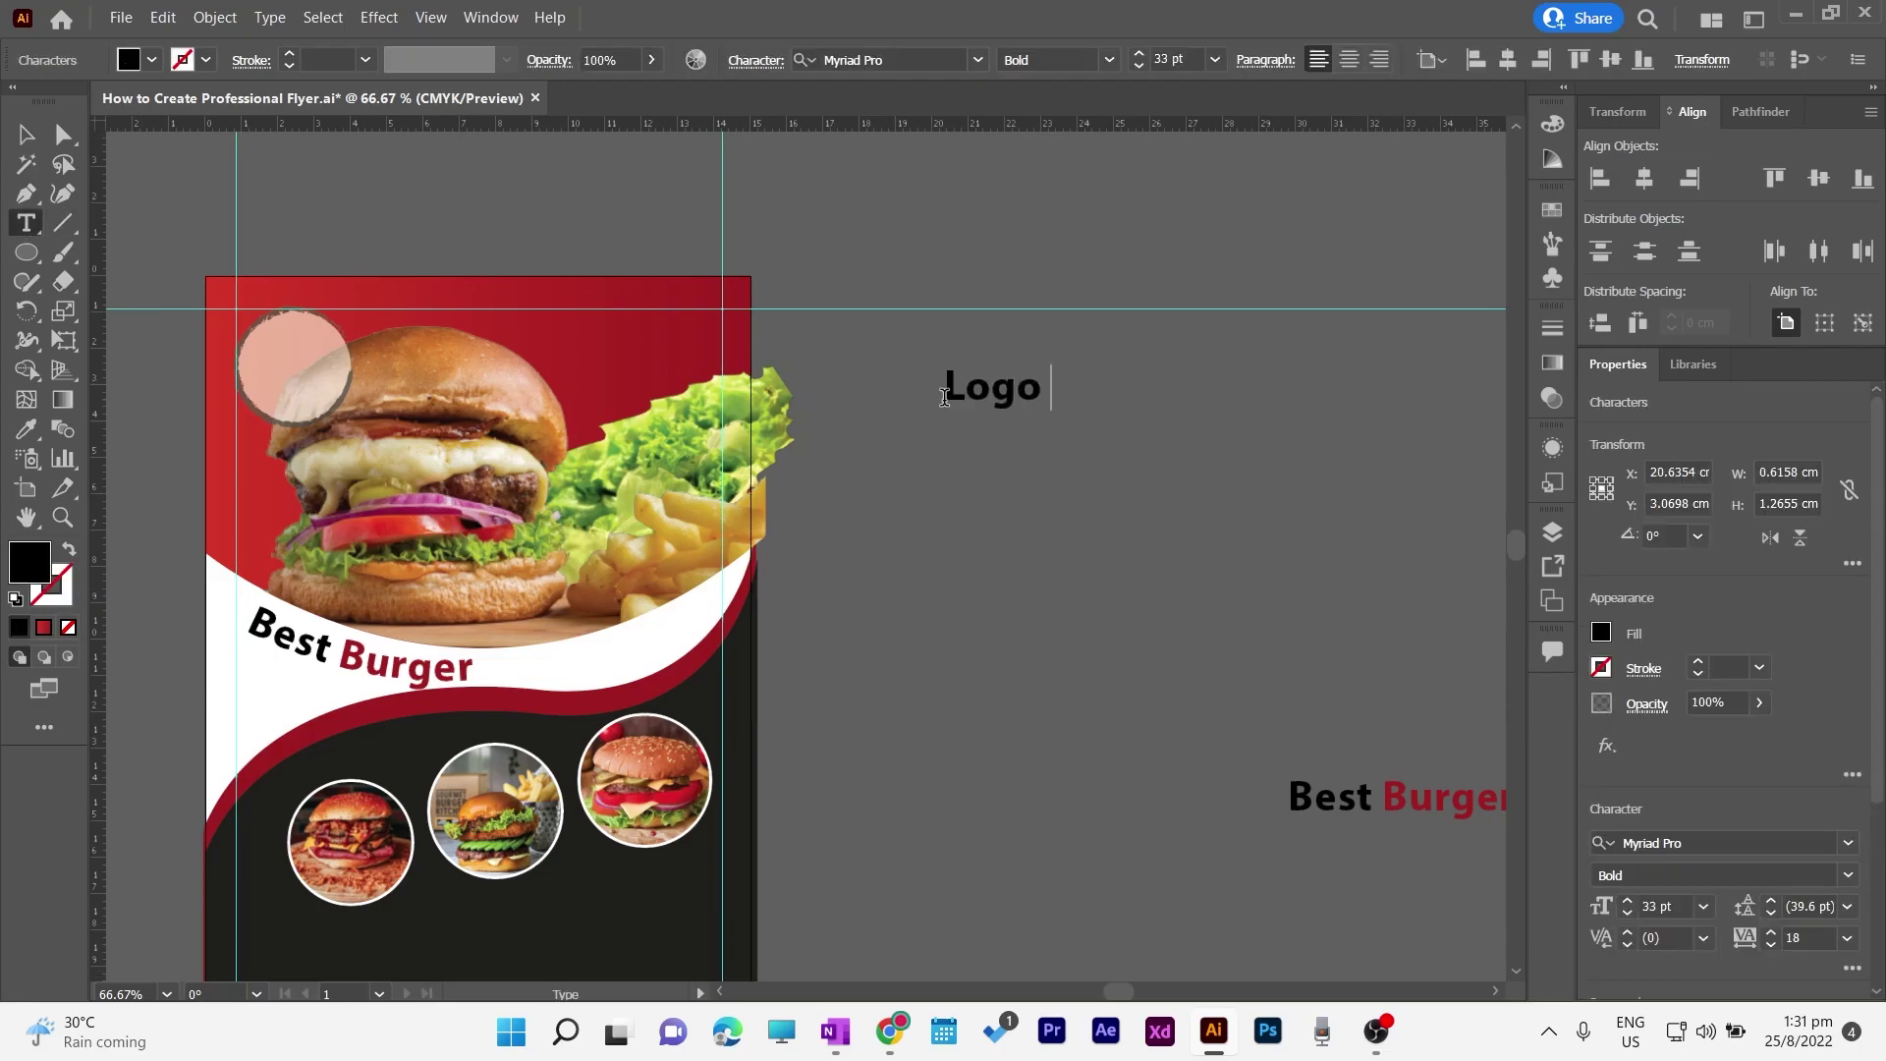
text(Here)
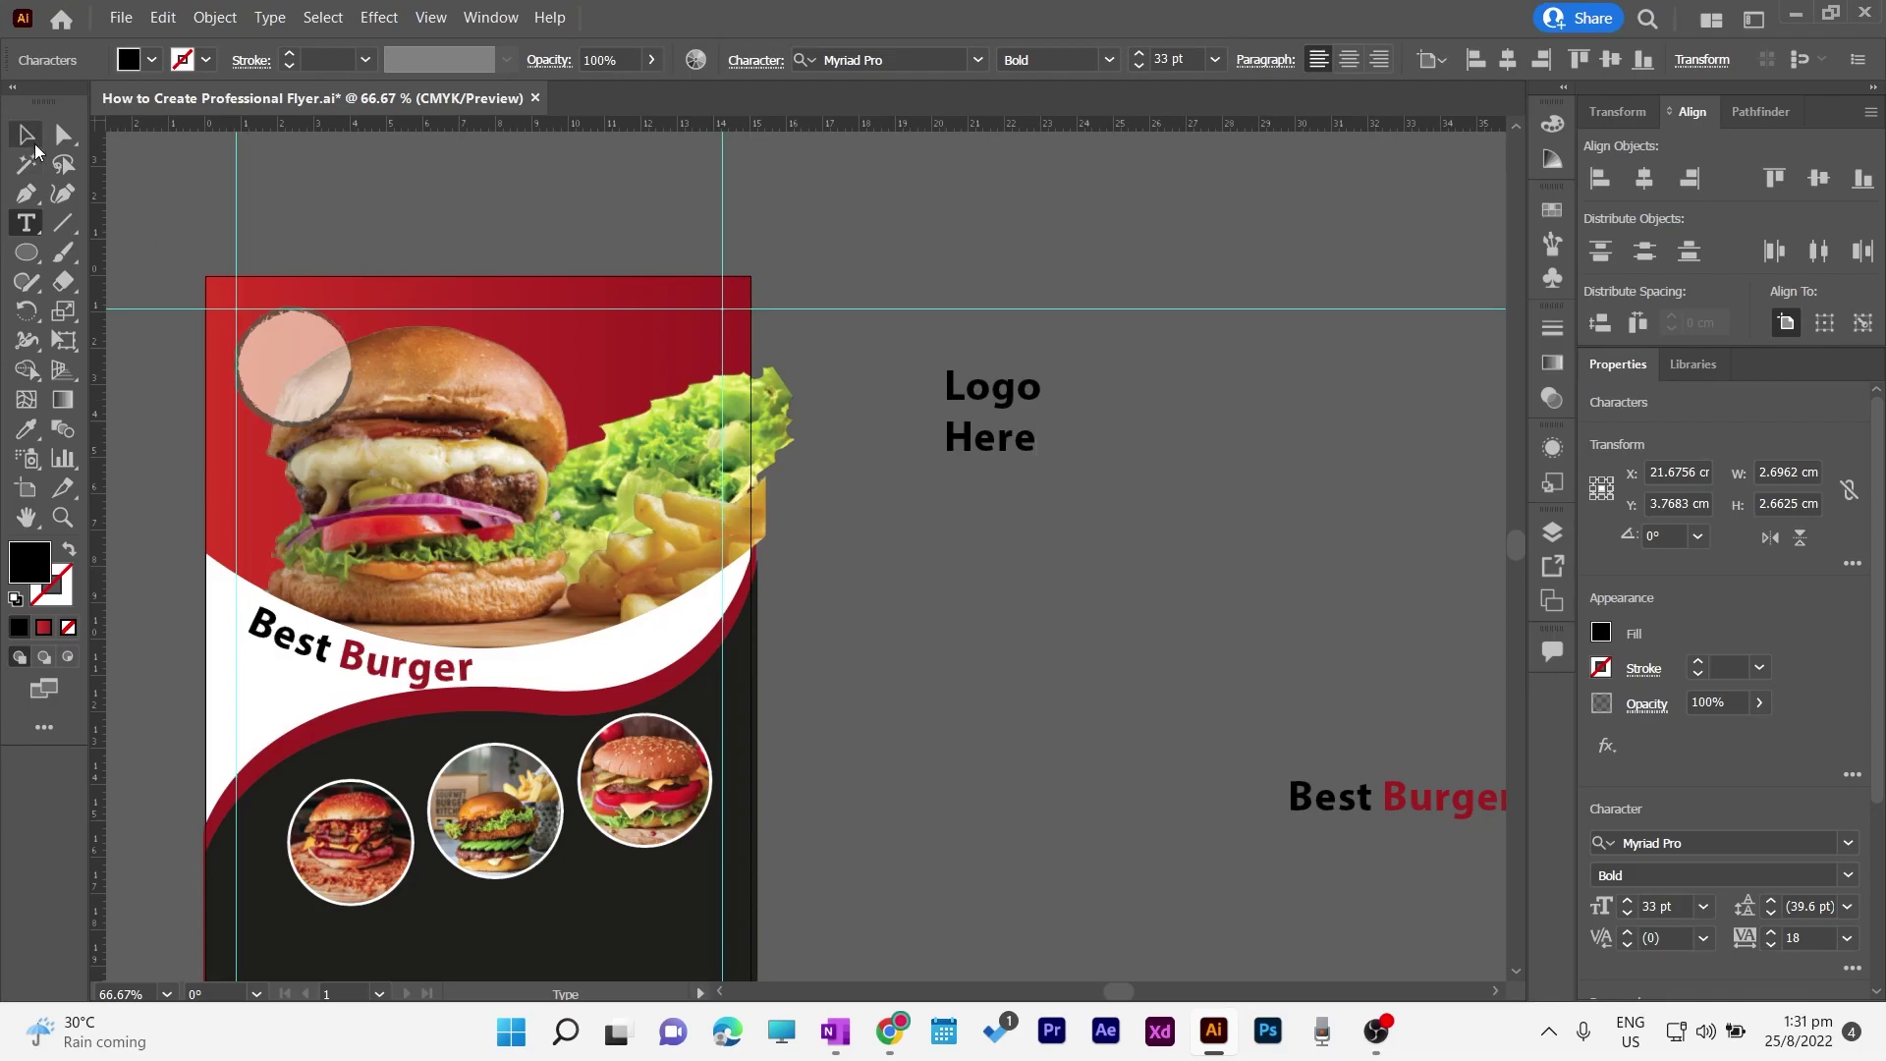
click(28, 137)
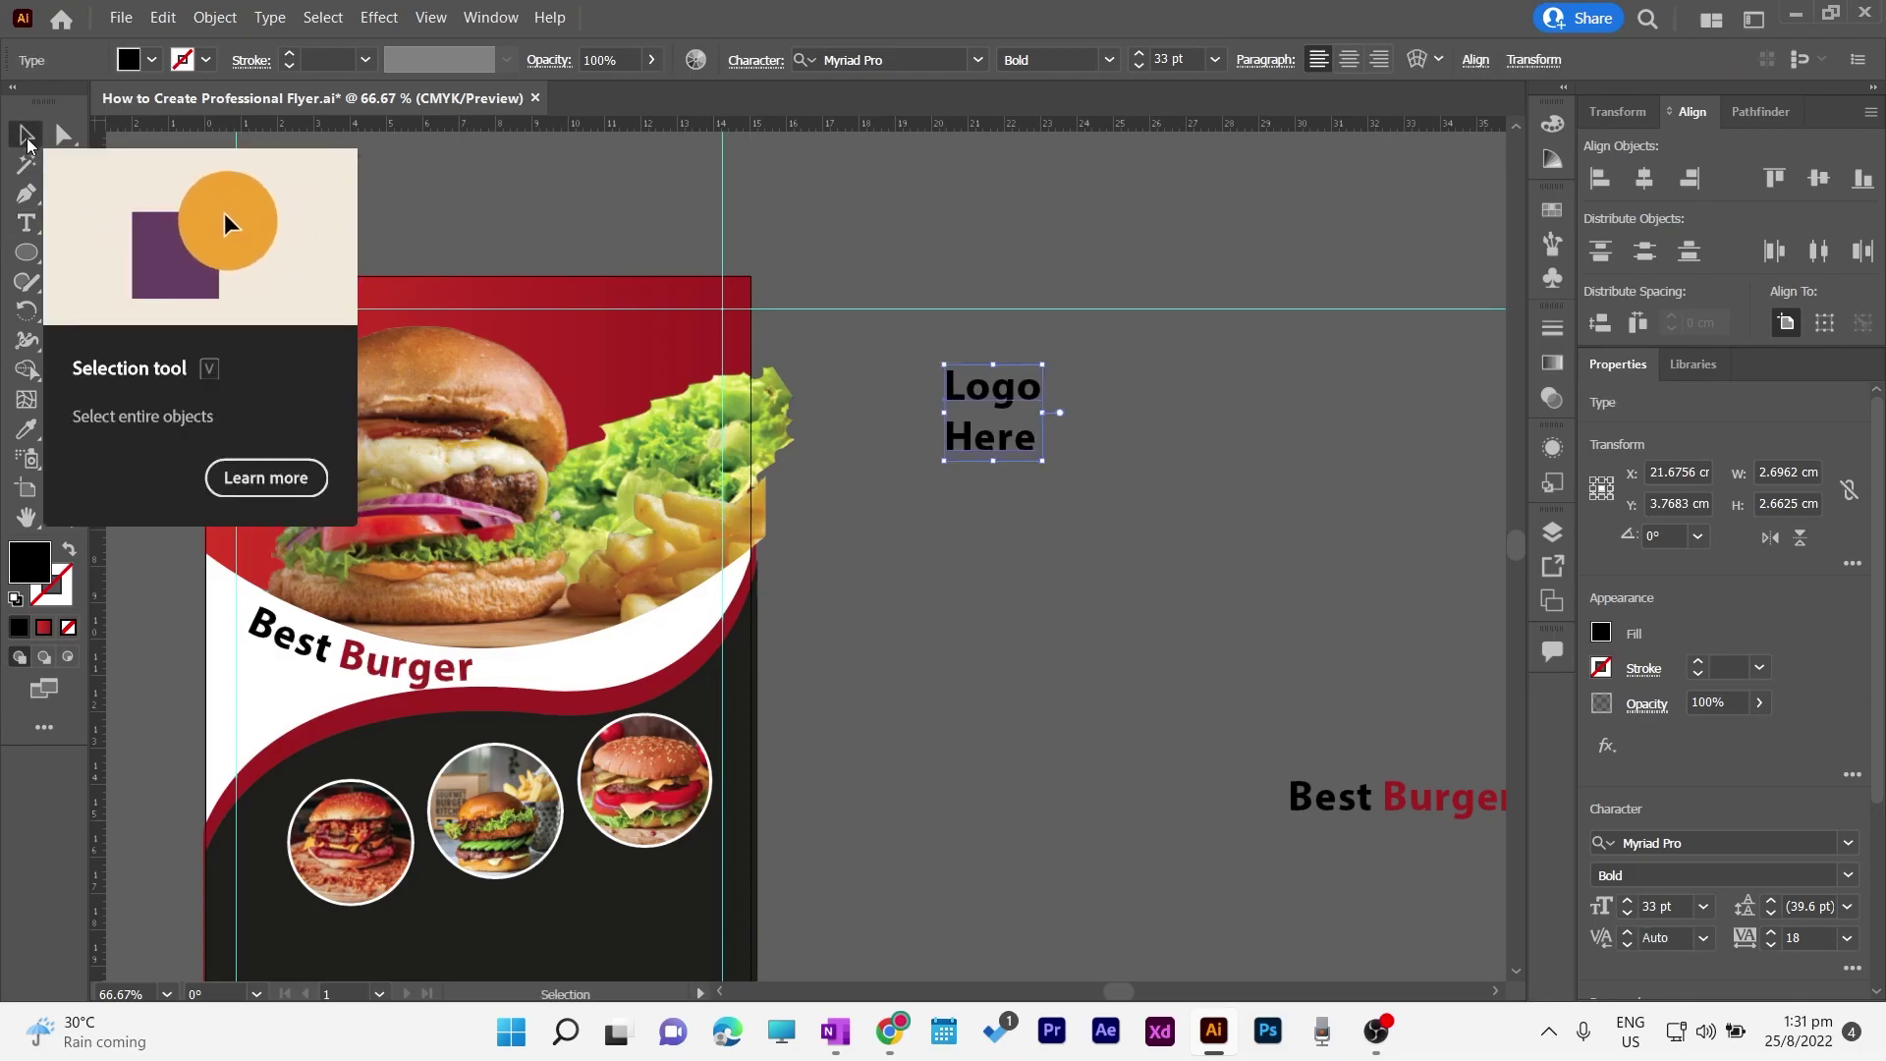
Step: Move the "Logo Here" text onto the semi-transparent circle in the header and set its tracking to 0
drag(993, 391, 328, 358)
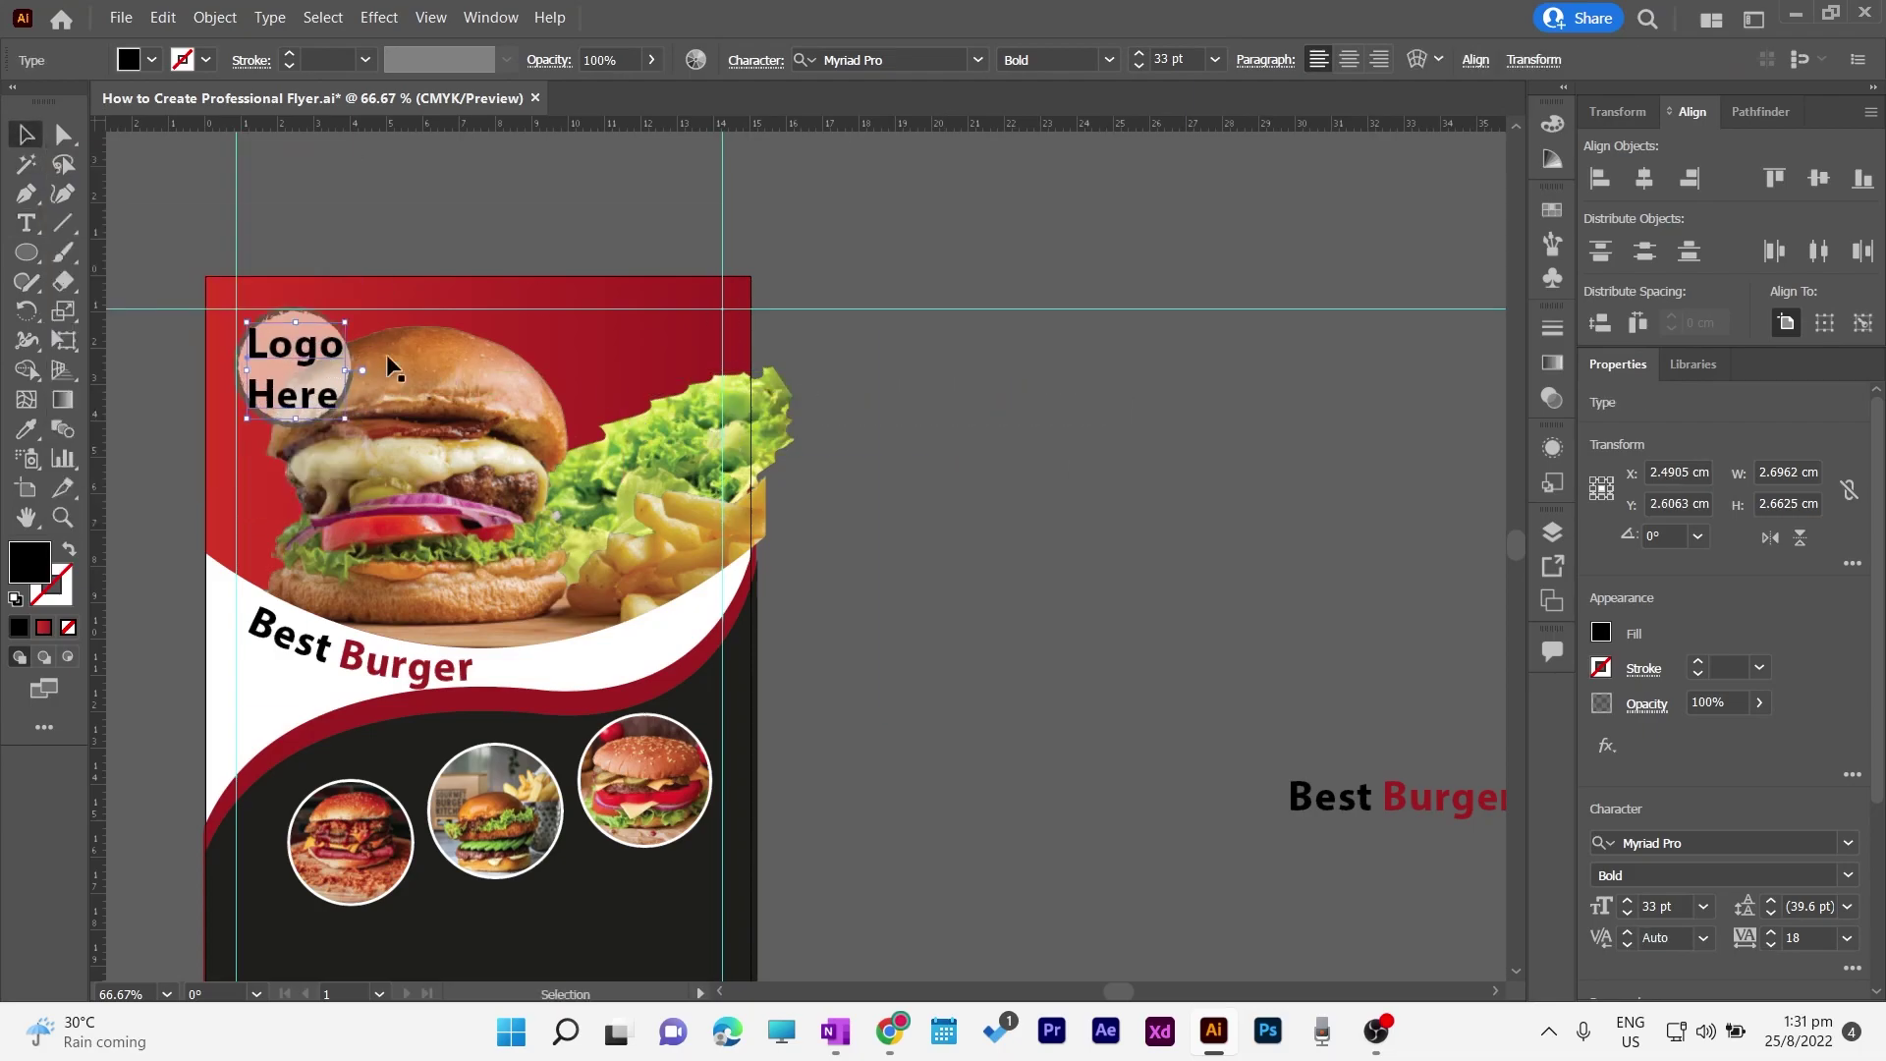
click(1848, 939)
click(1828, 719)
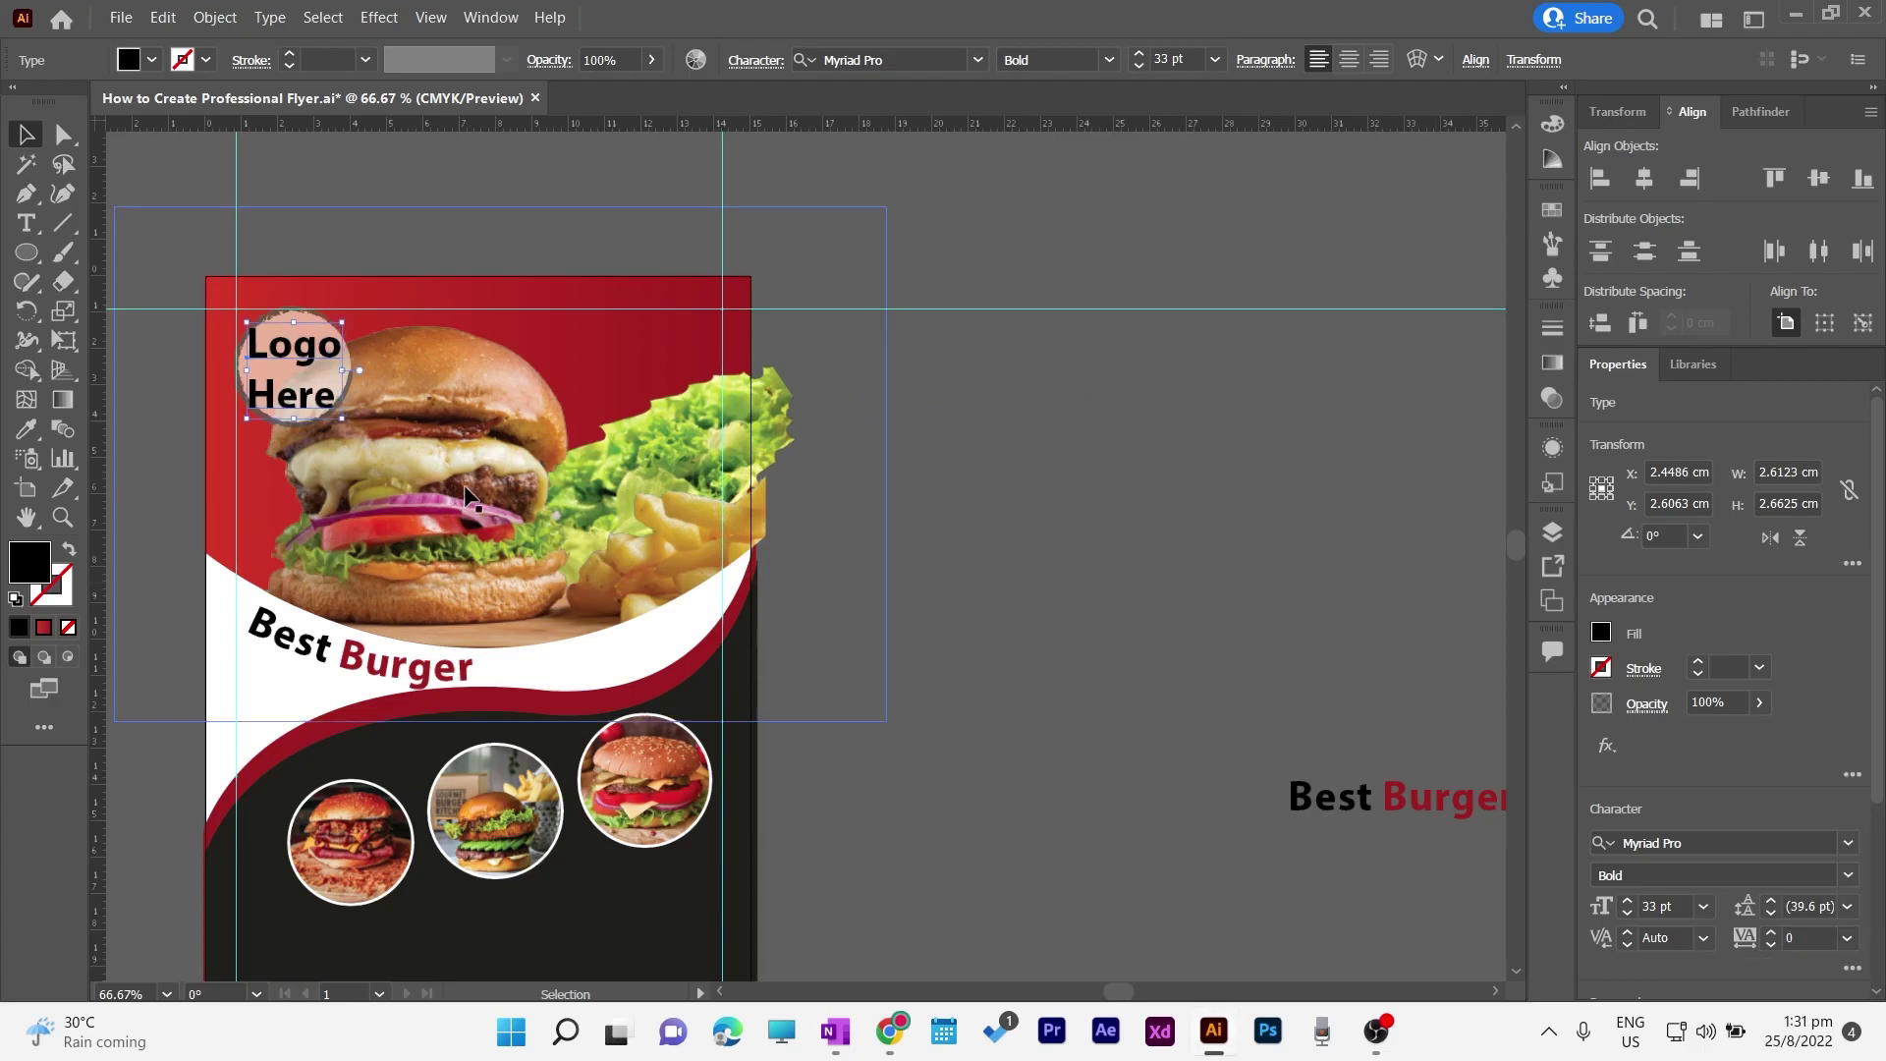
Step: Reduce the "Logo Here" text to 26 pt and center it inside the header circle
click(1138, 67)
click(1137, 67)
click(1138, 67)
click(1138, 66)
click(1138, 67)
click(1137, 67)
drag(276, 349, 287, 349)
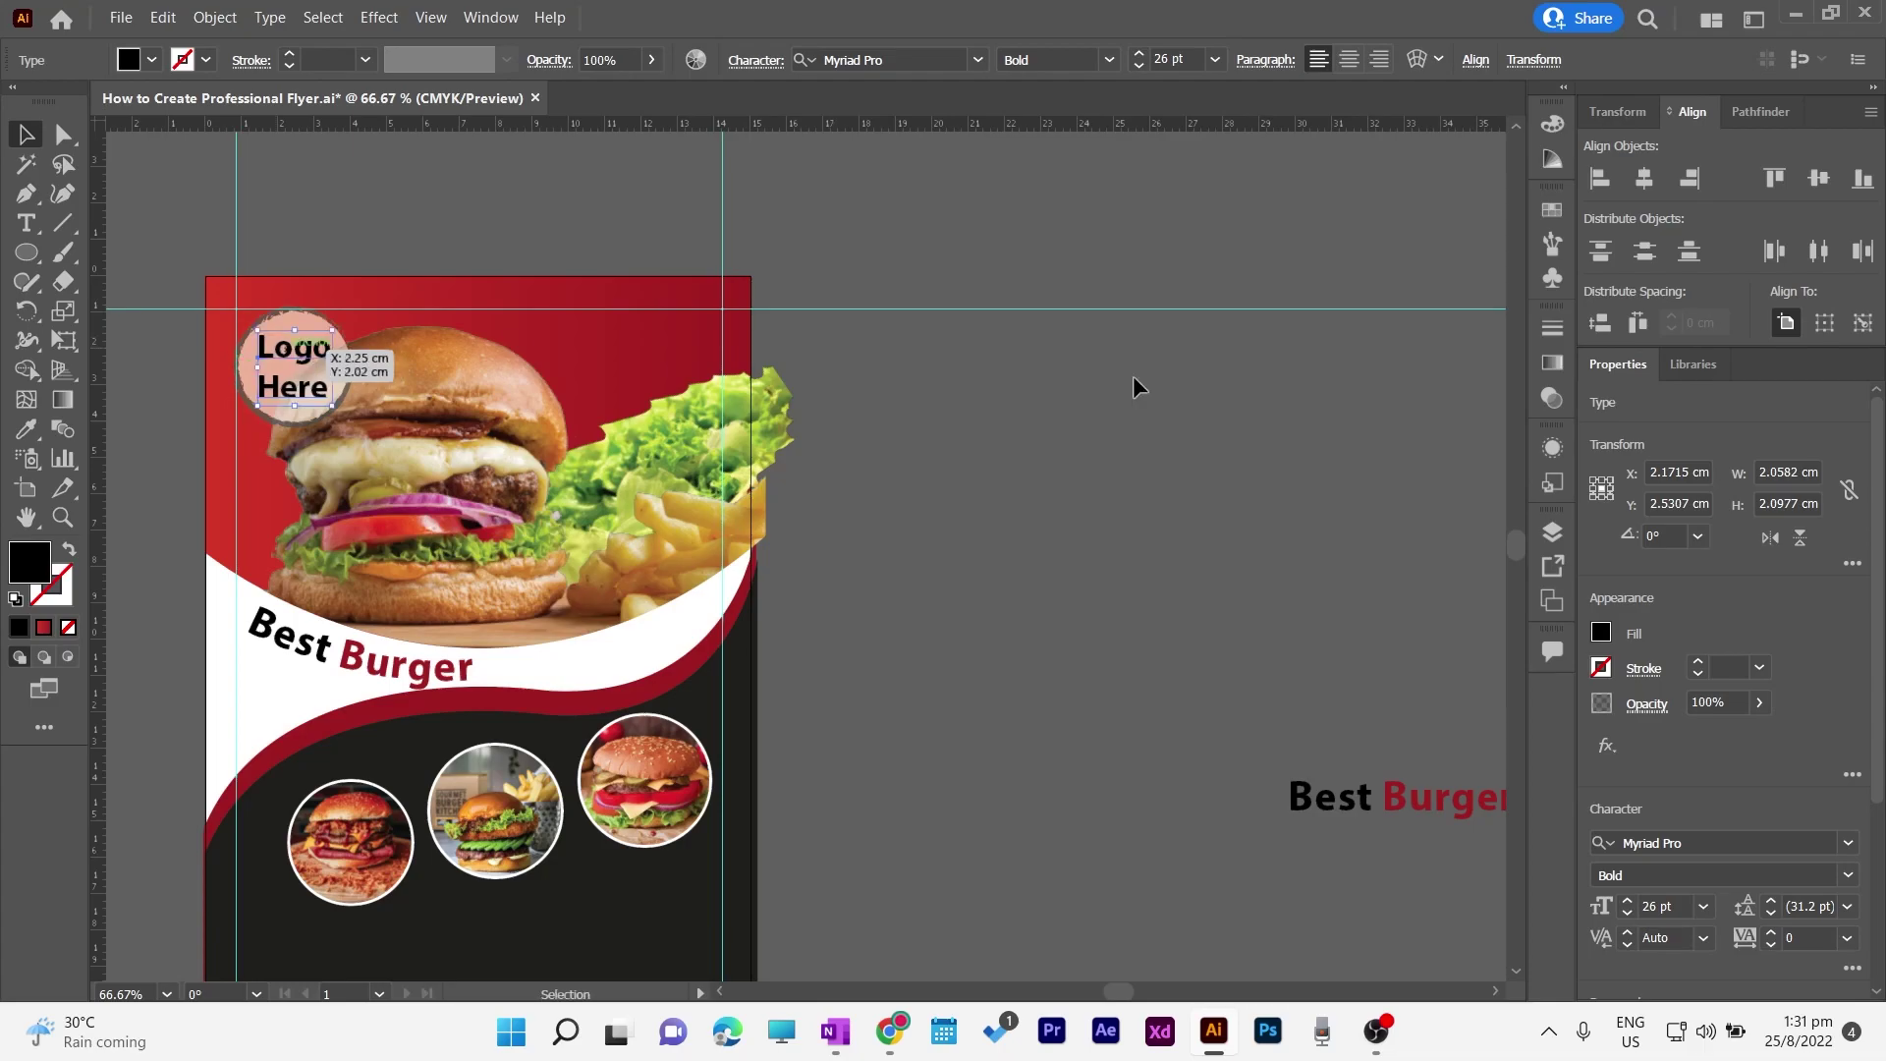
Step: Tighten the line spacing of the "Logo Here" text to 26 pt
click(1774, 912)
click(1774, 912)
click(1774, 911)
click(1774, 911)
click(1774, 912)
click(1774, 912)
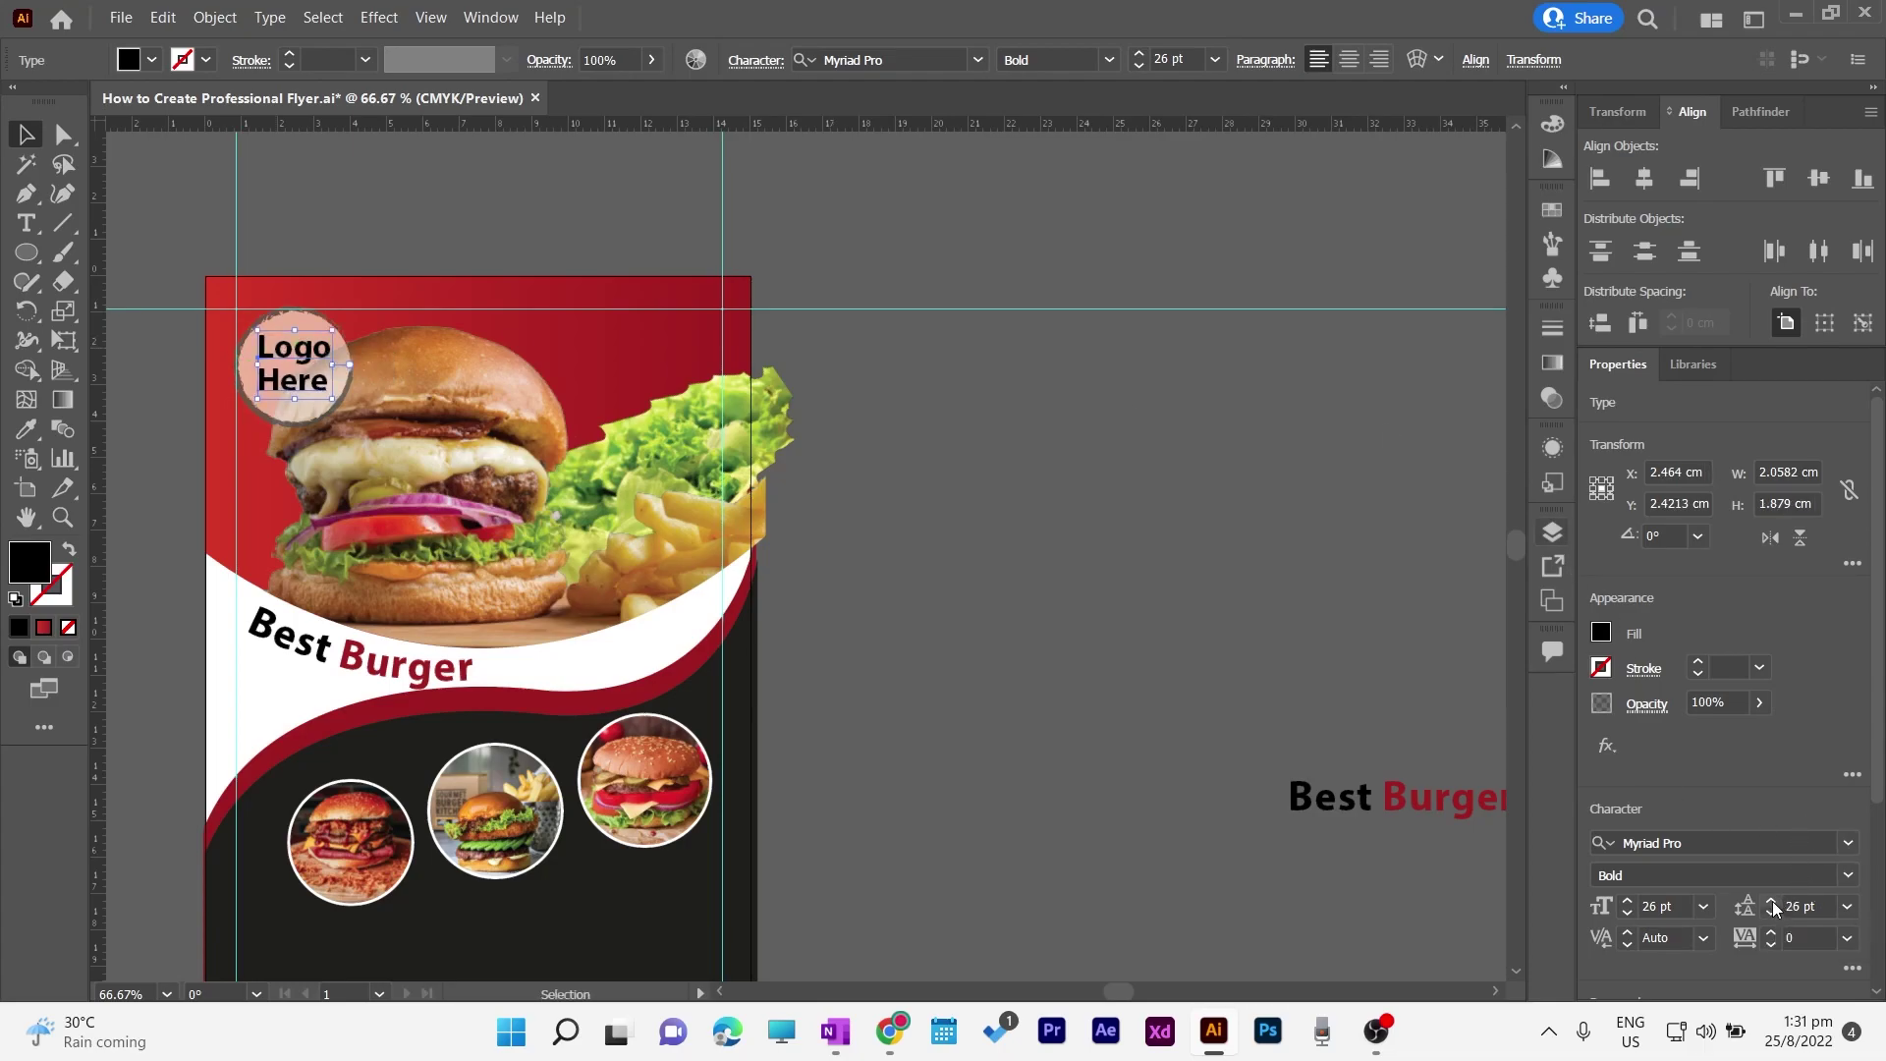
click(886, 596)
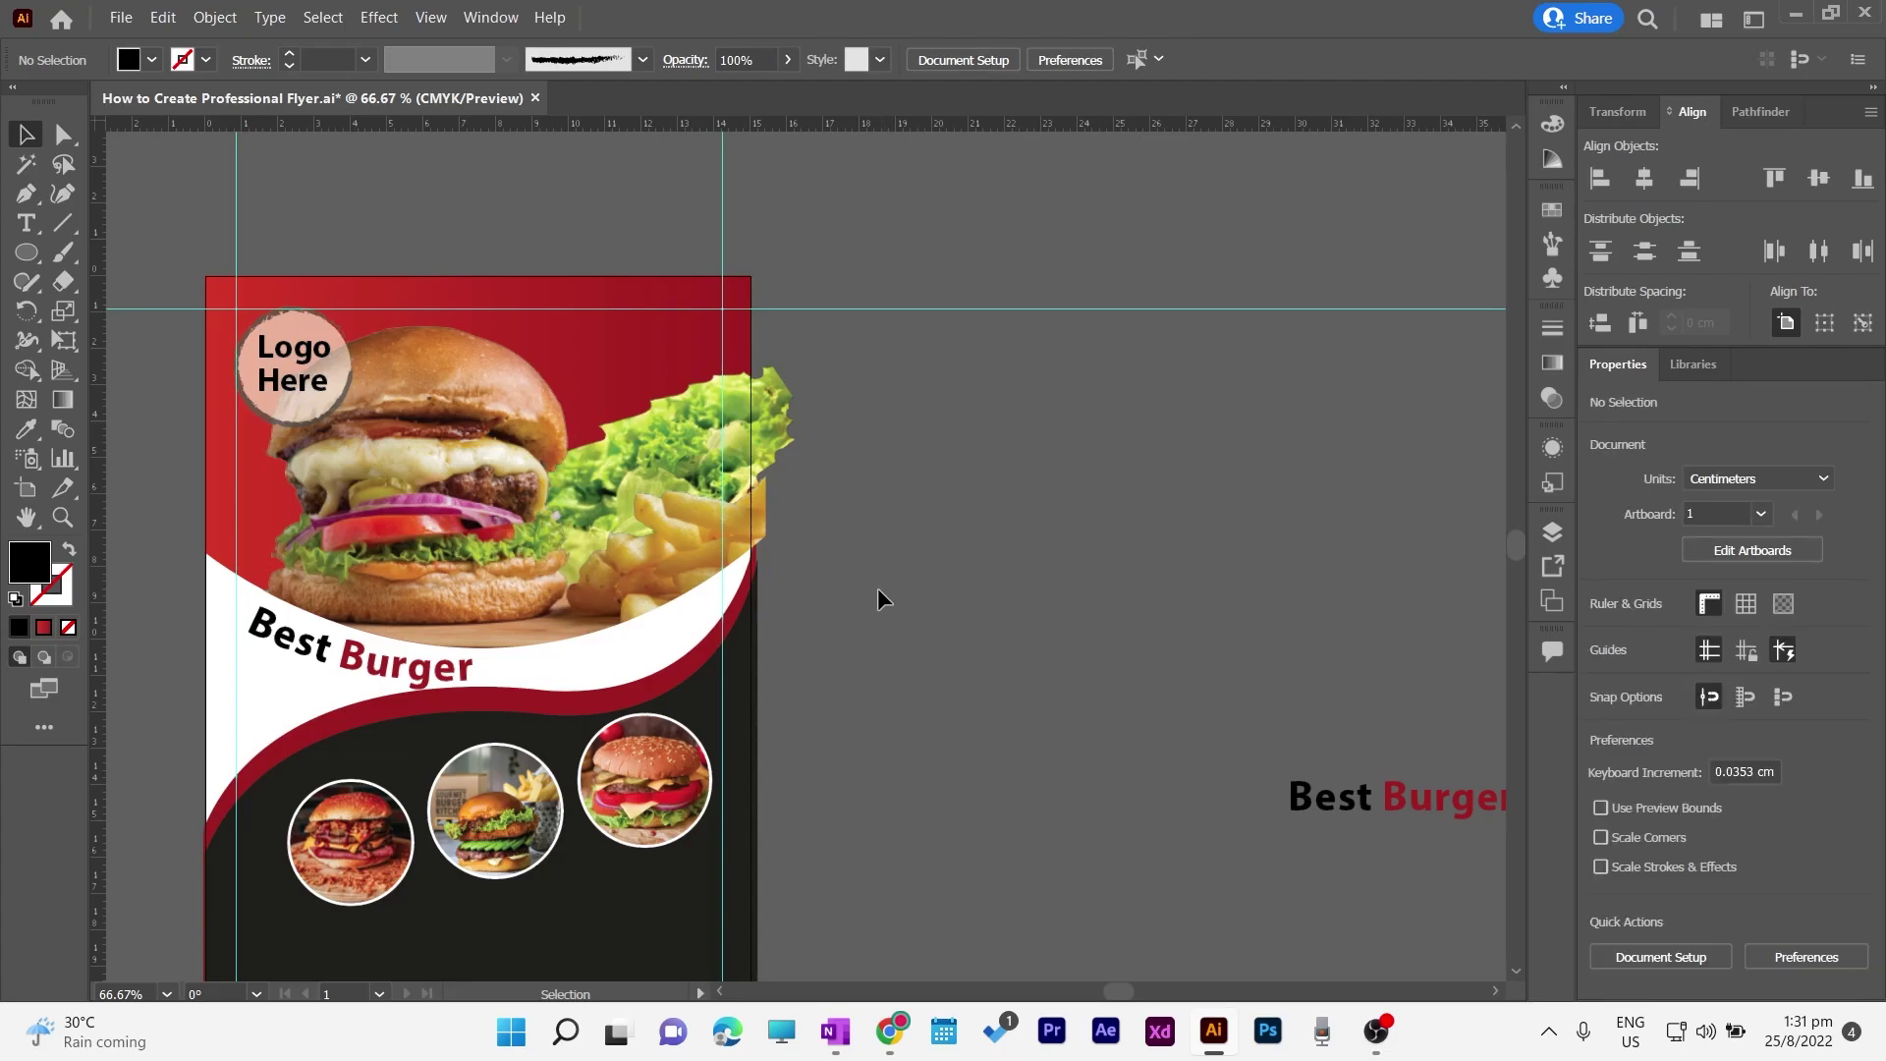
Step: Reset the line spacing of the "Logo Here" text to Auto and reduce it to 27 pt
click(329, 368)
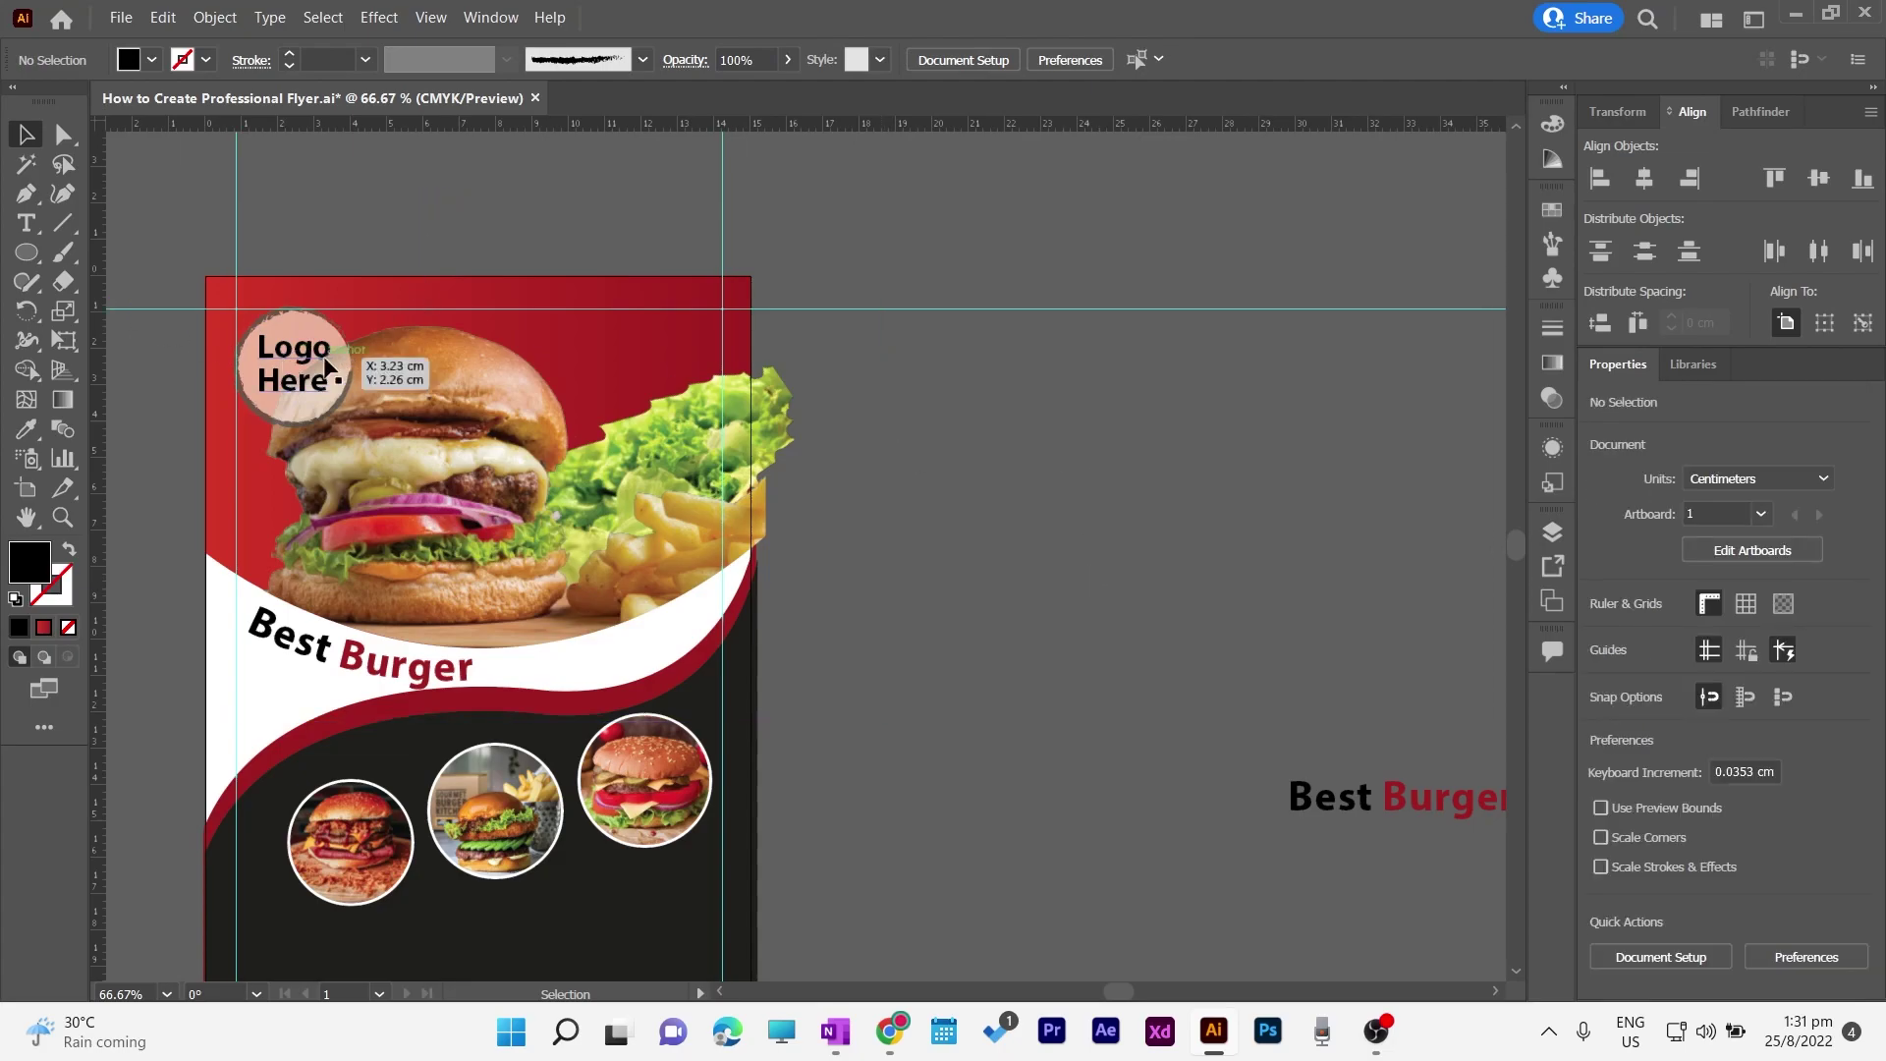
click(1847, 906)
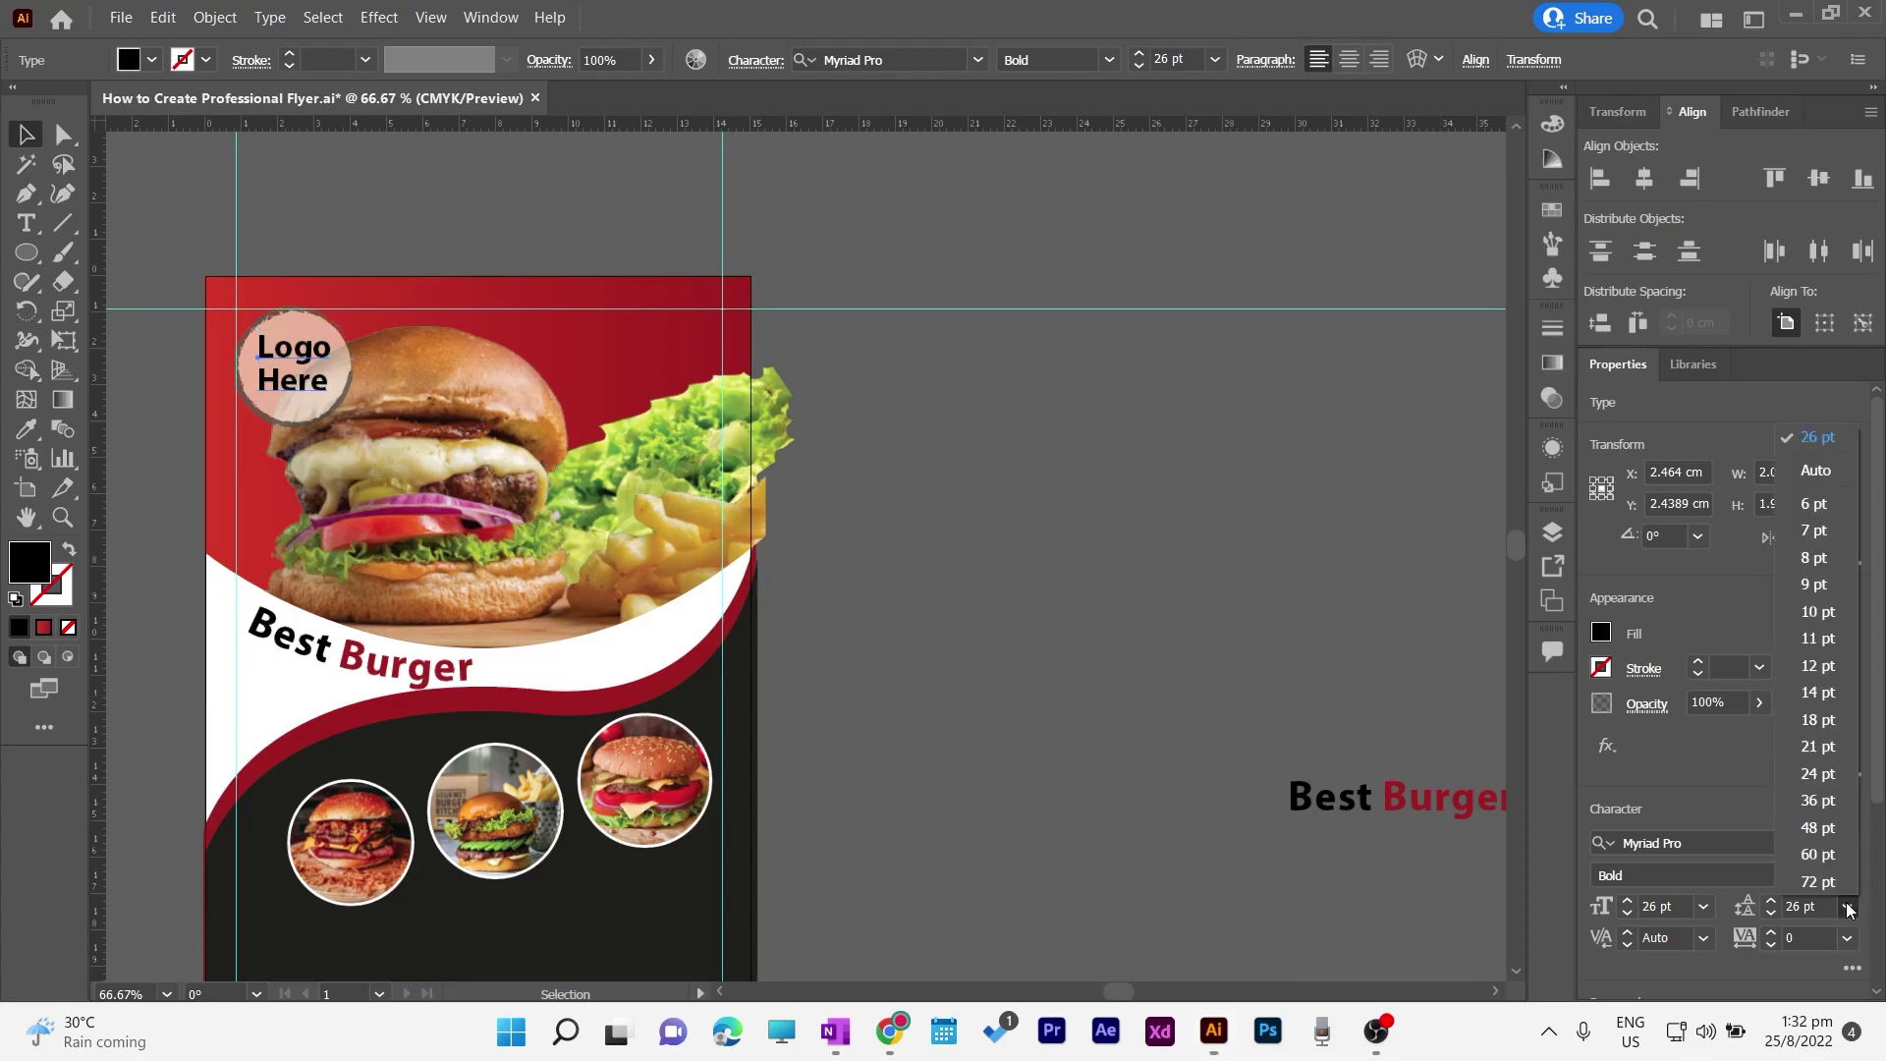
click(1829, 469)
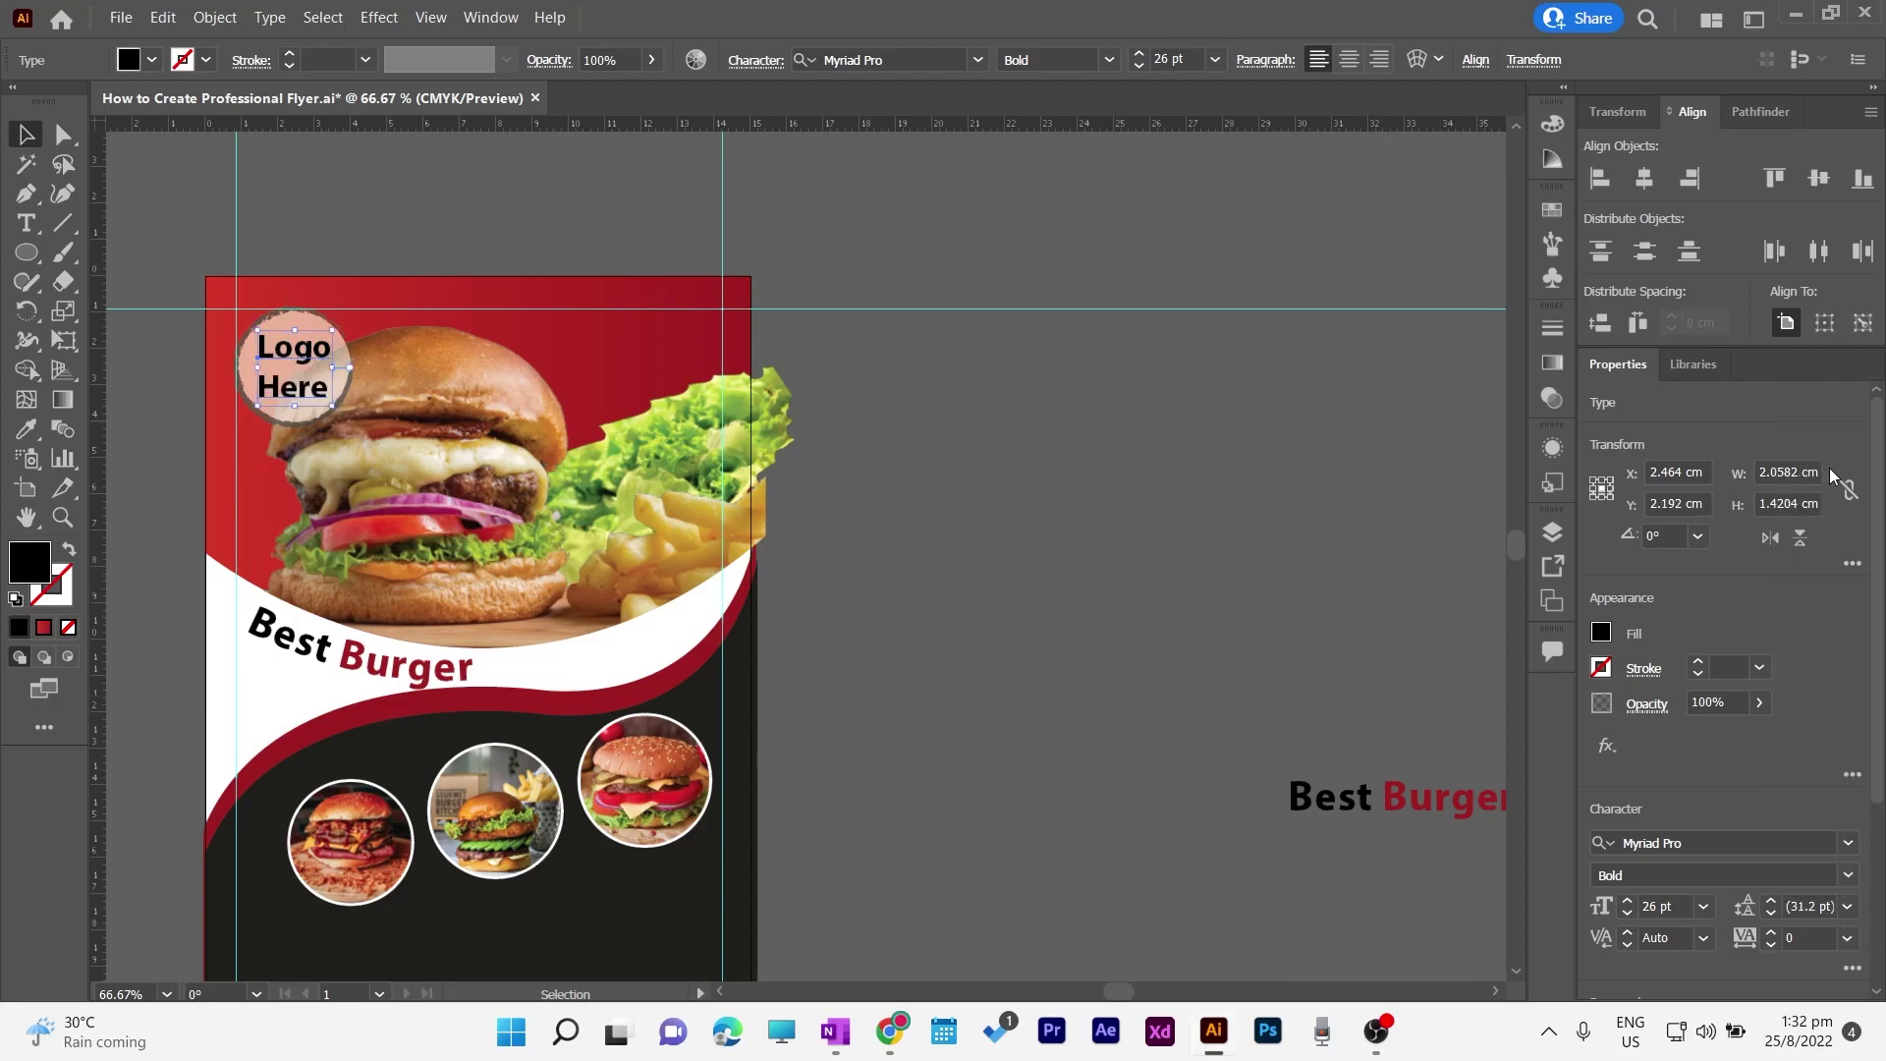
click(874, 464)
click(303, 378)
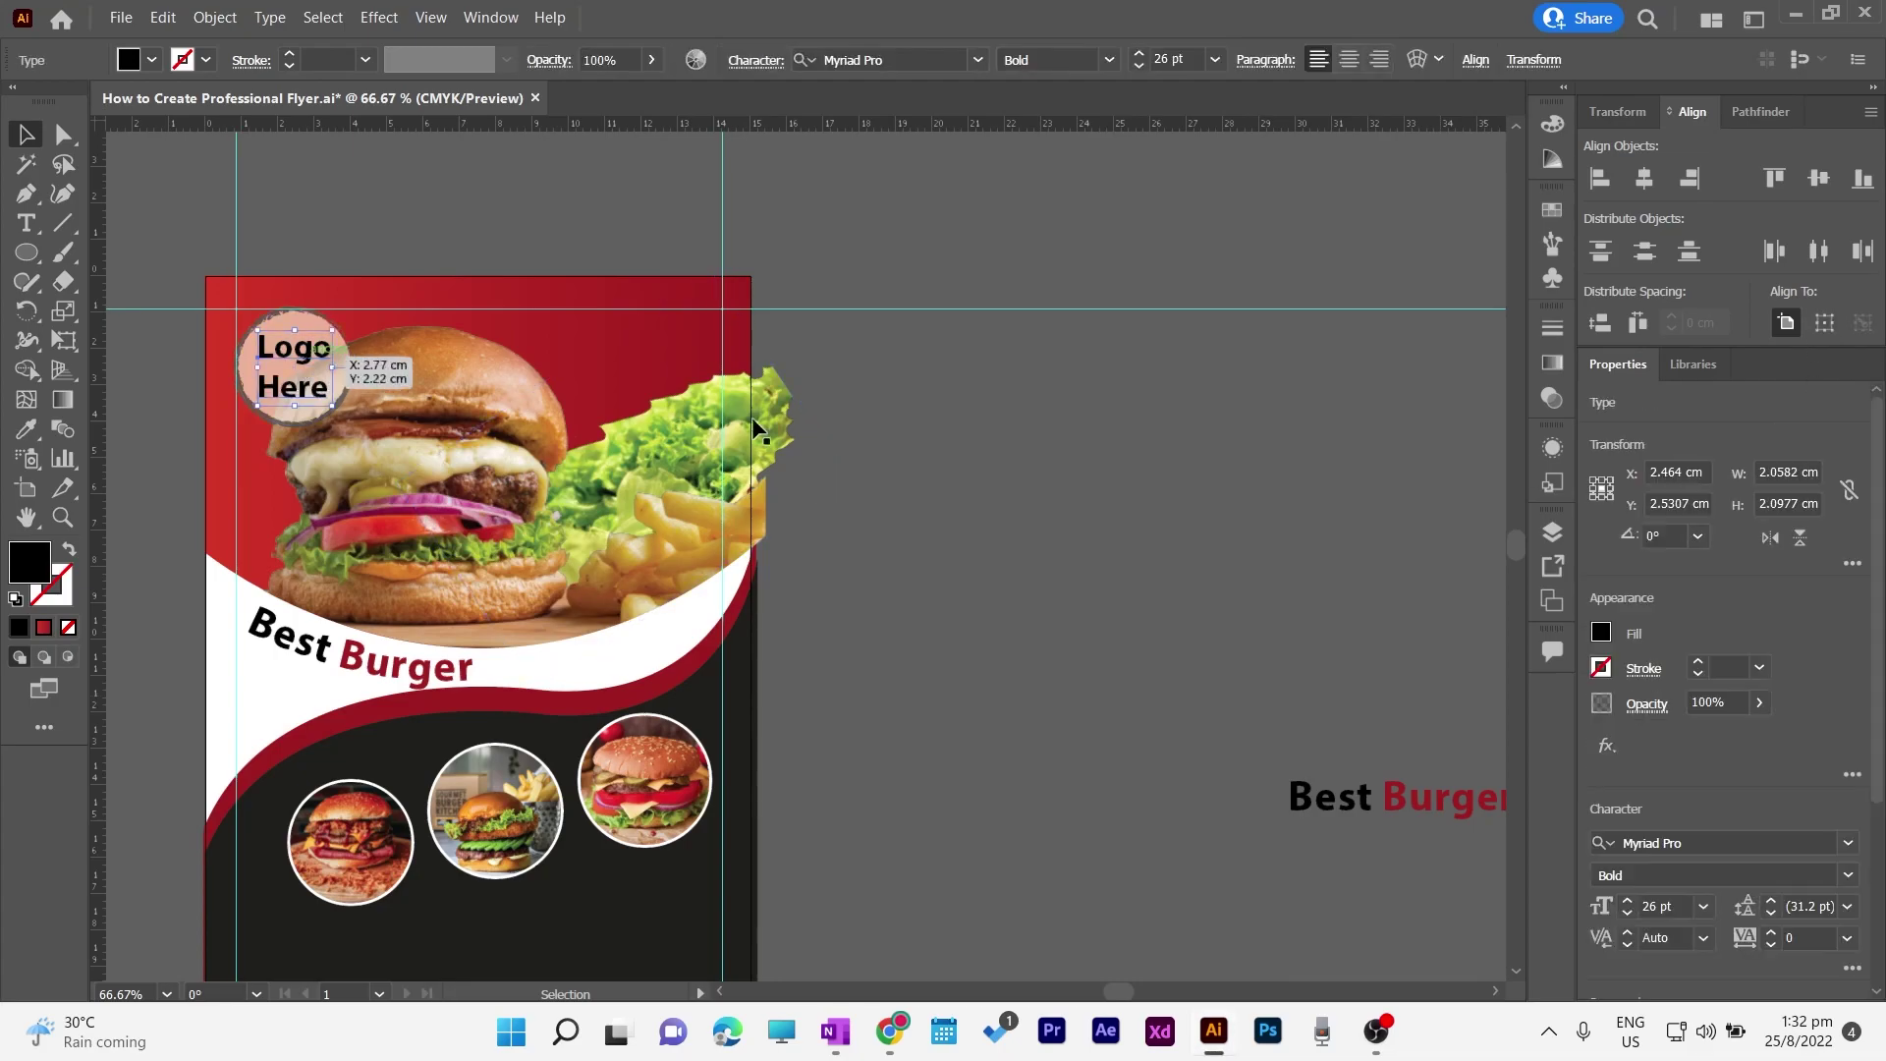
click(1776, 911)
click(1776, 911)
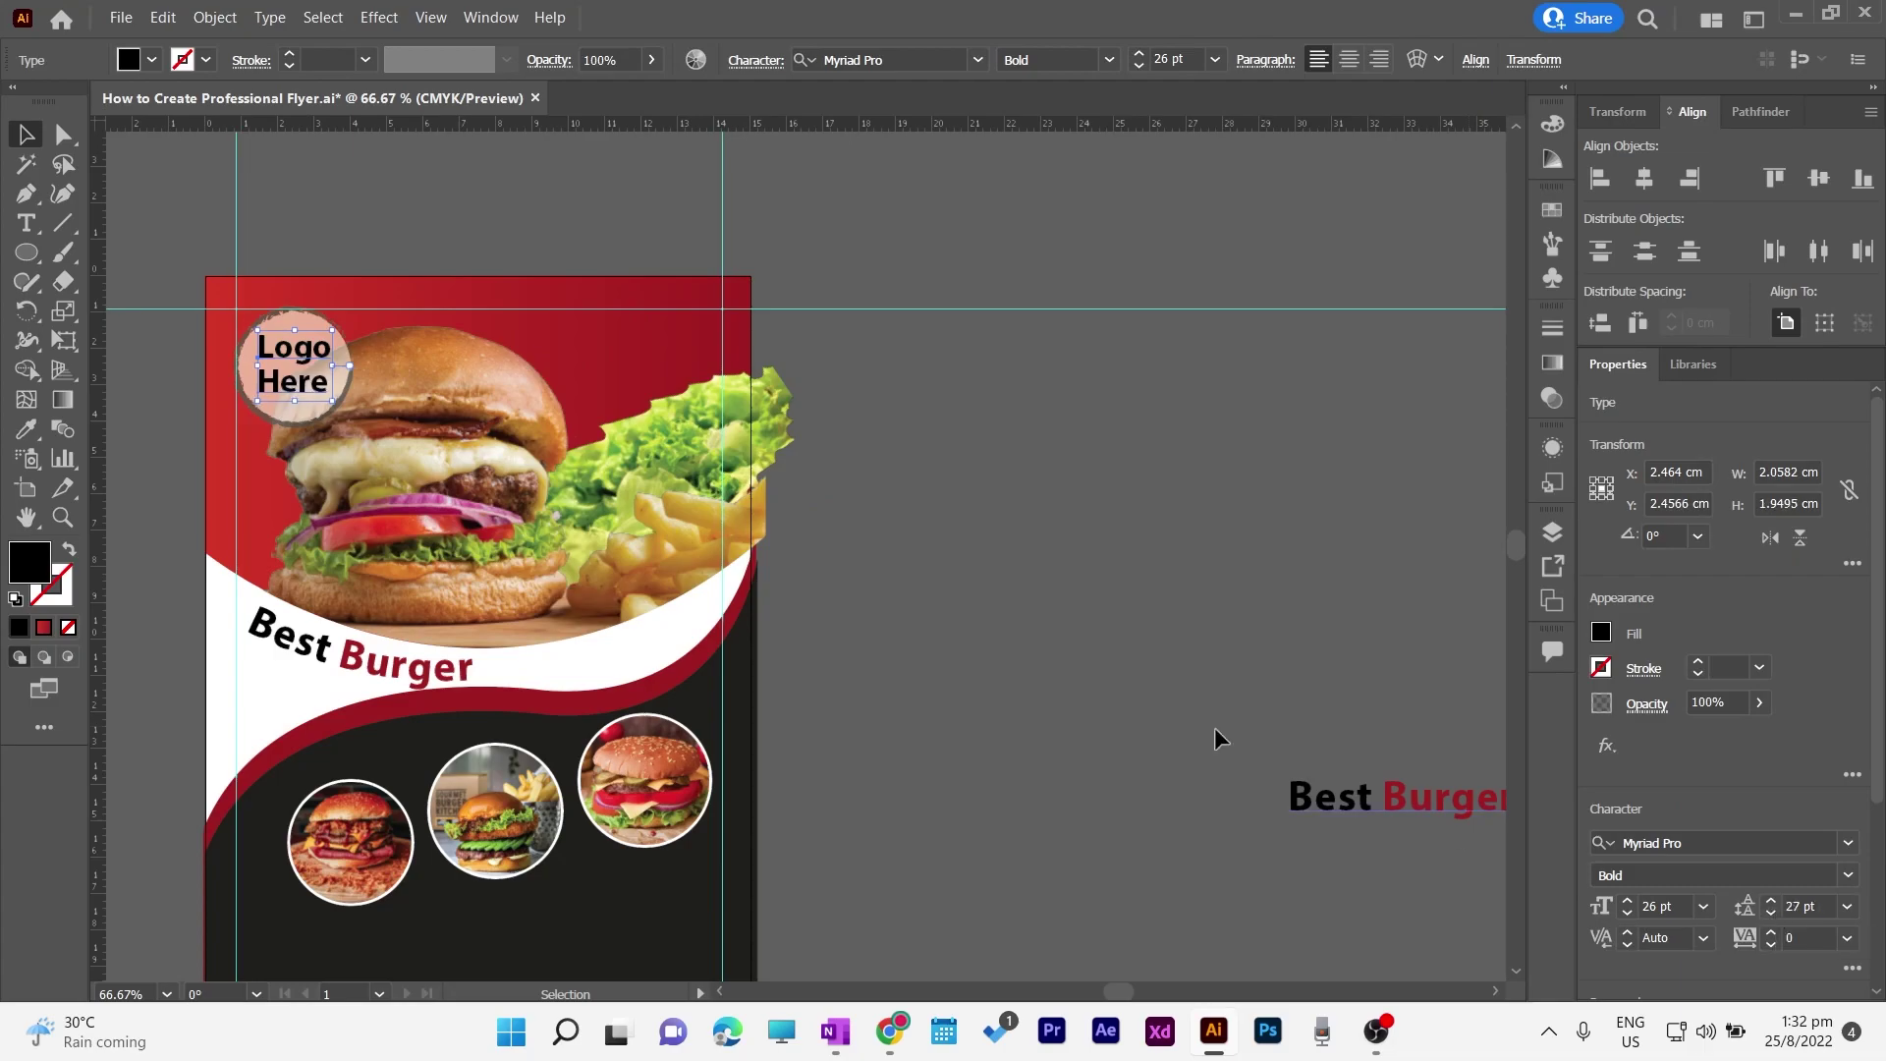
click(1039, 607)
click(279, 365)
click(1009, 499)
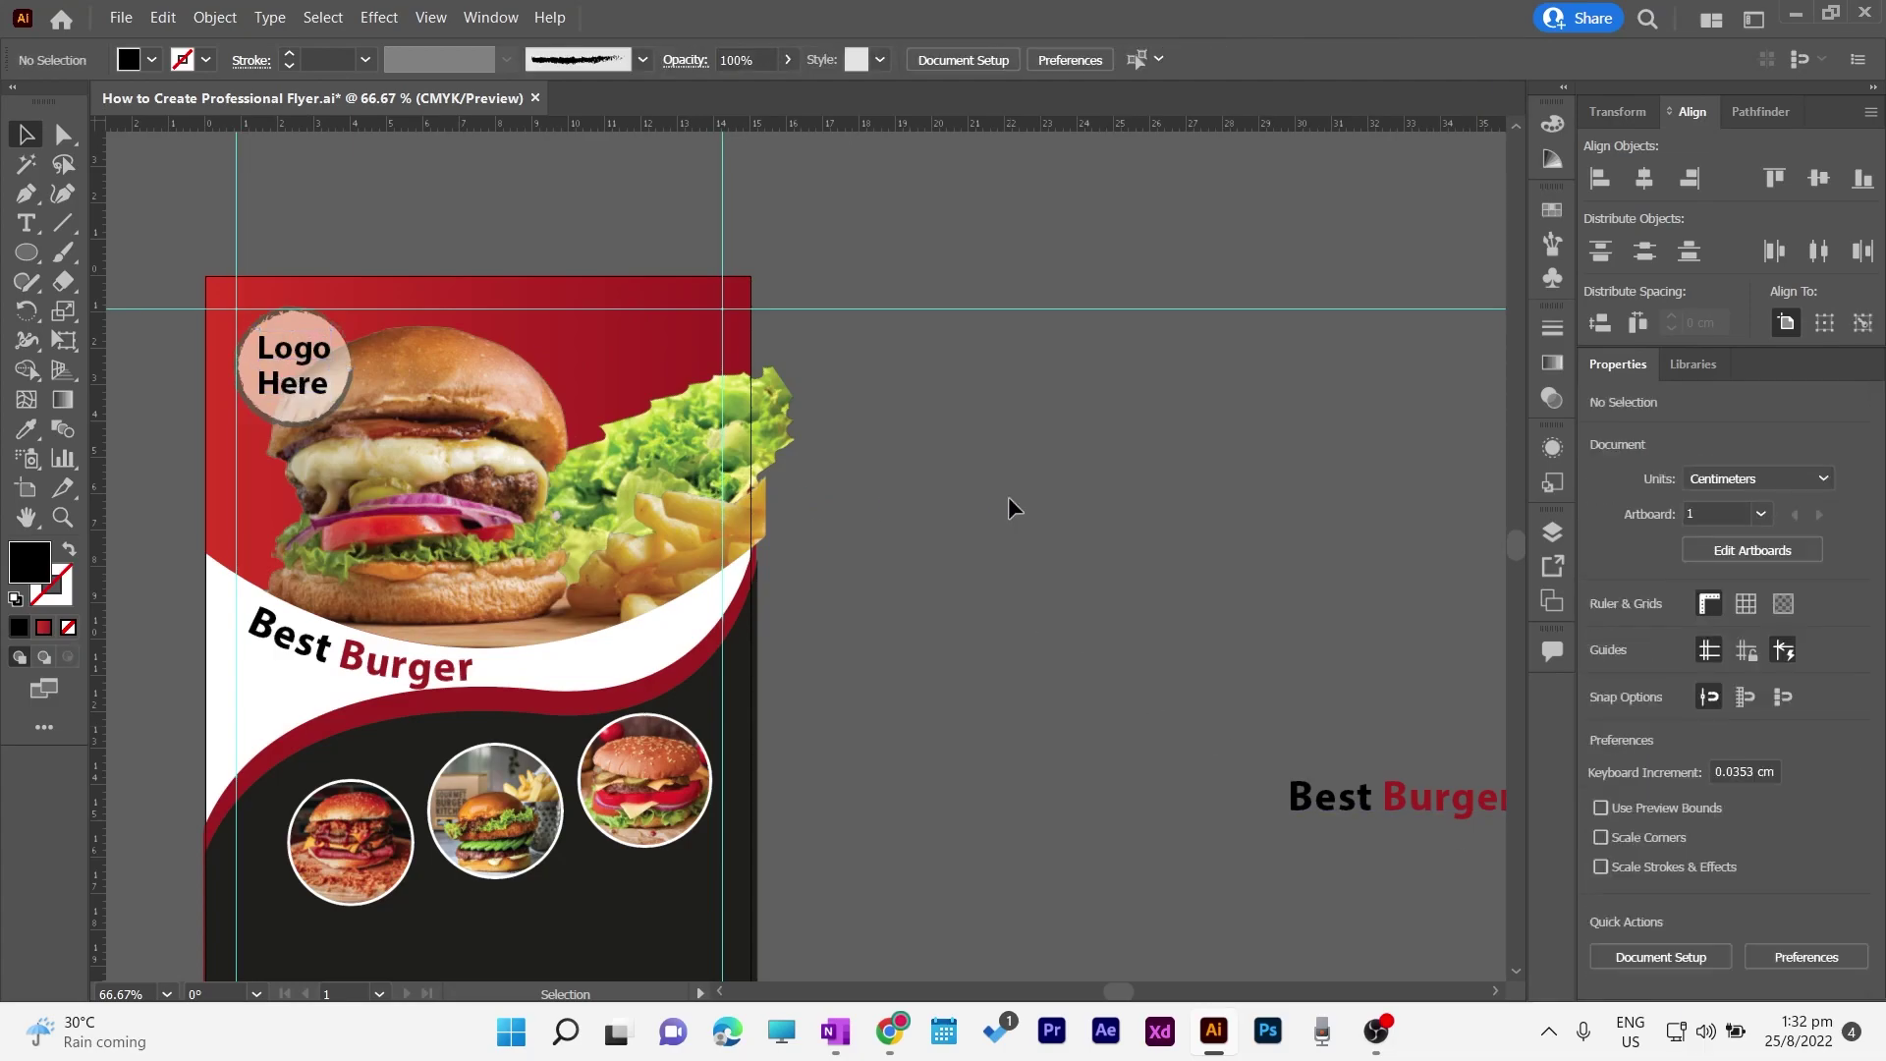
Step: Add the red Impact heading "Big Fat Burger" below the circular burger photos, ending at the vertical margin guide
scroll(1008, 497, down, 4)
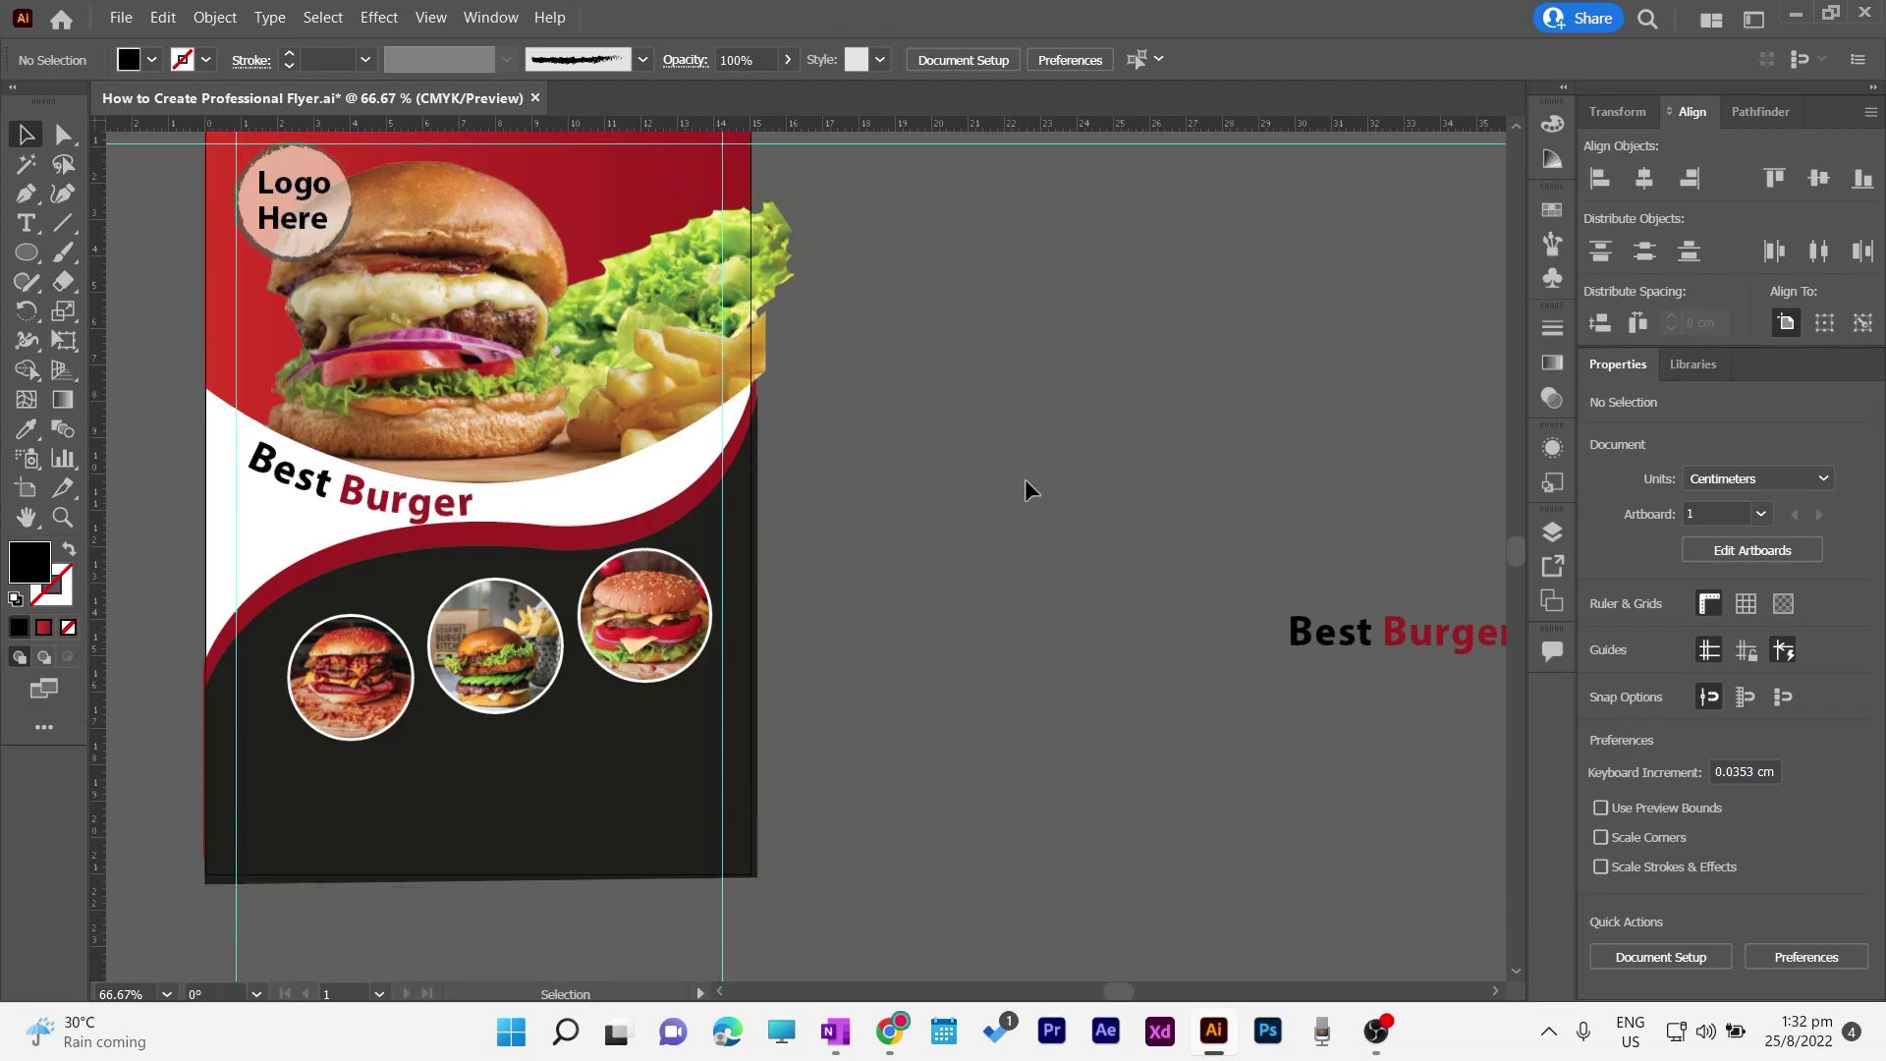
scroll(300, 865, down, 1)
click(334, 677)
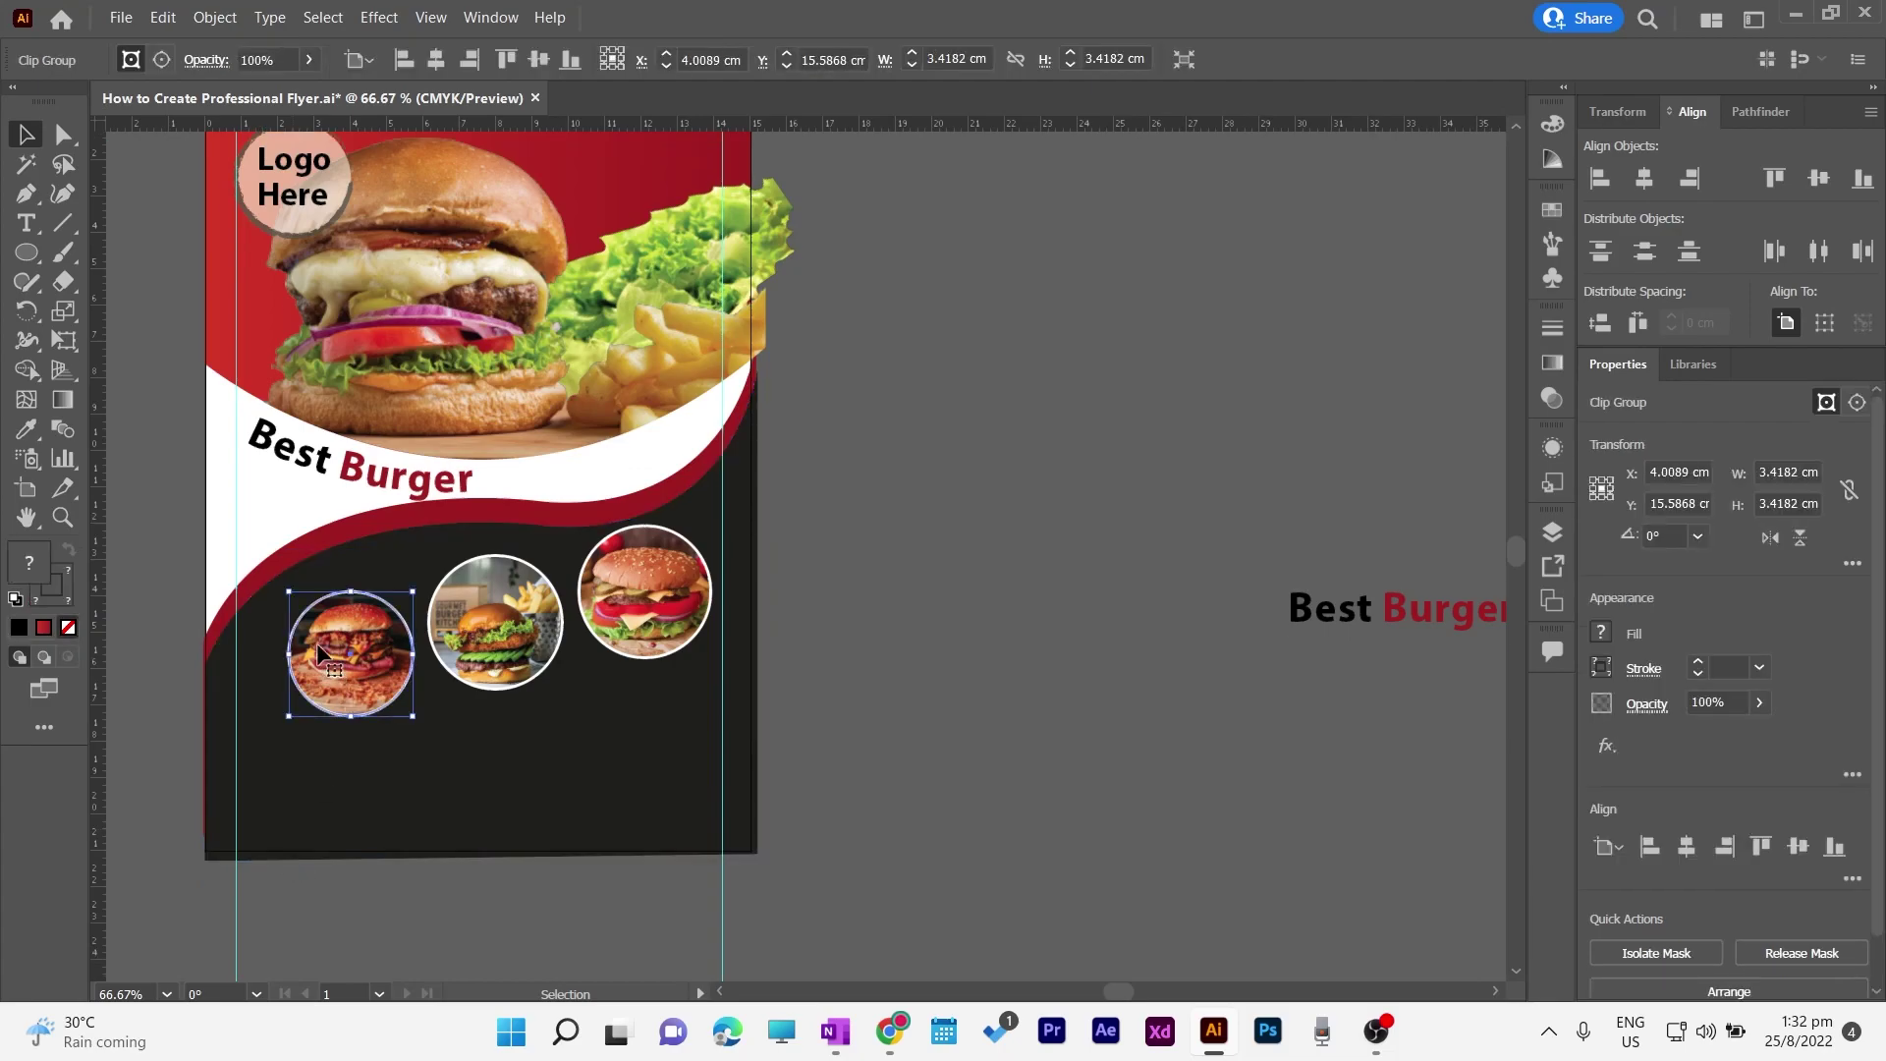
click(1098, 635)
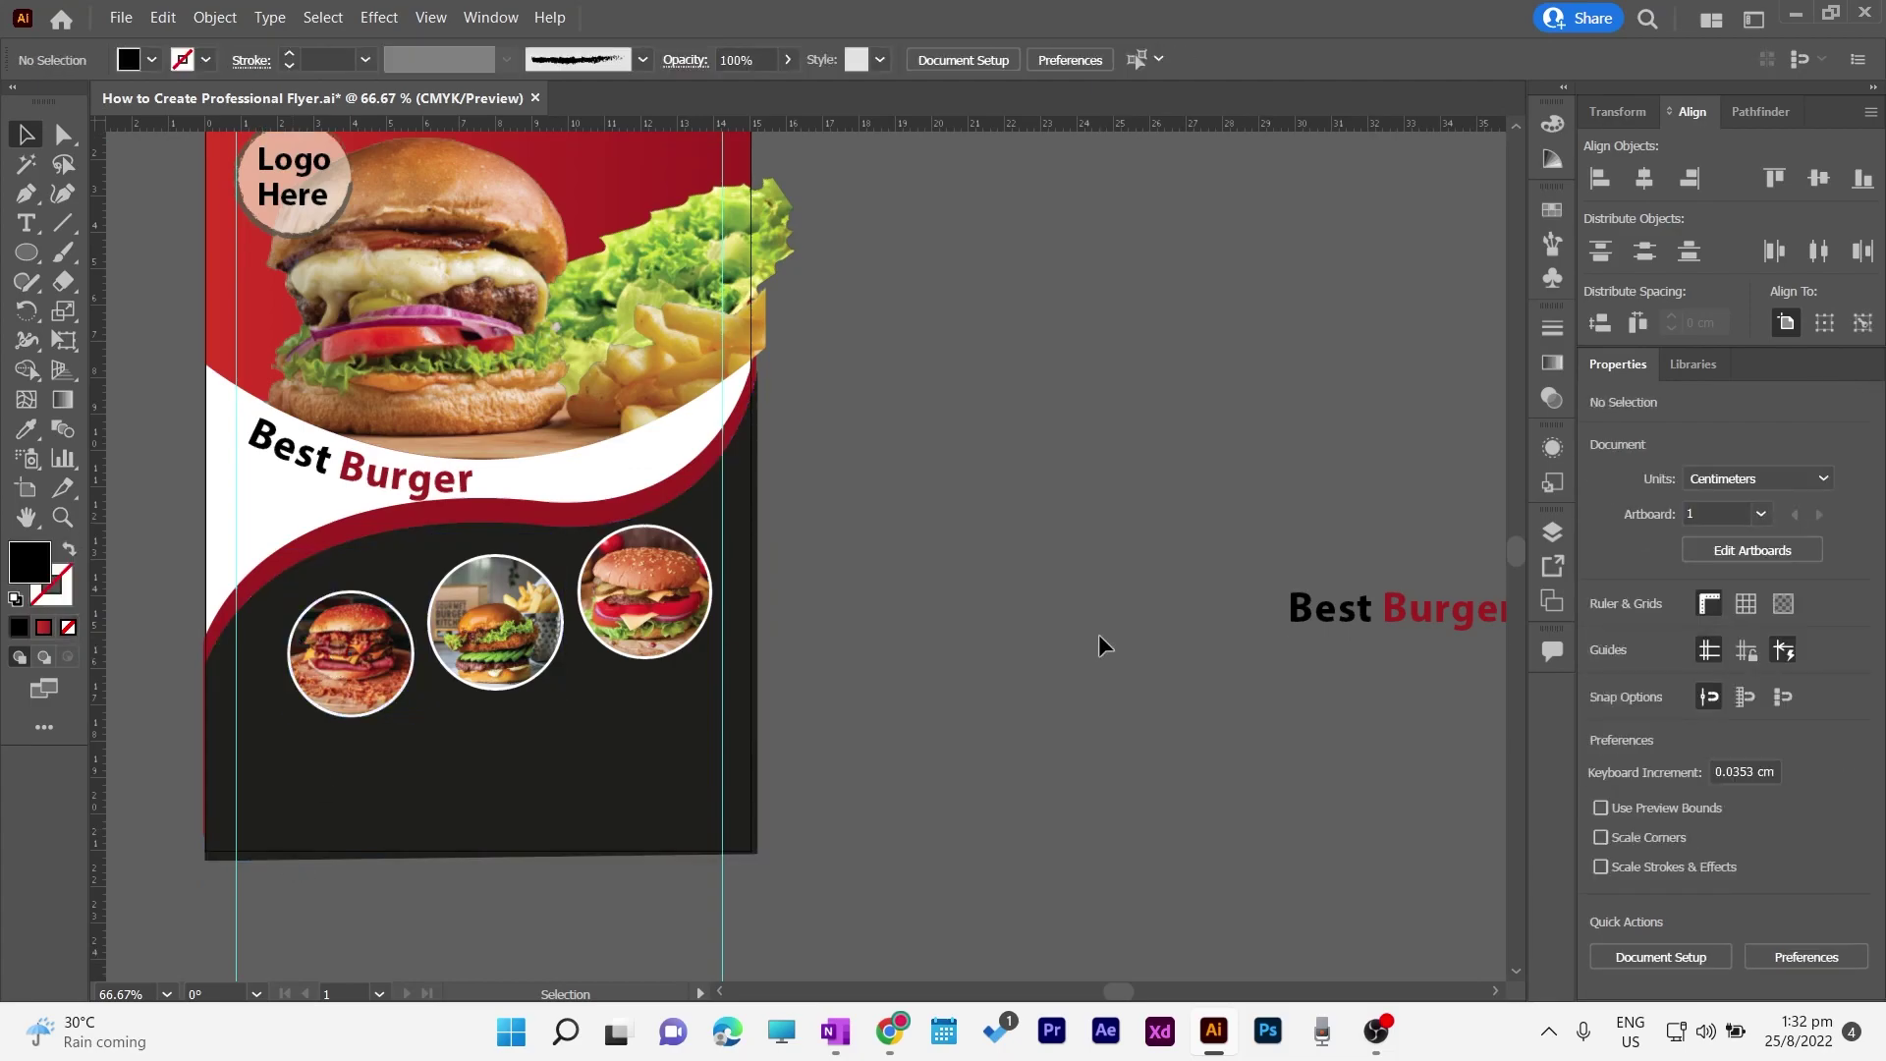
click(27, 223)
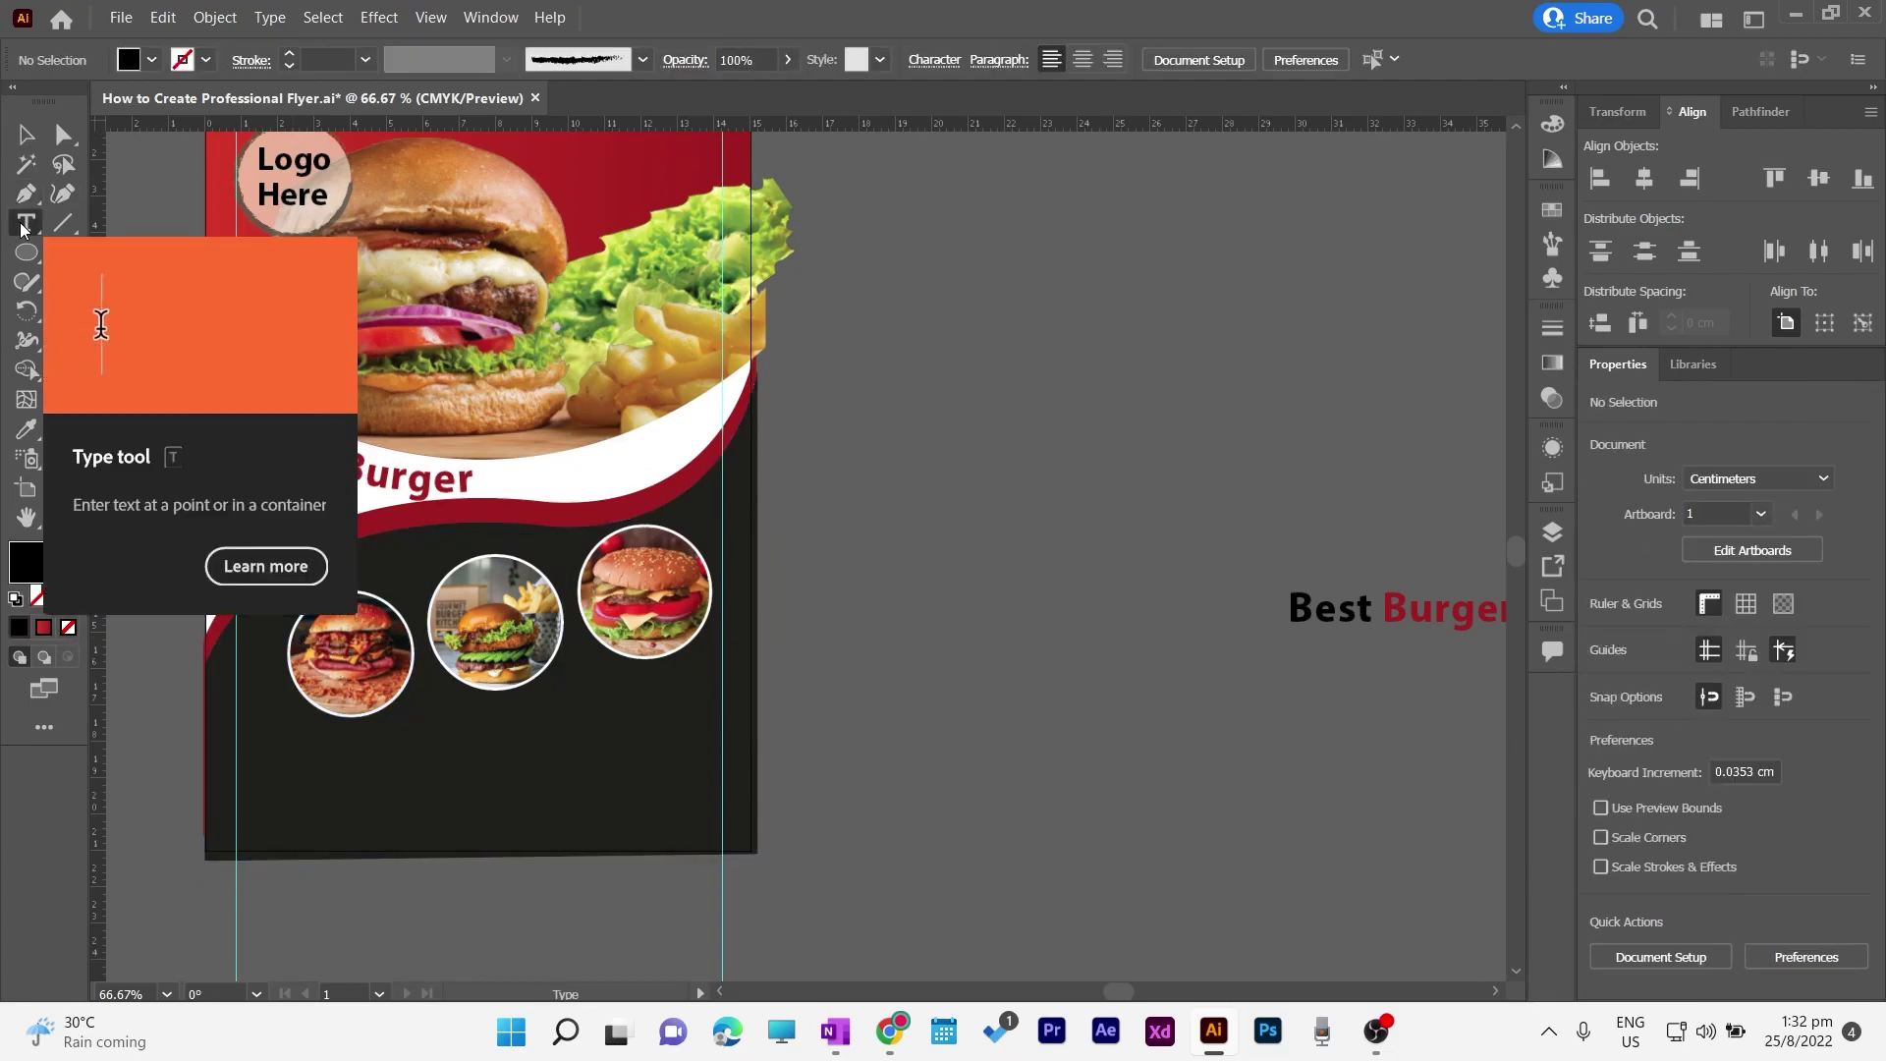
click(458, 736)
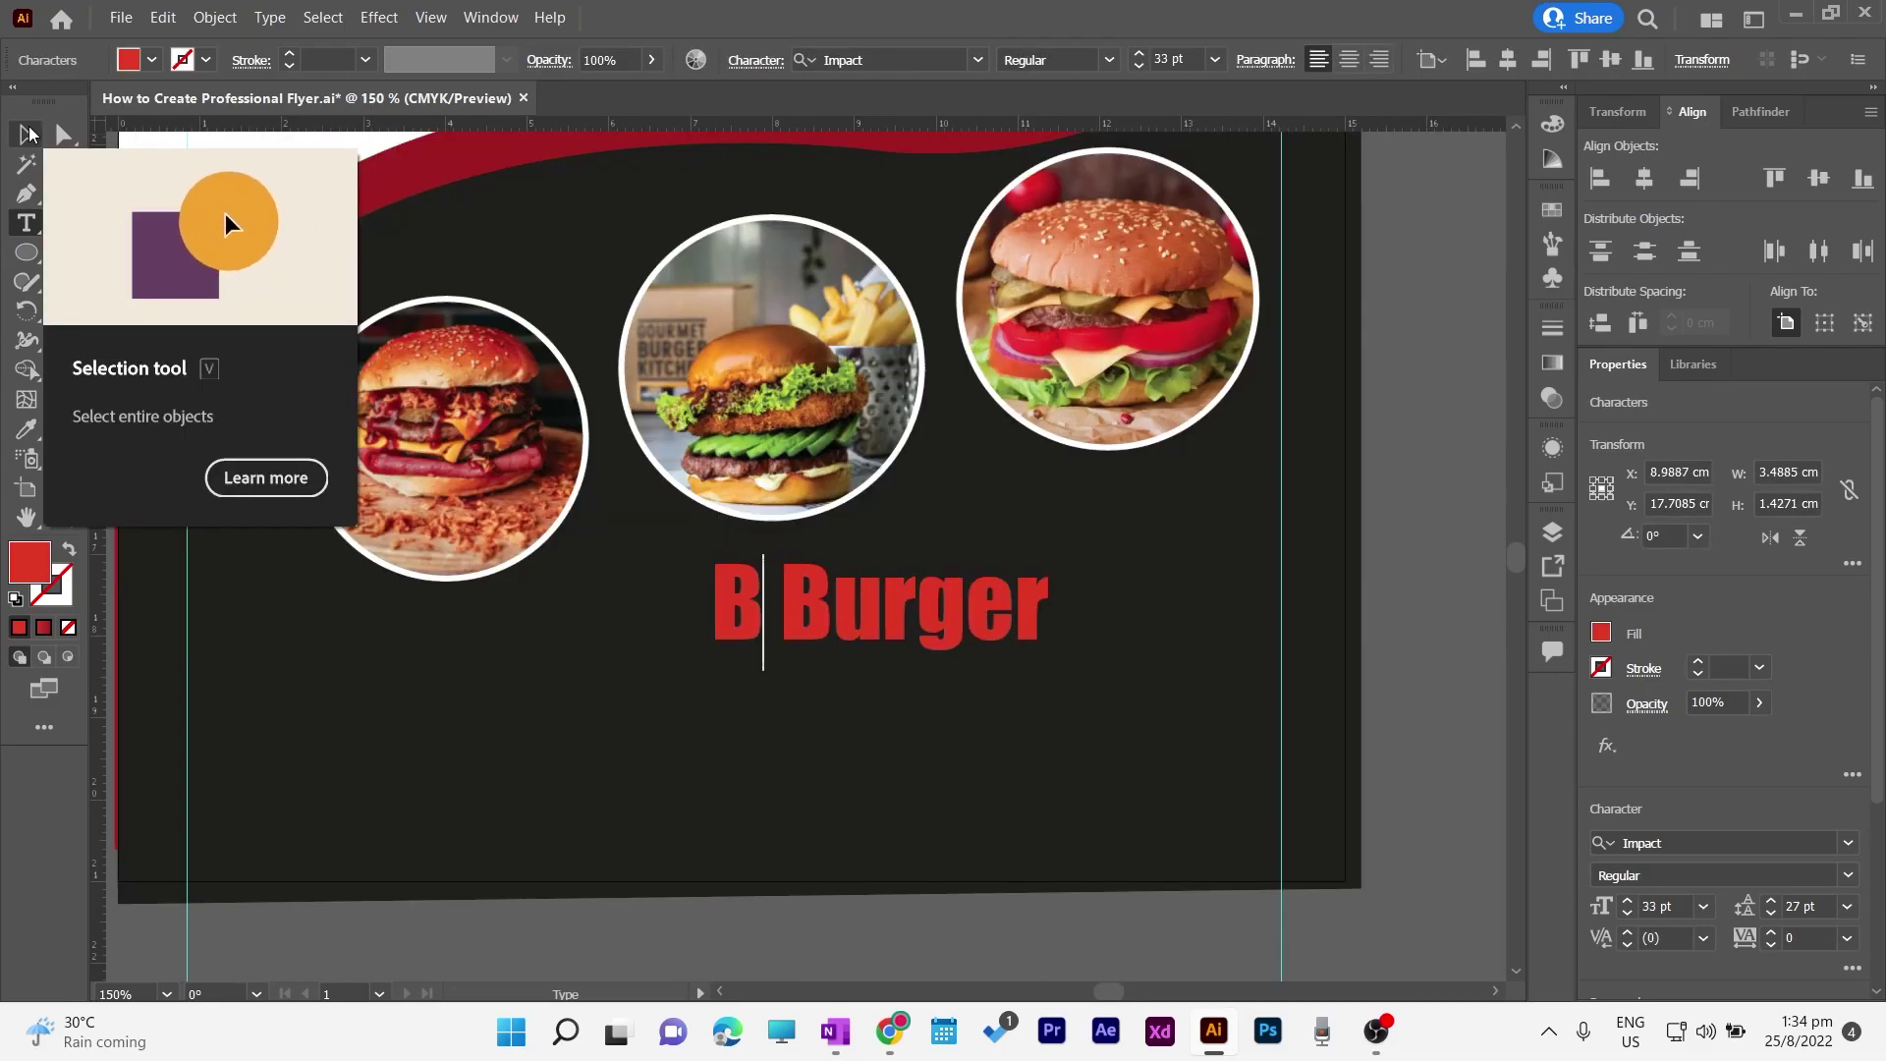
text(ig Fat)
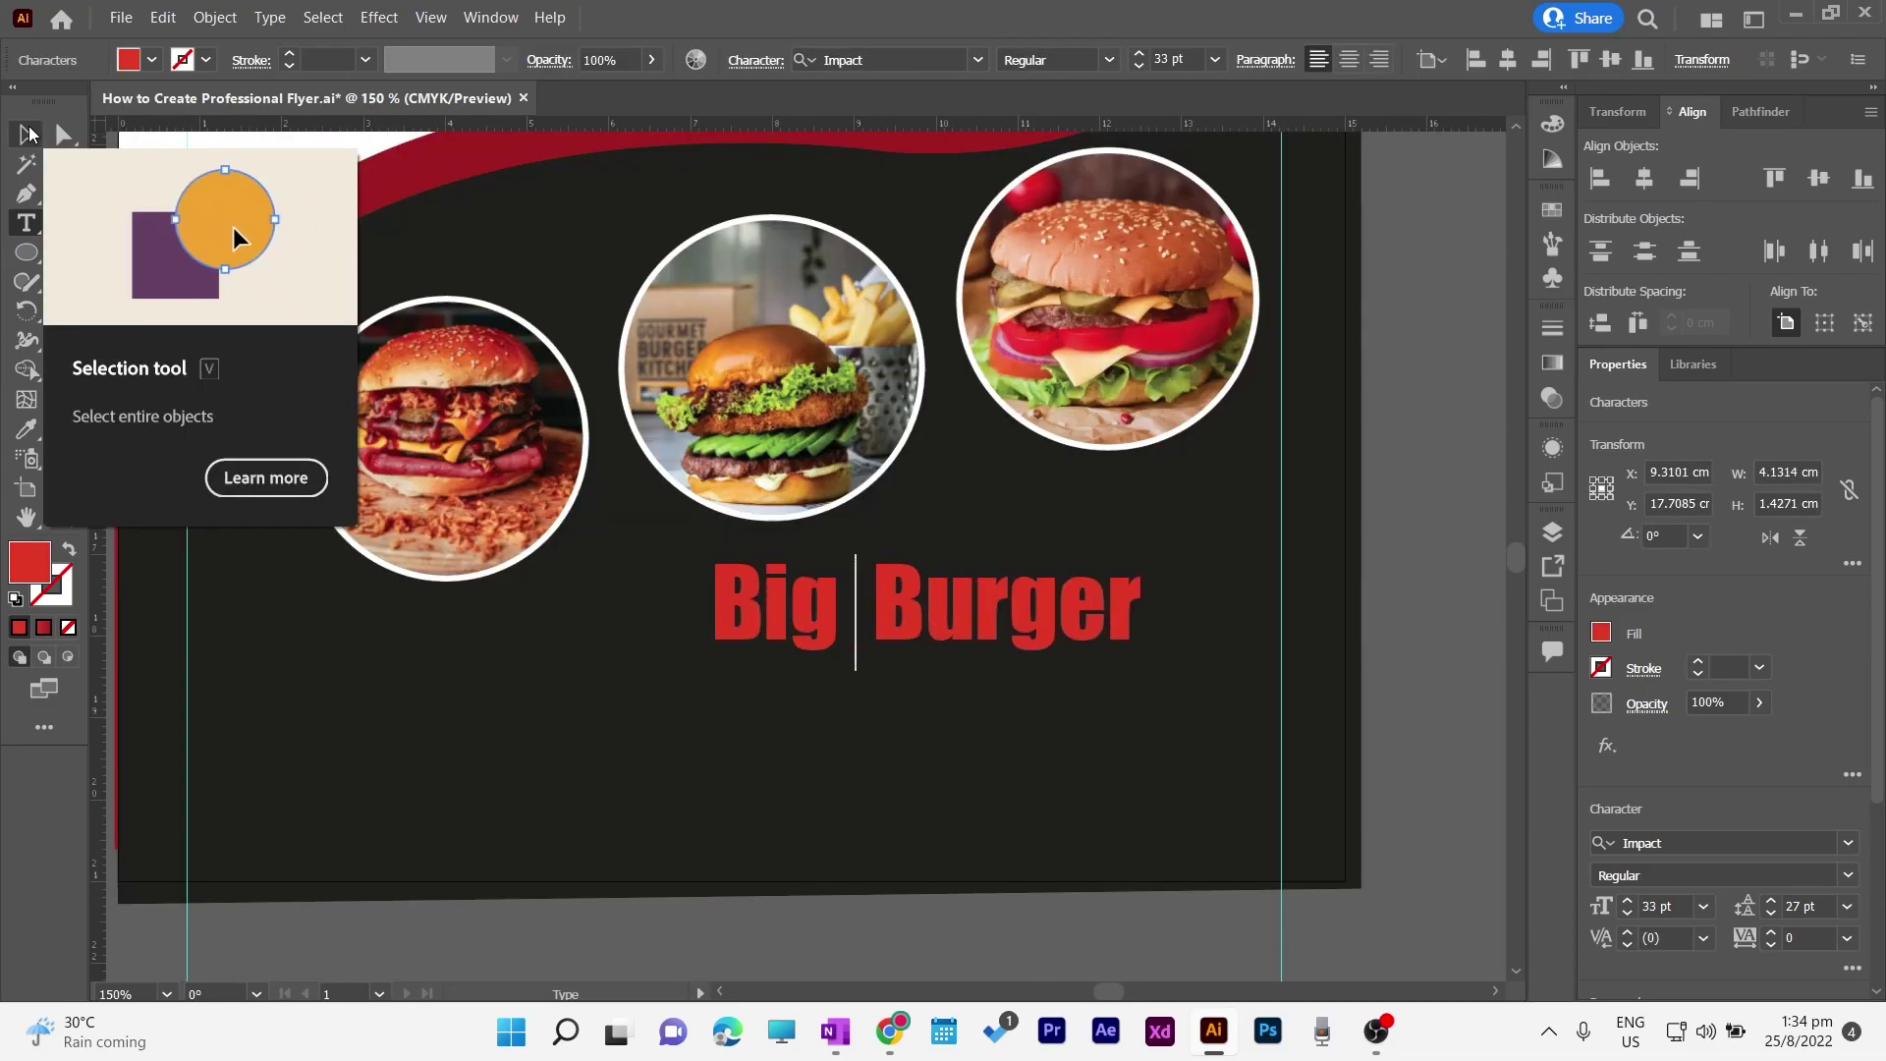
click(28, 133)
drag(1125, 623, 1143, 610)
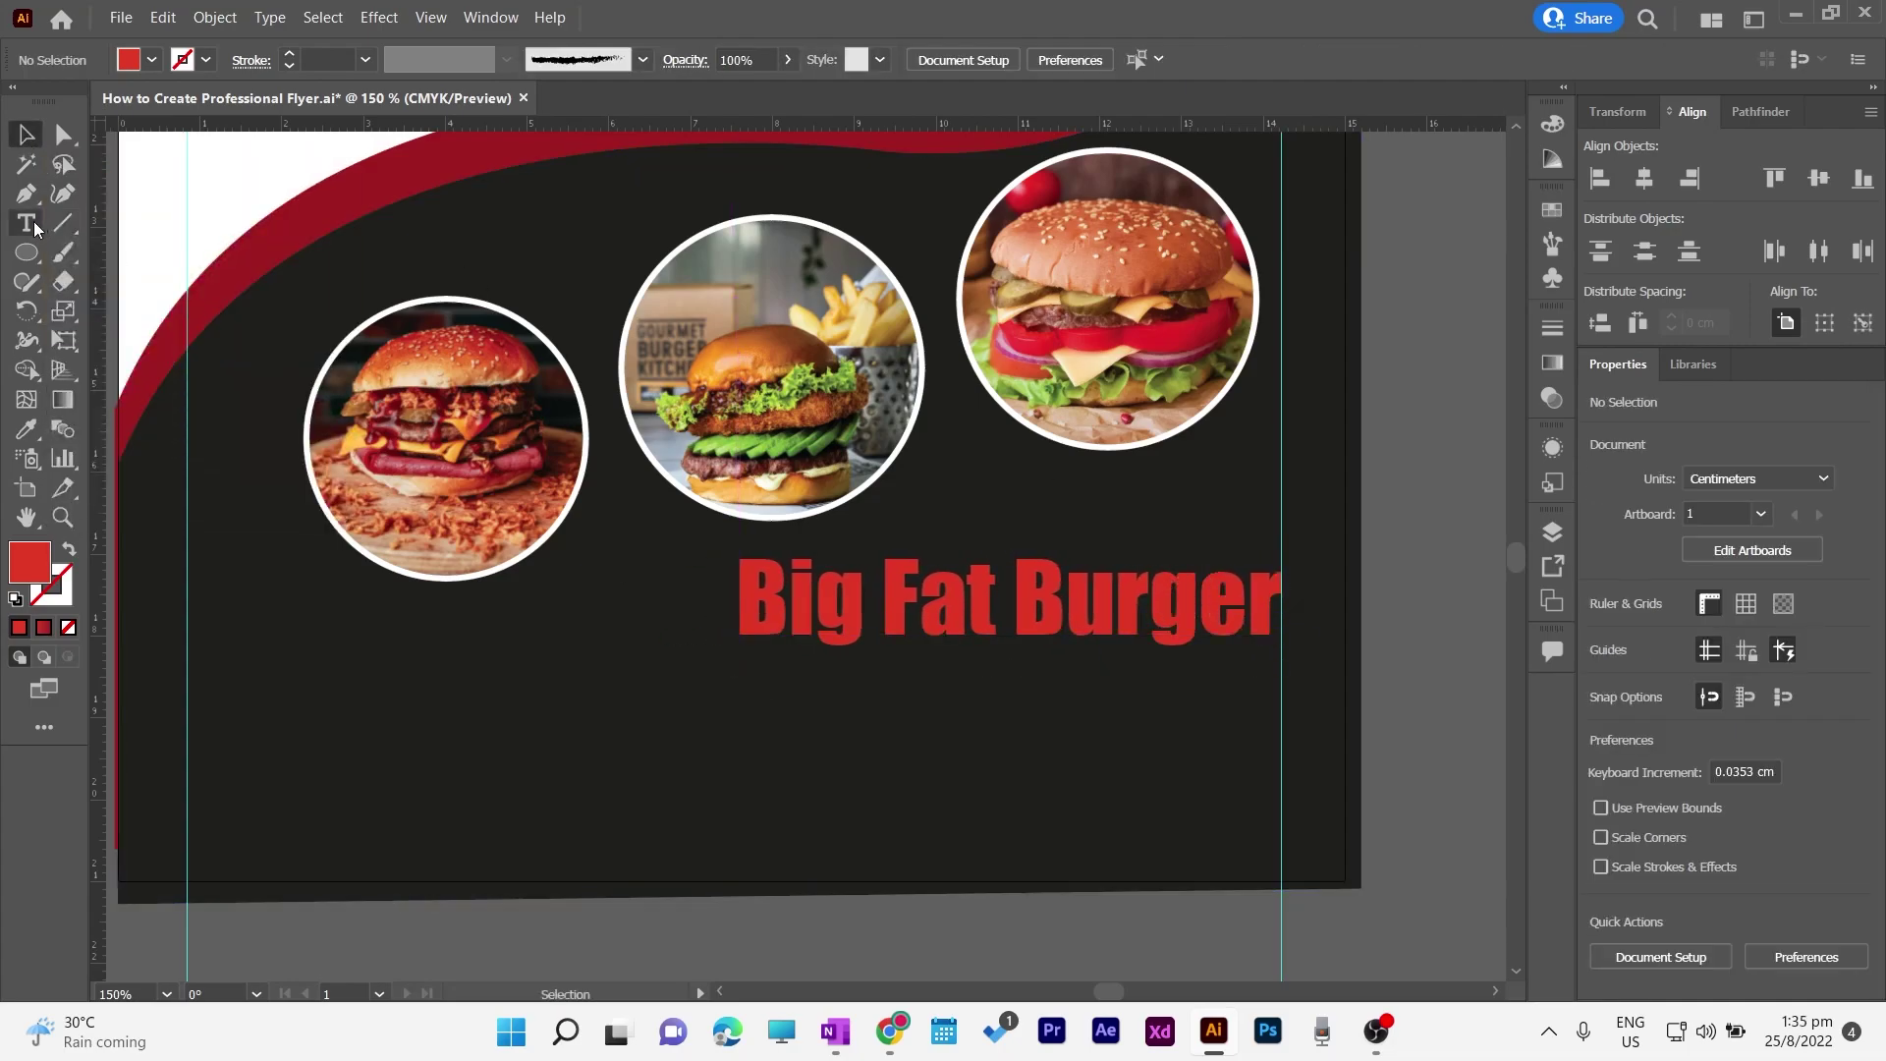
Step: Paste the lorem ipsum text as a new line beneath the "Big Fat Burger" heading and fill it white
click(26, 223)
click(757, 668)
key(ctrl+v)
click(27, 135)
drag(1104, 640, 986, 696)
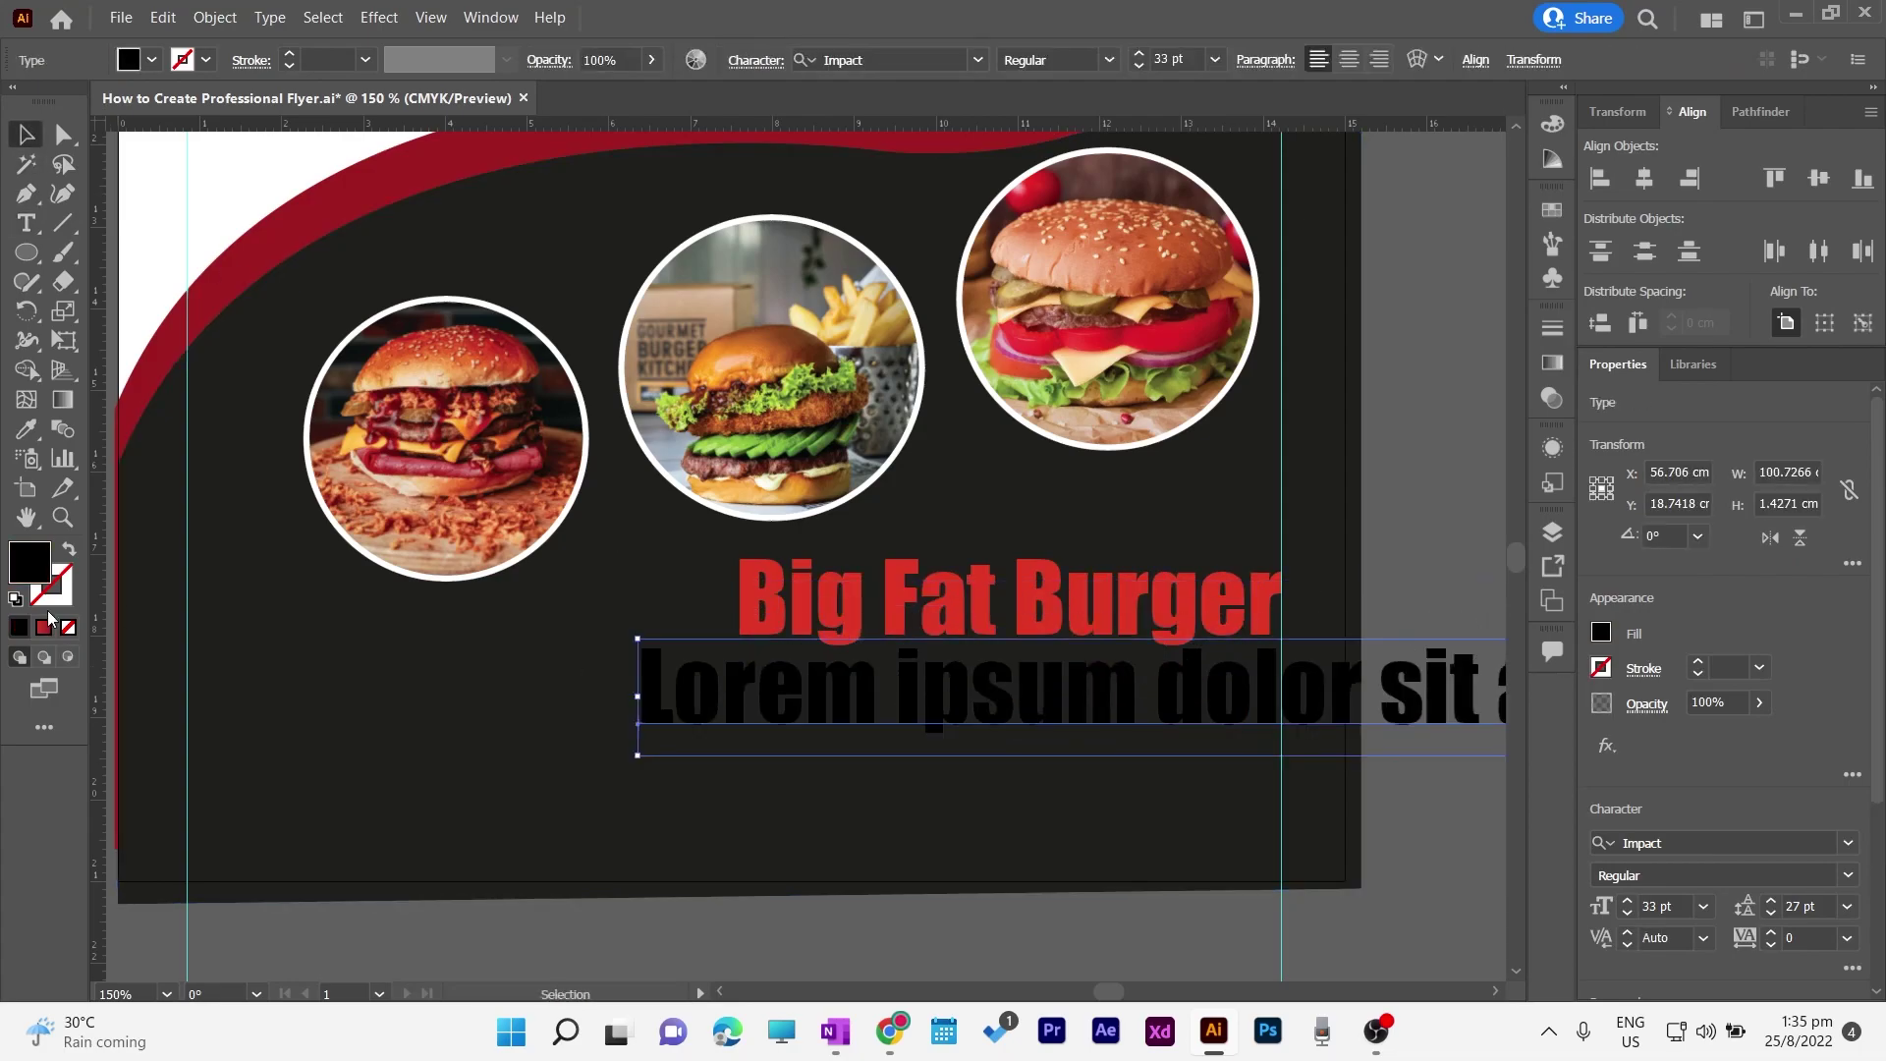
click(69, 548)
click(15, 598)
click(61, 587)
click(68, 627)
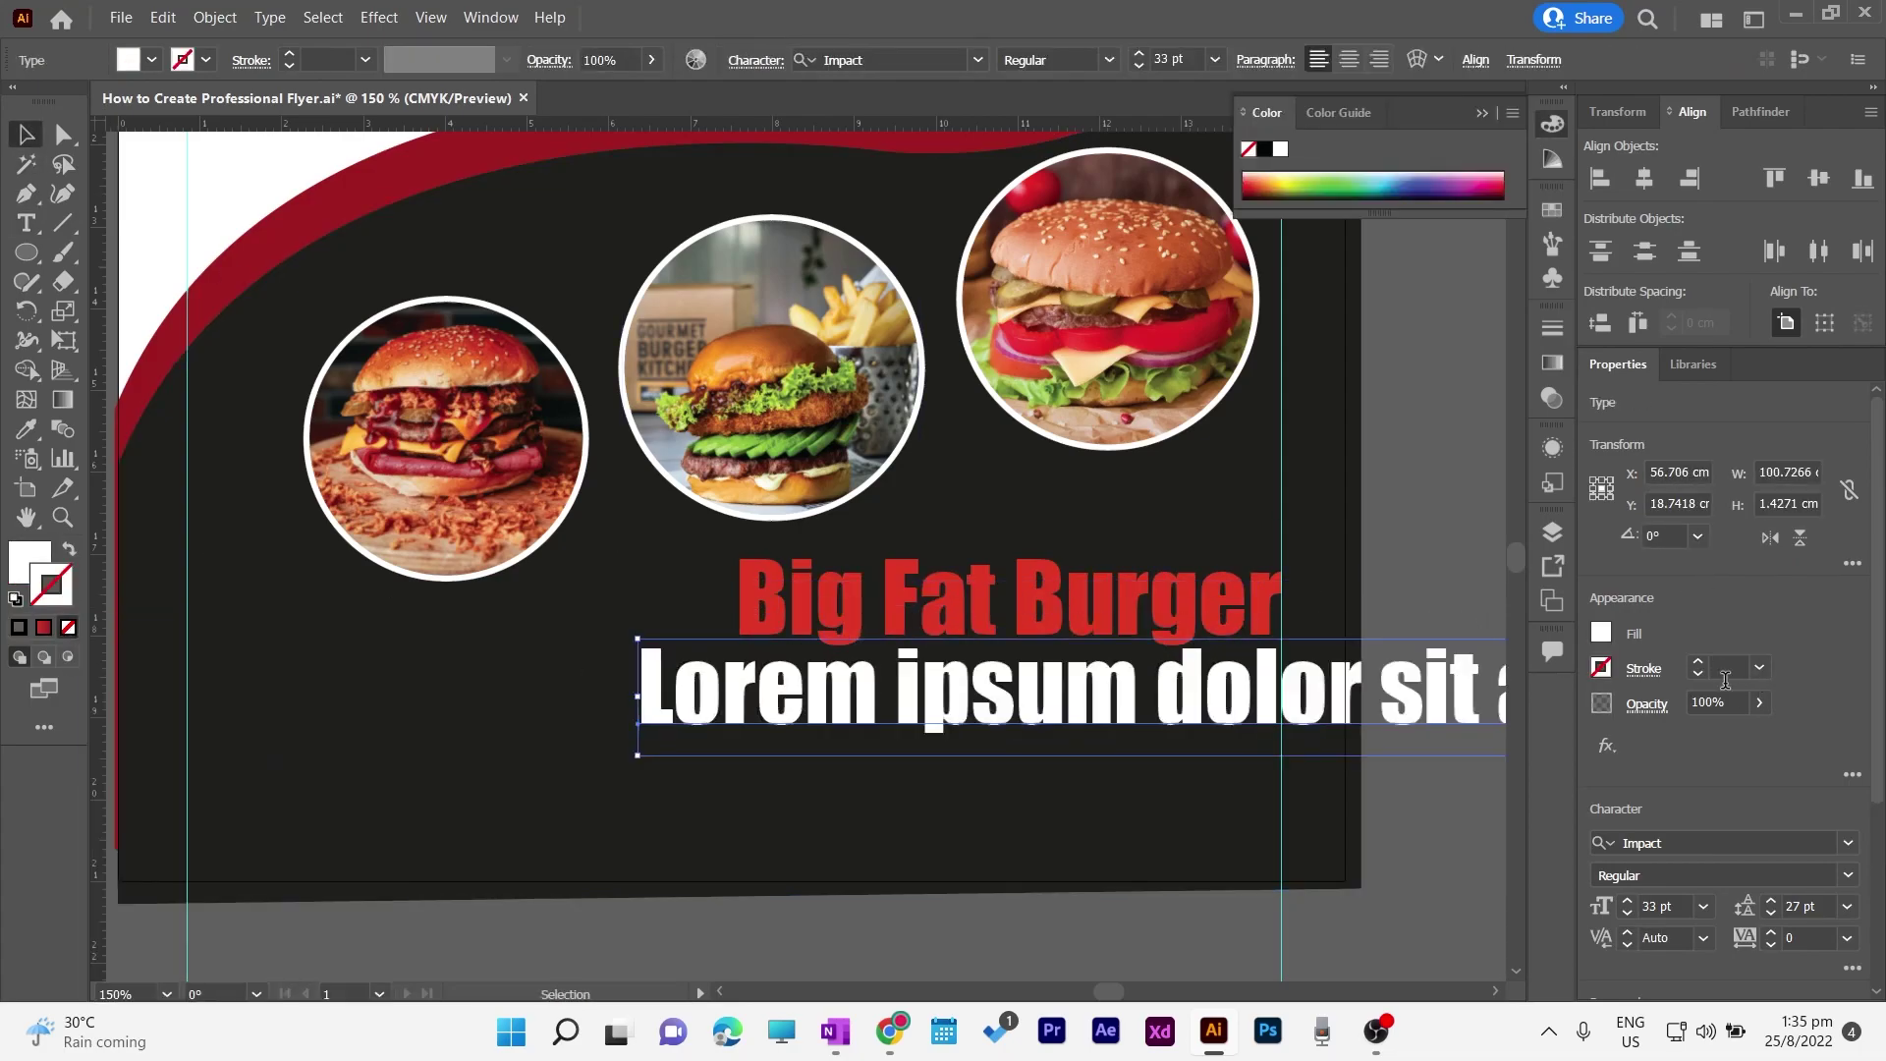
Step: Set the lorem ipsum text to Myriad Pro at 9 pt and line its start up with the heading
click(875, 60)
click(884, 220)
click(1215, 60)
click(1253, 255)
drag(980, 714, 1082, 675)
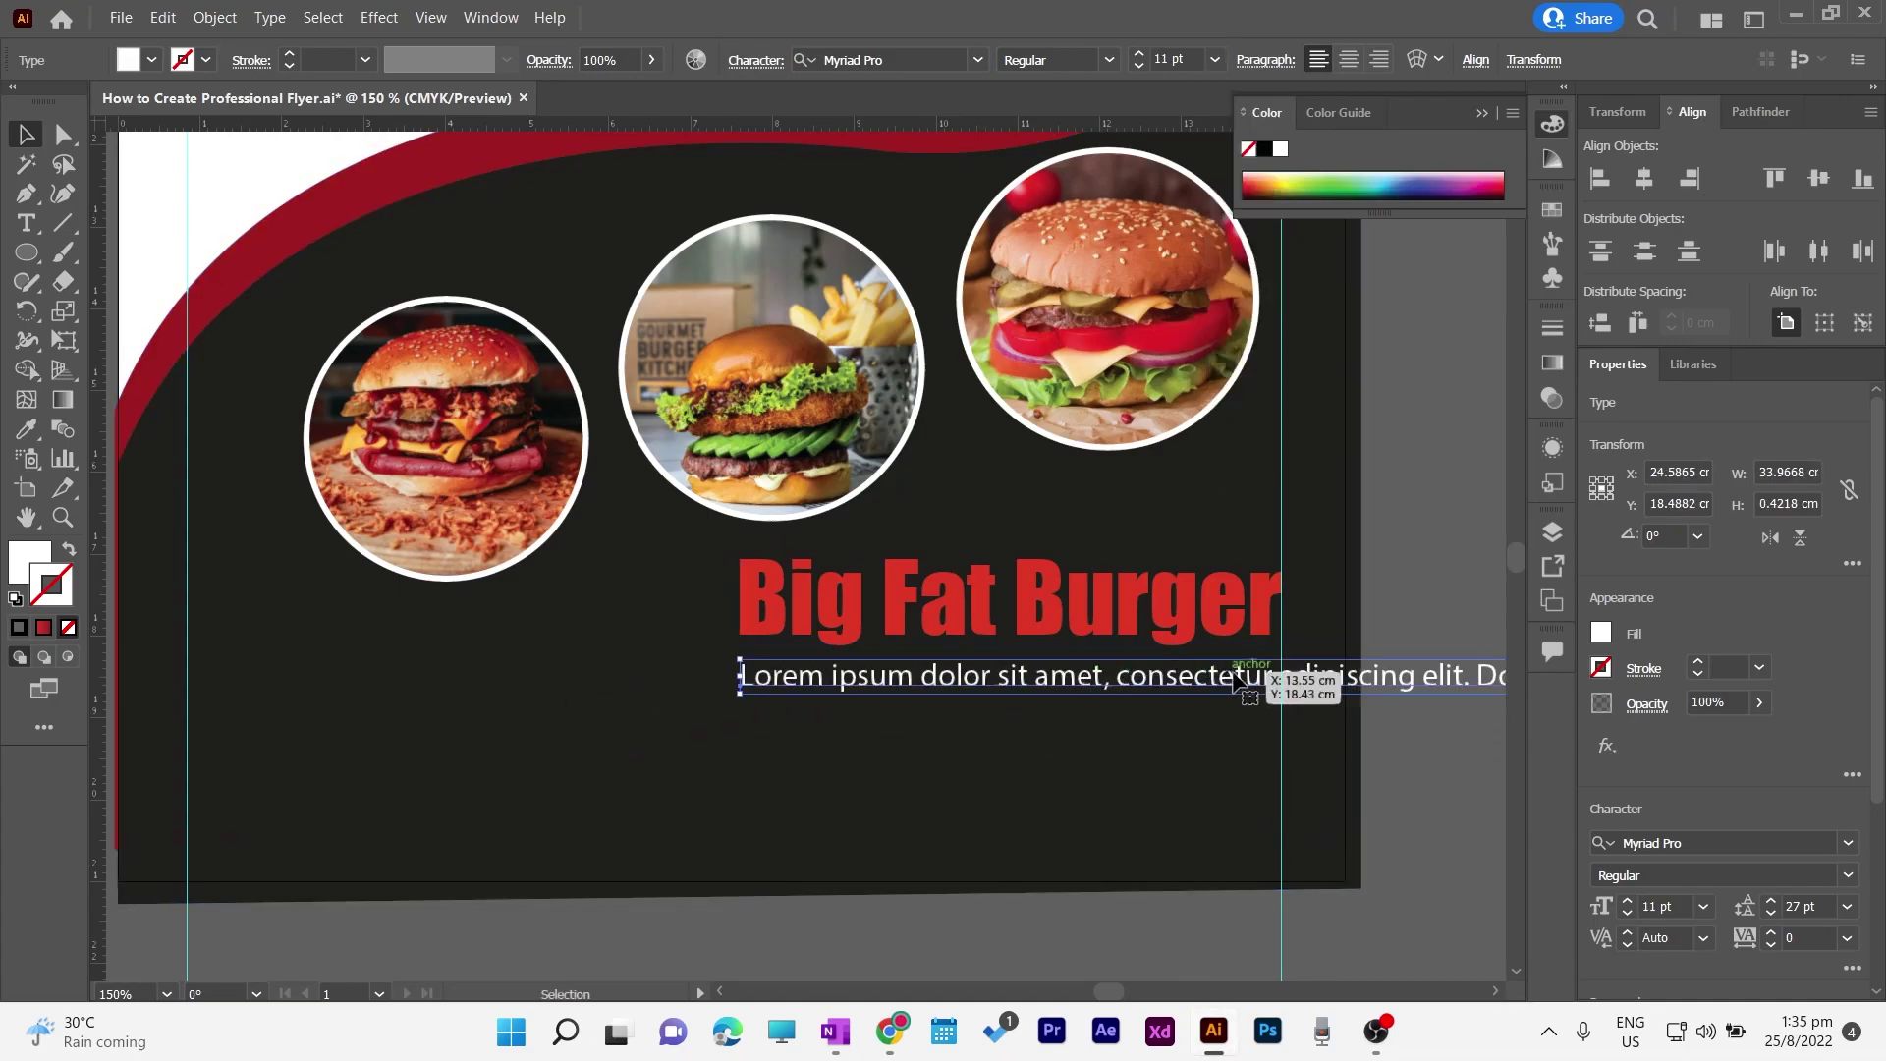
click(1215, 60)
click(1250, 197)
Step: Break the lorem ipsum text into four lines near the vertical margin guide
double_click(967, 677)
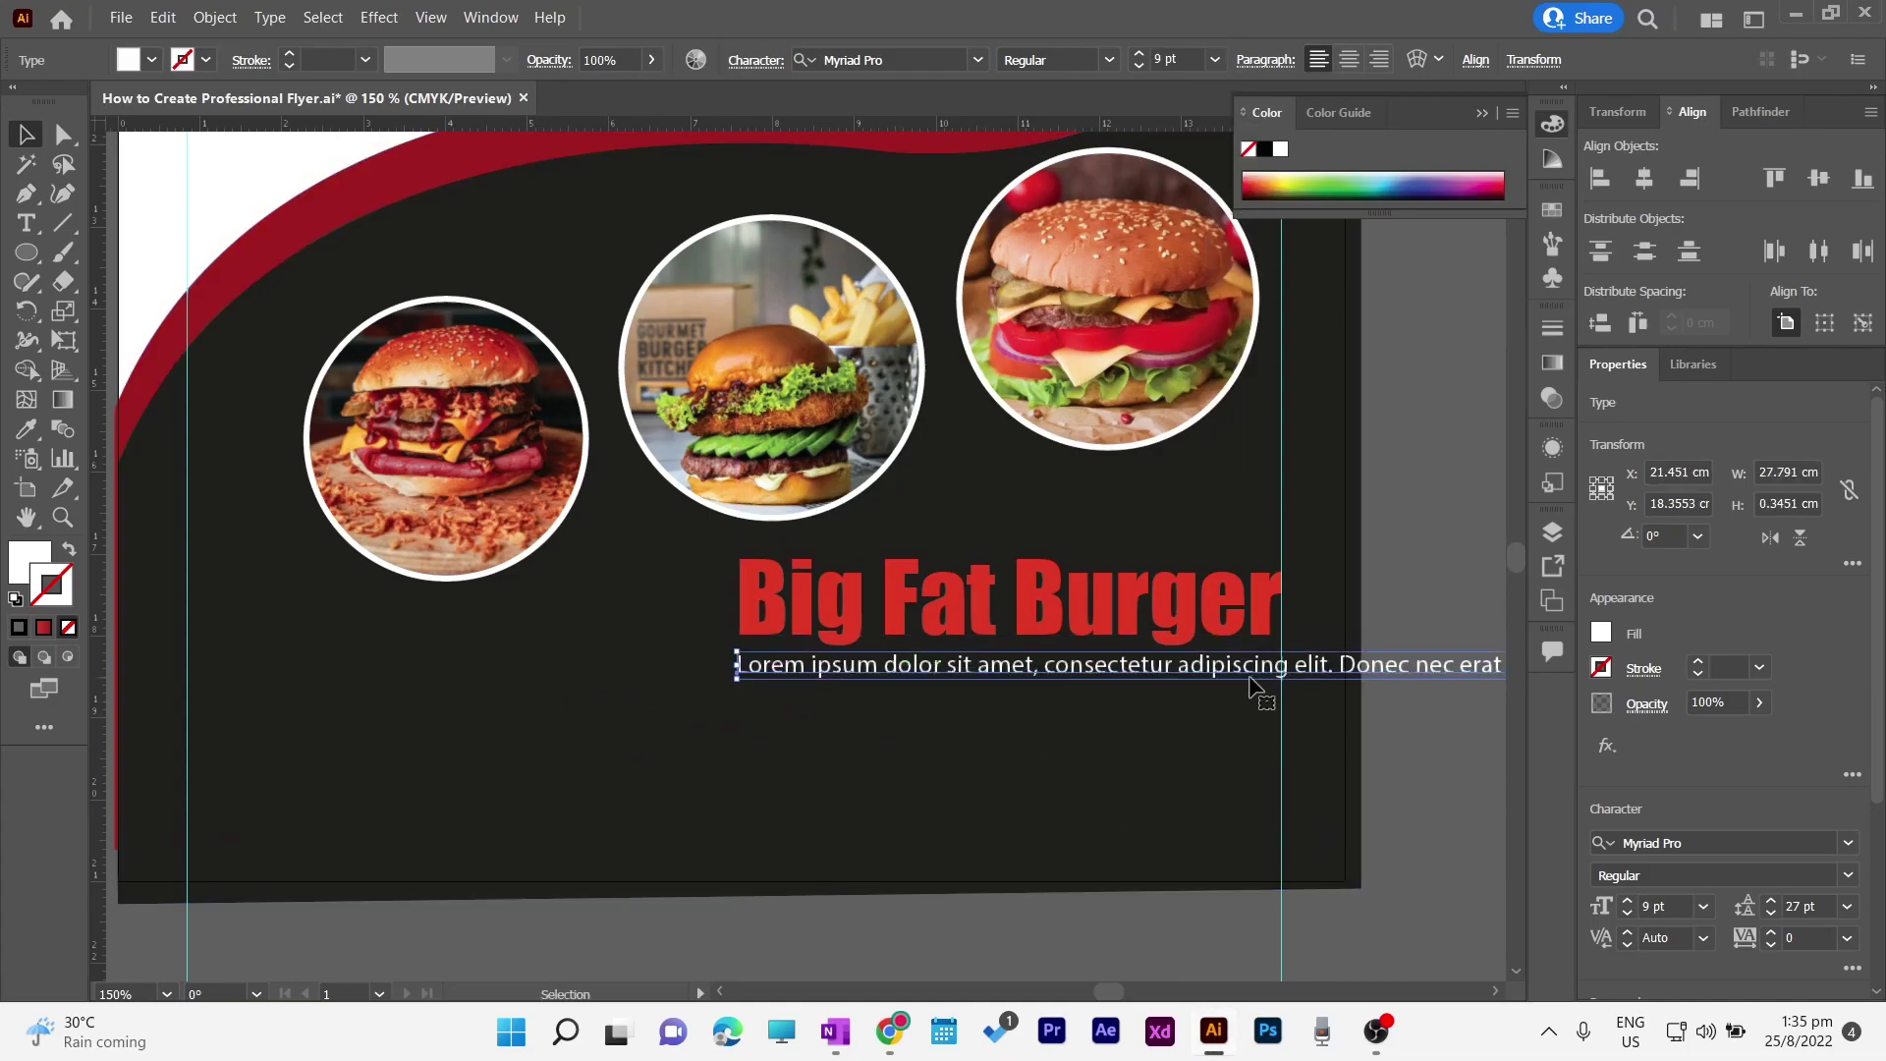
click(1279, 668)
key(Return)
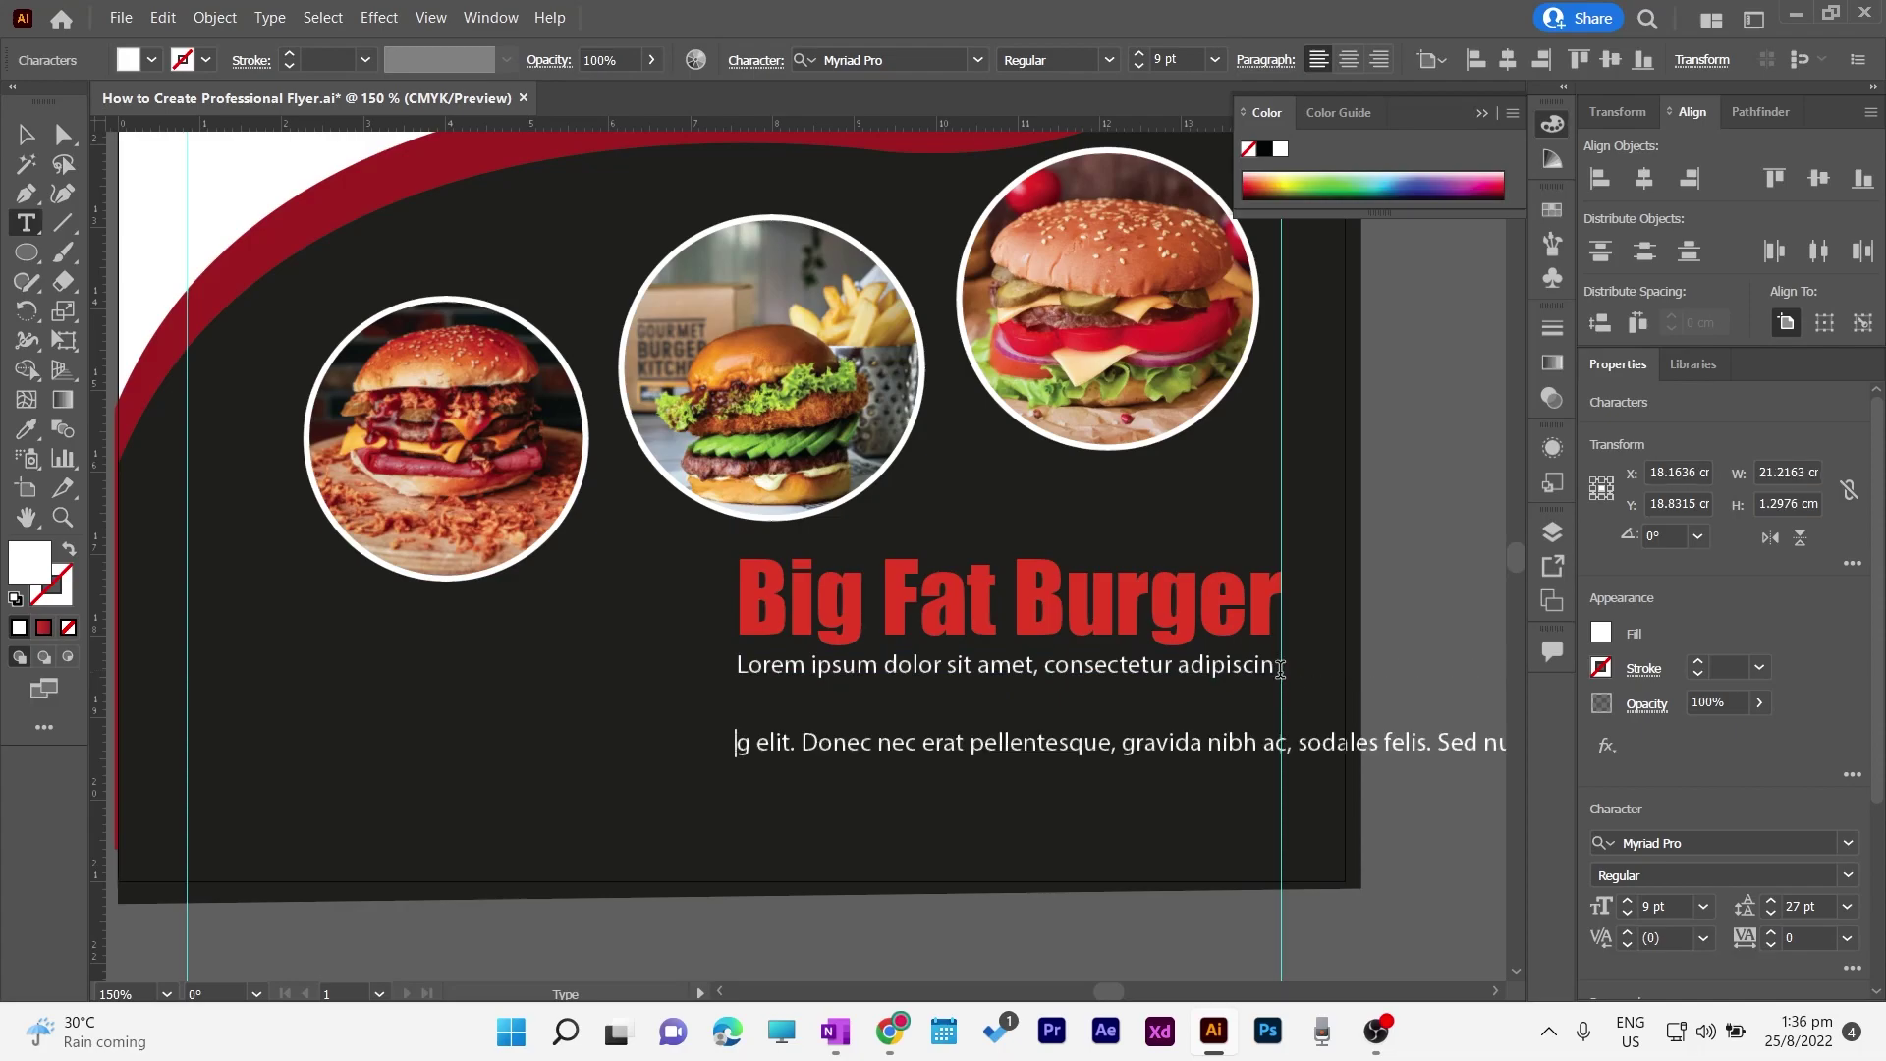
click(1289, 744)
key(Return)
click(1305, 820)
key(Return)
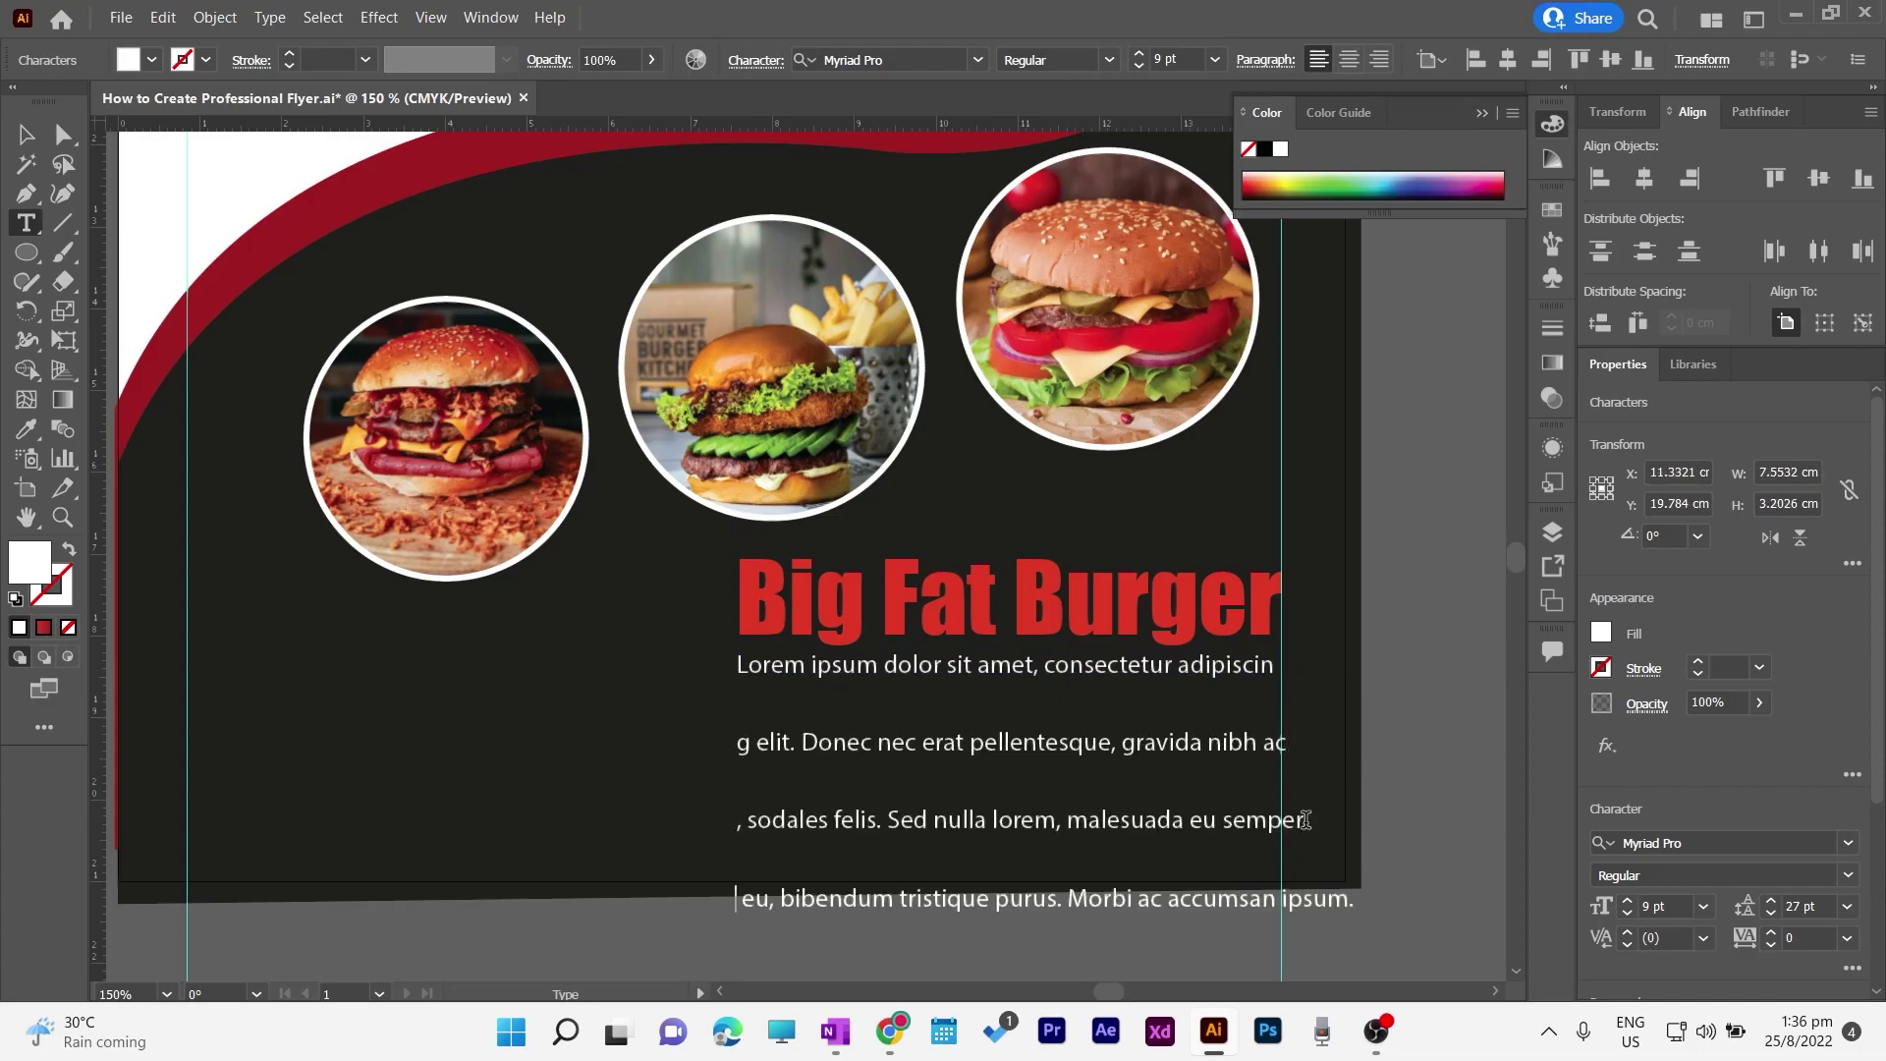
key(Escape)
Step: Set the lorem ipsum paragraph to 8 pt with 9 pt line spacing, placed directly beneath the heading
click(1771, 914)
drag(1025, 713, 1024, 707)
click(1215, 59)
click(1243, 121)
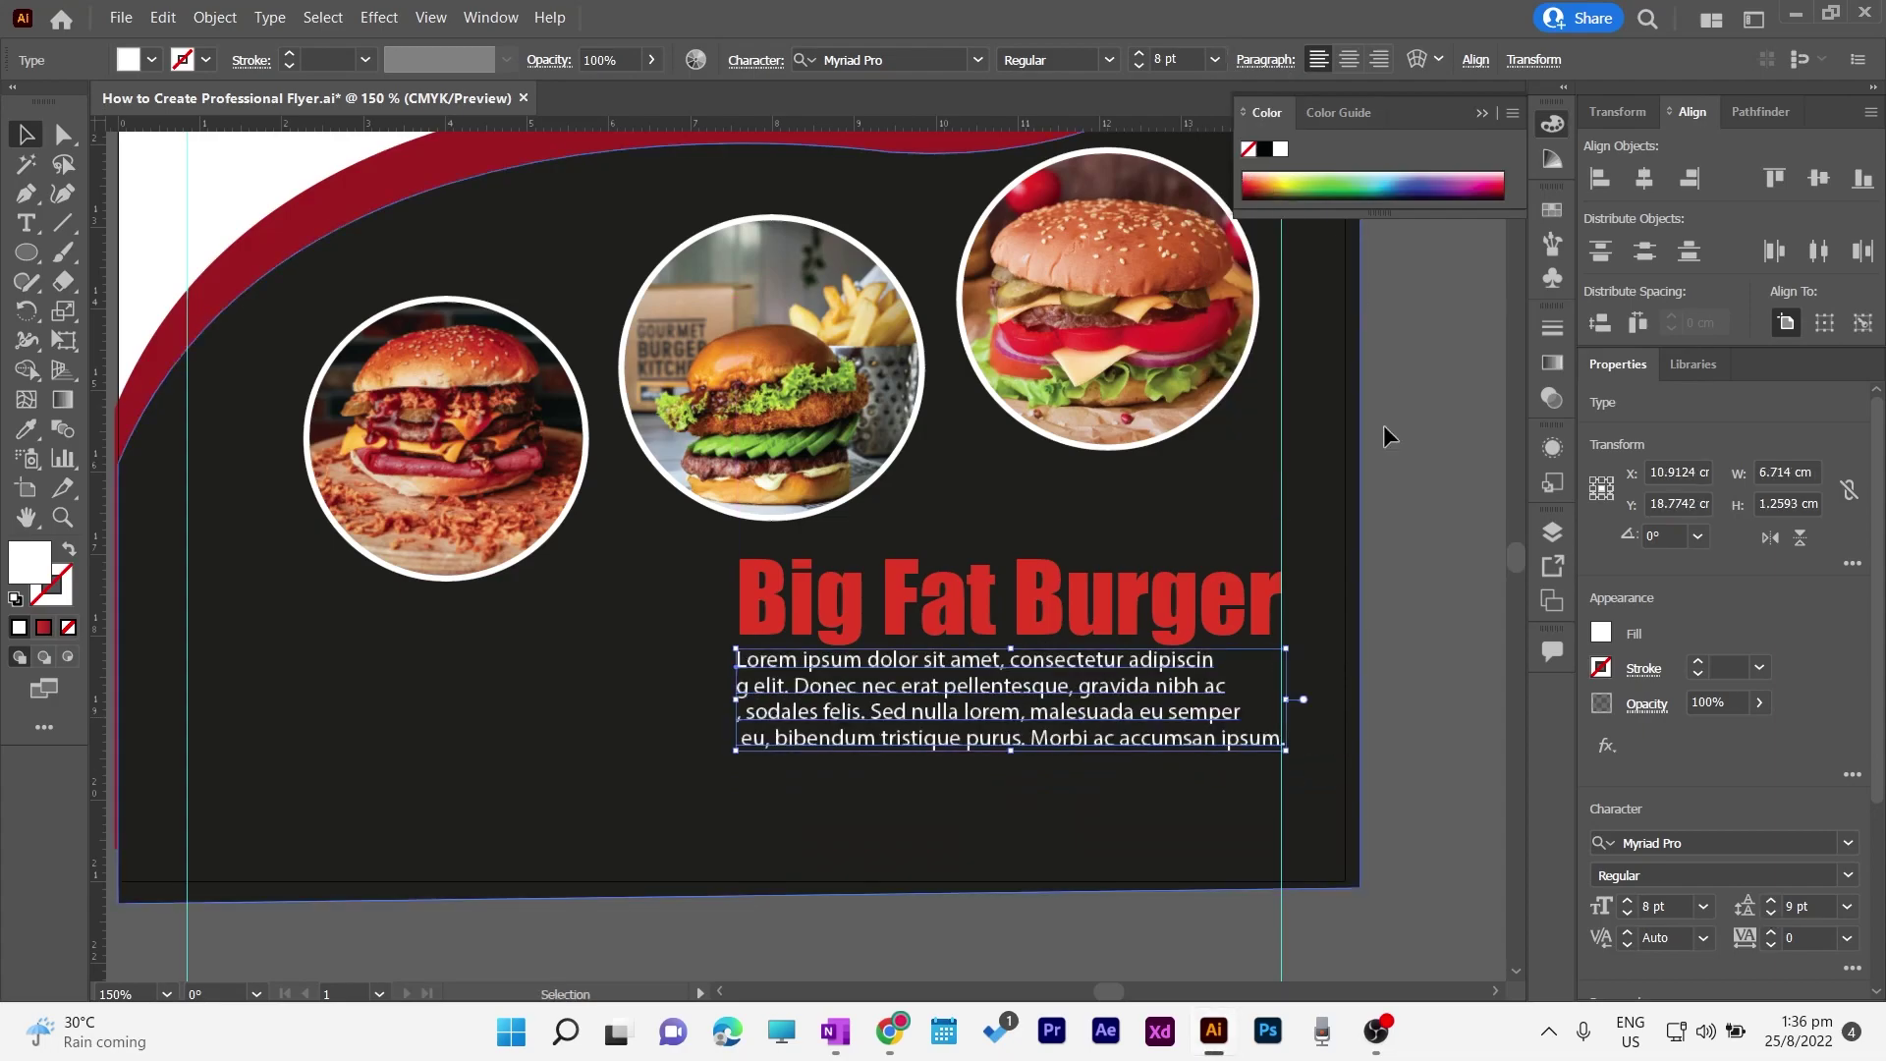
click(1369, 465)
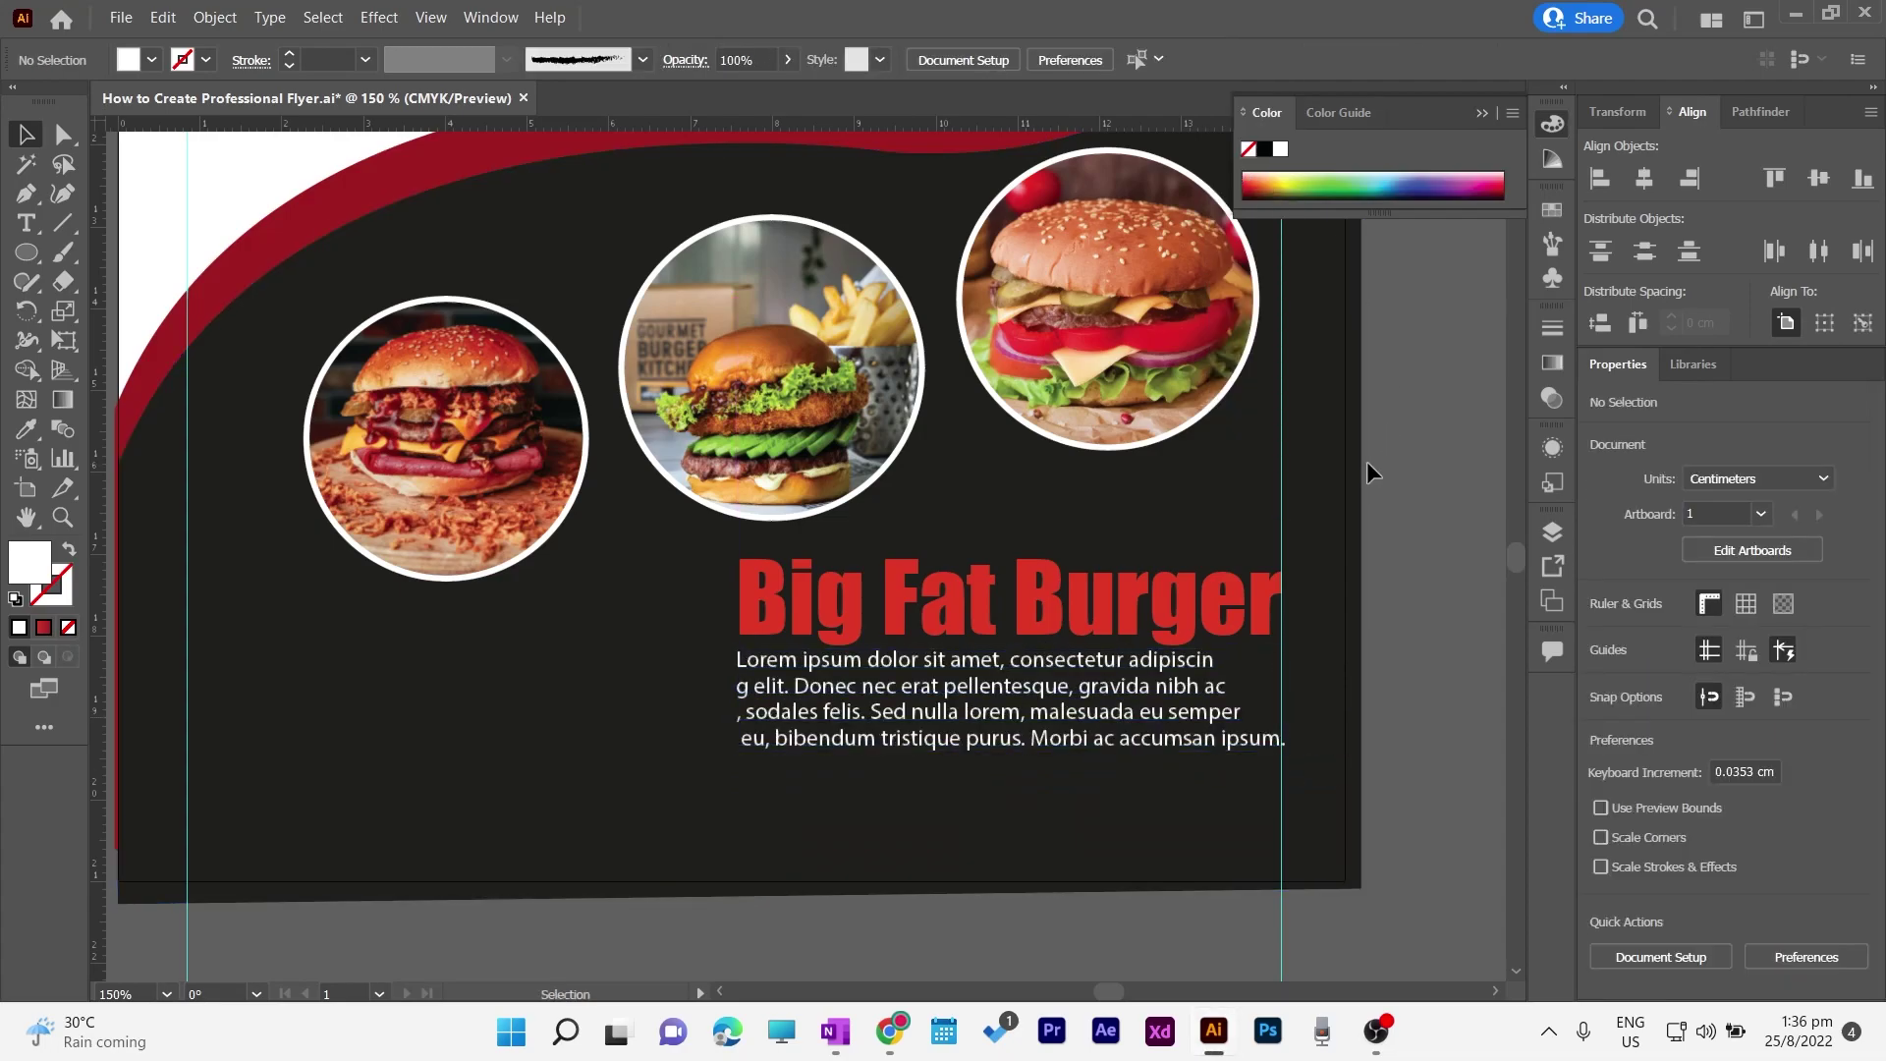
Step: Add the text "Contact Us :" below the first circular burger photo
click(1117, 623)
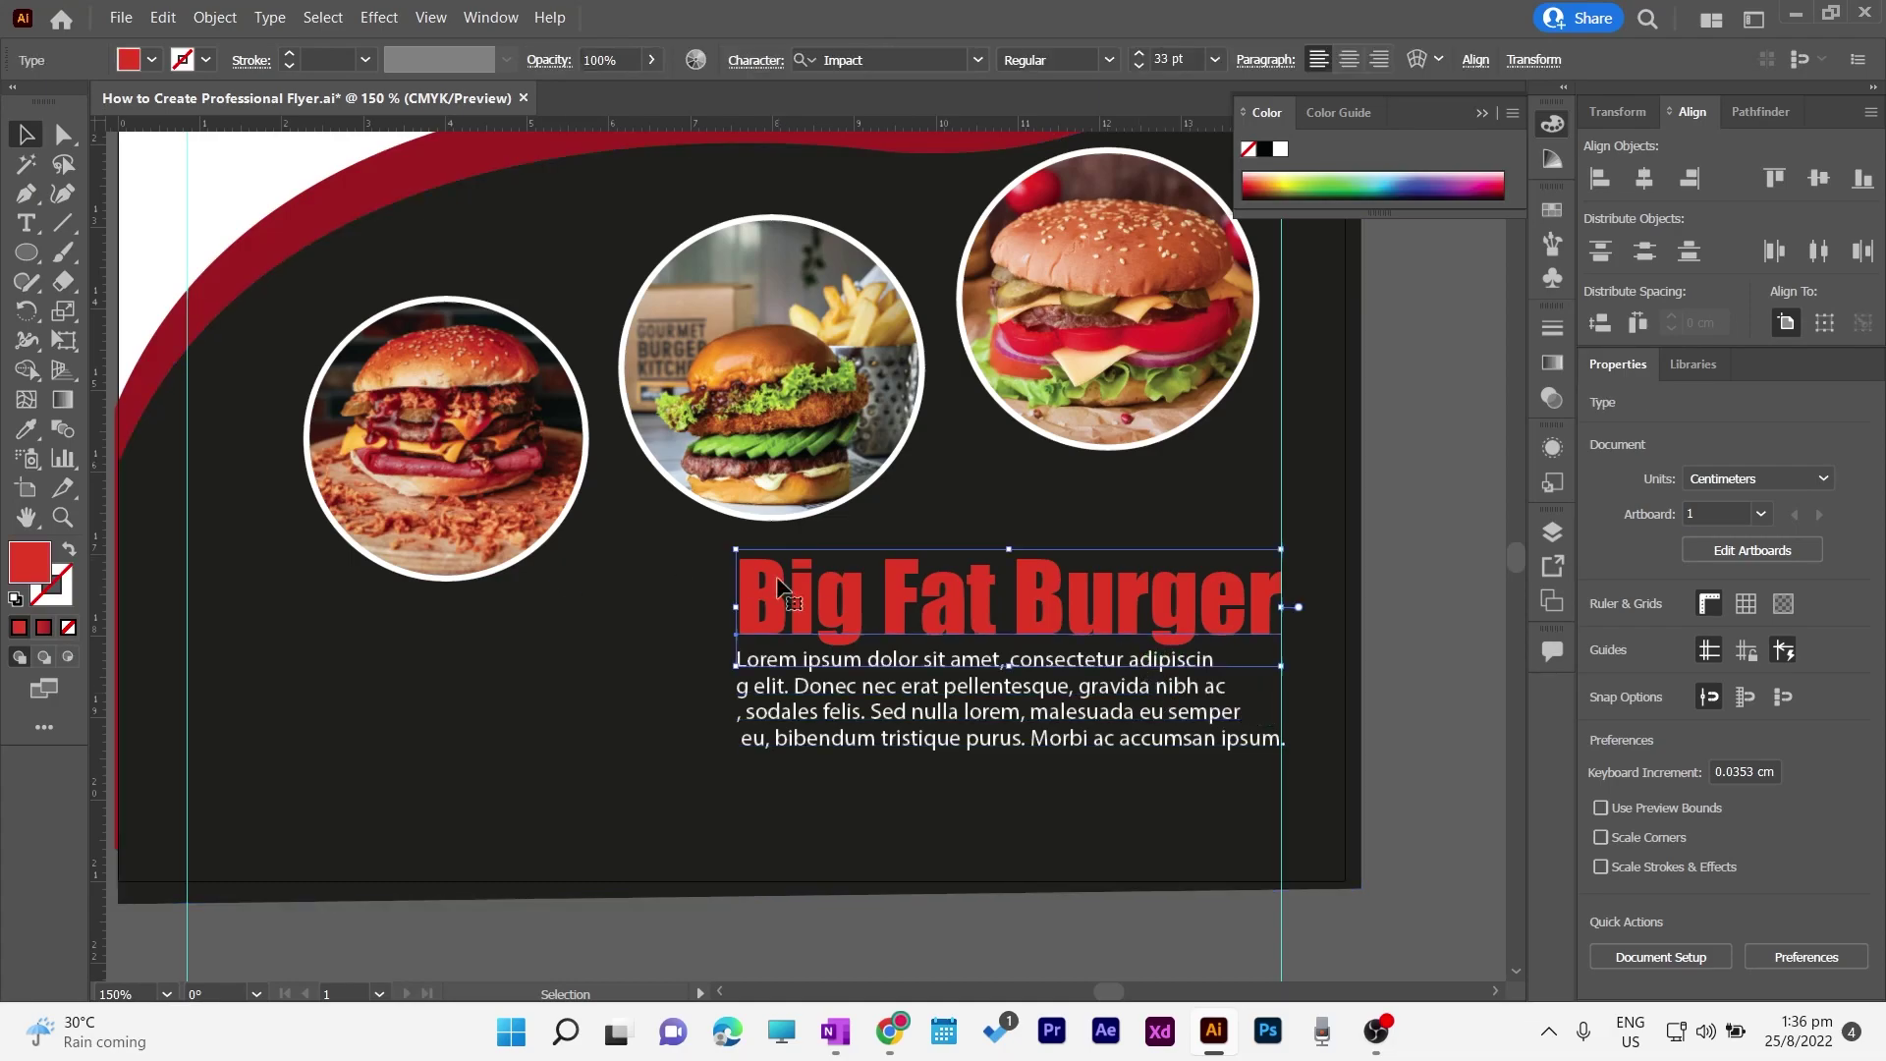
key(t)
click(283, 641)
text(Contact U)
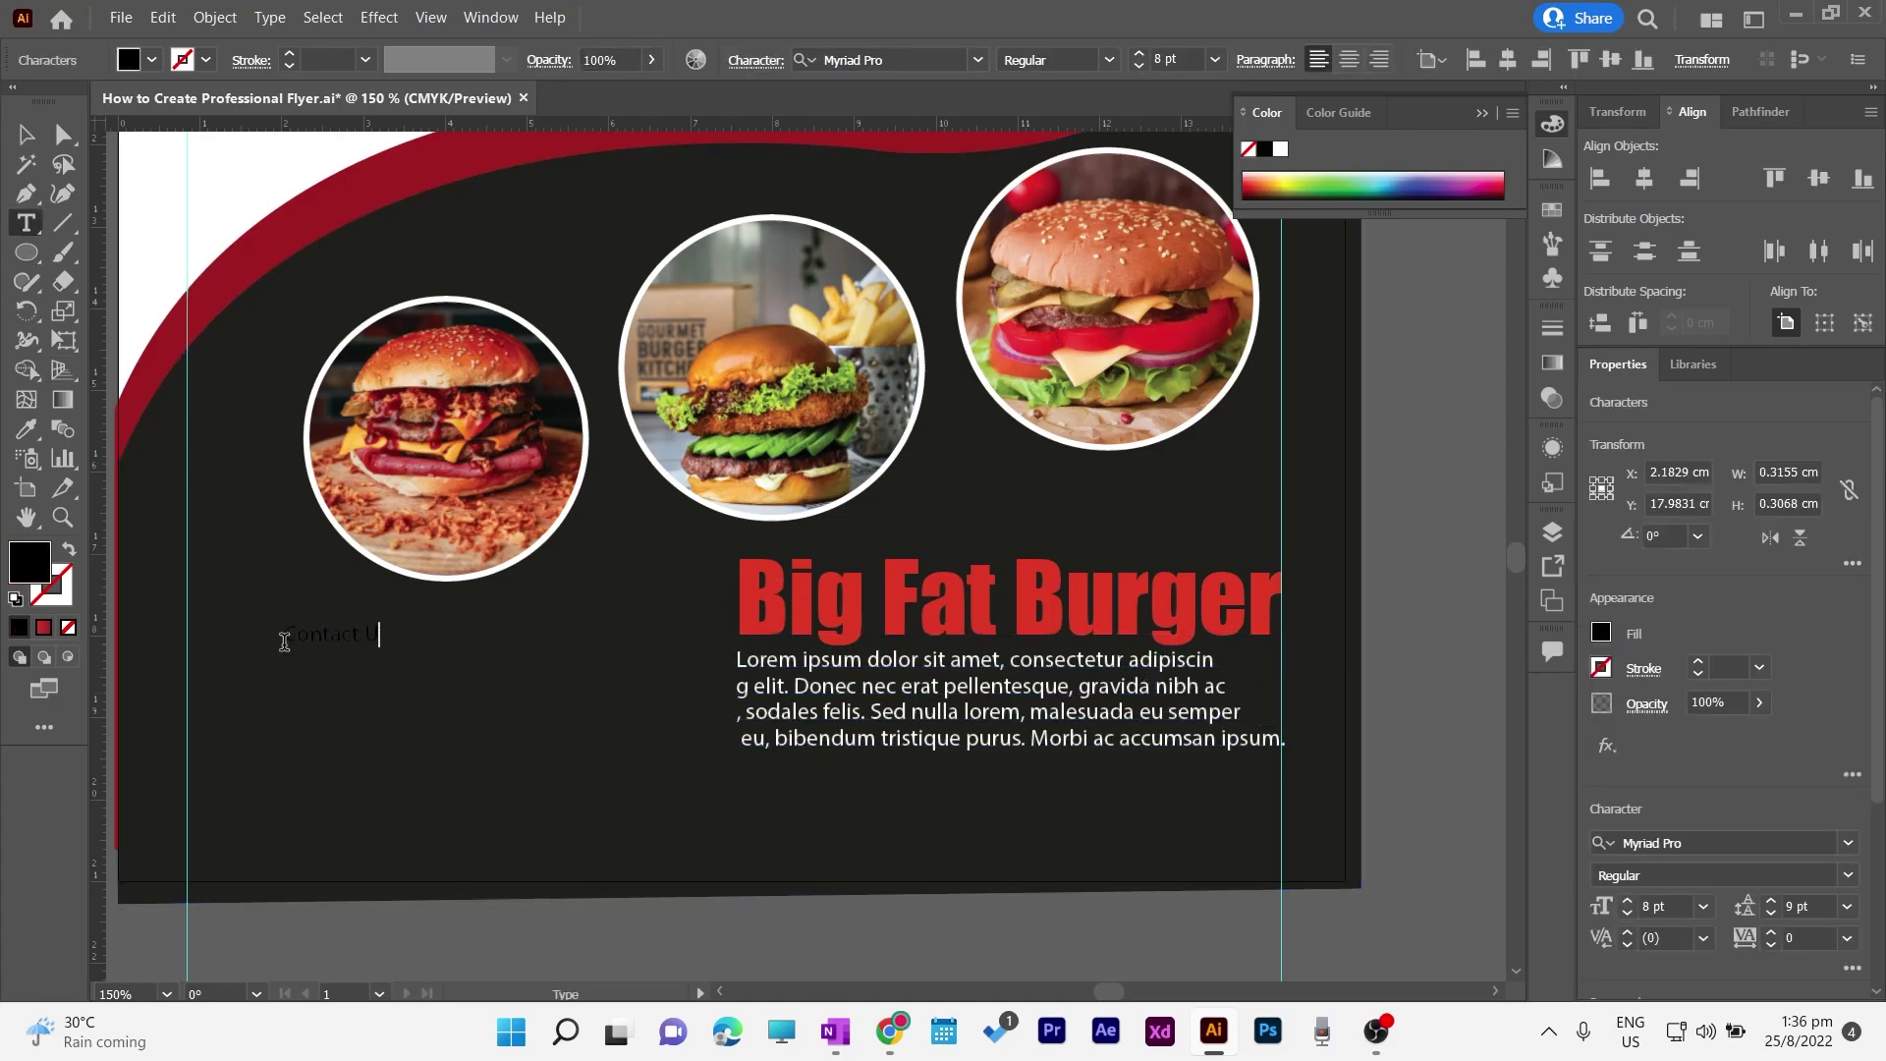
text(s :)
click(26, 135)
Step: Copy the "Big Fat Burger" heading's style onto the "Contact Us :" text and reduce it to 14 pt
click(25, 429)
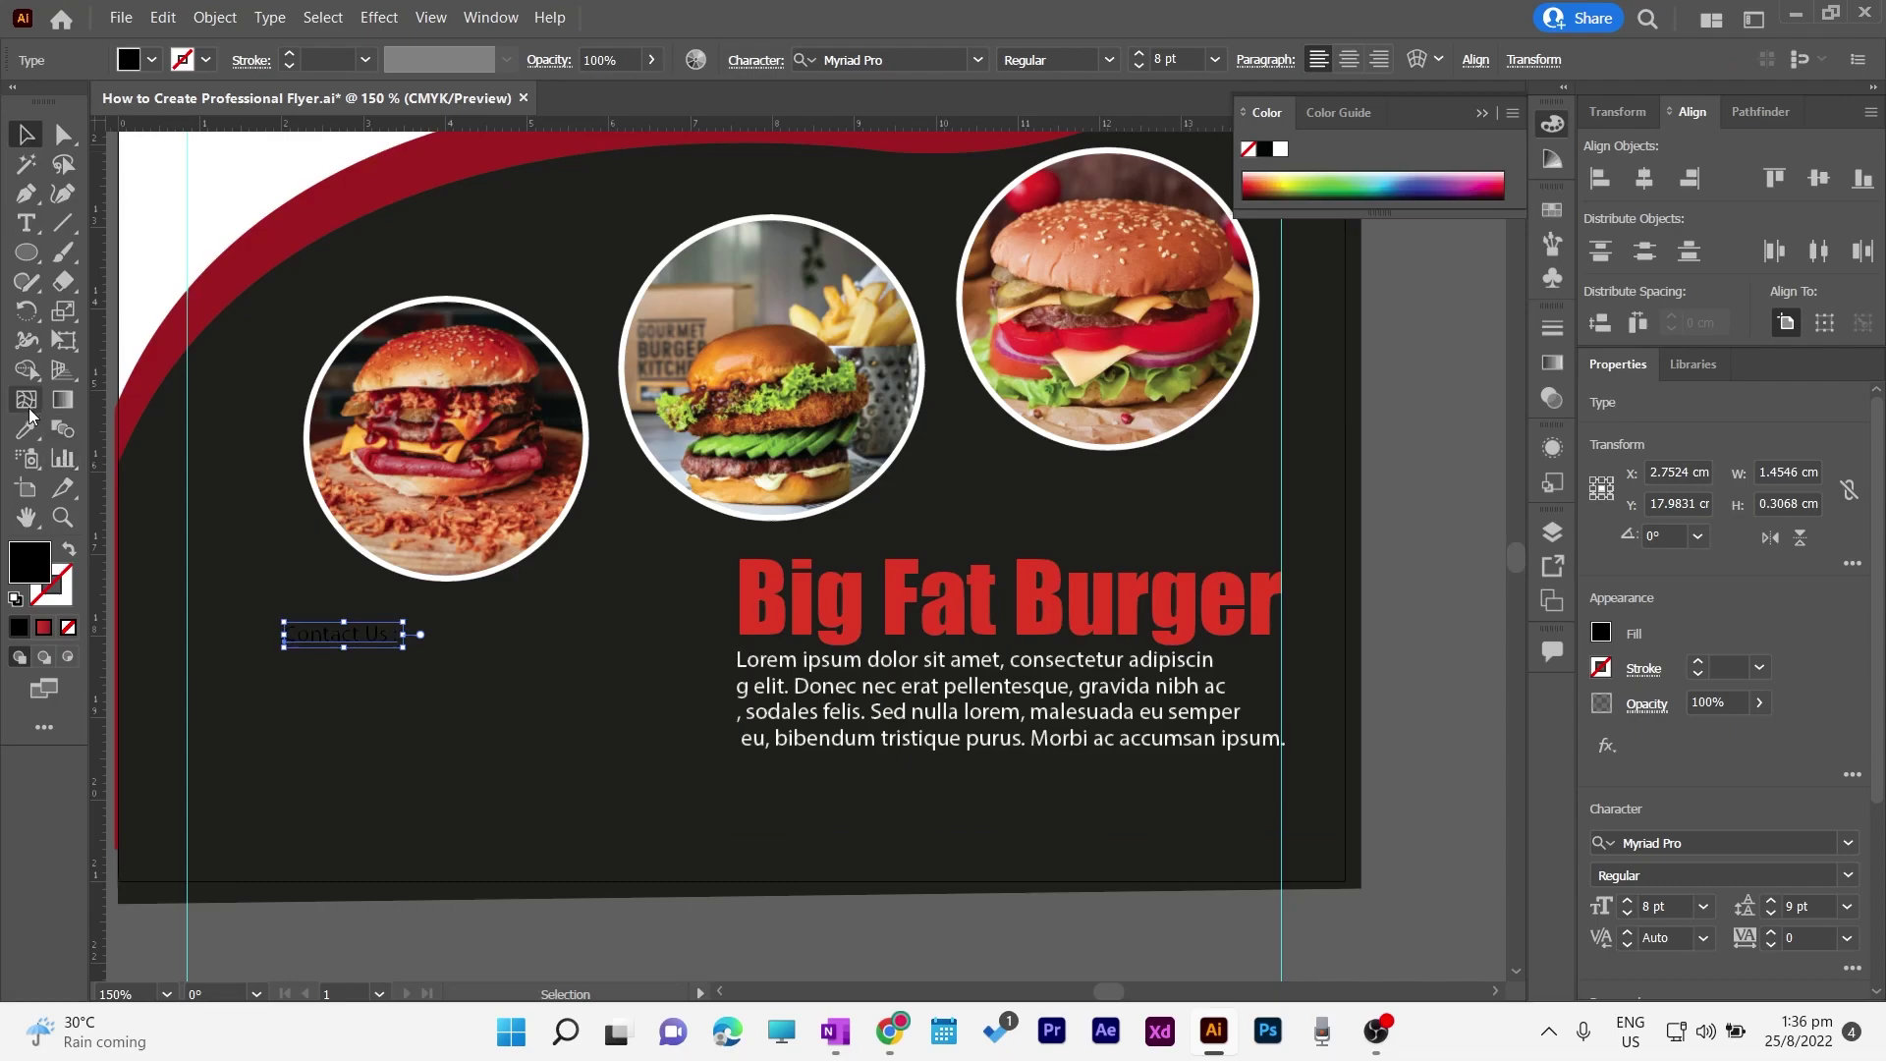
click(746, 580)
click(21, 138)
click(1138, 66)
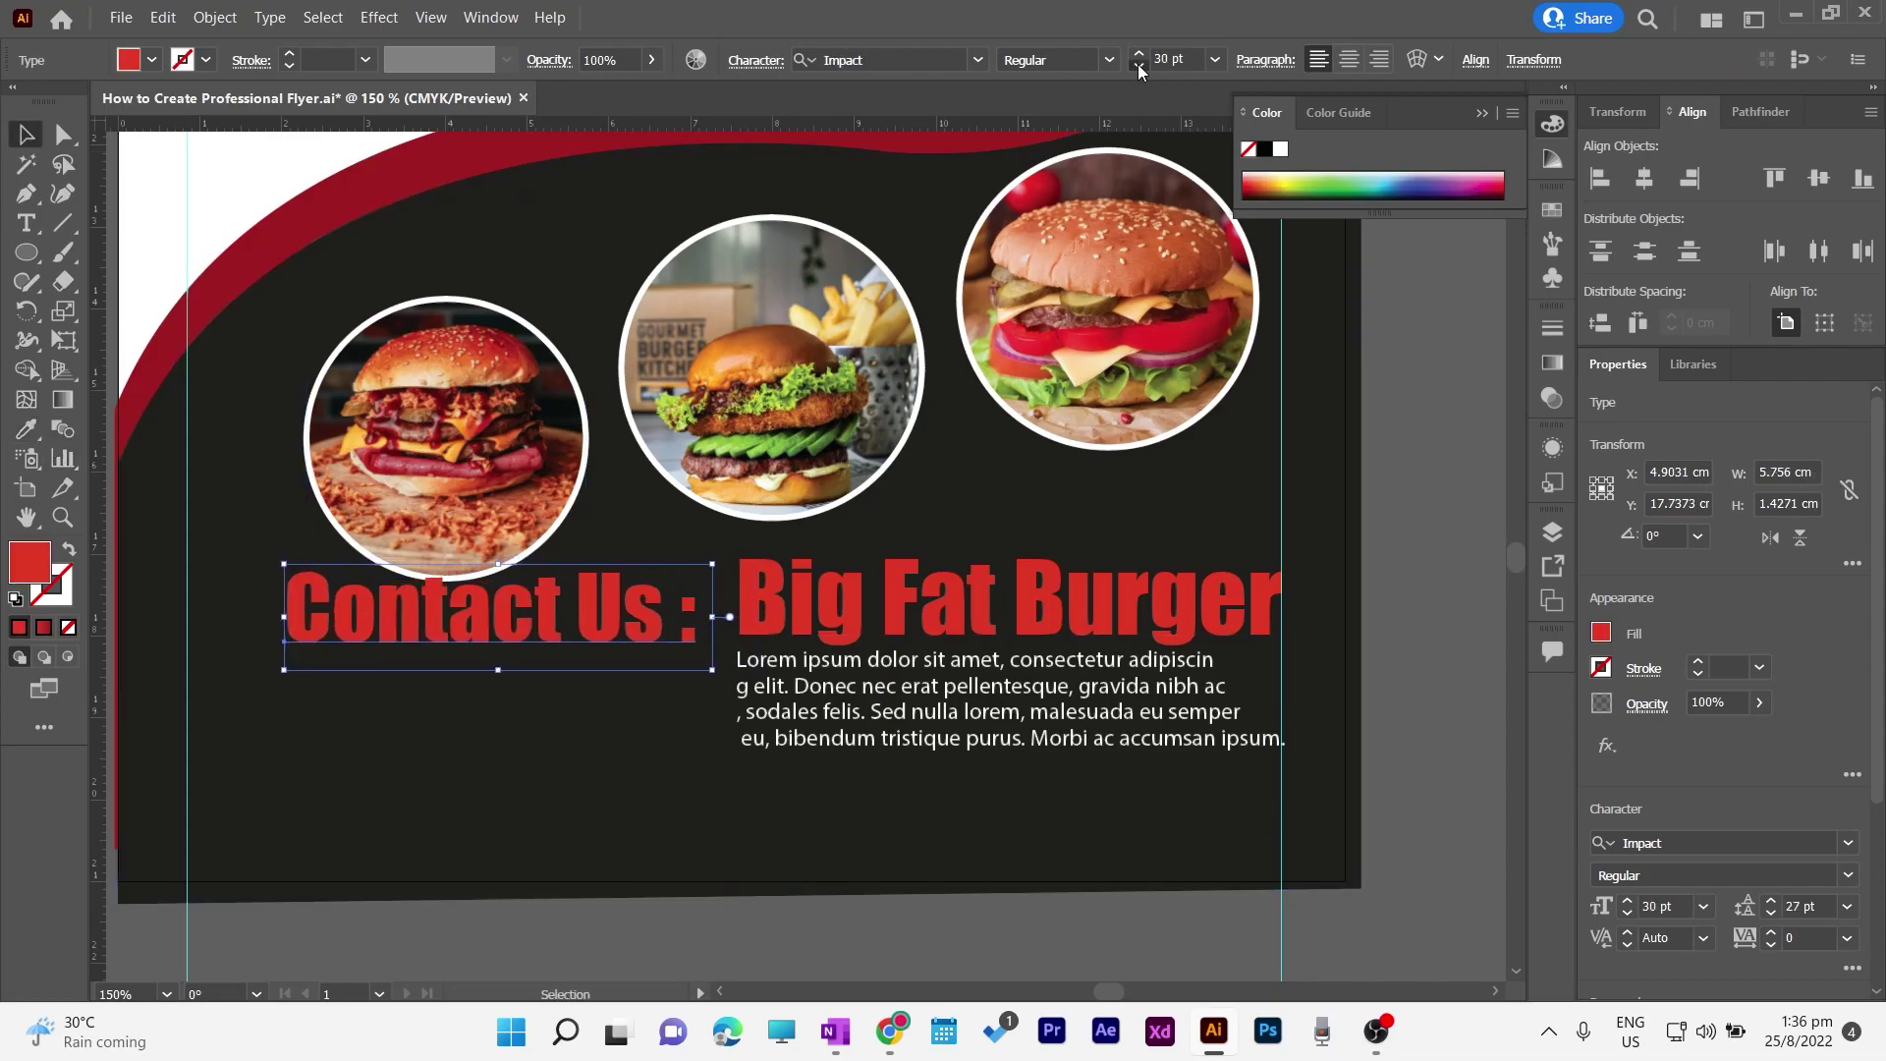
mouse_move(379, 635)
mouse_down()
mouse_move(412, 644)
mouse_move(371, 658)
mouse_move(374, 642)
mouse_up()
Step: Move the "Big Fat Burger" heading and its paragraph slightly down, and place "Contact Us :" level with the heading
drag(964, 691, 969, 727)
drag(934, 609, 936, 651)
drag(1163, 765, 1169, 768)
click(373, 636)
drag(440, 641, 393, 664)
click(1446, 594)
key(Delete)
Step: Place the image file PHONE BY ME-01.png as a linked file in the document, starting beside the "Contact Us :" text
click(28, 223)
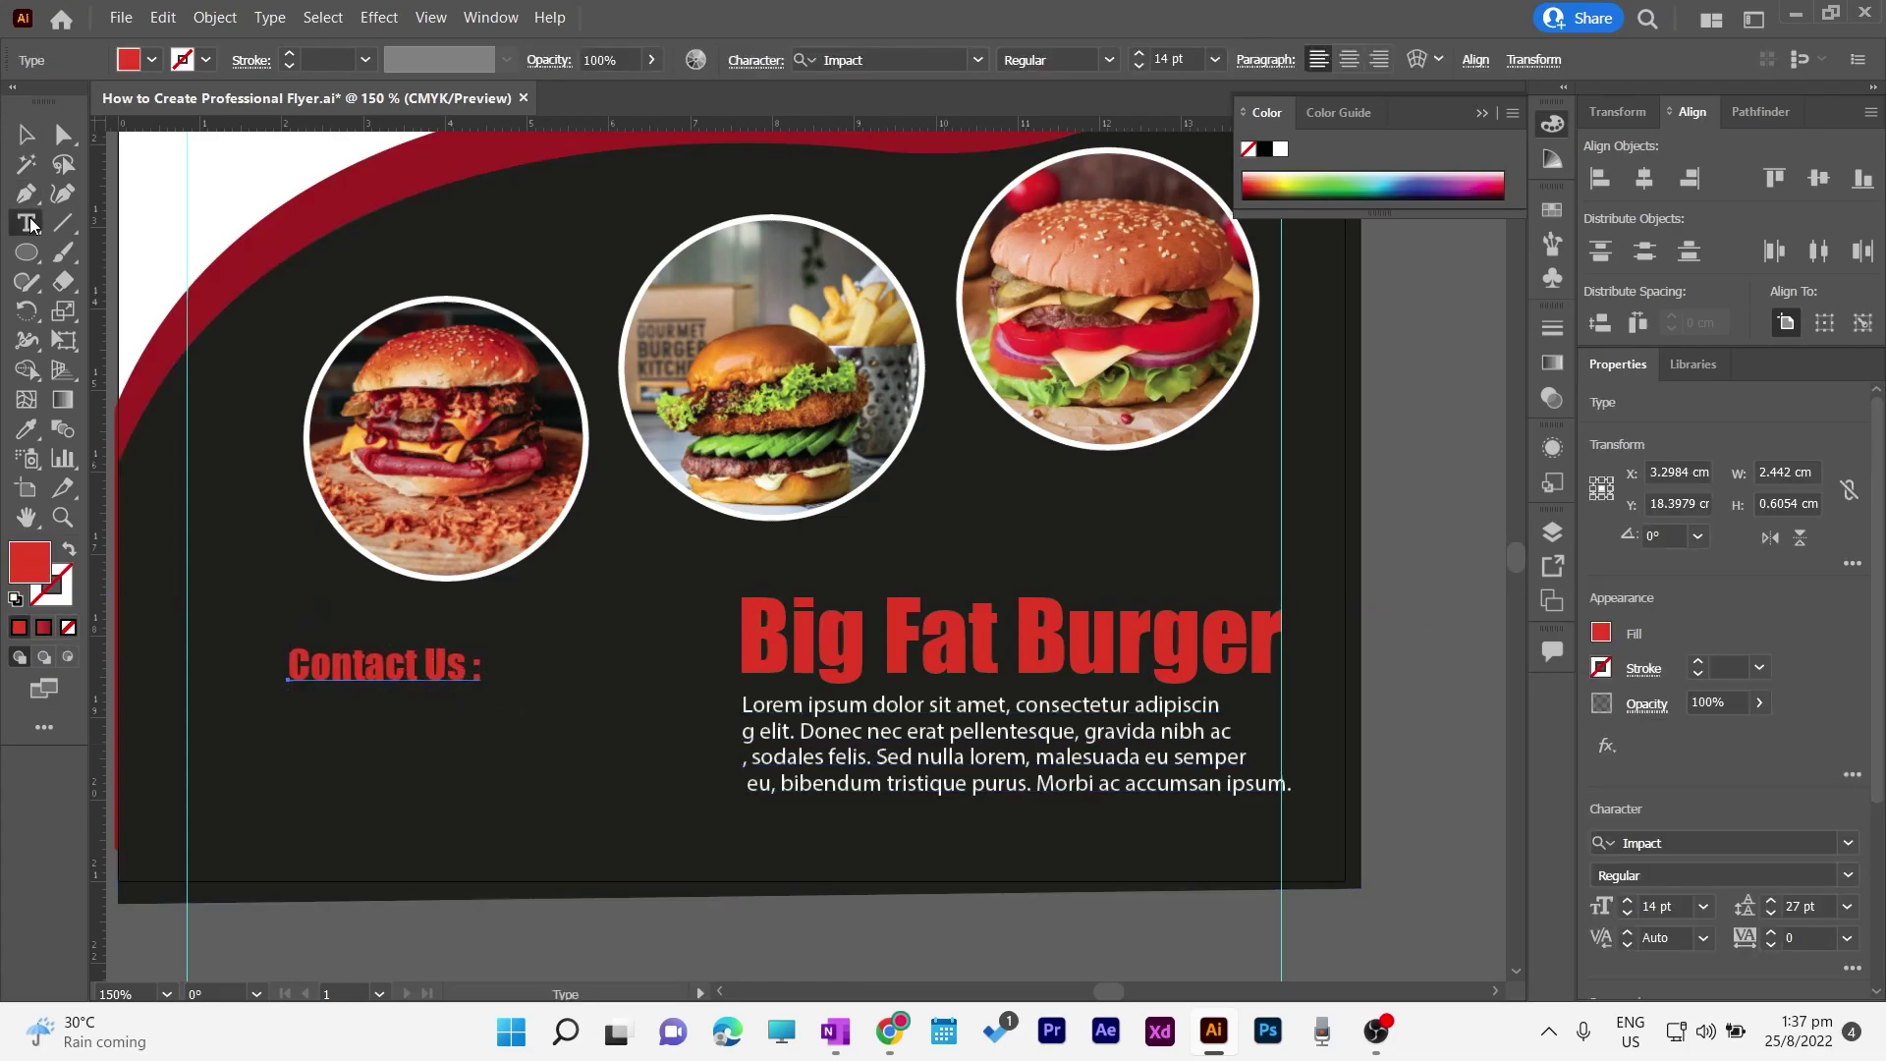
click(27, 135)
click(121, 18)
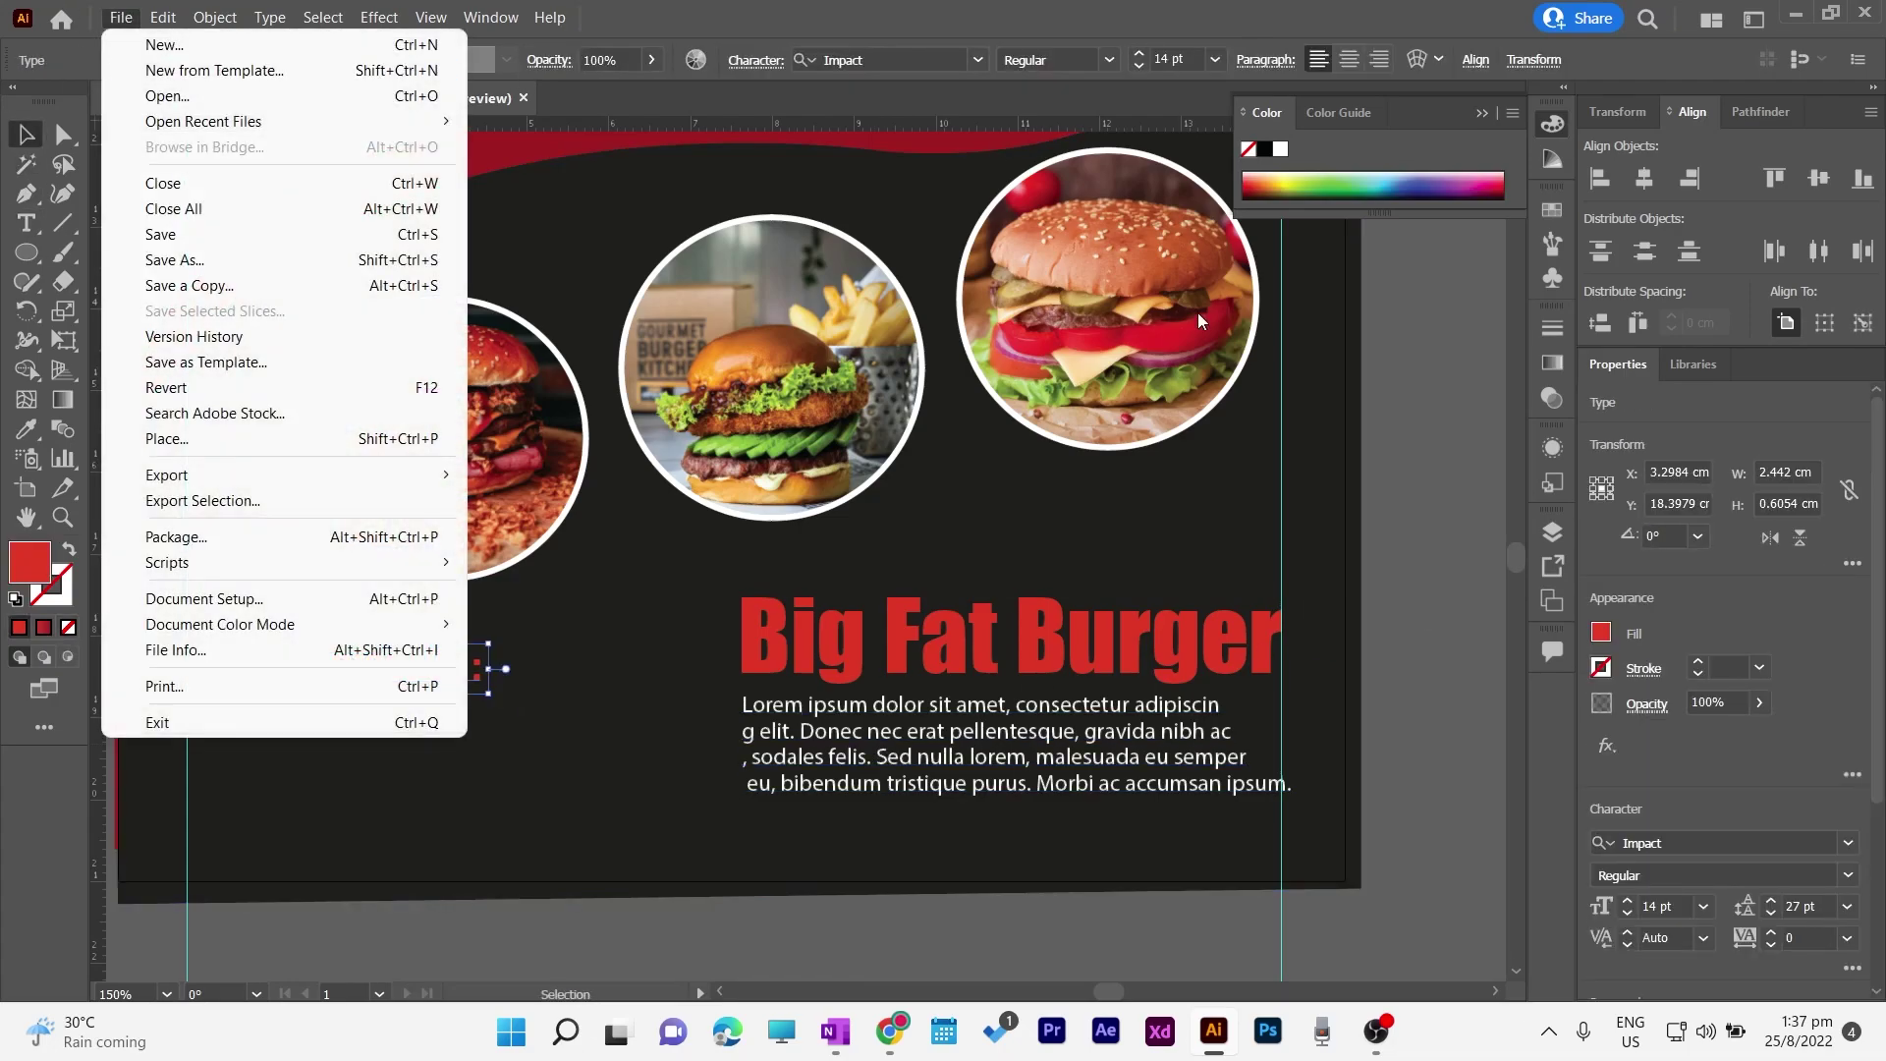
click(257, 781)
click(120, 18)
click(175, 438)
click(124, 283)
scroll(324, 314, down, 3)
double_click(280, 397)
scroll(333, 391, down, 3)
click(325, 312)
click(693, 697)
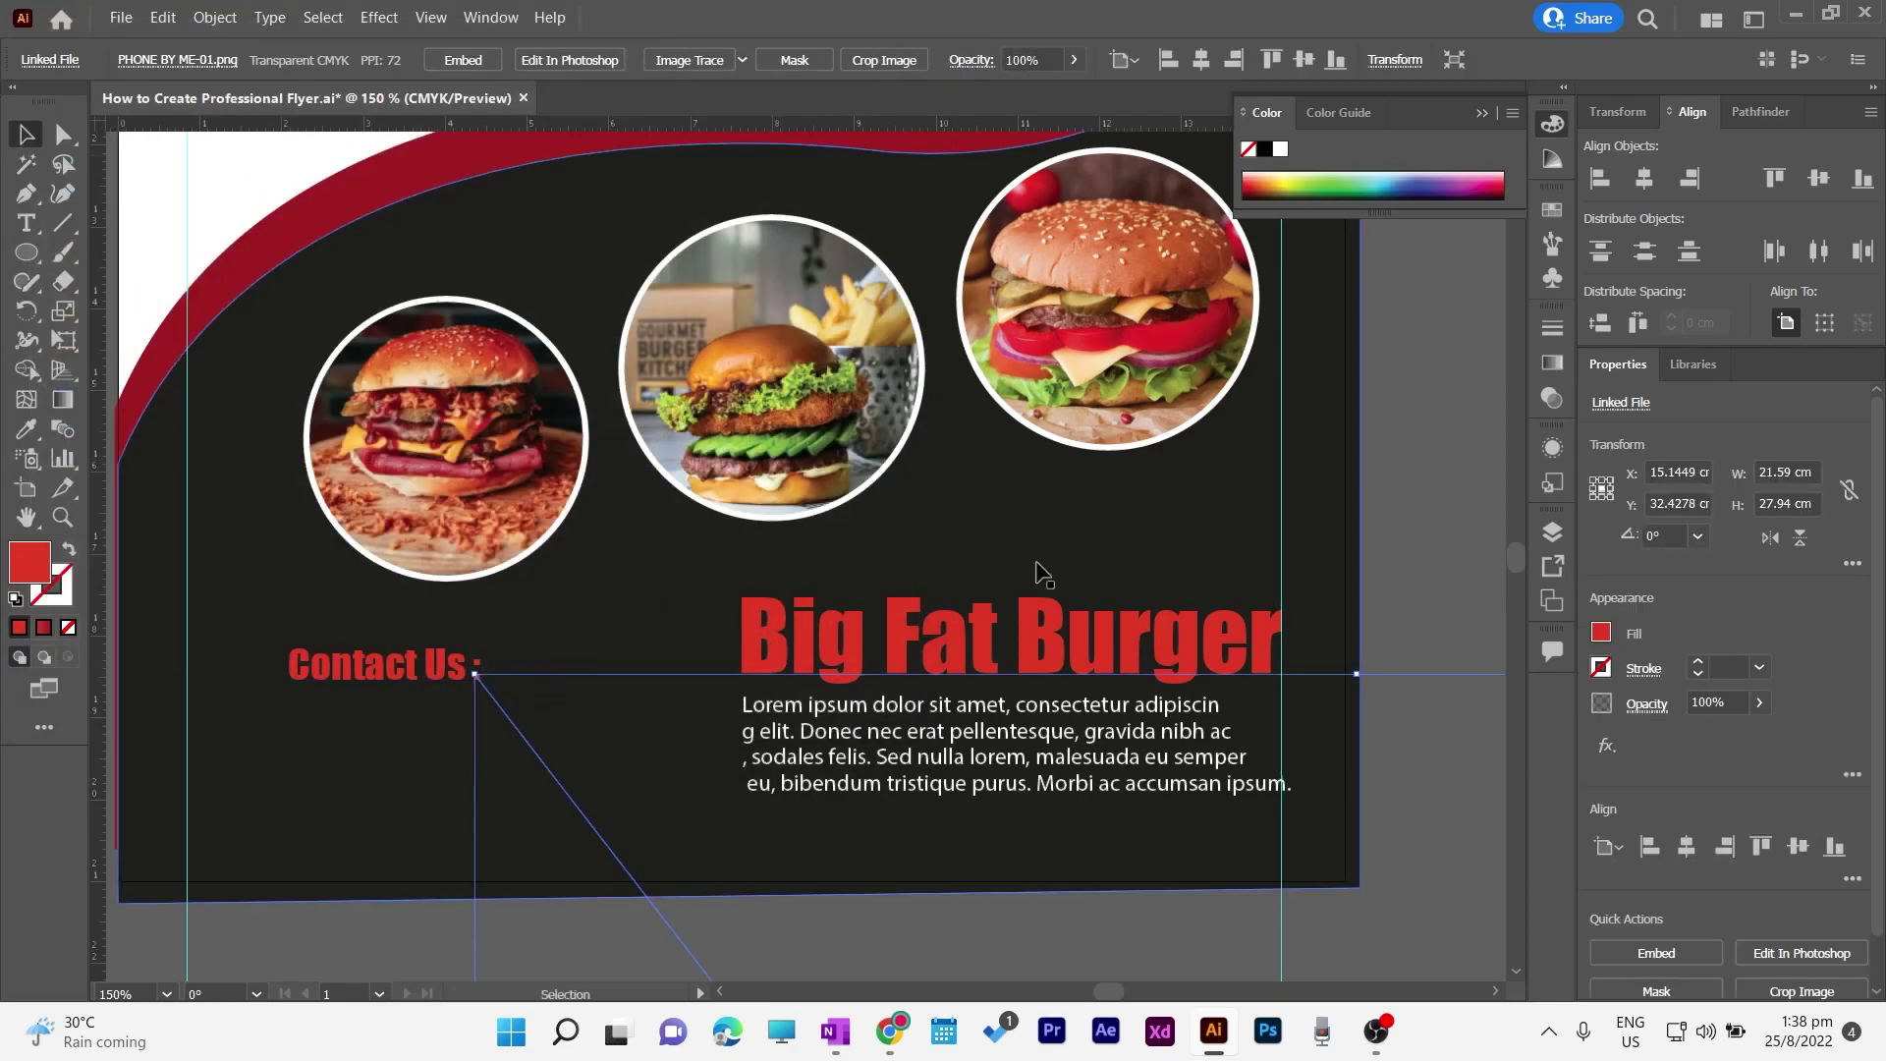
Step: Crop the placed phone image tightly around the handset icon, to about 4.59 × 3.69 cm
scroll(1040, 569, down, 8)
click(884, 60)
drag(796, 357, 799, 476)
drag(796, 738, 808, 522)
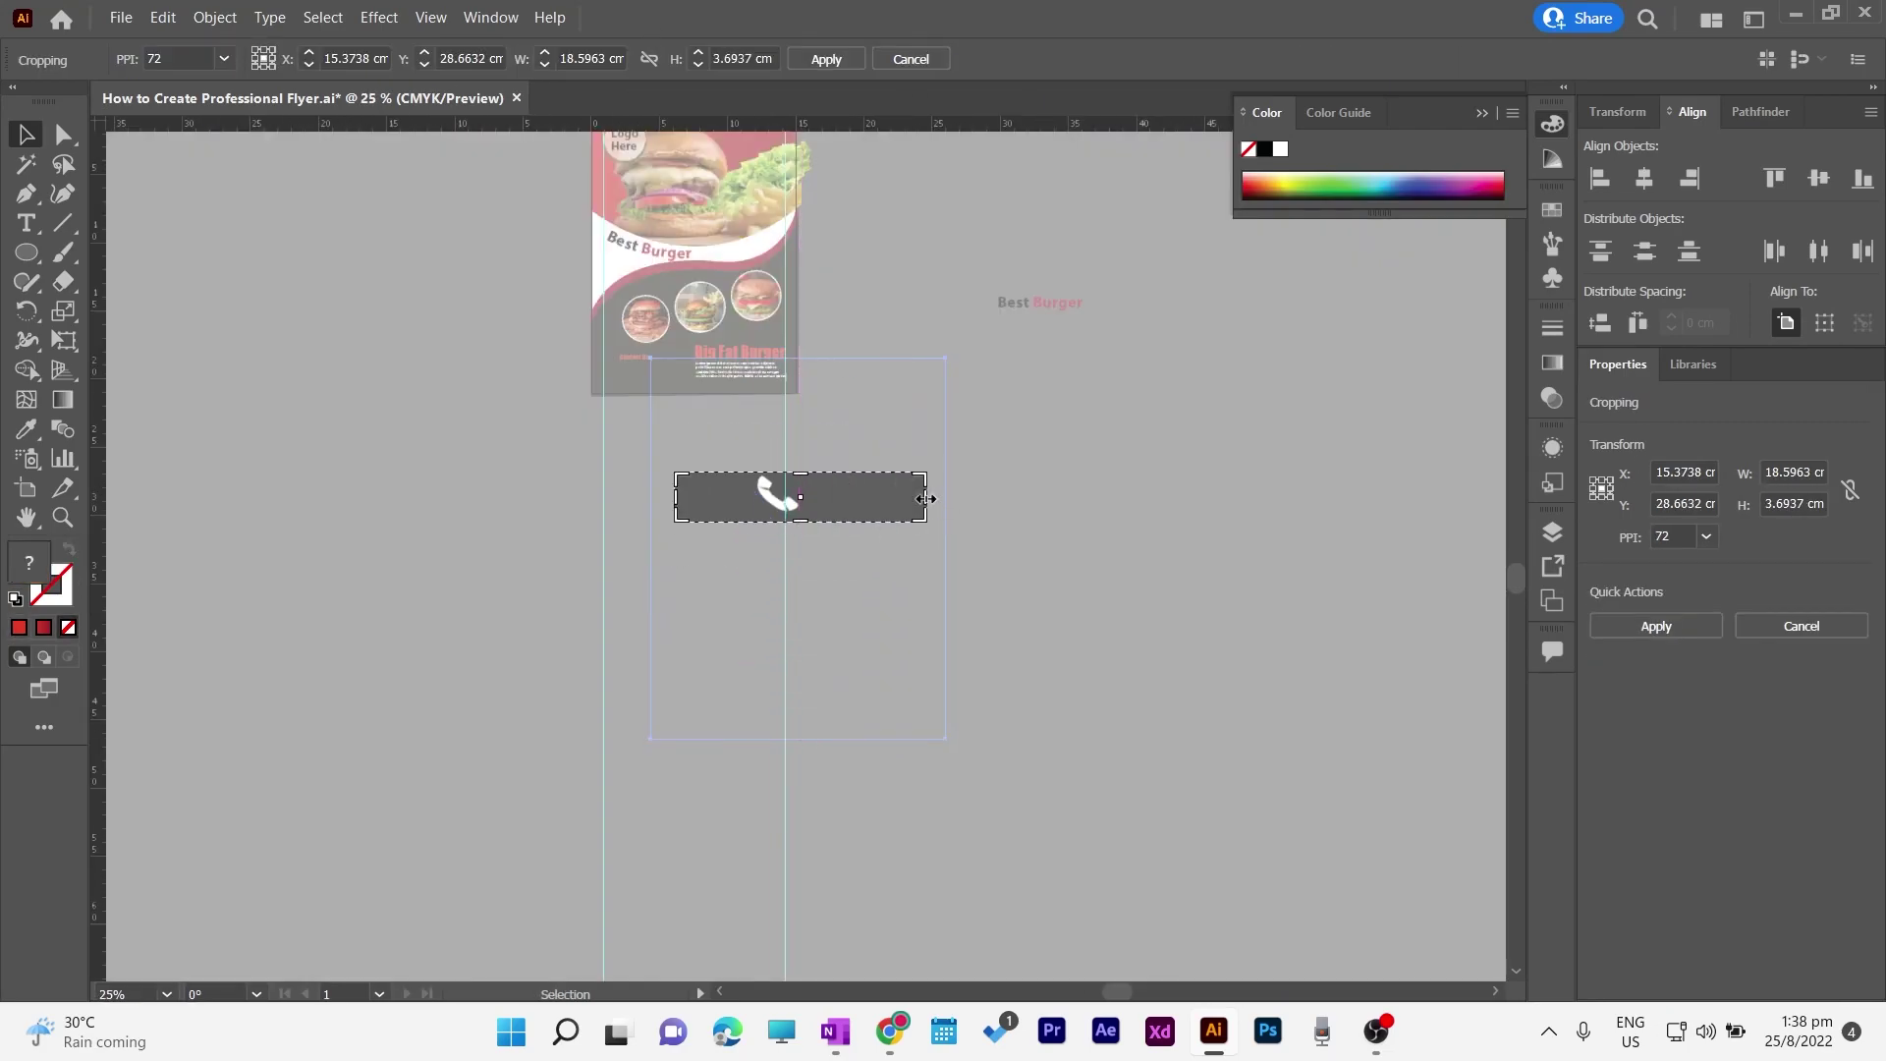
drag(923, 499, 809, 499)
drag(668, 499, 751, 502)
click(827, 60)
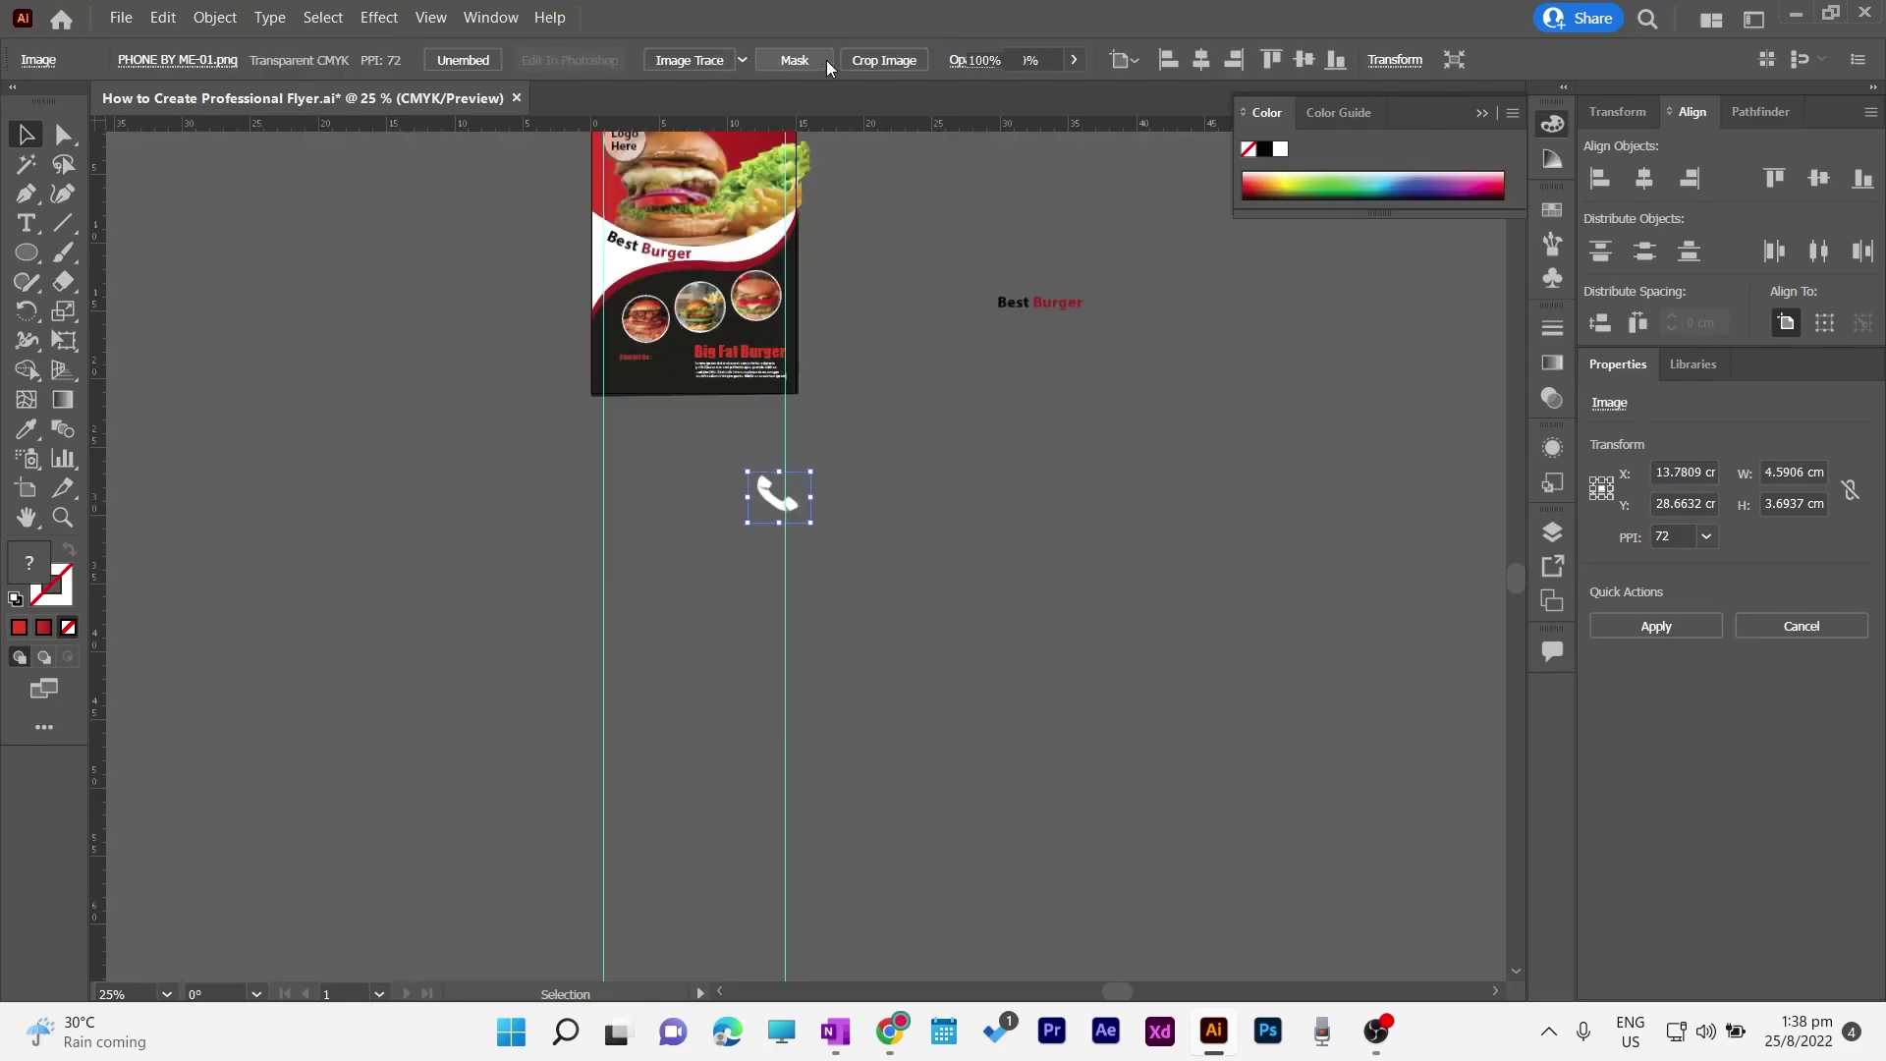
Step: Place the image file MAIL BY ME-01.png as a linked file, starting just below the flyer's lower edge
key(ctrl+shift+p)
scroll(346, 362, down, 3)
scroll(354, 363, up, 2)
click(378, 401)
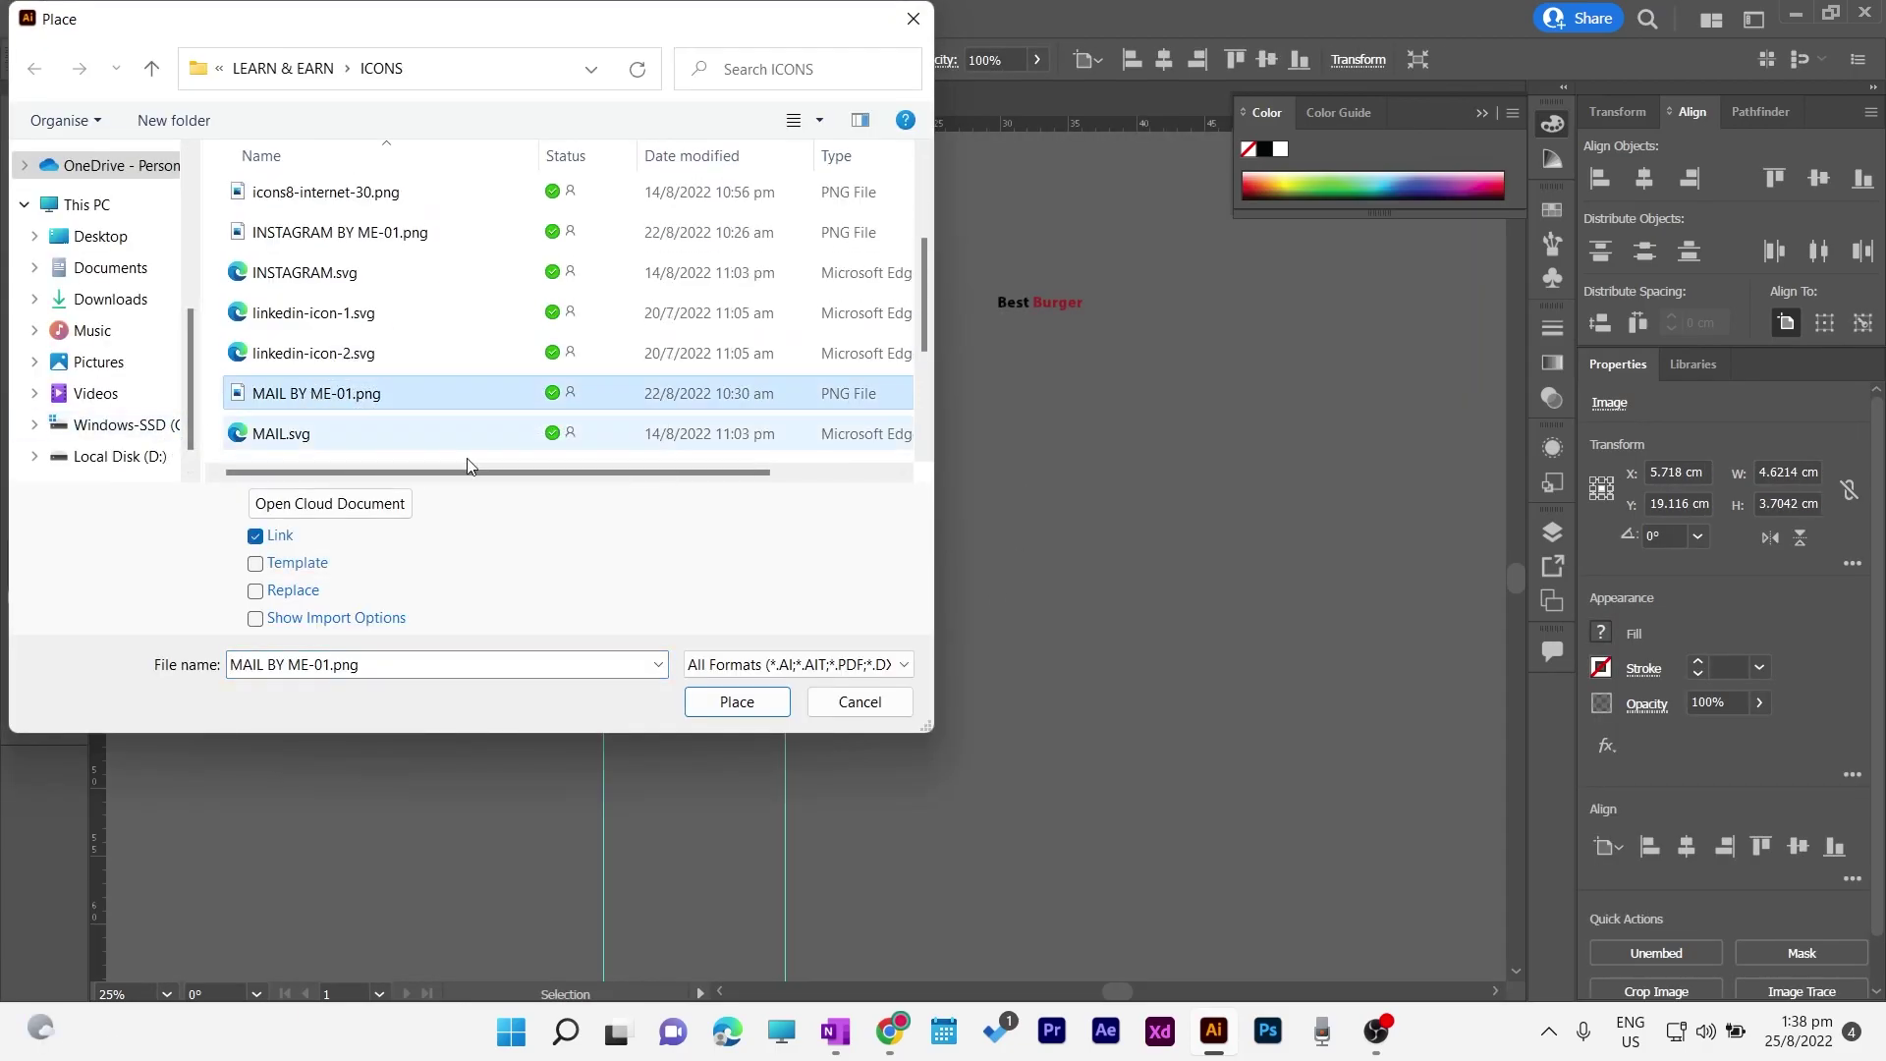
click(737, 702)
click(564, 485)
Step: Embed the mail image and crop it tightly around the envelope icon, to about 4.41 × 3.49 cm
click(453, 60)
click(867, 61)
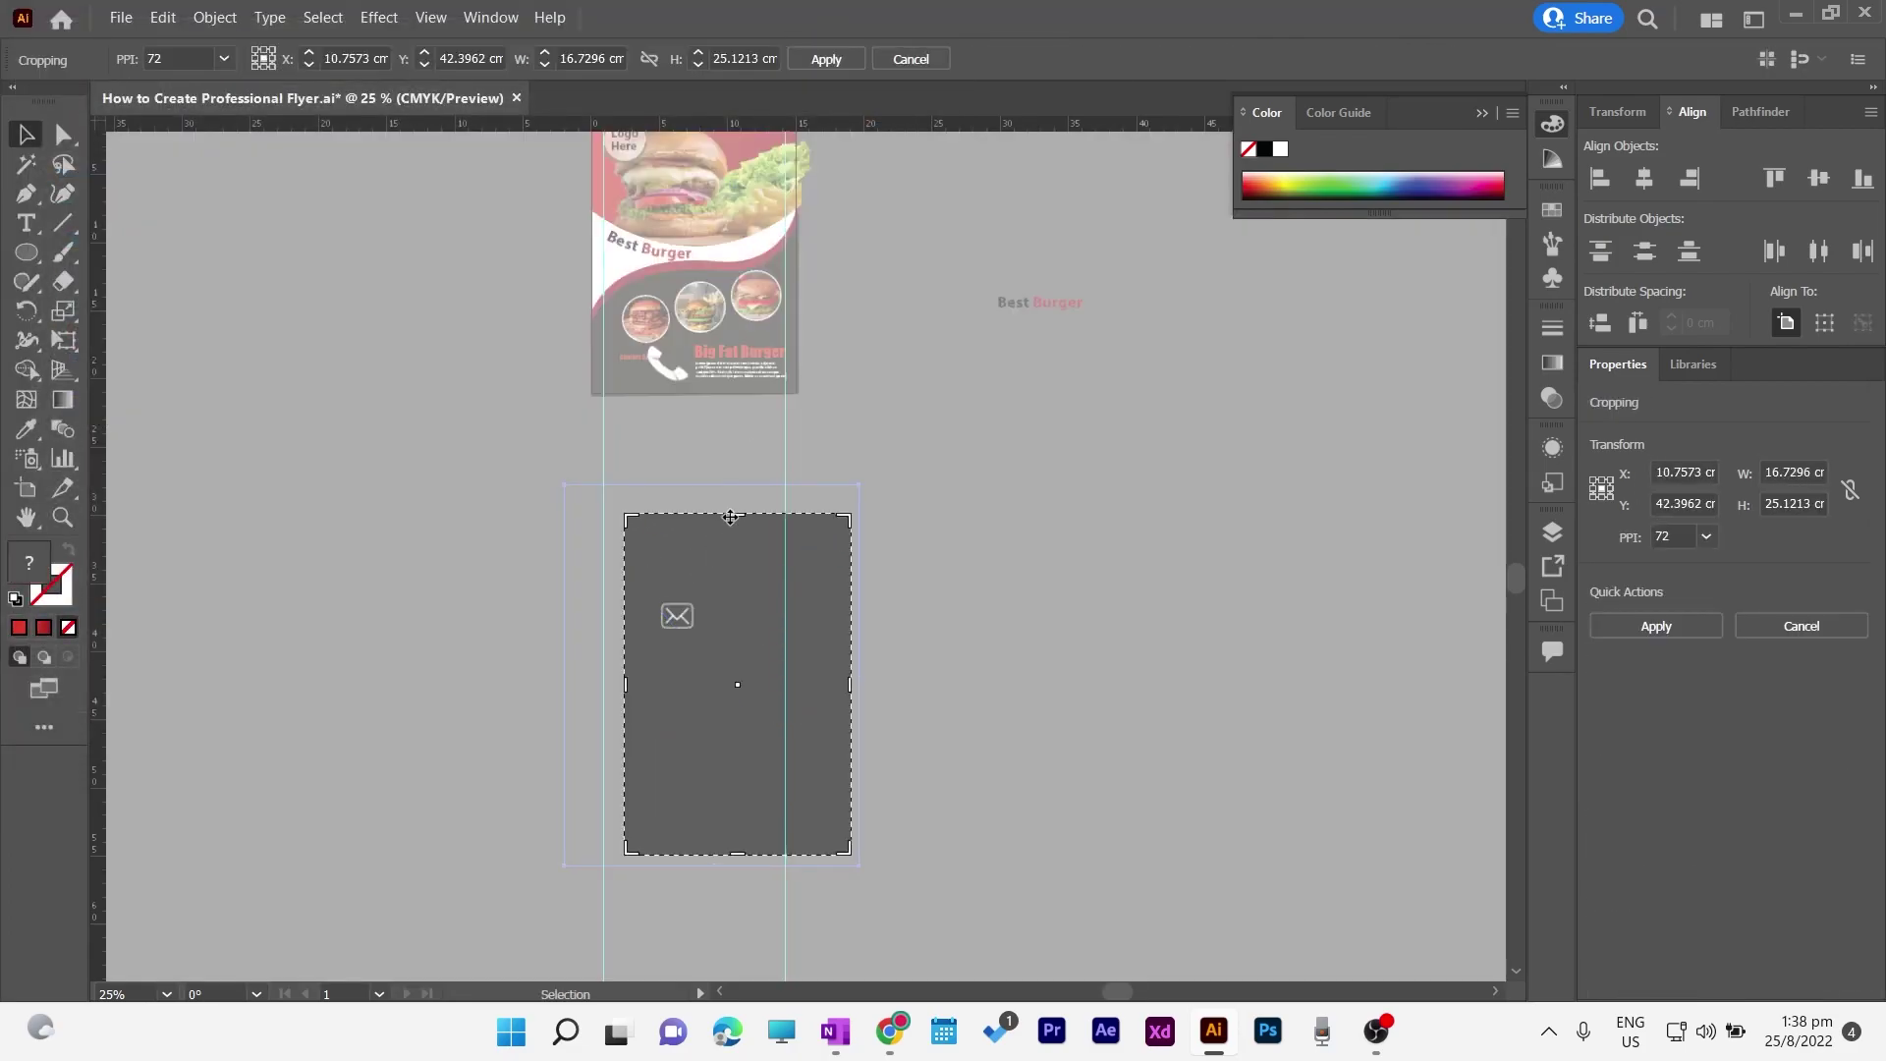
drag(727, 517, 727, 595)
drag(735, 854, 706, 621)
drag(564, 619, 684, 353)
click(799, 57)
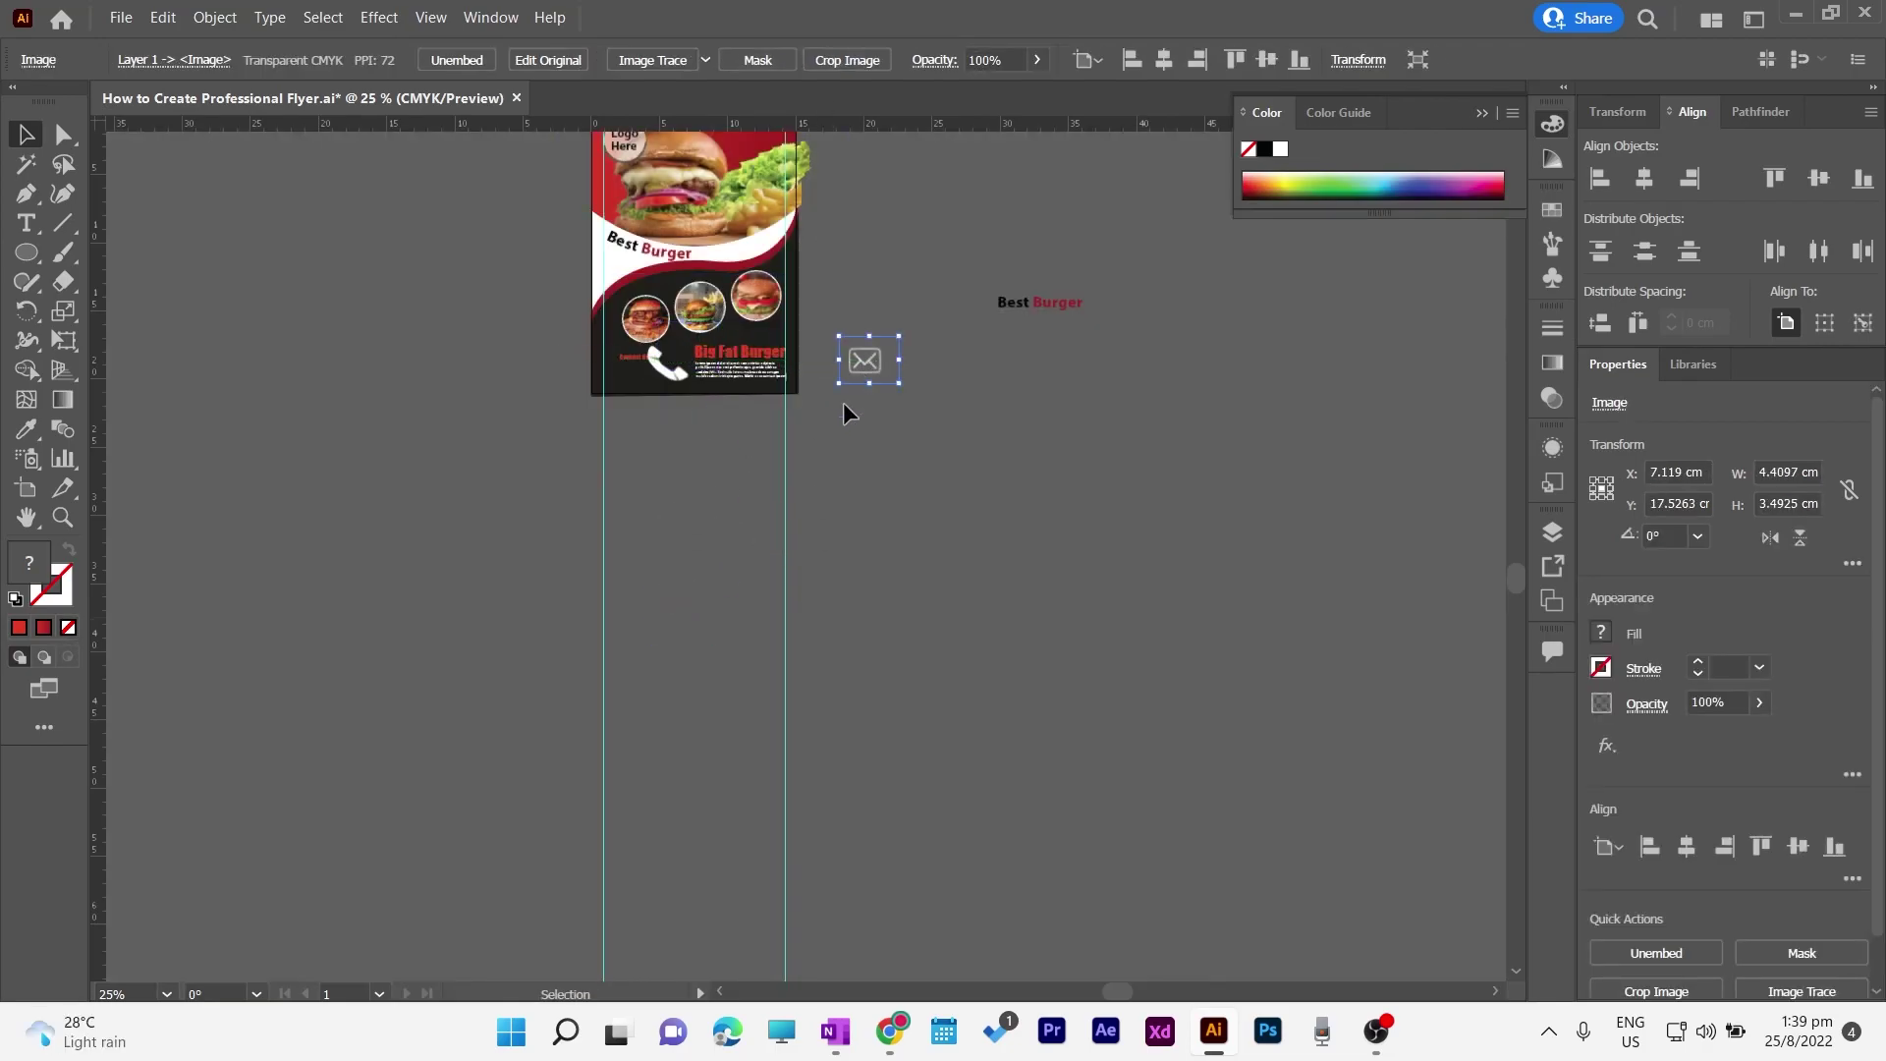
Step: Move the cropped envelope icon around the flyer's lower area to try its position beside the phone icon
click(15, 599)
drag(866, 363, 678, 357)
drag(678, 356, 771, 342)
click(893, 362)
Step: Shrink the phone icon to about 0.99 × 0.79 cm and place it just beneath "Contact Us :"
key(ctrl+plus)
key(ctrl+plus)
key(ctrl+plus)
click(1481, 113)
drag(839, 211, 1116, 686)
click(732, 542)
drag(645, 470, 603, 542)
click(636, 629)
Step: Shrink the envelope icon to about 1.36 × 1.08 cm and place it beneath the phone icon
click(973, 456)
drag(930, 400, 609, 569)
click(634, 676)
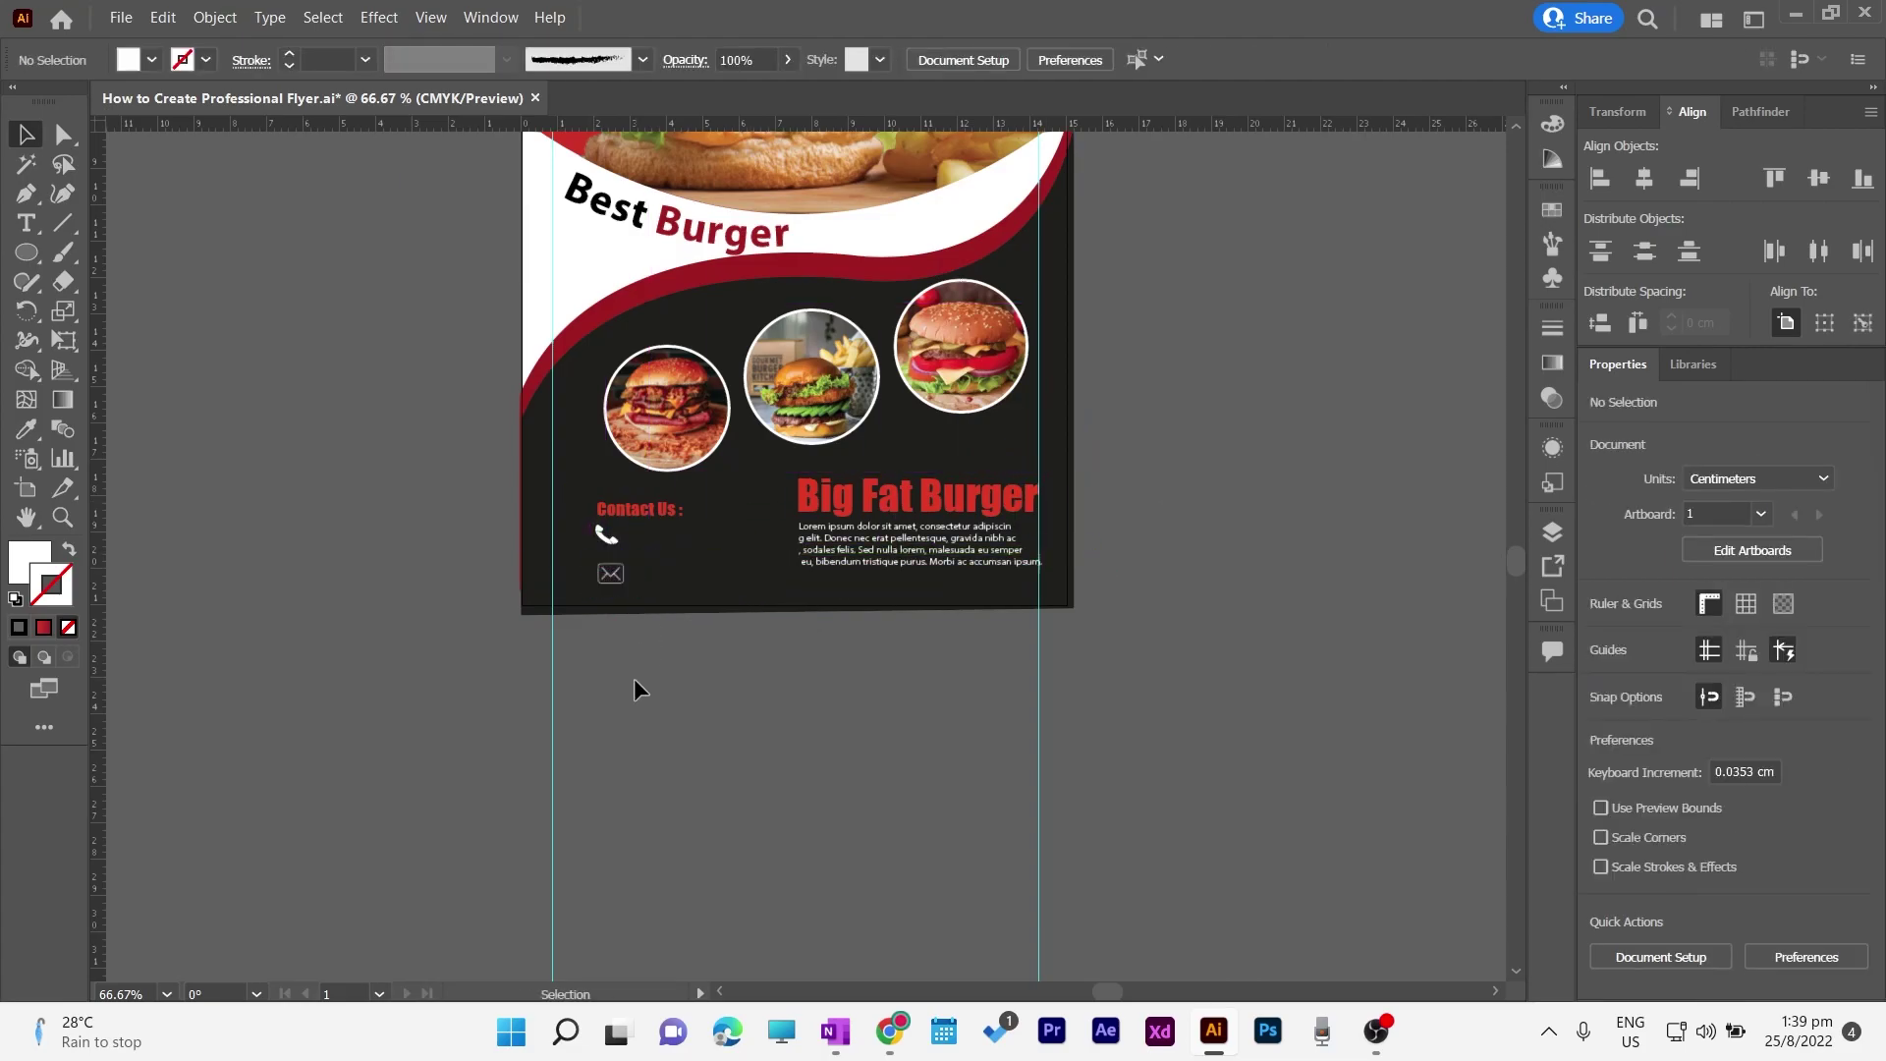
Step: Nudge the "Contact Us :" heading slightly up, away from the phone icon
click(607, 537)
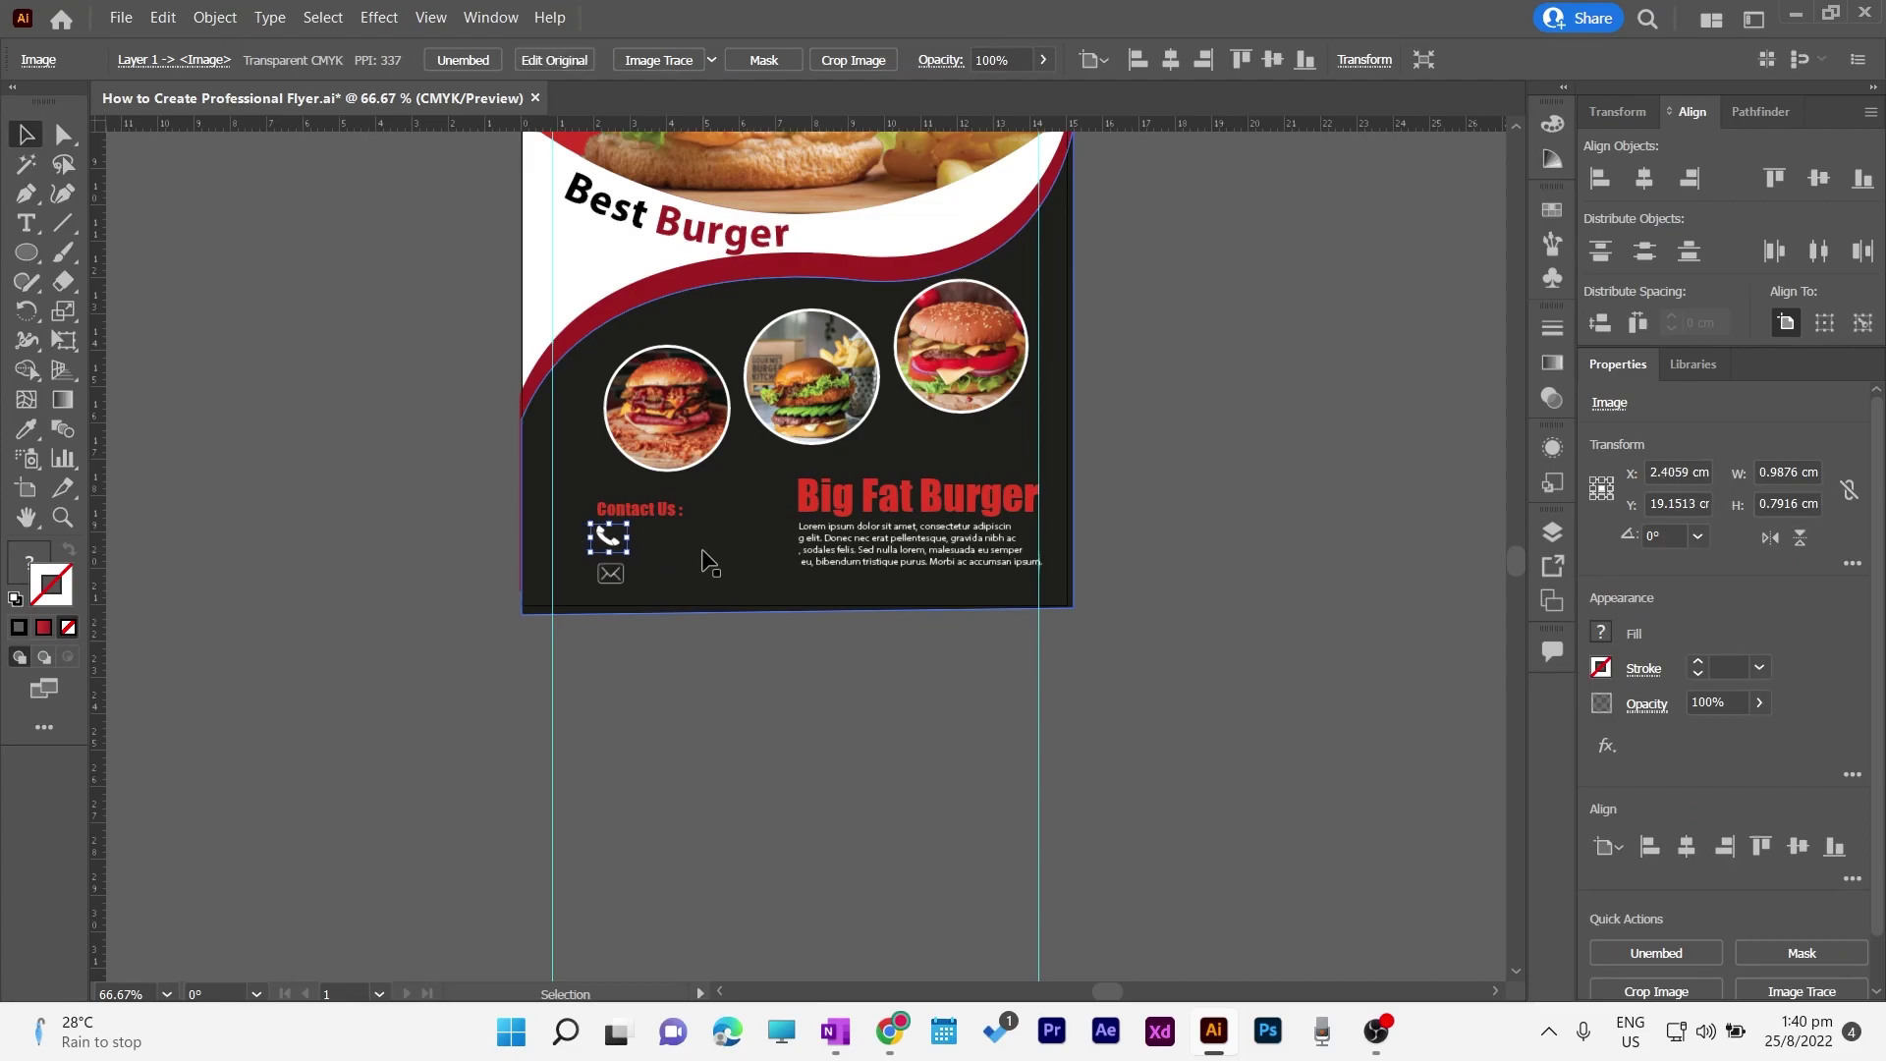
scroll(703, 552, up, 1)
click(671, 664)
click(617, 611)
click(643, 534)
key(Up)
key(Up)
key(Up)
key(Up)
key(Up)
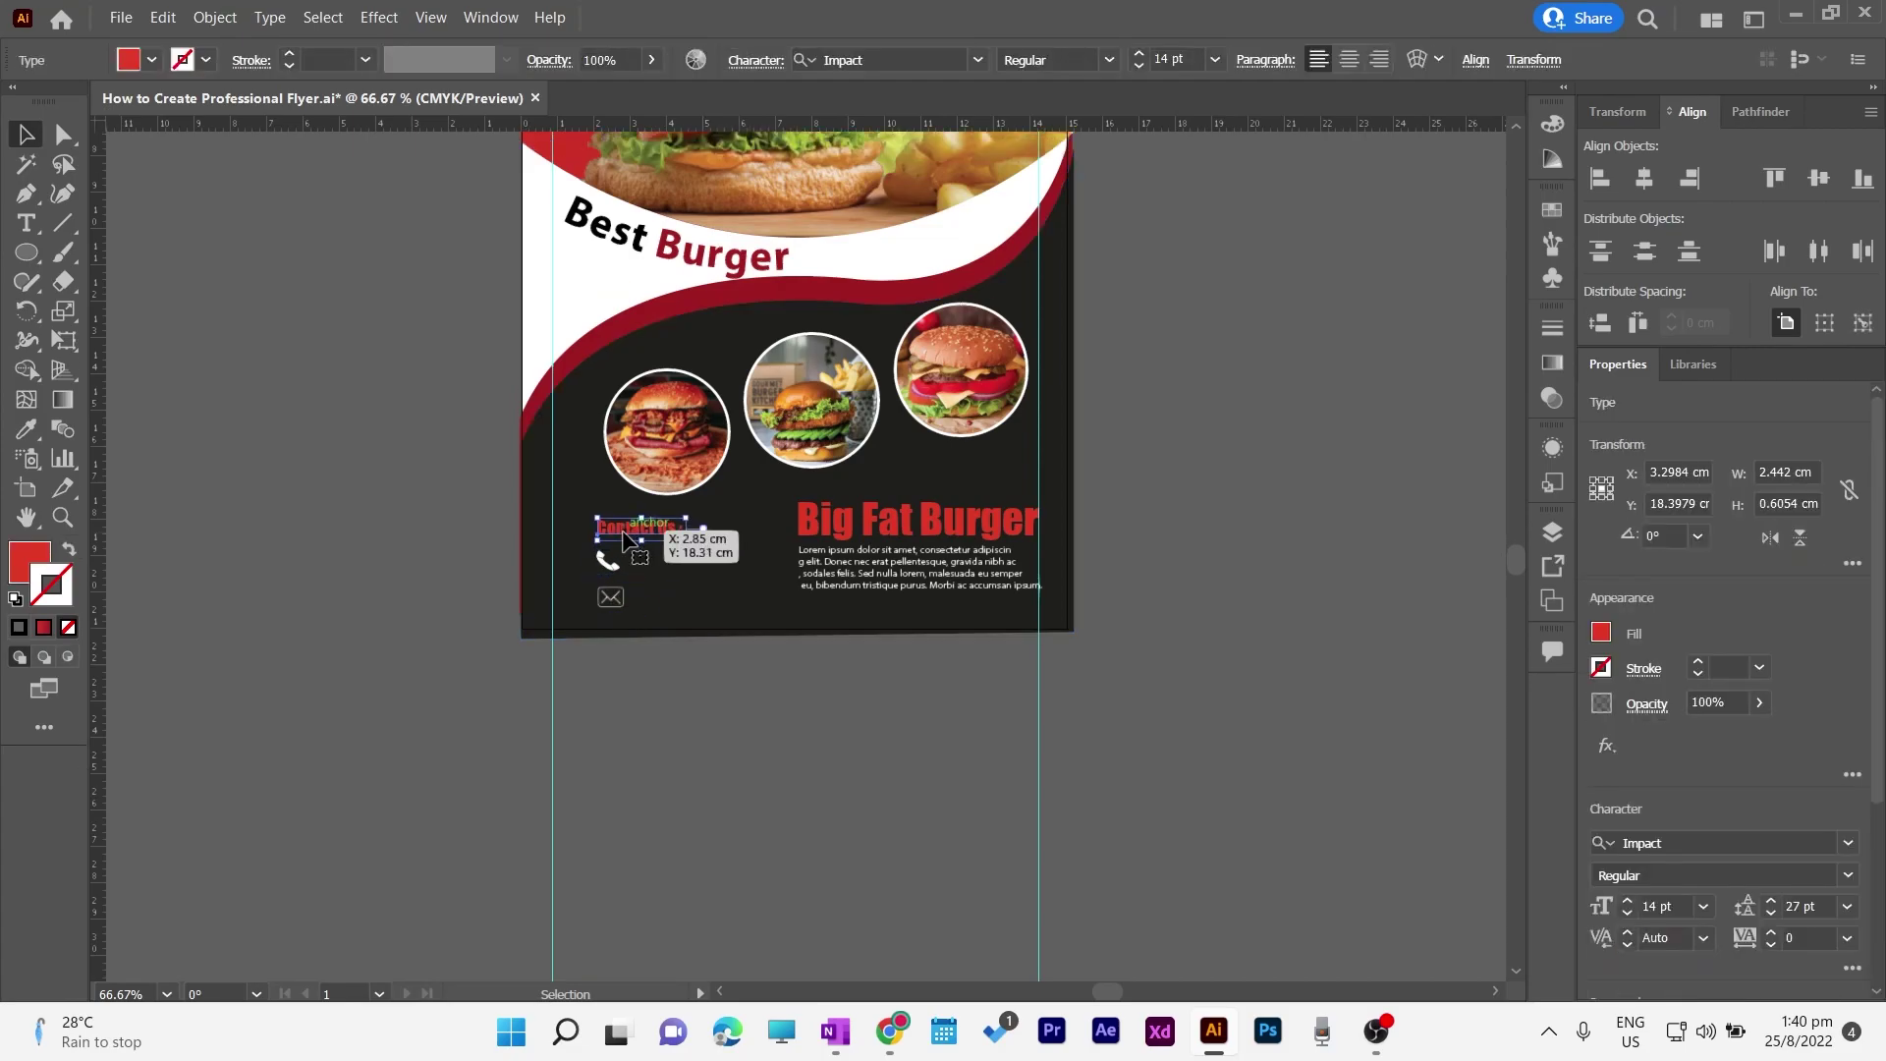
Step: Shrink the phone icon to about 0.75 × 0.60 cm and nudge it under the start of "Contact Us :"
click(625, 640)
click(607, 563)
key(Left)
key(Down)
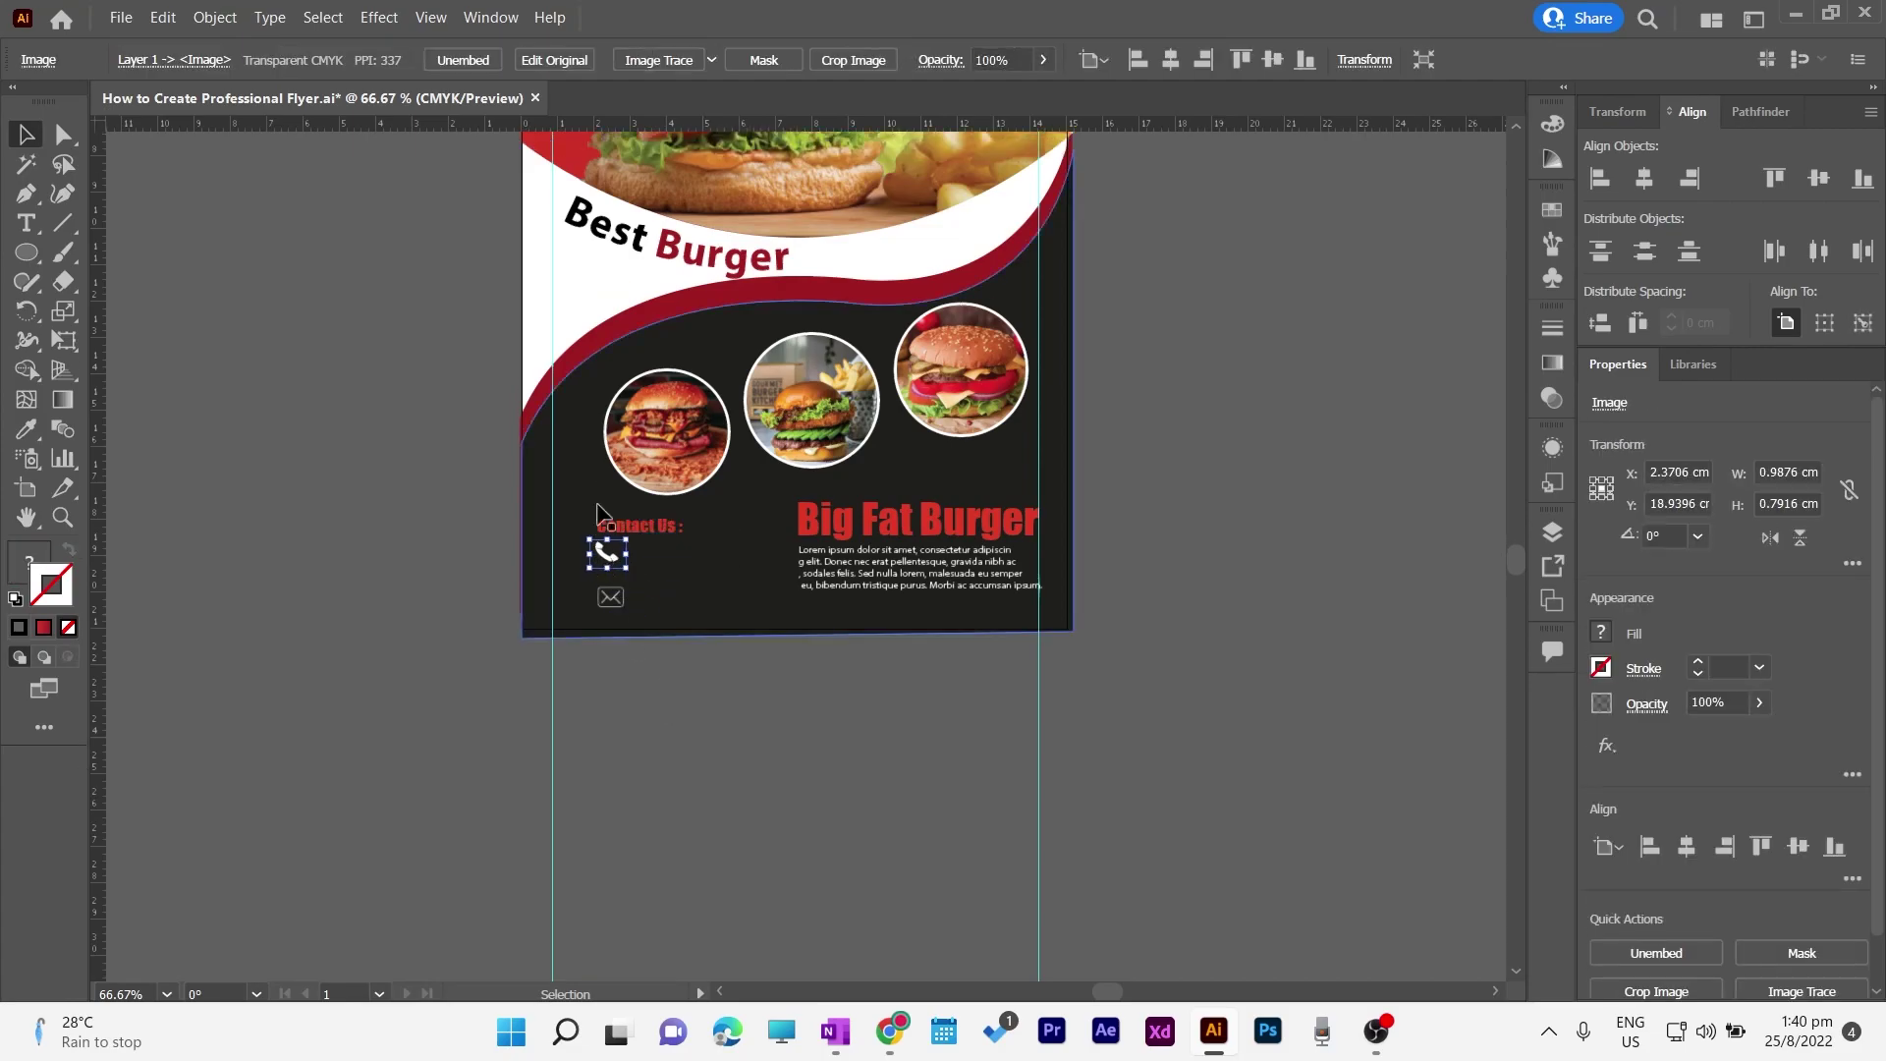
drag(587, 540, 597, 546)
key(Up)
key(Up)
key(Left)
key(Left)
key(Left)
key(Left)
key(Left)
key(Left)
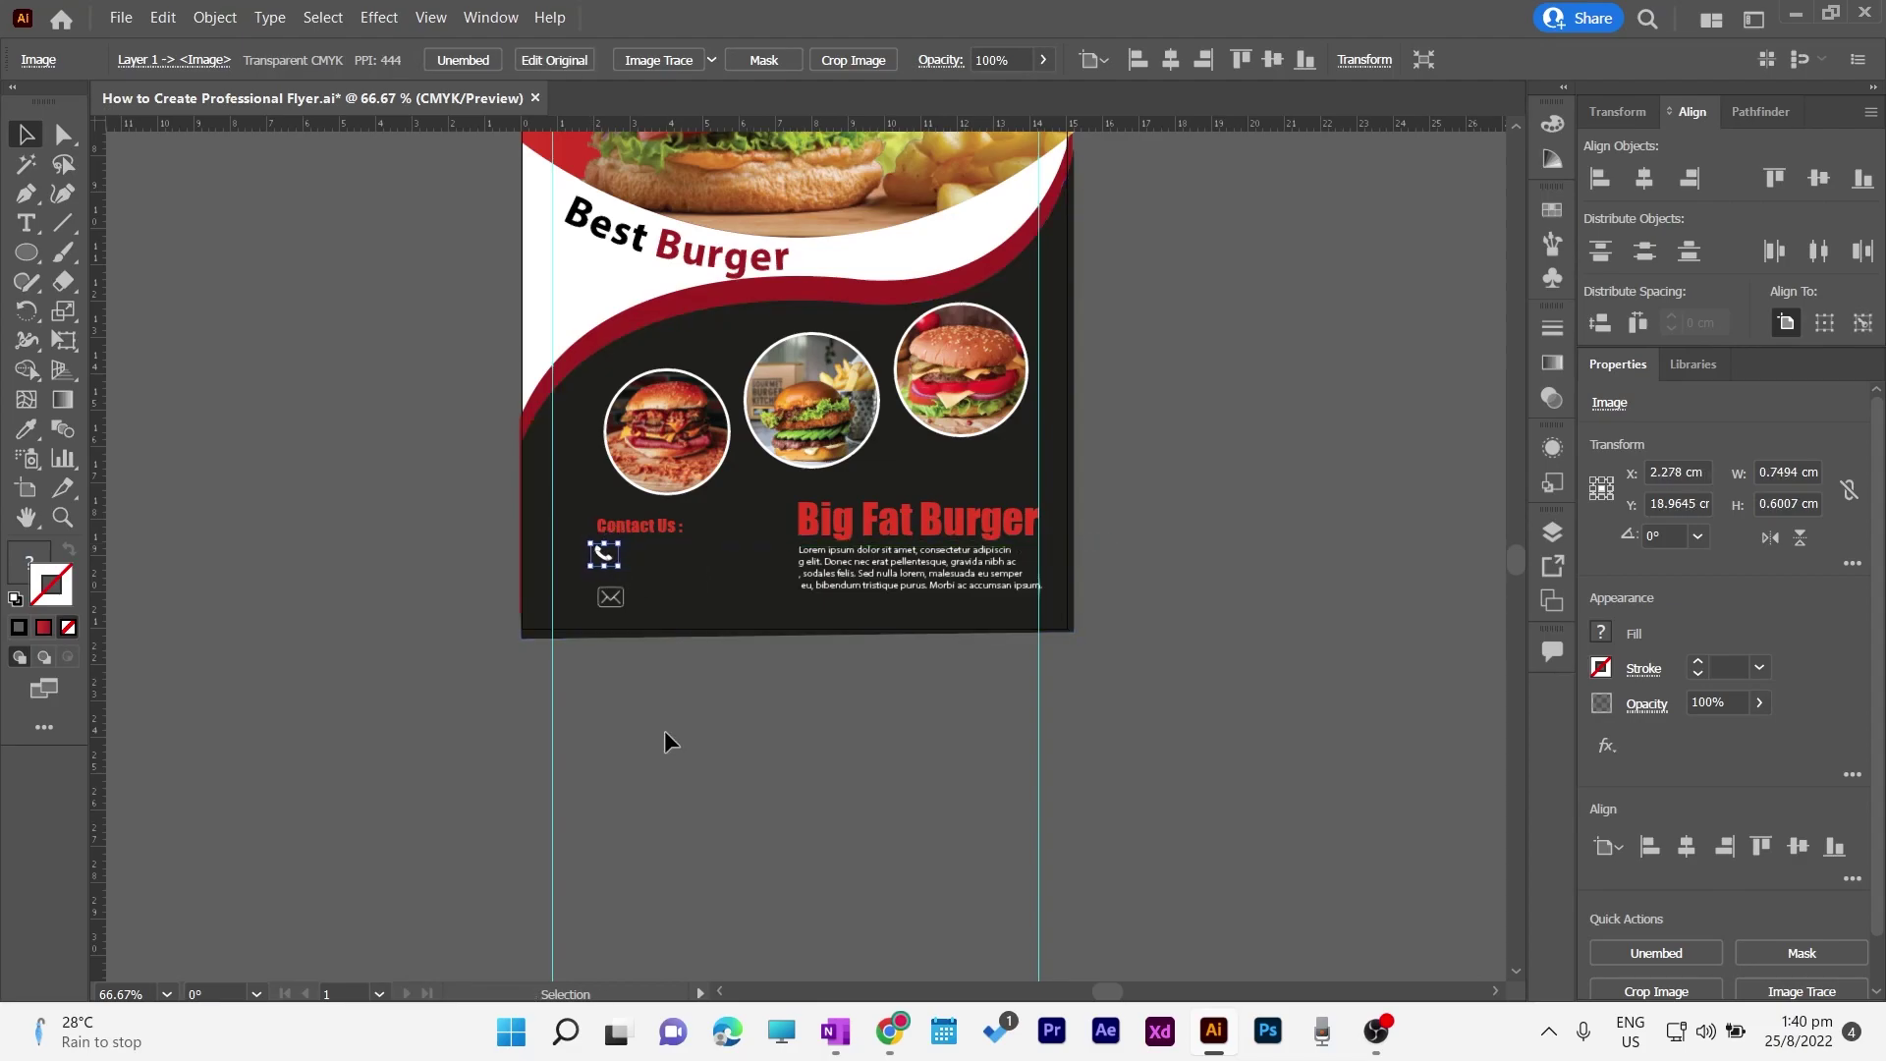
click(664, 732)
Step: Shrink the envelope icon to about 1.08 × 0.85 cm and nudge it up and left, directly beneath the phone icon
click(610, 597)
drag(624, 586, 634, 585)
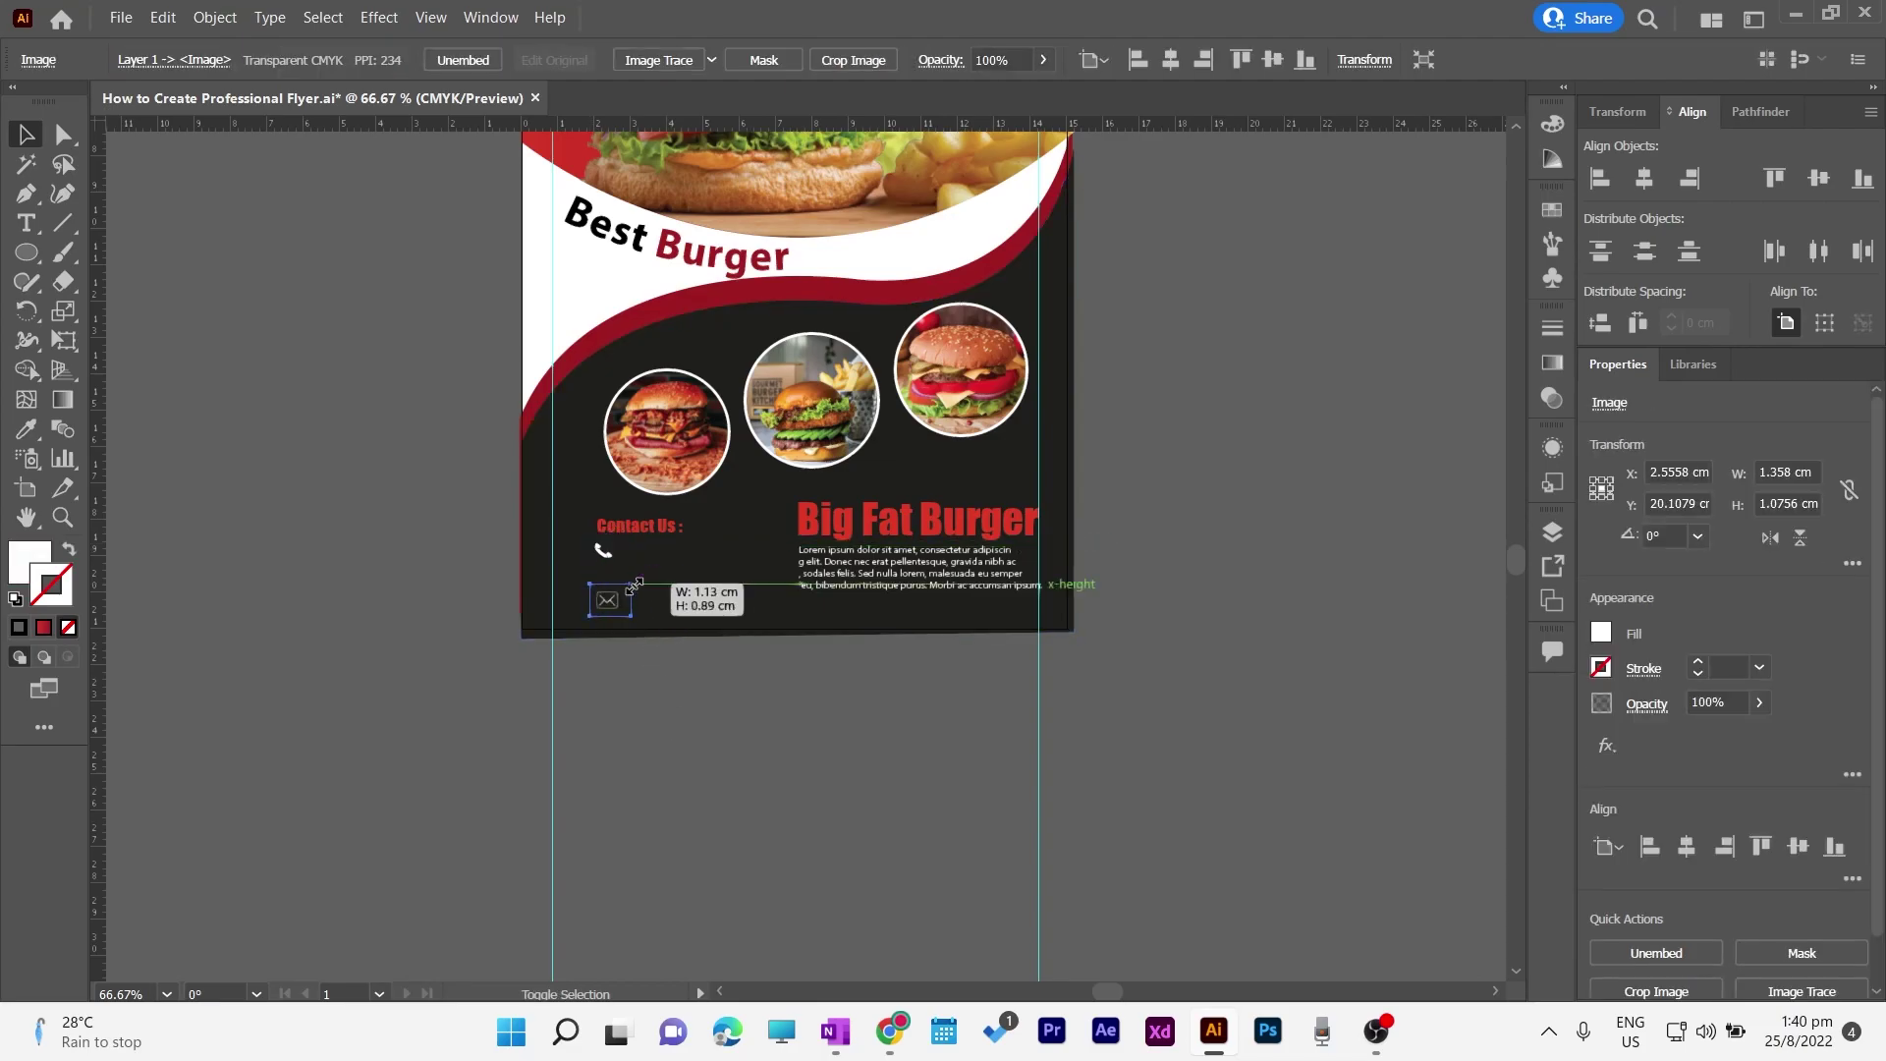
key(Up)
key(Up)
key(Up)
key(Up)
key(Up)
key(Up)
key(Up)
key(Up)
key(Up)
key(Up)
key(Up)
key(Up)
key(Up)
key(Up)
key(Up)
key(Up)
key(Left)
key(Left)
key(Left)
key(Left)
key(Left)
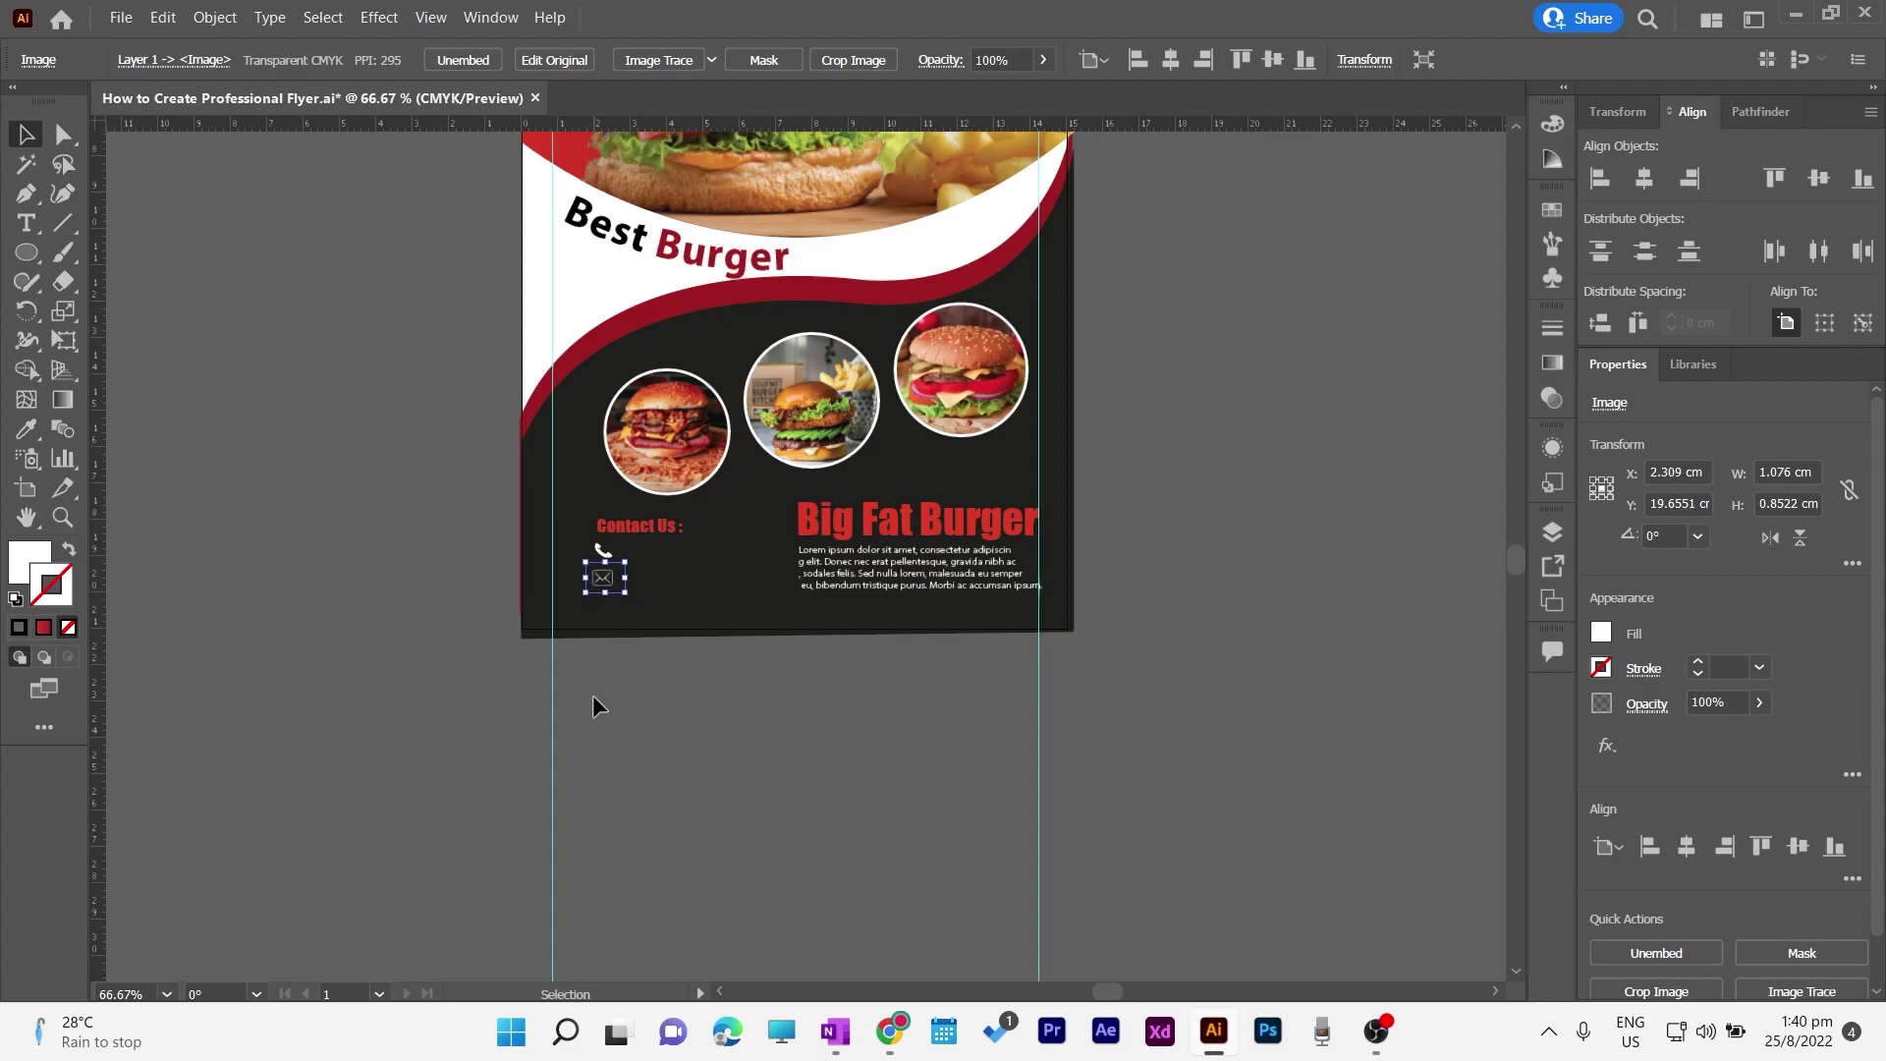
click(719, 709)
Step: Add the contact phone number as text beside the phone icon, with a white fill and no stroke
key(ctrl+plus)
key(ctrl+plus)
scroll(510, 366, down, 3)
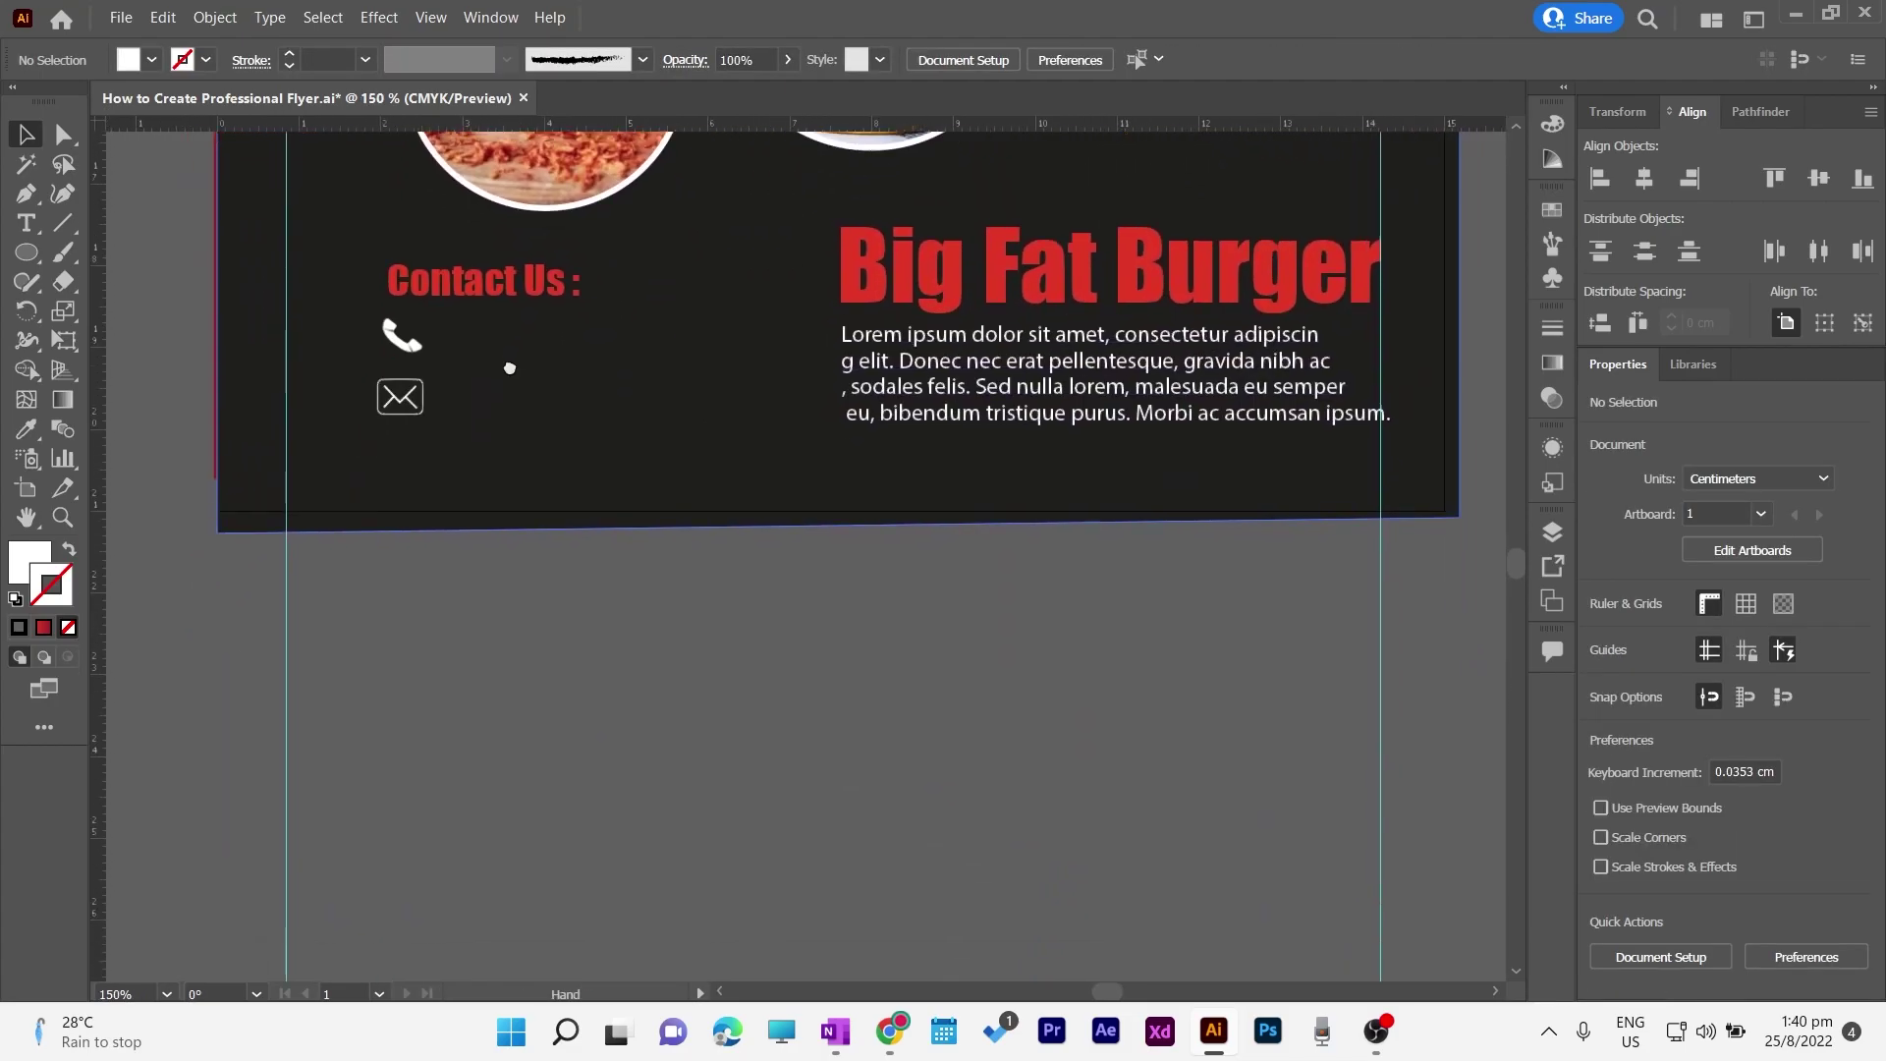
key(t)
click(469, 339)
key(BackSpace)
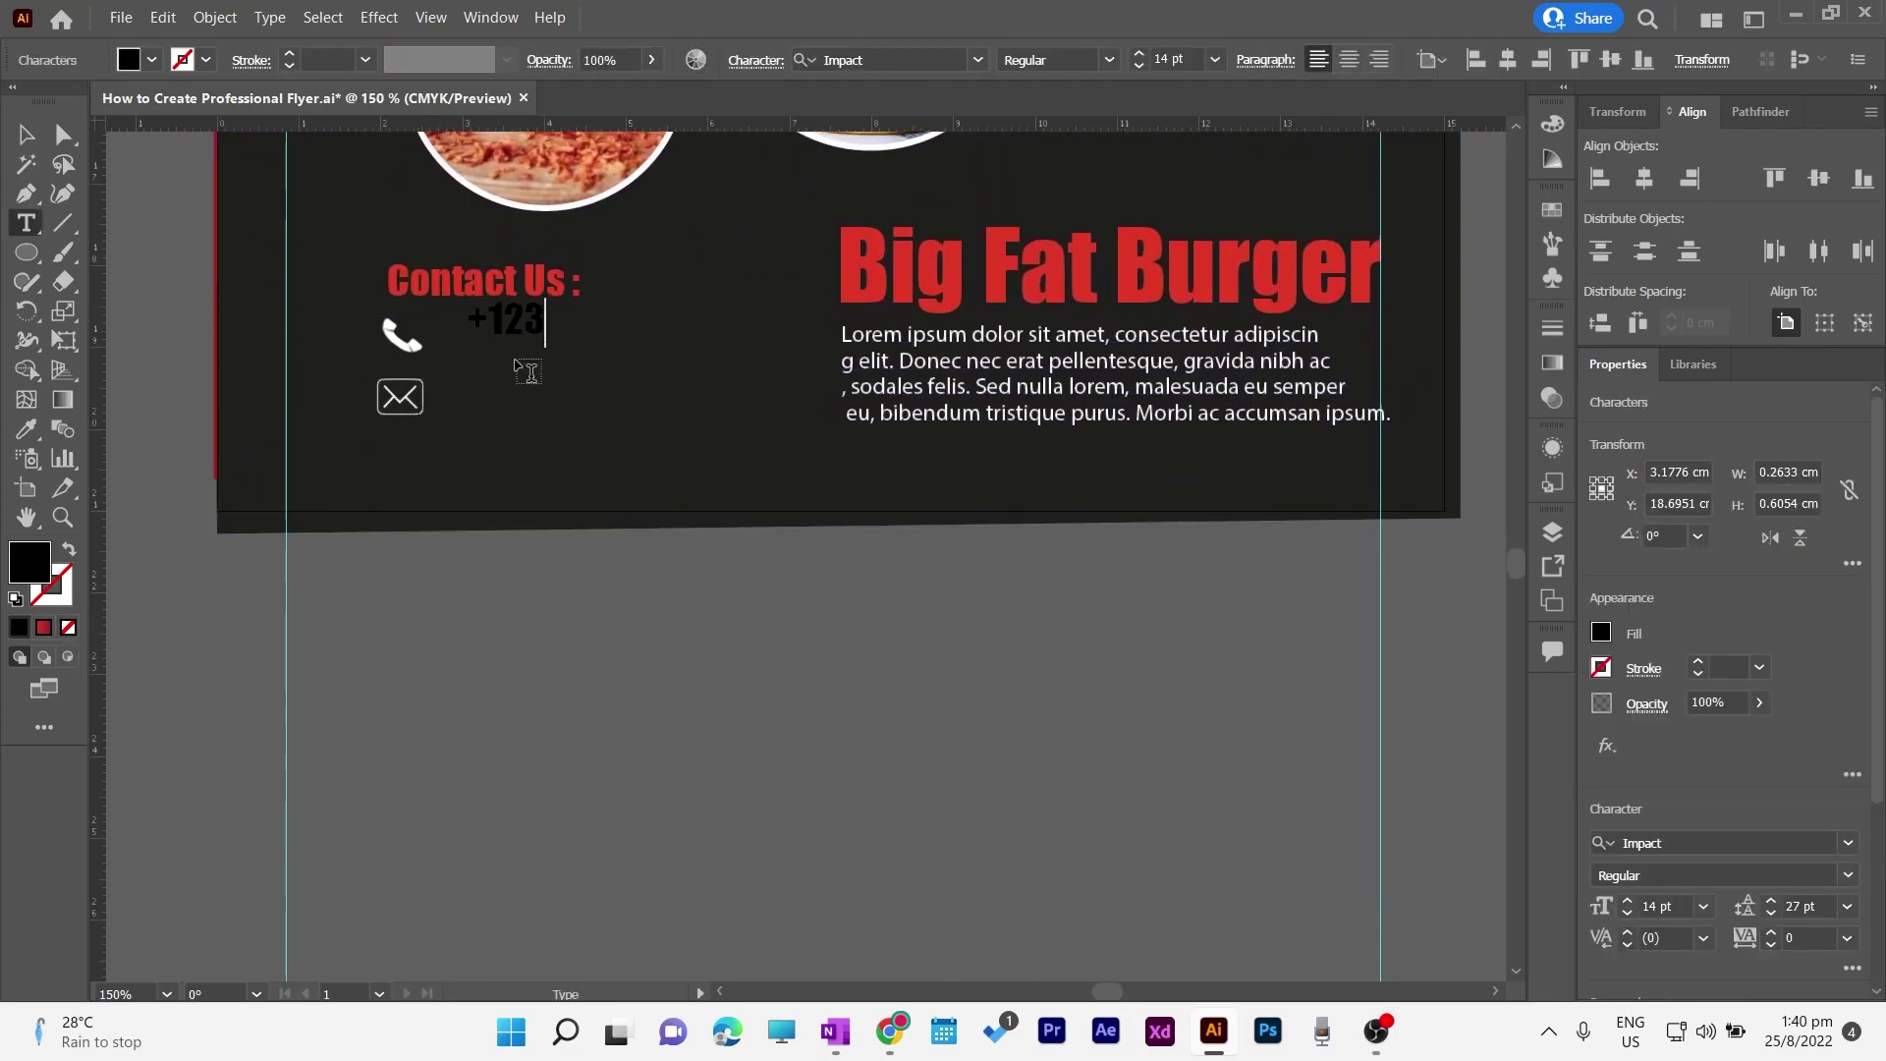
click(27, 135)
click(15, 598)
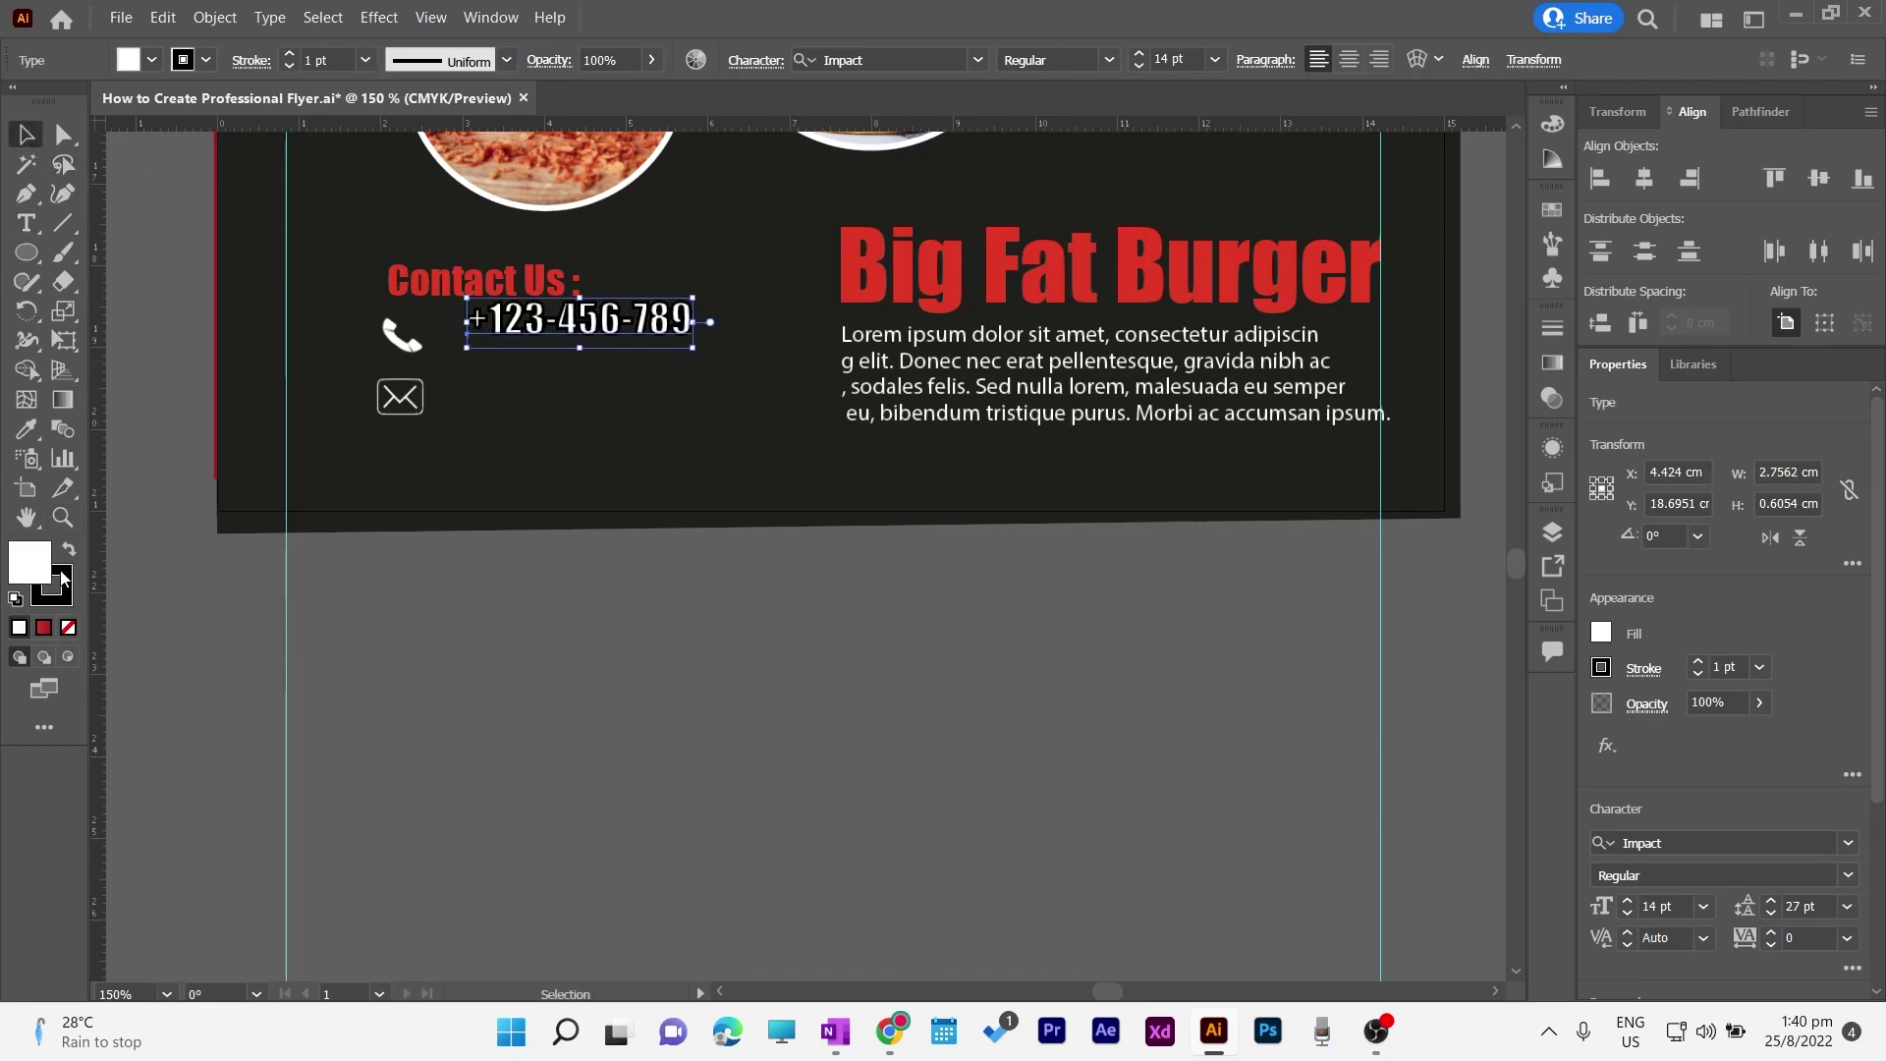
click(63, 596)
click(67, 627)
drag(589, 318, 557, 335)
Step: Set the phone number text to Myriad Pro at 7 pt and level it with the phone icon
click(1139, 66)
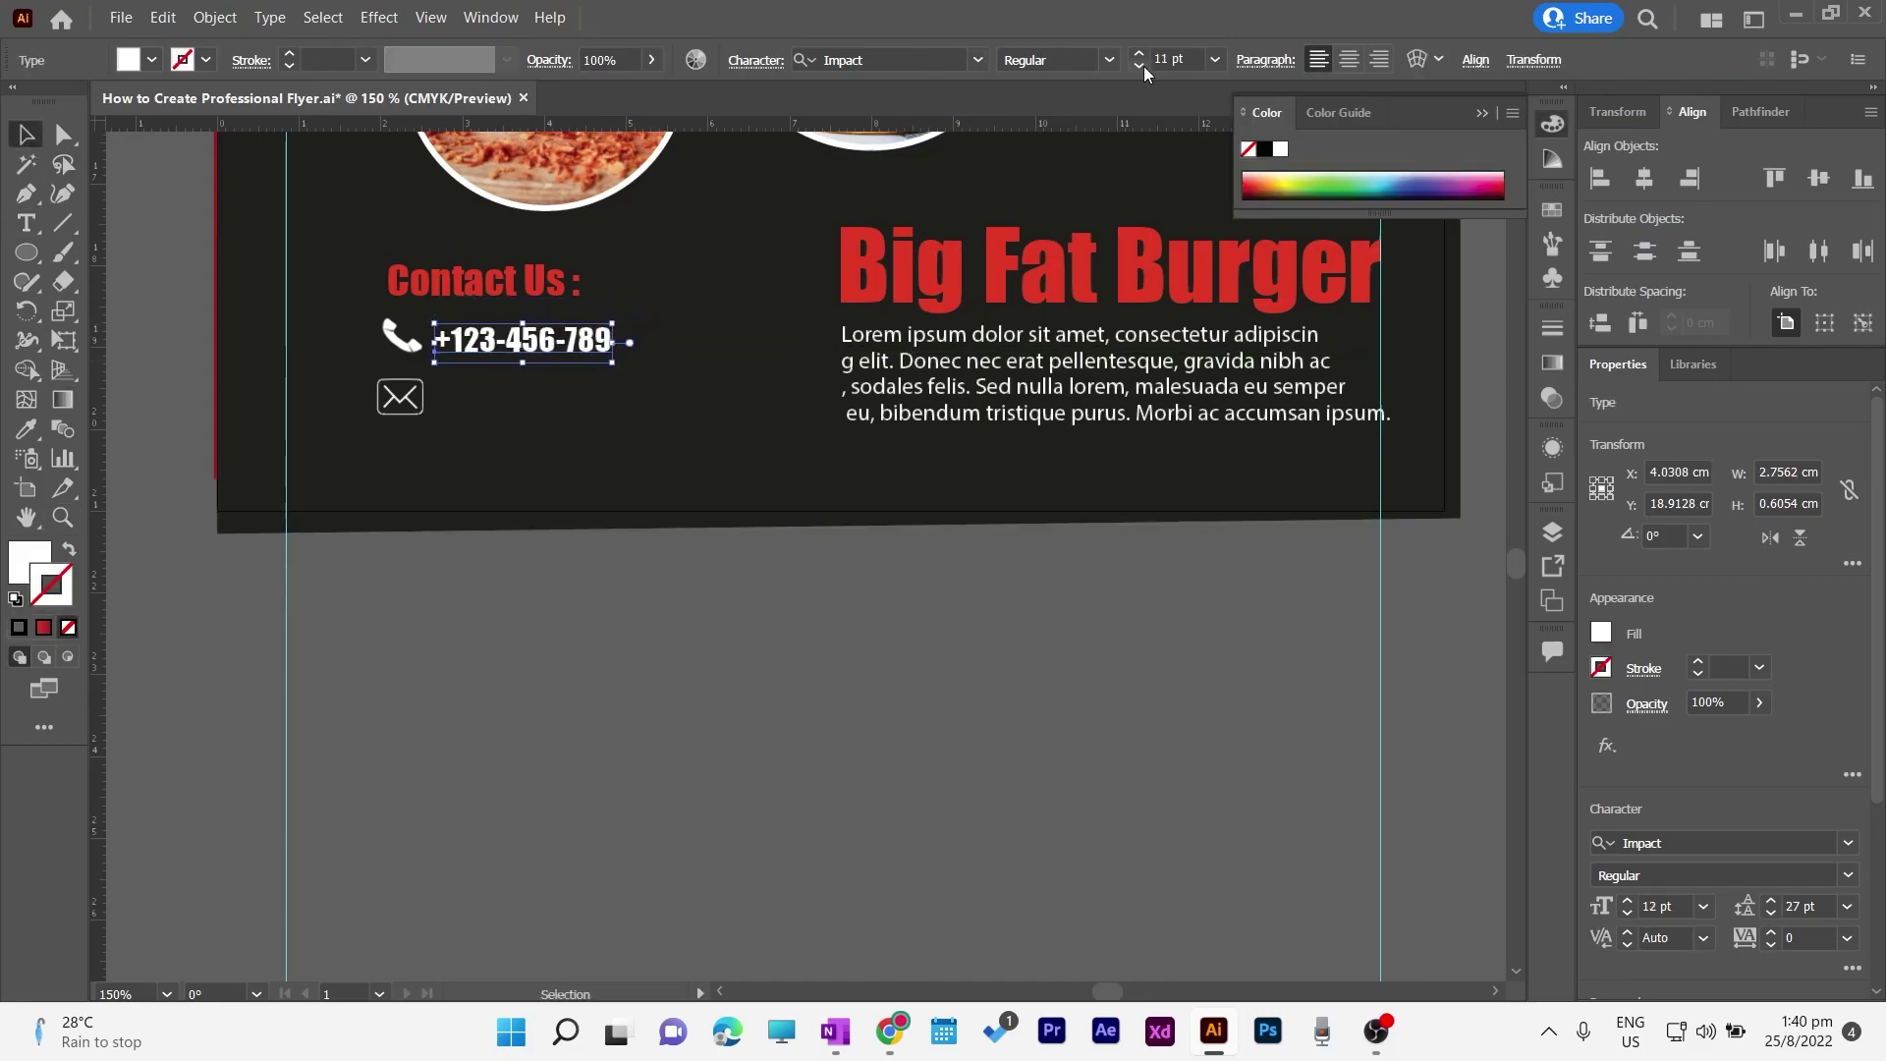
click(977, 60)
click(874, 181)
drag(500, 347, 501, 343)
click(210, 337)
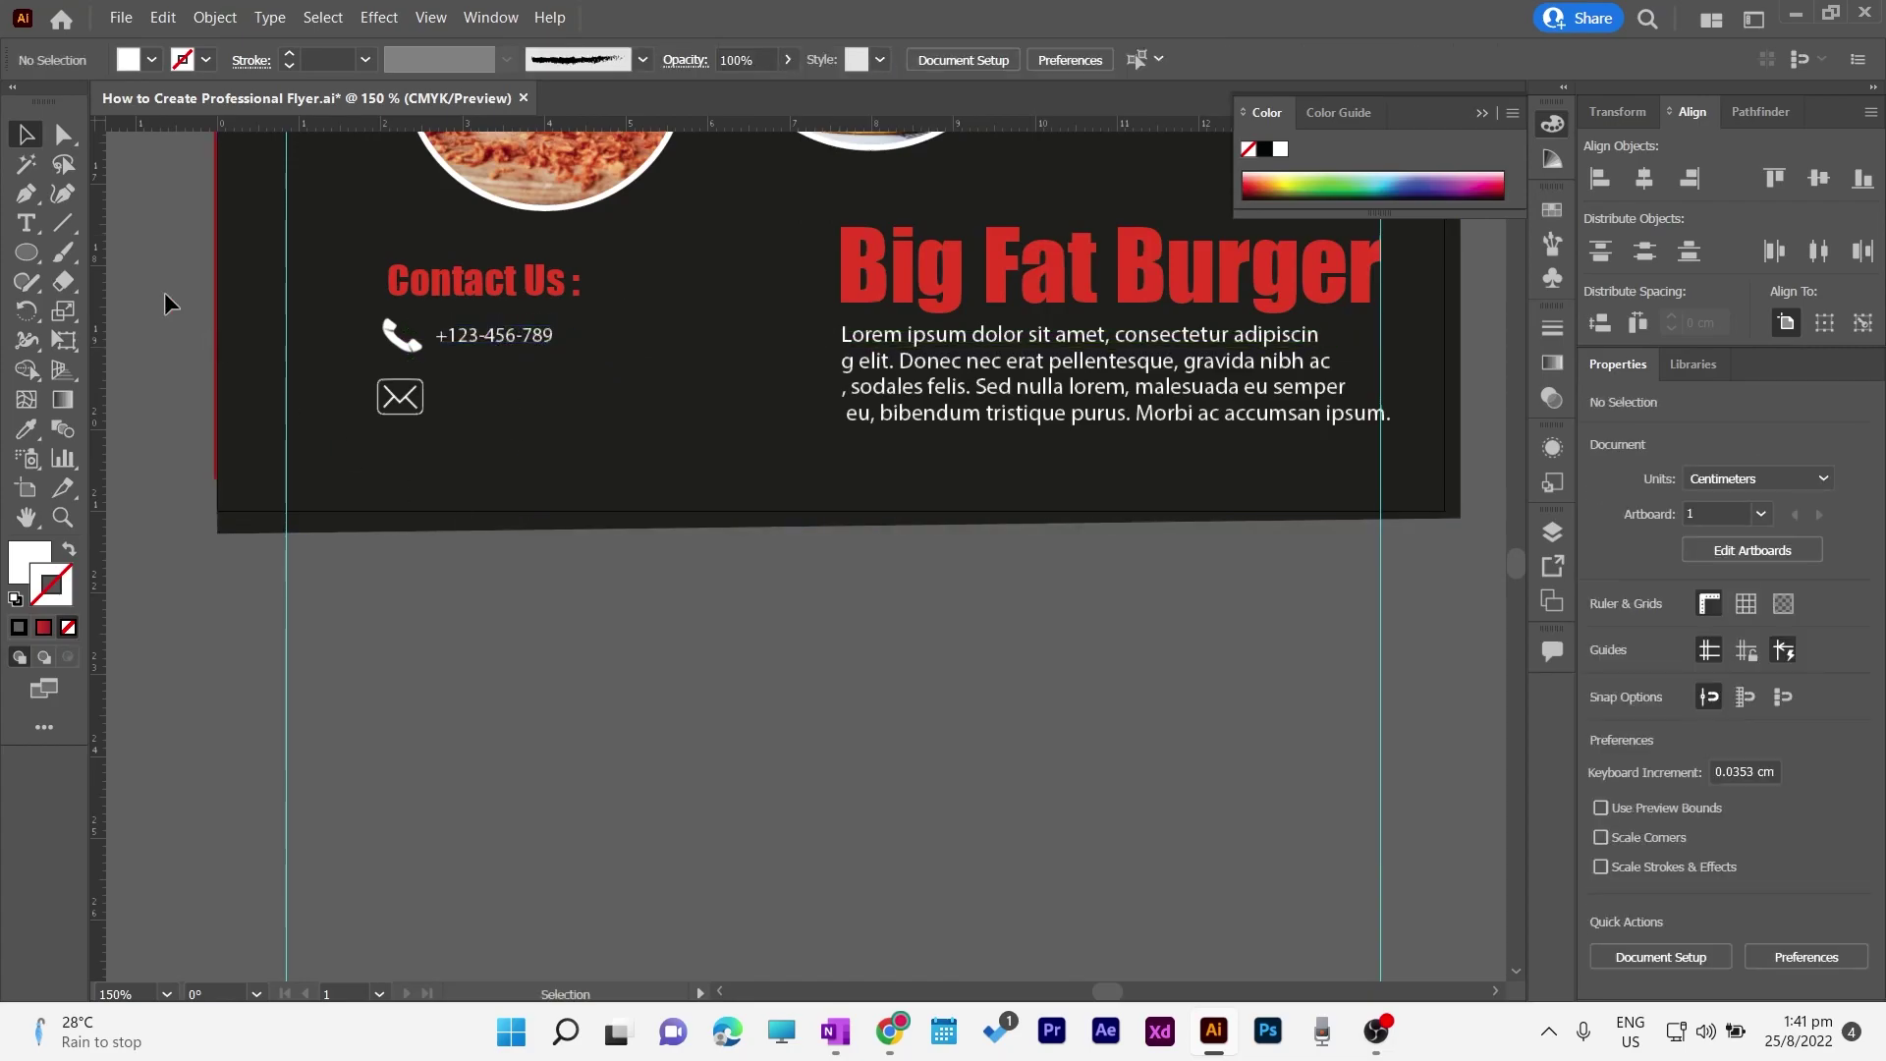
Step: Add the contact e-mail address as white text beside the envelope icon, lined up beneath the phone number
key(t)
click(464, 397)
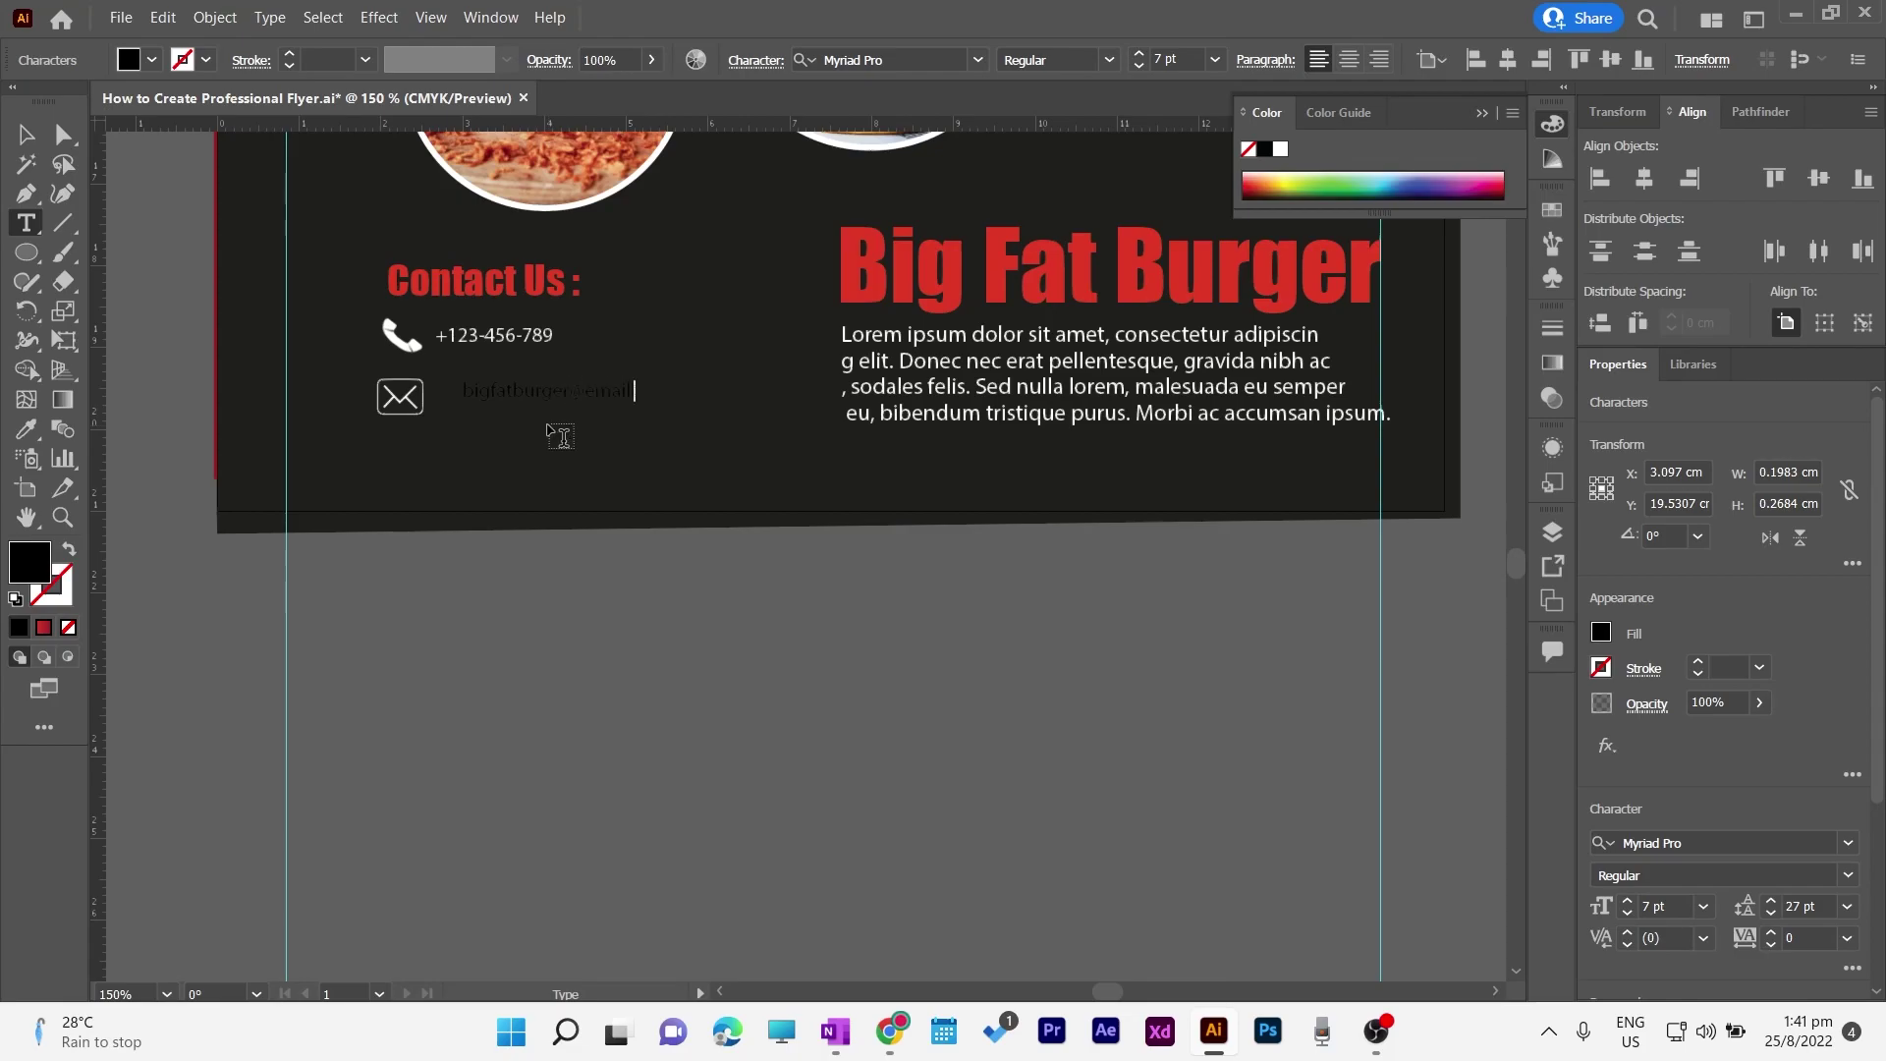
key(Escape)
click(66, 555)
drag(529, 398, 503, 406)
click(533, 566)
Step: Move the left vertical guide to the envelope icon's left edge and align the phone icon and "Contact Us :" to it
drag(295, 346, 385, 354)
click(400, 336)
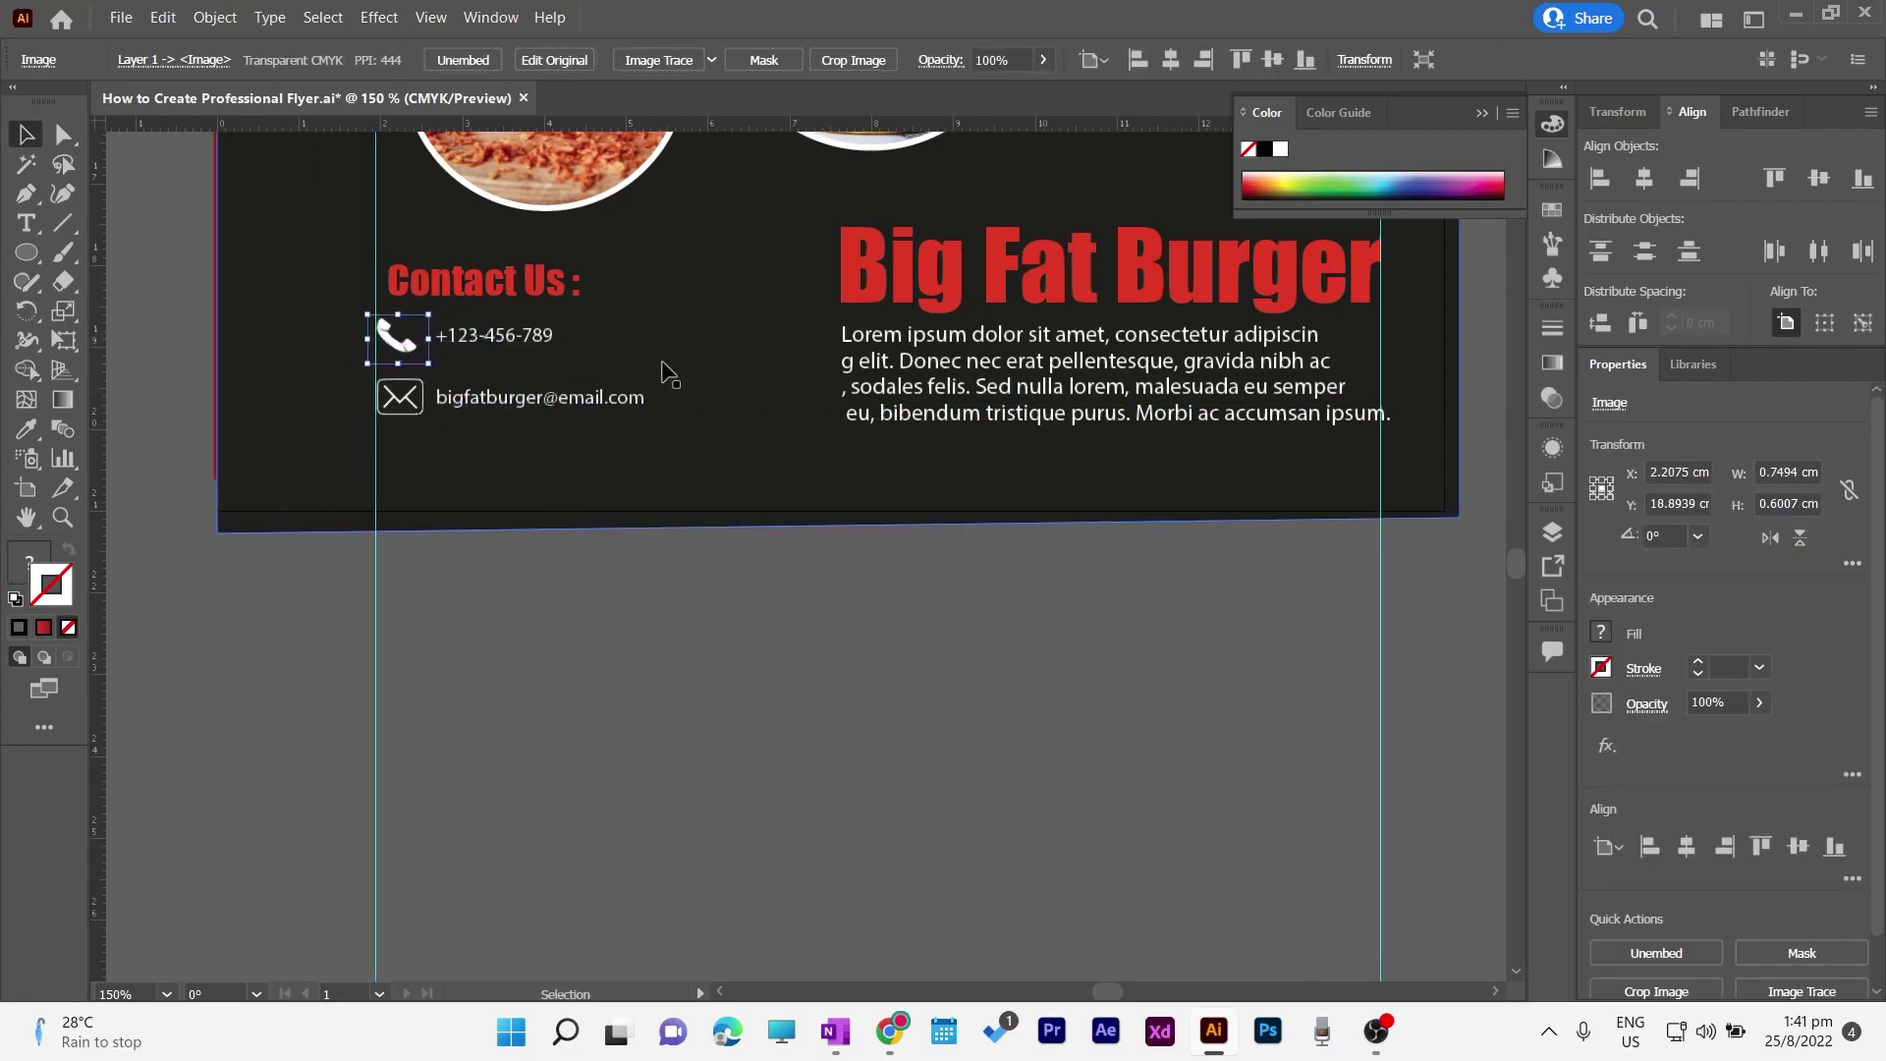
click(470, 294)
click(501, 585)
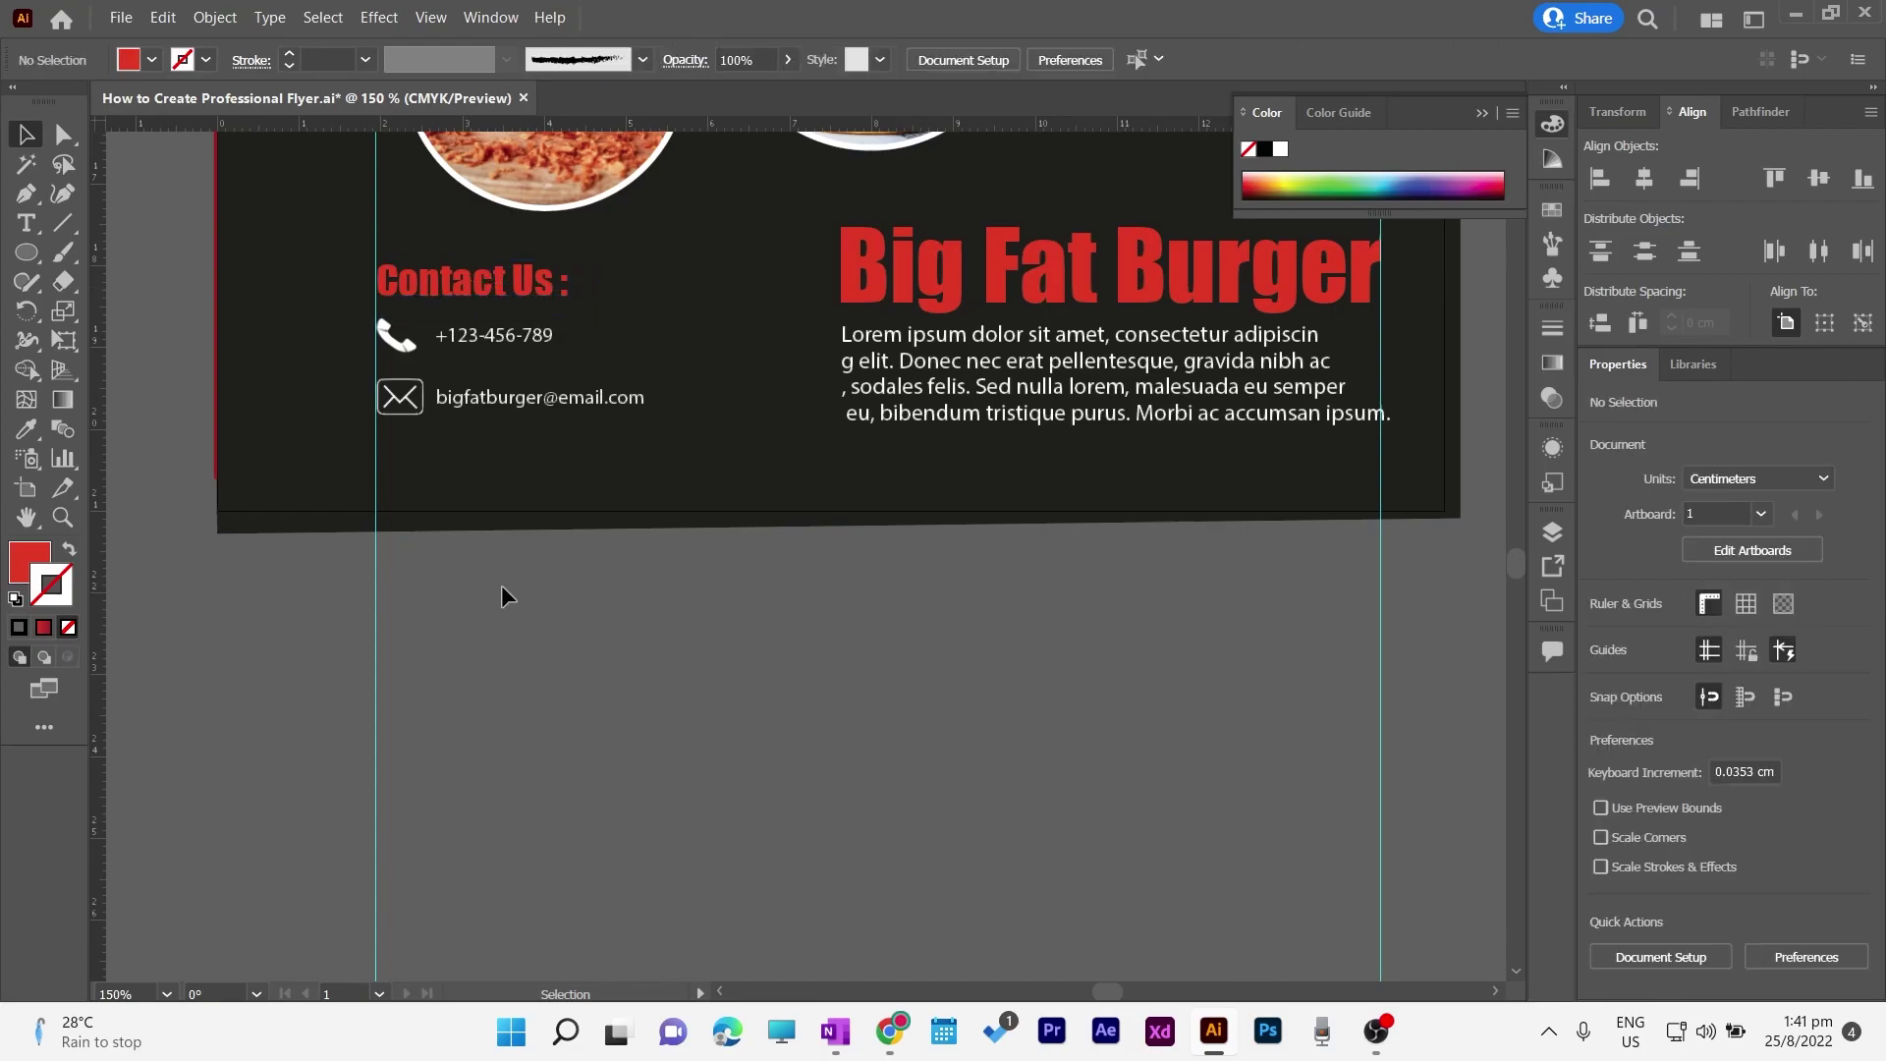
Step: Move the envelope icon and e-mail text slightly up, and level the text with the icon
scroll(852, 622, up, 2)
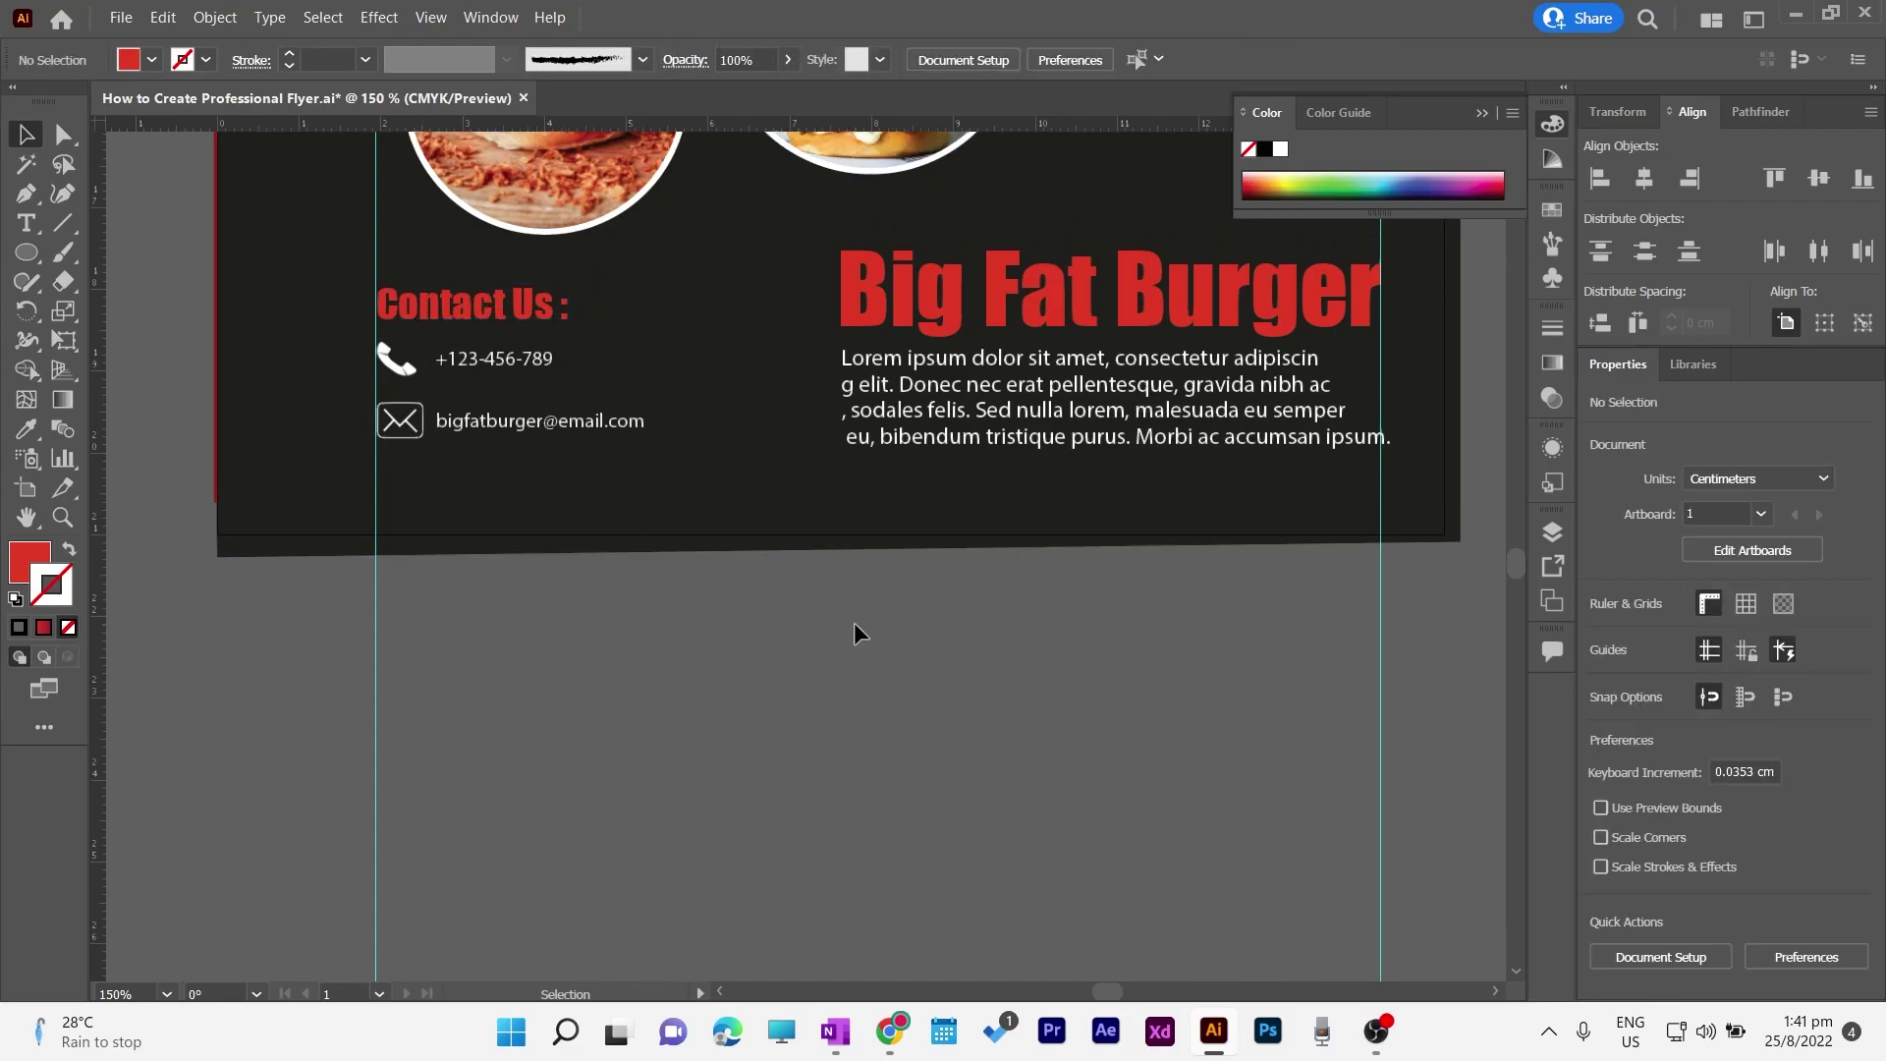
click(496, 469)
shift+click(408, 466)
key(Up)
key(Up)
key(Up)
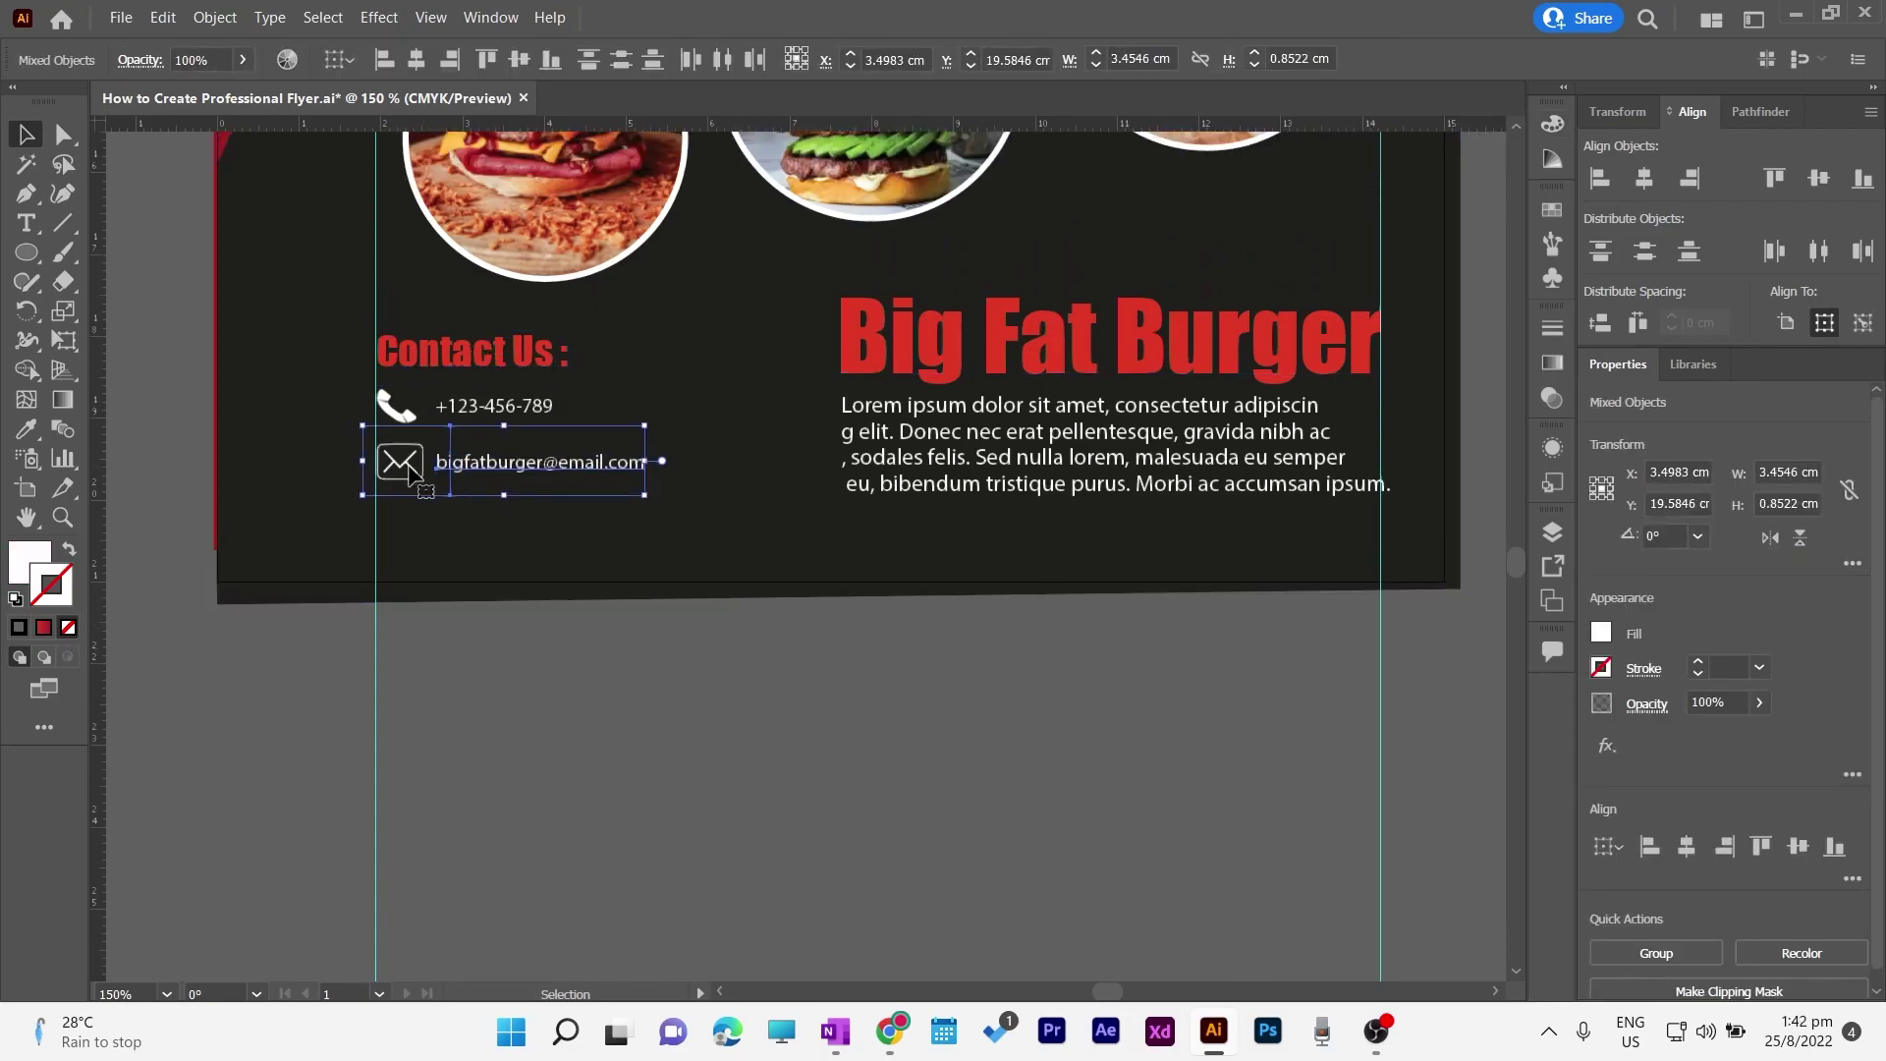
click(613, 709)
click(595, 466)
key(Up)
click(611, 707)
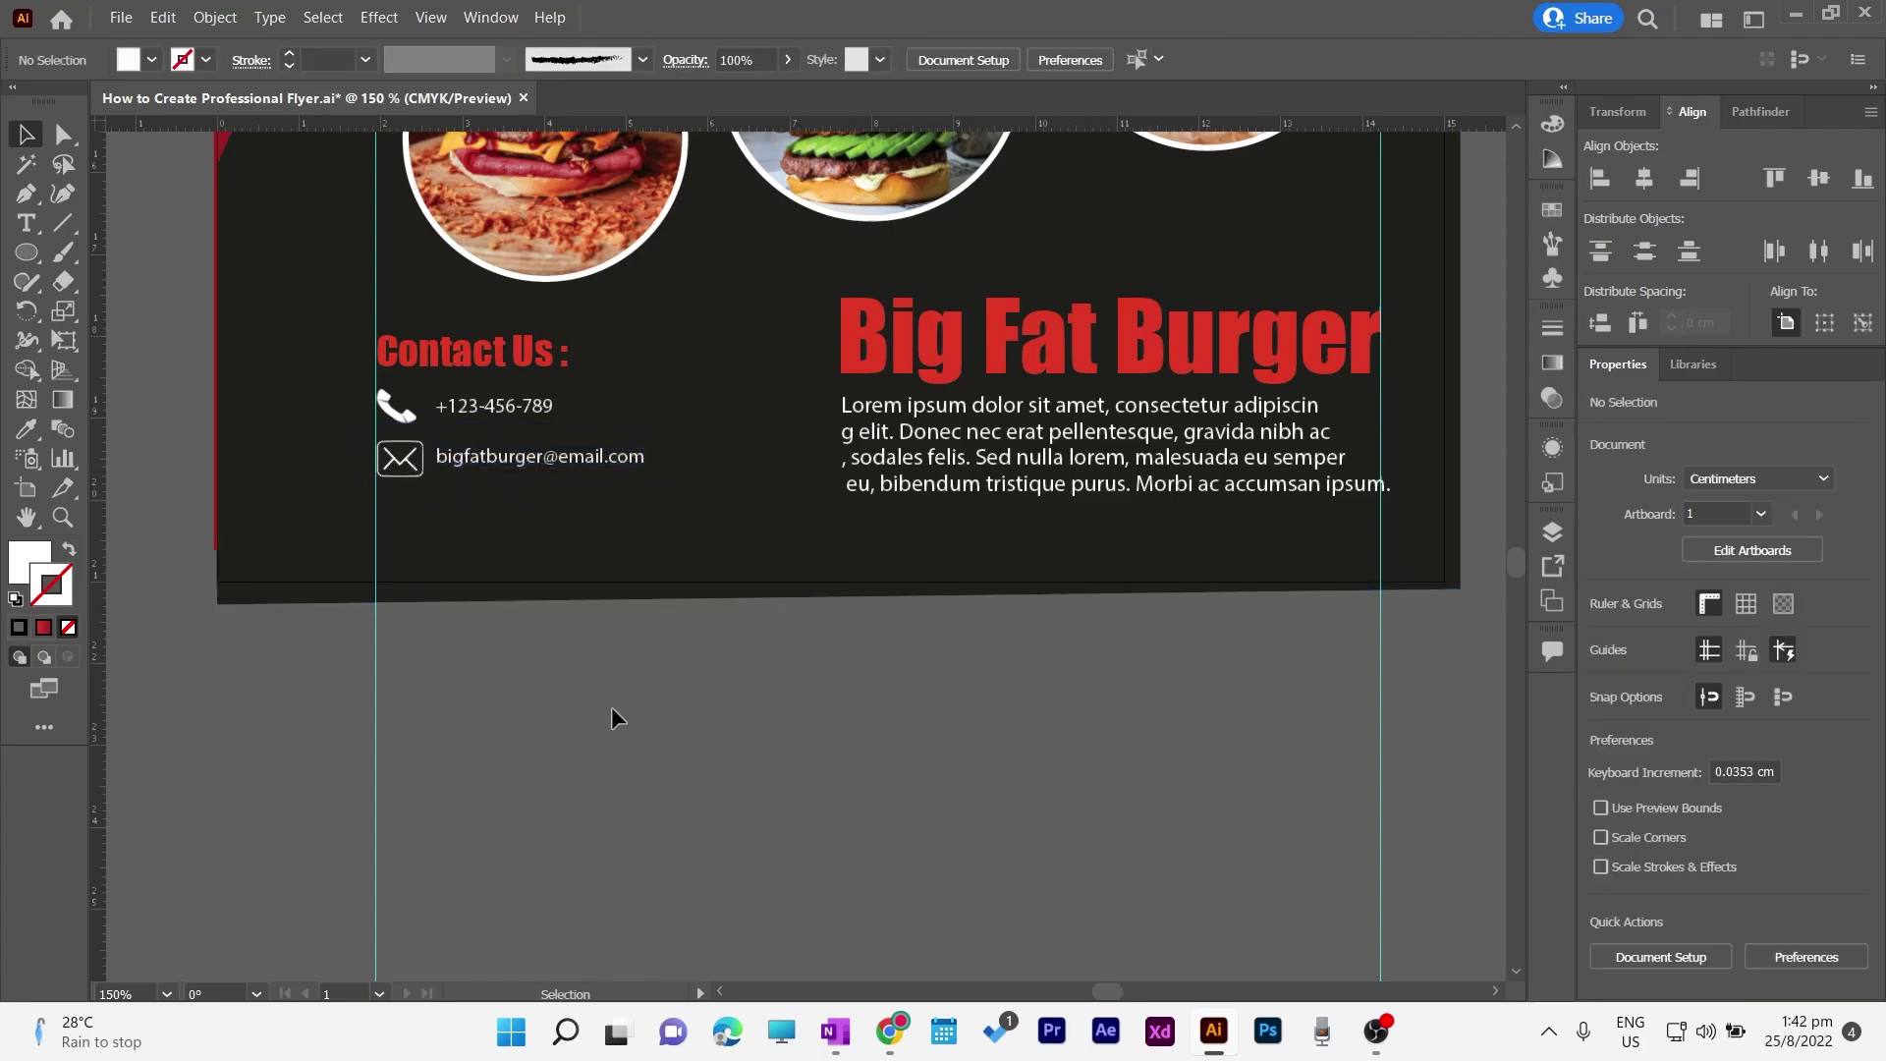
Step: Delete both vertical guides and the horizontal guide near the flyer's upper edge
click(1380, 750)
key(Delete)
click(375, 705)
key(Delete)
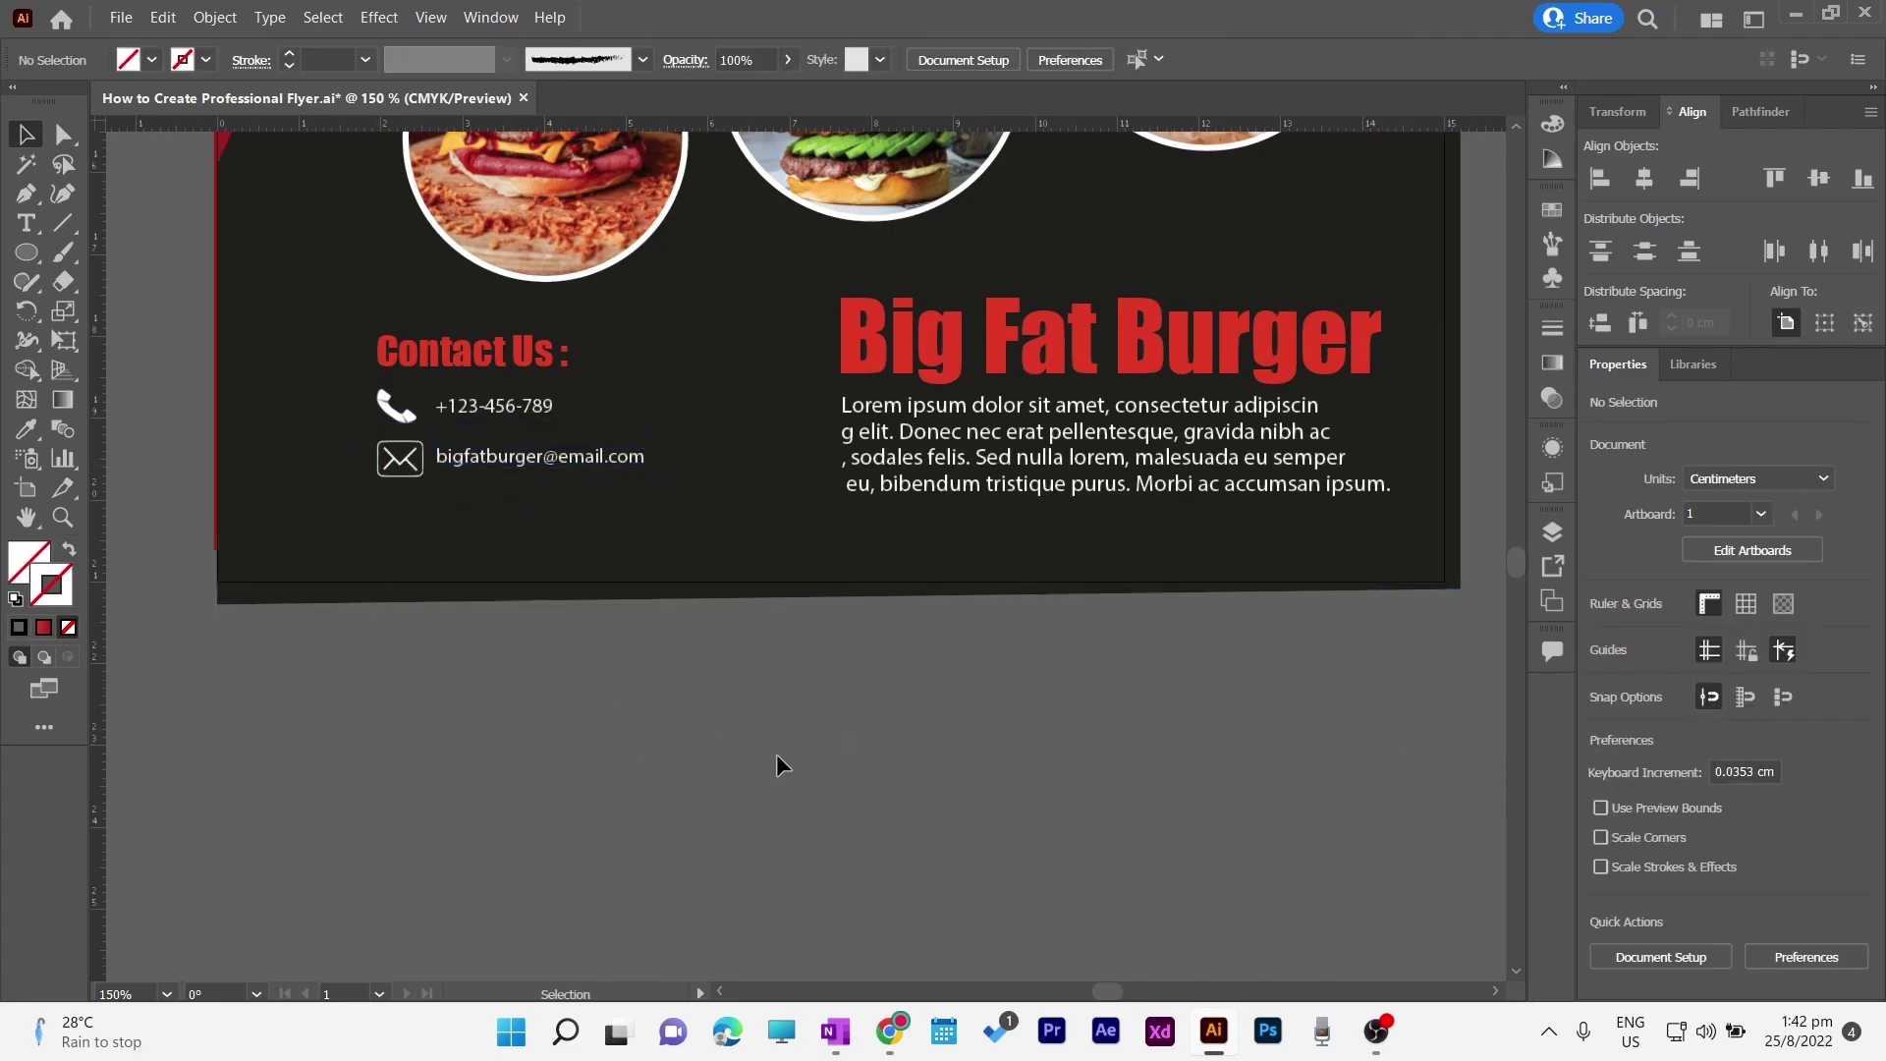
scroll(721, 741, up, 10)
scroll(797, 768, up, 5)
key(ctrl+0)
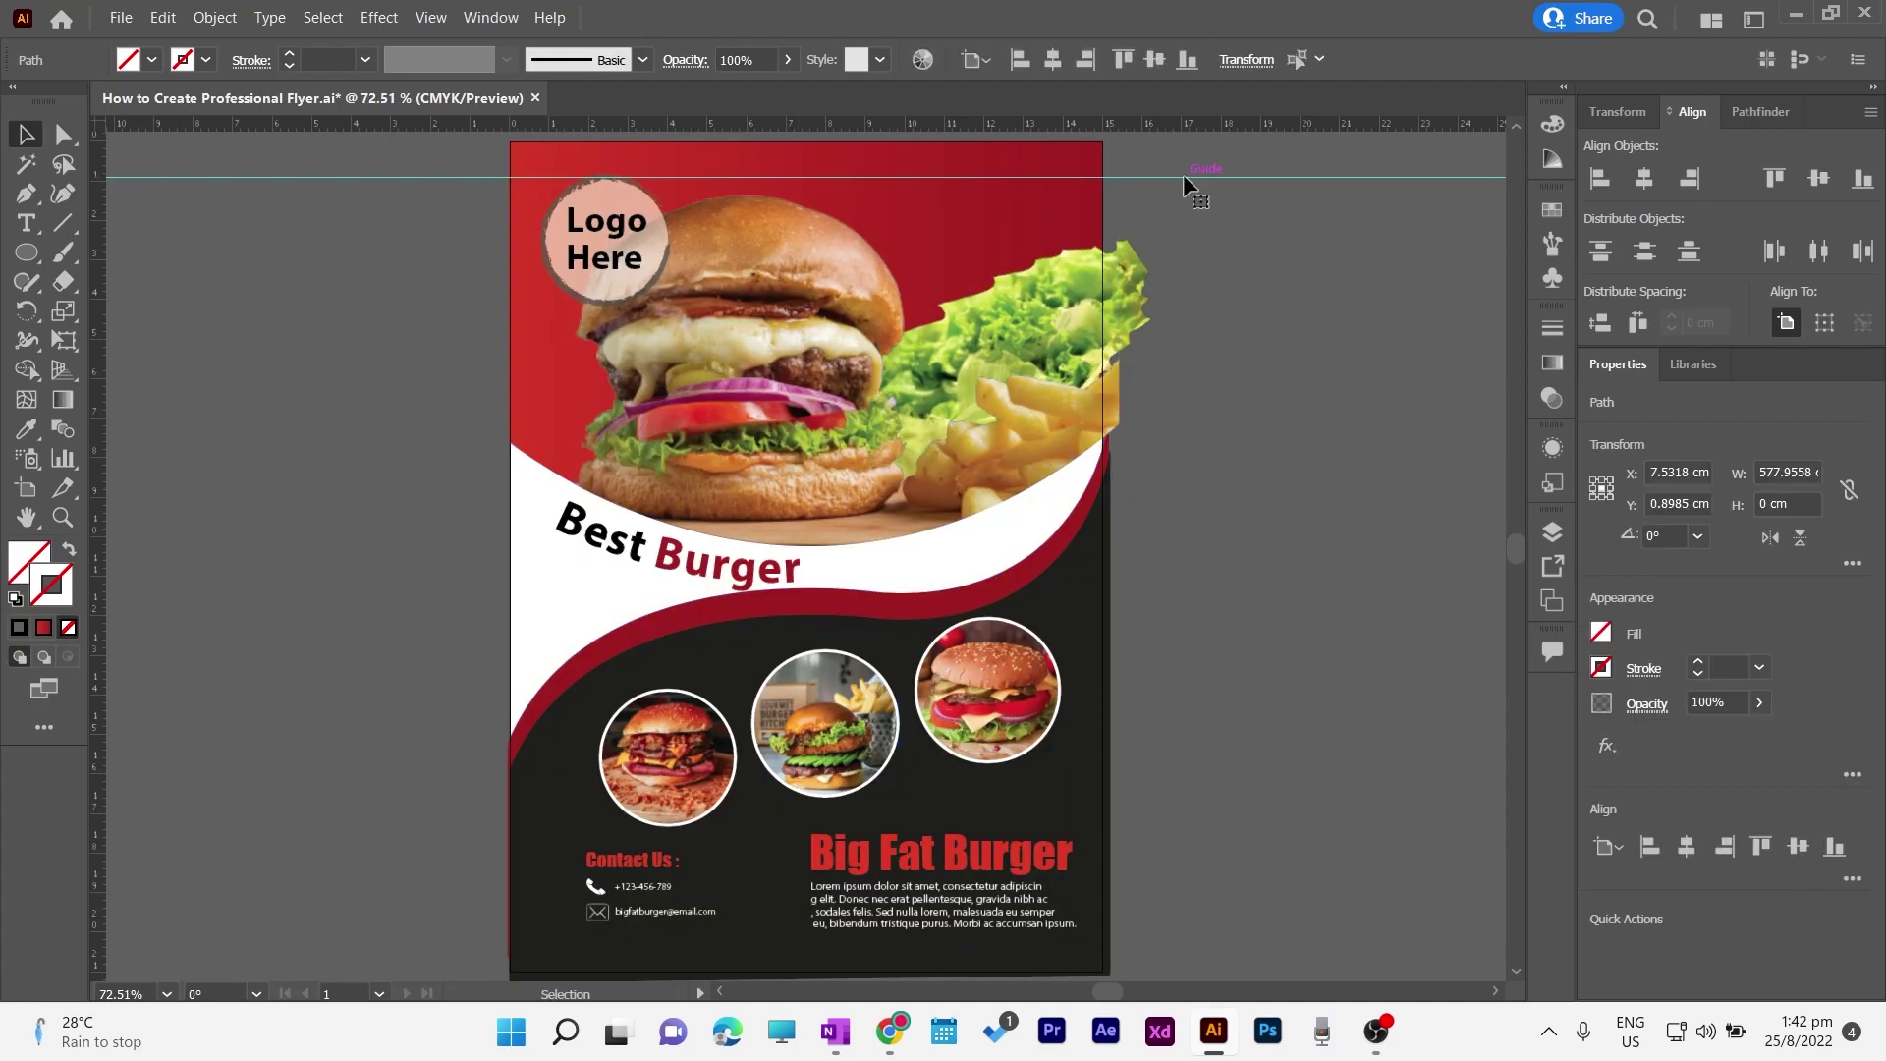
scroll(1198, 189, down, 1)
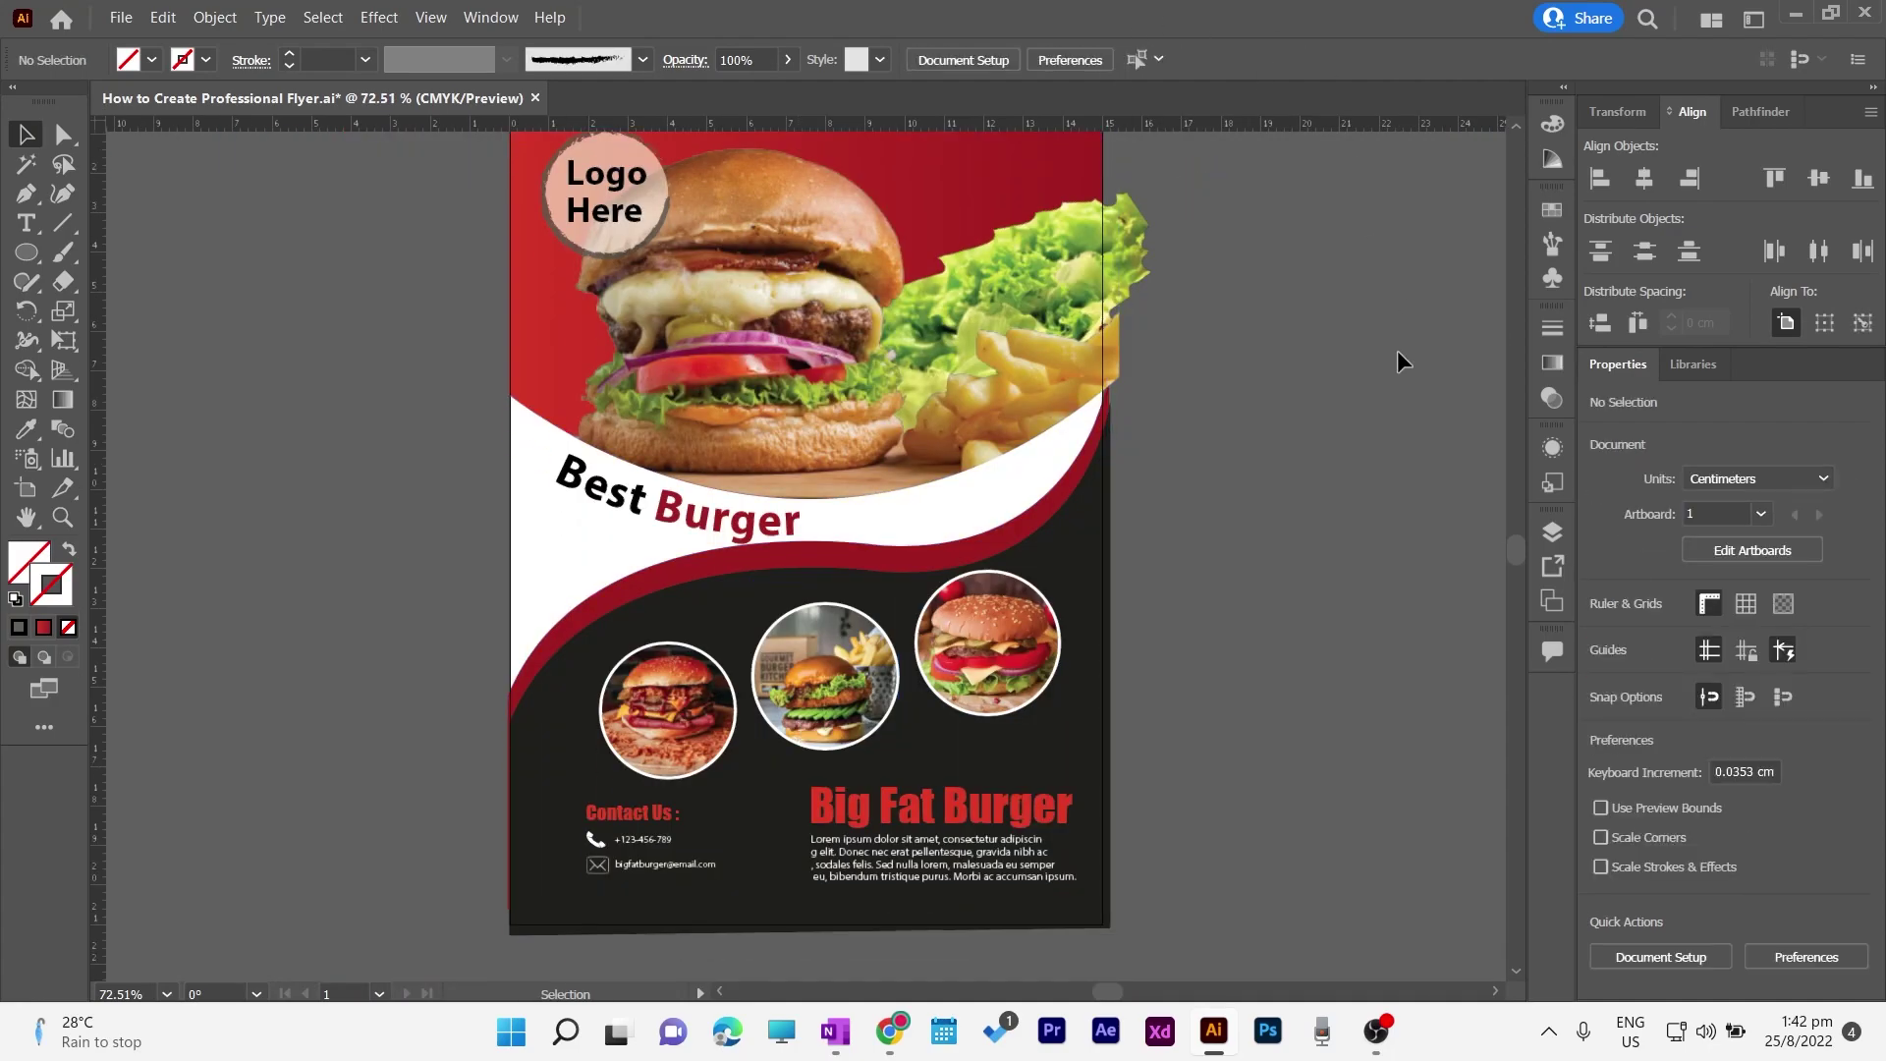
click(1007, 857)
click(1216, 617)
scroll(1216, 617, up, 1)
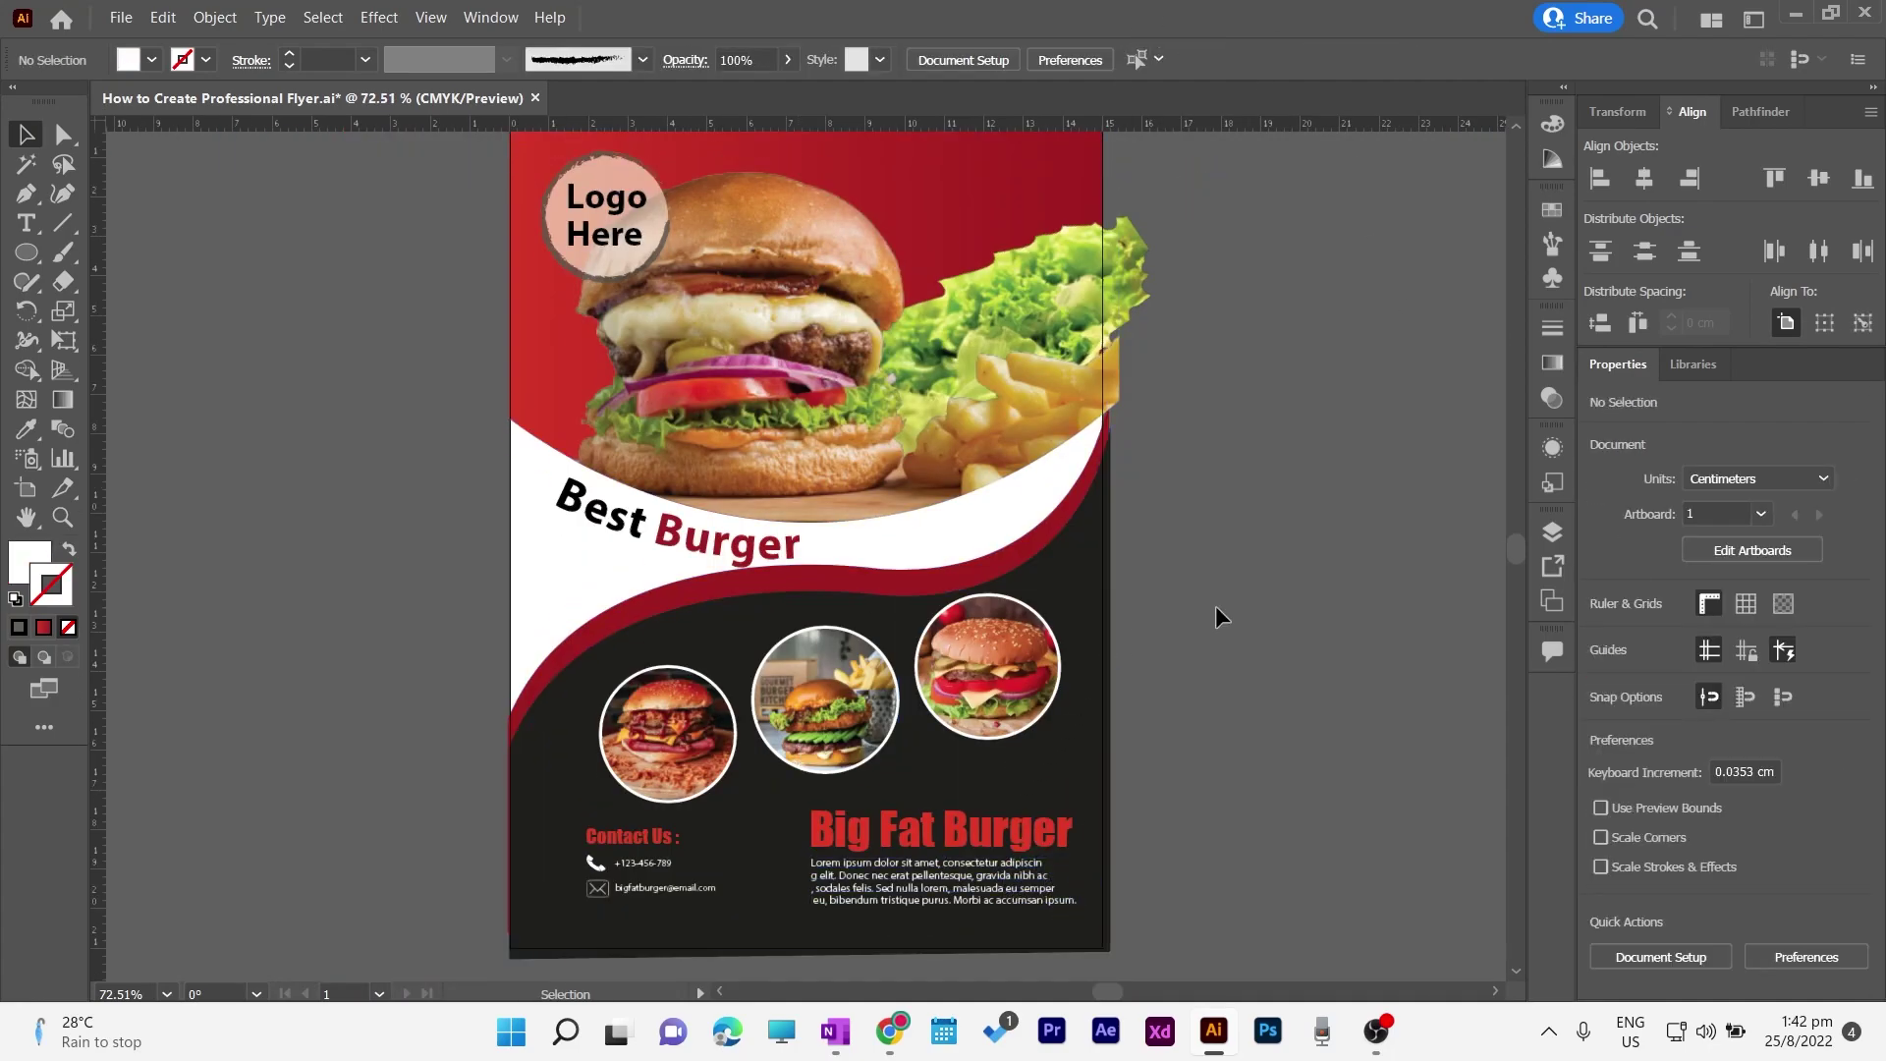
scroll(1216, 616, up, 1)
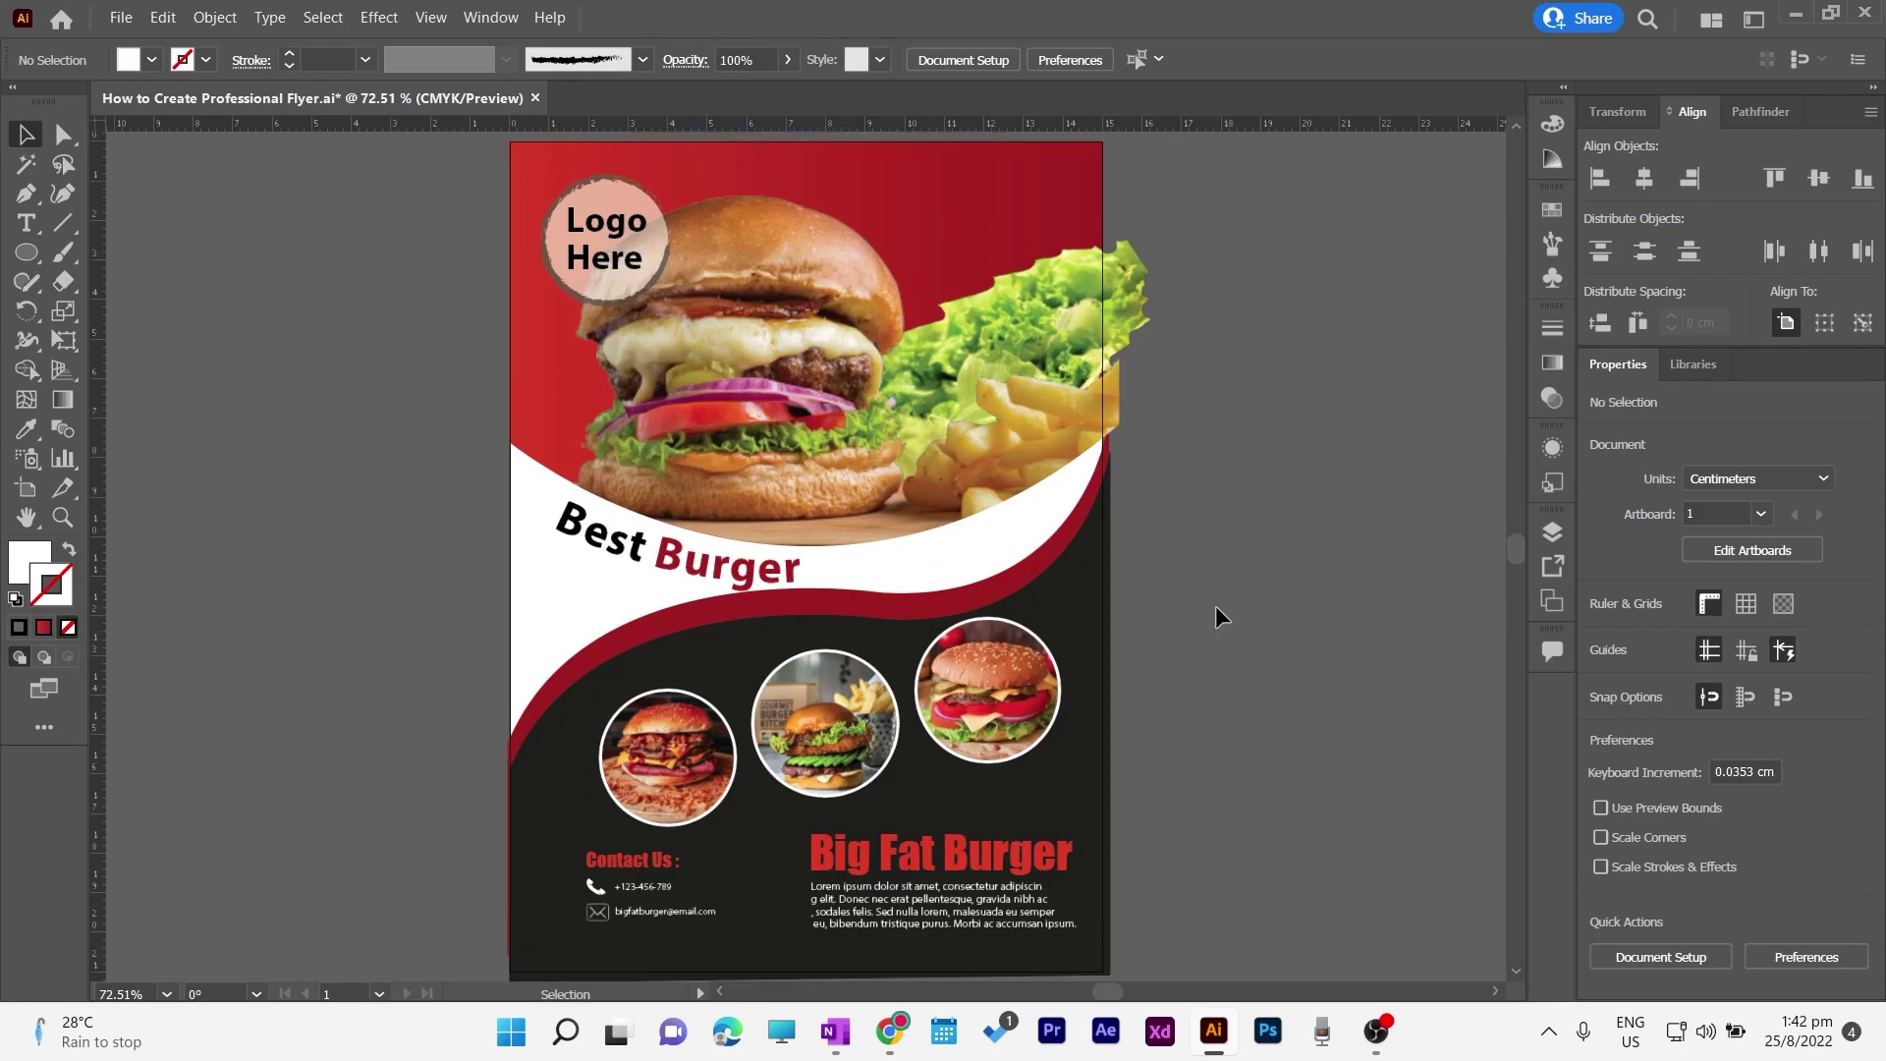
Step: Draw a white 15 × 21 cm rectangle without a stroke, exactly covering the artboard
drag(26, 253, 137, 251)
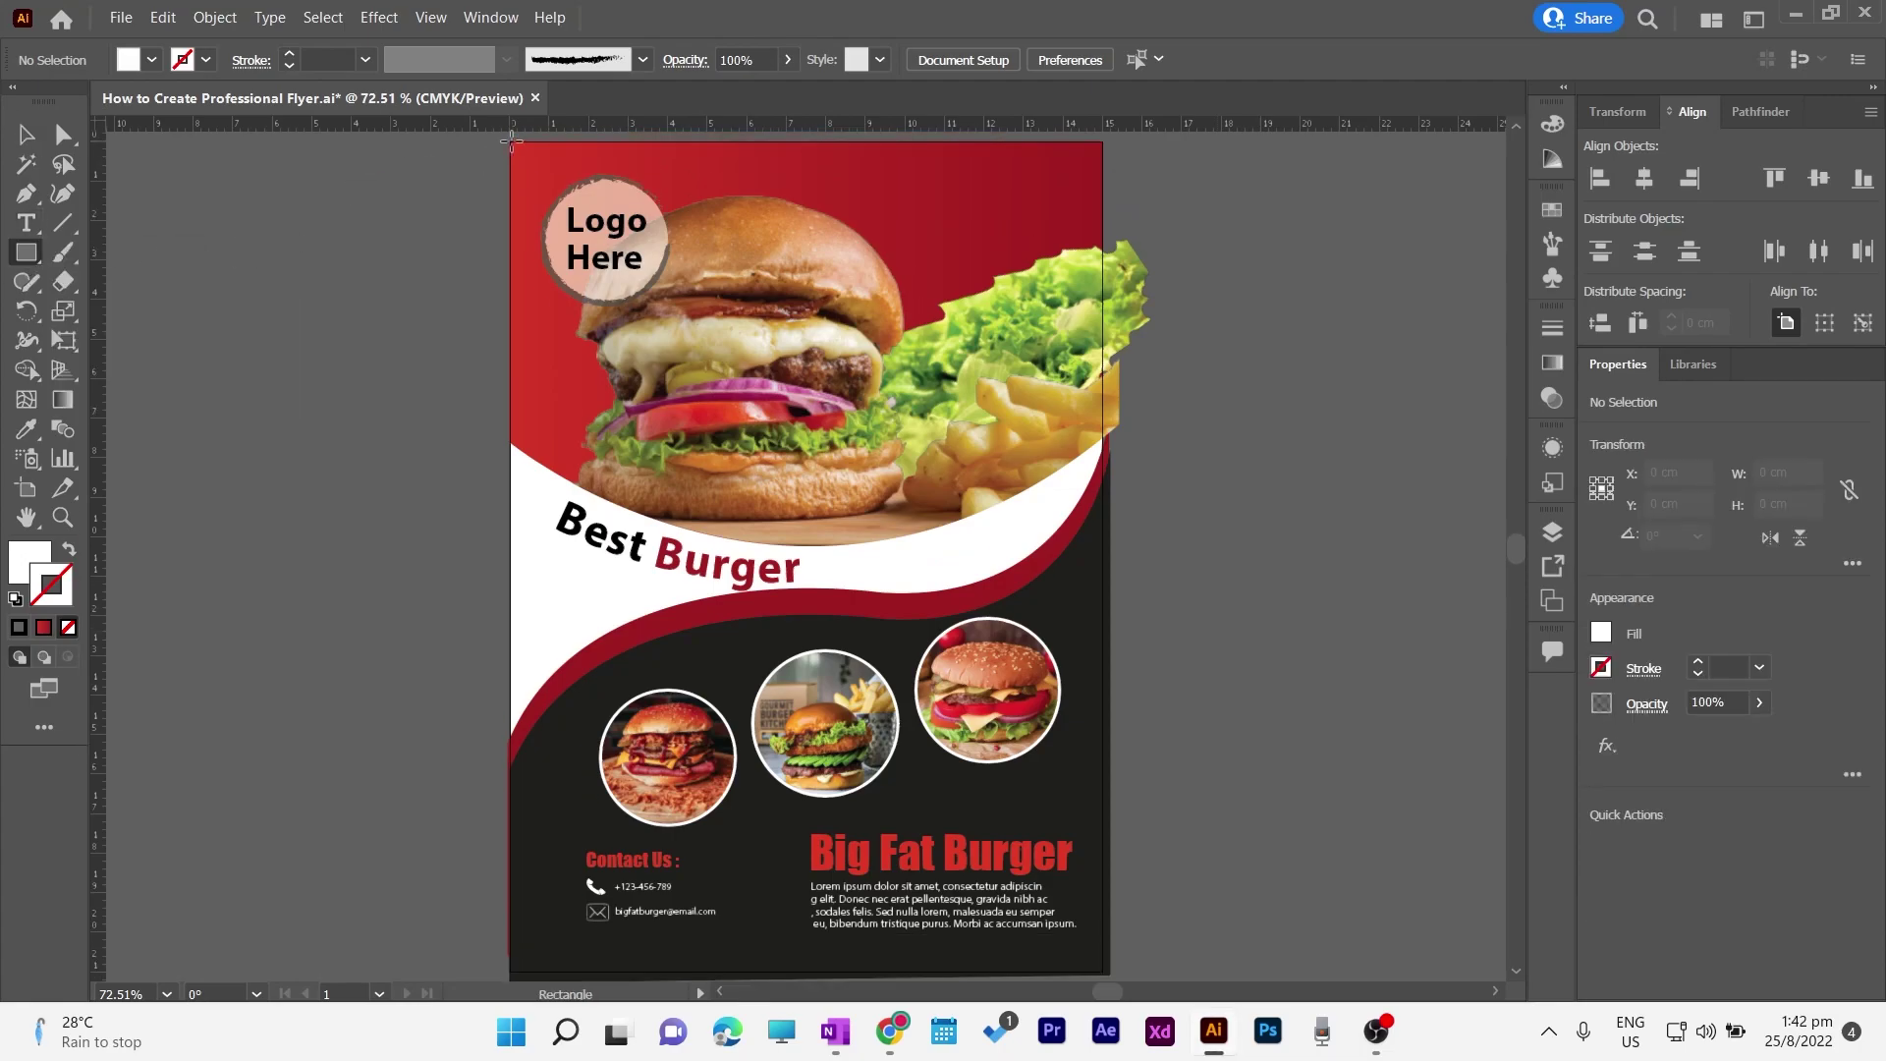
drag(511, 141, 1121, 771)
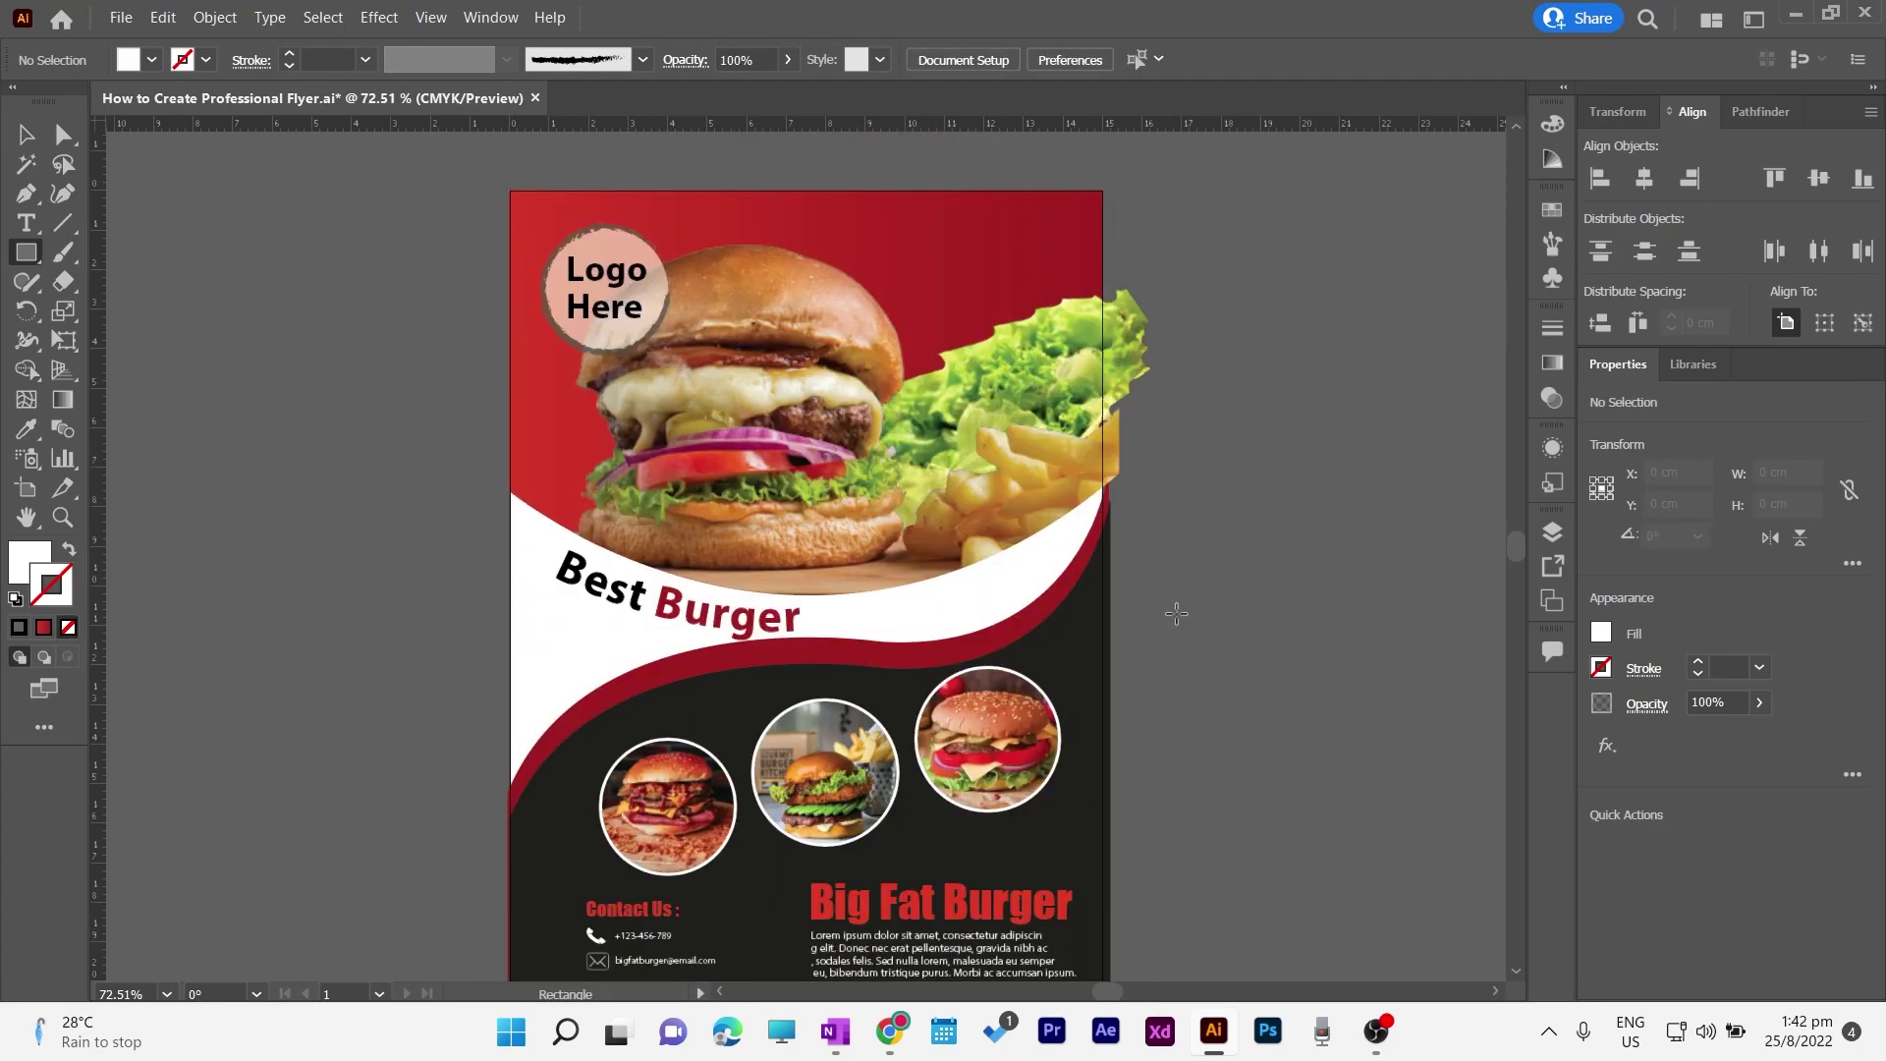
scroll(1244, 613, down, 2)
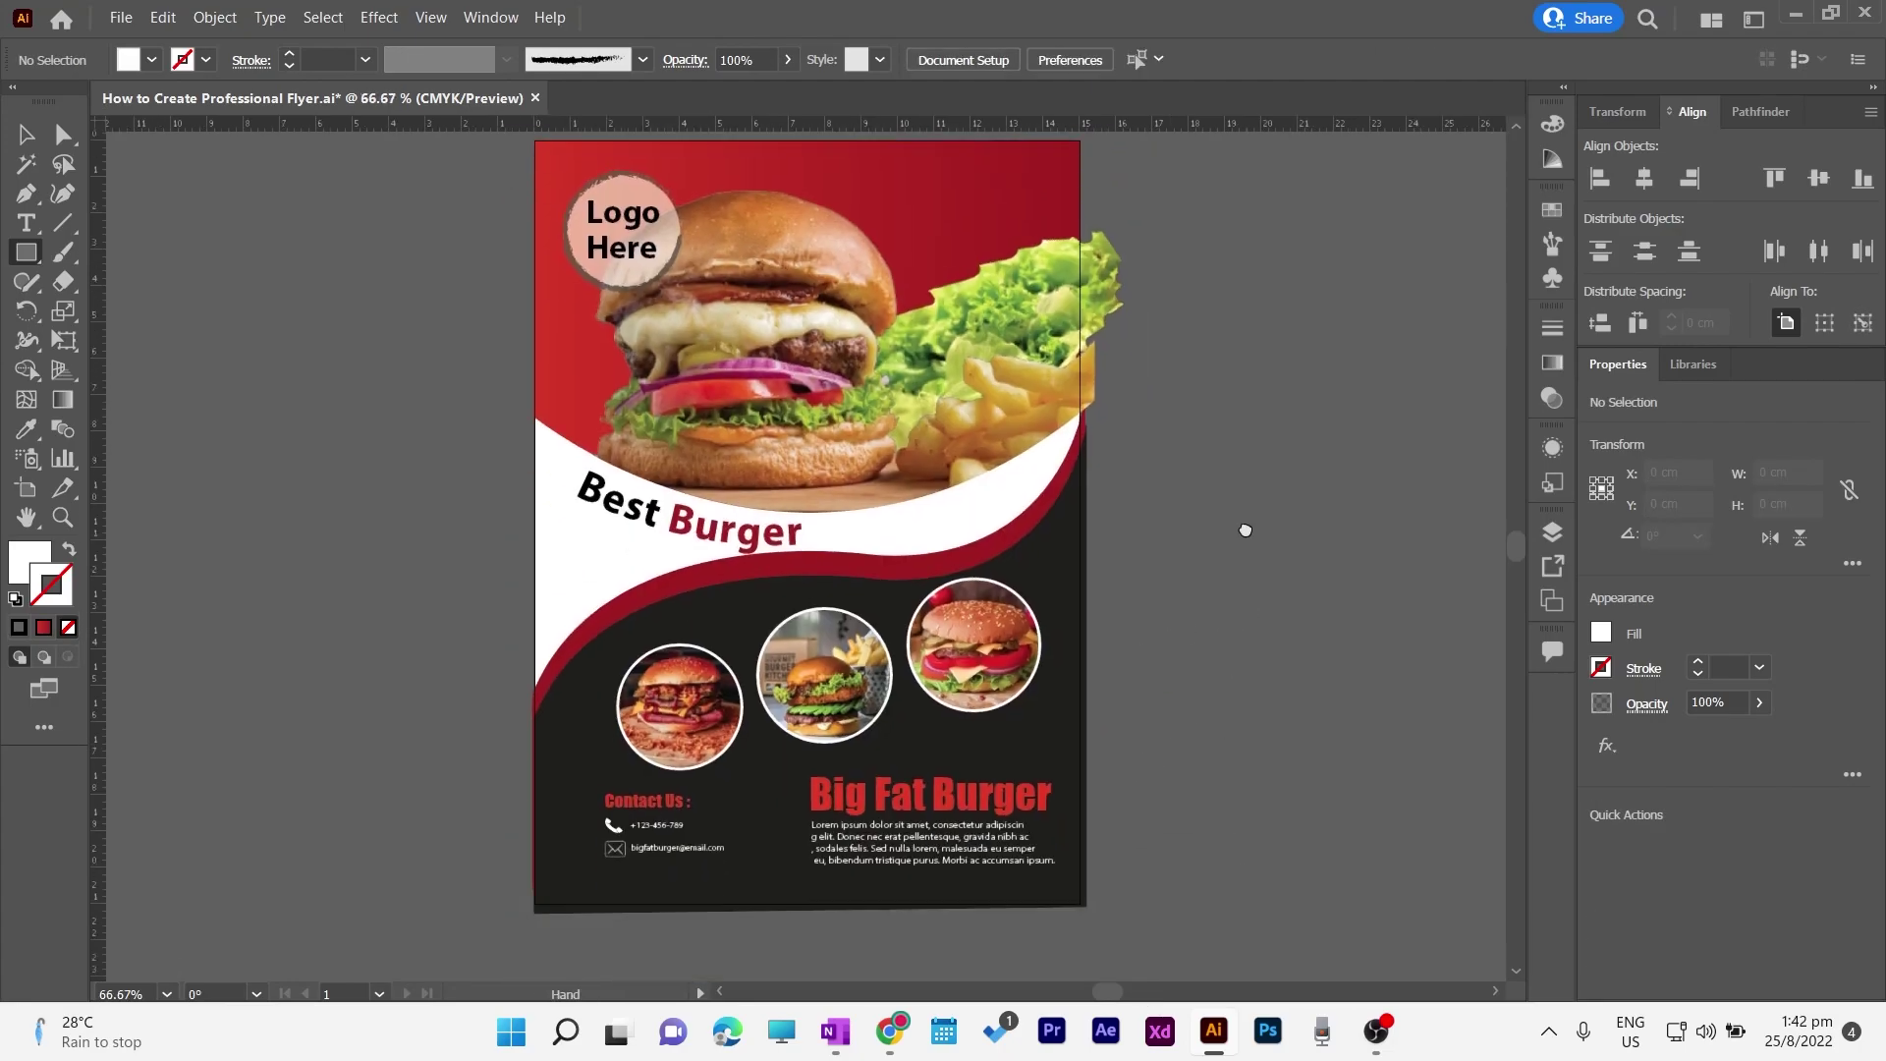
mouse_move(524, 169)
mouse_down()
mouse_move(694, 379)
mouse_move(1071, 931)
mouse_up()
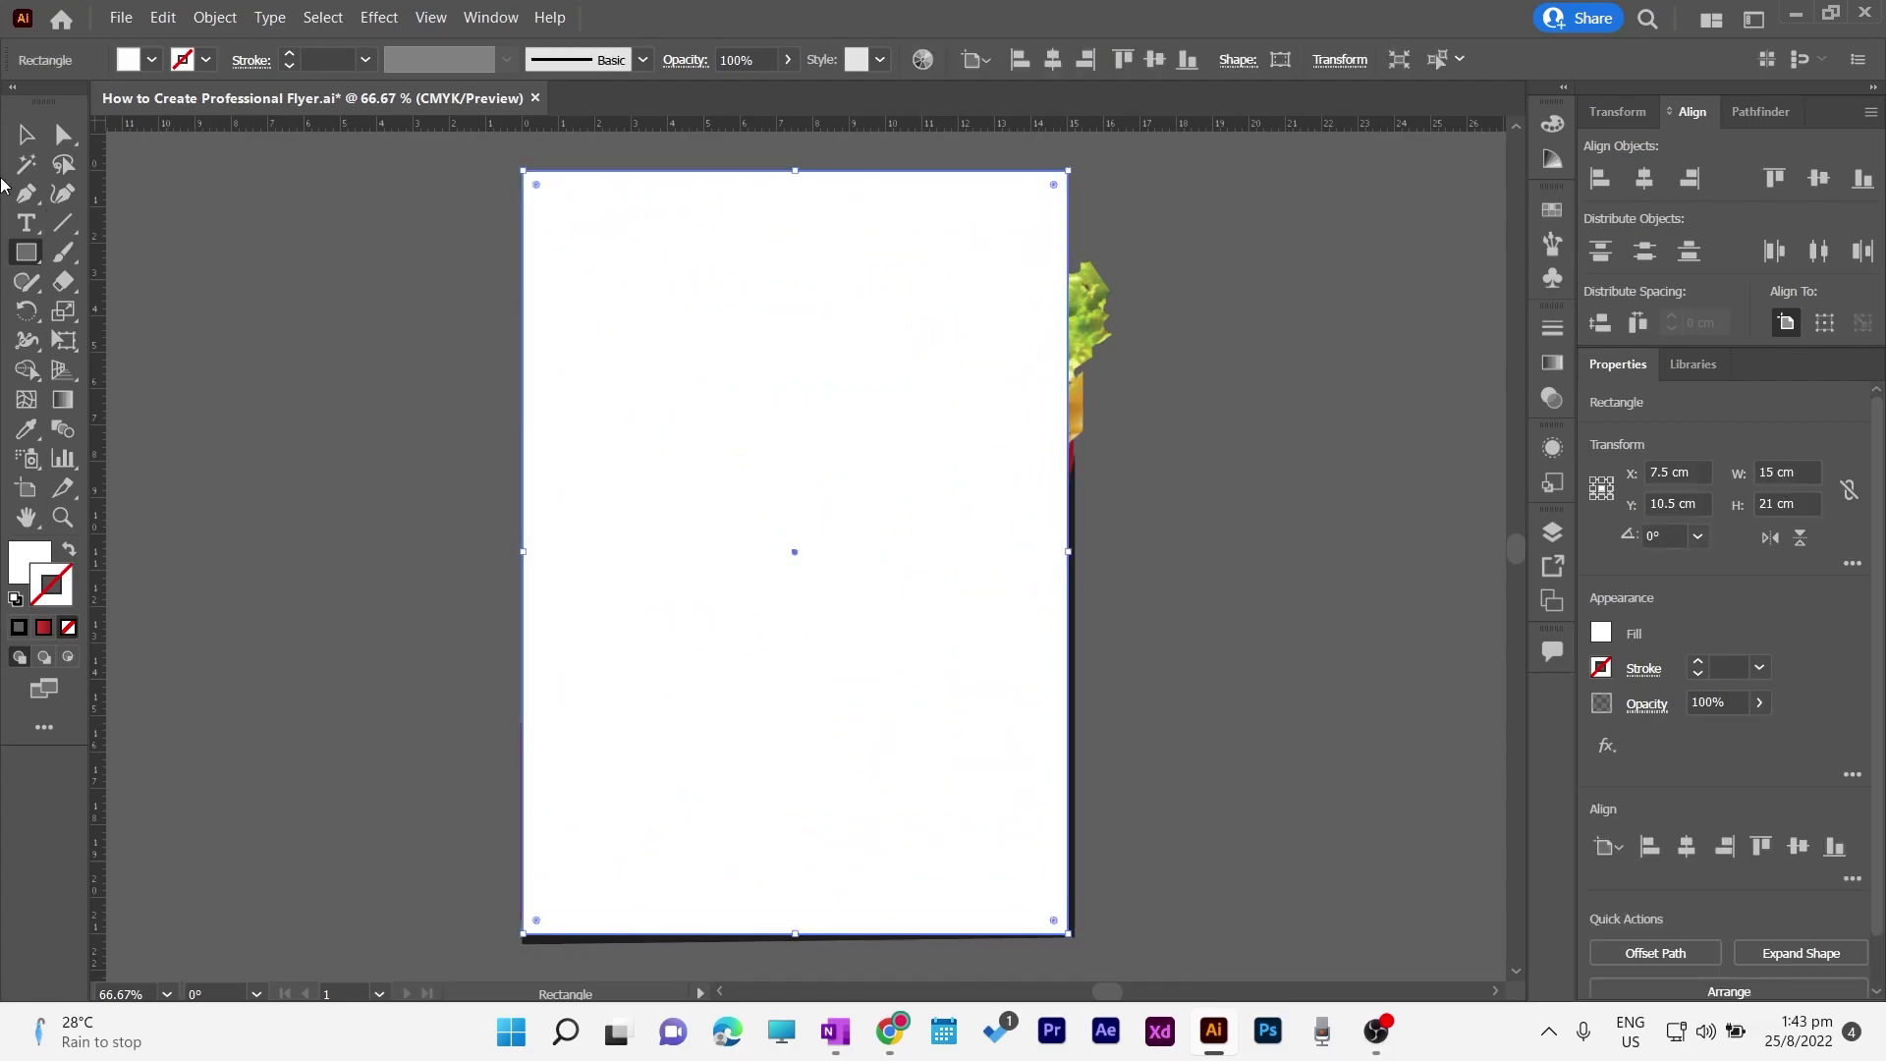
Step: Make a clipping mask from all the artwork so the rectangle trims everything to the artboard edges
key(ctrl+a)
right_click(913, 486)
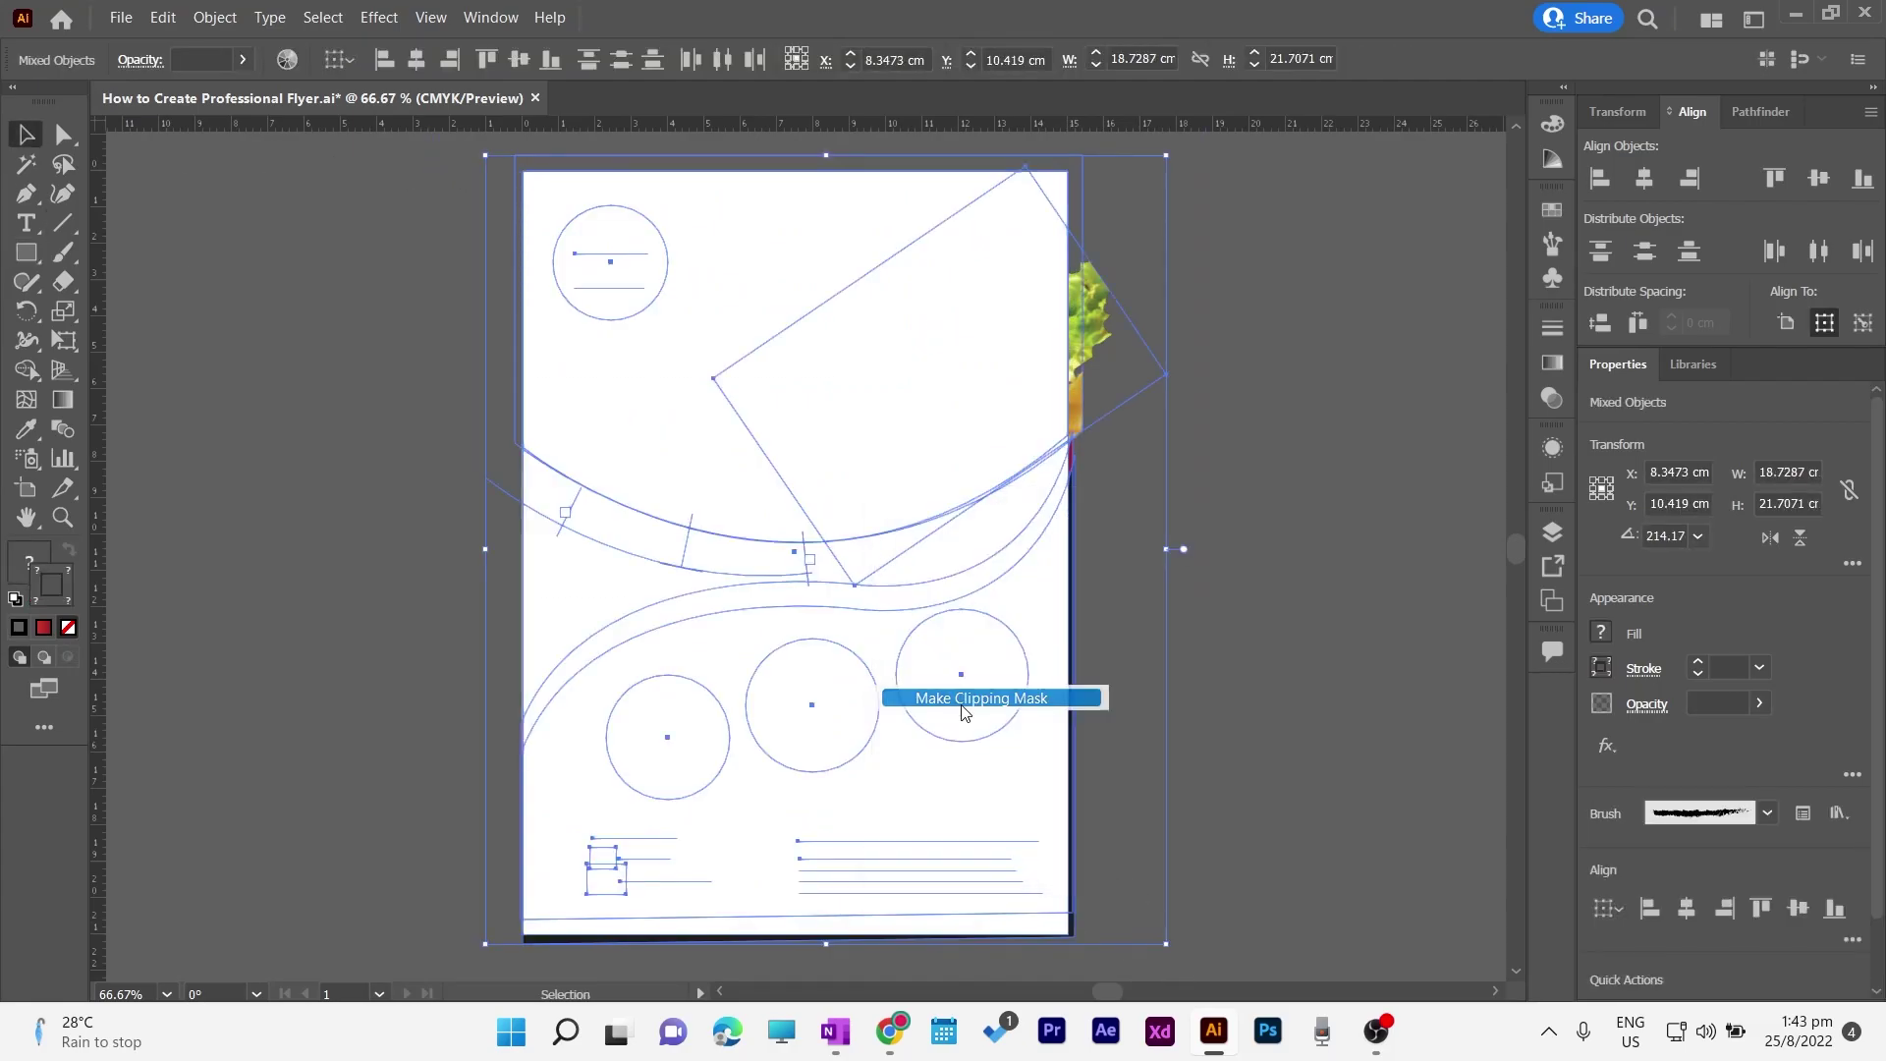
click(998, 694)
click(1222, 632)
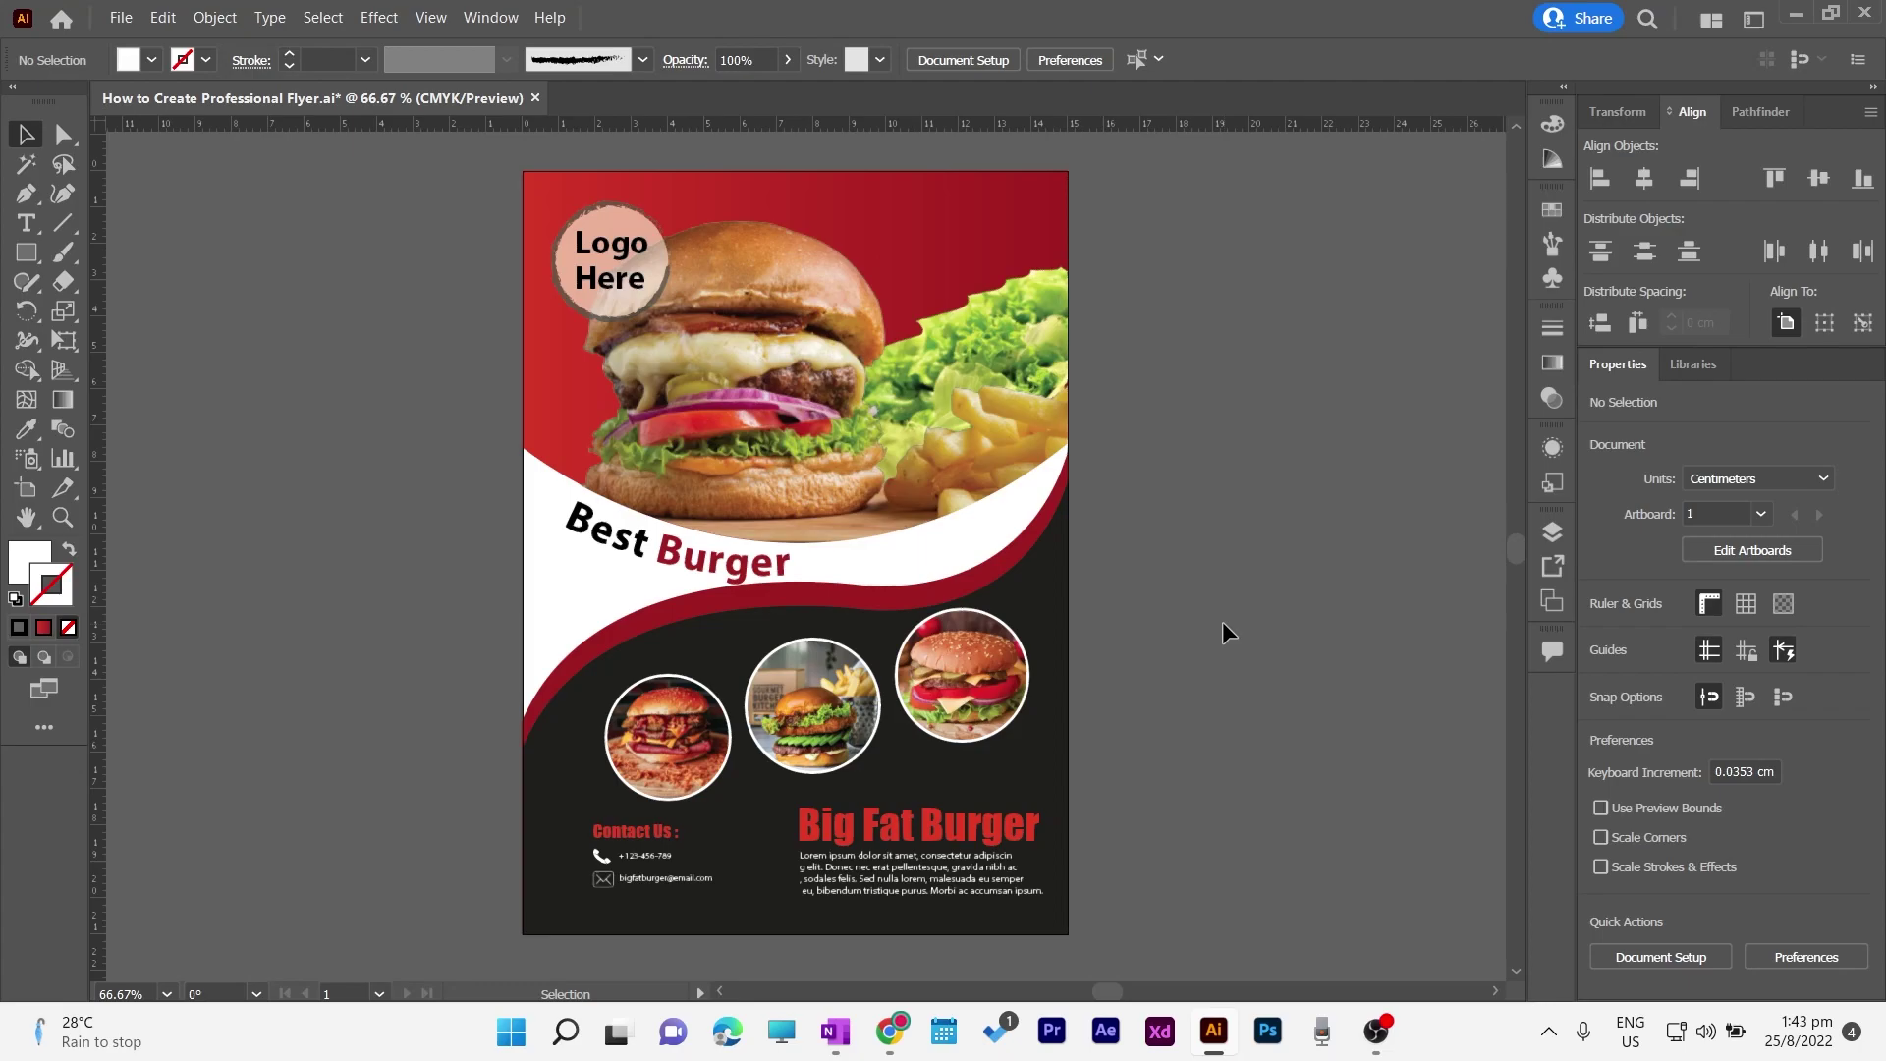
Step: Preview the finished flyer in Presentation Mode and return to the normal view
click(44, 687)
click(150, 689)
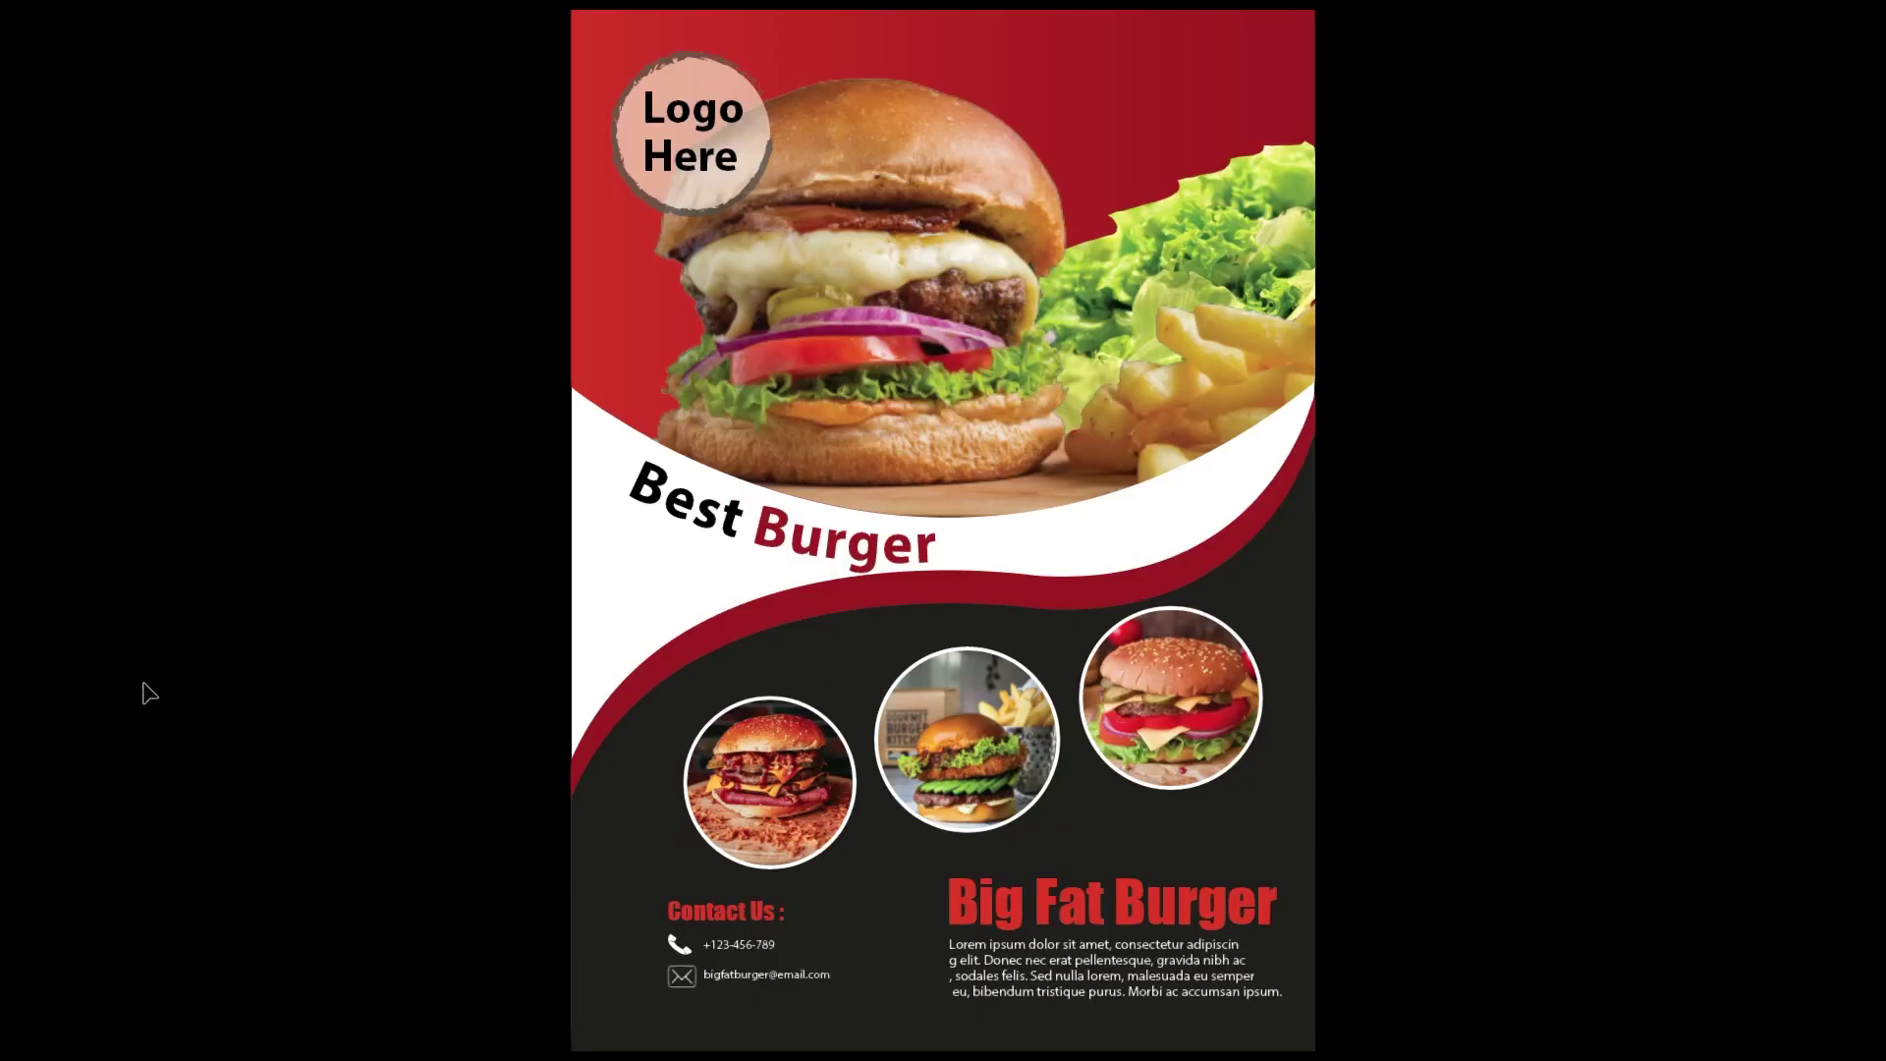
key(Escape)
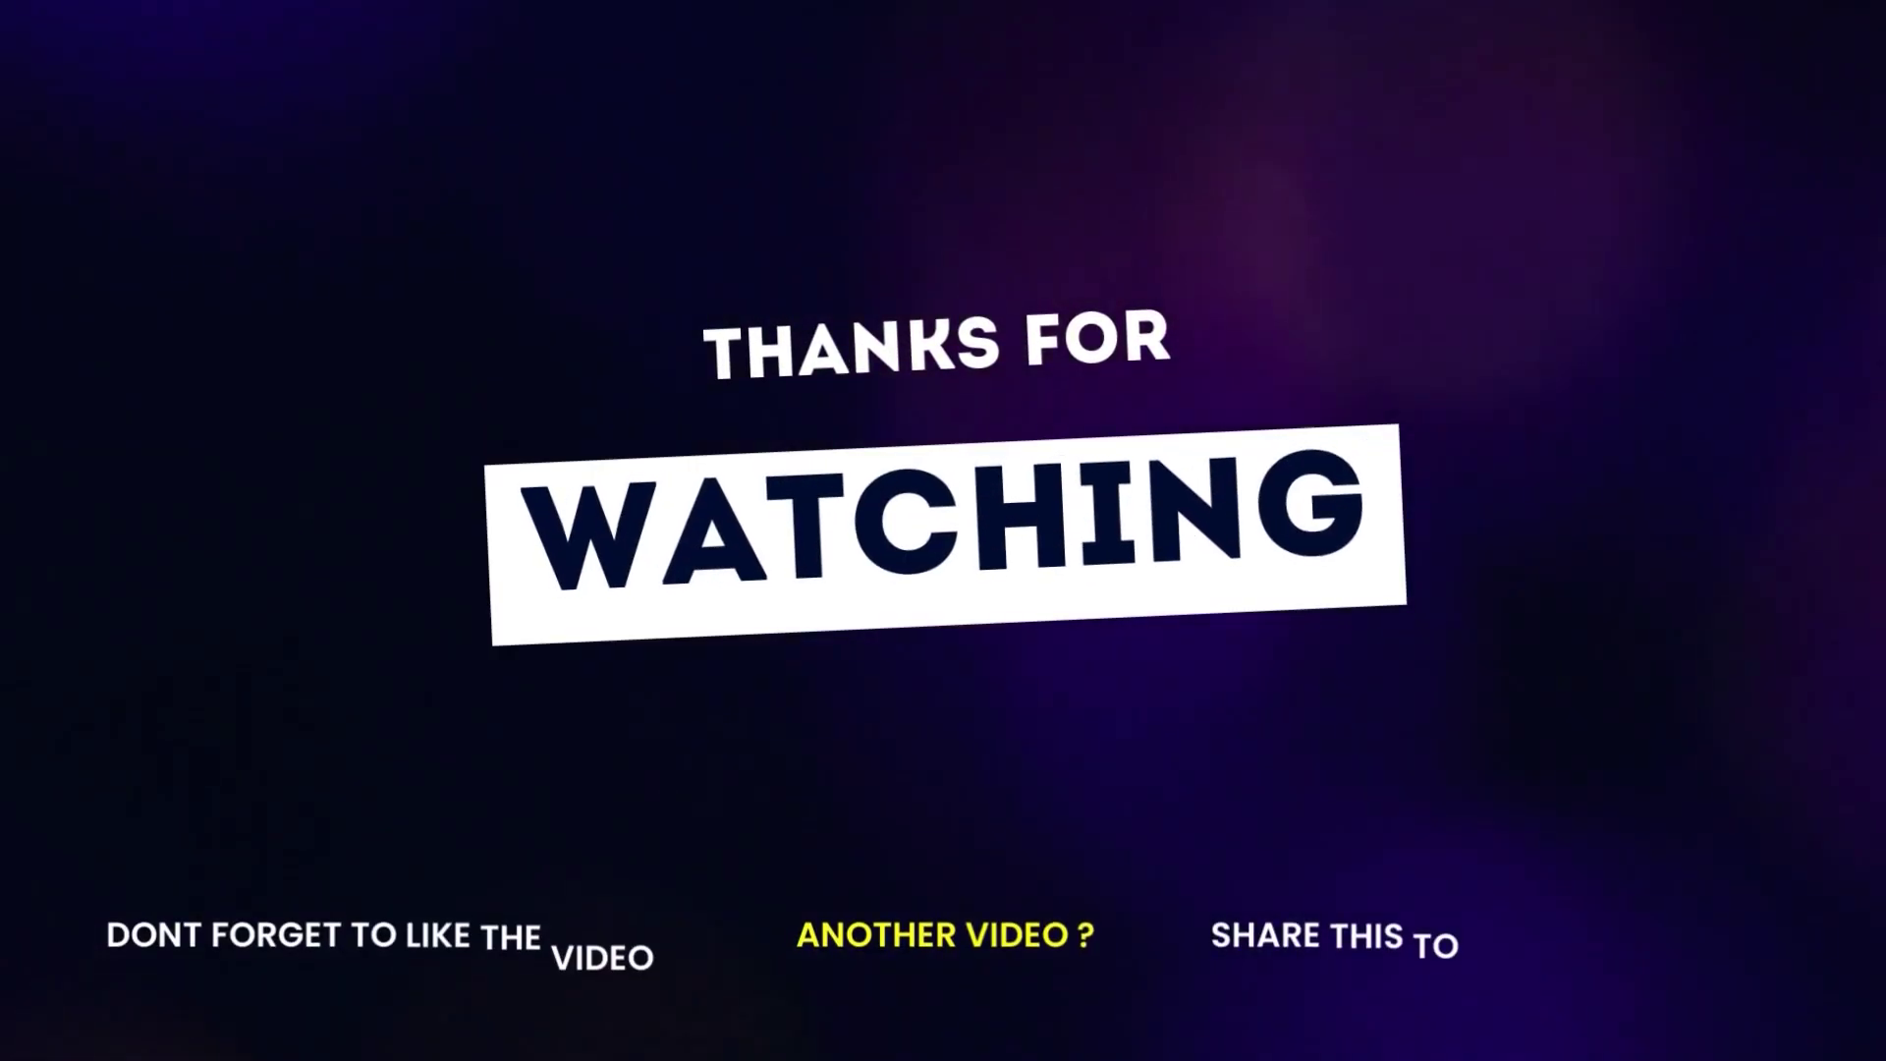